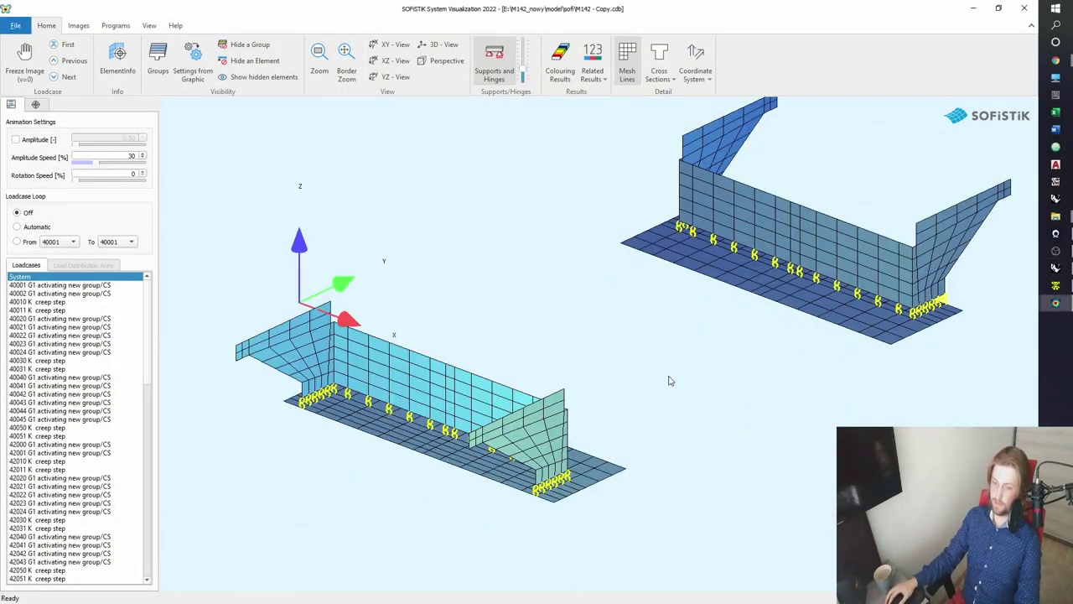
Examine the abutment walls, wings and foundation slabs in 3D, focusing on the connection symbols along the bottom edges.
{"action": "scroll", "coordinate": [670, 379], "scroll_direction": "down", "scroll_amount": 3}
{"action": "middle_click_drag", "start_coordinate": [699, 348], "coordinate": [659, 390]}
{"action": "scroll", "coordinate": [654, 394], "scroll_direction": "up", "scroll_amount": 2}
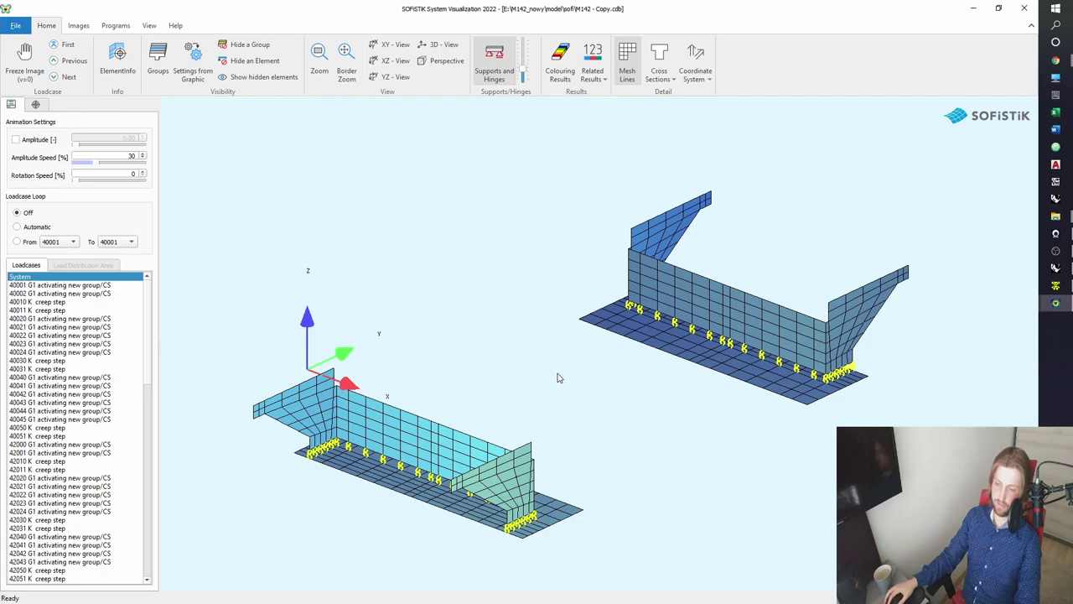
{"action": "left_click_drag", "start_coordinate": [546, 381], "coordinate": [447, 386]}
{"action": "scroll", "coordinate": [447, 384], "scroll_direction": "up", "scroll_amount": 4}
{"action": "middle_click_drag", "start_coordinate": [398, 367], "coordinate": [539, 328]}
{"action": "scroll", "coordinate": [396, 325], "scroll_direction": "up", "scroll_amount": 2}
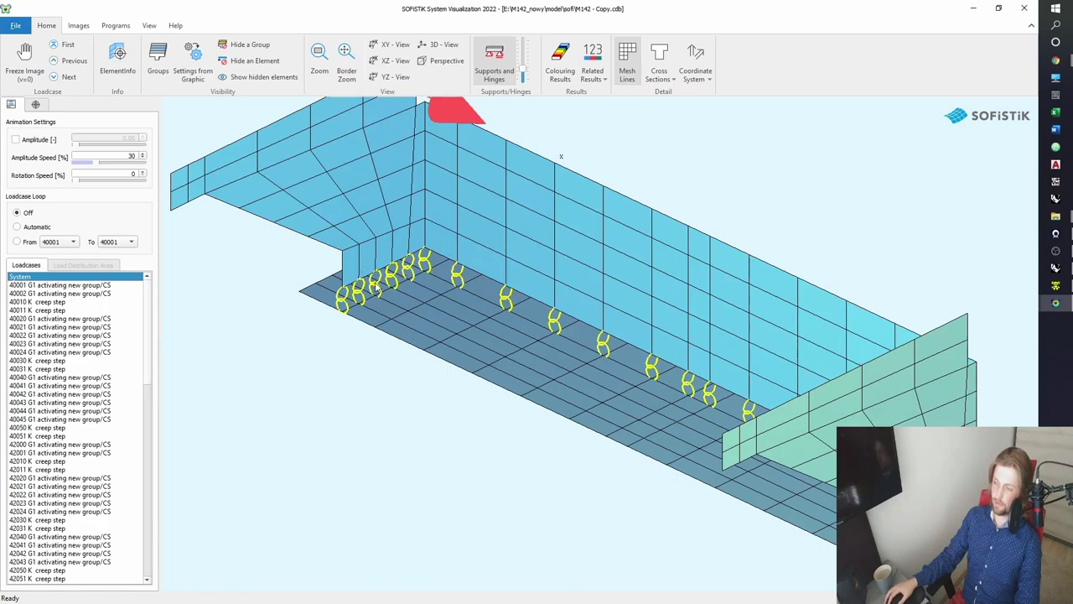
{"action": "middle_click_drag", "start_coordinate": [584, 365], "coordinate": [546, 309]}
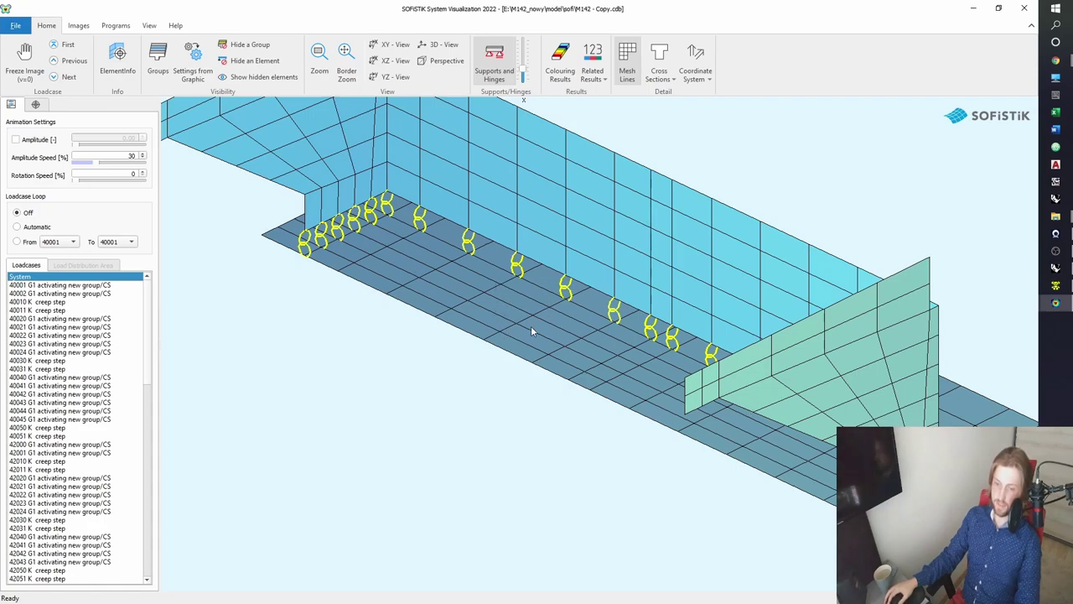
Show the model in XY view and examine the foundation slab mesh around the wall and wing lines.
{"action": "left_click", "coordinate": [392, 44]}
{"action": "scroll", "coordinate": [481, 297], "scroll_direction": "up", "scroll_amount": 3}
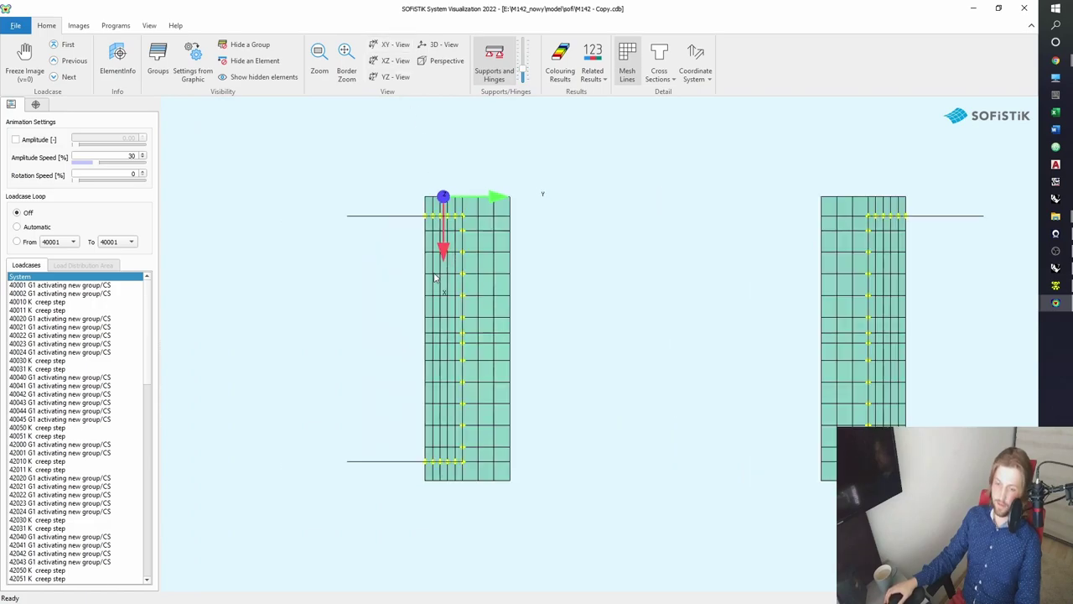
{"action": "scroll", "coordinate": [453, 278], "scroll_direction": "down", "scroll_amount": 1}
{"action": "middle_click_drag", "start_coordinate": [420, 300], "coordinate": [461, 283]}
{"action": "scroll", "coordinate": [453, 278], "scroll_direction": "up", "scroll_amount": 3}
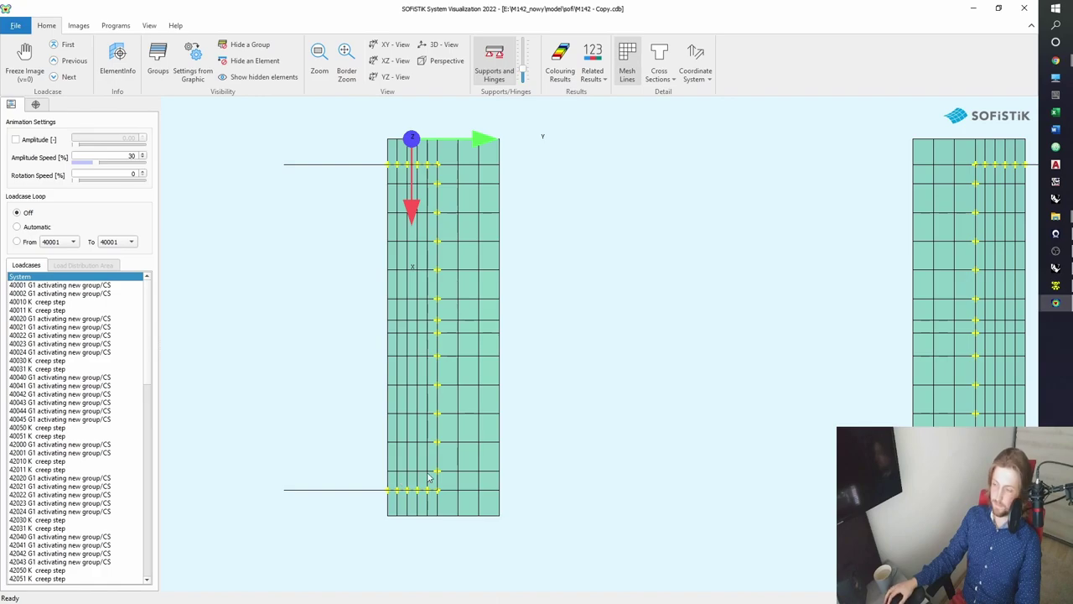
Return to a 3D view of the abutment and examine where its wall and wings meet the foundation slab.
{"action": "left_click_drag", "start_coordinate": [473, 477], "coordinate": [526, 374]}
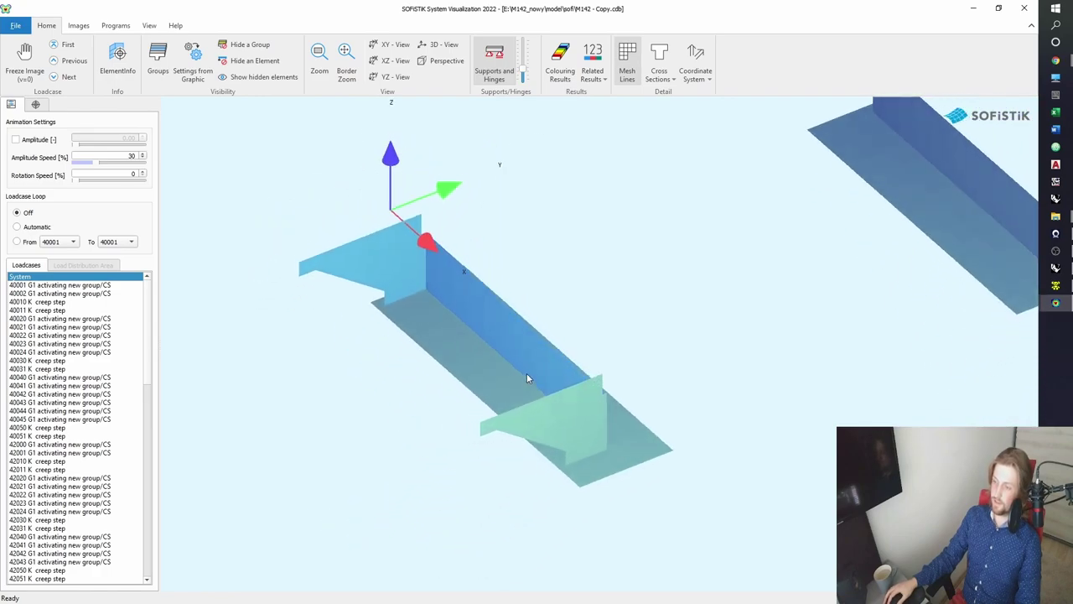
{"action": "left_click_drag", "start_coordinate": [439, 388], "coordinate": [468, 340]}
{"action": "scroll", "coordinate": [468, 341], "scroll_direction": "up", "scroll_amount": 5}
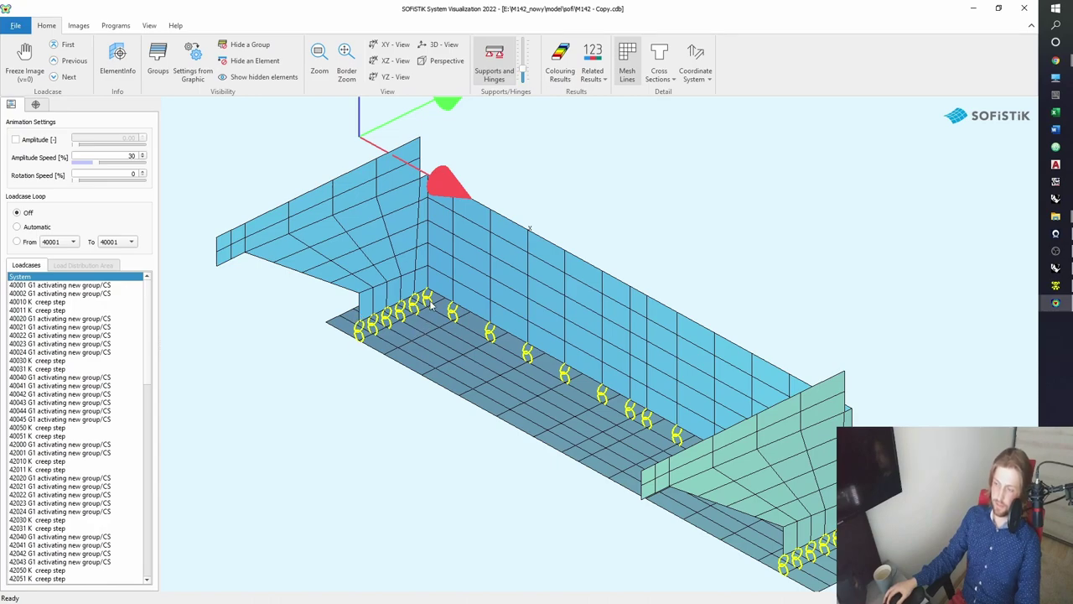
{"action": "mouse_move", "coordinate": [418, 364]}
{"action": "left_mouse_down"}
{"action": "mouse_move", "coordinate": [462, 350]}
{"action": "mouse_move", "coordinate": [386, 321]}
{"action": "left_mouse_up"}
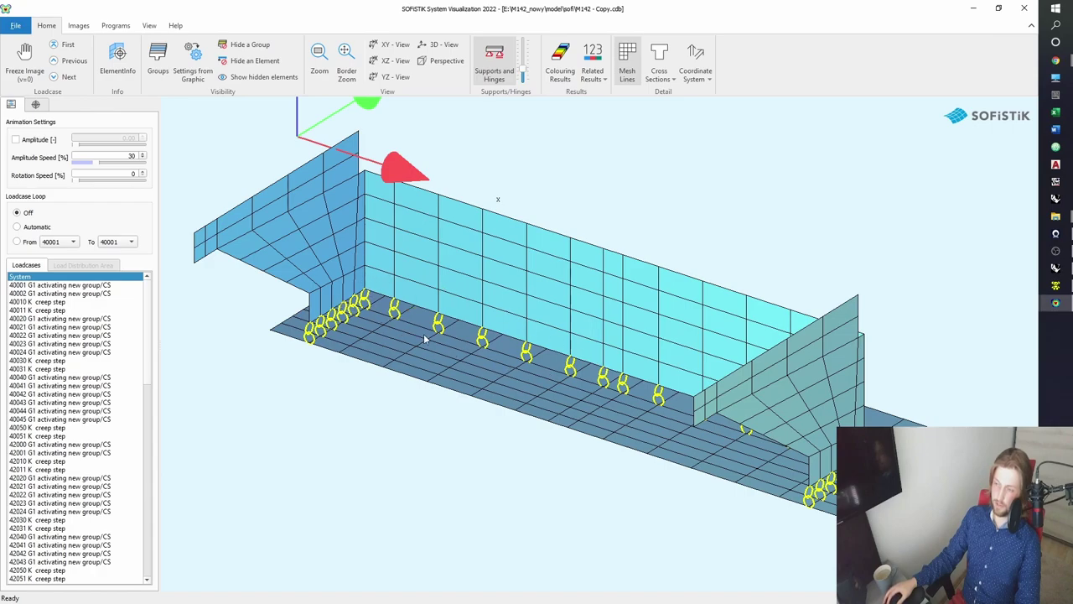
{"action": "scroll", "coordinate": [589, 323], "scroll_direction": "up", "scroll_amount": 1}
{"action": "mouse_move", "coordinate": [593, 316]}
{"action": "middle_mouse_down"}
{"action": "mouse_move", "coordinate": [575, 340]}
{"action": "mouse_move", "coordinate": [598, 334]}
{"action": "middle_mouse_up"}
{"action": "scroll", "coordinate": [577, 340], "scroll_direction": "down", "scroll_amount": 6}
{"action": "left_click_drag", "start_coordinate": [598, 333], "coordinate": [591, 337]}
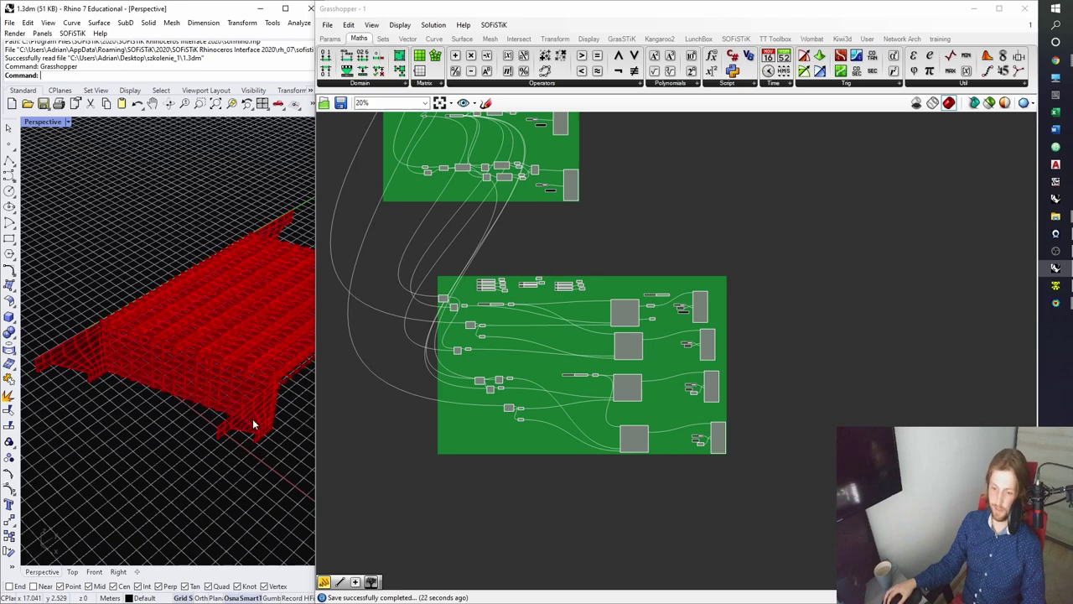
Switch to Rhino and inspect the bottom edges and corners of the front abutment wall and its wings.
{"action": "right_click_drag", "start_coordinate": [193, 409], "coordinate": [202, 417], "text": "shift"}
{"action": "scroll", "coordinate": [202, 417], "scroll_direction": "up", "scroll_amount": 5}
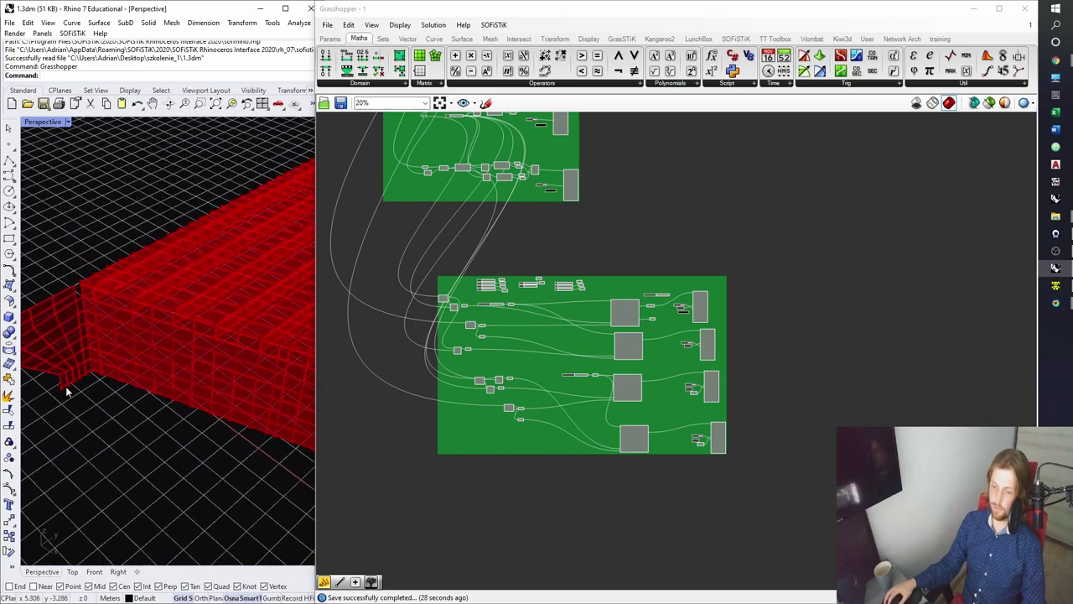
{"action": "right_click_drag", "start_coordinate": [84, 382], "coordinate": [137, 379]}
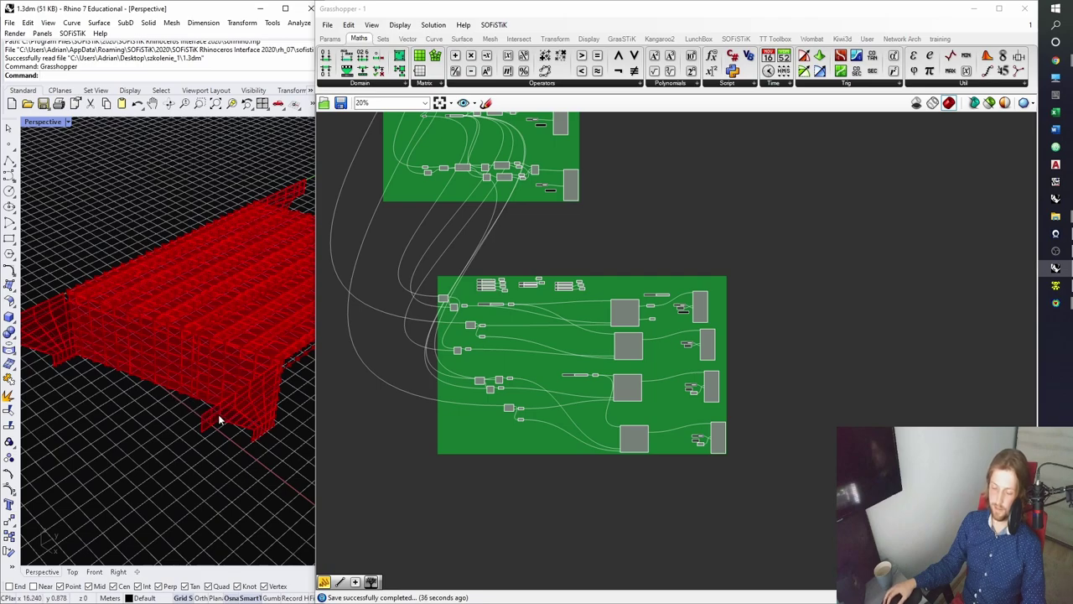
{"action": "right_click_drag", "start_coordinate": [216, 421], "coordinate": [266, 310]}
{"action": "right_click_drag", "start_coordinate": [116, 305], "coordinate": [135, 368]}
{"action": "scroll", "coordinate": [78, 379], "scroll_direction": "up", "scroll_amount": 6}
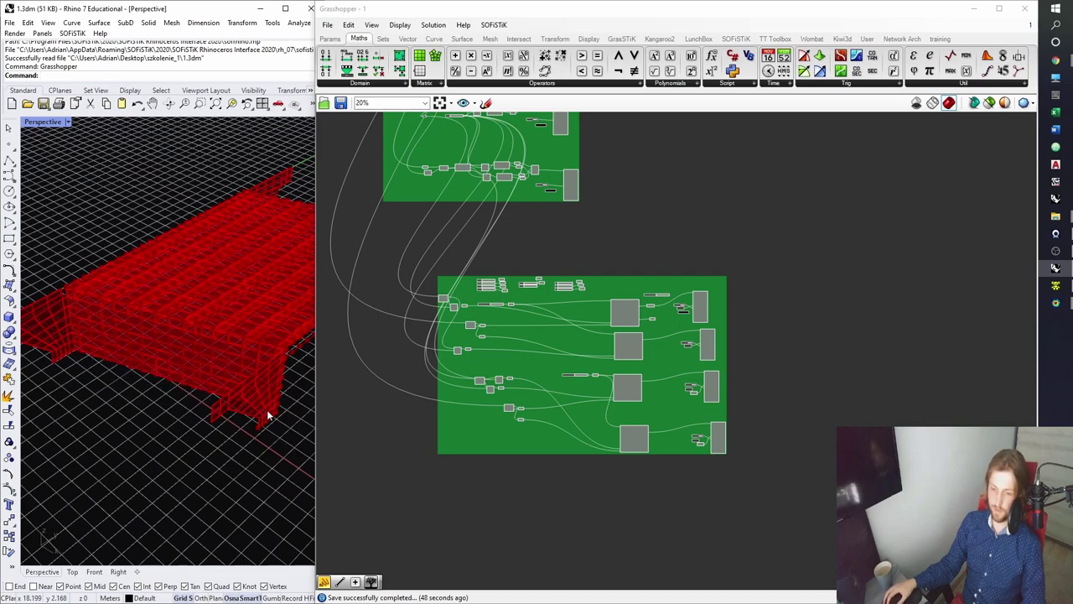
{"action": "scroll", "coordinate": [243, 409], "scroll_direction": "up", "scroll_amount": 5}
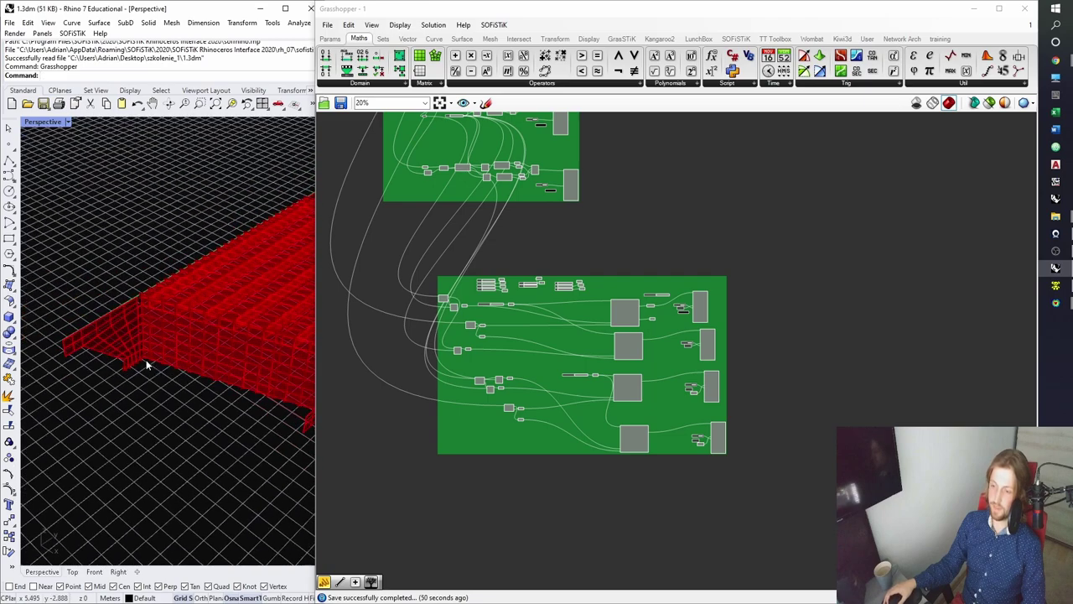
{"action": "scroll", "coordinate": [146, 365], "scroll_direction": "up", "scroll_amount": 2}
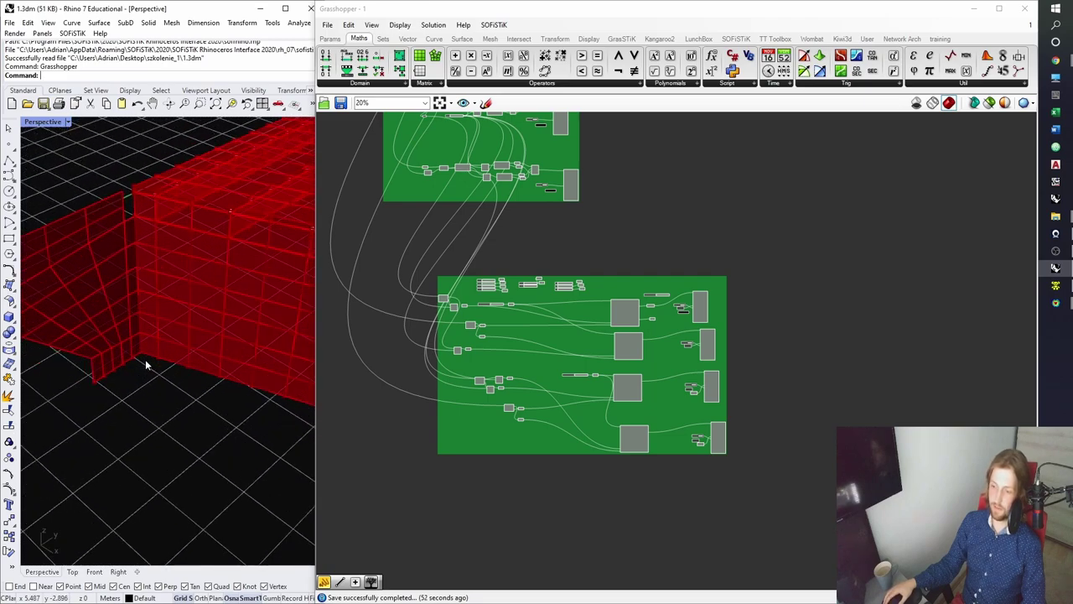
{"action": "scroll", "coordinate": [163, 372], "scroll_direction": "down", "scroll_amount": 2}
{"action": "right_click_drag", "start_coordinate": [163, 371], "coordinate": [74, 321], "text": "shift"}
{"action": "scroll", "coordinate": [74, 320], "scroll_direction": "down", "scroll_amount": 3}
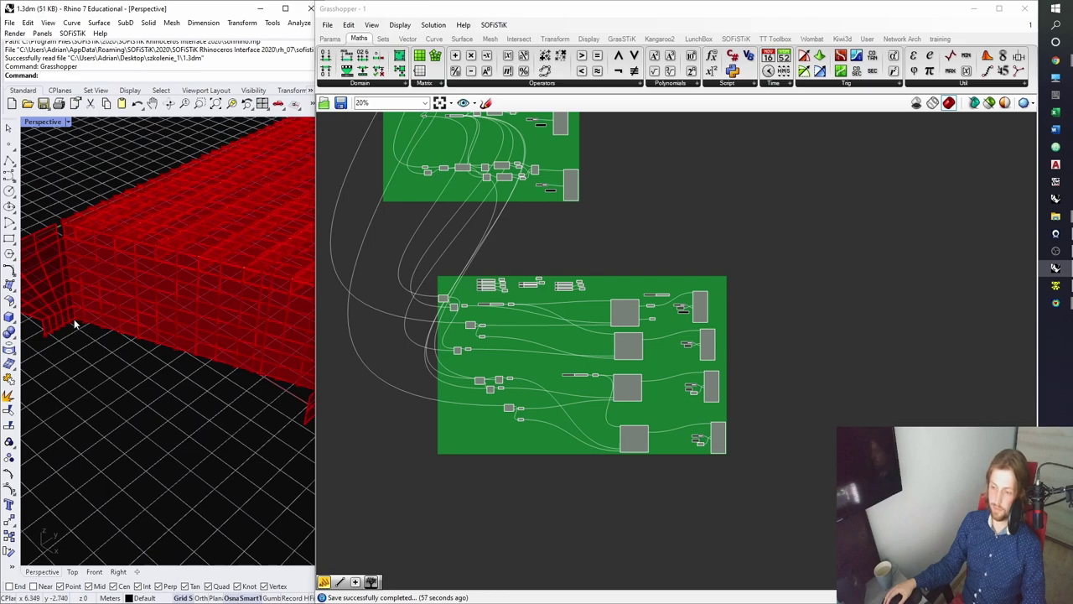
{"action": "scroll", "coordinate": [73, 323], "scroll_direction": "up", "scroll_amount": 5}
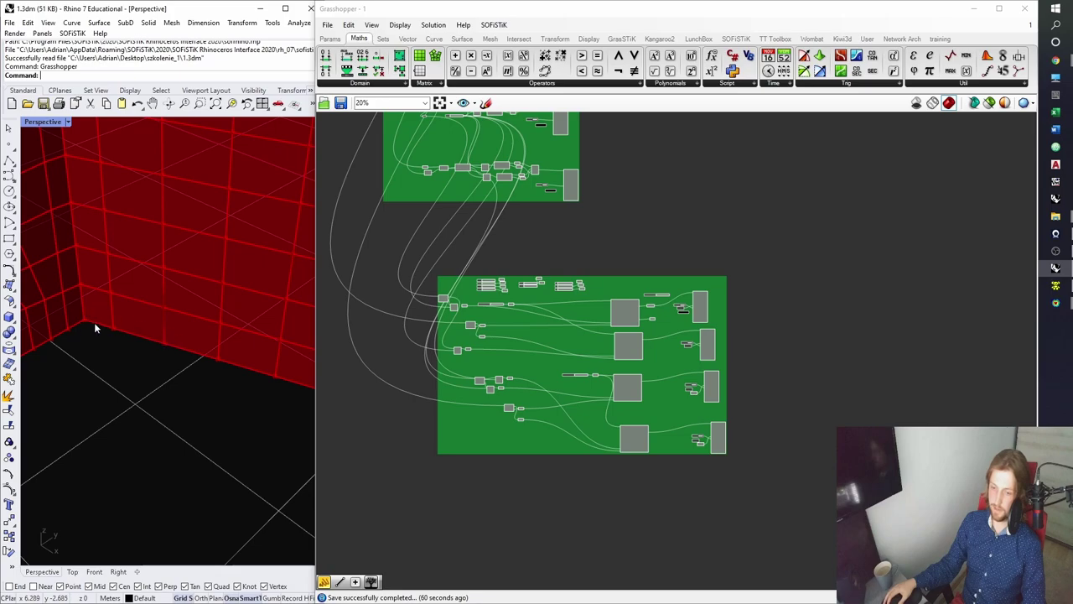
{"action": "scroll", "coordinate": [112, 329], "scroll_direction": "down", "scroll_amount": 4}
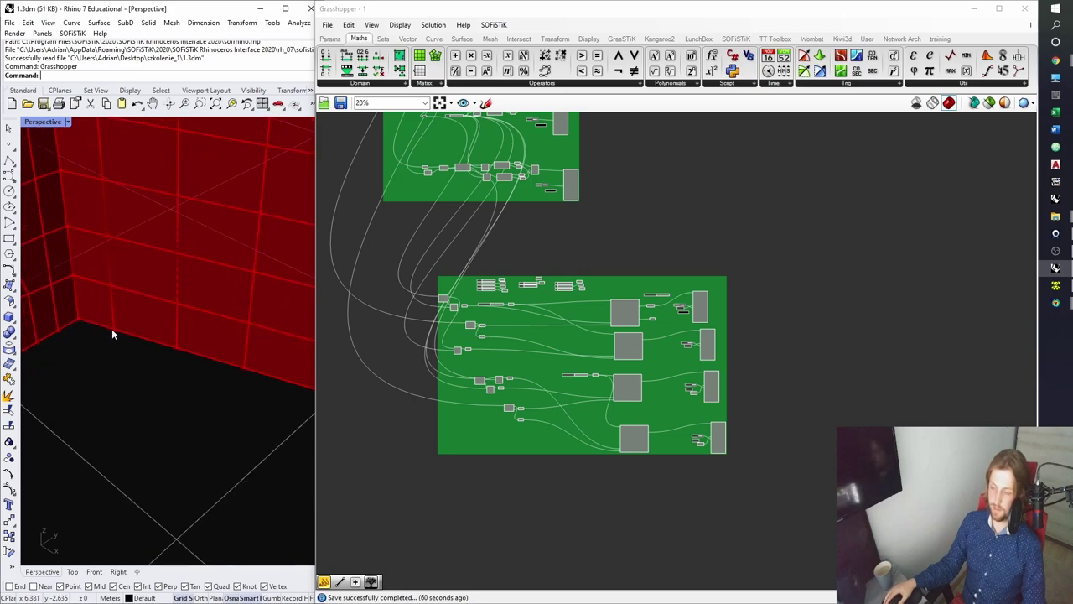
{"action": "right_click_drag", "start_coordinate": [113, 332], "coordinate": [113, 330]}
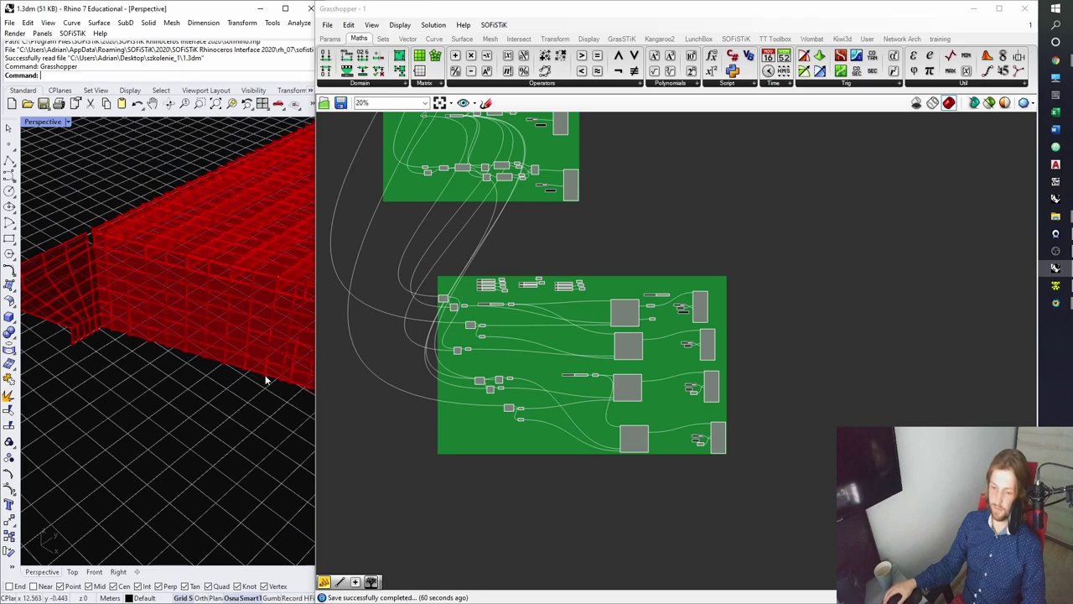
Bring the wall and wing component groups into view on the Grasshopper canvas and save the definition.
{"action": "right_click_drag", "start_coordinate": [546, 244], "coordinate": [542, 299]}
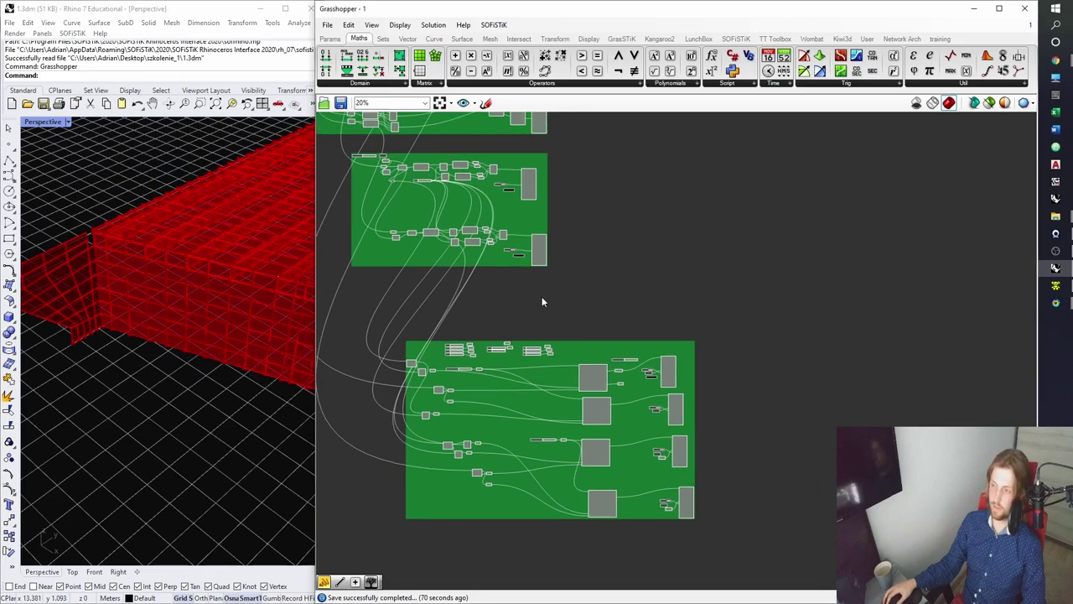
{"action": "right_click_drag", "start_coordinate": [598, 227], "coordinate": [587, 193]}
{"action": "key", "text": "ctrl+s"}
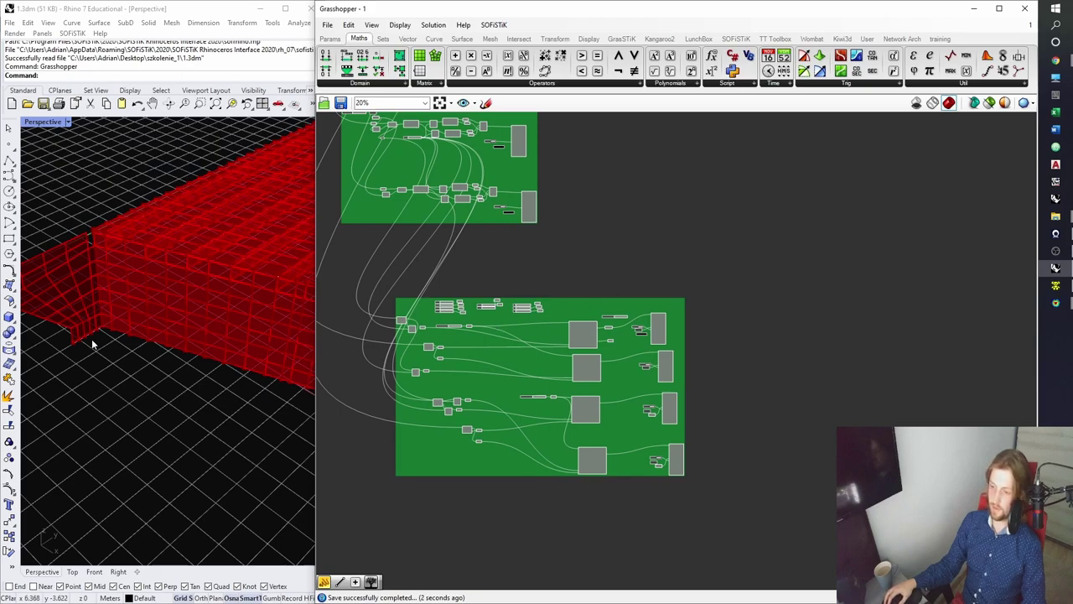
Inspect the first wing's structural area and the points produced by its cluster's Points output in the viewport.
{"action": "left_click", "coordinate": [656, 334]}
{"action": "scroll", "coordinate": [650, 327], "scroll_direction": "up", "scroll_amount": 5}
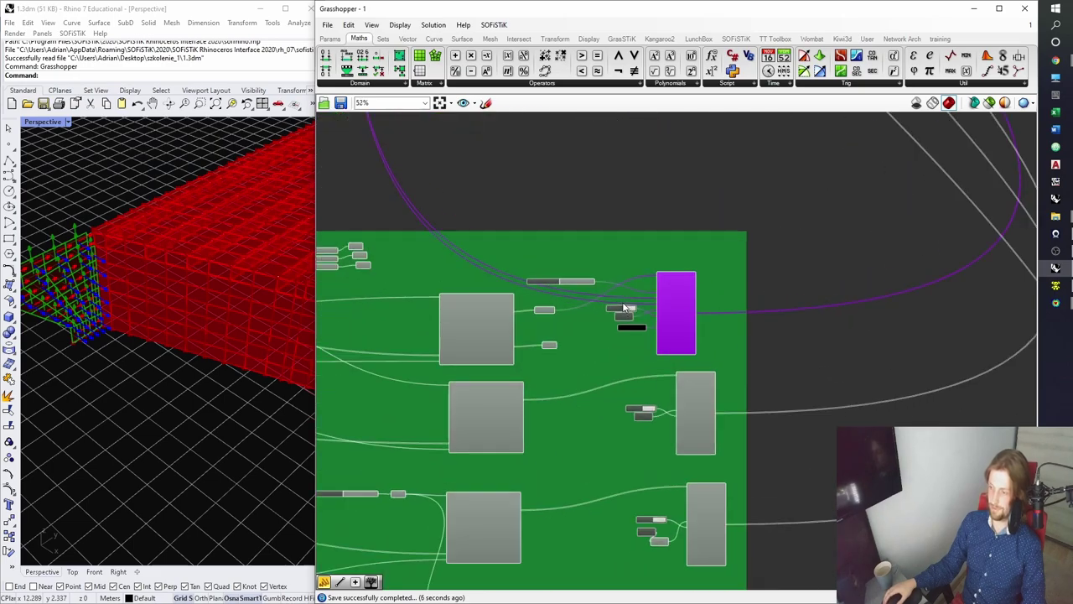
{"action": "scroll", "coordinate": [587, 310], "scroll_direction": "up", "scroll_amount": 6}
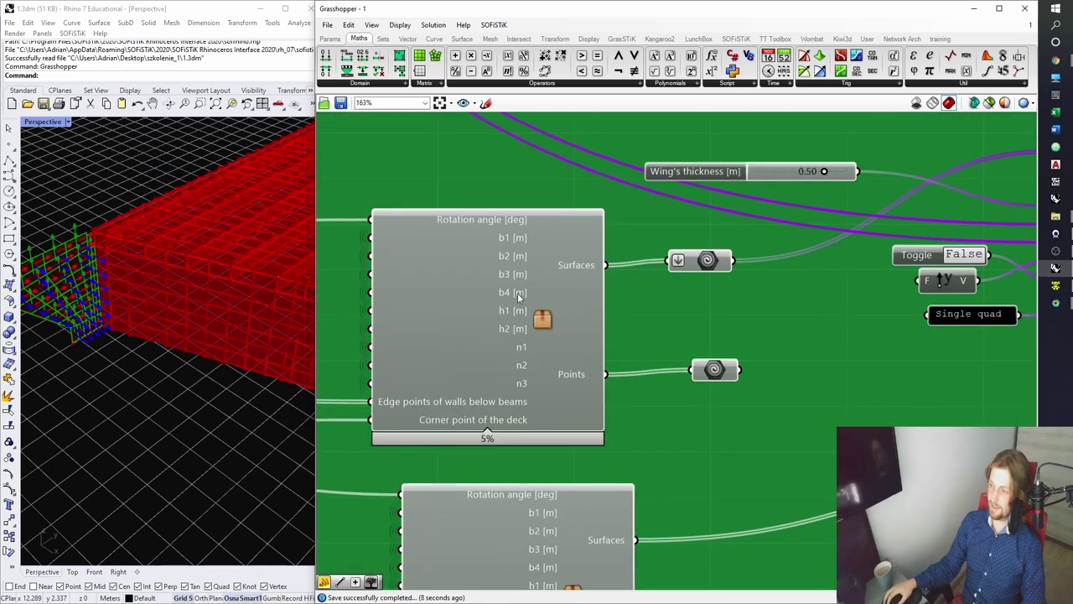
{"action": "left_click", "coordinate": [517, 293]}
{"action": "left_click", "coordinate": [714, 369]}
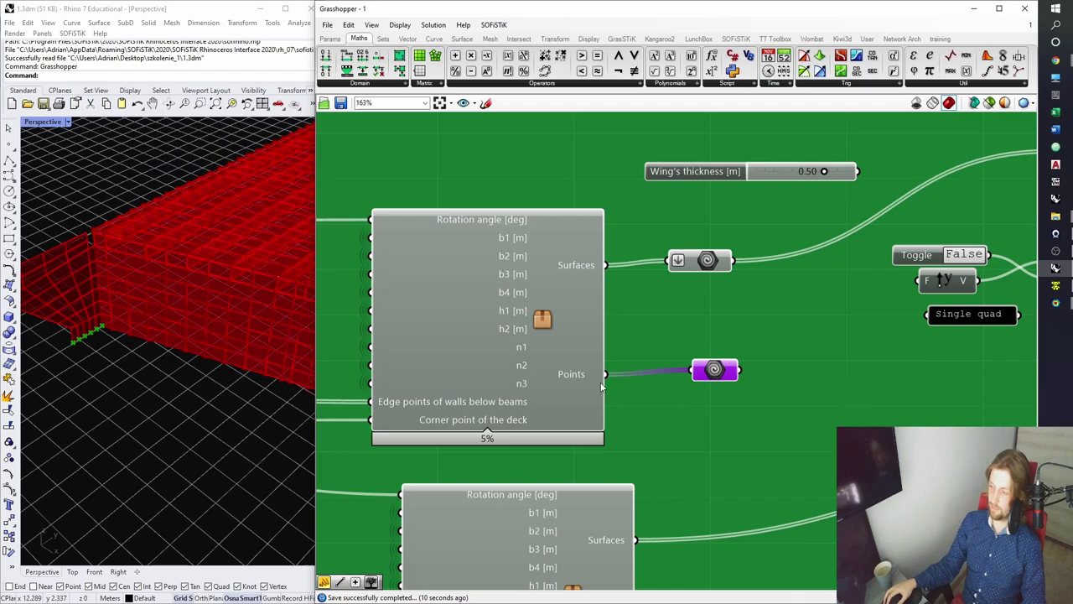
{"action": "right_click_drag", "start_coordinate": [267, 362], "coordinate": [189, 342]}
{"action": "scroll", "coordinate": [137, 365], "scroll_direction": "up", "scroll_amount": 4}
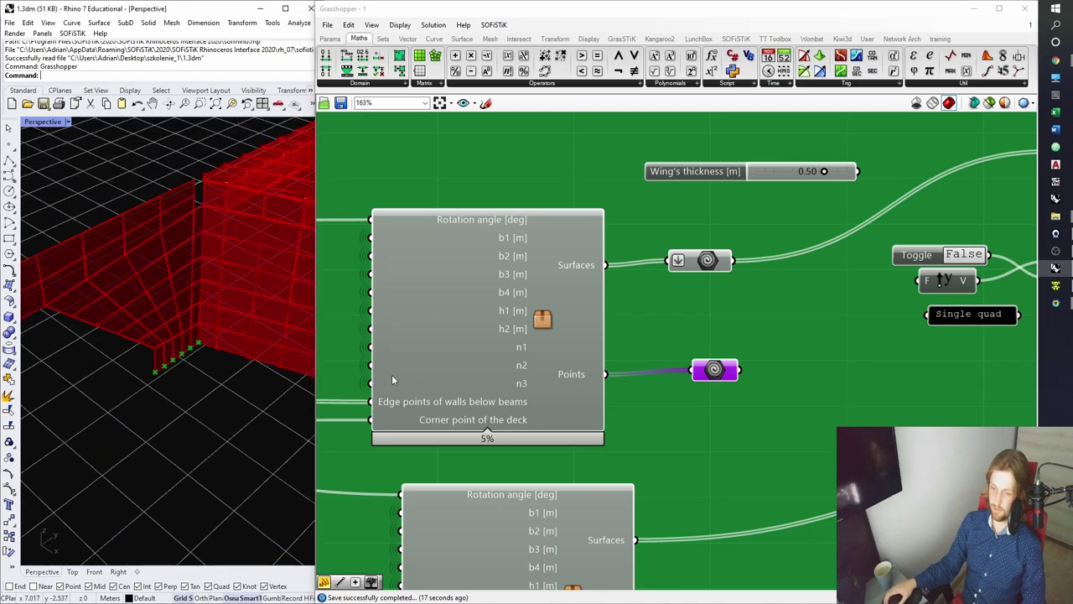
Add a Point parameter and connect the Points output of the first wing cluster to it.
{"action": "right_click_drag", "start_coordinate": [720, 387], "coordinate": [614, 370]}
{"action": "left_click", "coordinate": [330, 39]}
{"action": "left_click_drag", "start_coordinate": [326, 56], "coordinate": [584, 415]}
{"action": "left_click_drag", "start_coordinate": [533, 390], "coordinate": [561, 415]}
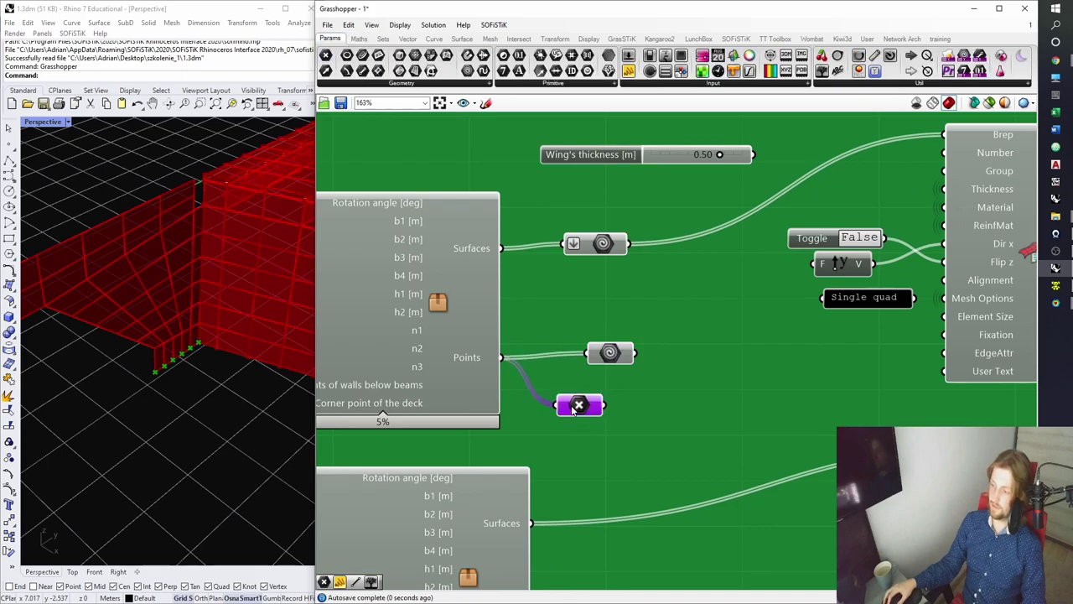
Move the new Point parameter to the empty canvas below the wings group and save the definition.
{"action": "scroll", "coordinate": [568, 455], "scroll_direction": "down", "scroll_amount": 10}
{"action": "scroll", "coordinate": [568, 455], "scroll_direction": "up", "scroll_amount": 10}
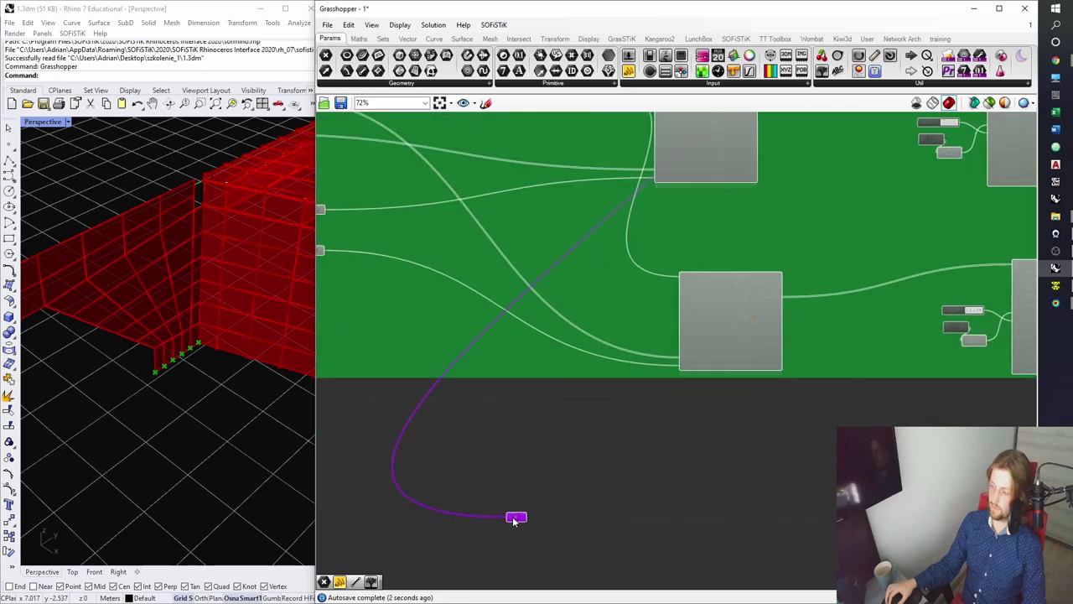
{"action": "left_click", "coordinate": [552, 451]}
{"action": "key", "text": "ctrl+s"}
{"action": "scroll", "coordinate": [207, 409], "scroll_direction": "down", "scroll_amount": 5}
{"action": "right_click_drag", "start_coordinate": [201, 403], "coordinate": [119, 357]}
Place a copy of the Point parameter near the Addition component that generates the bottom points of the first wall below the beams.
{"action": "left_click", "coordinate": [515, 458]}
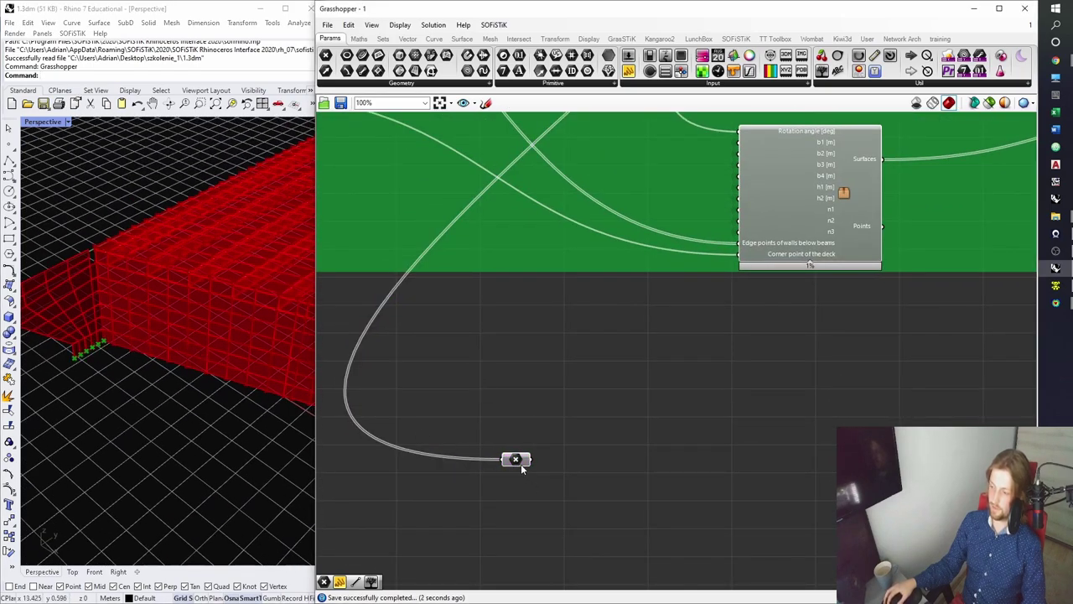
{"action": "scroll", "coordinate": [530, 475], "scroll_direction": "down", "scroll_amount": 4}
{"action": "scroll", "coordinate": [530, 475], "scroll_direction": "down", "scroll_amount": 6}
{"action": "left_click_drag", "start_coordinate": [530, 475], "coordinate": [515, 338]}
{"action": "scroll", "coordinate": [480, 308], "scroll_direction": "up", "scroll_amount": 4}
{"action": "left_click", "coordinate": [552, 194]}
{"action": "right_click_drag", "start_coordinate": [451, 257], "coordinate": [522, 354]}
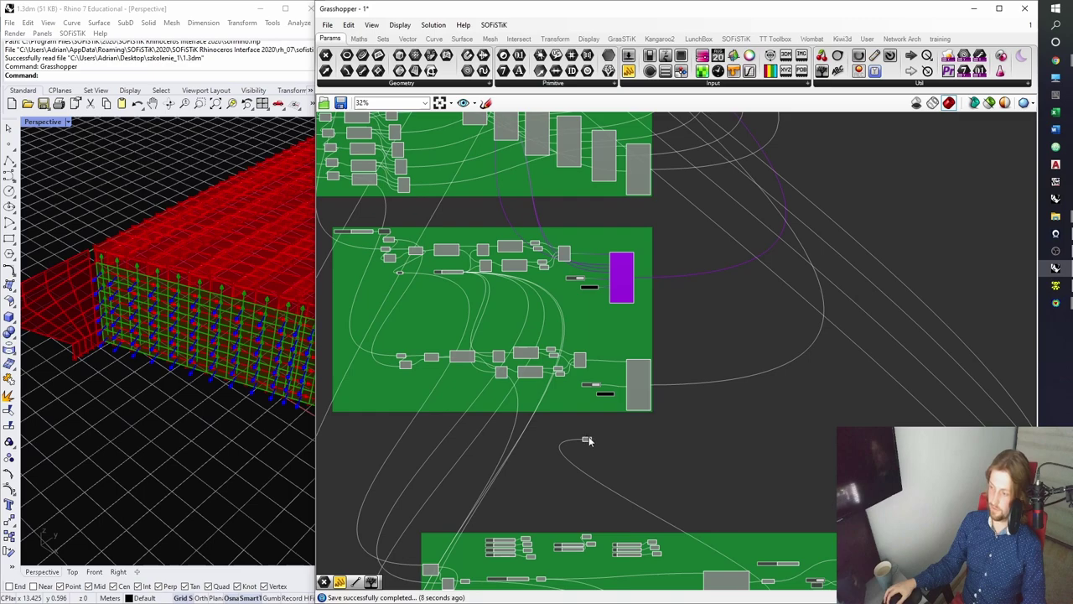
{"action": "left_click_drag", "start_coordinate": [585, 440], "coordinate": [406, 309]}
{"action": "scroll", "coordinate": [398, 279], "scroll_direction": "up", "scroll_amount": 2}
{"action": "scroll", "coordinate": [390, 282], "scroll_direction": "up", "scroll_amount": 9}
{"action": "scroll", "coordinate": [386, 176], "scroll_direction": "down", "scroll_amount": 3}
{"action": "right_click_drag", "start_coordinate": [386, 176], "coordinate": [420, 240]}
{"action": "left_click", "coordinate": [421, 241]}
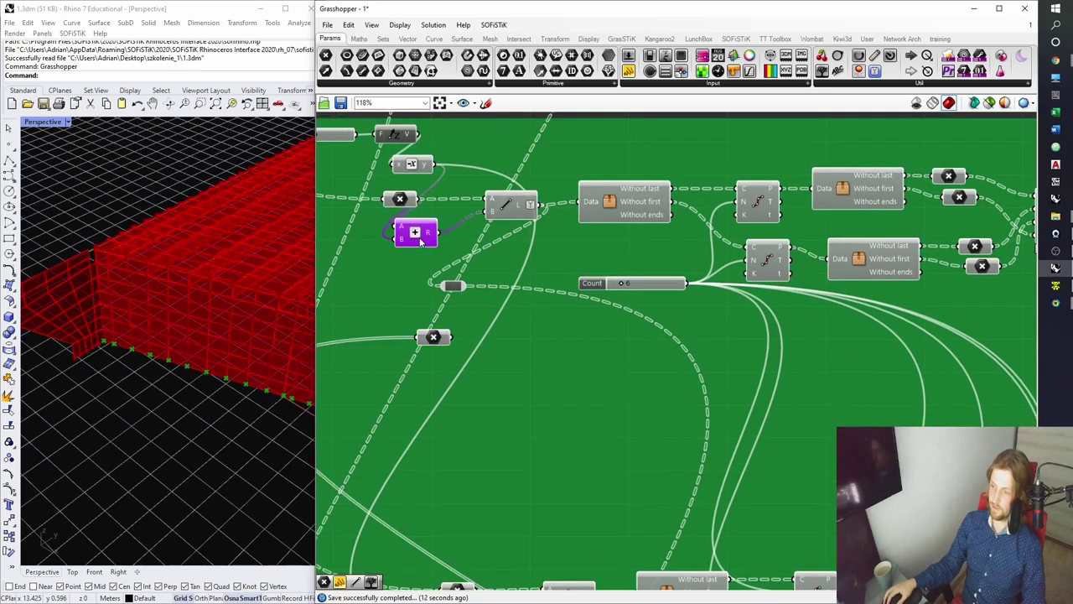
Connect the Addition result to the copied Point parameter, placed beneath the wing's Point parameter, and save the definition.
{"action": "left_click_drag", "start_coordinate": [440, 234], "coordinate": [641, 555]}
{"action": "scroll", "coordinate": [445, 342], "scroll_direction": "down", "scroll_amount": 4}
{"action": "scroll", "coordinate": [454, 356], "scroll_direction": "down", "scroll_amount": 6}
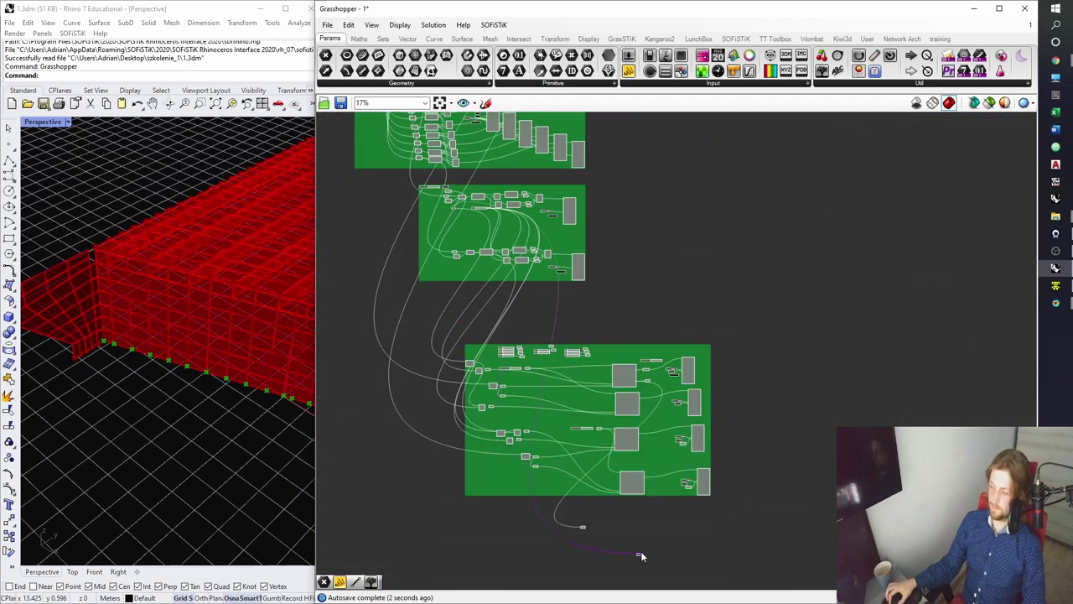
{"action": "scroll", "coordinate": [641, 555], "scroll_direction": "up", "scroll_amount": 8}
{"action": "left_click", "coordinate": [542, 433]}
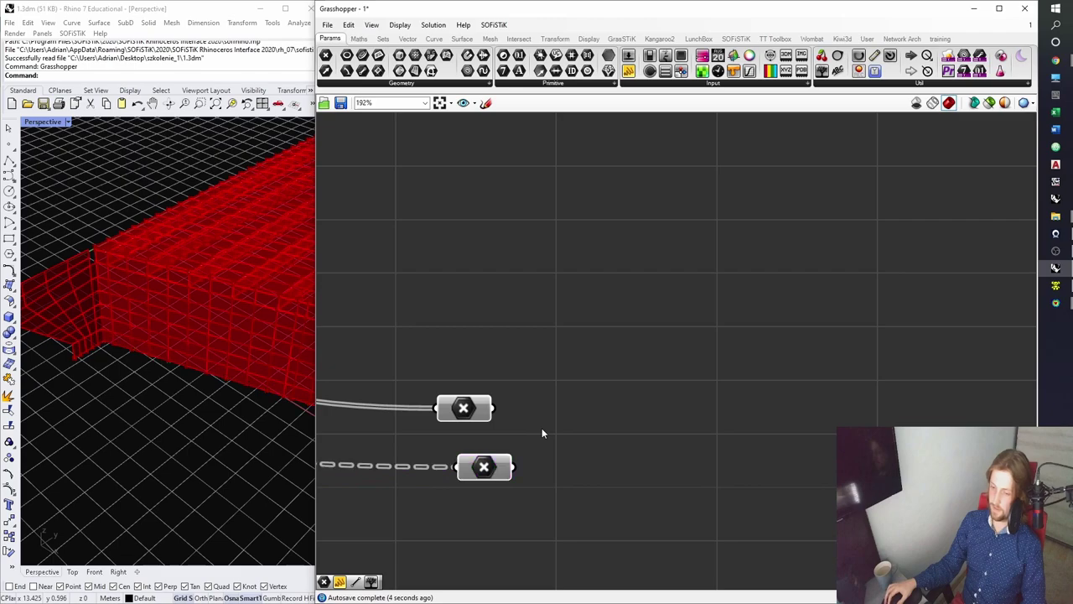
{"action": "right_click_drag", "start_coordinate": [542, 433], "coordinate": [556, 354]}
{"action": "key", "text": "ctrl+s"}
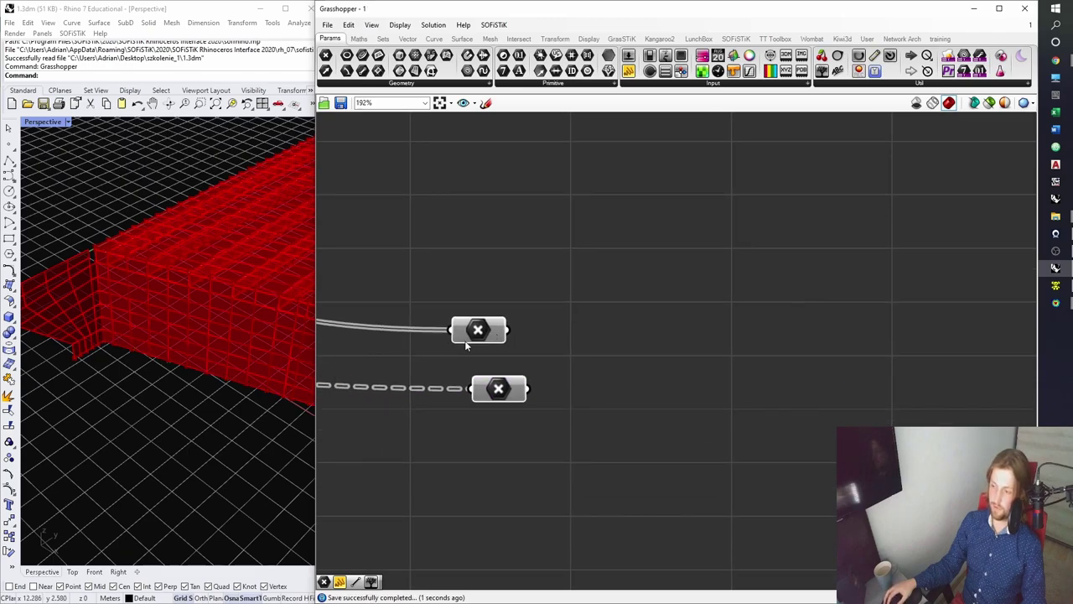
Preview the wing points and the wall points held by the two Point parameters in the viewport.
{"action": "left_click", "coordinate": [467, 338]}
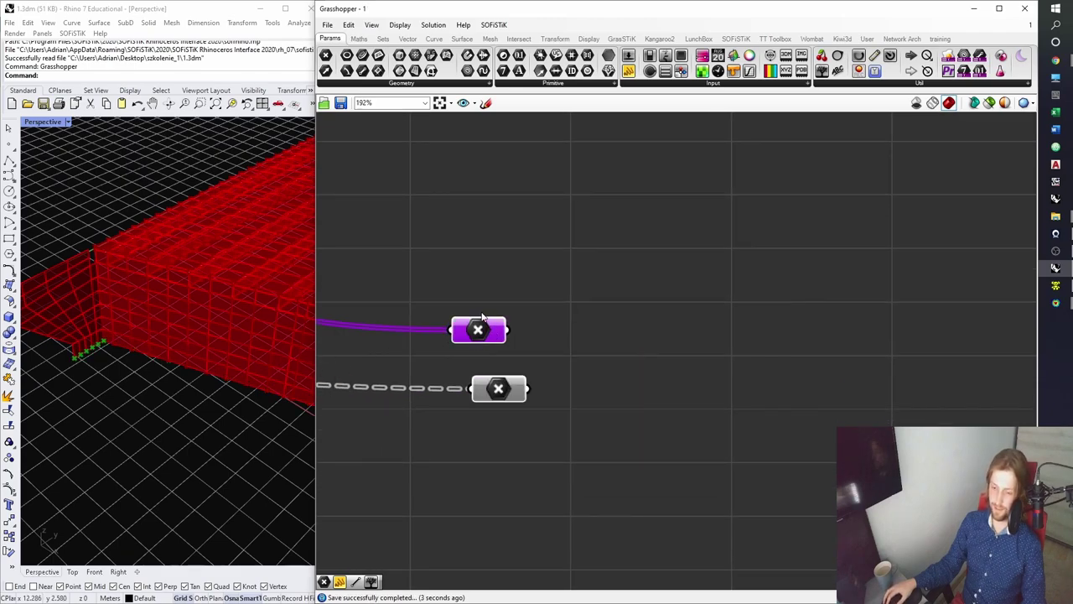
{"action": "left_click", "coordinate": [500, 392]}
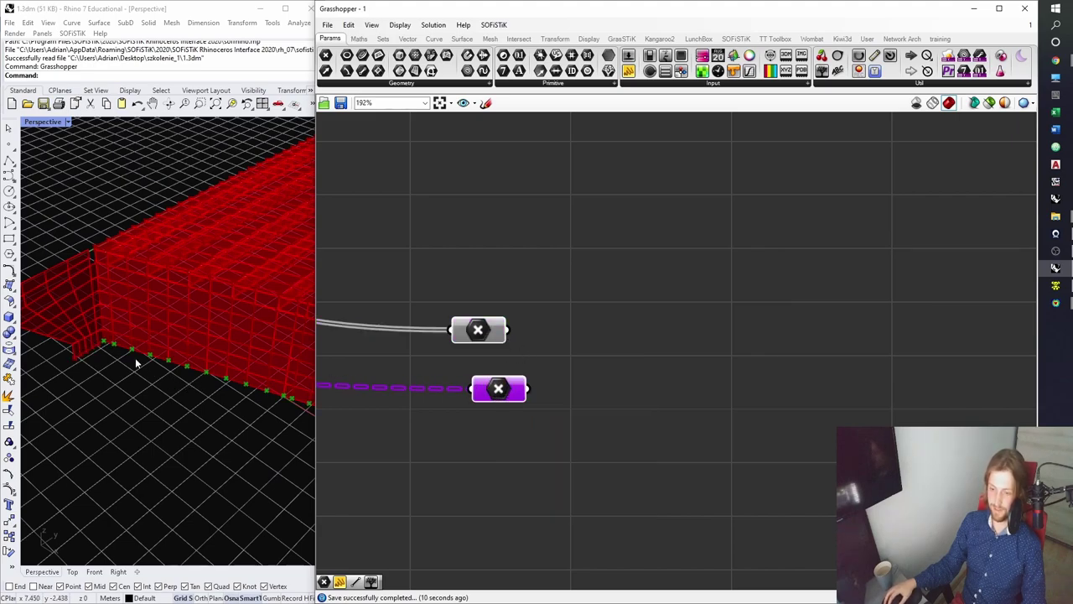
{"action": "left_click", "coordinate": [602, 340]}
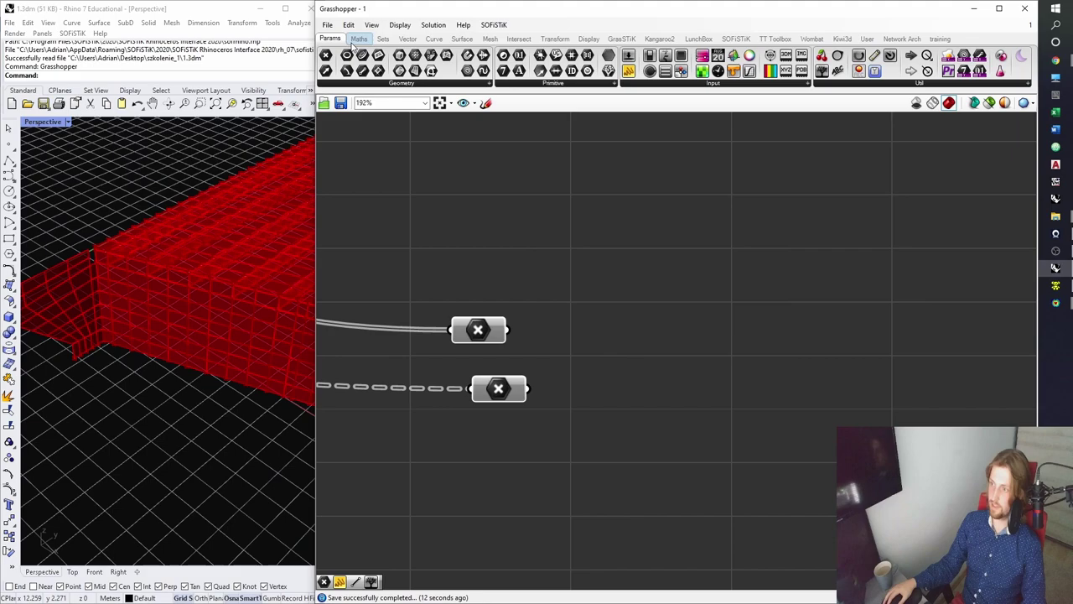
Add a Param Viewer fed by the wall Point parameter and simplify that parameter's data tree.
{"action": "left_click_drag", "start_coordinate": [822, 71], "coordinate": [754, 318]}
{"action": "left_click_drag", "start_coordinate": [528, 388], "coordinate": [709, 344]}
{"action": "right_click", "coordinate": [530, 398]}
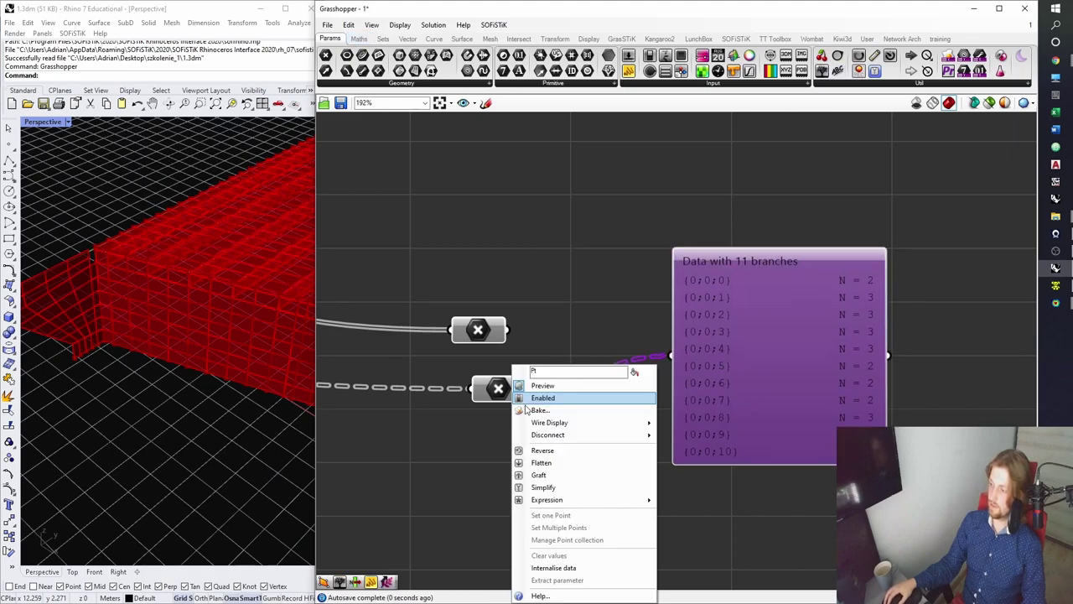
{"action": "left_click", "coordinate": [548, 481]}
{"action": "left_click_drag", "start_coordinate": [749, 384], "coordinate": [681, 419]}
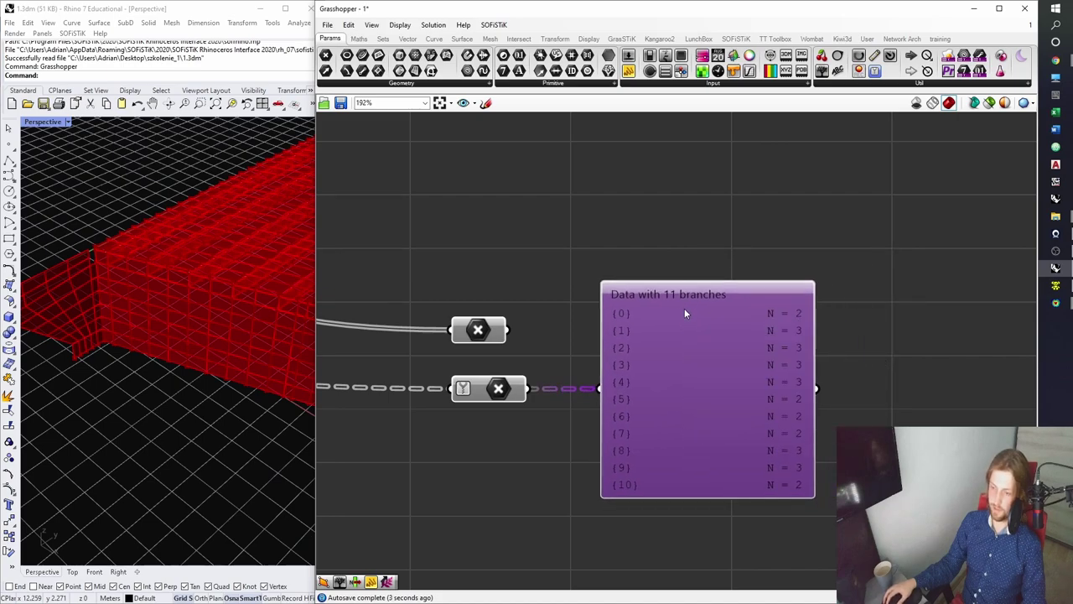
Examine the points where the beams meet the first wall against the branch structure of the wall points.
{"action": "scroll", "coordinate": [711, 319], "scroll_direction": "down", "scroll_amount": 1}
{"action": "right_click_drag", "start_coordinate": [711, 319], "coordinate": [664, 316]}
{"action": "right_click_drag", "start_coordinate": [217, 315], "coordinate": [238, 316]}
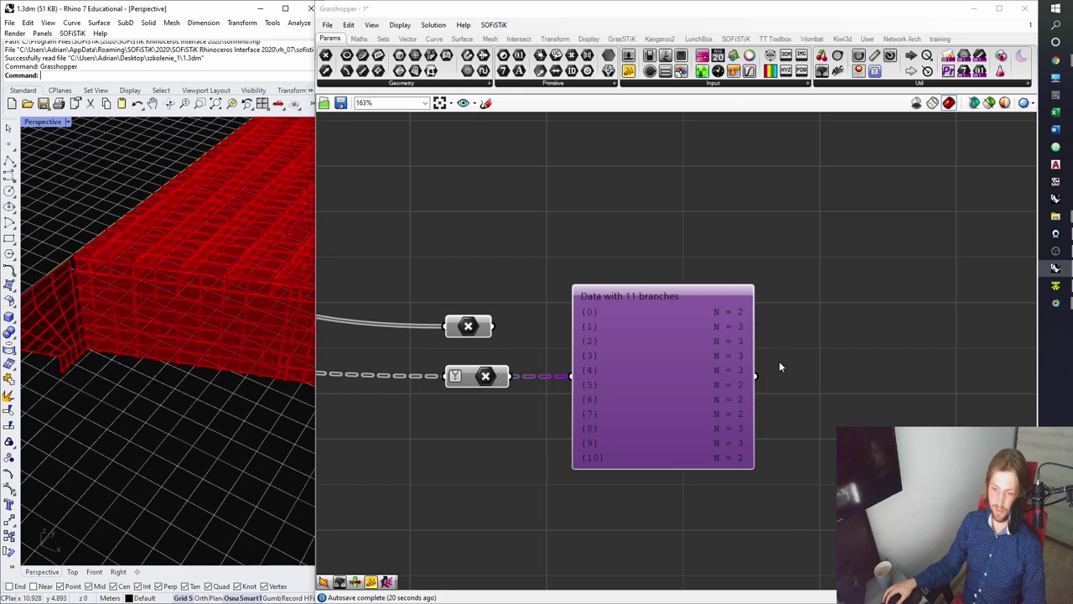
{"action": "right_click_drag", "start_coordinate": [260, 352], "coordinate": [194, 358]}
{"action": "scroll", "coordinate": [141, 289], "scroll_direction": "up", "scroll_amount": 8}
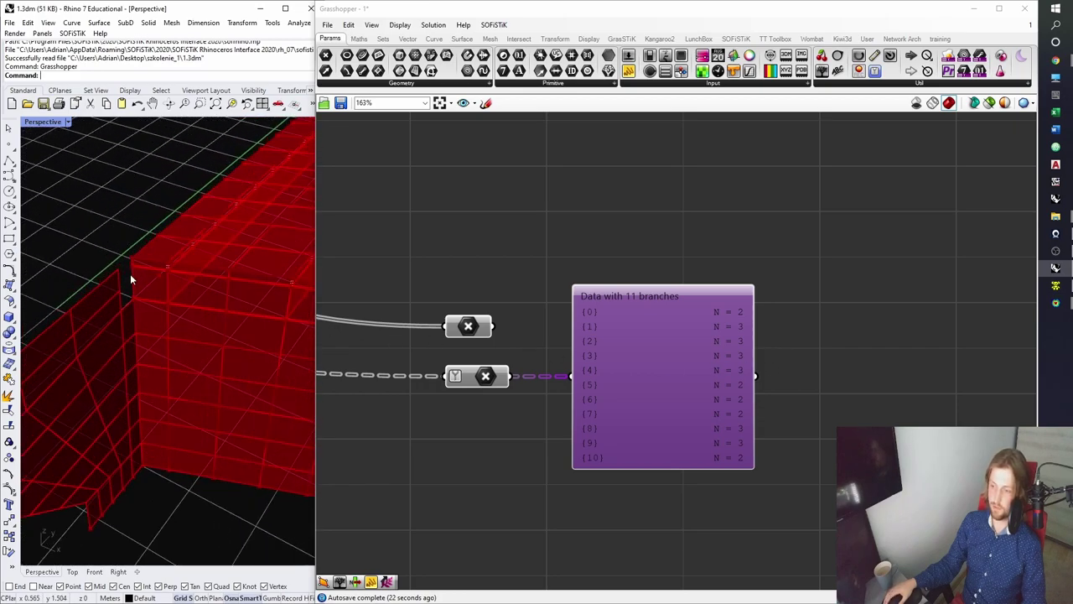
{"action": "mouse_move", "coordinate": [142, 265]}
{"action": "right_mouse_down"}
{"action": "mouse_move", "coordinate": [151, 270]}
{"action": "mouse_move", "coordinate": [110, 286]}
{"action": "mouse_move", "coordinate": [127, 267]}
{"action": "right_mouse_up"}
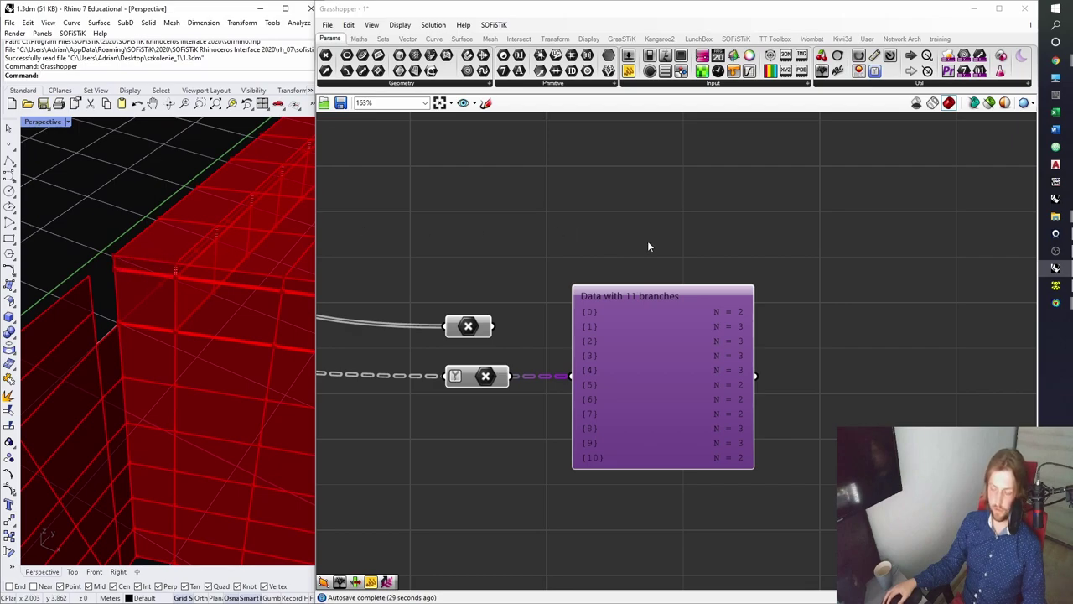
{"action": "right_click_drag", "start_coordinate": [237, 290], "coordinate": [269, 295]}
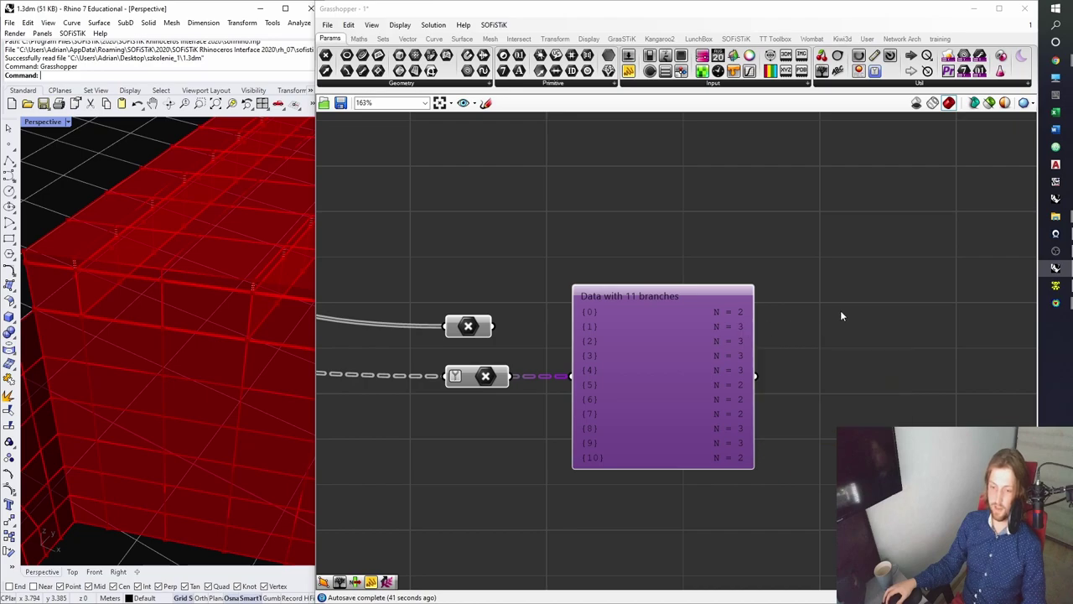
{"action": "right_click_drag", "start_coordinate": [696, 363], "coordinate": [719, 340]}
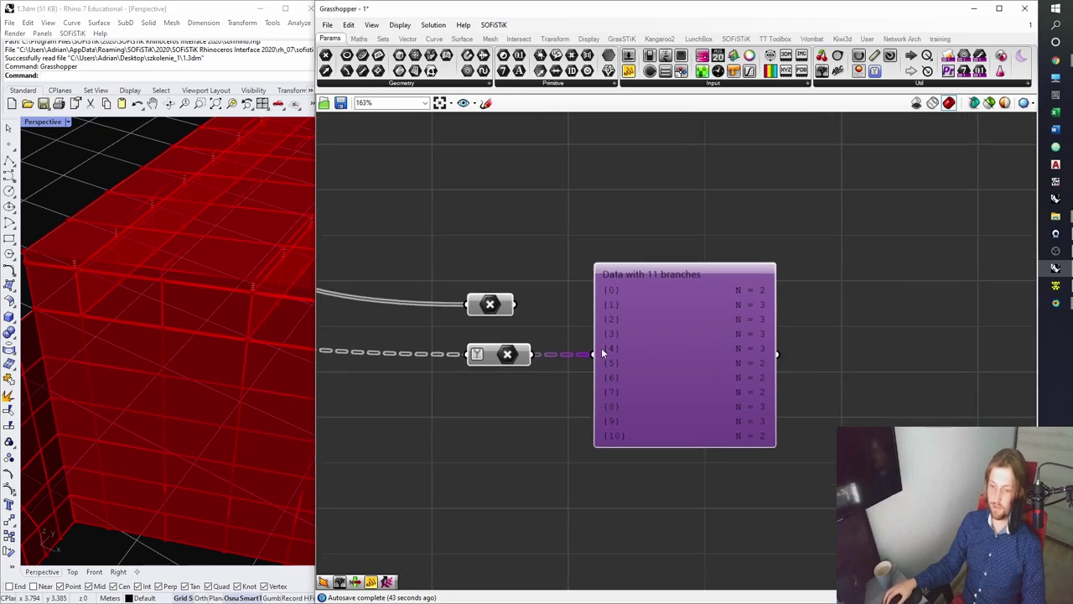
{"action": "right_click_drag", "start_coordinate": [132, 324], "coordinate": [147, 296]}
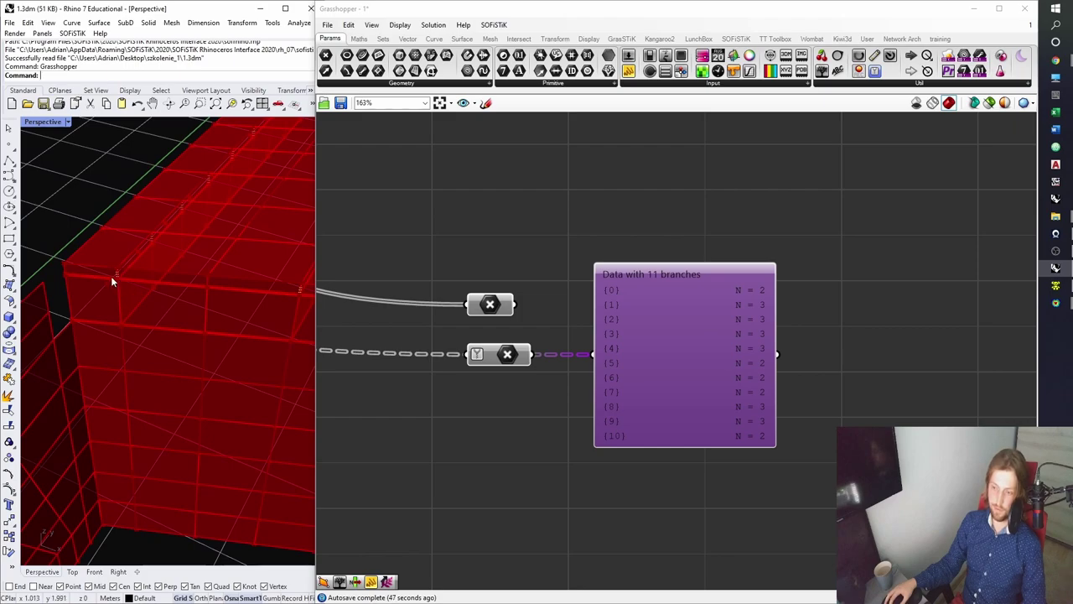
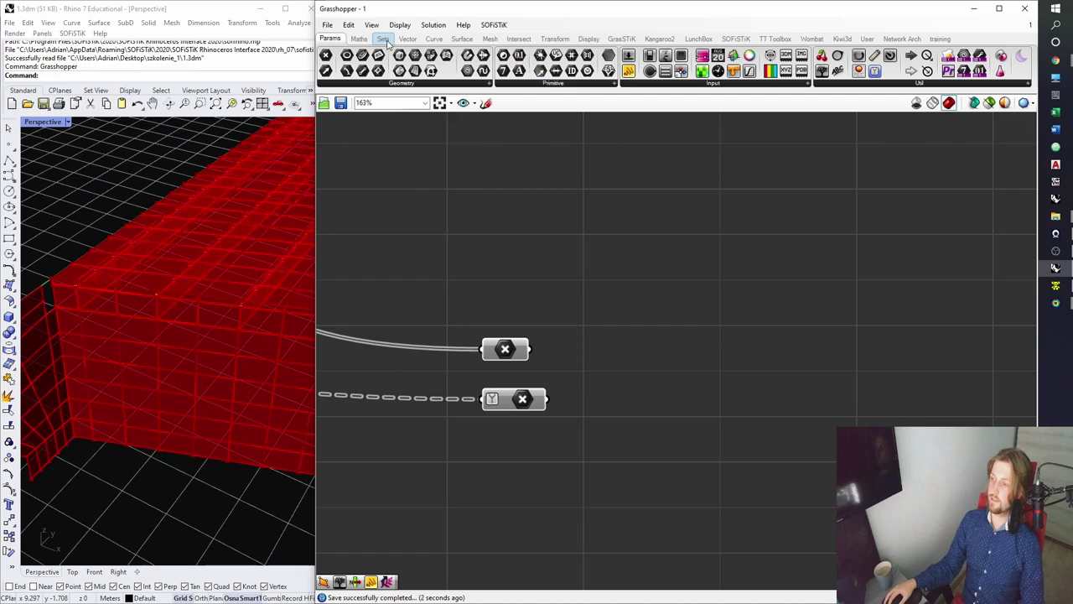
Add a Cull Duplicates component, feed it the wall points and flatten its point input.
{"action": "left_click", "coordinate": [383, 39]}
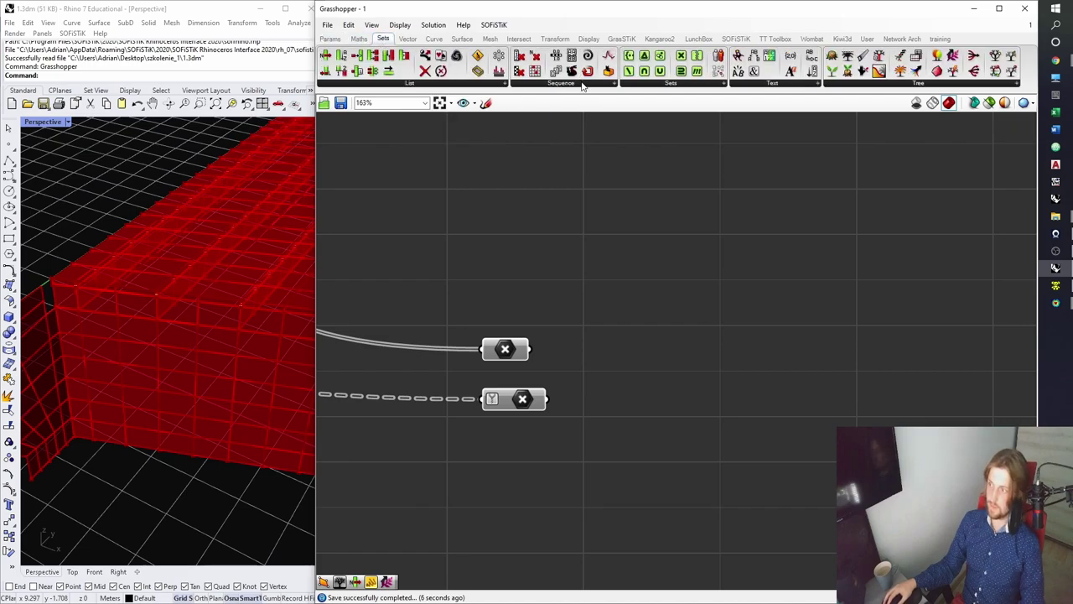
{"action": "left_click", "coordinate": [408, 39]}
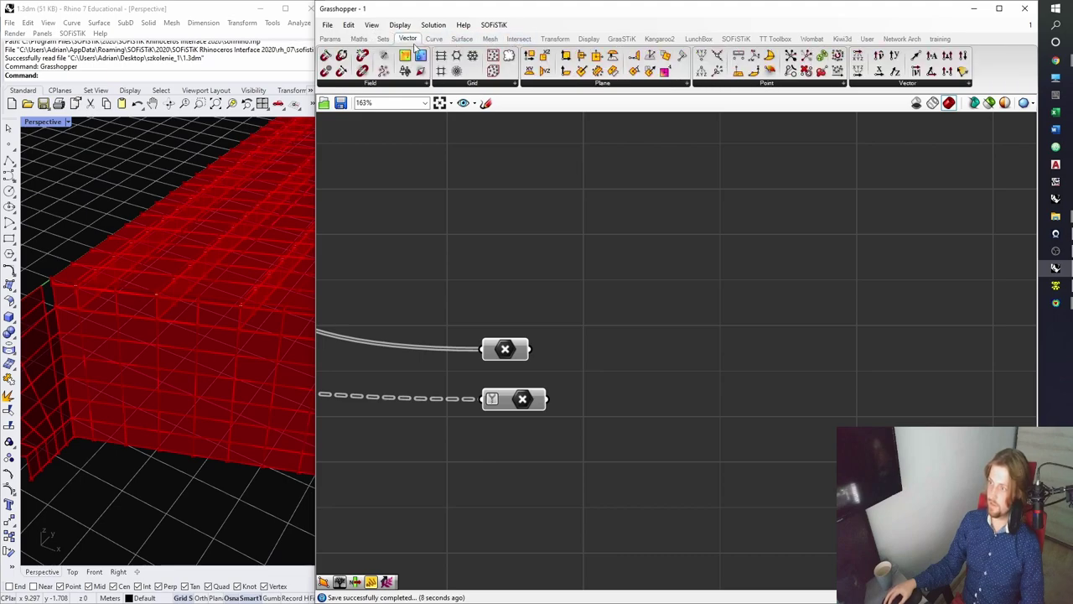
{"action": "left_click", "coordinate": [775, 86]}
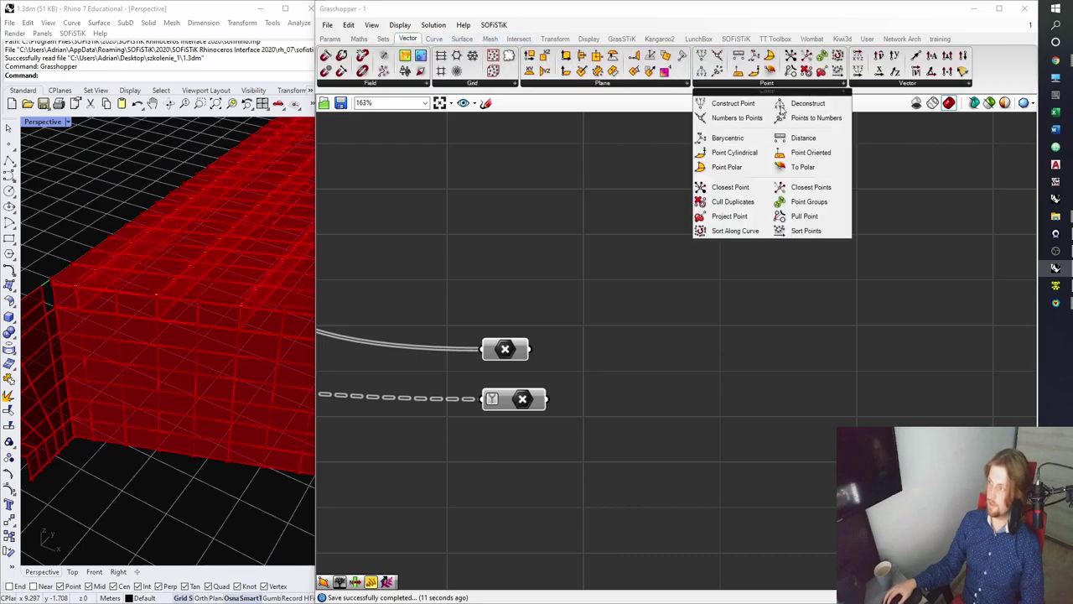
{"action": "left_click", "coordinate": [745, 202]}
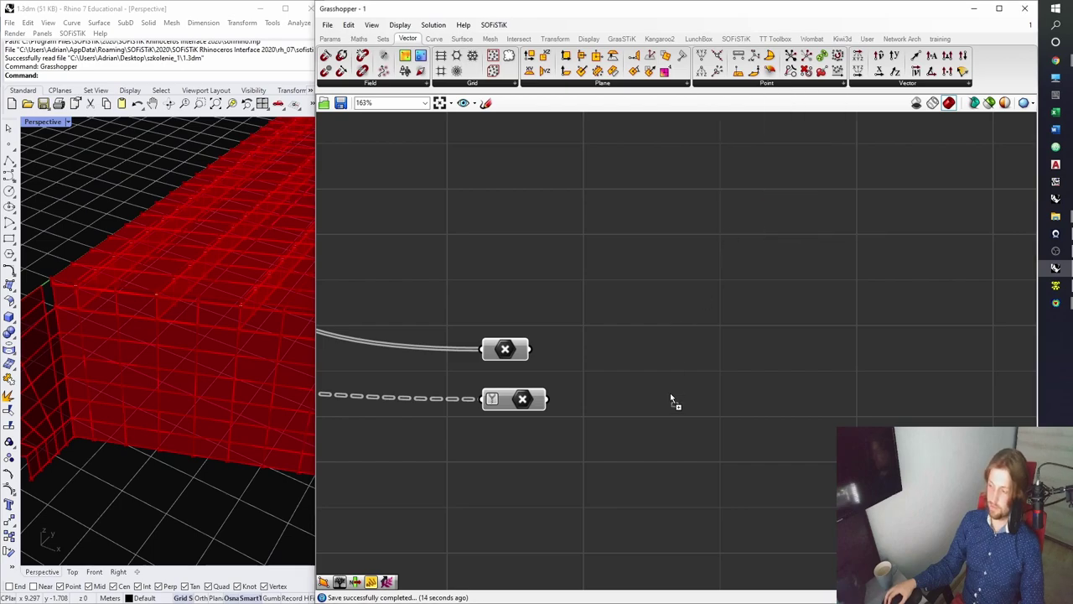
{"action": "left_click", "coordinate": [670, 390]}
{"action": "left_click_drag", "start_coordinate": [547, 399], "coordinate": [659, 410]}
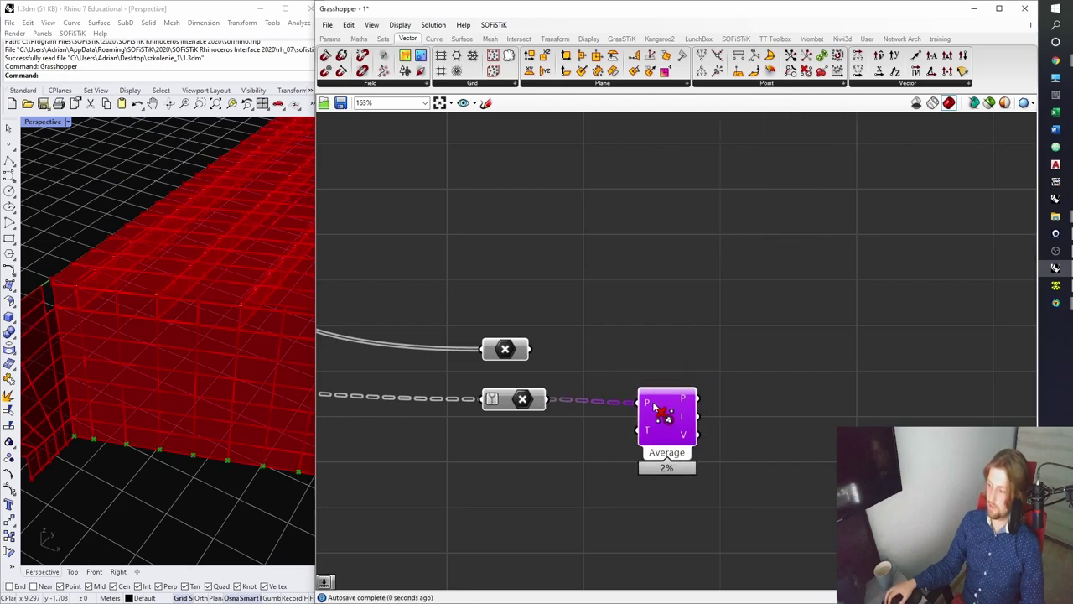
{"action": "right_click", "coordinate": [647, 405]}
{"action": "left_click", "coordinate": [681, 462]}
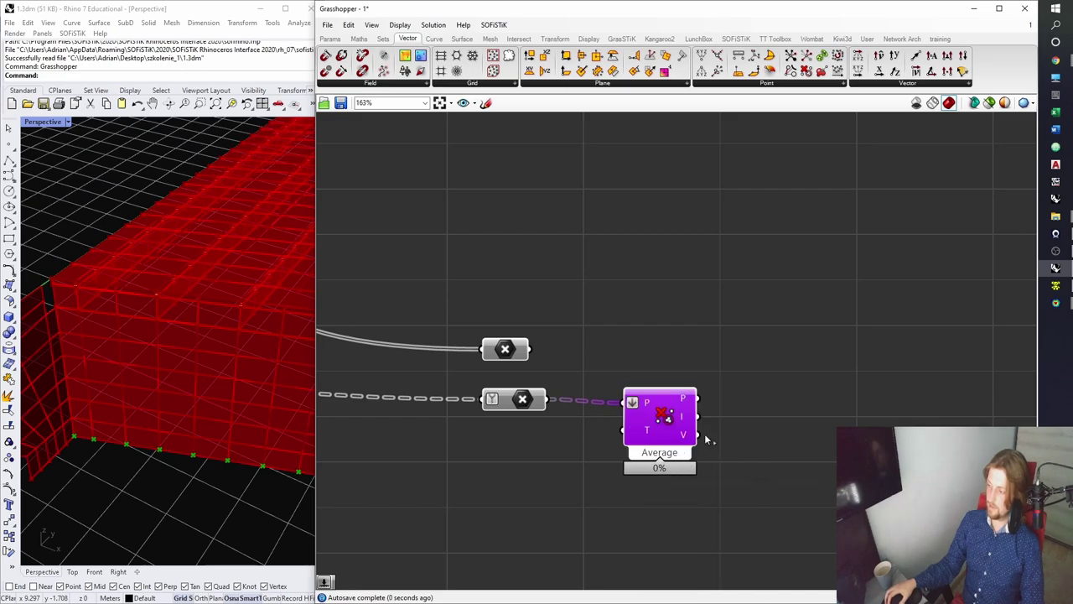
Create a slider with the value 0.001 and connect it to the tolerance input of Cull Duplicates.
{"action": "scroll", "coordinate": [727, 396], "scroll_direction": "up", "scroll_amount": 3}
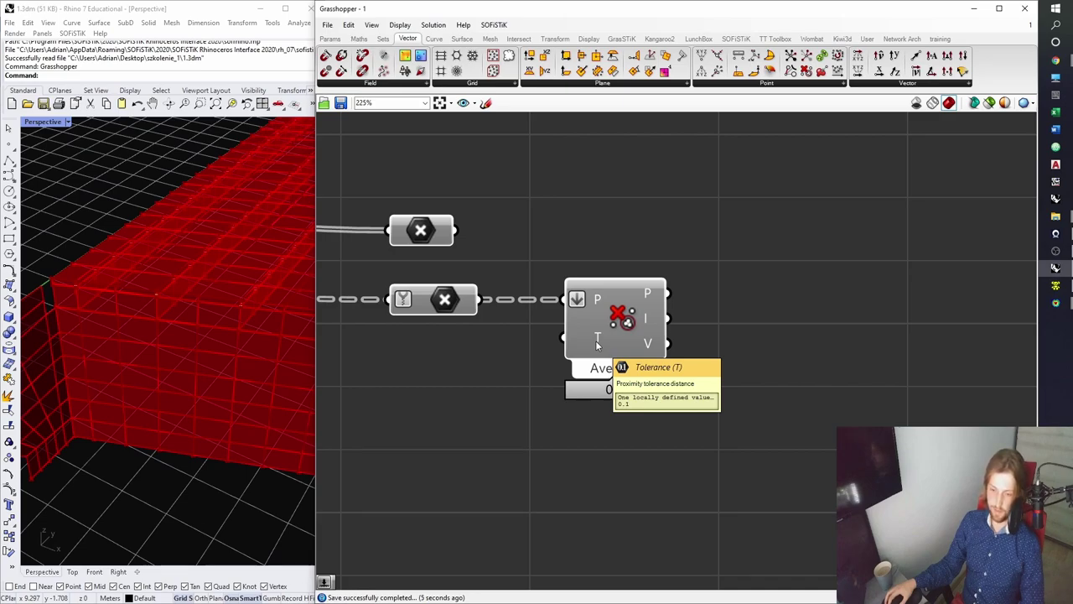
{"action": "right_click_drag", "start_coordinate": [595, 341], "coordinate": [775, 338]}
{"action": "double_click", "coordinate": [580, 391]}
{"action": "type", "text": "0.001"}
{"action": "key", "text": "Return"}
{"action": "left_click_drag", "start_coordinate": [511, 397], "coordinate": [492, 360]}
{"action": "left_click", "coordinate": [543, 400]}
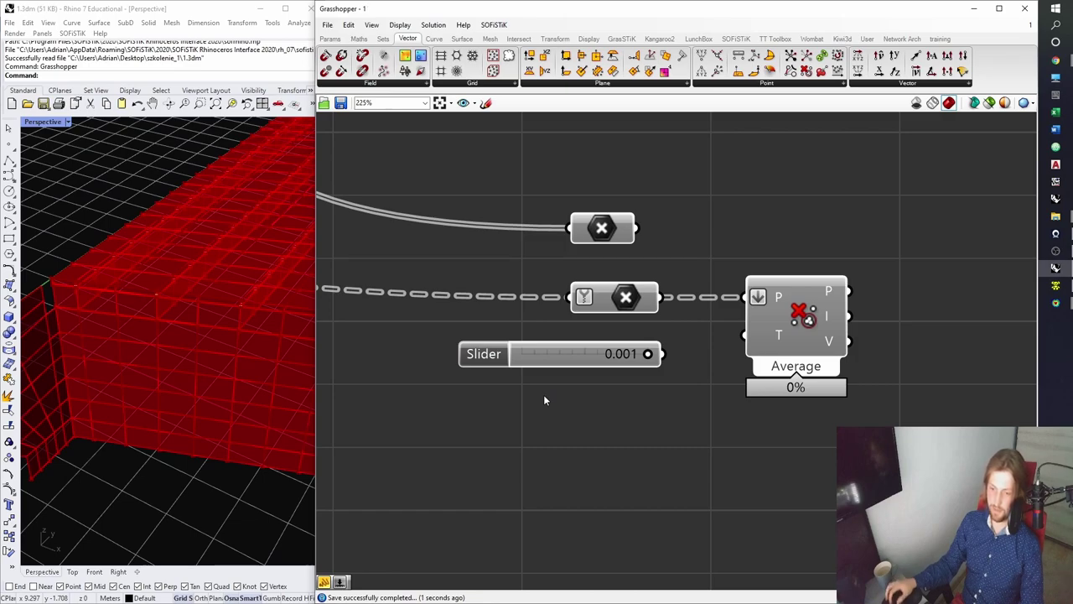
{"action": "left_click_drag", "start_coordinate": [650, 356], "coordinate": [679, 351]}
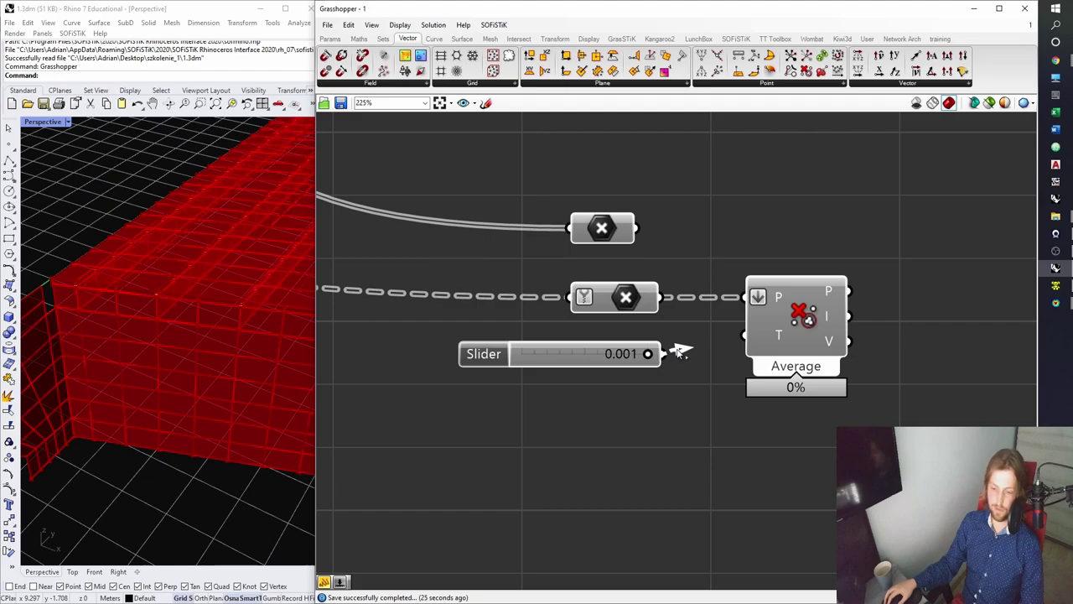
{"action": "left_click_drag", "start_coordinate": [681, 352], "coordinate": [744, 336]}
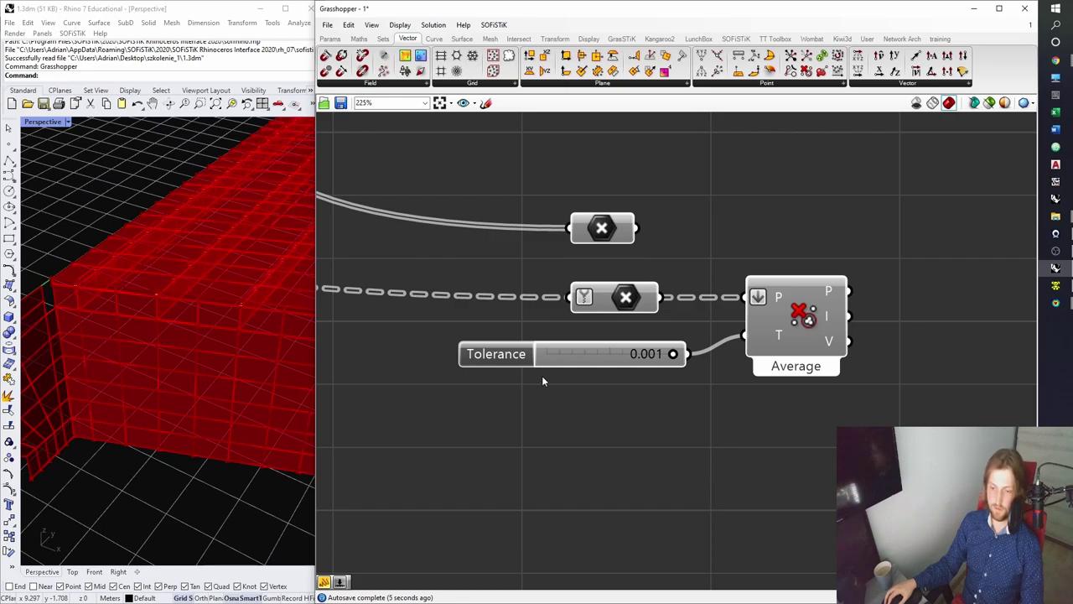
Save the definition and place the Cull Duplicates component farther from the Tolerance slider.
{"action": "right_click_drag", "start_coordinate": [748, 365], "coordinate": [632, 360]}
{"action": "left_click", "coordinate": [676, 329]}
{"action": "right_click_drag", "start_coordinate": [753, 333], "coordinate": [694, 341]}
{"action": "left_click", "coordinate": [691, 340]}
{"action": "left_click", "coordinate": [621, 345]}
{"action": "key", "text": "ctrl+s"}
{"action": "right_click_drag", "start_coordinate": [587, 256], "coordinate": [620, 221]}
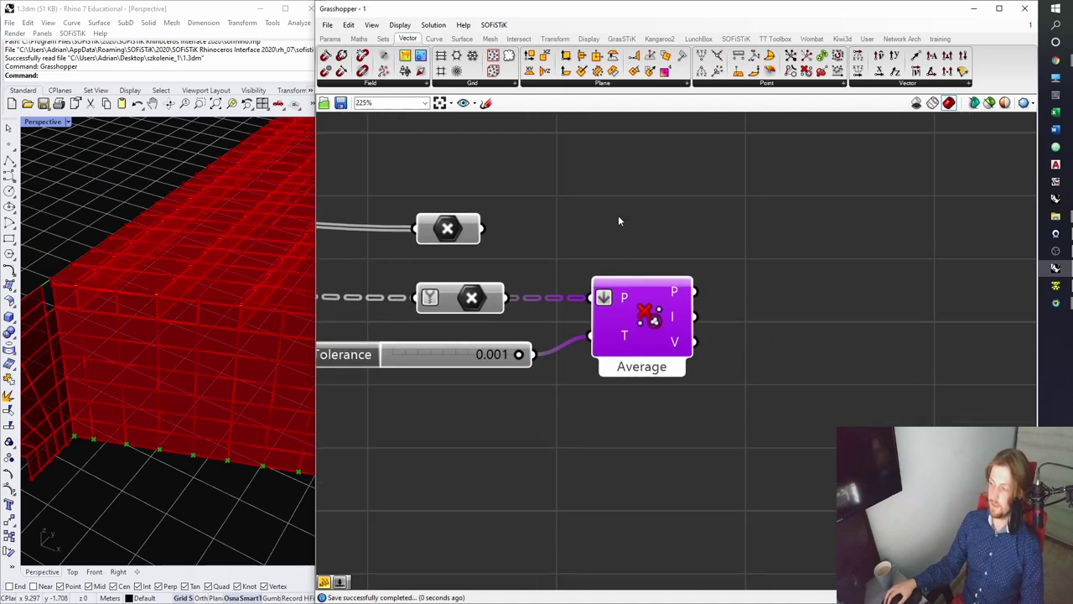
{"action": "left_click_drag", "start_coordinate": [647, 311], "coordinate": [721, 311]}
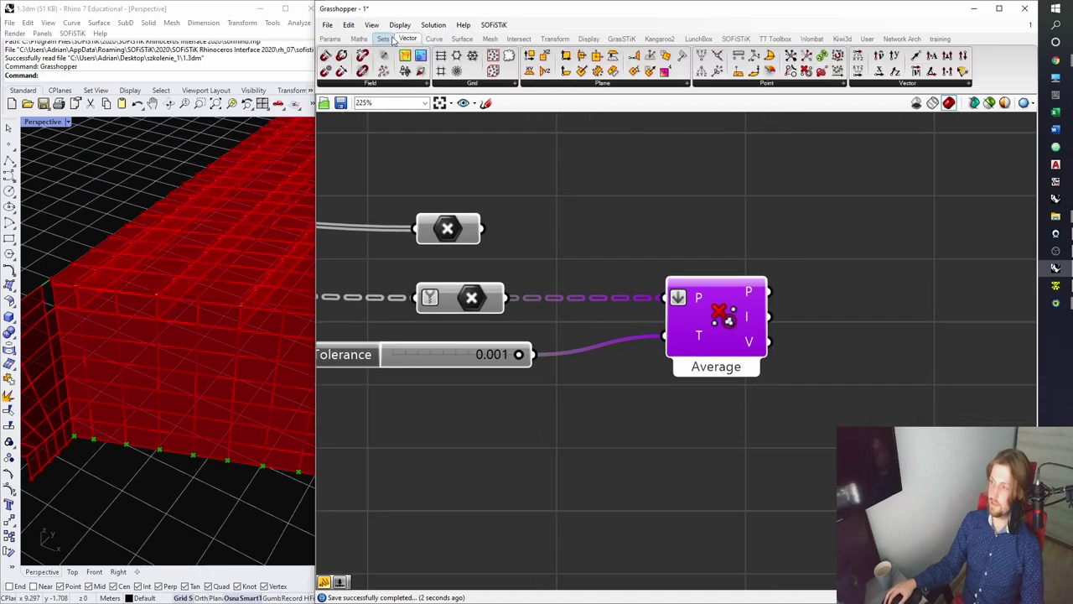
Feed the wall points into a Flatten Tree component and attach List Length components to its result and to the culled points.
{"action": "left_click", "coordinate": [389, 39]}
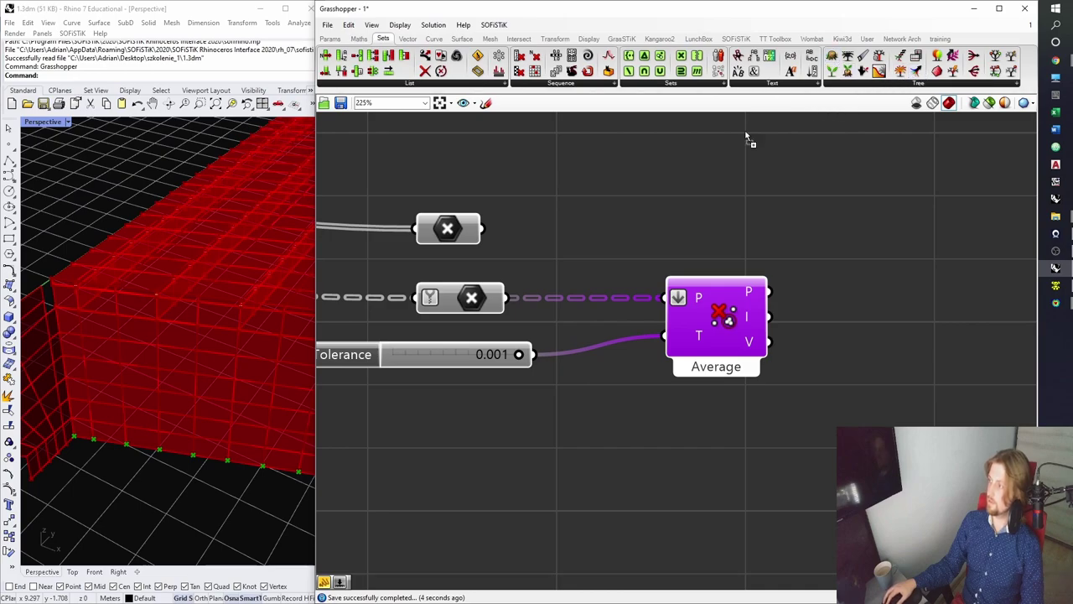
{"action": "left_click_drag", "start_coordinate": [764, 115], "coordinate": [720, 154]}
{"action": "left_click_drag", "start_coordinate": [506, 298], "coordinate": [665, 190]}
{"action": "double_click", "coordinate": [811, 193]}
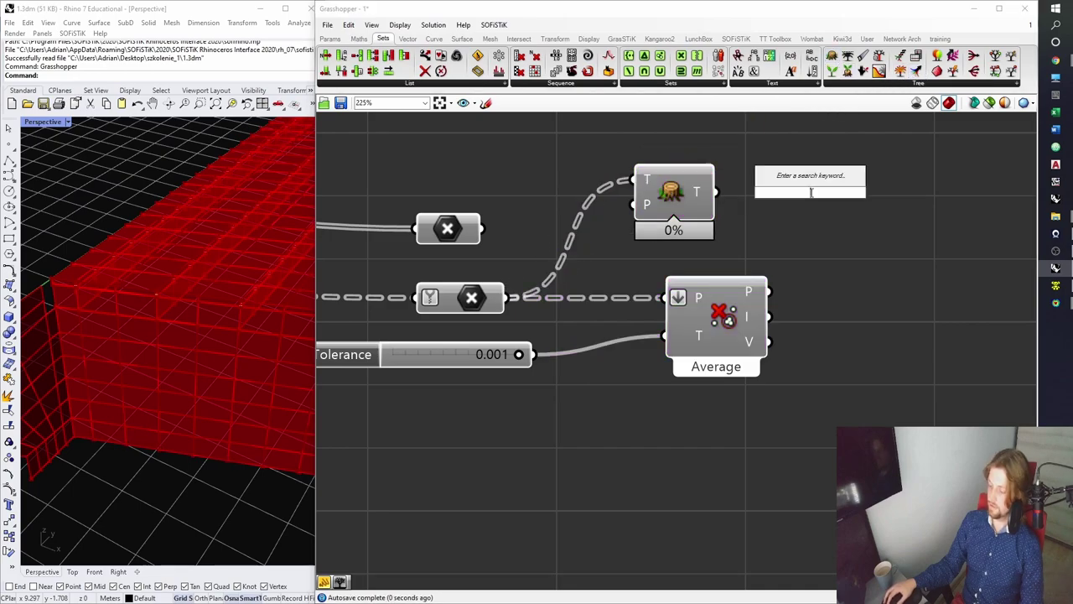
{"action": "left_click_drag", "start_coordinate": [325, 72], "coordinate": [790, 196]}
{"action": "right_click_drag", "start_coordinate": [799, 199], "coordinate": [740, 221]}
{"action": "left_click_drag", "start_coordinate": [739, 225], "coordinate": [805, 271], "text": "alt"}
{"action": "left_click_drag", "start_coordinate": [711, 308], "coordinate": [791, 328]}
Connect a Panel to each List Length component to compare the point counts with and without duplicates.
{"action": "double_click", "coordinate": [792, 201]}
{"action": "type", "text": "panel"}
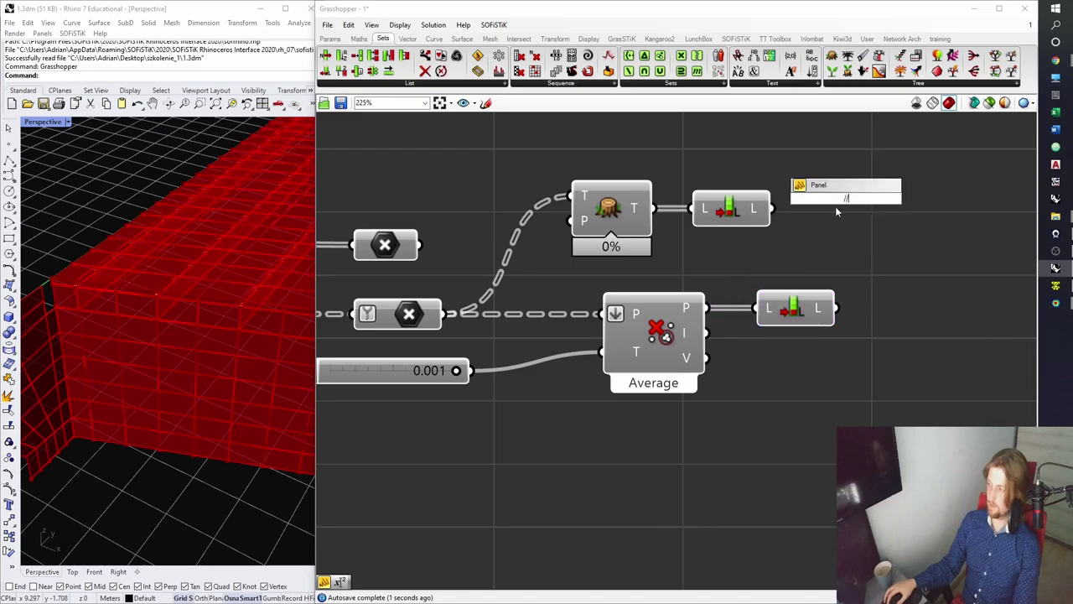
{"action": "key", "text": "Return"}
{"action": "left_click_drag", "start_coordinate": [794, 213], "coordinate": [824, 205]}
{"action": "right_click_drag", "start_coordinate": [868, 211], "coordinate": [711, 283]}
{"action": "left_click_drag", "start_coordinate": [740, 271], "coordinate": [758, 248]}
{"action": "right_click_drag", "start_coordinate": [761, 246], "coordinate": [758, 180]}
{"action": "left_click_drag", "start_coordinate": [758, 180], "coordinate": [825, 333], "text": "alt"}
{"action": "left_click_drag", "start_coordinate": [676, 314], "coordinate": [743, 334]}
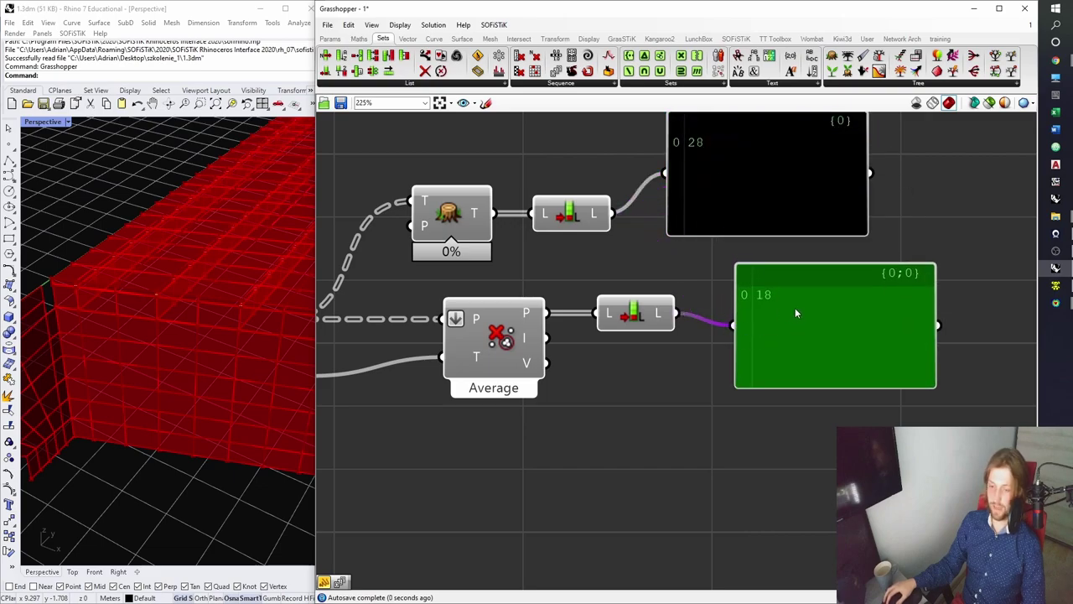
Delete the Flatten Tree component, both panels and both List Length components.
{"action": "scroll", "coordinate": [794, 317], "scroll_direction": "down", "scroll_amount": 2}
{"action": "left_click_drag", "start_coordinate": [826, 459], "coordinate": [515, 236]}
{"action": "key", "text": "Delete"}
{"action": "key", "text": "Delete"}
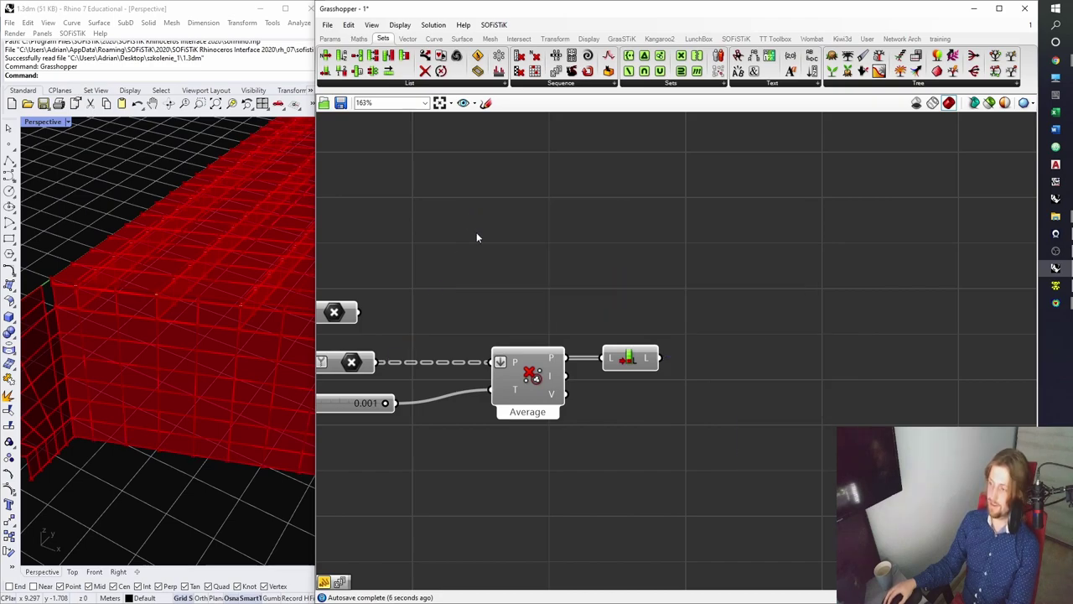
{"action": "right_click_drag", "start_coordinate": [469, 217], "coordinate": [488, 177]}
{"action": "left_click", "coordinate": [662, 323]}
{"action": "key", "text": "Delete"}
{"action": "right_click_drag", "start_coordinate": [662, 323], "coordinate": [621, 302]}
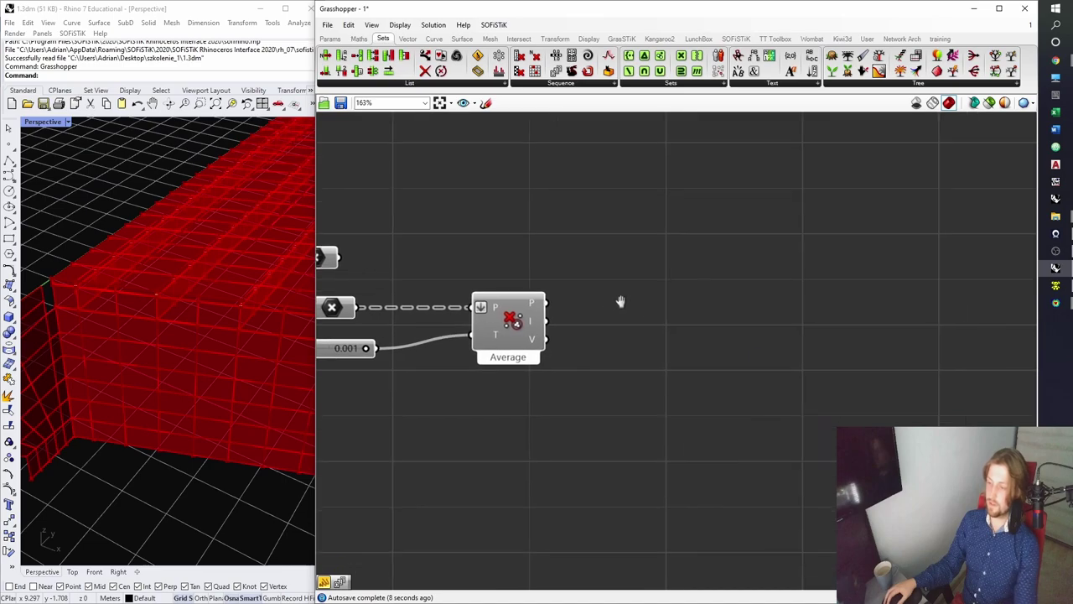
Add a Sort List component and connect the culled points to its A input.
{"action": "left_click", "coordinate": [342, 56]}
{"action": "left_click", "coordinate": [658, 295]}
{"action": "left_click_drag", "start_coordinate": [669, 290], "coordinate": [728, 301]}
{"action": "left_click", "coordinate": [704, 238]}
{"action": "left_click_drag", "start_coordinate": [545, 302], "coordinate": [722, 311]}
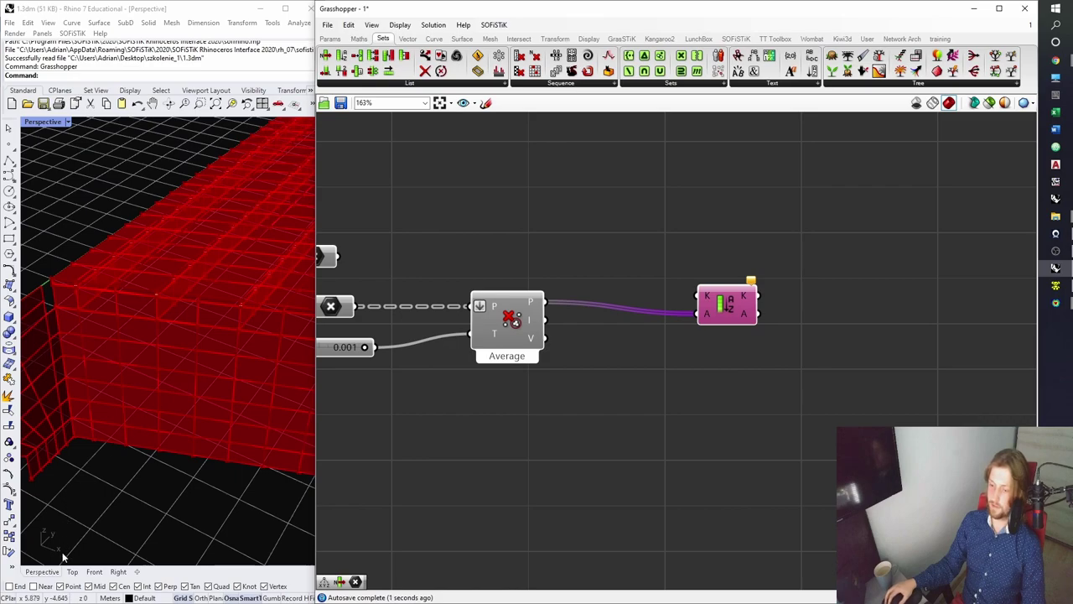
{"action": "left_click", "coordinate": [553, 201]}
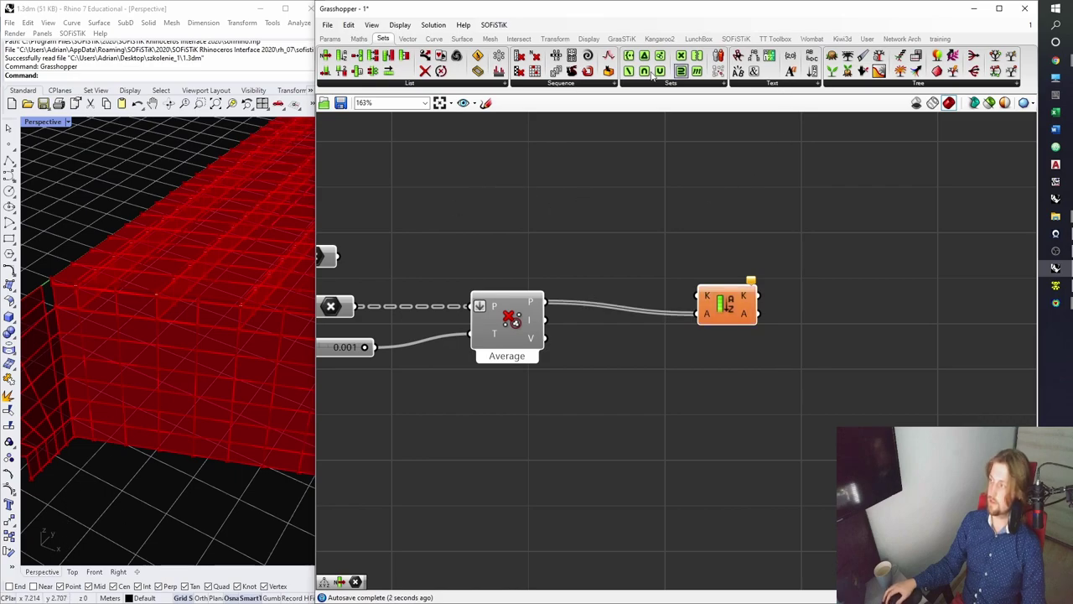
Deconstruct the culled points and use their X coordinates as the sorting keys of Sort List.
{"action": "left_click", "coordinate": [408, 39]}
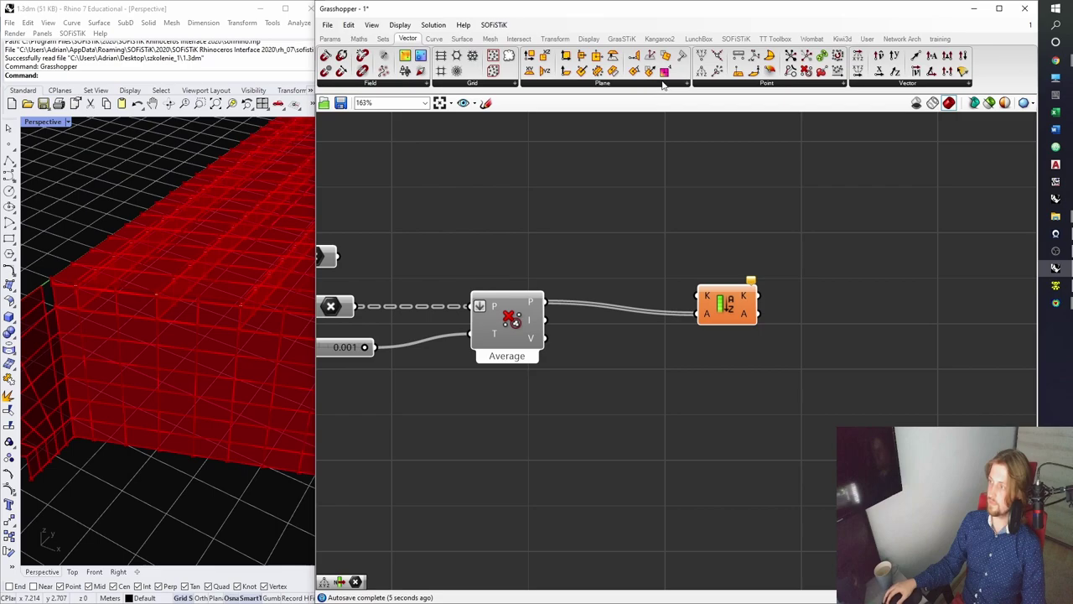
{"action": "left_click", "coordinate": [738, 84]}
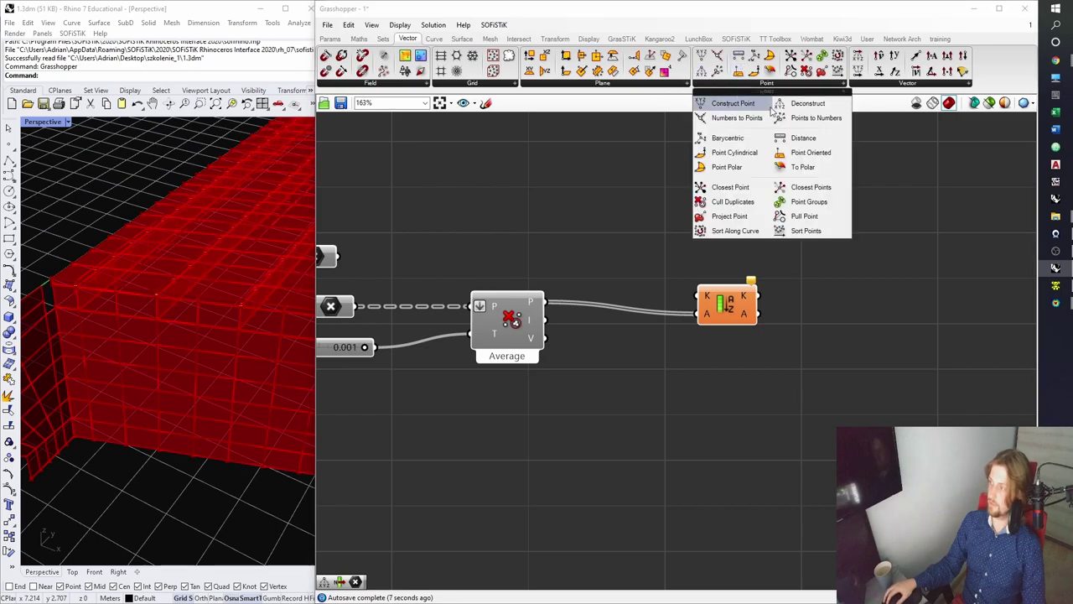
{"action": "left_click", "coordinate": [797, 107]}
{"action": "left_click", "coordinate": [599, 443]}
{"action": "left_click_drag", "start_coordinate": [543, 304], "coordinate": [609, 362]}
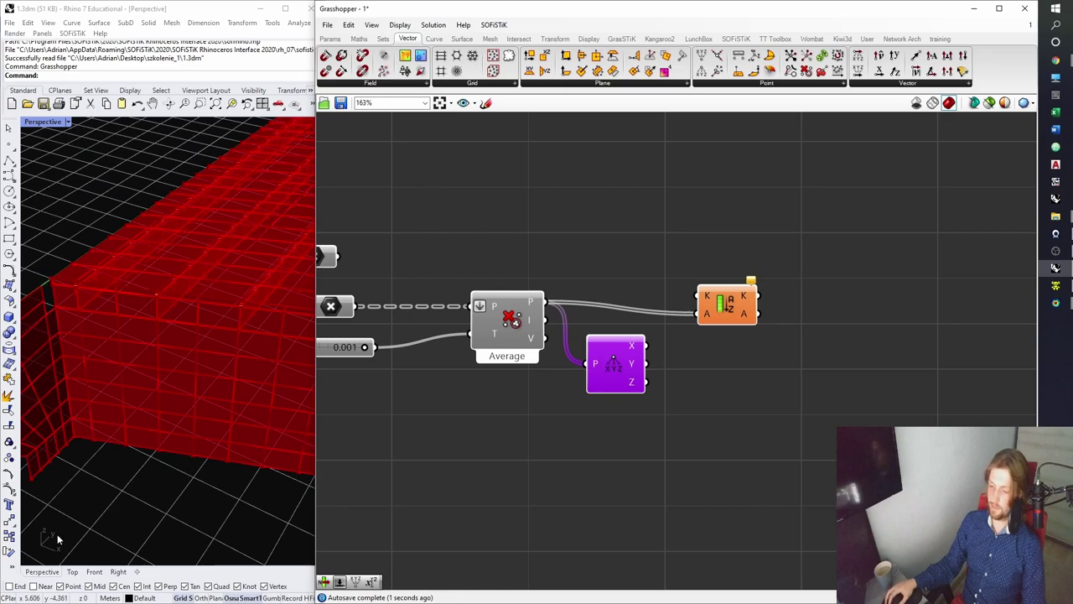
{"action": "left_click_drag", "start_coordinate": [646, 345], "coordinate": [699, 295]}
{"action": "right_click_drag", "start_coordinate": [739, 314], "coordinate": [651, 294]}
{"action": "left_click", "coordinate": [671, 327]}
{"action": "left_click", "coordinate": [651, 295]}
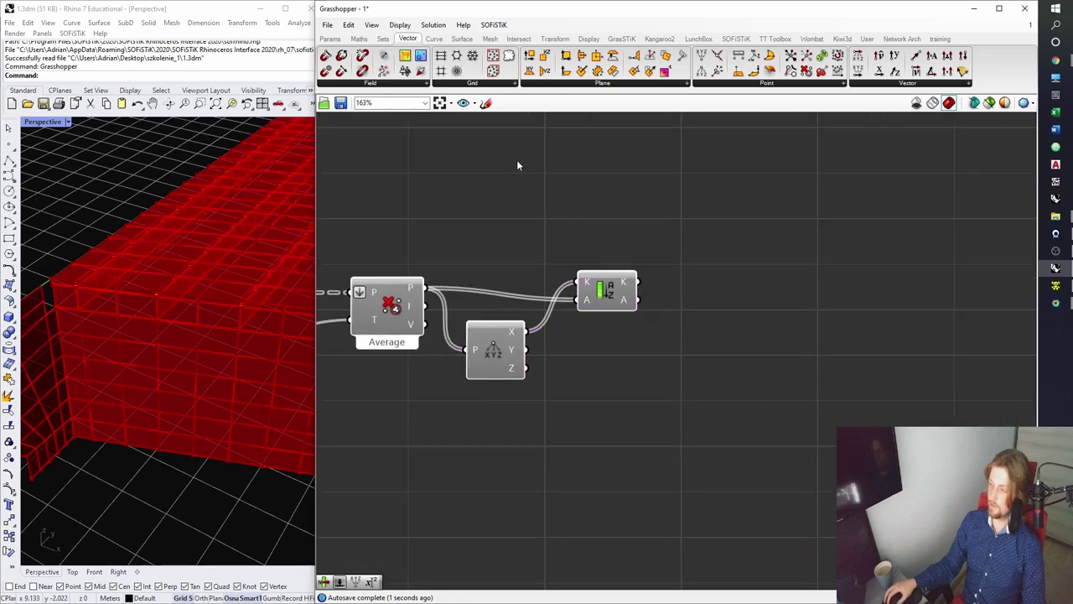
Check the sorted points in the viewport through a temporary Point parameter and delete that parameter.
{"action": "left_click", "coordinate": [330, 39]}
{"action": "left_click_drag", "start_coordinate": [326, 55], "coordinate": [714, 275]}
{"action": "left_click_drag", "start_coordinate": [638, 299], "coordinate": [742, 301]}
{"action": "scroll", "coordinate": [226, 372], "scroll_direction": "down", "scroll_amount": 7}
{"action": "right_click_drag", "start_coordinate": [225, 371], "coordinate": [174, 370], "text": "shift"}
{"action": "left_click", "coordinate": [751, 324]}
{"action": "left_click", "coordinate": [749, 304]}
{"action": "key", "text": "Delete"}
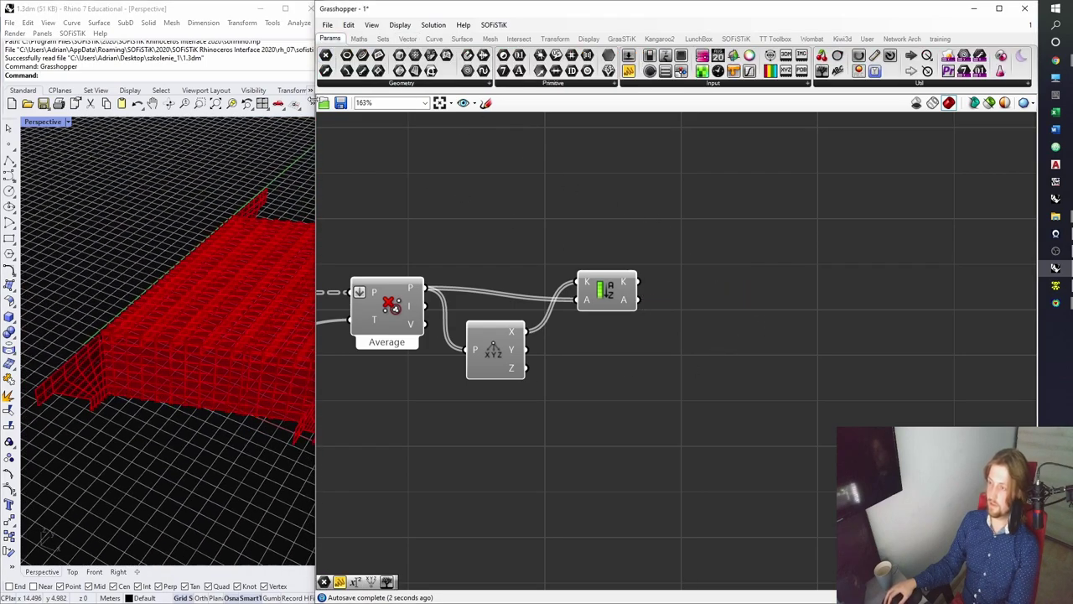
Check the order of the sorted points with a temporary List Item and a 0 to 10 index slider, and delete both.
{"action": "left_click", "coordinate": [381, 39]}
{"action": "left_click_drag", "start_coordinate": [325, 54], "coordinate": [716, 318]}
{"action": "double_click", "coordinate": [640, 357]}
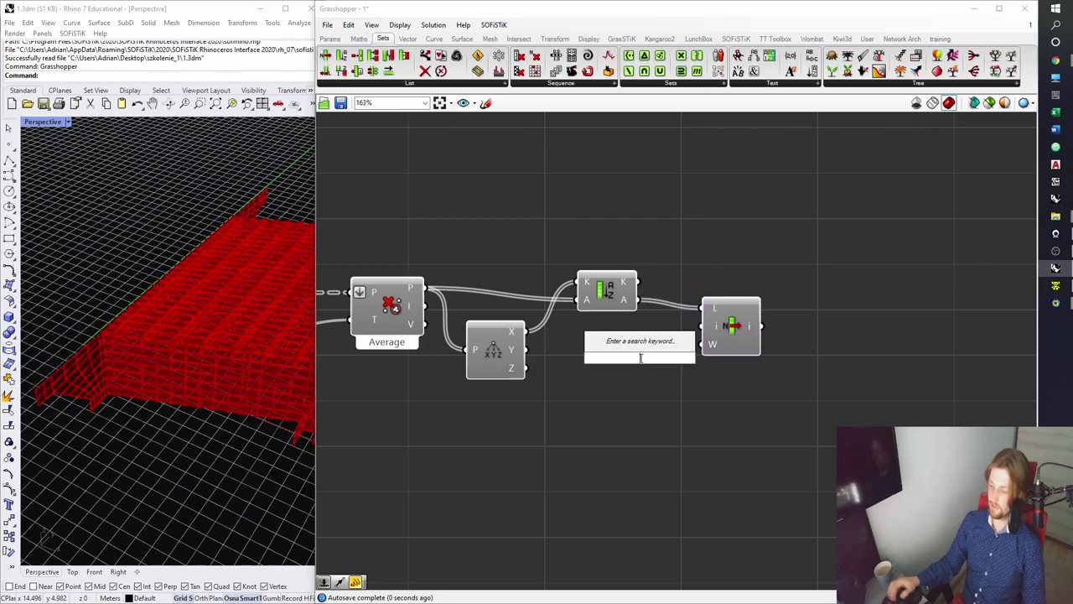
{"action": "type", "text": "0<10"}
{"action": "key", "text": "Return"}
{"action": "scroll", "coordinate": [631, 358], "scroll_direction": "up", "scroll_amount": 3}
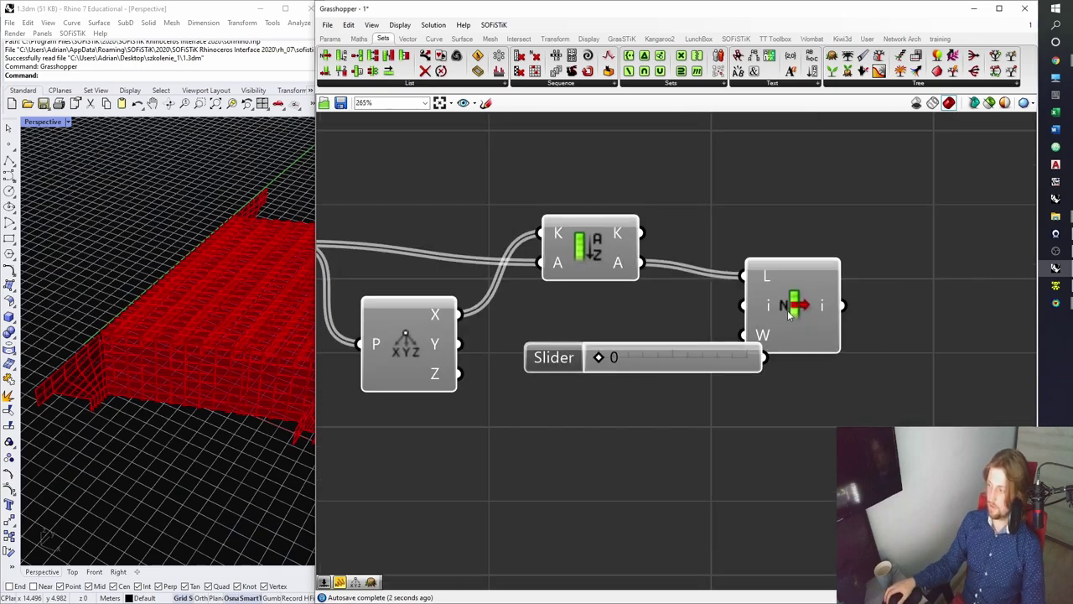
{"action": "left_click_drag", "start_coordinate": [765, 357], "coordinate": [793, 304]}
{"action": "left_click_drag", "start_coordinate": [598, 357], "coordinate": [728, 363]}
{"action": "left_click_drag", "start_coordinate": [906, 409], "coordinate": [714, 308]}
{"action": "key", "text": "Delete"}
{"action": "scroll", "coordinate": [717, 279], "scroll_direction": "down", "scroll_amount": 4}
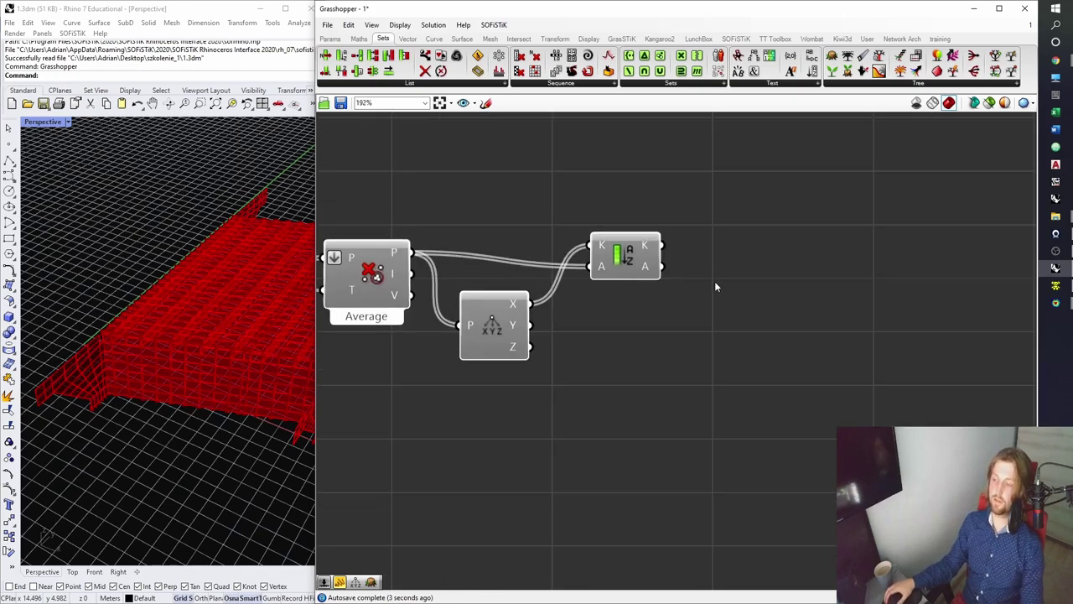
Save the definition and add a List Item component fed by the sorted points.
{"action": "right_click_drag", "start_coordinate": [738, 339], "coordinate": [805, 318]}
{"action": "right_click_drag", "start_coordinate": [831, 285], "coordinate": [713, 334]}
{"action": "left_click", "coordinate": [672, 352]}
{"action": "left_click", "coordinate": [728, 368]}
{"action": "right_click_drag", "start_coordinate": [638, 211], "coordinate": [613, 266]}
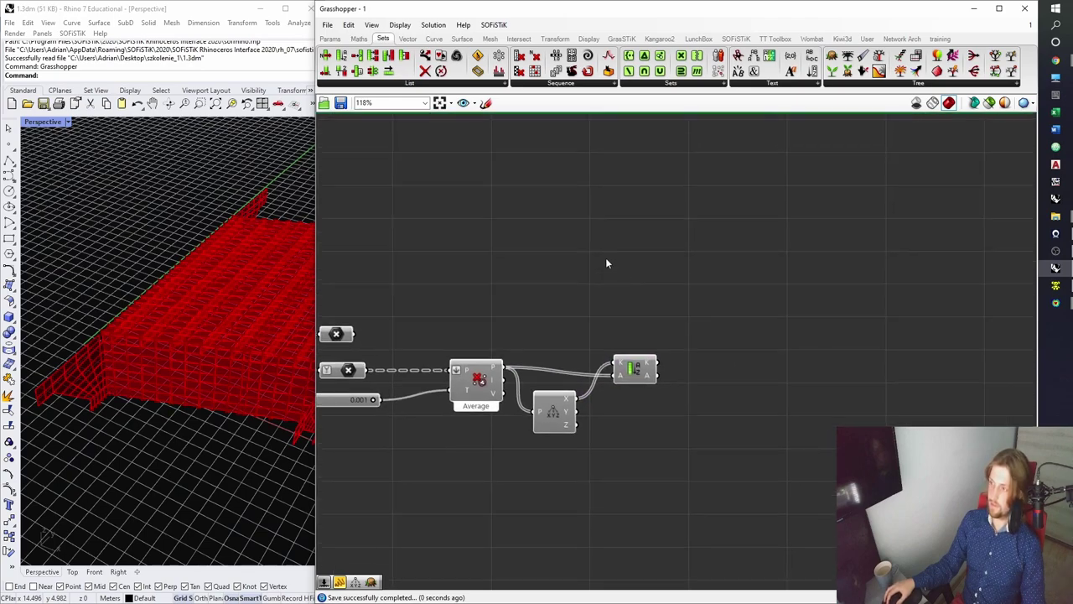
{"action": "left_click_drag", "start_coordinate": [327, 57], "coordinate": [726, 385]}
{"action": "left_click_drag", "start_coordinate": [660, 376], "coordinate": [706, 388]}
{"action": "right_click_drag", "start_coordinate": [706, 388], "coordinate": [638, 341]}
{"action": "left_click", "coordinate": [642, 277]}
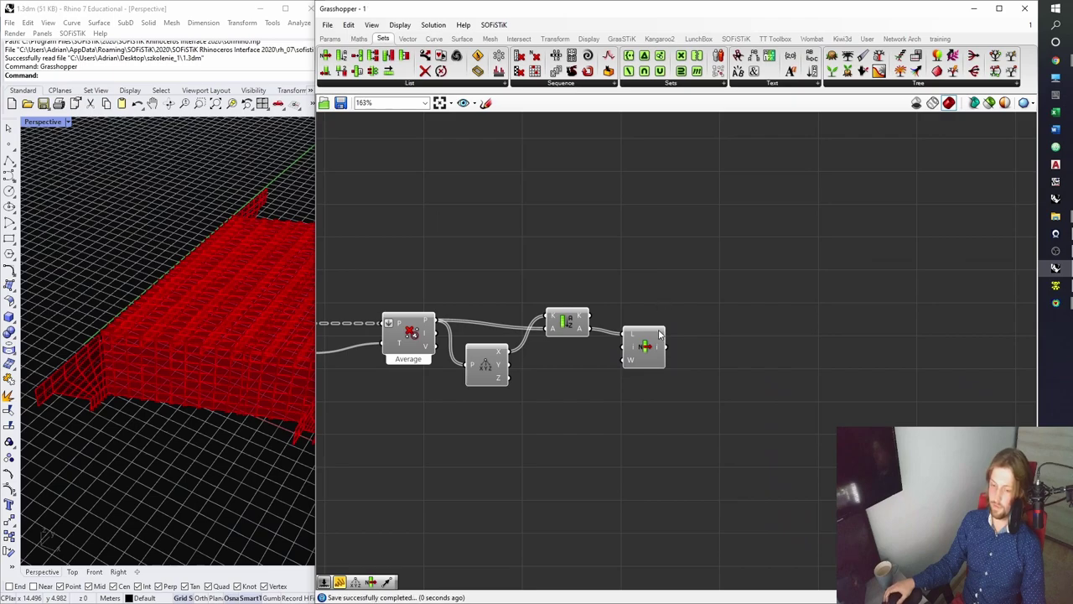
{"action": "scroll", "coordinate": [642, 277], "scroll_direction": "up", "scroll_amount": 3}
Add a Vector 2Pt component from the List Item point to all the sorted points.
{"action": "left_click", "coordinate": [408, 40]}
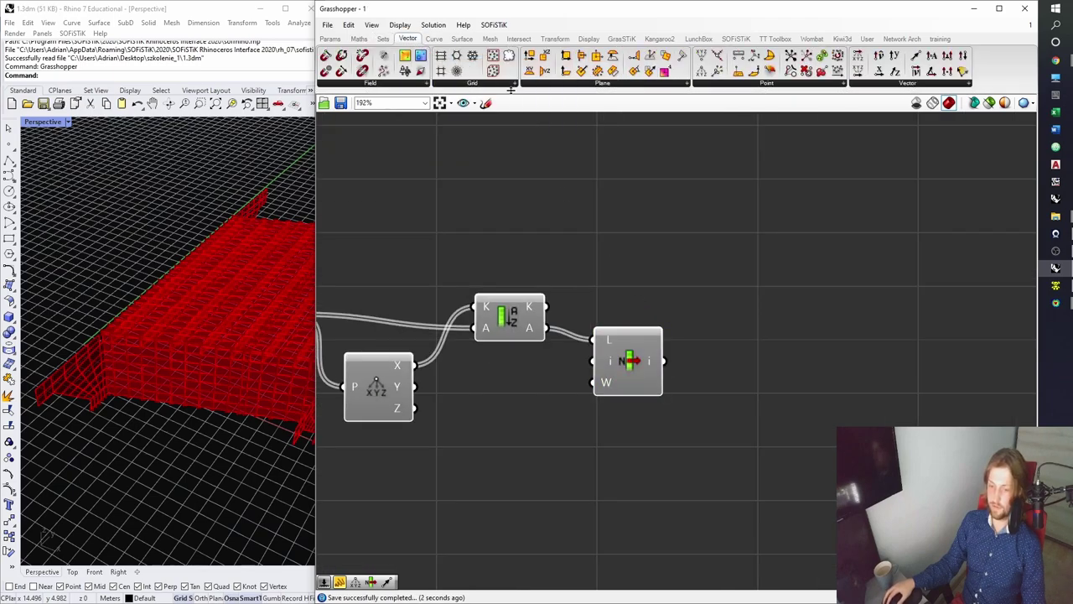
{"action": "left_click", "coordinate": [873, 85]}
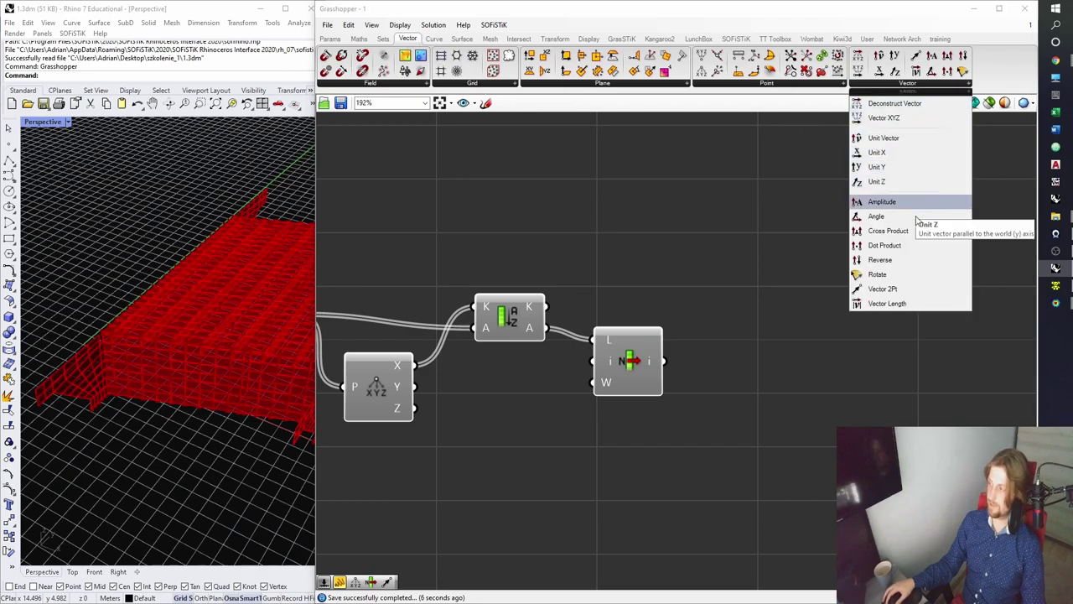
{"action": "left_click", "coordinate": [882, 288]}
{"action": "left_click", "coordinate": [801, 333]}
{"action": "left_click_drag", "start_coordinate": [665, 361], "coordinate": [738, 300]}
{"action": "left_click", "coordinate": [645, 361]}
{"action": "left_click_drag", "start_coordinate": [543, 327], "coordinate": [761, 336]}
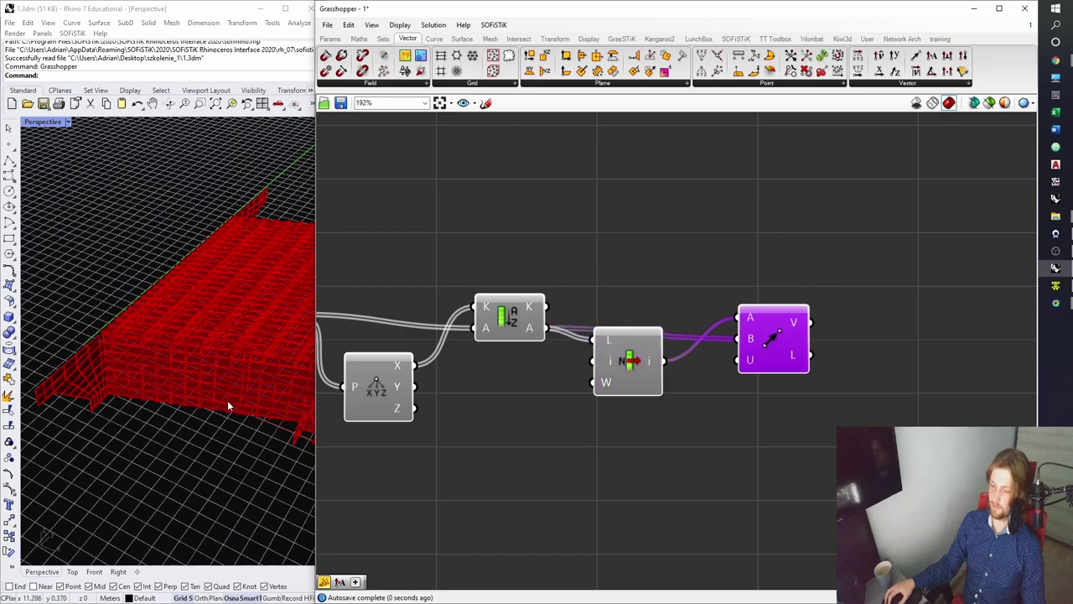
Add an Addition component that sums the wing bottom points (A) and the Vector 2Pt vectors (B).
{"action": "right_click_drag", "start_coordinate": [757, 343], "coordinate": [735, 333]}
{"action": "scroll", "coordinate": [351, 304], "scroll_direction": "down", "scroll_amount": 5}
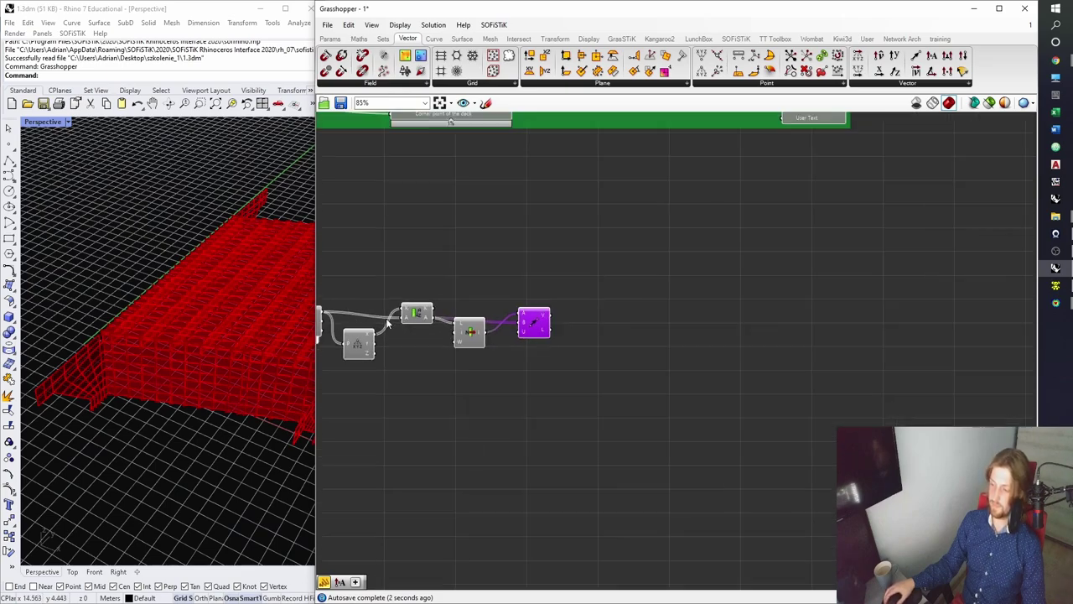
{"action": "left_click", "coordinate": [359, 39]}
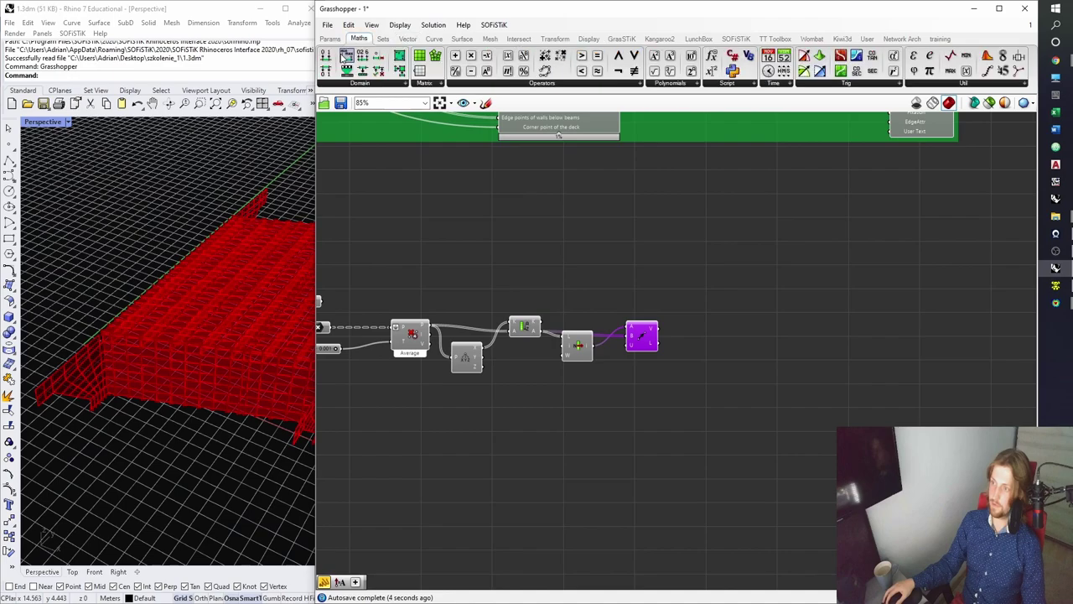
{"action": "left_click", "coordinate": [475, 284]}
{"action": "right_click_drag", "start_coordinate": [475, 283], "coordinate": [656, 281]}
{"action": "scroll", "coordinate": [671, 289], "scroll_direction": "up", "scroll_amount": 2}
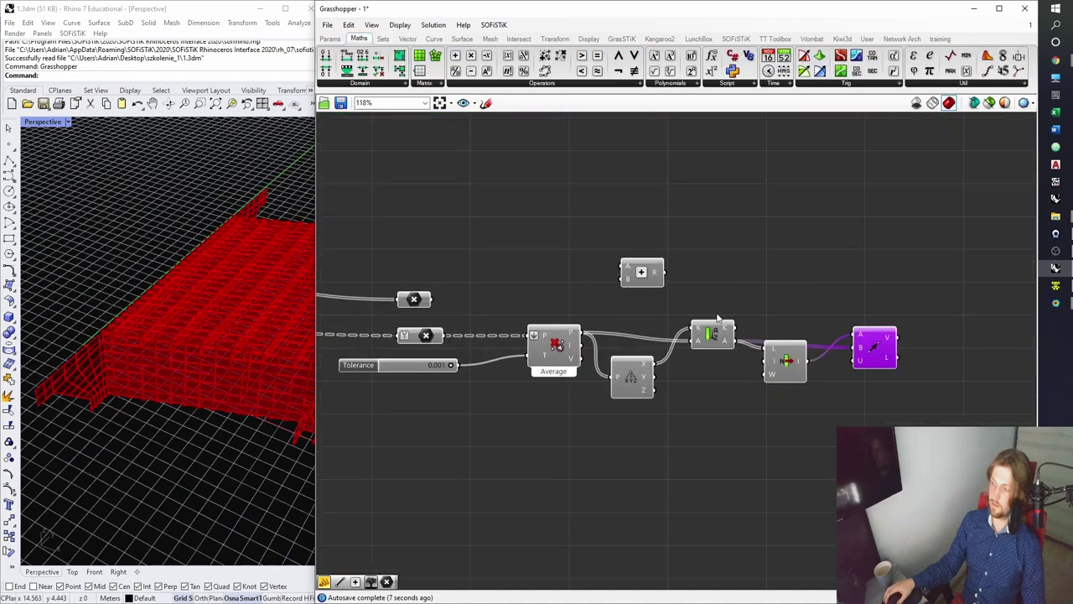
{"action": "left_click", "coordinate": [420, 300]}
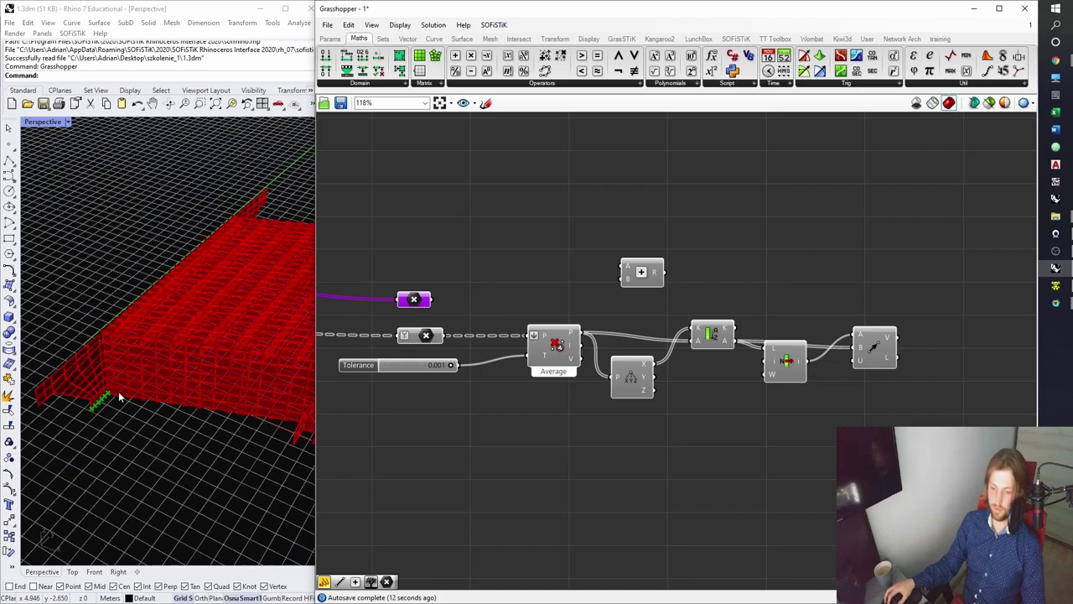
{"action": "left_click_drag", "start_coordinate": [431, 299], "coordinate": [915, 287]}
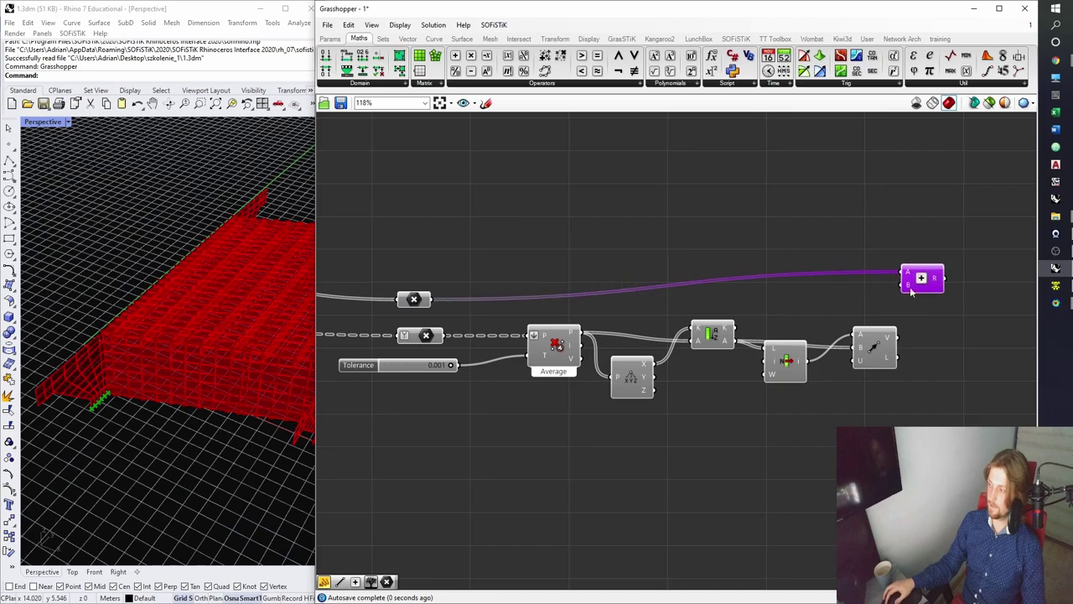
{"action": "left_click_drag", "start_coordinate": [898, 337], "coordinate": [929, 308]}
Examine in the viewport where the Addition result points lie relative to the abutment wall and wings.
{"action": "right_click_drag", "start_coordinate": [106, 398], "coordinate": [144, 410]}
{"action": "scroll", "coordinate": [101, 366], "scroll_direction": "up", "scroll_amount": 5}
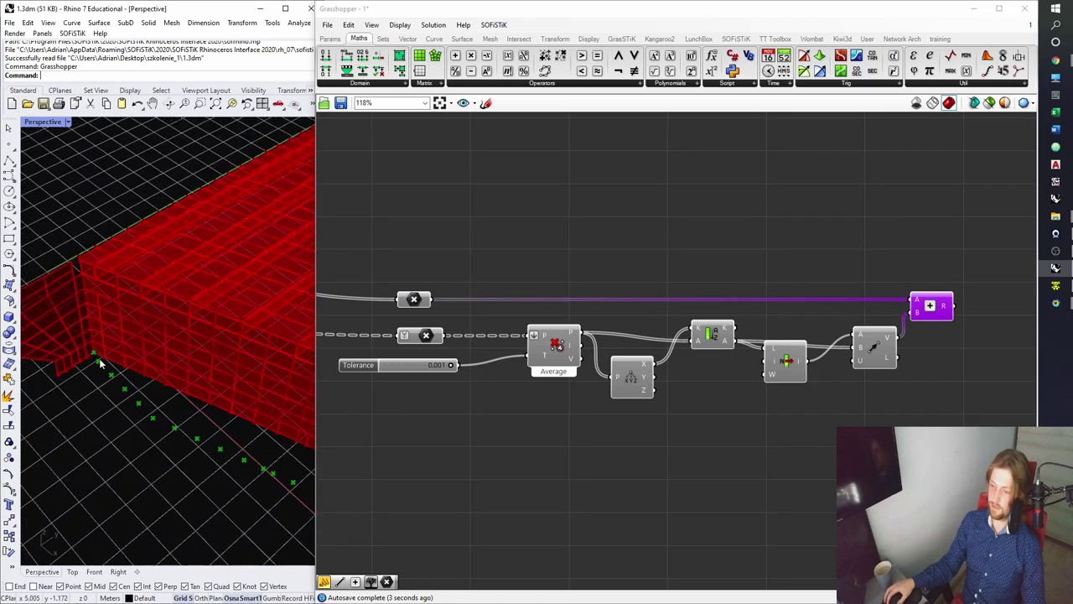
{"action": "right_click_drag", "start_coordinate": [218, 442], "coordinate": [202, 417]}
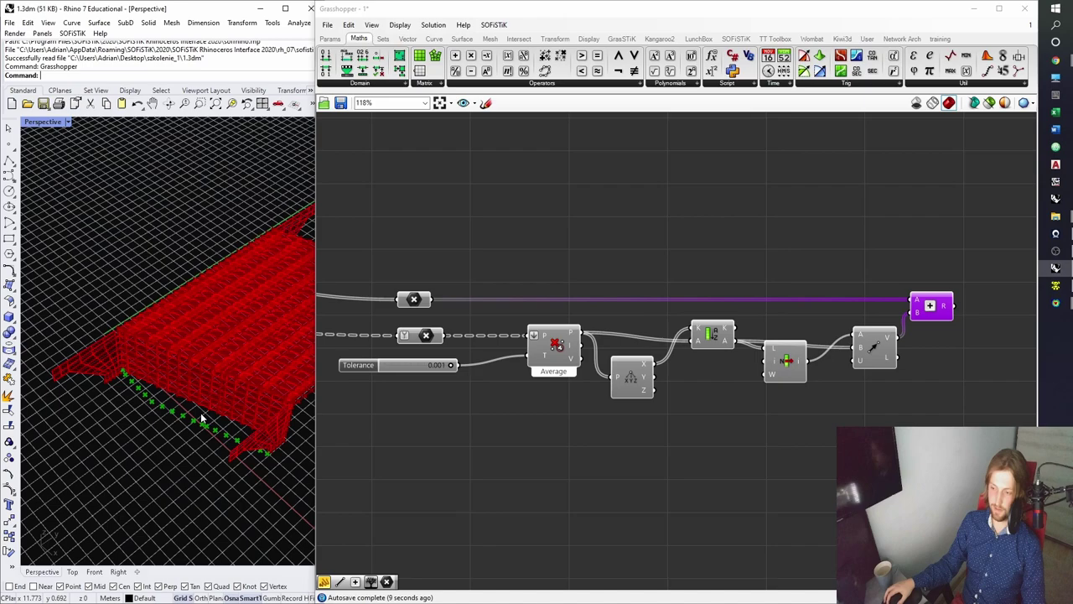
{"action": "scroll", "coordinate": [201, 417], "scroll_direction": "up", "scroll_amount": 1}
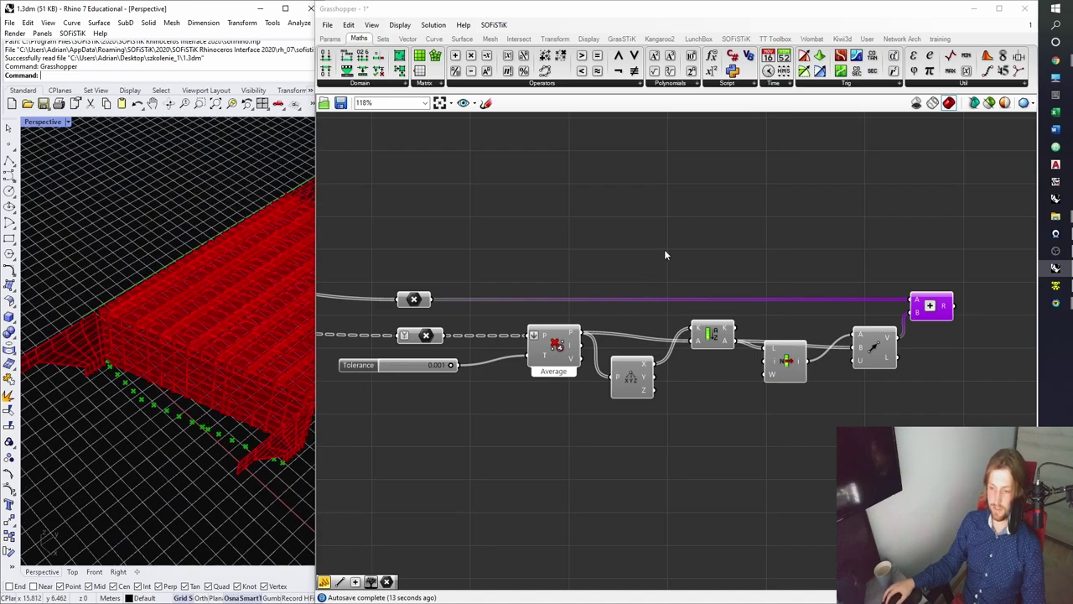
Reposition the Addition component and graft its A input so each wing point is combined with every vector.
{"action": "right_click_drag", "start_coordinate": [919, 312], "coordinate": [863, 299]}
{"action": "left_click_drag", "start_coordinate": [862, 304], "coordinate": [886, 304]}
{"action": "left_click", "coordinate": [820, 333]}
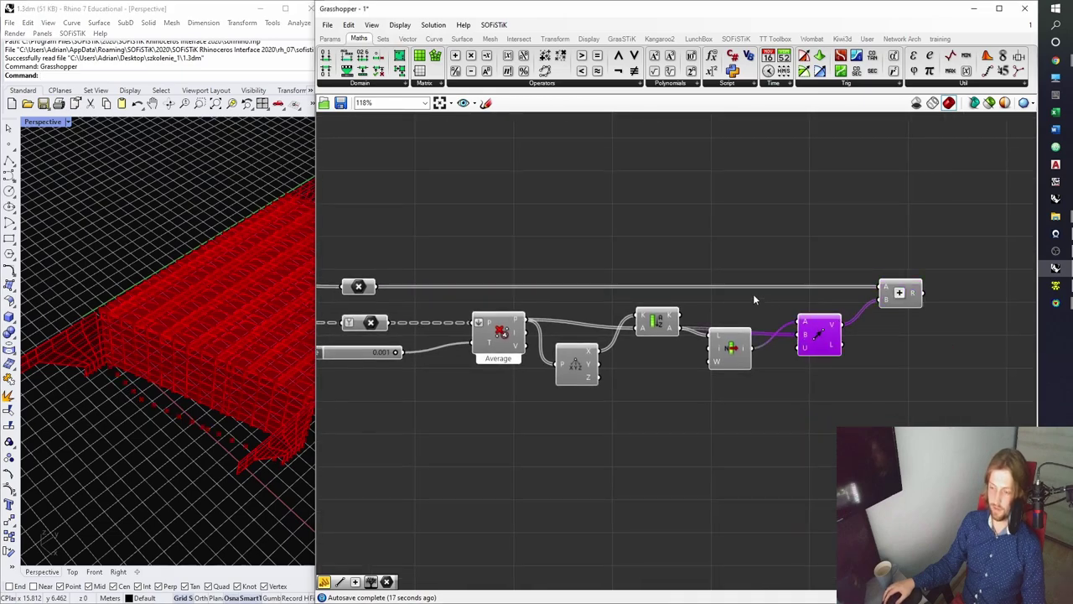
{"action": "scroll", "coordinate": [758, 300], "scroll_direction": "down", "scroll_amount": 2}
{"action": "left_click", "coordinate": [546, 288]}
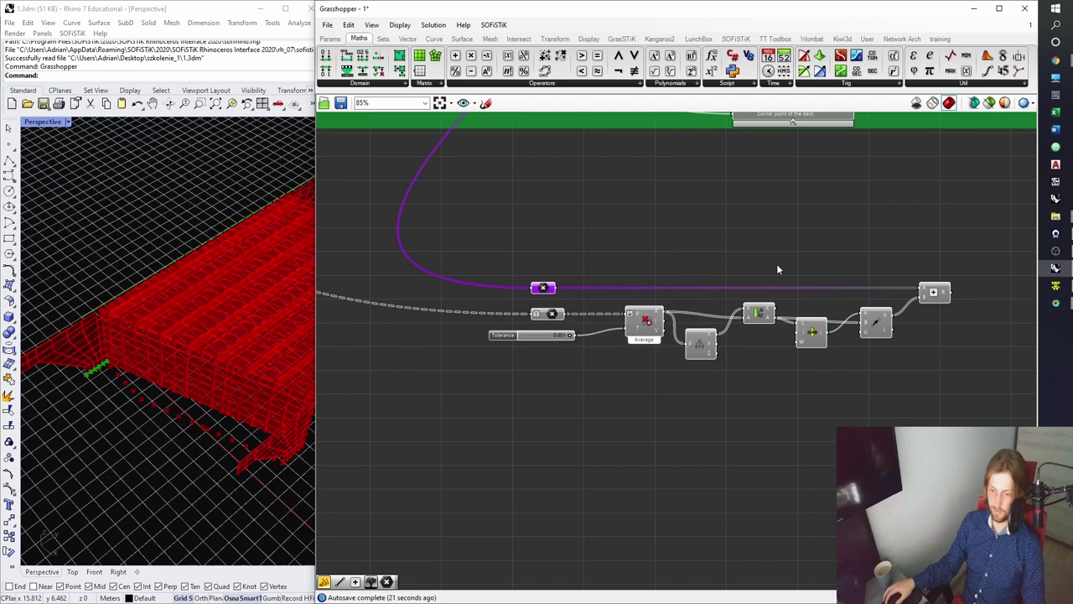
{"action": "scroll", "coordinate": [674, 293], "scroll_direction": "up", "scroll_amount": 4}
{"action": "right_click", "coordinate": [734, 294]}
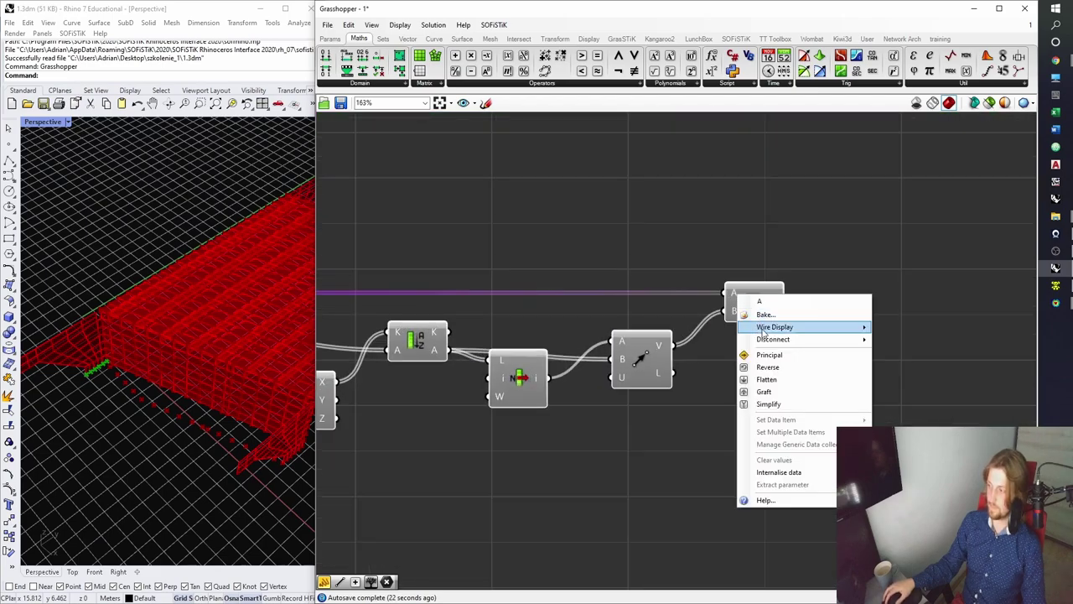
{"action": "left_click", "coordinate": [770, 392]}
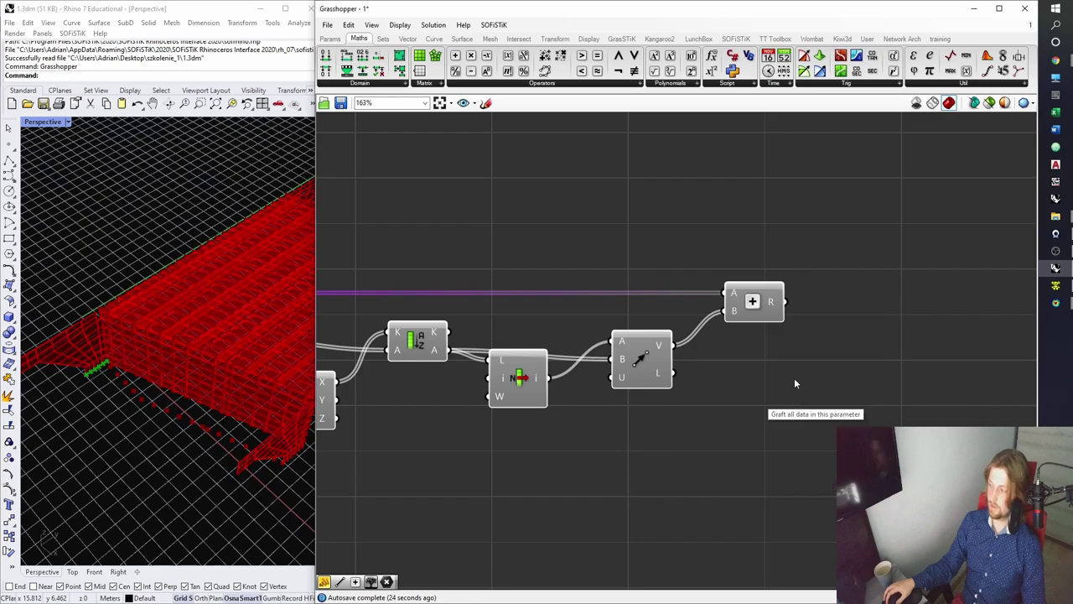
{"action": "right_click_drag", "start_coordinate": [797, 342], "coordinate": [707, 348]}
{"action": "left_click", "coordinate": [680, 320]}
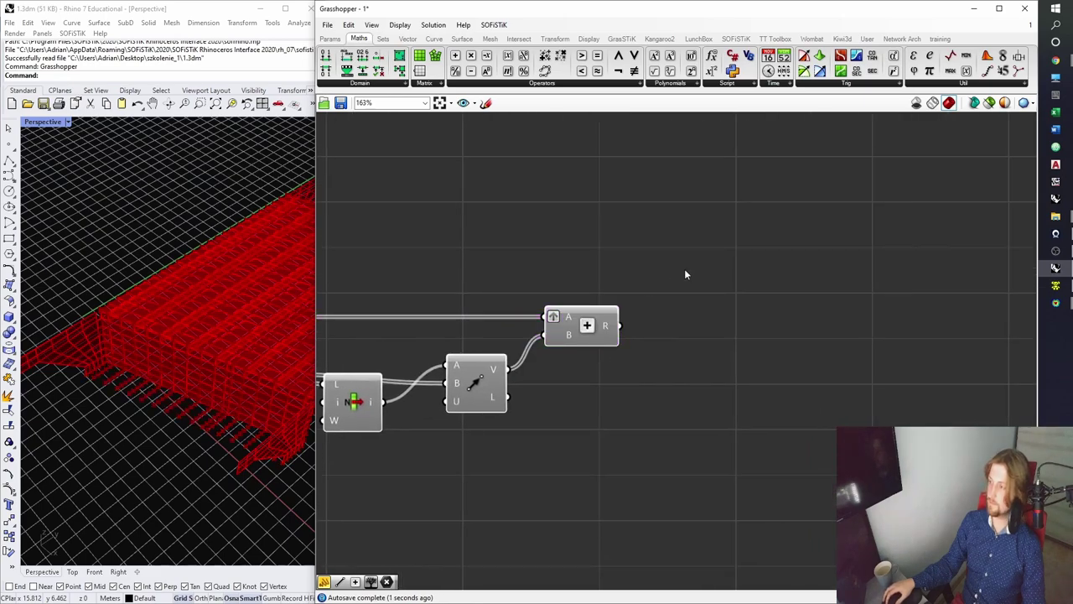
Inspect the data structure of the Addition result with a Param Viewer.
{"action": "left_click", "coordinate": [330, 39]}
{"action": "left_click_drag", "start_coordinate": [822, 71], "coordinate": [744, 308]}
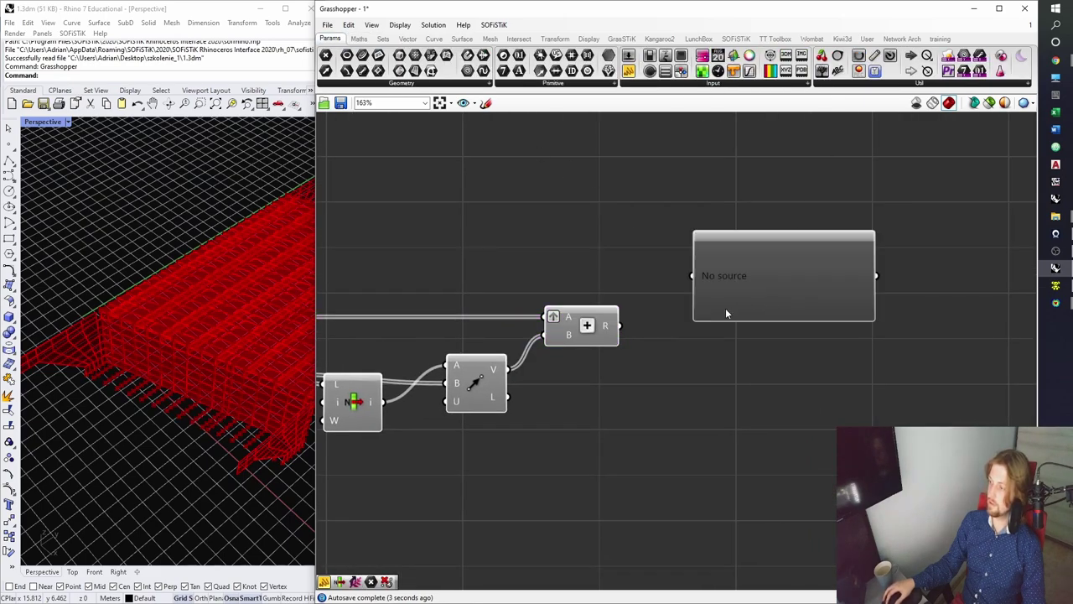
{"action": "left_click_drag", "start_coordinate": [622, 326], "coordinate": [694, 280]}
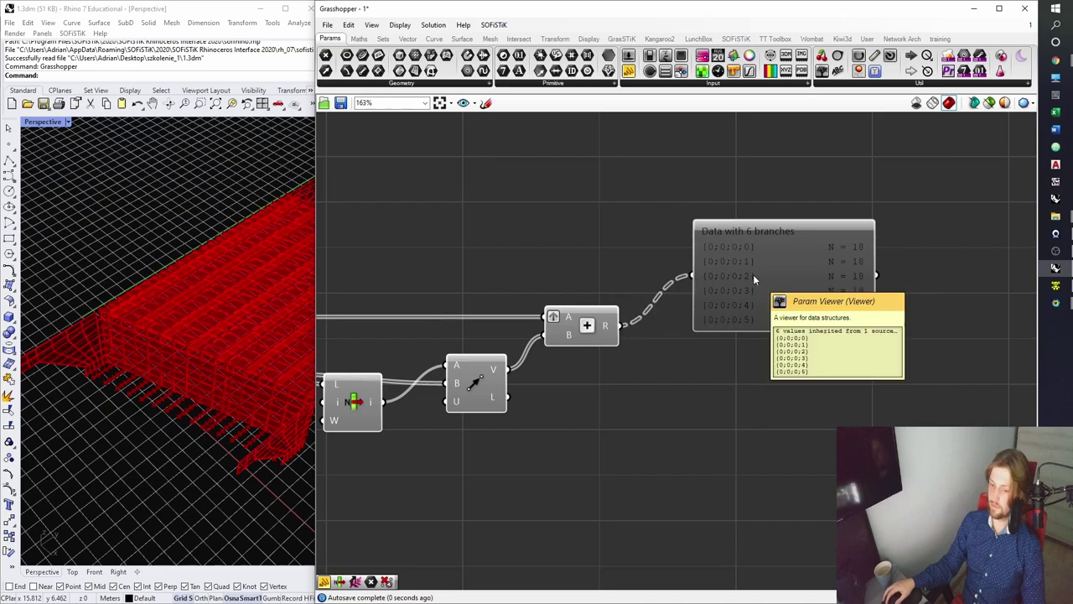
{"action": "left_click_drag", "start_coordinate": [761, 311], "coordinate": [763, 333]}
Simplify the R output of the Addition component and line up the Param Viewer beside it.
{"action": "right_click", "coordinate": [618, 326]}
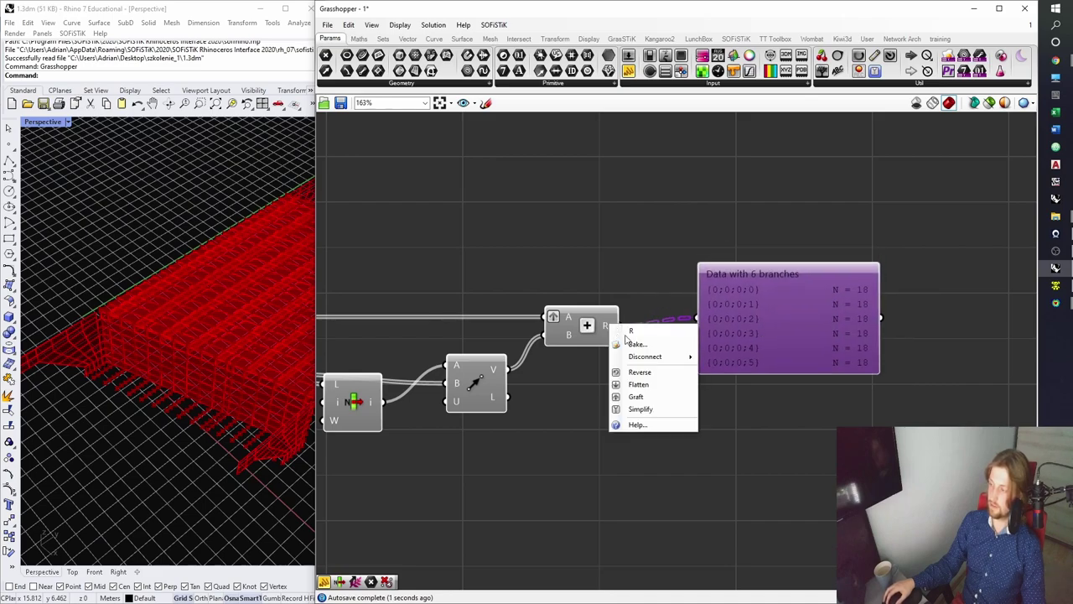
{"action": "left_click", "coordinate": [645, 406]}
{"action": "left_click_drag", "start_coordinate": [764, 334], "coordinate": [745, 346]}
{"action": "right_click_drag", "start_coordinate": [746, 378], "coordinate": [683, 373]}
{"action": "left_click", "coordinate": [716, 395]}
{"action": "left_click_drag", "start_coordinate": [705, 368], "coordinate": [705, 362]}
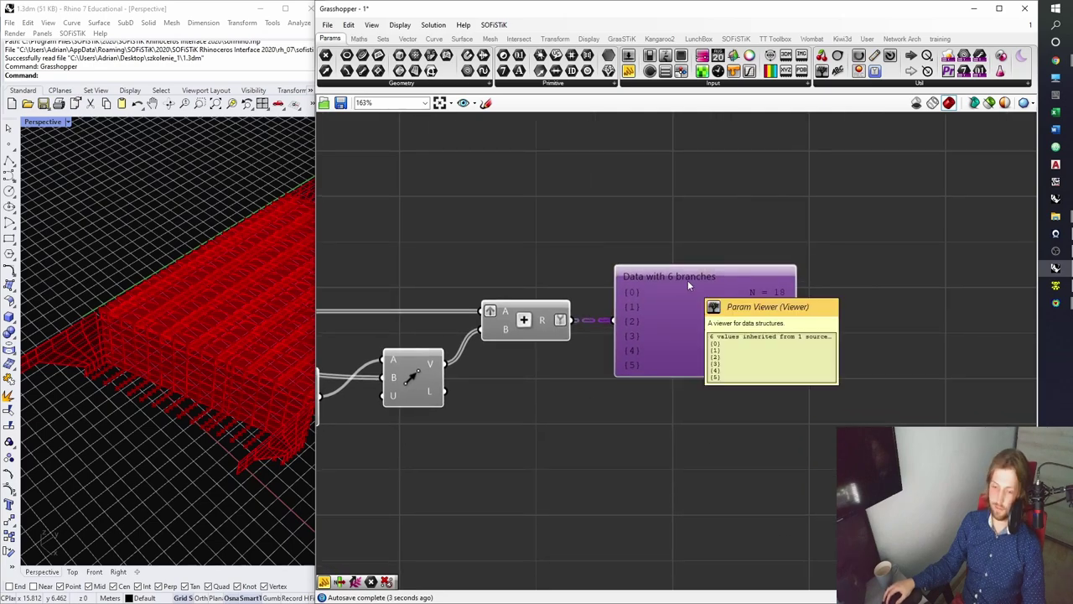
Examine the rows of generated points near the wing's bottom edge in the viewport.
{"action": "scroll", "coordinate": [173, 374], "scroll_direction": "up", "scroll_amount": 5}
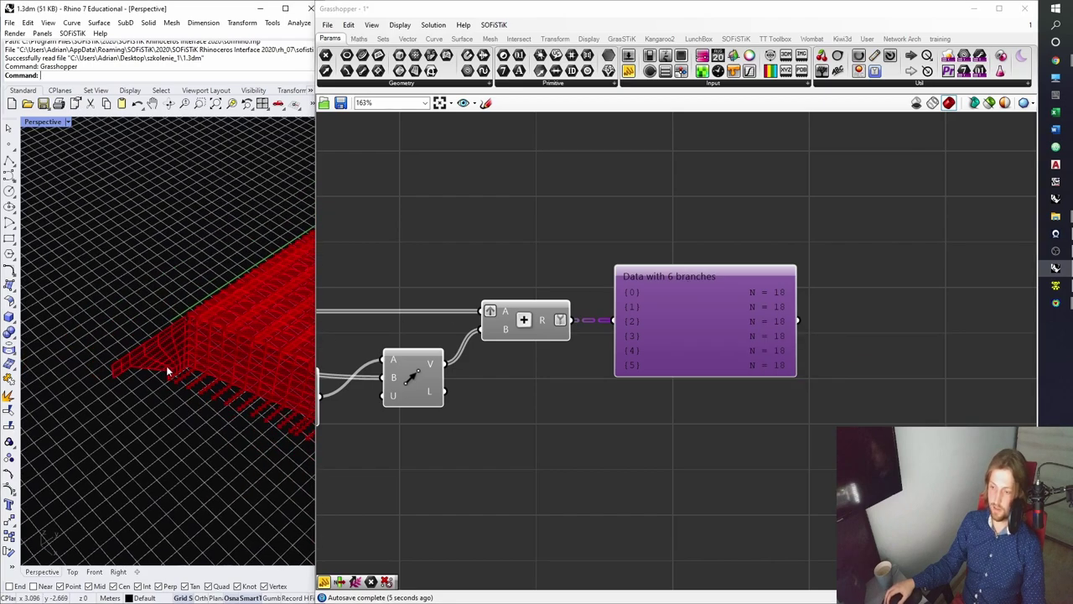
{"action": "scroll", "coordinate": [174, 378], "scroll_direction": "up", "scroll_amount": 2}
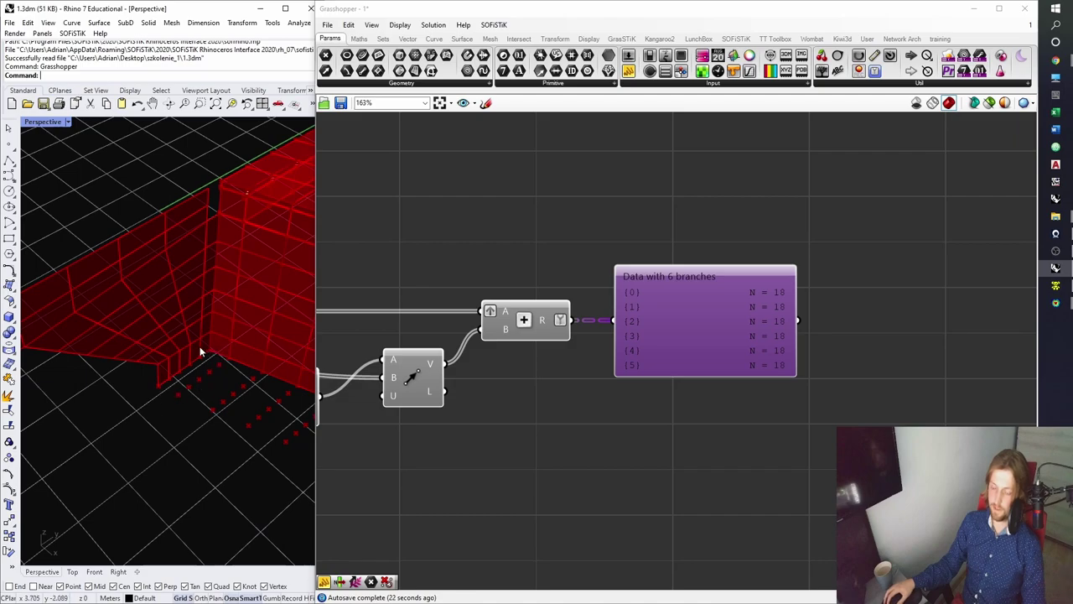
{"action": "right_click_drag", "start_coordinate": [151, 374], "coordinate": [69, 300]}
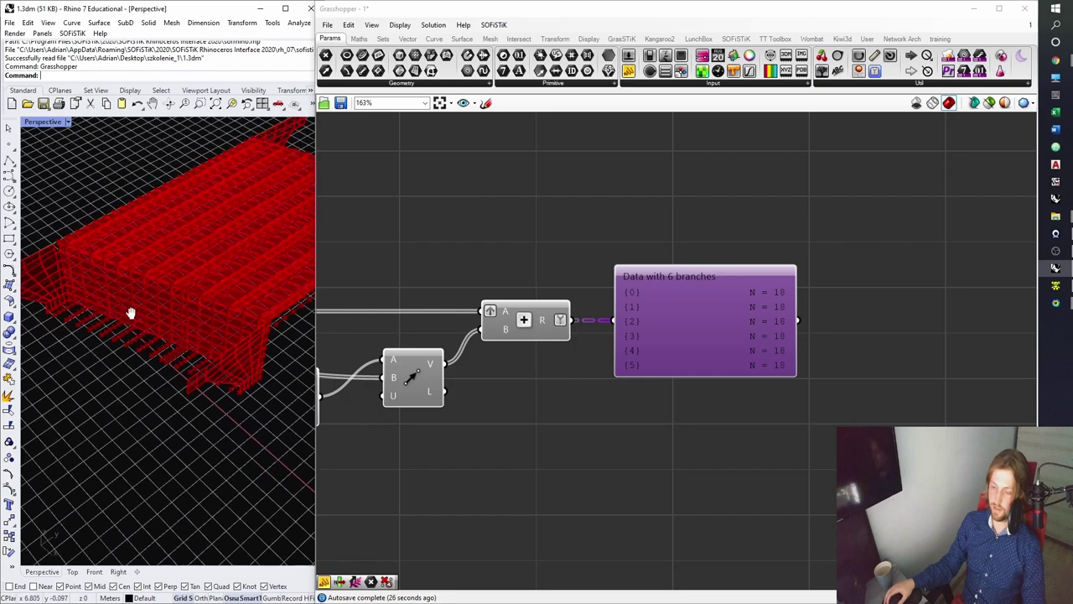
{"action": "scroll", "coordinate": [159, 317], "scroll_direction": "up", "scroll_amount": 5}
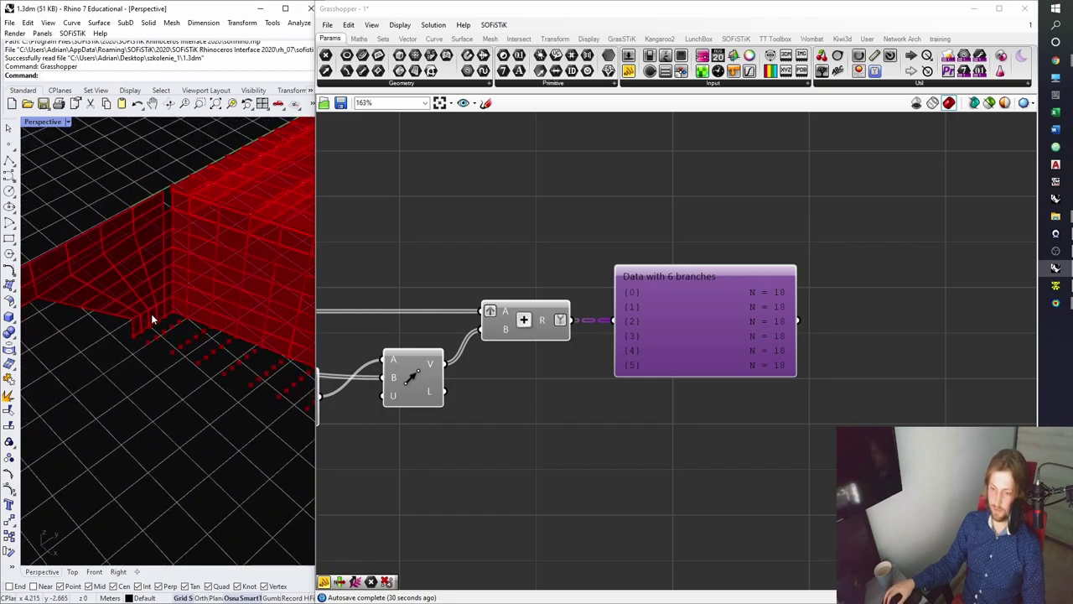
Save the definition and delete the Param Viewer.
{"action": "left_click_drag", "start_coordinate": [664, 347], "coordinate": [685, 329]}
{"action": "left_click", "coordinate": [708, 377]}
{"action": "right_click_drag", "start_coordinate": [719, 376], "coordinate": [679, 391]}
{"action": "key", "text": "ctrl+s"}
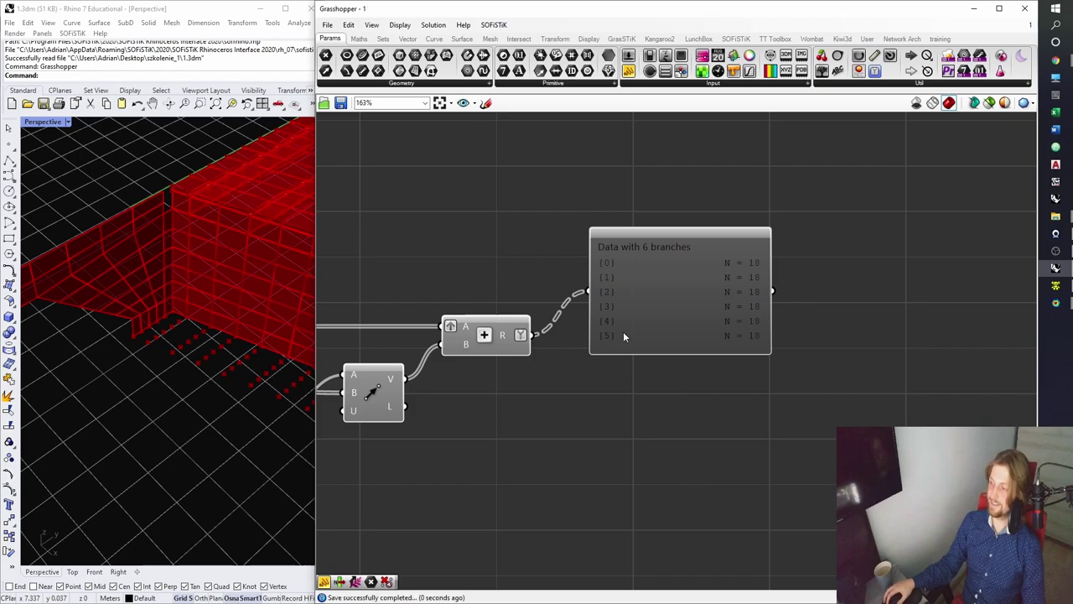
{"action": "right_click_drag", "start_coordinate": [566, 391], "coordinate": [646, 347]}
{"action": "left_click", "coordinate": [722, 269]}
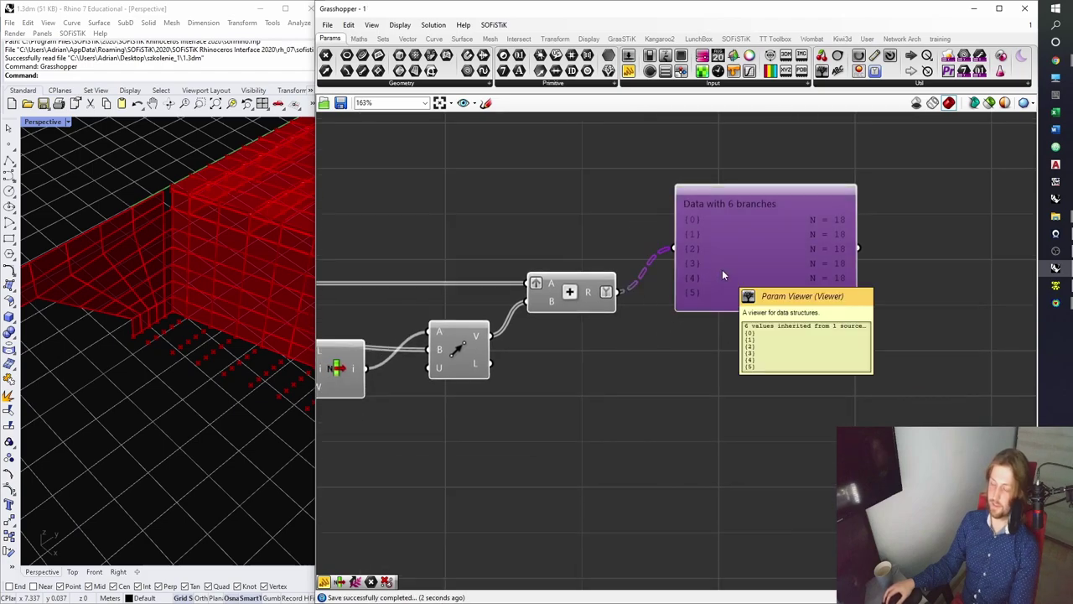
{"action": "key", "text": "Delete"}
Highlight the Addition result and examine its point grid along the whole abutment in the viewport.
{"action": "left_click", "coordinate": [567, 294]}
{"action": "right_click_drag", "start_coordinate": [515, 301], "coordinate": [632, 316]}
{"action": "scroll", "coordinate": [733, 292], "scroll_direction": "down", "scroll_amount": 3}
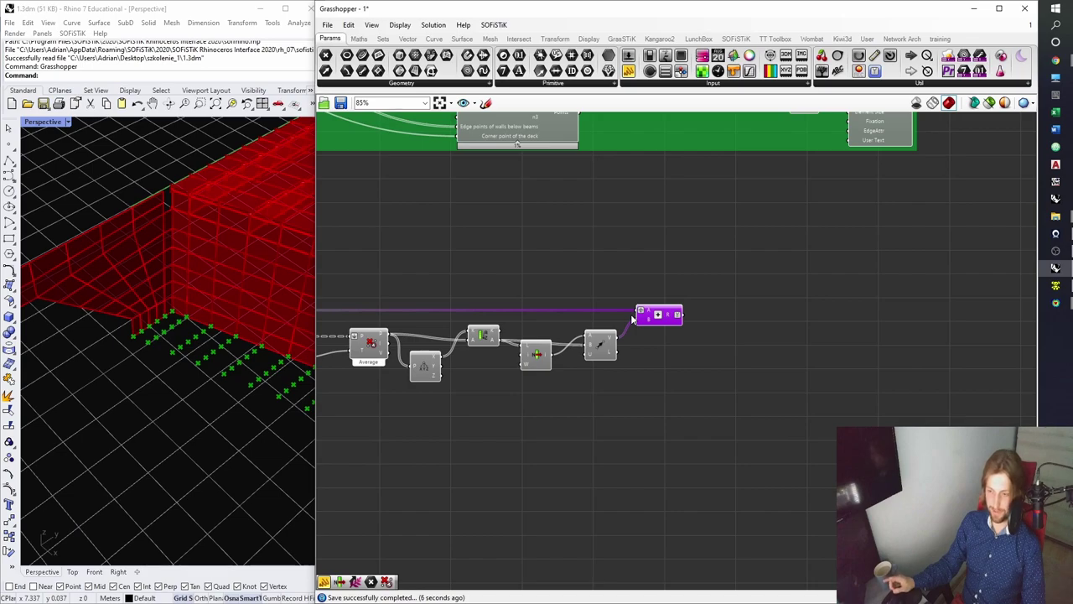
{"action": "mouse_move", "coordinate": [192, 311]}
{"action": "right_mouse_down"}
{"action": "mouse_move", "coordinate": [230, 299]}
{"action": "mouse_move", "coordinate": [179, 323]}
{"action": "right_mouse_up"}
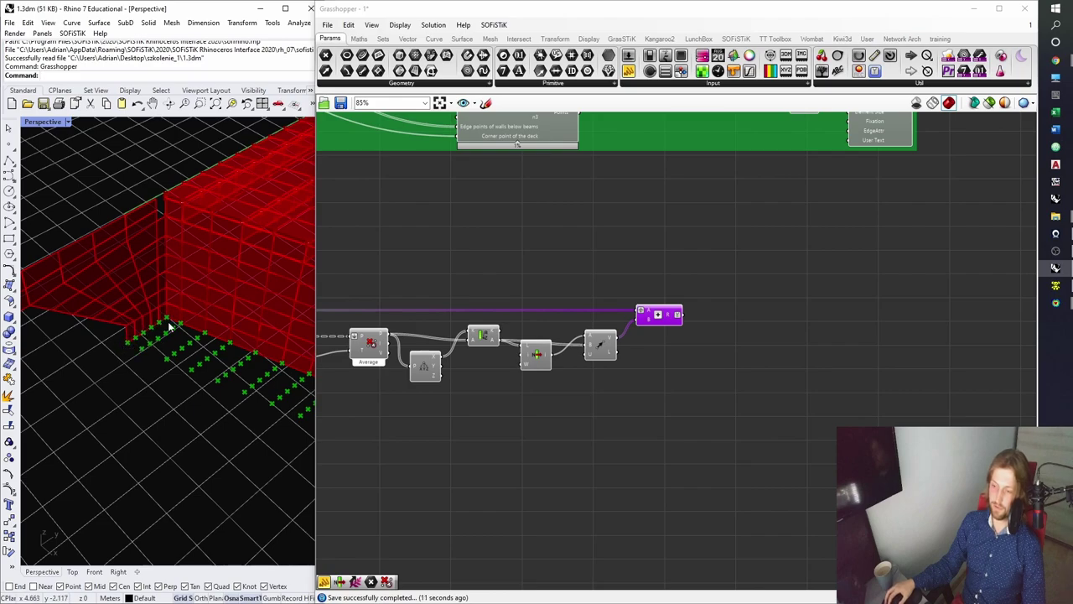
{"action": "right_click_drag", "start_coordinate": [132, 348], "coordinate": [155, 339]}
{"action": "scroll", "coordinate": [145, 356], "scroll_direction": "down", "scroll_amount": 4}
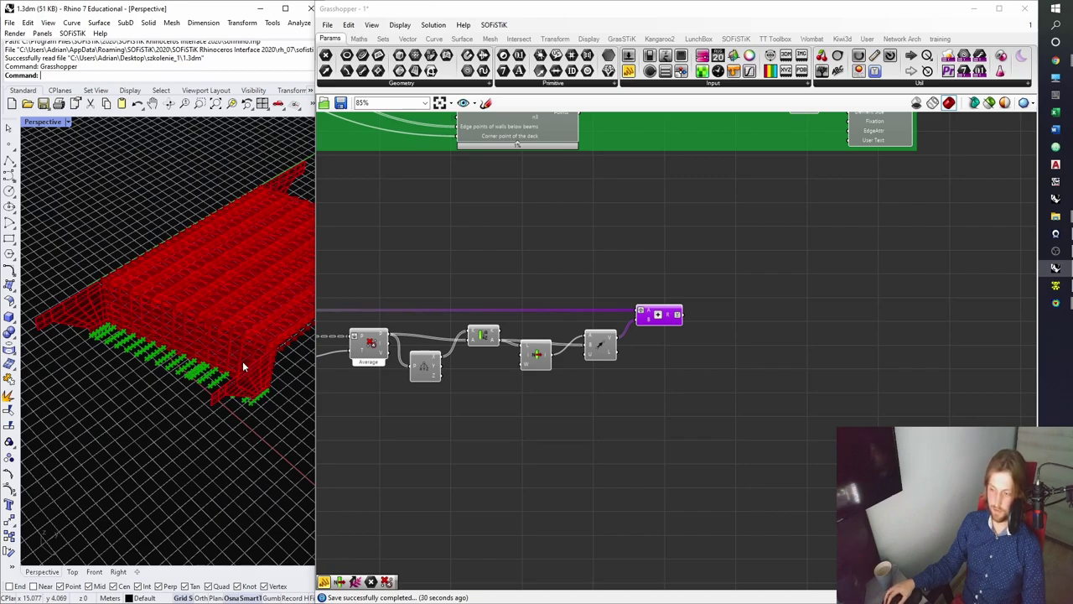
{"action": "right_click_drag", "start_coordinate": [200, 328], "coordinate": [186, 340]}
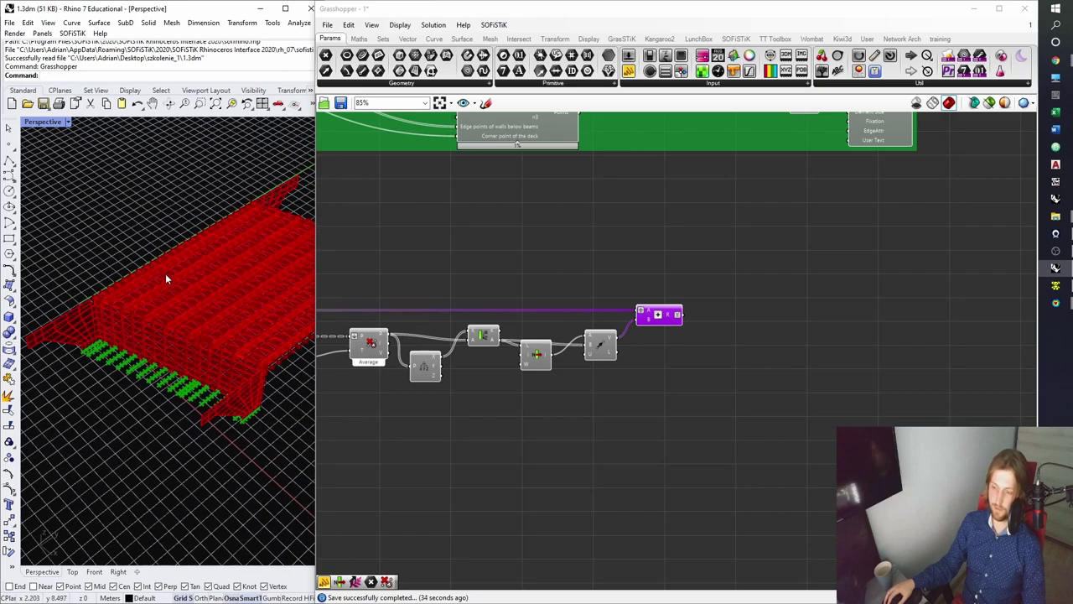
Move the Addition component away from the Amplitude component to make room between them.
{"action": "left_click", "coordinate": [659, 356]}
{"action": "right_click_drag", "start_coordinate": [666, 356], "coordinate": [603, 349]}
{"action": "scroll", "coordinate": [606, 307], "scroll_direction": "up", "scroll_amount": 3}
{"action": "left_click_drag", "start_coordinate": [579, 318], "coordinate": [686, 319]}
{"action": "left_click", "coordinate": [661, 277]}
Copy the Without last / Without first / Without ends cluster from the wall group and place the copy above the foundation components.
{"action": "scroll", "coordinate": [532, 237], "scroll_direction": "down", "scroll_amount": 6}
{"action": "right_click_drag", "start_coordinate": [515, 193], "coordinate": [583, 367]}
{"action": "right_click_drag", "start_coordinate": [426, 218], "coordinate": [709, 458]}
{"action": "scroll", "coordinate": [433, 298], "scroll_direction": "up", "scroll_amount": 4}
{"action": "scroll", "coordinate": [450, 306], "scroll_direction": "down", "scroll_amount": 3}
{"action": "scroll", "coordinate": [458, 311], "scroll_direction": "down", "scroll_amount": 4}
{"action": "right_click_drag", "start_coordinate": [503, 151], "coordinate": [591, 524]}
{"action": "scroll", "coordinate": [526, 370], "scroll_direction": "up", "scroll_amount": 10}
{"action": "left_click", "coordinate": [547, 395]}
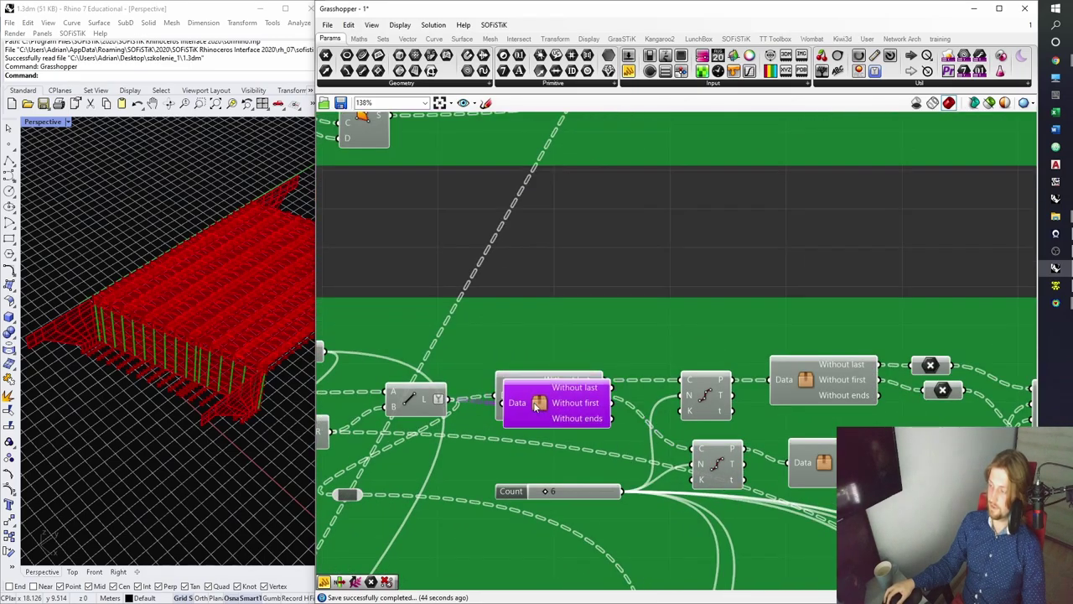
{"action": "scroll", "coordinate": [547, 396], "scroll_direction": "down", "scroll_amount": 8}
{"action": "left_click_drag", "start_coordinate": [709, 577], "coordinate": [680, 506]}
{"action": "scroll", "coordinate": [749, 525], "scroll_direction": "up", "scroll_amount": 6}
{"action": "right_click_drag", "start_coordinate": [681, 505], "coordinate": [676, 423]}
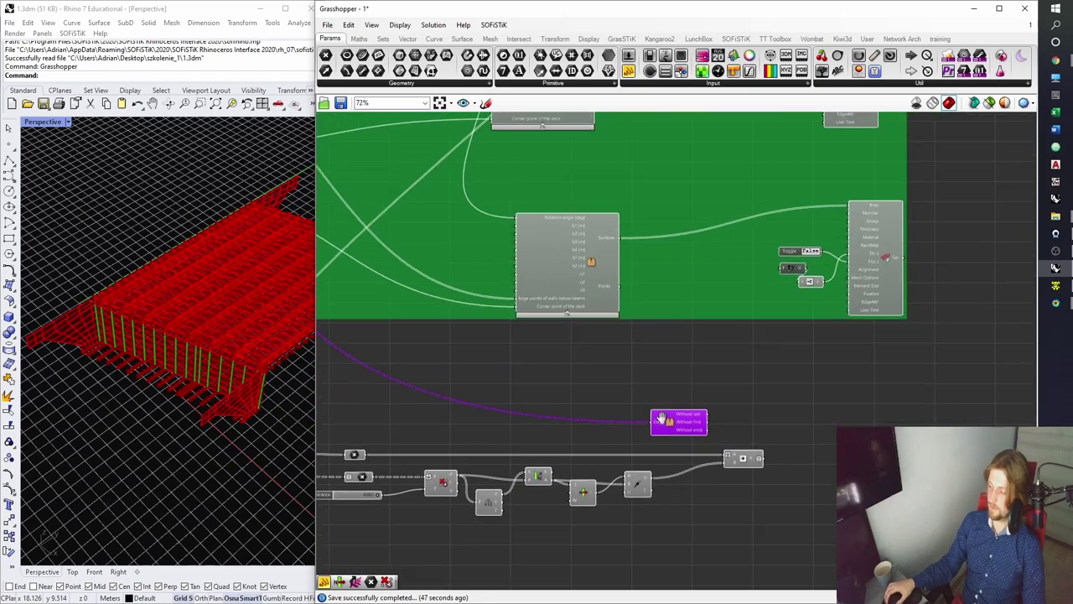
Feed the wing bottom points into the copied cluster and connect its Without last output to the Addition's A input.
{"action": "scroll", "coordinate": [652, 440], "scroll_direction": "up", "scroll_amount": 6}
{"action": "double_click", "coordinate": [621, 482]}
{"action": "right_click_drag", "start_coordinate": [726, 484], "coordinate": [646, 439]}
{"action": "double_click", "coordinate": [724, 441]}
{"action": "left_click_drag", "start_coordinate": [669, 444], "coordinate": [537, 355]}
{"action": "left_click_drag", "start_coordinate": [689, 334], "coordinate": [731, 441]}
Duplicate the Addition, feed the copy's A input from Without first, keep the same vector on B, and save the definition.
{"action": "left_click_drag", "start_coordinate": [788, 462], "coordinate": [853, 426]}
{"action": "left_click", "coordinate": [538, 432]}
{"action": "key", "text": "Delete"}
{"action": "left_click_drag", "start_coordinate": [690, 356], "coordinate": [832, 416]}
{"action": "right_click_drag", "start_coordinate": [881, 403], "coordinate": [631, 347]}
{"action": "left_click", "coordinate": [789, 382]}
{"action": "key", "text": "ctrl+s"}
Place two more copies of the cluster, connect one to each Addition result, and save the definition.
{"action": "left_click_drag", "start_coordinate": [390, 322], "coordinate": [837, 261], "text": "alt"}
{"action": "left_click_drag", "start_coordinate": [685, 302], "coordinate": [760, 284]}
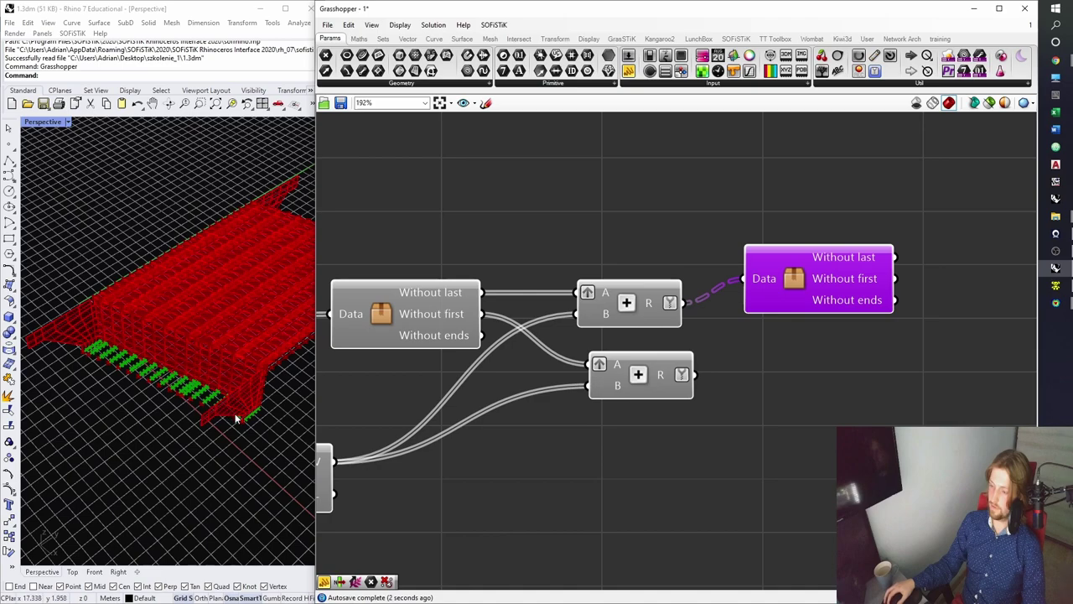
{"action": "left_click_drag", "start_coordinate": [802, 293], "coordinate": [749, 365]}
{"action": "left_click_drag", "start_coordinate": [762, 365], "coordinate": [772, 386]}
{"action": "right_click_drag", "start_coordinate": [928, 324], "coordinate": [791, 358]}
{"action": "left_click", "coordinate": [792, 356]}
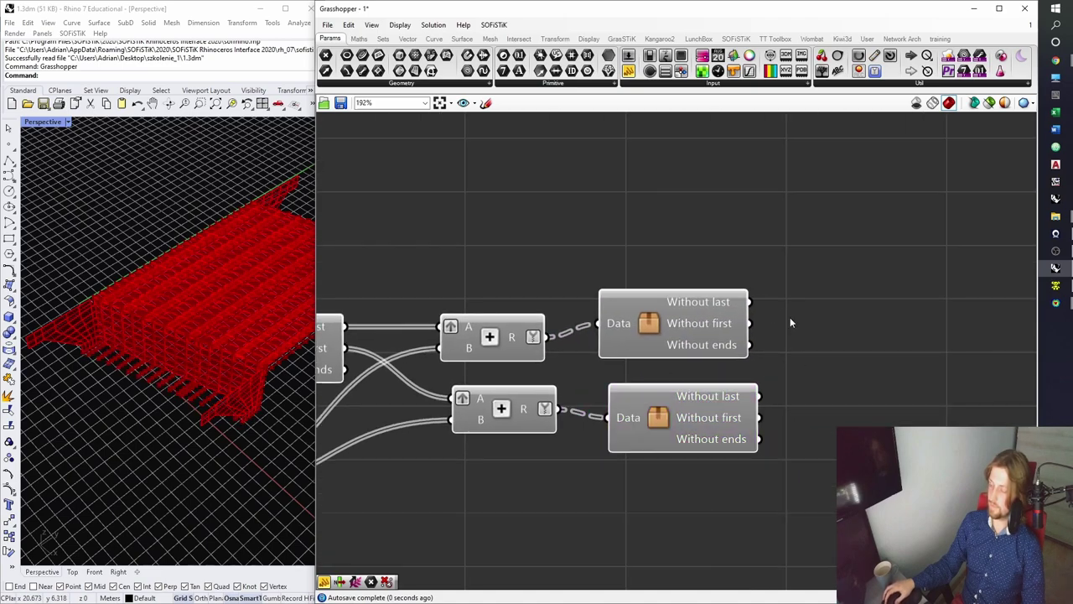
{"action": "right_click_drag", "start_coordinate": [787, 315], "coordinate": [717, 311]}
{"action": "key", "text": "ctrl+s"}
Add a Point parameter and connect it to the upper cluster's Without last output.
{"action": "left_click", "coordinate": [327, 56]}
{"action": "left_click", "coordinate": [730, 315]}
{"action": "scroll", "coordinate": [714, 303], "scroll_direction": "up", "scroll_amount": 1}
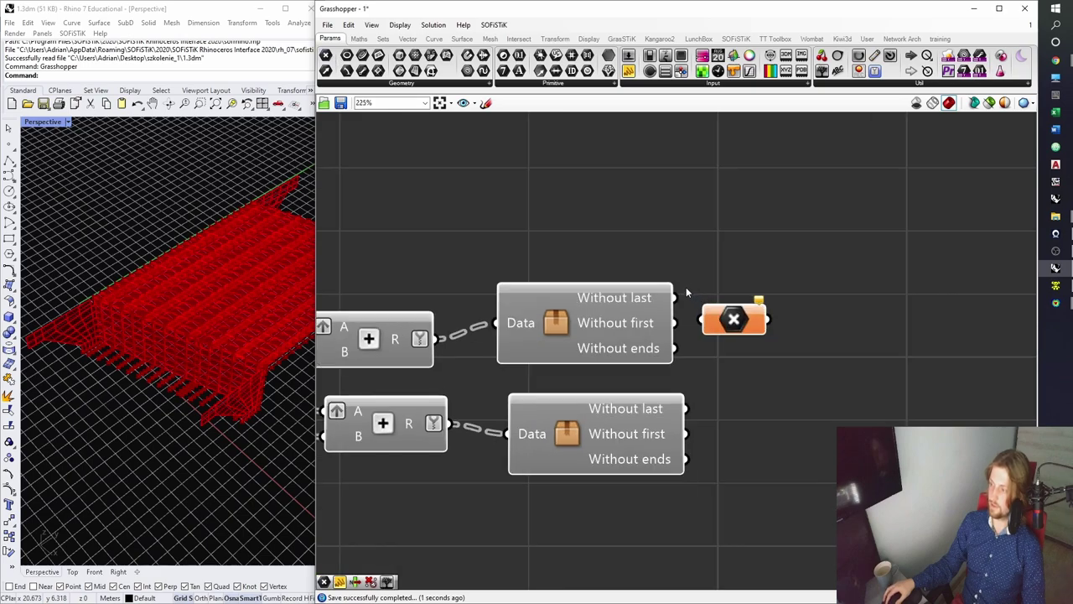
{"action": "left_click_drag", "start_coordinate": [678, 298], "coordinate": [748, 299]}
{"action": "right_click_drag", "start_coordinate": [218, 412], "coordinate": [235, 426]}
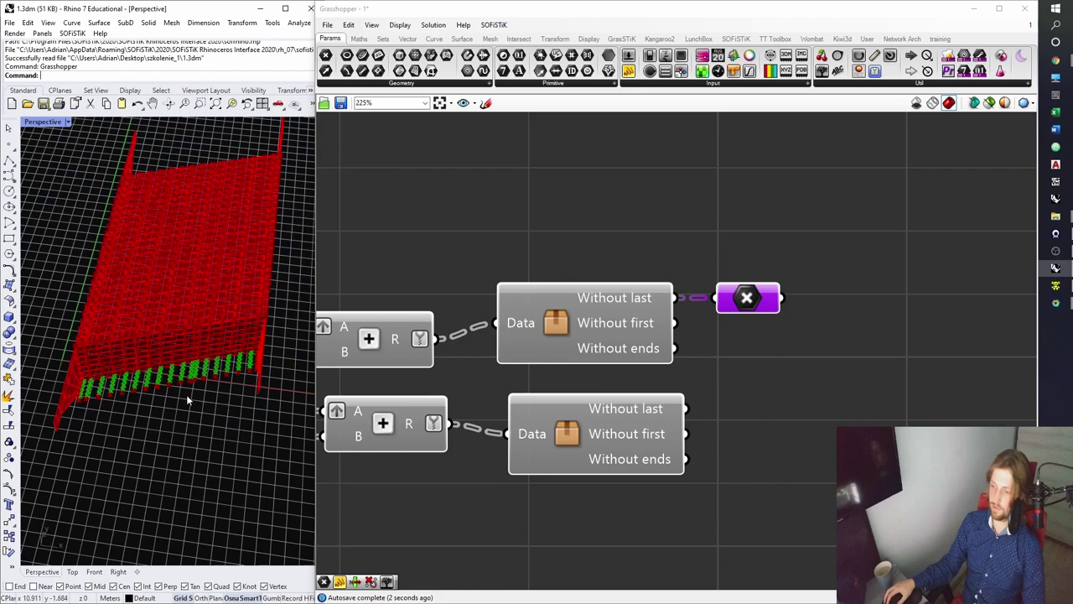
Duplicate the Point parameter for the upper cluster's Without first output and for the lower cluster's Without last and Without first outputs.
{"action": "left_click_drag", "start_coordinate": [751, 309], "coordinate": [783, 351]}
{"action": "left_click_drag", "start_coordinate": [675, 324], "coordinate": [749, 339]}
{"action": "left_click_drag", "start_coordinate": [780, 341], "coordinate": [795, 394]}
{"action": "left_click_drag", "start_coordinate": [687, 410], "coordinate": [798, 448]}
{"action": "left_click_drag", "start_coordinate": [688, 435], "coordinate": [797, 449]}
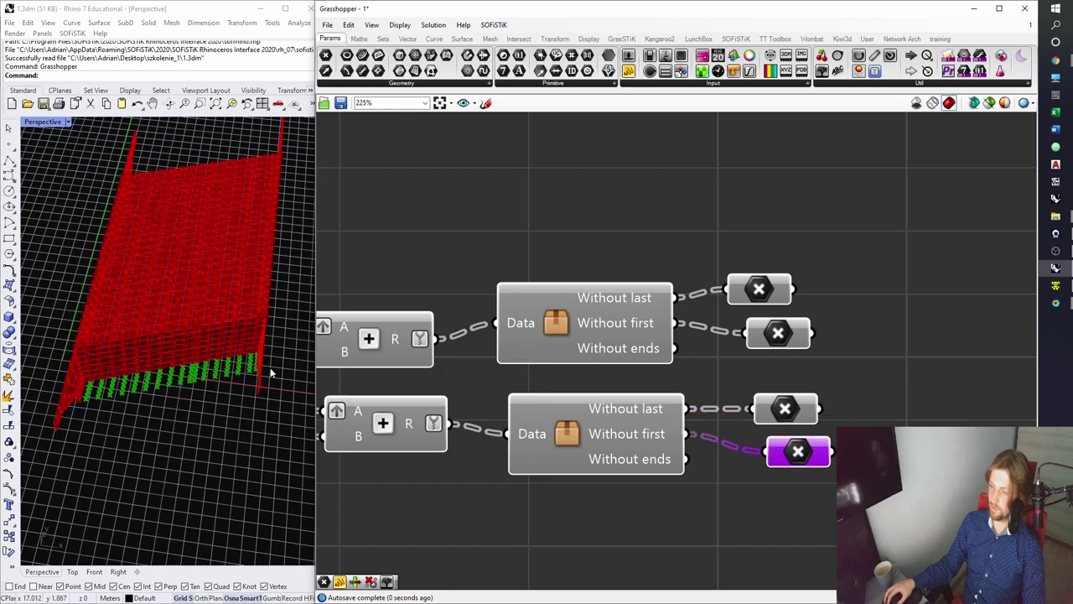
Place a 4Point Surface component beside the four Point parameters.
{"action": "right_click_drag", "start_coordinate": [753, 385], "coordinate": [678, 371]}
{"action": "left_click", "coordinate": [789, 361]}
{"action": "right_click_drag", "start_coordinate": [792, 361], "coordinate": [708, 396]}
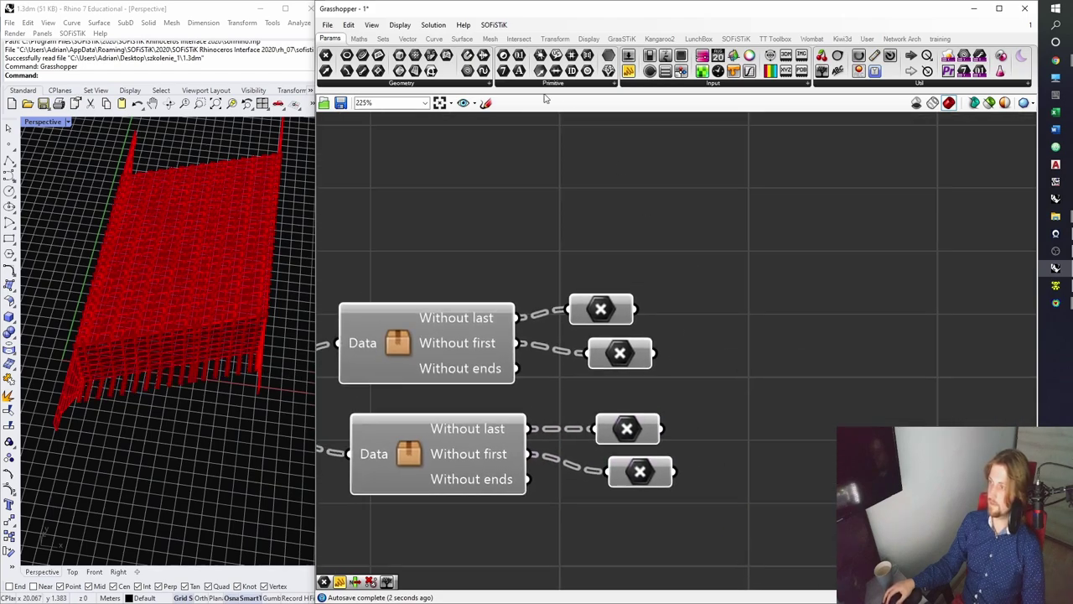
{"action": "left_click", "coordinate": [462, 39]}
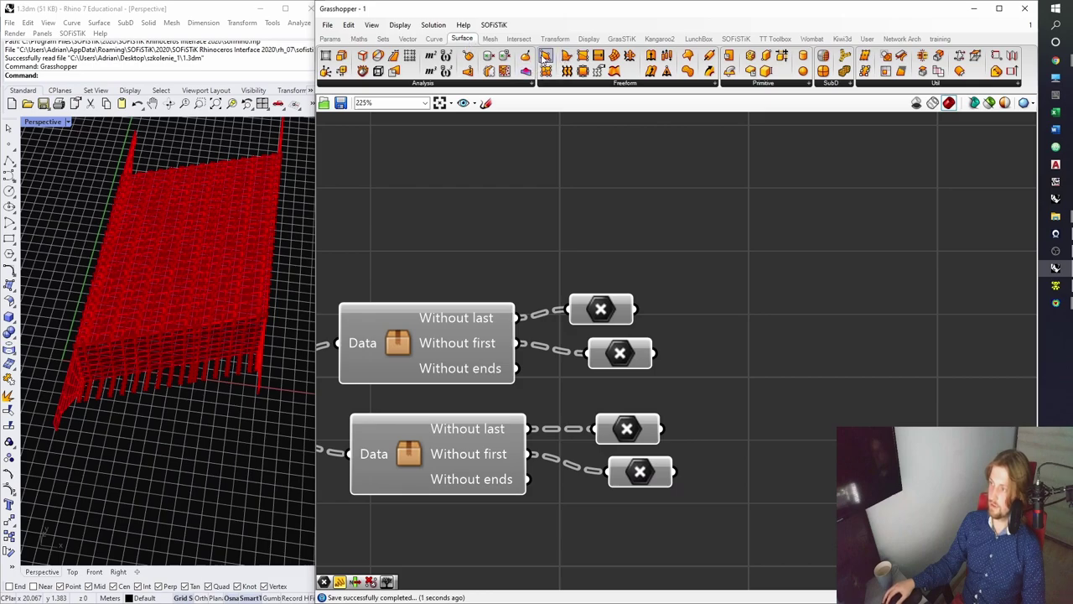
{"action": "left_click", "coordinate": [544, 58]}
{"action": "left_click", "coordinate": [787, 257]}
Wire the 4Point Surface: upper Without last to A, lower Without last to B, lower Without first to C, upper Without first to D; save.
{"action": "left_click", "coordinate": [617, 311]}
{"action": "right_click_drag", "start_coordinate": [642, 306], "coordinate": [602, 290]}
{"action": "left_click_drag", "start_coordinate": [602, 293], "coordinate": [703, 204]}
{"action": "left_click_drag", "start_coordinate": [621, 411], "coordinate": [703, 229]}
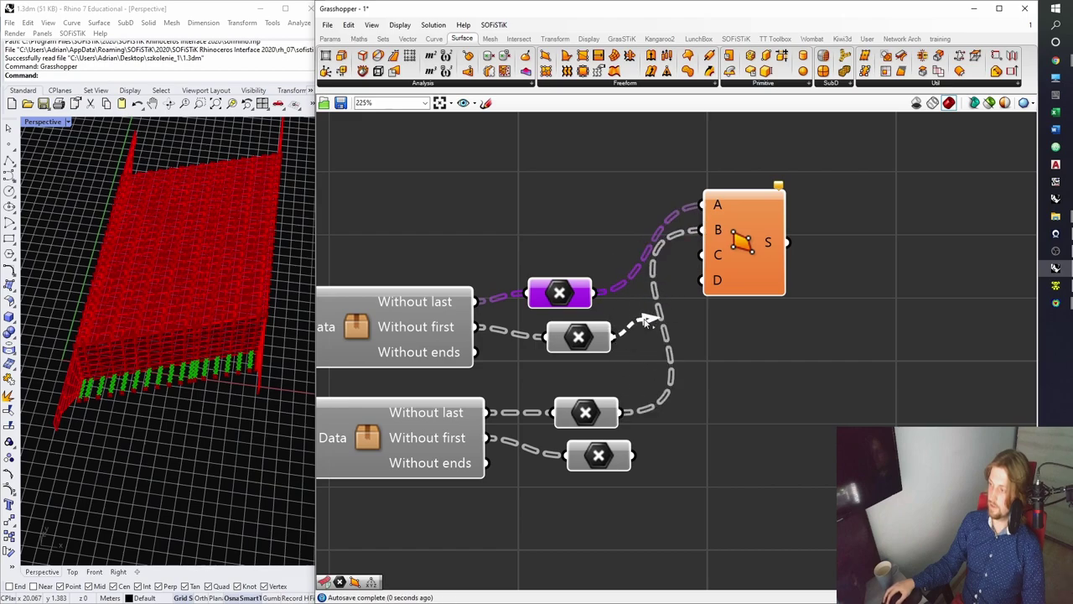
{"action": "left_click_drag", "start_coordinate": [633, 456], "coordinate": [703, 255]}
{"action": "left_click_drag", "start_coordinate": [629, 331], "coordinate": [761, 349]}
{"action": "key", "text": "ctrl+s"}
{"action": "right_click_drag", "start_coordinate": [186, 416], "coordinate": [143, 361]}
{"action": "scroll", "coordinate": [144, 360], "scroll_direction": "up", "scroll_amount": 10}
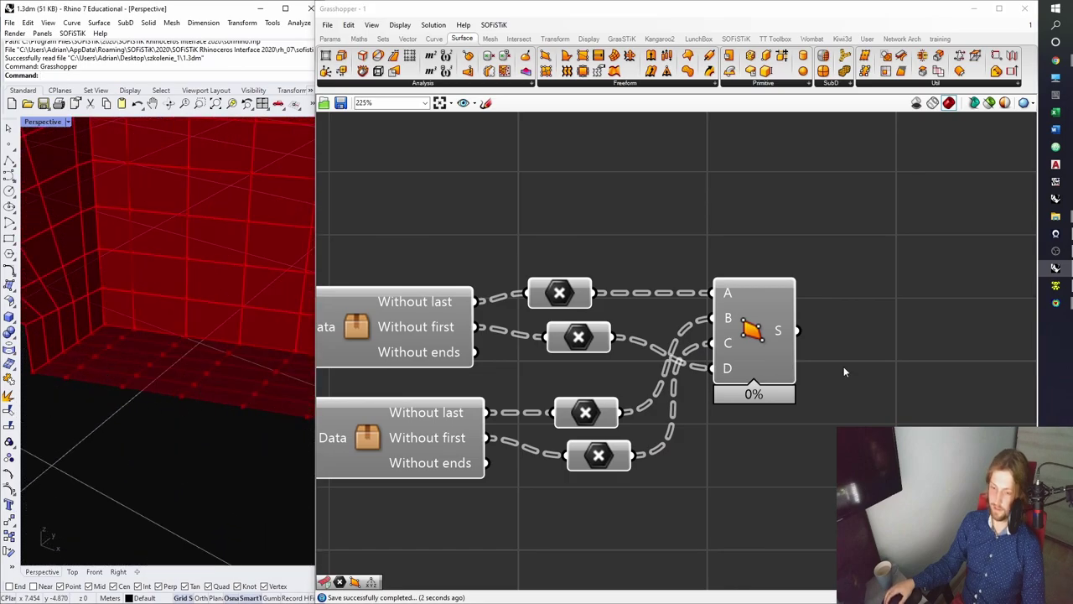
Add a SOFiSTiK structural area component and connect the 4Point Surface output to its Brep input.
{"action": "scroll", "coordinate": [742, 358], "scroll_direction": "down", "scroll_amount": 5}
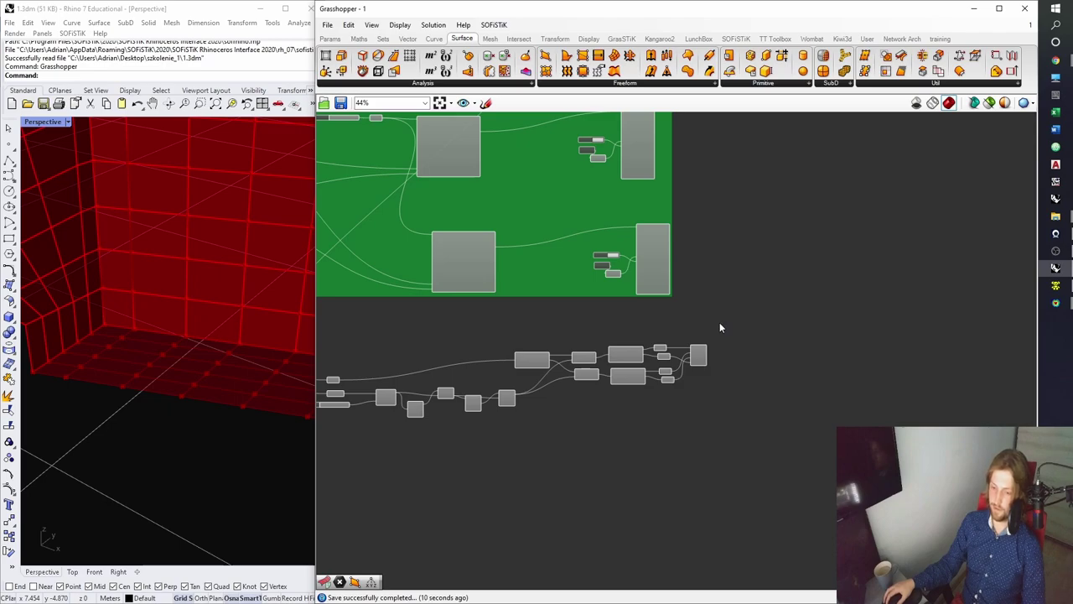
{"action": "scroll", "coordinate": [635, 336], "scroll_direction": "up", "scroll_amount": 4}
{"action": "scroll", "coordinate": [610, 334], "scroll_direction": "down", "scroll_amount": 6}
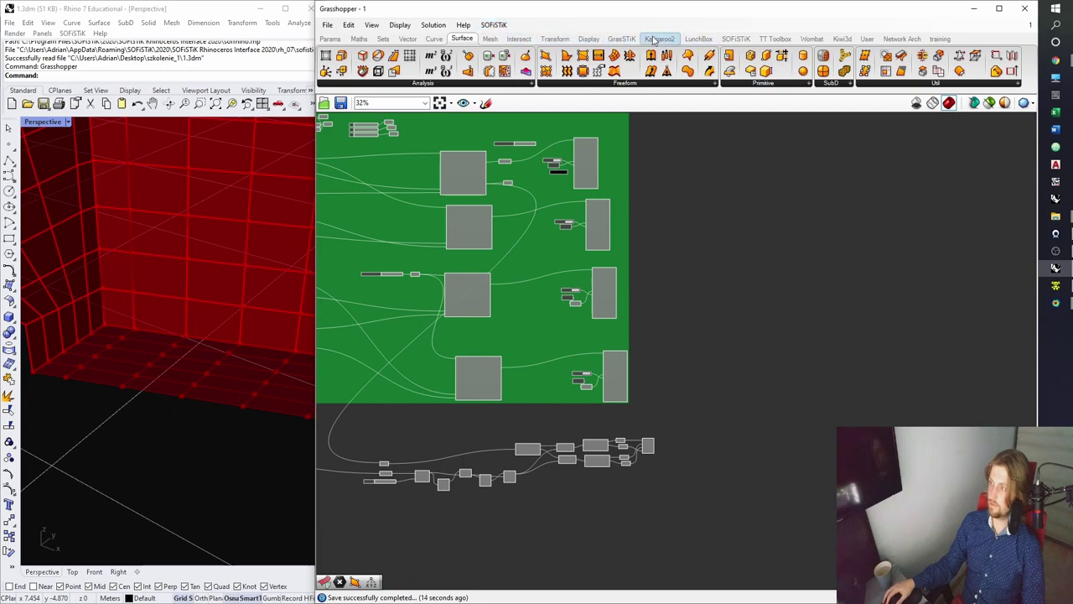
{"action": "left_click", "coordinate": [736, 39]}
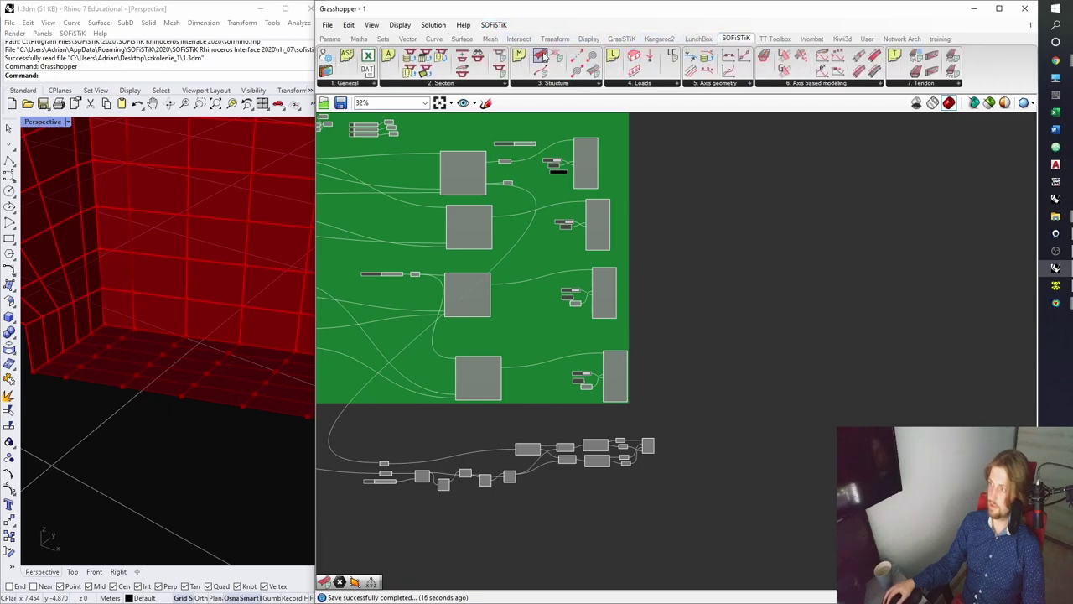
{"action": "left_click_drag", "start_coordinate": [635, 56], "coordinate": [696, 468]}
{"action": "scroll", "coordinate": [696, 468], "scroll_direction": "up", "scroll_amount": 6}
{"action": "left_click_drag", "start_coordinate": [443, 329], "coordinate": [612, 301]}
{"action": "left_click_drag", "start_coordinate": [678, 347], "coordinate": [752, 375]}
{"action": "right_click_drag", "start_coordinate": [654, 392], "coordinate": [633, 314]}
{"action": "left_click", "coordinate": [570, 332]}
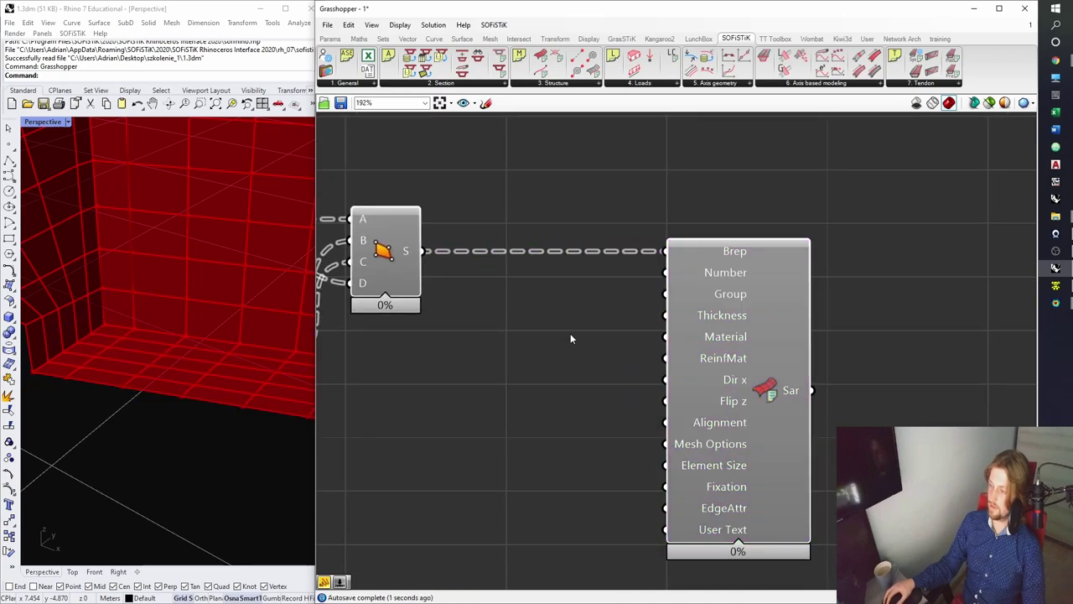
Add a Boolean Toggle, connect it to the structural area's Flip z input, and set it to True.
{"action": "left_click", "coordinate": [731, 336]}
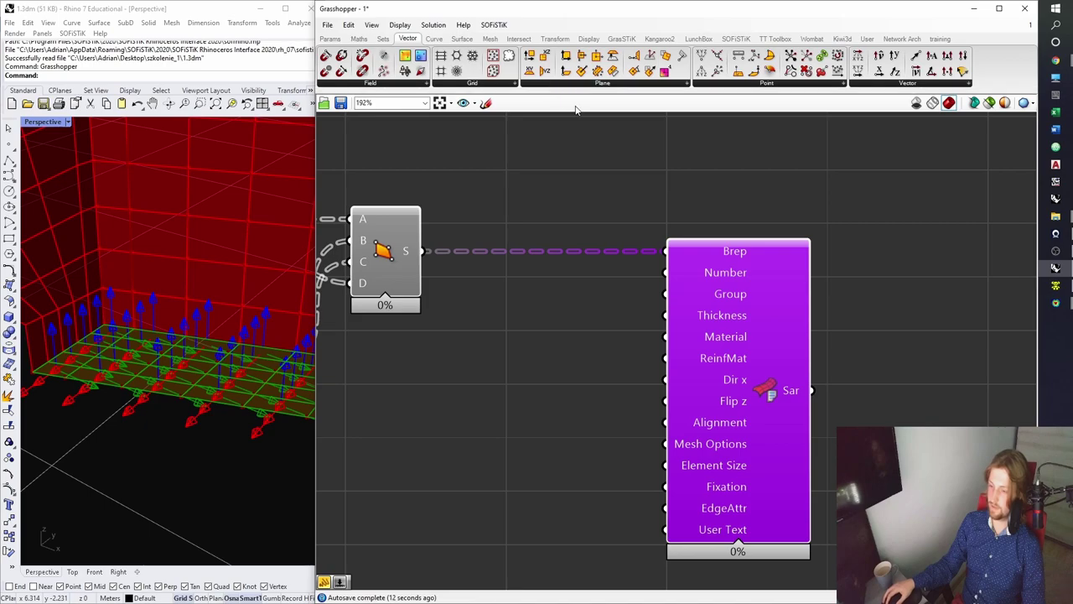
{"action": "left_click", "coordinate": [329, 39]}
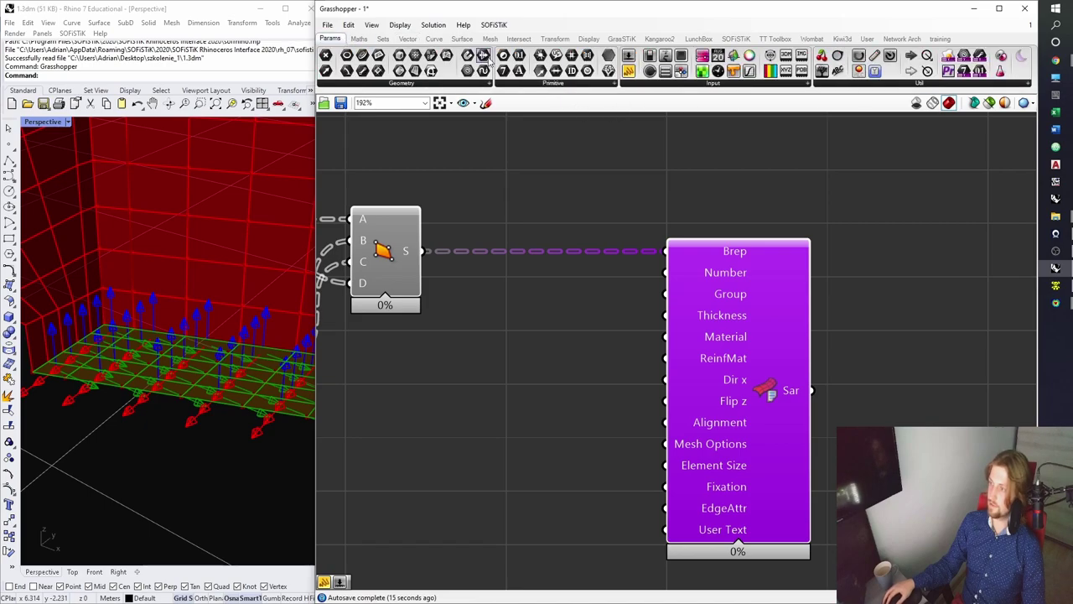
{"action": "left_click", "coordinate": [606, 84]}
{"action": "left_click", "coordinate": [659, 84]}
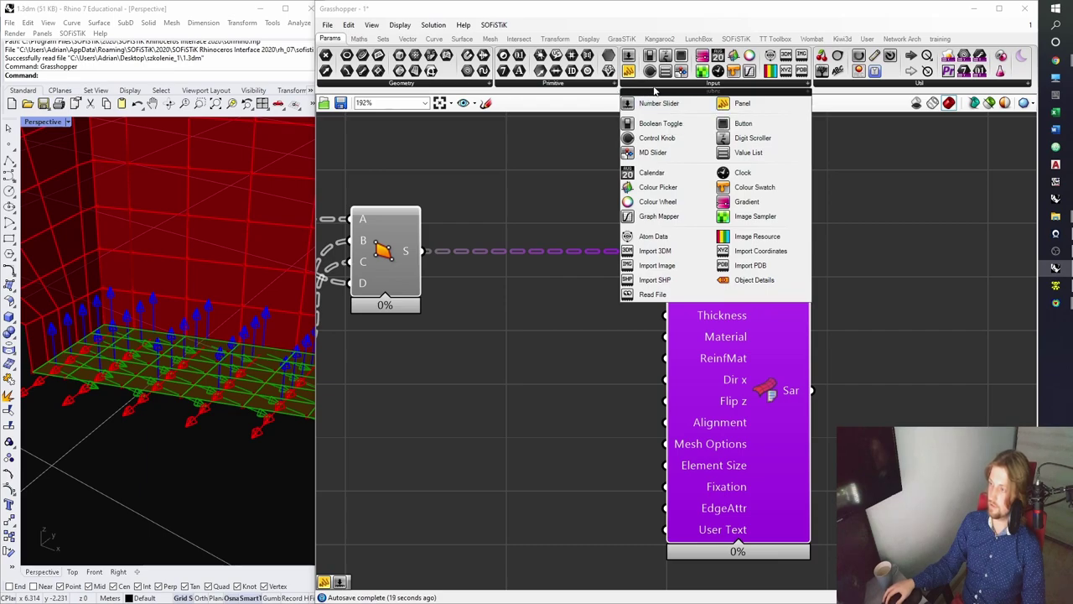
{"action": "left_click_drag", "start_coordinate": [661, 124], "coordinate": [543, 359]}
{"action": "left_click_drag", "start_coordinate": [611, 357], "coordinate": [666, 404]}
{"action": "left_click", "coordinate": [669, 392]}
{"action": "left_click_drag", "start_coordinate": [532, 363], "coordinate": [549, 402]}
{"action": "left_click", "coordinate": [588, 384]}
Check the slab elements' local axes in the viewport and save the definition.
{"action": "left_click", "coordinate": [723, 400]}
{"action": "right_click_drag", "start_coordinate": [263, 349], "coordinate": [240, 345]}
{"action": "left_click", "coordinate": [617, 340]}
{"action": "right_click_drag", "start_coordinate": [616, 341], "coordinate": [626, 301]}
{"action": "key", "text": "ctrl+s"}
{"action": "left_click", "coordinate": [673, 308]}
{"action": "left_click", "coordinate": [594, 297]}
Examine the concrete and reinforcement material numbers in the AQUA text panel.
{"action": "scroll", "coordinate": [678, 290], "scroll_direction": "down", "scroll_amount": 14}
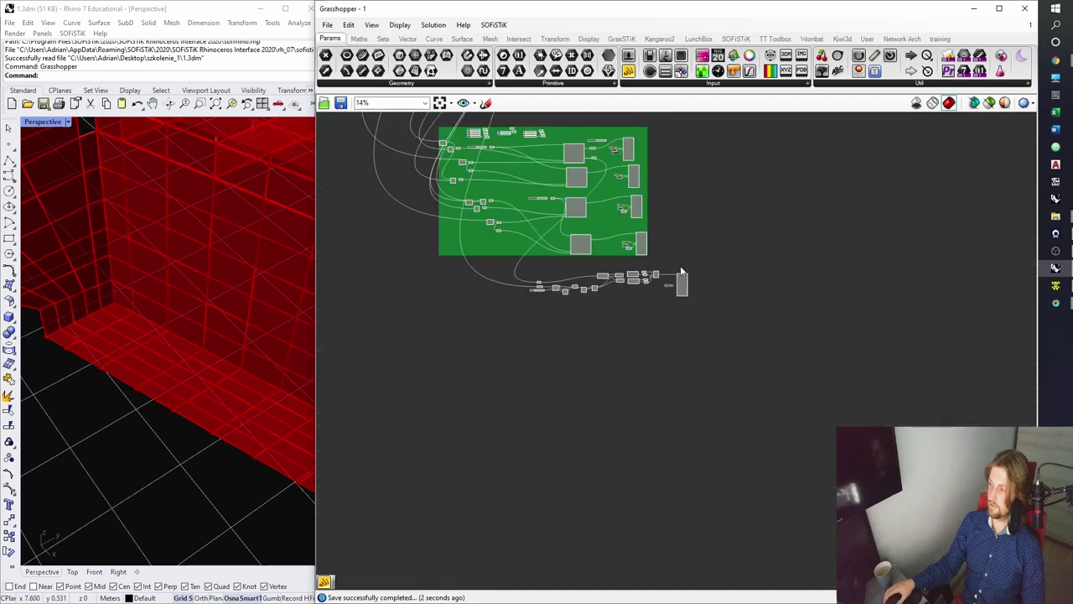
{"action": "right_click_drag", "start_coordinate": [686, 211], "coordinate": [684, 453]}
{"action": "right_click_drag", "start_coordinate": [667, 273], "coordinate": [678, 466]}
{"action": "scroll", "coordinate": [616, 251], "scroll_direction": "up", "scroll_amount": 1}
{"action": "scroll", "coordinate": [484, 282], "scroll_direction": "up", "scroll_amount": 6}
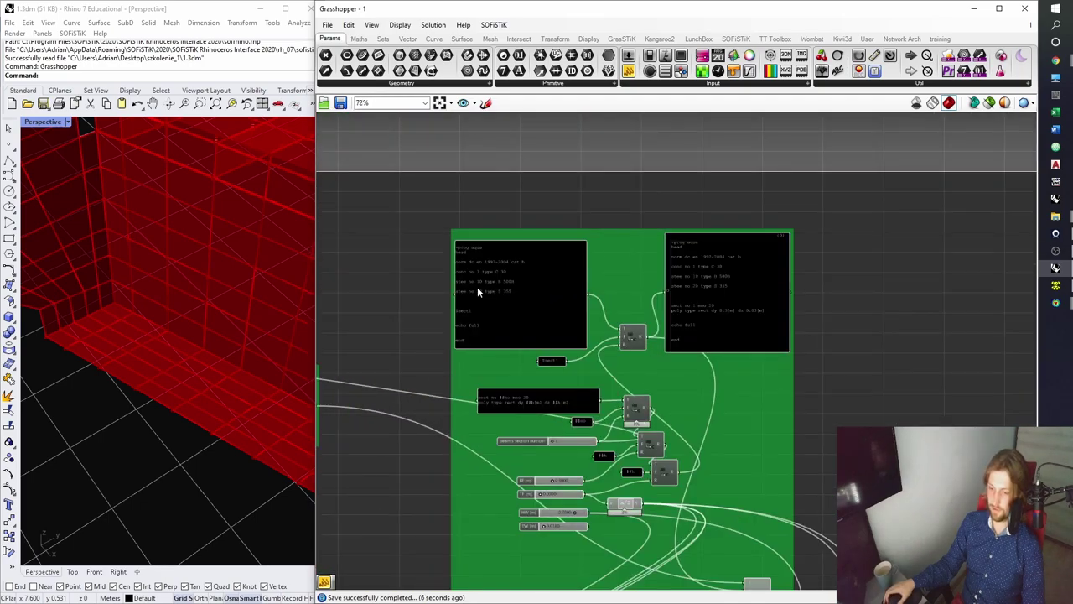
{"action": "scroll", "coordinate": [445, 281], "scroll_direction": "up", "scroll_amount": 4}
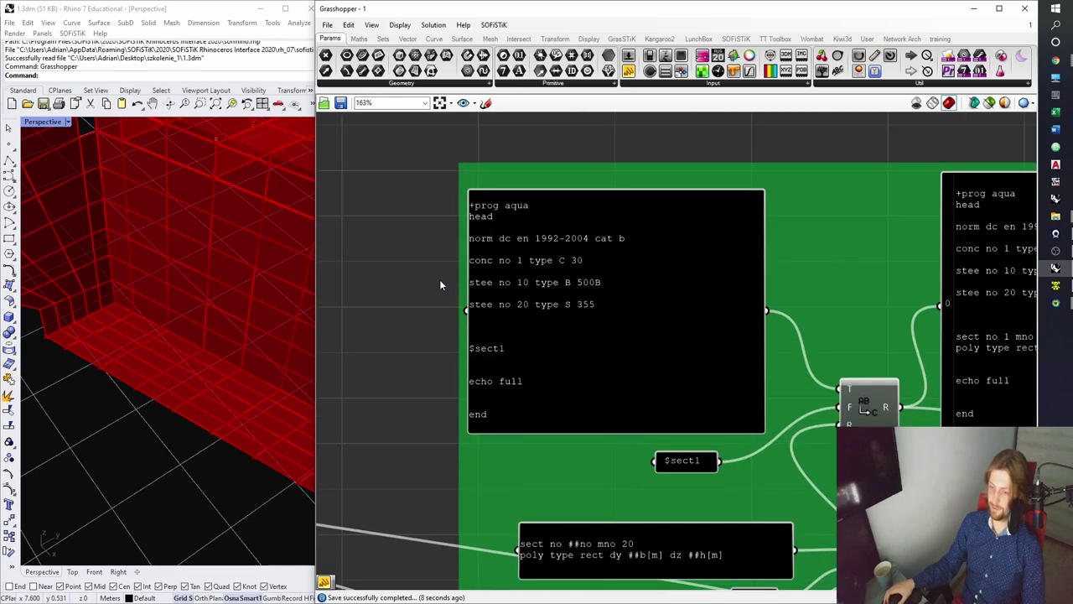
{"action": "scroll", "coordinate": [525, 279], "scroll_direction": "up", "scroll_amount": 2}
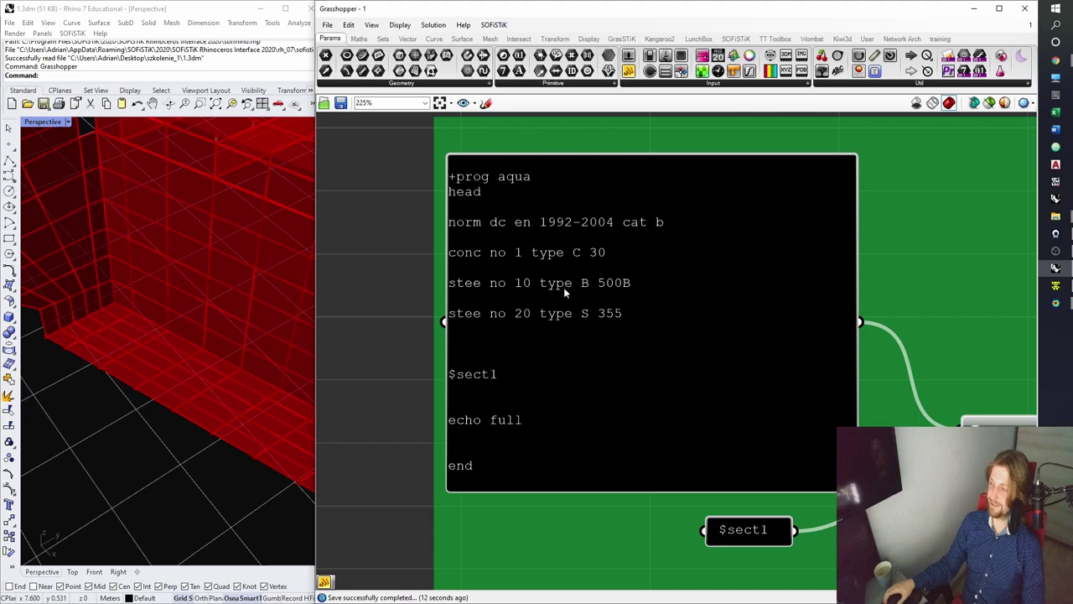
Copy the 1, 10 and Single quad panels from the wall group and bring the copies to the slab's structural area.
{"action": "scroll", "coordinate": [564, 293], "scroll_direction": "down", "scroll_amount": 13}
{"action": "right_click_drag", "start_coordinate": [624, 333], "coordinate": [601, 220]}
{"action": "right_click_drag", "start_coordinate": [729, 495], "coordinate": [634, 61]}
{"action": "scroll", "coordinate": [521, 298], "scroll_direction": "up", "scroll_amount": 8}
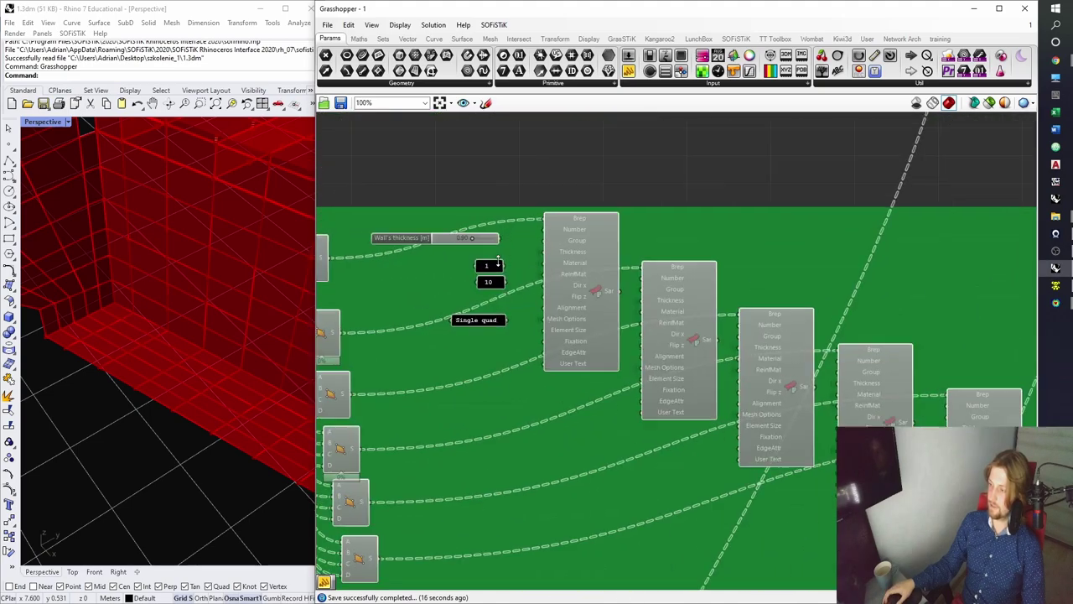
{"action": "left_click", "coordinate": [486, 342], "text": "shift"}
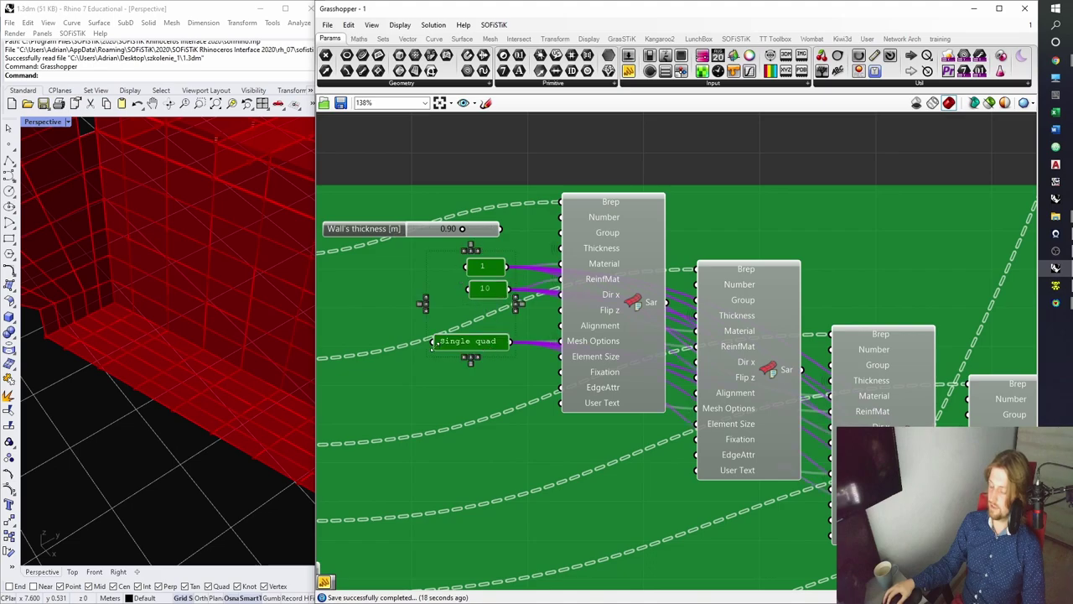
{"action": "left_click_drag", "start_coordinate": [486, 291], "coordinate": [517, 312]}
{"action": "scroll", "coordinate": [517, 313], "scroll_direction": "down", "scroll_amount": 6}
{"action": "right_click_drag", "start_coordinate": [518, 312], "coordinate": [518, 97]}
{"action": "scroll", "coordinate": [830, 513], "scroll_direction": "up", "scroll_amount": 10}
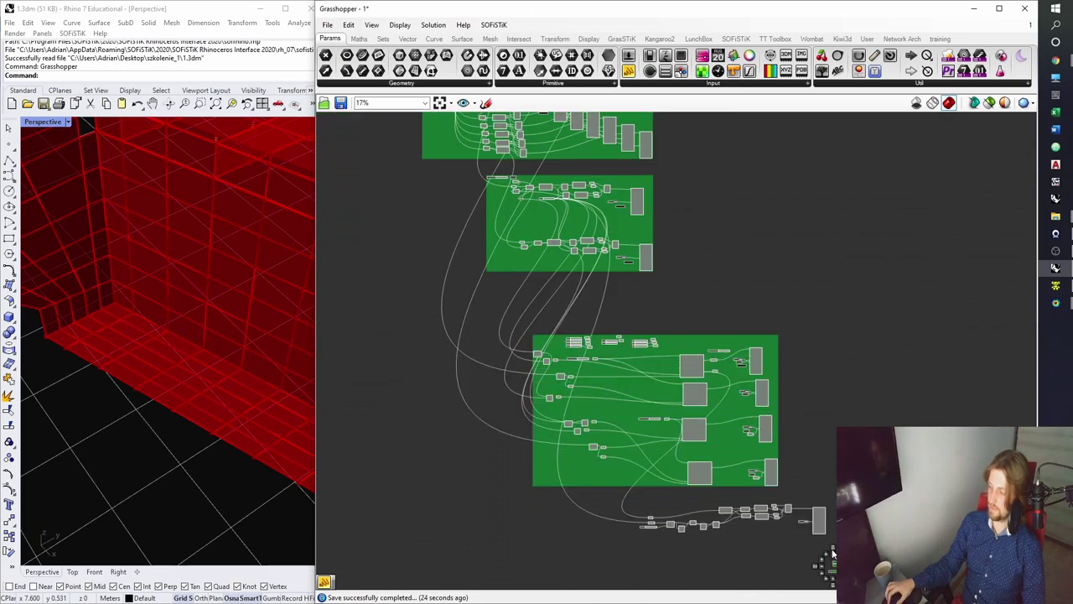
Connect the copied panel 1 to Material and panel 10 to ReinfMat, and position both beside the structural area.
{"action": "right_click_drag", "start_coordinate": [832, 442], "coordinate": [582, 269]}
{"action": "left_click_drag", "start_coordinate": [551, 277], "coordinate": [646, 388]}
{"action": "left_click_drag", "start_coordinate": [554, 315], "coordinate": [652, 413]}
{"action": "right_click_drag", "start_coordinate": [587, 380], "coordinate": [593, 325]}
{"action": "left_click_drag", "start_coordinate": [567, 296], "coordinate": [504, 211]}
{"action": "left_click_drag", "start_coordinate": [521, 225], "coordinate": [511, 275]}
{"action": "right_click_drag", "start_coordinate": [564, 294], "coordinate": [571, 220]}
Connect the Single quad panel to Mesh Options, tidy the input panels beside the slab's structural area, and save the definition.
{"action": "left_click", "coordinate": [570, 221]}
{"action": "left_click_drag", "start_coordinate": [543, 280], "coordinate": [657, 389]}
{"action": "left_click_drag", "start_coordinate": [541, 464], "coordinate": [589, 381]}
{"action": "left_click", "coordinate": [609, 427]}
{"action": "right_click_drag", "start_coordinate": [596, 387], "coordinate": [566, 480]}
{"action": "left_click_drag", "start_coordinate": [555, 389], "coordinate": [479, 276]}
{"action": "left_click", "coordinate": [521, 286]}
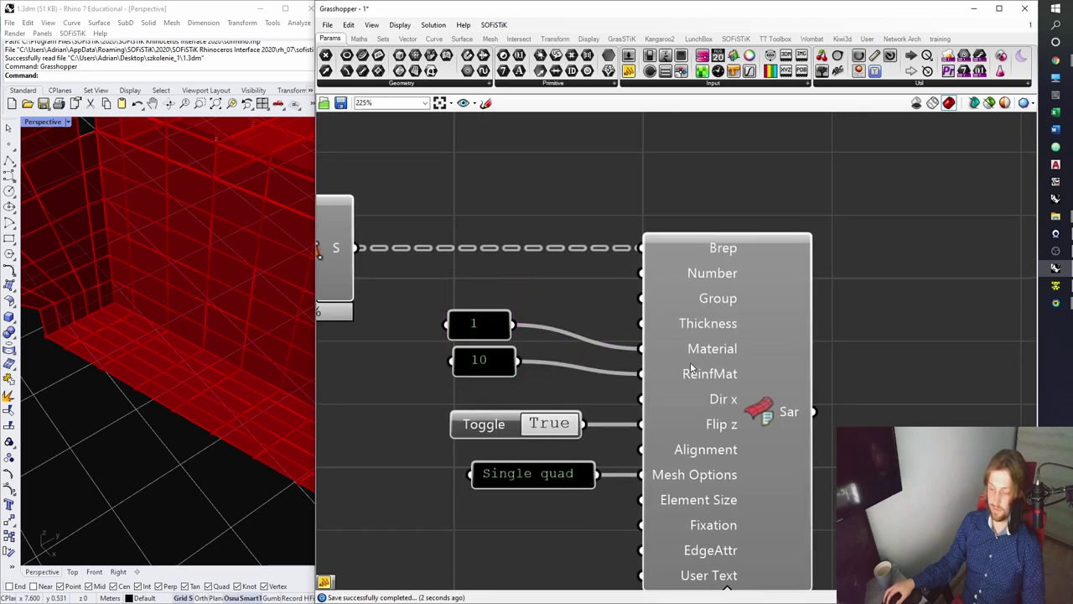
{"action": "left_click", "coordinate": [717, 336]}
{"action": "left_click", "coordinate": [556, 293]}
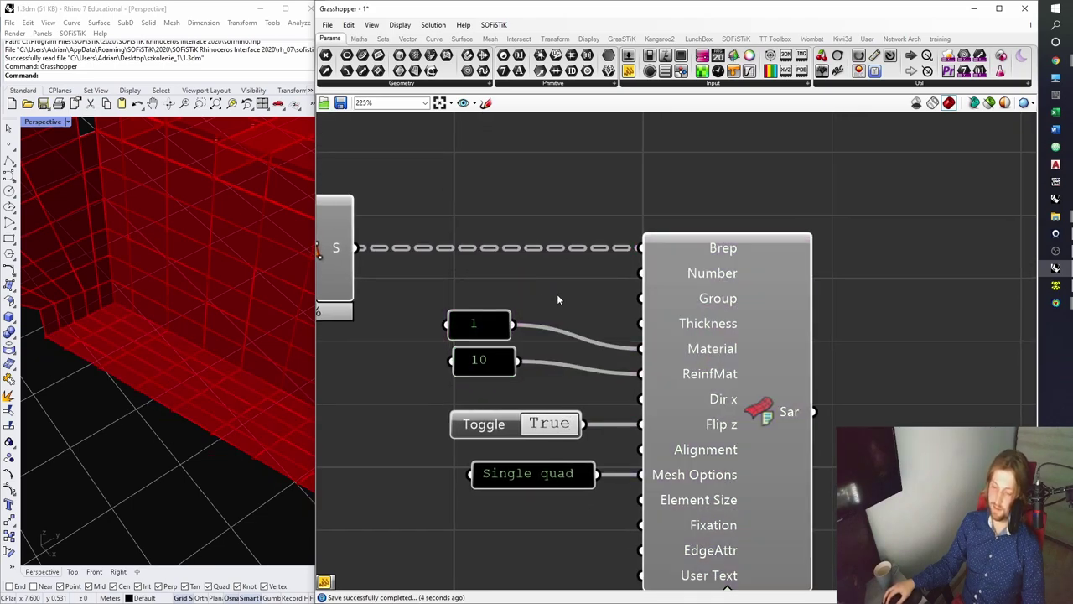
Switch to SOFiSTiK System Visualization, compare the reference abutment's slab with cross sections shown and hidden, and return to Grasshopper.
{"action": "right_click_drag", "start_coordinate": [210, 360], "coordinate": [137, 334]}
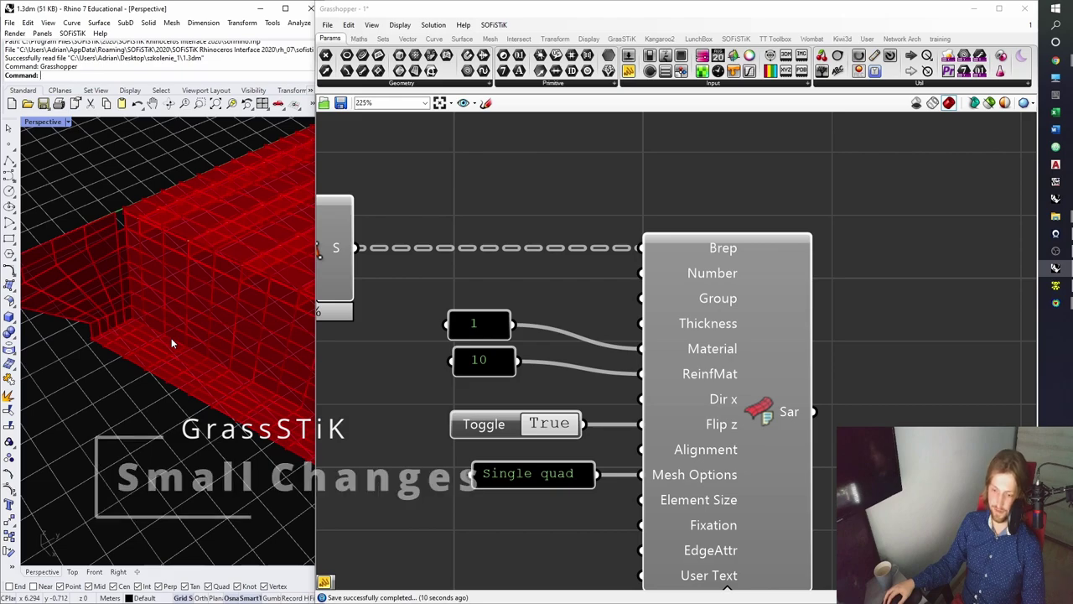
{"action": "scroll", "coordinate": [170, 338], "scroll_direction": "up", "scroll_amount": 2}
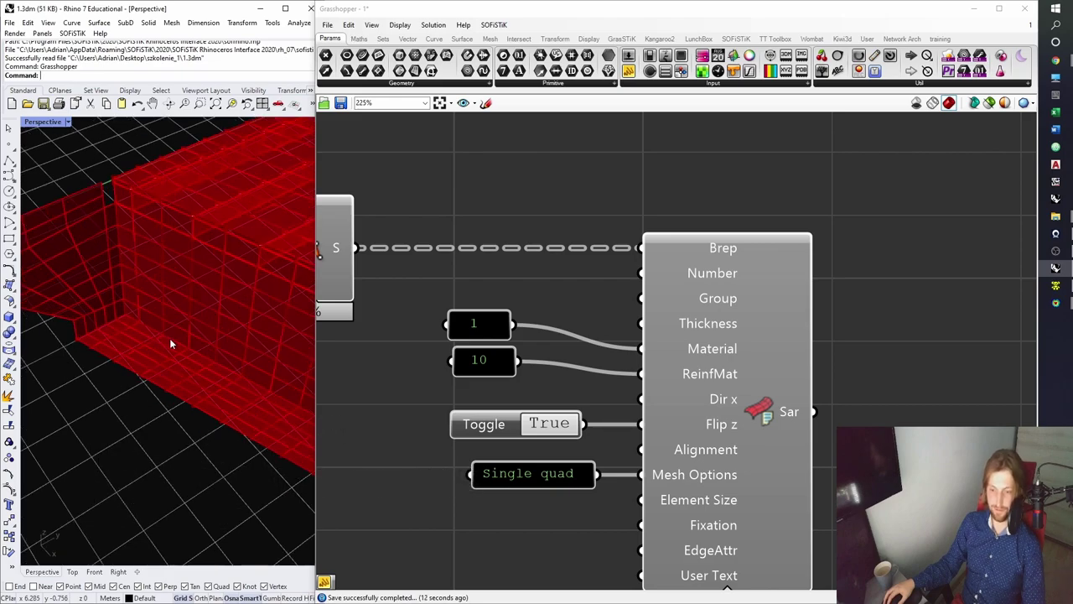
{"action": "mouse_move", "coordinate": [1056, 300]}
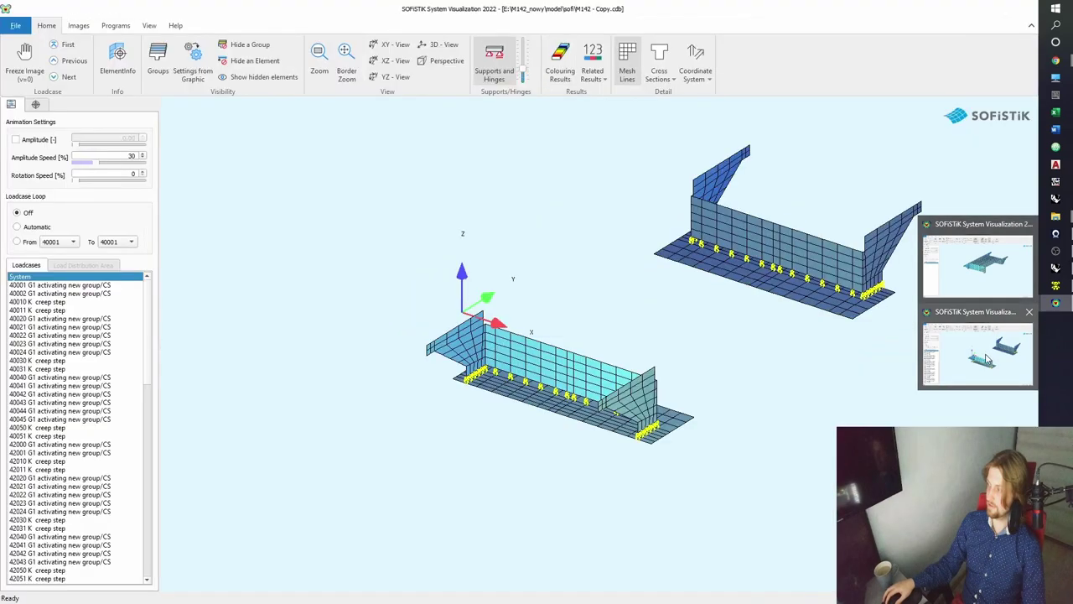
{"action": "left_click", "coordinate": [998, 335]}
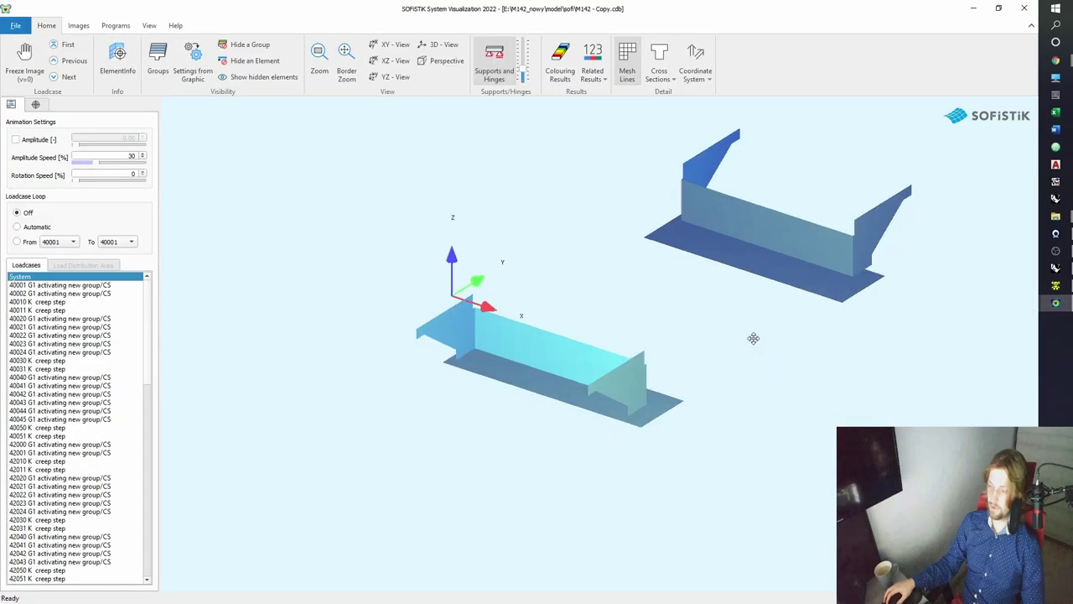
{"action": "scroll", "coordinate": [507, 325], "scroll_direction": "up", "scroll_amount": 5}
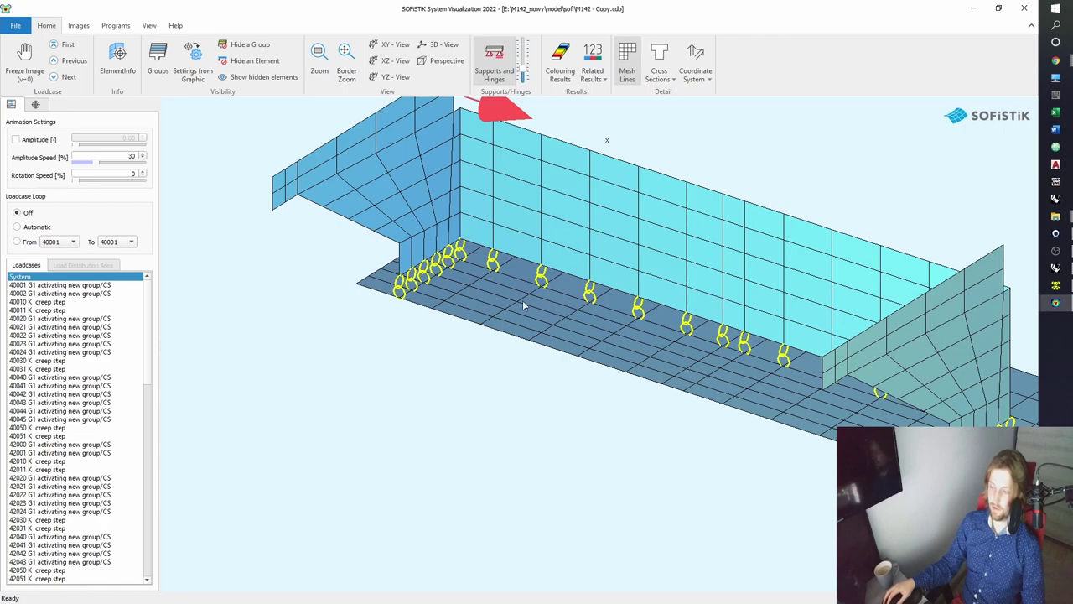
{"action": "left_click", "coordinate": [659, 55]}
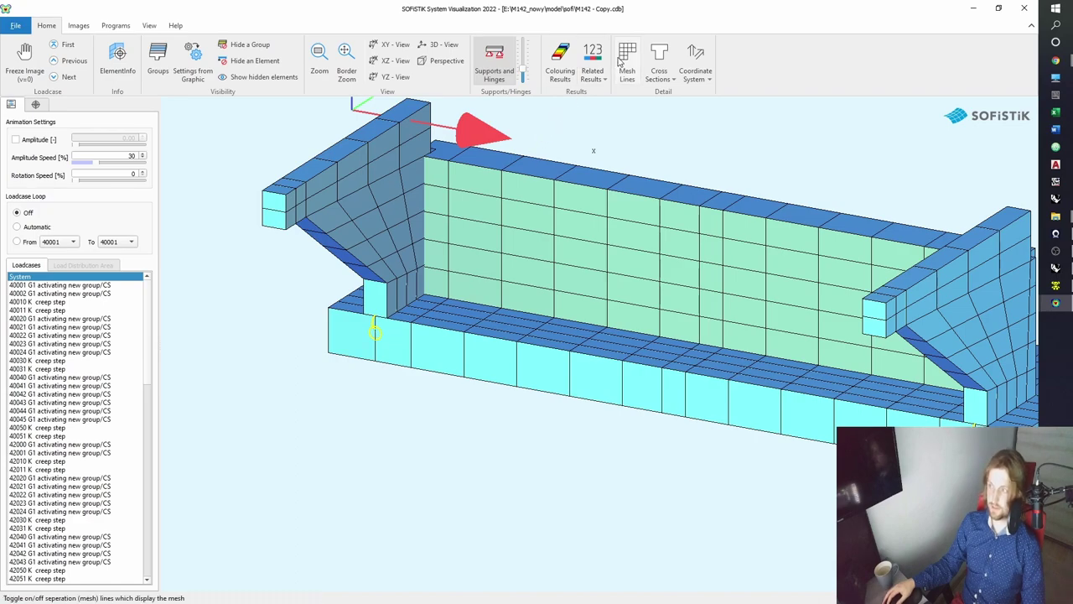
{"action": "left_click", "coordinate": [656, 57]}
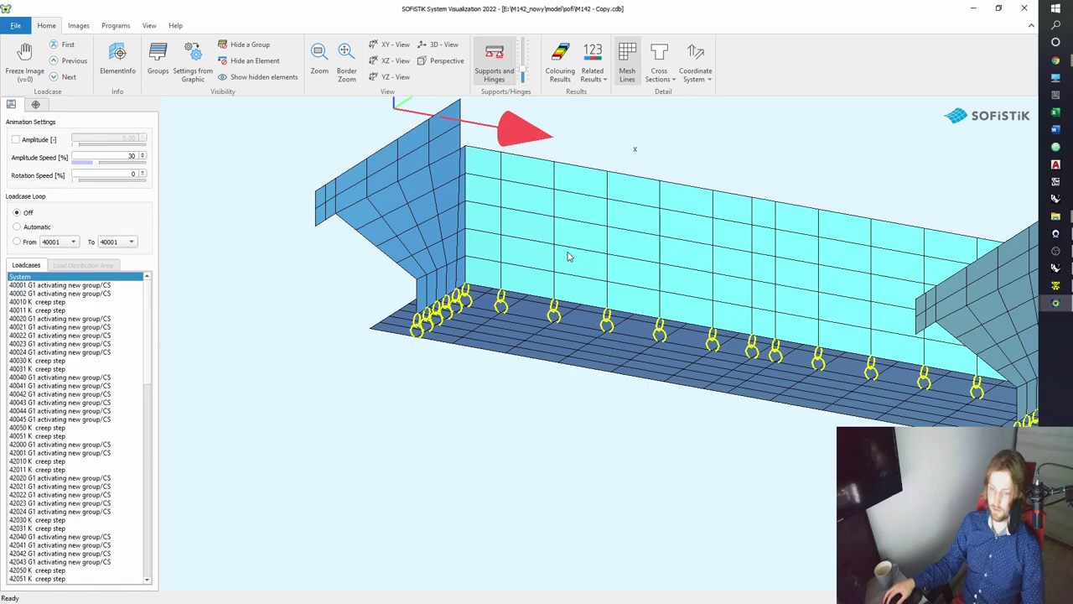
{"action": "left_click", "coordinate": [973, 9]}
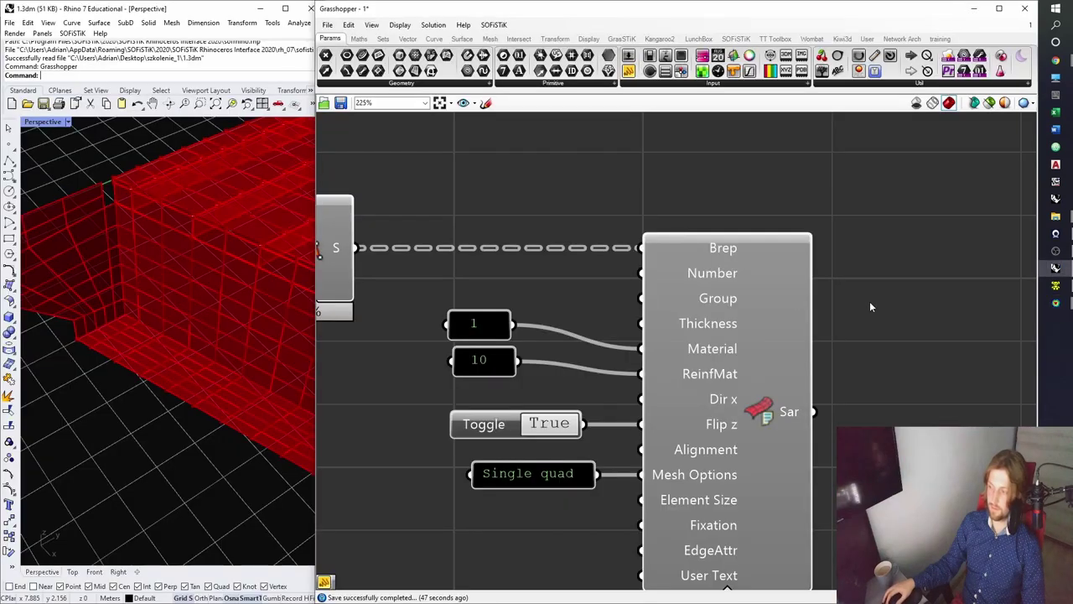
Examine the short row of base points and the quad surface chain that feed the slab's structural area.
{"action": "scroll", "coordinate": [789, 326], "scroll_direction": "down", "scroll_amount": 5}
{"action": "right_click_drag", "start_coordinate": [691, 317], "coordinate": [831, 310]}
{"action": "scroll", "coordinate": [677, 309], "scroll_direction": "up", "scroll_amount": 3}
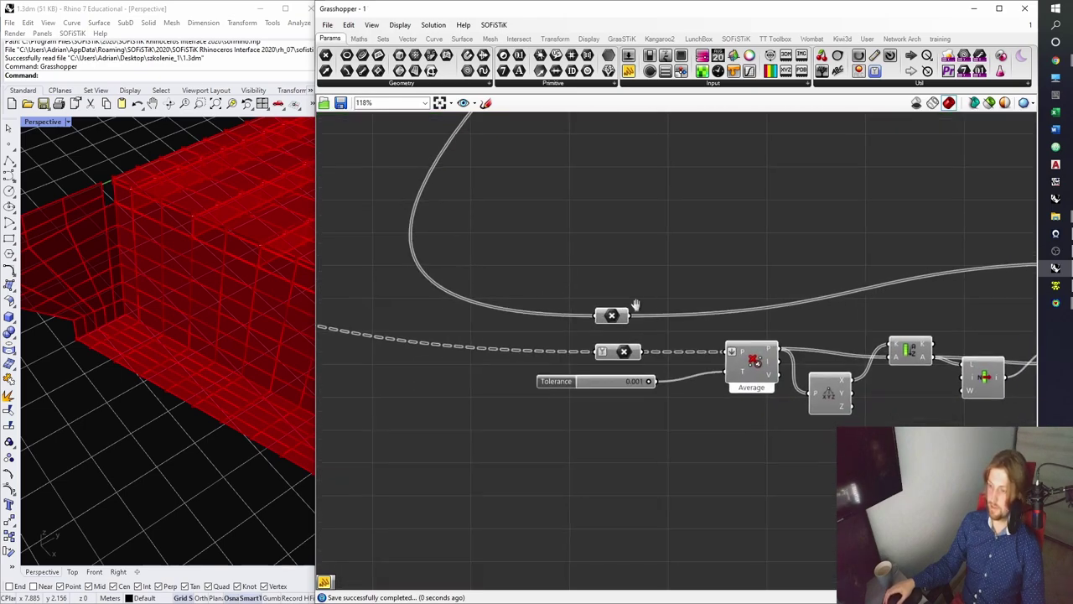
{"action": "left_click", "coordinate": [611, 315]}
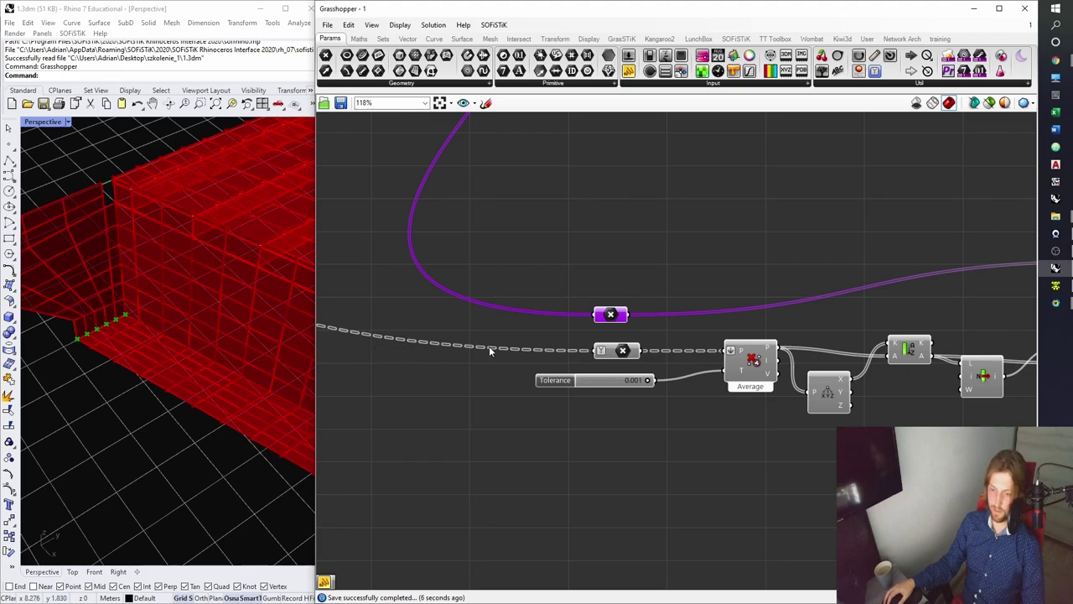
{"action": "scroll", "coordinate": [572, 346], "scroll_direction": "down", "scroll_amount": 3}
{"action": "left_click", "coordinate": [772, 350]}
{"action": "scroll", "coordinate": [771, 349], "scroll_direction": "up", "scroll_amount": 5}
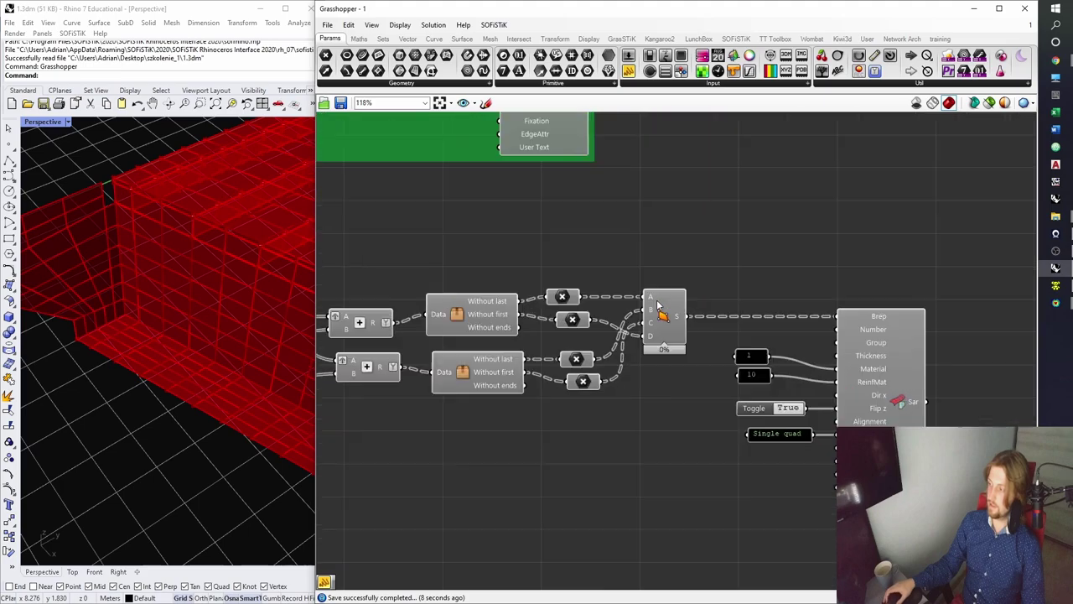
Add a number slider with limits 0.50 and 1.50 above the slab's surface component and set it to 1.20.
{"action": "right_click_drag", "start_coordinate": [712, 248], "coordinate": [643, 296]}
{"action": "double_click", "coordinate": [643, 297]}
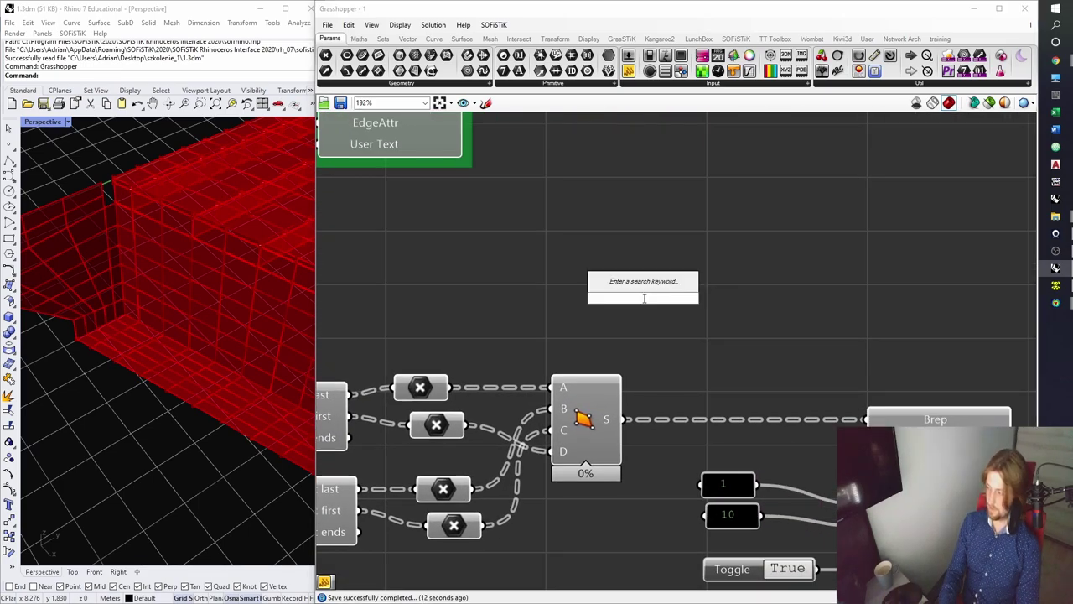
{"action": "type", "text": "0.5<1.50"}
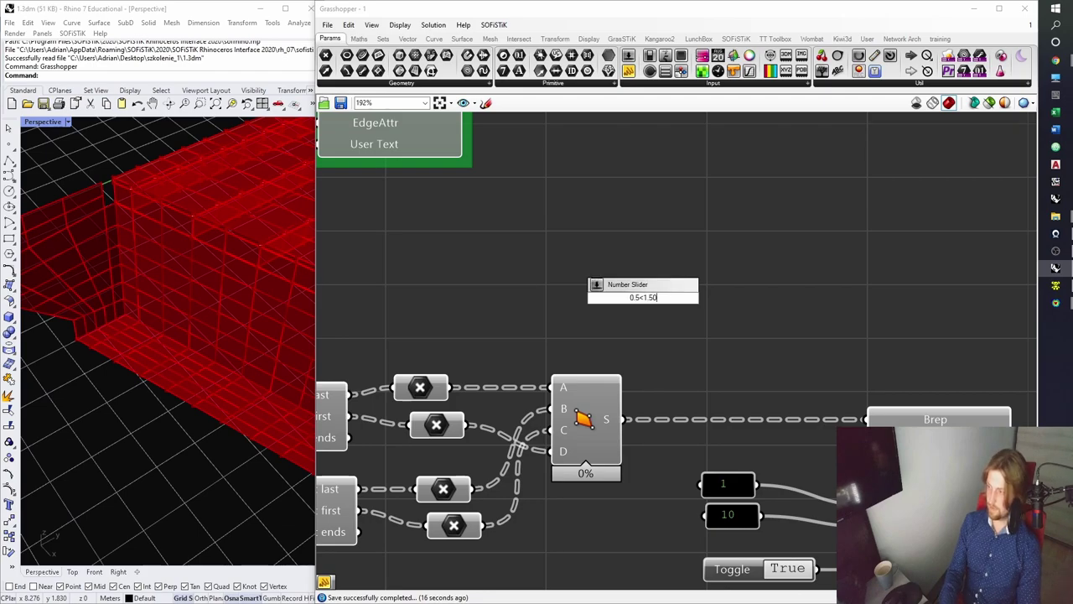
{"action": "key", "text": "Return"}
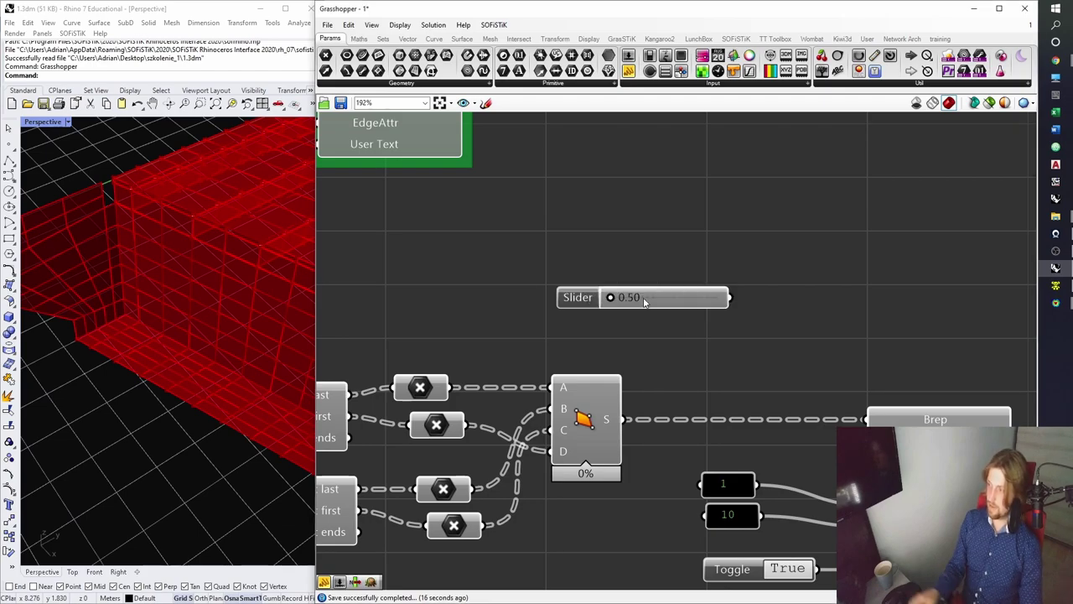
{"action": "double_click", "coordinate": [643, 297]}
{"action": "type", "text": "1"}
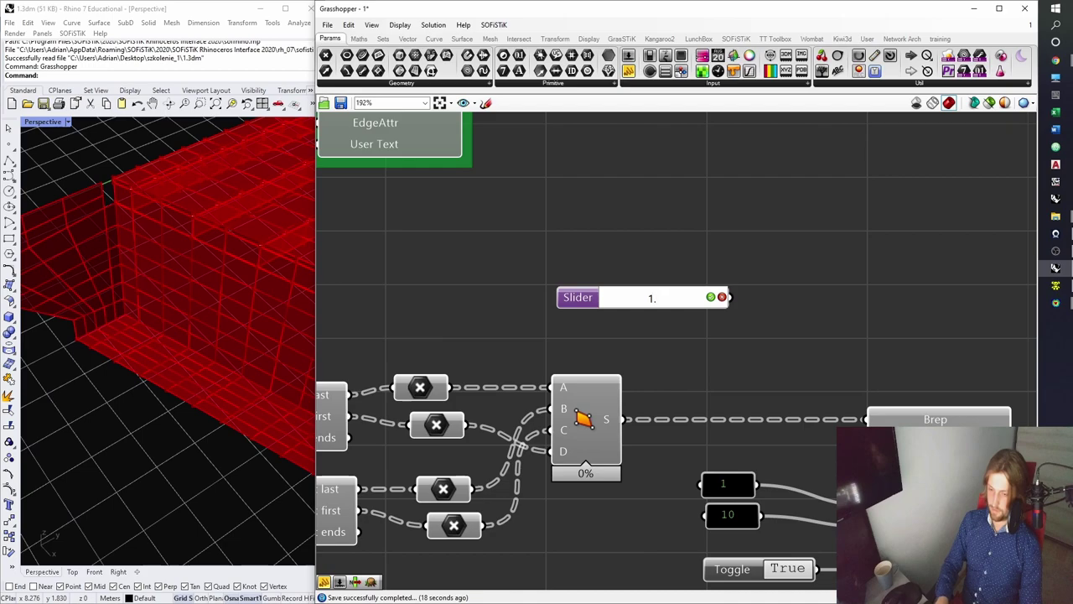
{"action": "type", "text": ".2"}
{"action": "key", "text": "Return"}
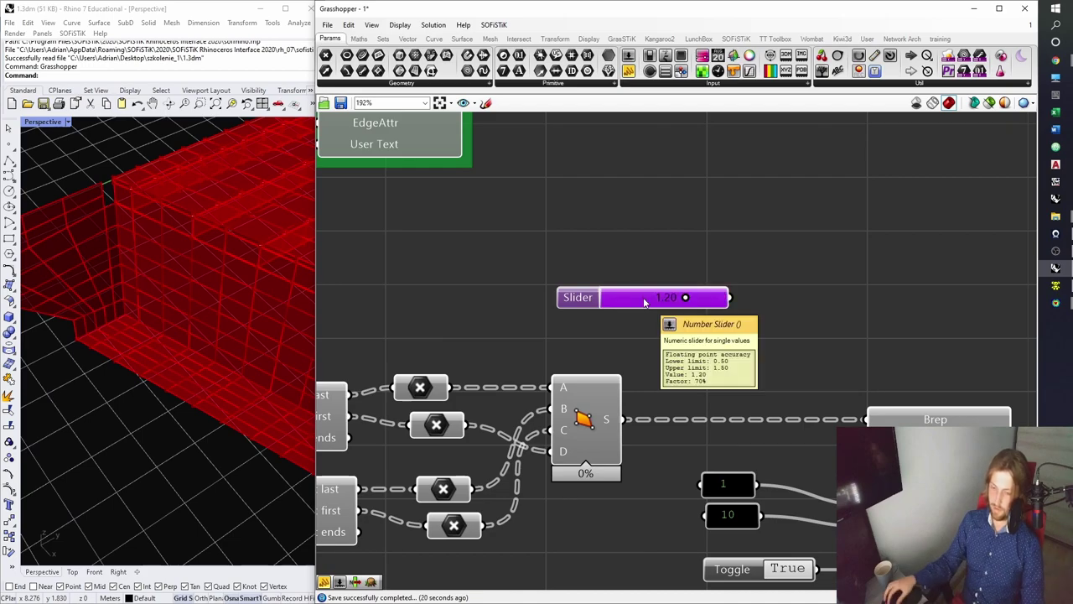
Name the slider "Foot's thickness [m]" and connect it to the Thickness input of the slab's structural area.
{"action": "right_click_drag", "start_coordinate": [677, 325], "coordinate": [657, 322]}
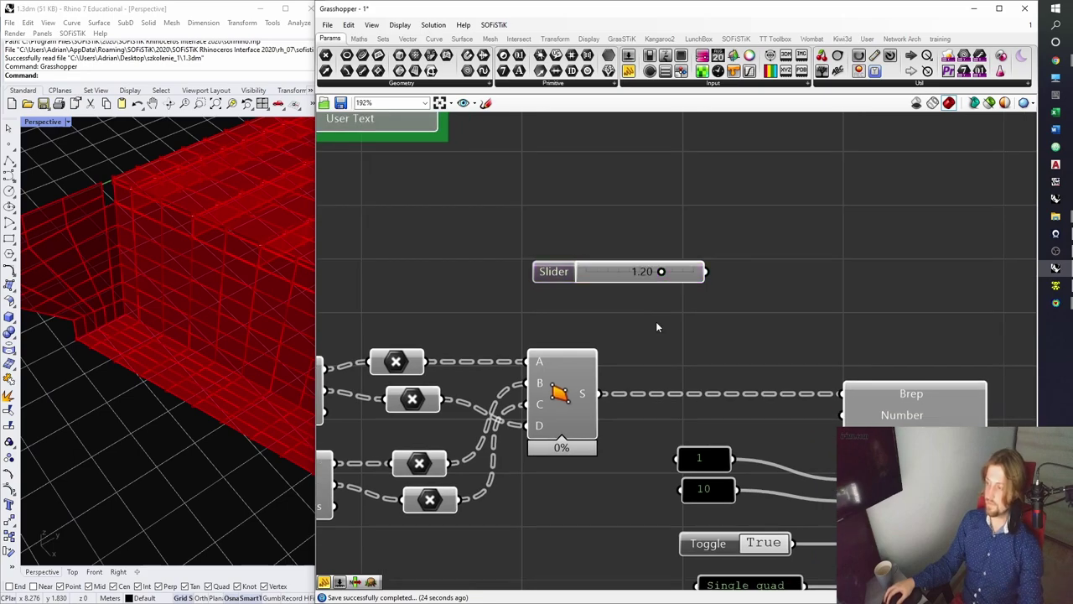
{"action": "right_click", "coordinate": [569, 274]}
{"action": "type", "text": "Foot's thickne"}
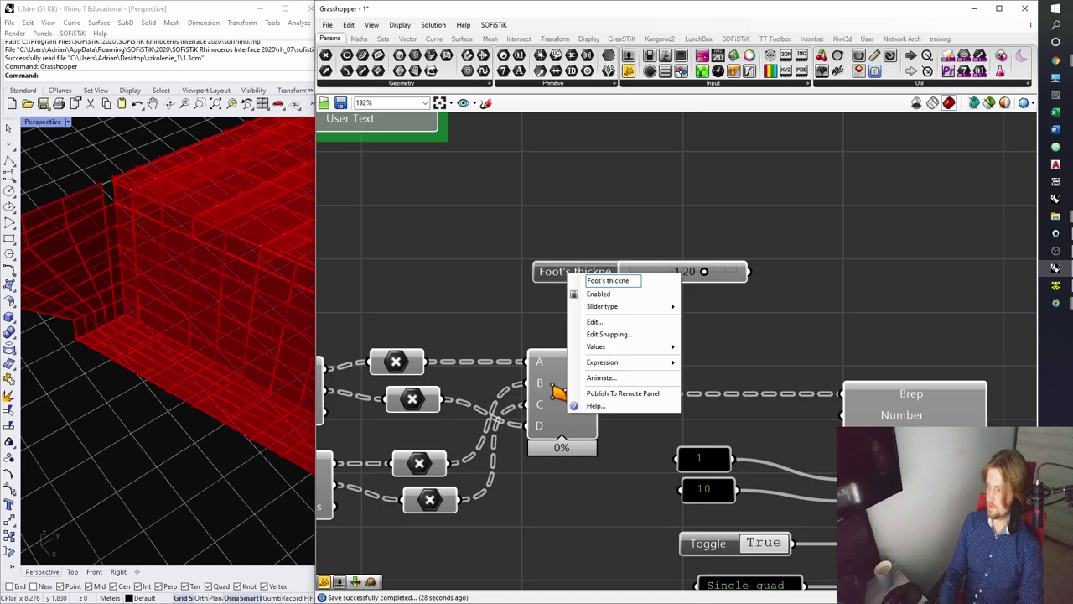
{"action": "type", "text": "ss [m]"}
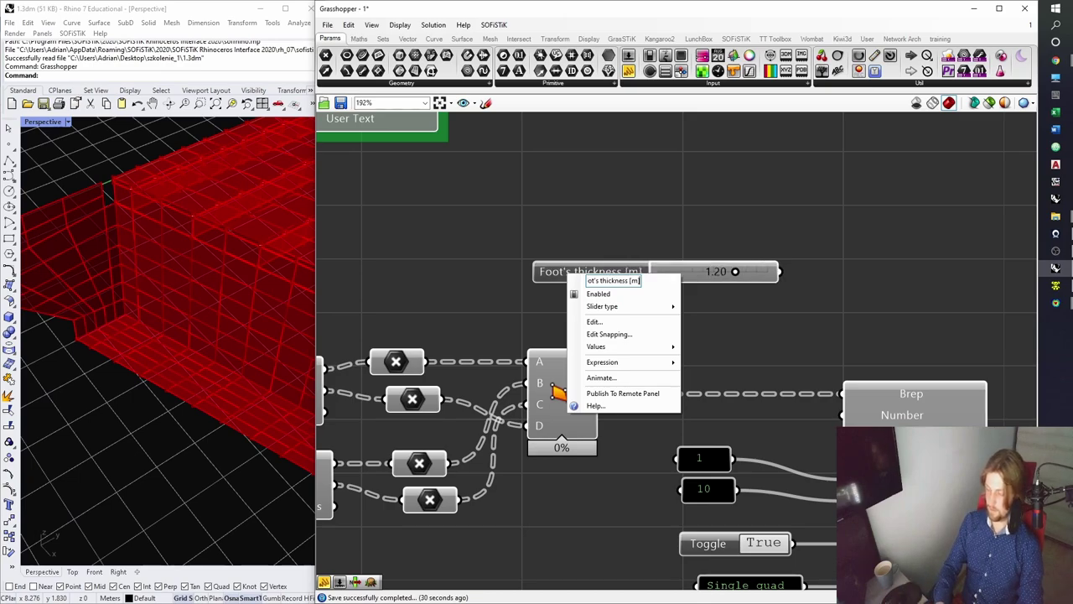
{"action": "key", "text": "Return"}
{"action": "left_click_drag", "start_coordinate": [781, 272], "coordinate": [843, 457]}
{"action": "right_click_drag", "start_coordinate": [858, 312], "coordinate": [762, 334]}
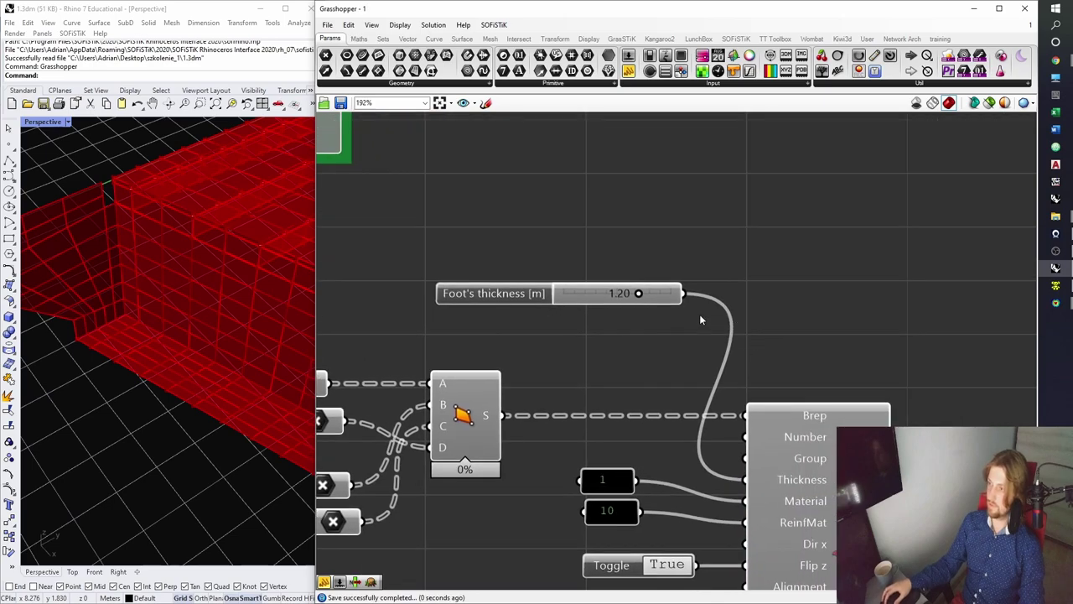
Place an Expression component above the slab's structural area and set its formula to x/2.
{"action": "left_click", "coordinate": [359, 39]}
{"action": "left_click", "coordinate": [711, 72]}
{"action": "left_click", "coordinate": [703, 185]}
{"action": "double_click", "coordinate": [703, 185]}
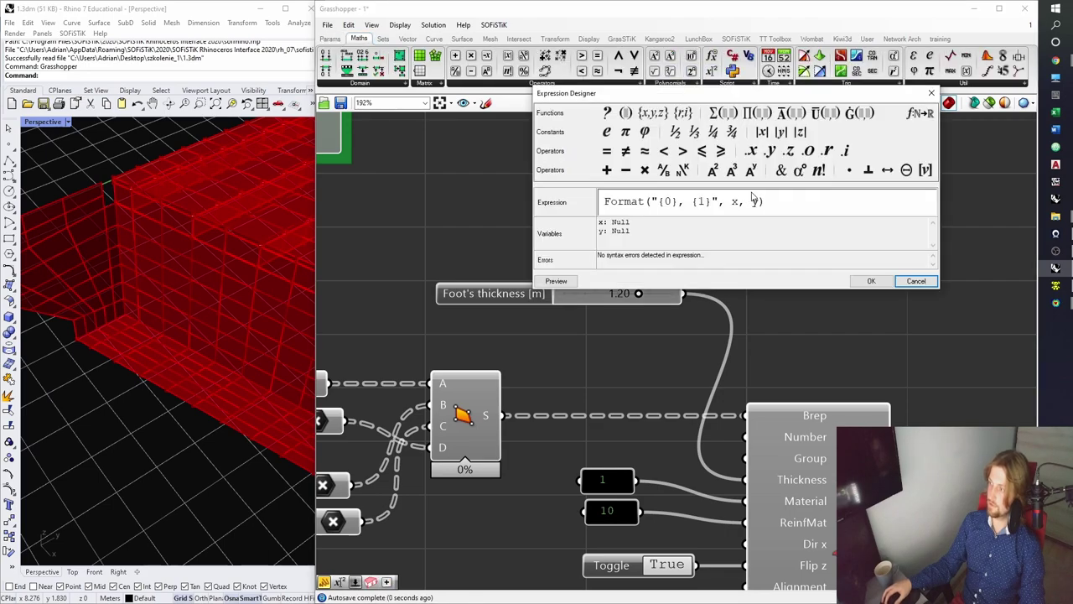
{"action": "left_click_drag", "start_coordinate": [768, 202], "coordinate": [572, 202]}
{"action": "type", "text": "x / 2"}
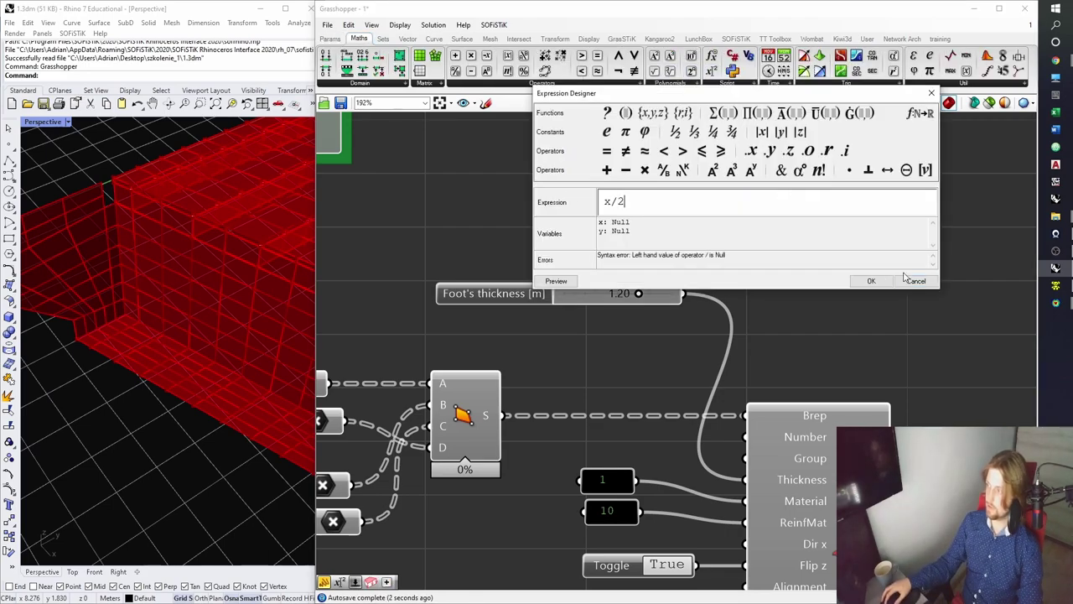
{"action": "left_click", "coordinate": [871, 281]}
Remove the expression's unused y input, feed the foot's thickness into x, and save the definition.
{"action": "scroll", "coordinate": [732, 241], "scroll_direction": "up", "scroll_amount": 3}
{"action": "left_click_drag", "start_coordinate": [732, 241], "coordinate": [781, 294]}
{"action": "scroll", "coordinate": [703, 291], "scroll_direction": "up", "scroll_amount": 5}
{"action": "left_click", "coordinate": [718, 283]}
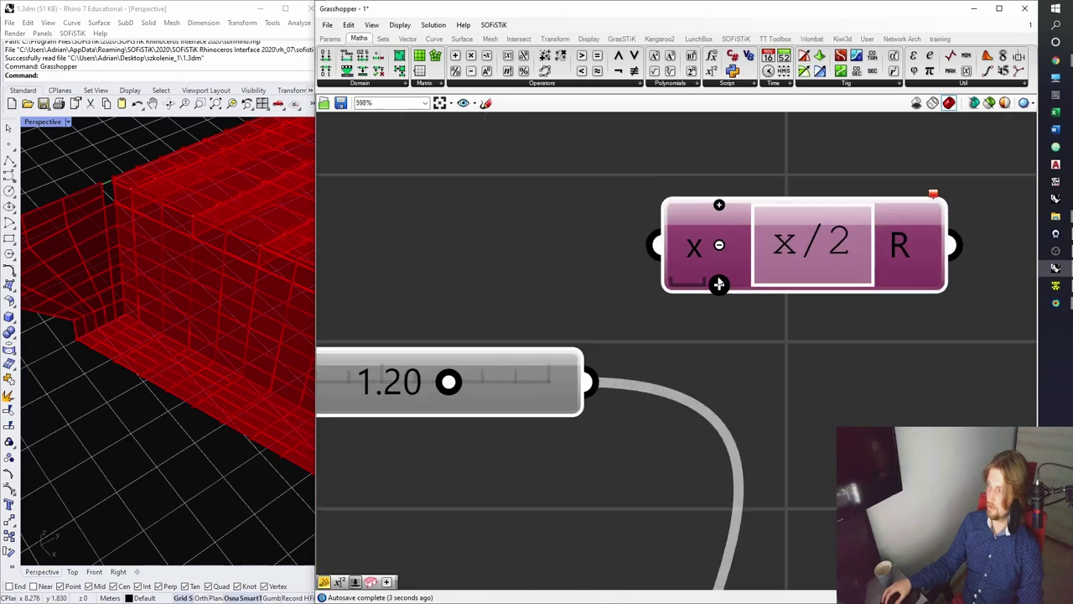
{"action": "left_click_drag", "start_coordinate": [712, 273], "coordinate": [712, 344]}
{"action": "left_click_drag", "start_coordinate": [596, 380], "coordinate": [813, 395]}
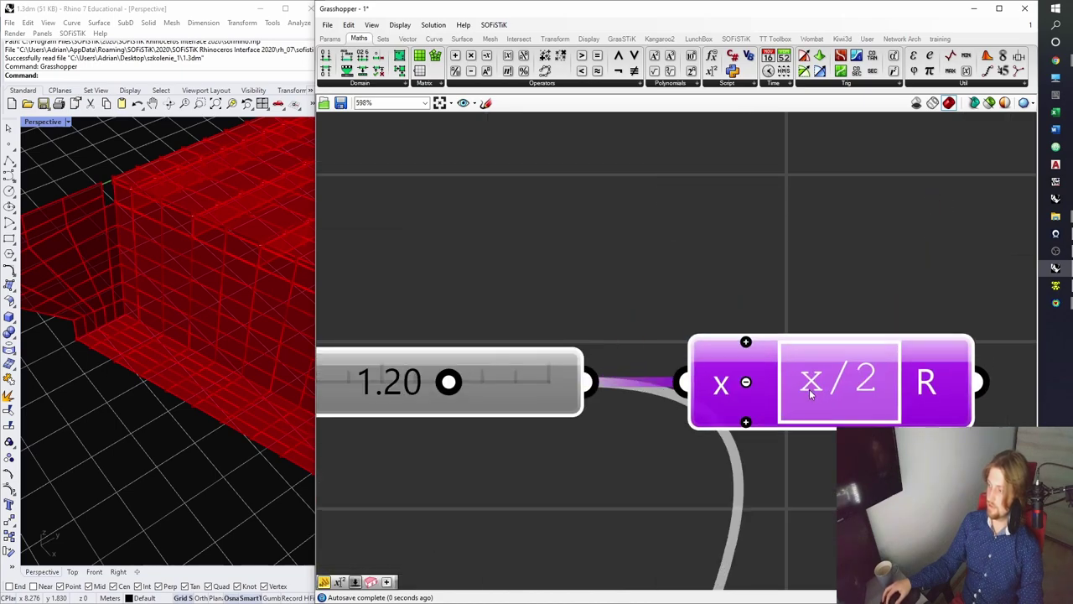
{"action": "scroll", "coordinate": [772, 277], "scroll_direction": "down", "scroll_amount": 5}
{"action": "key", "text": "ctrl+s"}
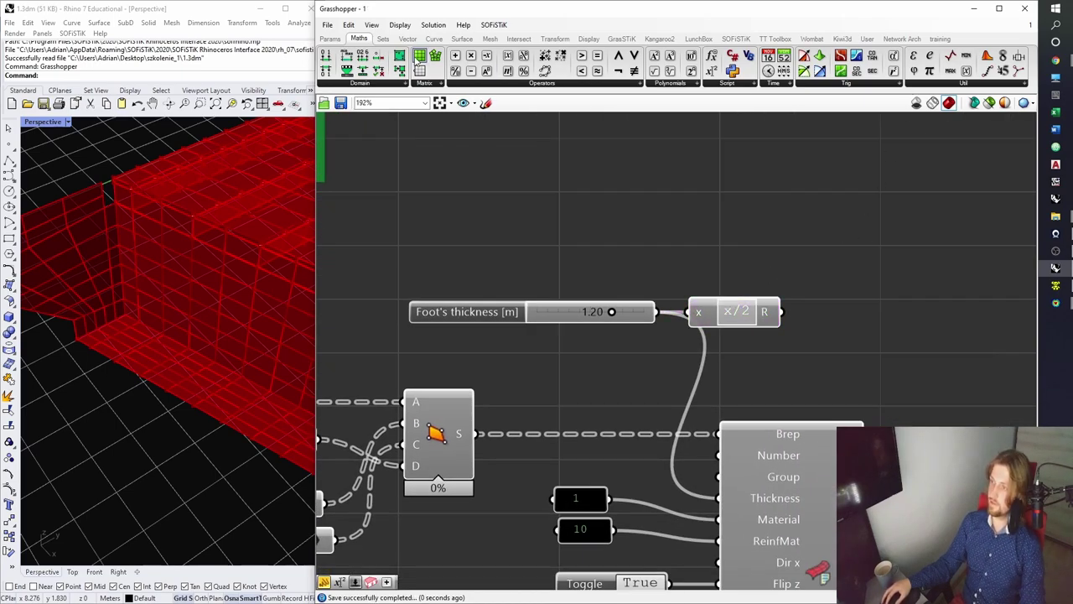
Add a Unit Z vector beside the expression and connect the halved thickness to its factor input.
{"action": "left_click", "coordinate": [408, 38]}
{"action": "left_click", "coordinate": [895, 72]}
{"action": "left_click", "coordinate": [854, 322]}
{"action": "left_click_drag", "start_coordinate": [782, 312], "coordinate": [850, 322]}
{"action": "right_click_drag", "start_coordinate": [128, 360], "coordinate": [97, 369]}
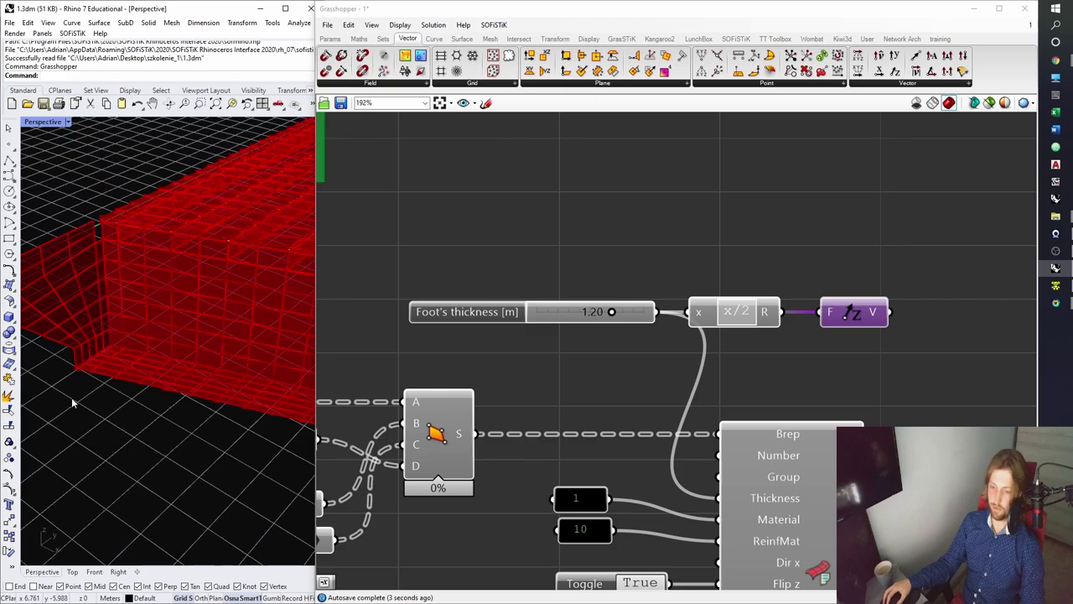
Add a Negative component below the Unit Z vector and connect the vector to its x input.
{"action": "right_click_drag", "start_coordinate": [799, 336], "coordinate": [758, 328]}
{"action": "left_click", "coordinate": [841, 345]}
{"action": "left_click", "coordinate": [359, 39]}
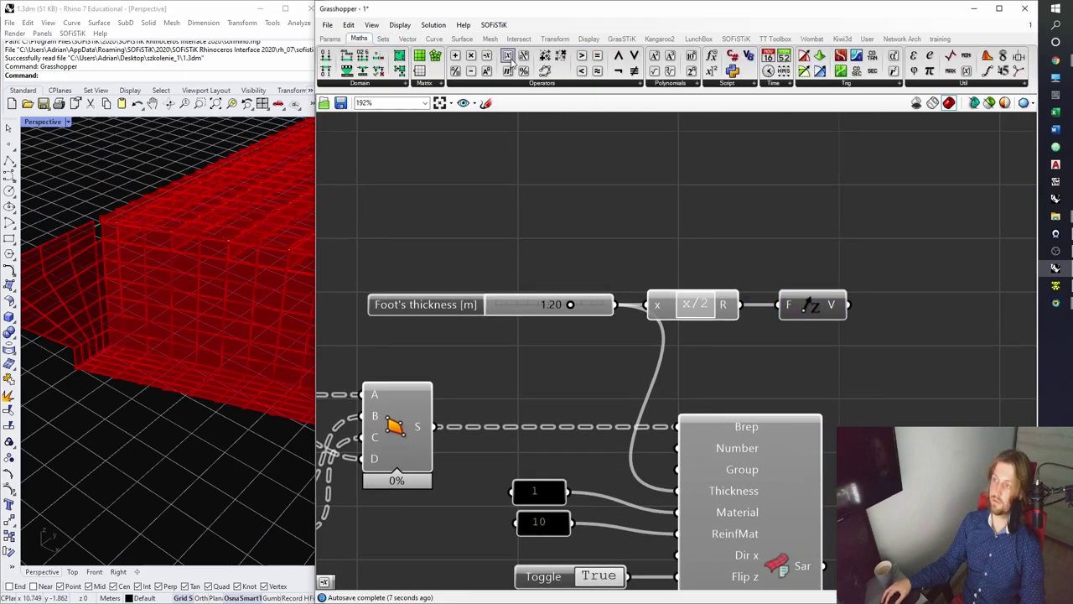
{"action": "left_click_drag", "start_coordinate": [488, 55], "coordinate": [805, 338]}
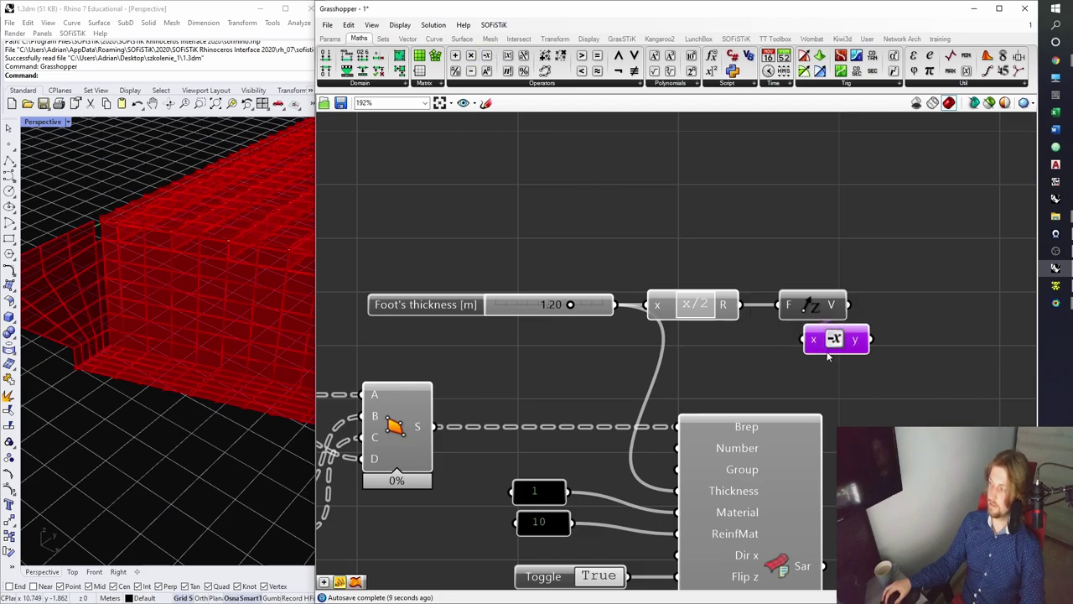
Add an Addition component near the slab's base point parameters and connect the negated vector to its B input.
{"action": "right_click_drag", "start_coordinate": [893, 359], "coordinate": [805, 278]}
{"action": "left_click_drag", "start_coordinate": [455, 55], "coordinate": [872, 288]}
{"action": "left_click_drag", "start_coordinate": [775, 268], "coordinate": [621, 263]}
{"action": "scroll", "coordinate": [859, 230], "scroll_direction": "down", "scroll_amount": 11}
{"action": "scroll", "coordinate": [611, 256], "scroll_direction": "up", "scroll_amount": 11}
Inspect the two point parameters feeding the slab grid and connect the upper one to the Addition's A input.
{"action": "left_click", "coordinate": [630, 324]}
{"action": "right_click_drag", "start_coordinate": [144, 377], "coordinate": [124, 346]}
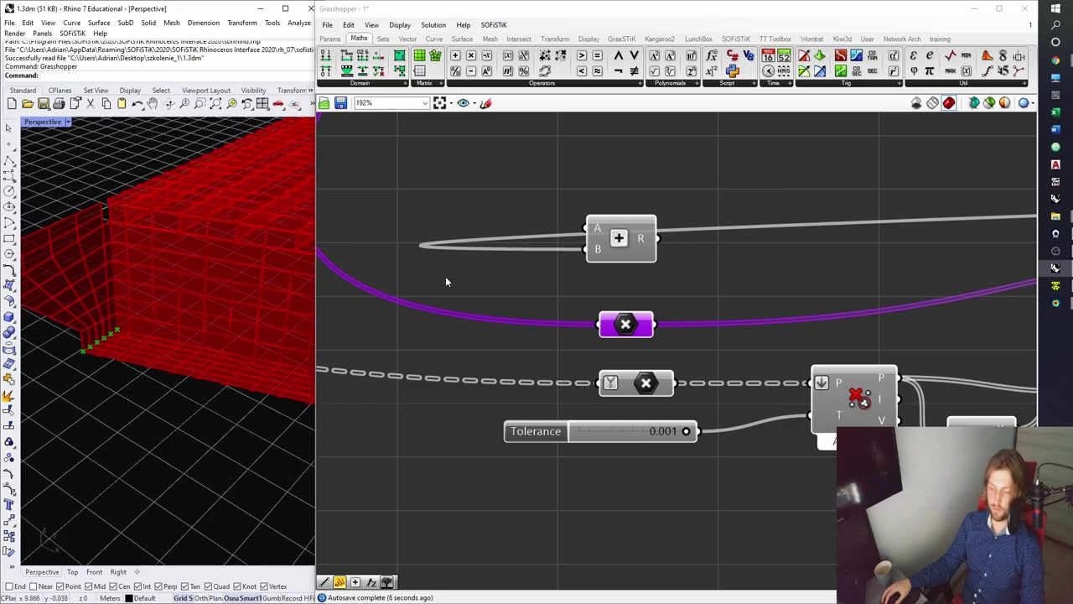
{"action": "left_click", "coordinate": [625, 379]}
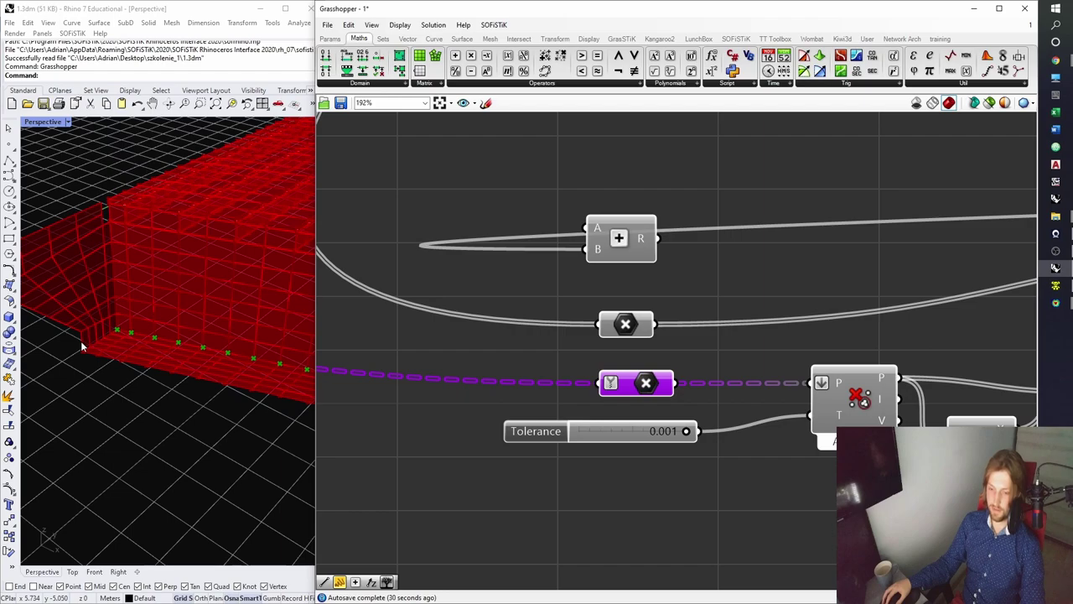
{"action": "right_click_drag", "start_coordinate": [587, 319], "coordinate": [554, 341]}
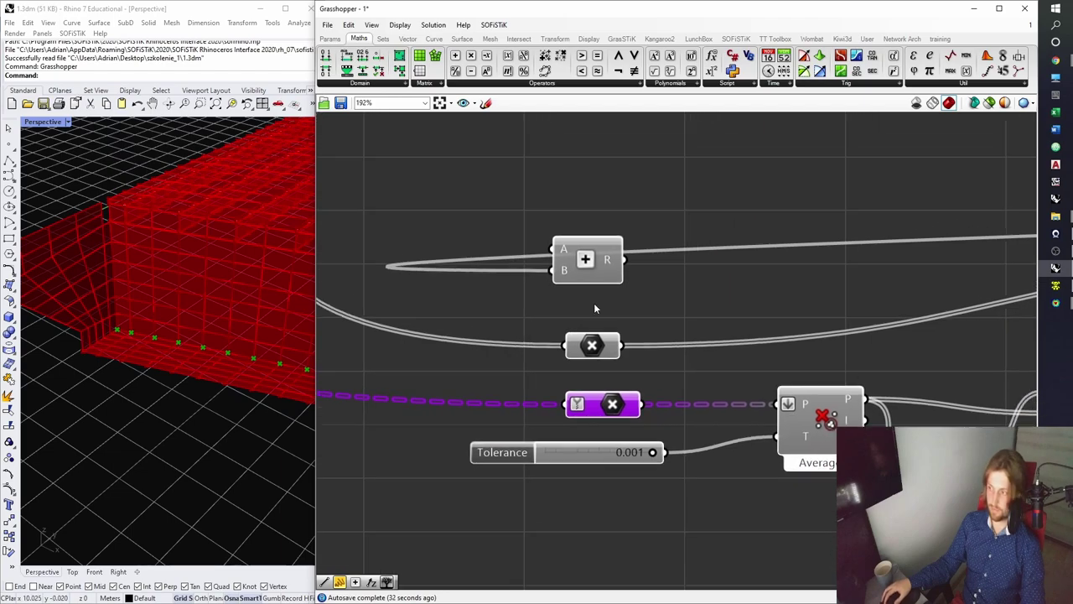
{"action": "left_click_drag", "start_coordinate": [622, 346], "coordinate": [624, 272]}
Route the Addition's result into the downstream grid wire through a temporary relay, delete the relay, and place the Addition beside the points.
{"action": "double_click", "coordinate": [679, 344]}
{"action": "scroll", "coordinate": [138, 369], "scroll_direction": "up", "scroll_amount": 6}
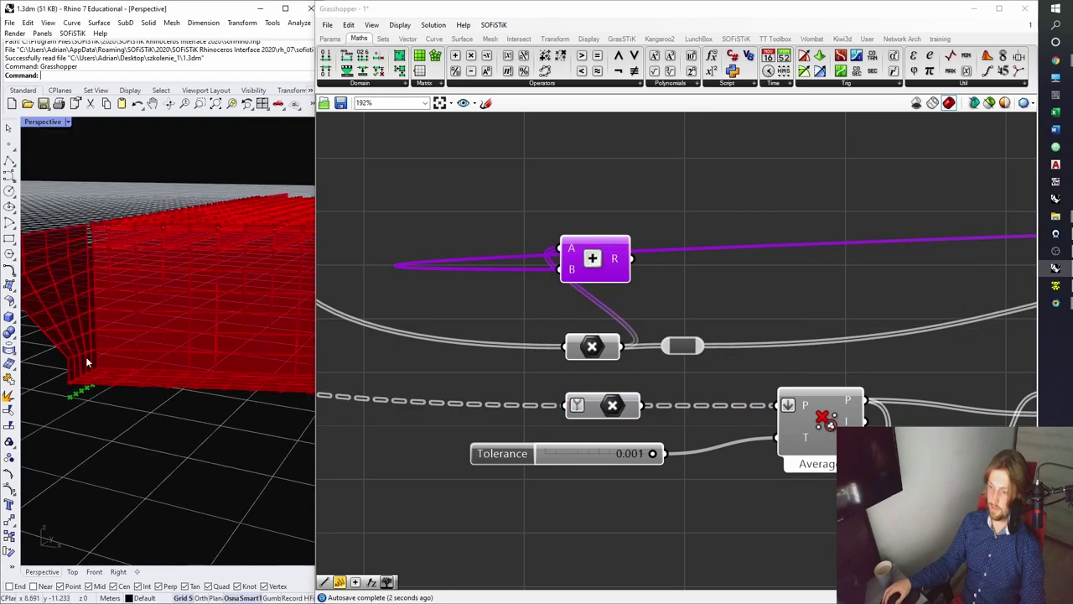
{"action": "left_click_drag", "start_coordinate": [631, 258], "coordinate": [675, 348]}
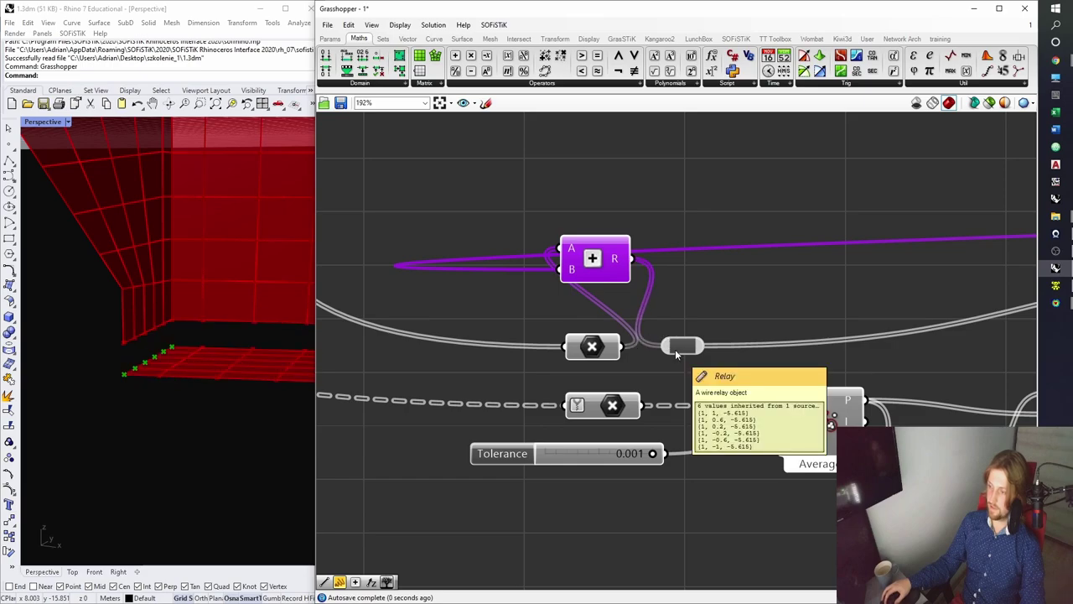
{"action": "left_click", "coordinate": [679, 345]}
{"action": "key", "text": "Delete"}
{"action": "left_click_drag", "start_coordinate": [614, 281], "coordinate": [710, 331]}
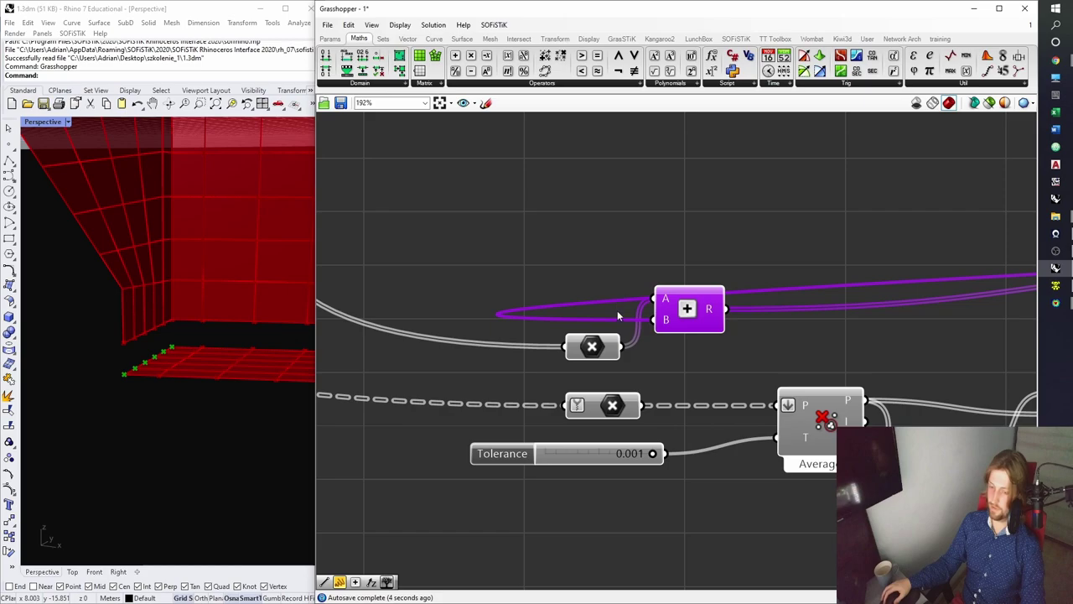
Set the wire display of the Addition's B input to hidden, align the component beside the points, and save the definition.
{"action": "scroll", "coordinate": [660, 307], "scroll_direction": "down", "scroll_amount": 2}
{"action": "right_click_drag", "start_coordinate": [661, 307], "coordinate": [572, 262]}
{"action": "left_click", "coordinate": [622, 213]}
{"action": "scroll", "coordinate": [622, 213], "scroll_direction": "down", "scroll_amount": 2}
{"action": "right_click_drag", "start_coordinate": [622, 213], "coordinate": [517, 237]}
{"action": "scroll", "coordinate": [477, 272], "scroll_direction": "up", "scroll_amount": 4}
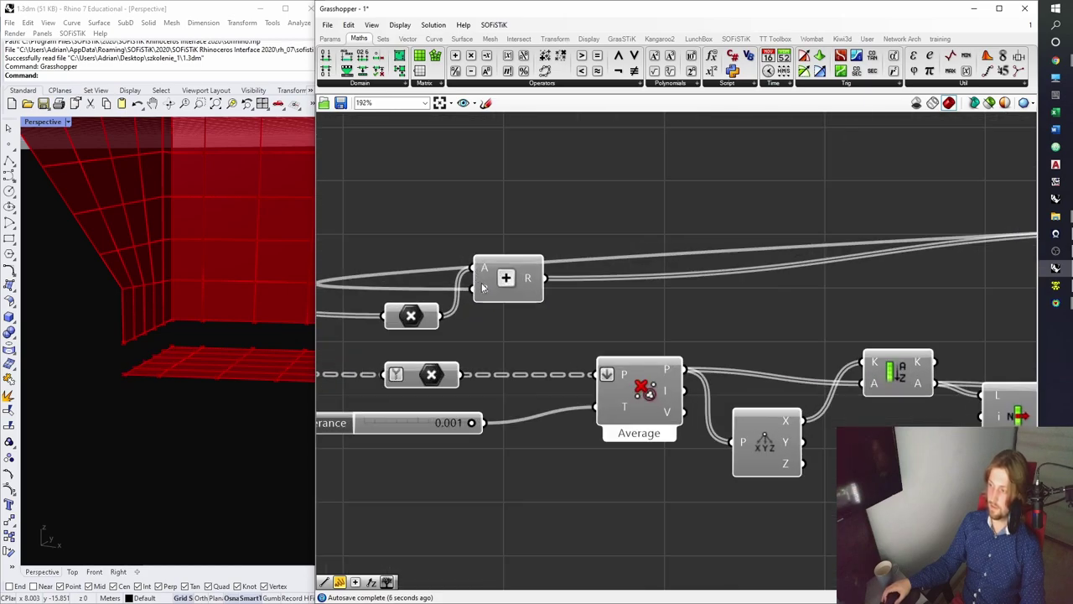
{"action": "right_click", "coordinate": [482, 287]}
{"action": "mouse_move", "coordinate": [510, 319]}
{"action": "left_click", "coordinate": [646, 344]}
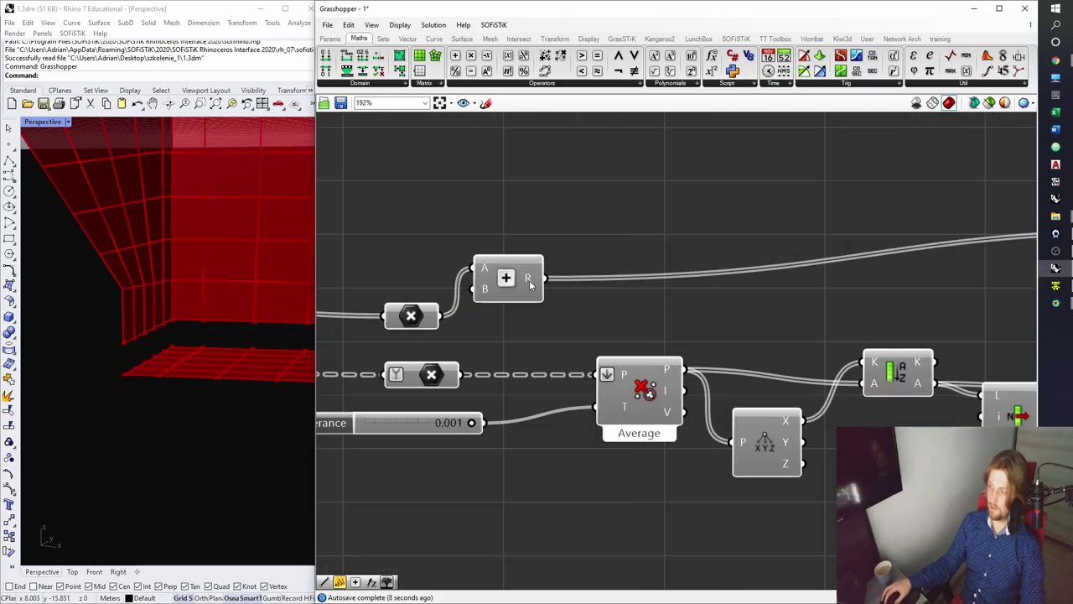
{"action": "left_click_drag", "start_coordinate": [511, 284], "coordinate": [516, 331]}
{"action": "left_click", "coordinate": [525, 256]}
{"action": "key", "text": "ctrl+s"}
{"action": "right_click_drag", "start_coordinate": [106, 316], "coordinate": [241, 333]}
{"action": "scroll", "coordinate": [491, 275], "scroll_direction": "down", "scroll_amount": 3}
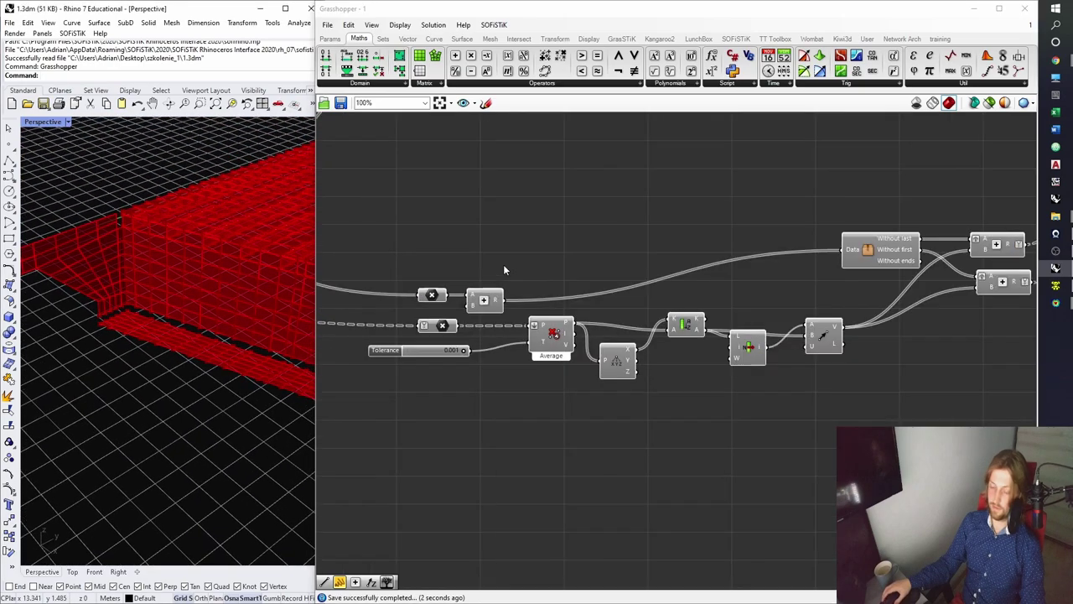
Connect the slab's structural area output to the wall area's downstream target through a temporary relay, and delete the relay.
{"action": "scroll", "coordinate": [524, 282], "scroll_direction": "down", "scroll_amount": 5}
{"action": "right_click_drag", "start_coordinate": [802, 304], "coordinate": [618, 295]}
{"action": "scroll", "coordinate": [714, 285], "scroll_direction": "up", "scroll_amount": 7}
{"action": "right_click_drag", "start_coordinate": [807, 288], "coordinate": [685, 329]}
{"action": "left_click", "coordinate": [685, 329]}
{"action": "right_click_drag", "start_coordinate": [758, 309], "coordinate": [646, 350]}
{"action": "left_click", "coordinate": [644, 364]}
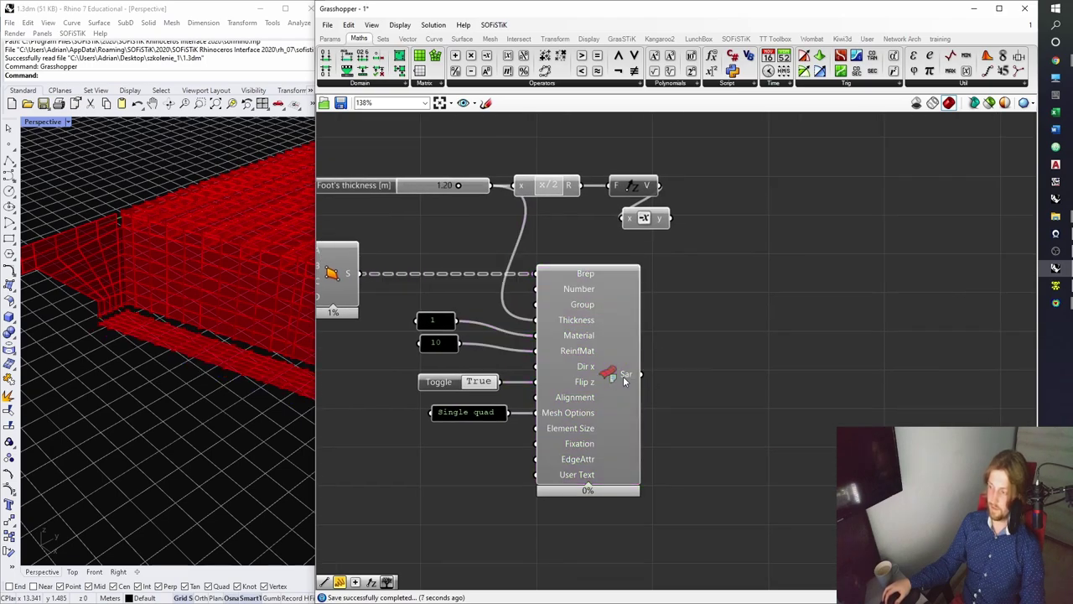
{"action": "left_click", "coordinate": [629, 372]}
{"action": "scroll", "coordinate": [628, 274], "scroll_direction": "down", "scroll_amount": 4}
{"action": "scroll", "coordinate": [486, 310], "scroll_direction": "up", "scroll_amount": 2}
{"action": "left_click", "coordinate": [468, 297]}
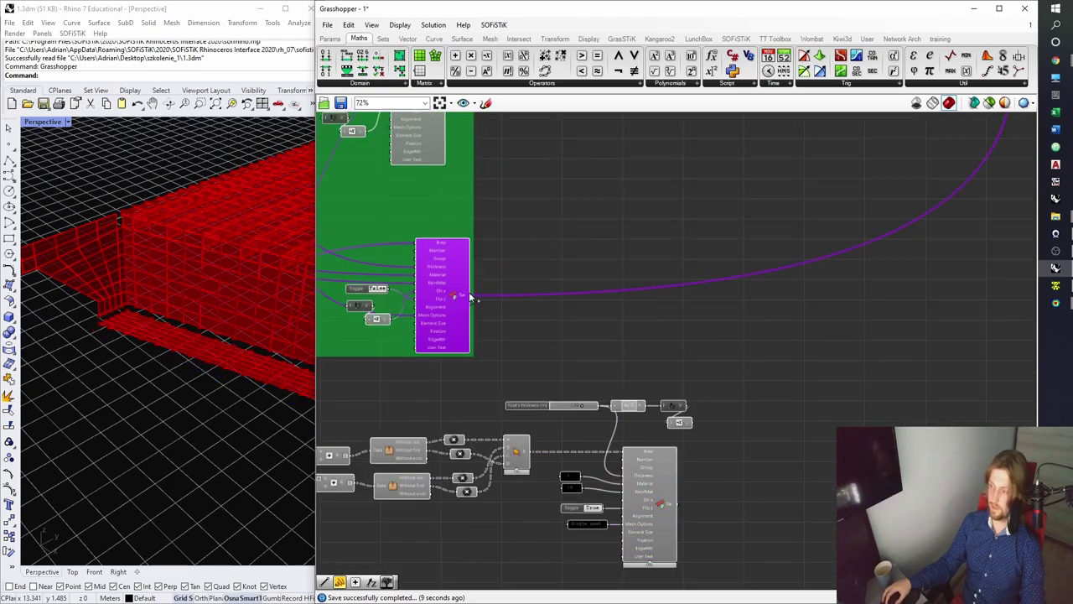
{"action": "double_click", "coordinate": [487, 296]}
{"action": "left_click_drag", "start_coordinate": [495, 299], "coordinate": [712, 481]}
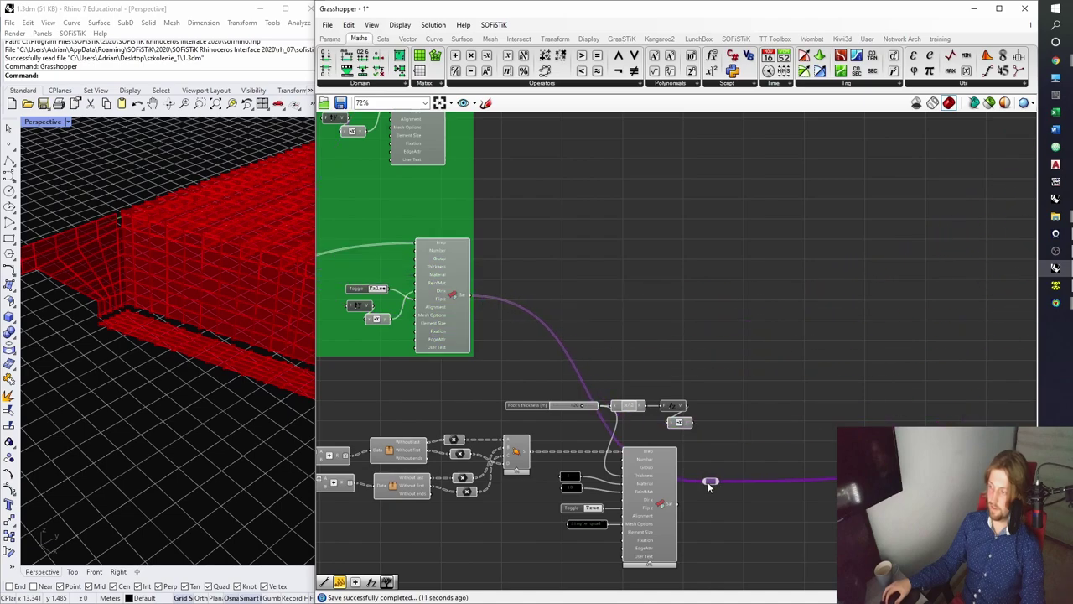
{"action": "scroll", "coordinate": [704, 487], "scroll_direction": "up", "scroll_amount": 2}
{"action": "key", "text": "Delete"}
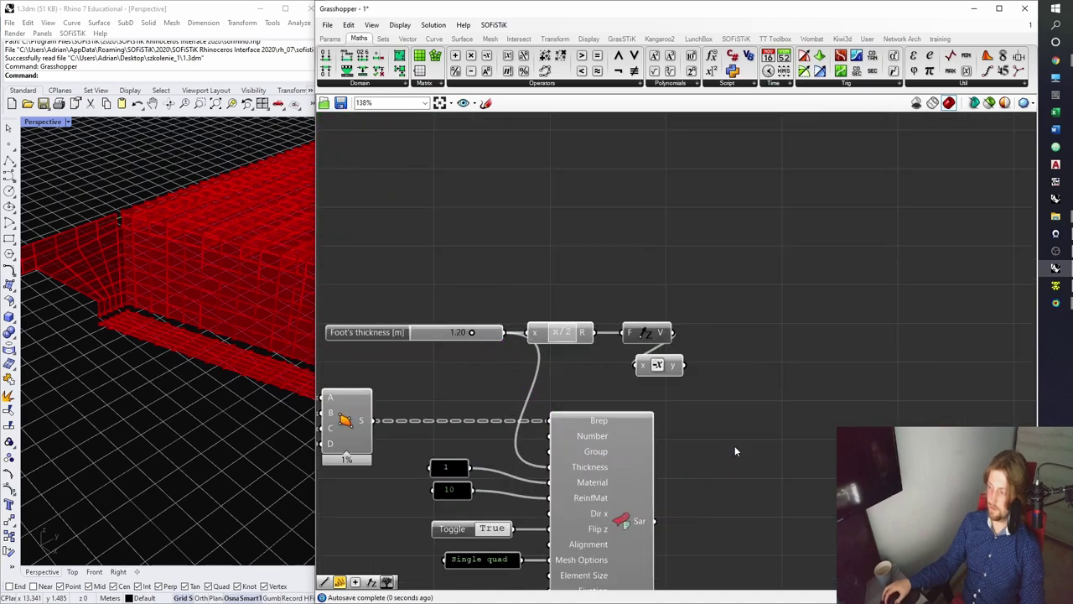
Flatten the Brep input of the slab's structural area and check the slab's preview with its local axes.
{"action": "right_click", "coordinate": [587, 420]}
{"action": "left_click", "coordinate": [614, 477]}
{"action": "right_click_drag", "start_coordinate": [634, 442], "coordinate": [660, 310]}
{"action": "left_click", "coordinate": [606, 287]}
{"action": "left_click_drag", "start_coordinate": [647, 344], "coordinate": [660, 345]}
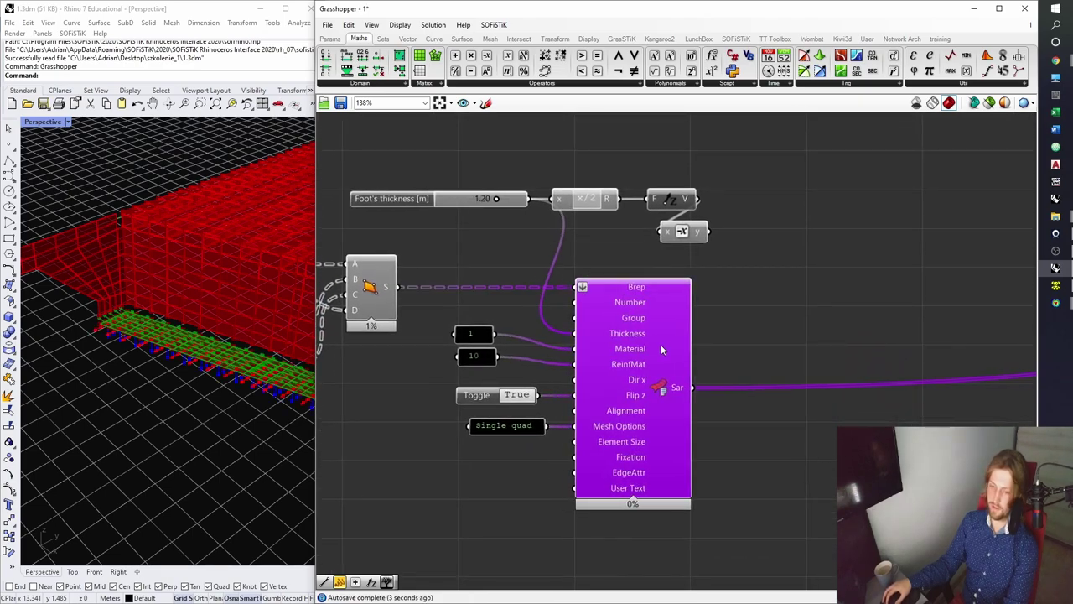
{"action": "left_click", "coordinate": [775, 342]}
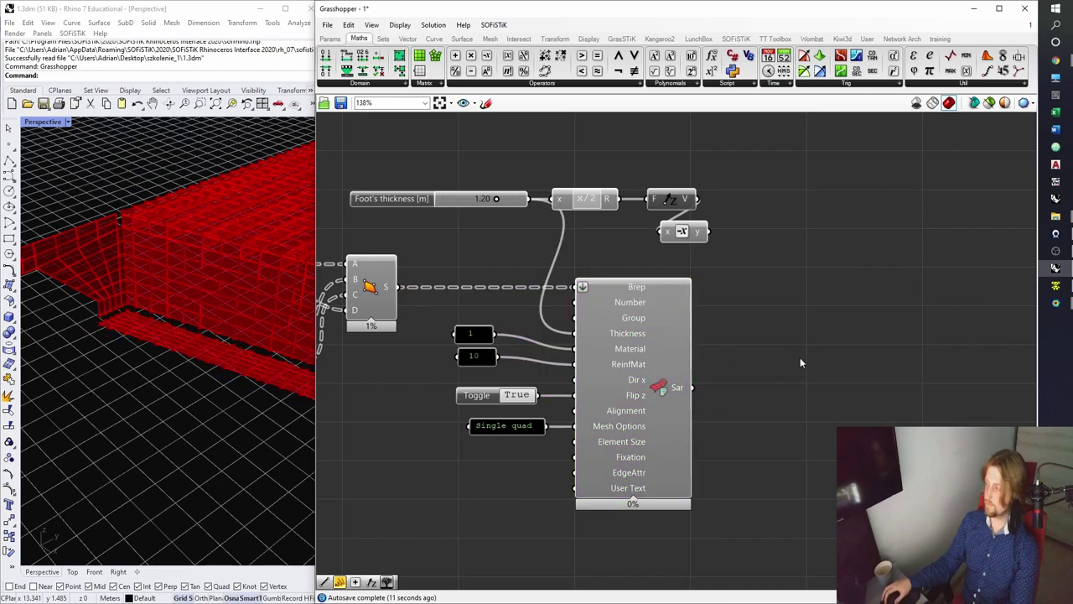
Switch to SOFiSTiK Text Editor, reload the externally changed 1.dat, and run its calculation.
{"action": "left_click", "coordinate": [1056, 286]}
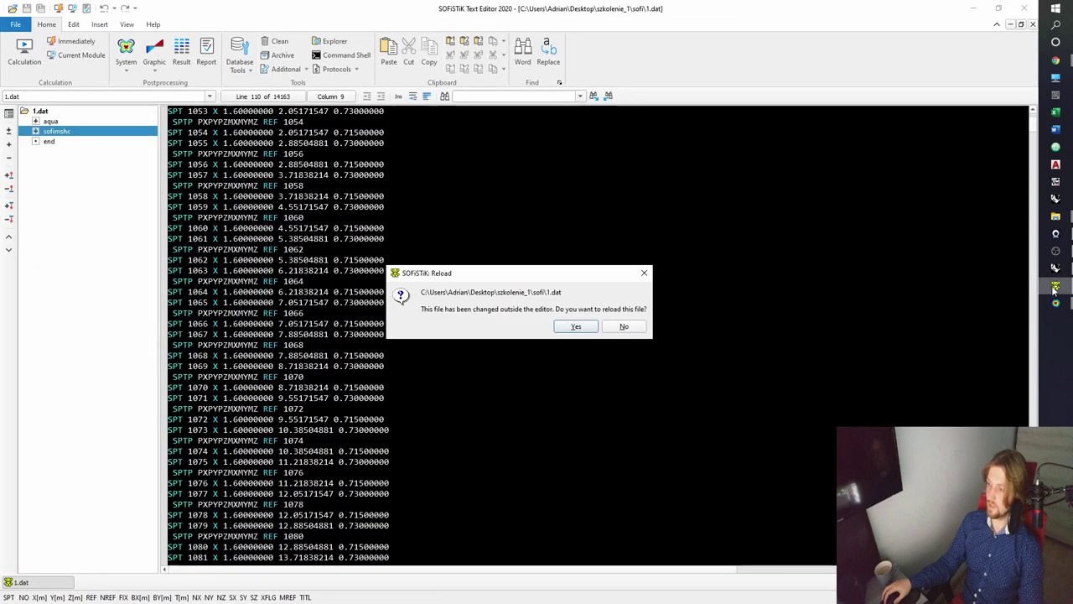
{"action": "left_click", "coordinate": [577, 327]}
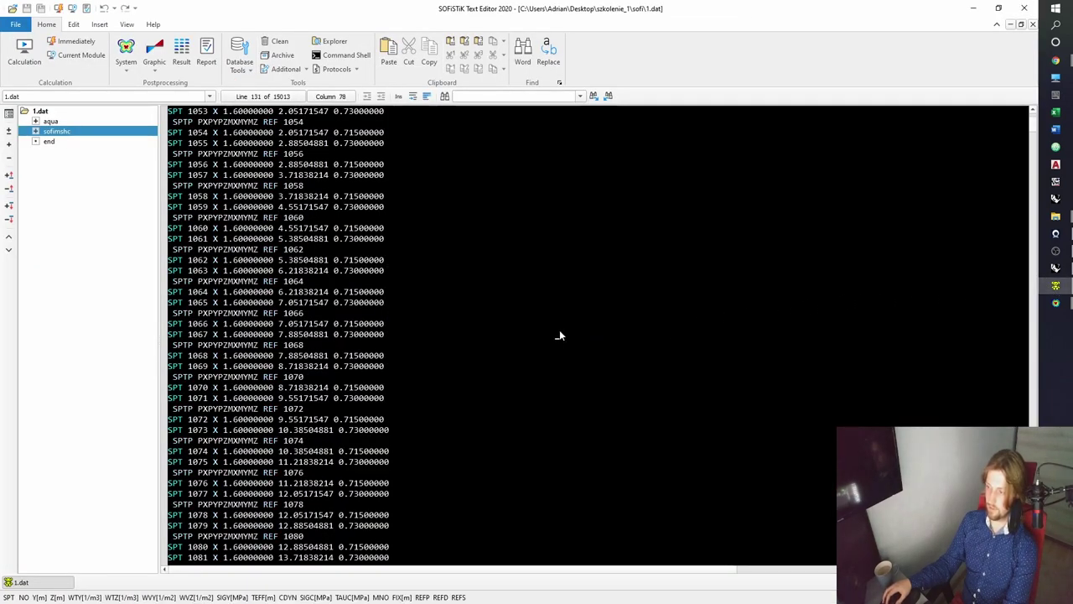
{"action": "key", "text": "F5"}
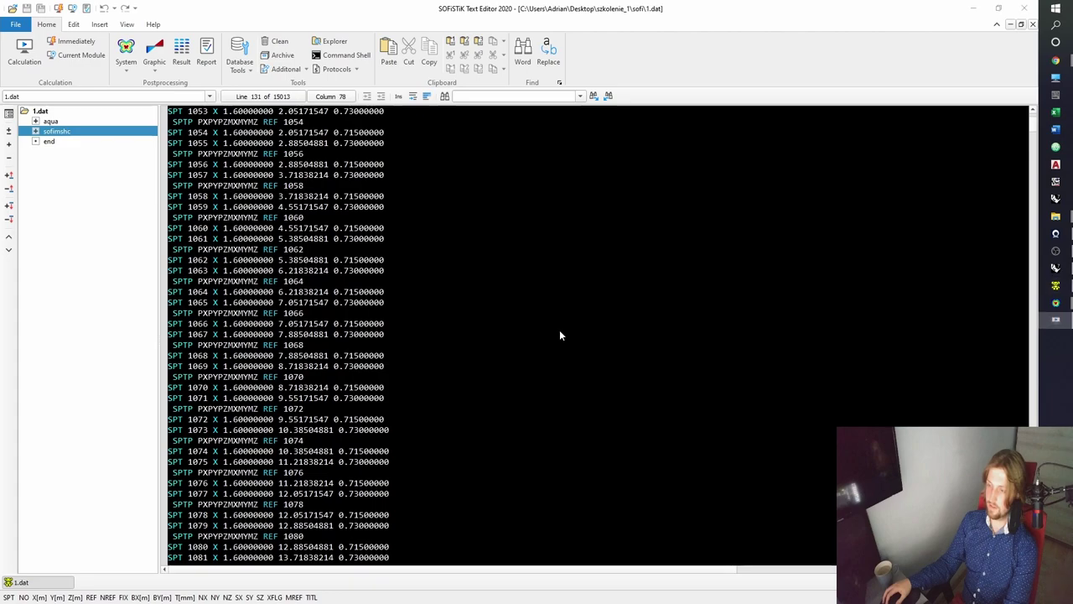
{"action": "left_click_drag", "start_coordinate": [612, 93], "coordinate": [677, 74]}
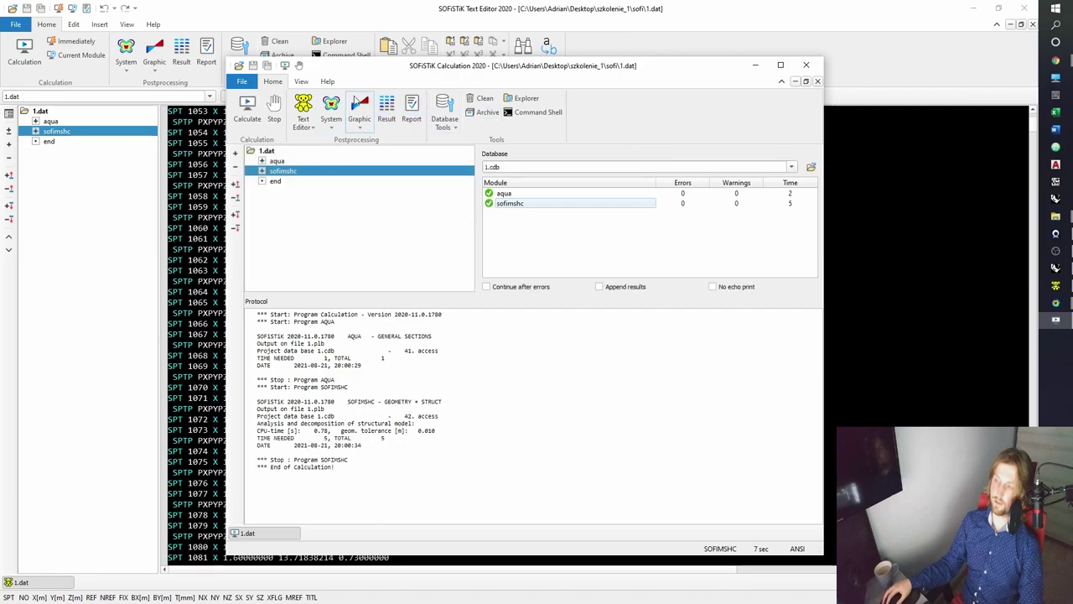
Open the calculated model in System Visualization and examine the foundation slab's thickness where it meets the abutment and wing walls.
{"action": "left_click", "coordinate": [489, 113]}
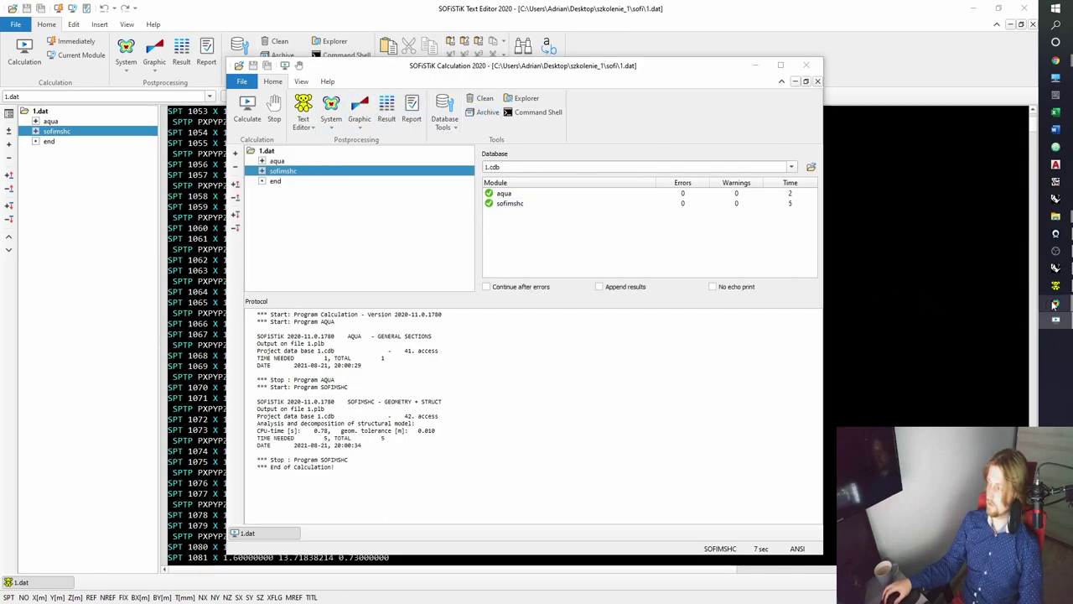
{"action": "left_click_drag", "start_coordinate": [1072, 244], "coordinate": [614, 2]}
{"action": "left_click_drag", "start_coordinate": [618, 304], "coordinate": [604, 372]}
{"action": "scroll", "coordinate": [446, 372], "scroll_direction": "up", "scroll_amount": 2}
{"action": "scroll", "coordinate": [445, 377], "scroll_direction": "up", "scroll_amount": 8}
{"action": "left_click_drag", "start_coordinate": [564, 332], "coordinate": [554, 352]}
{"action": "left_click", "coordinate": [622, 55]}
{"action": "left_click_drag", "start_coordinate": [518, 310], "coordinate": [552, 342]}
{"action": "left_click_drag", "start_coordinate": [688, 389], "coordinate": [676, 357]}
{"action": "scroll", "coordinate": [805, 384], "scroll_direction": "up", "scroll_amount": 5}
{"action": "middle_click_drag", "start_coordinate": [808, 383], "coordinate": [719, 377]}
{"action": "left_click_drag", "start_coordinate": [718, 376], "coordinate": [724, 340]}
{"action": "middle_click_drag", "start_coordinate": [753, 317], "coordinate": [710, 334]}
{"action": "scroll", "coordinate": [707, 334], "scroll_direction": "up", "scroll_amount": 3}
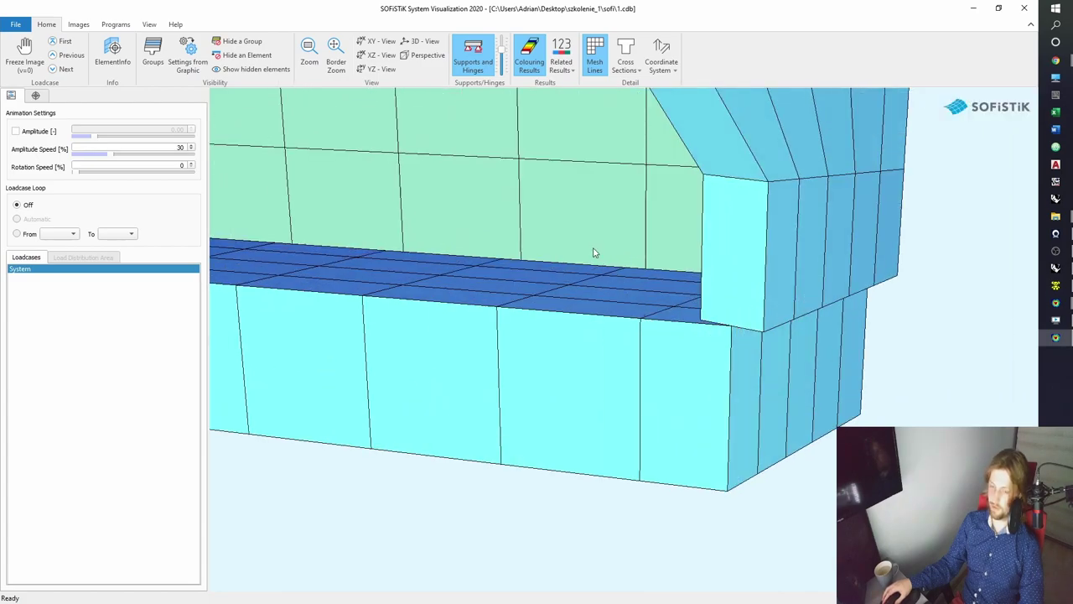
Examine the foundation slab's side edges beneath both wing walls, and minimize the SOFiSTiK windows to return to Grasshopper.
{"action": "left_click_drag", "start_coordinate": [562, 273], "coordinate": [571, 299]}
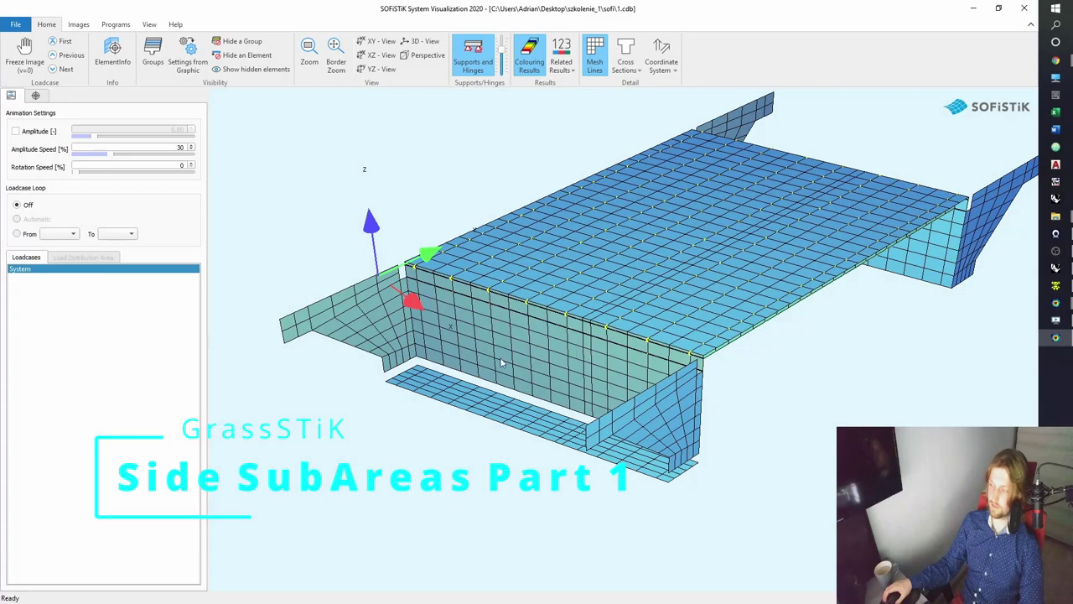
{"action": "scroll", "coordinate": [499, 352], "scroll_direction": "up", "scroll_amount": 2}
{"action": "scroll", "coordinate": [492, 344], "scroll_direction": "up", "scroll_amount": 3}
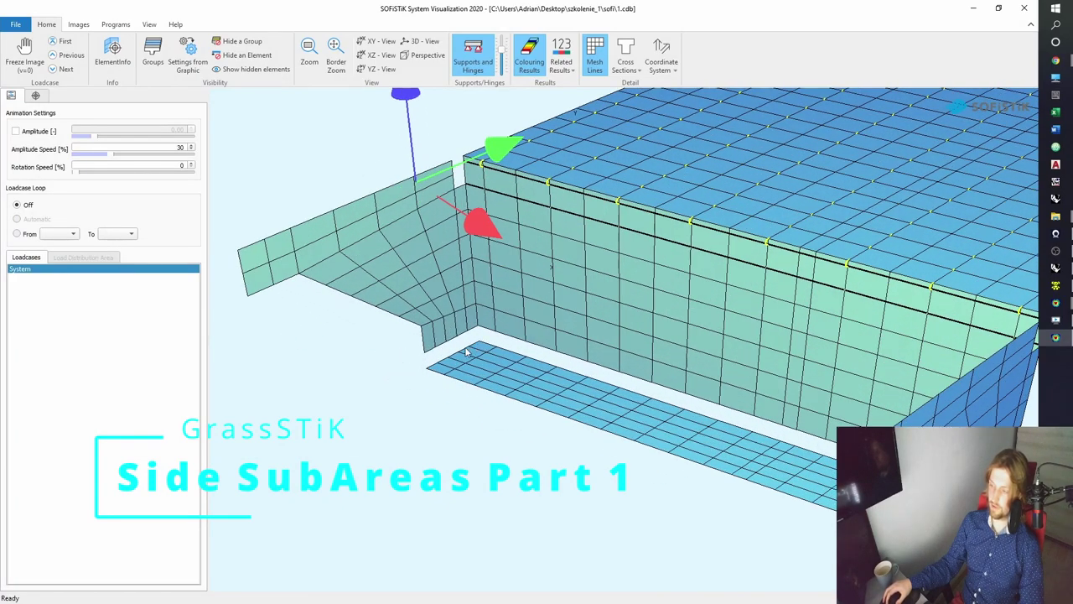
{"action": "left_click_drag", "start_coordinate": [448, 325], "coordinate": [417, 377]}
{"action": "left_click_drag", "start_coordinate": [446, 344], "coordinate": [748, 470]}
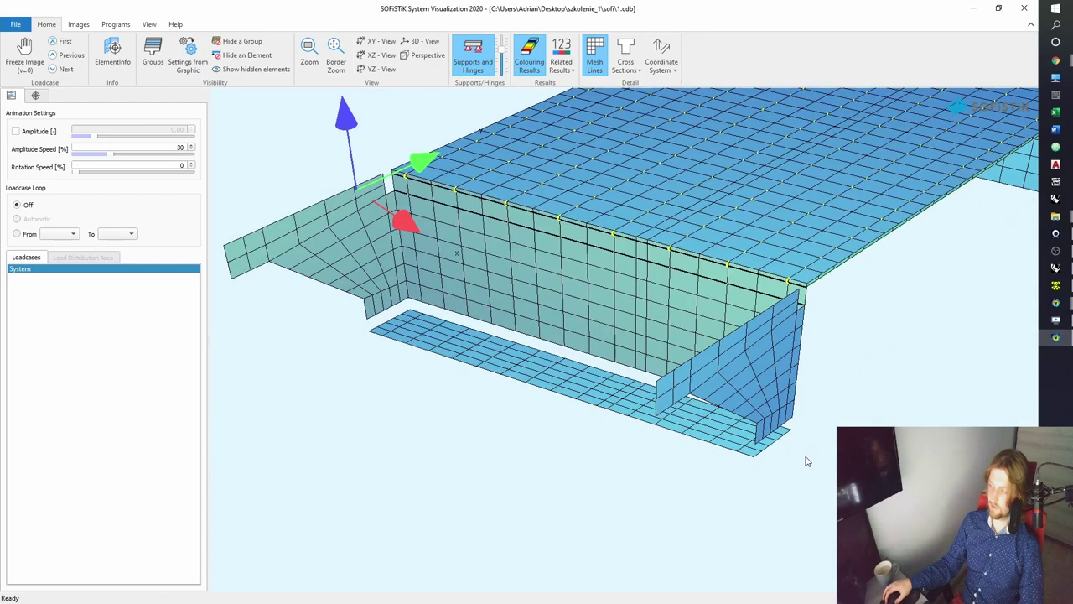
{"action": "left_click", "coordinate": [972, 8]}
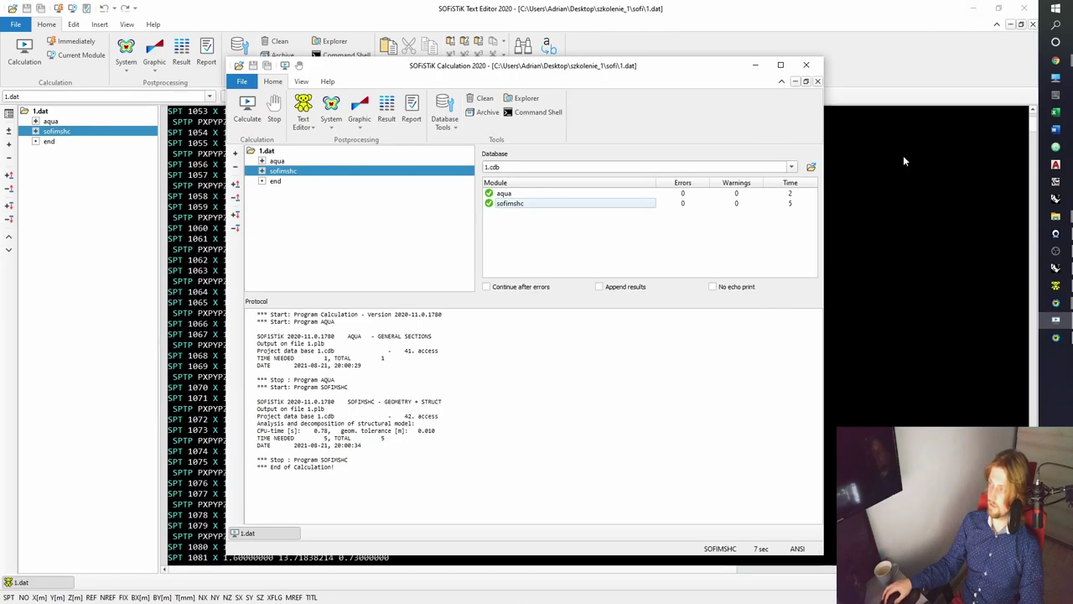
{"action": "left_click", "coordinate": [973, 8]}
Trace the slab definition back to its first Addition component and examine the edge points it produces in the viewport.
{"action": "scroll", "coordinate": [815, 290], "scroll_direction": "down", "scroll_amount": 8}
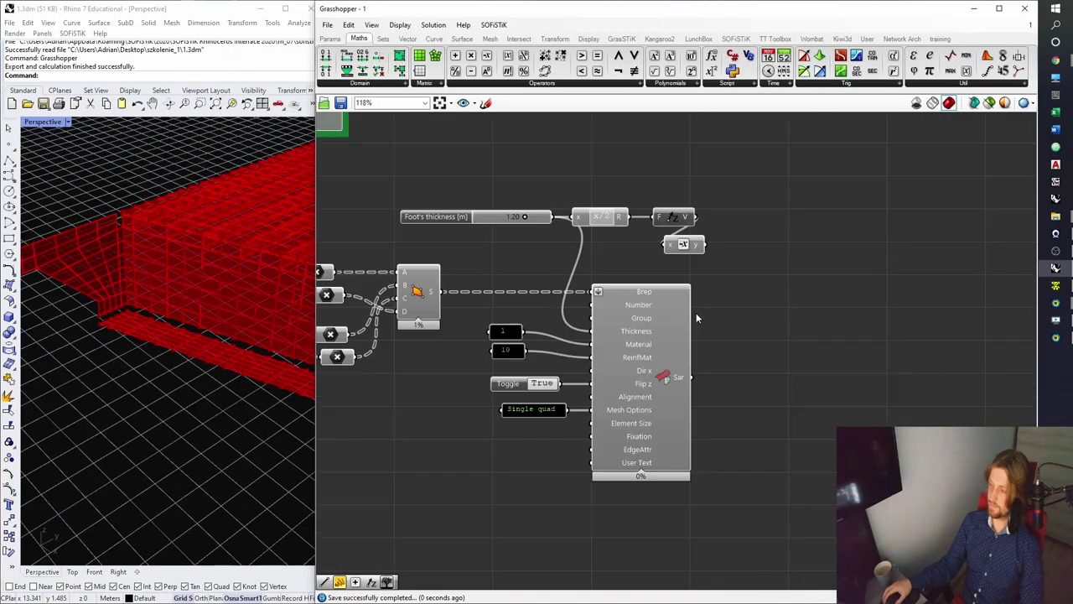
{"action": "left_click_drag", "start_coordinate": [921, 391], "coordinate": [484, 269]}
{"action": "left_click_drag", "start_coordinate": [685, 305], "coordinate": [620, 369]}
{"action": "left_click", "coordinate": [602, 300]}
{"action": "right_click_drag", "start_coordinate": [609, 304], "coordinate": [618, 240]}
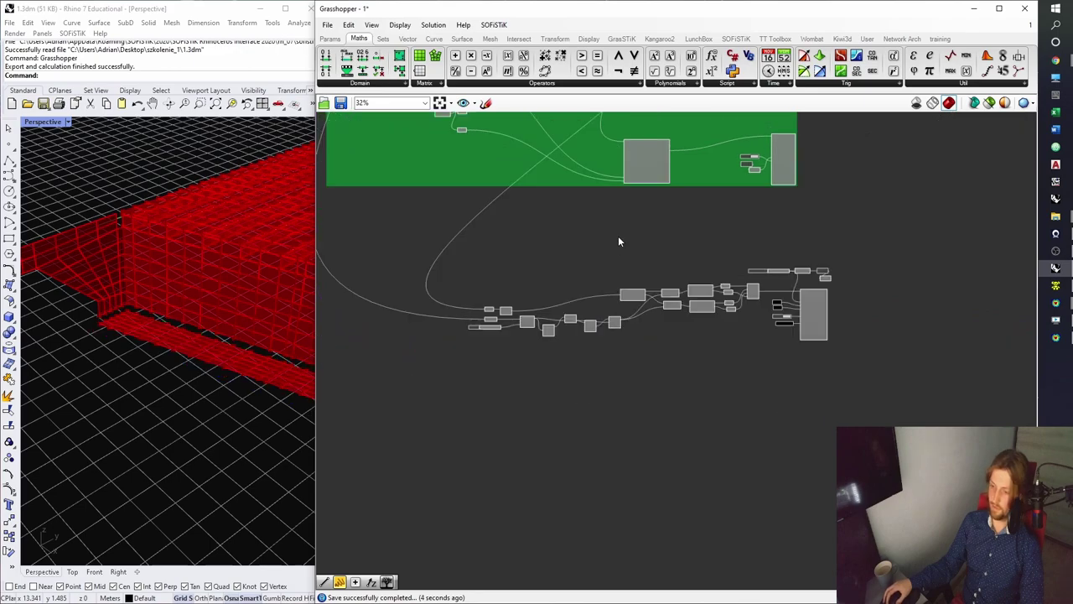
{"action": "scroll", "coordinate": [482, 306], "scroll_direction": "up", "scroll_amount": 5}
{"action": "left_click", "coordinate": [528, 308]}
{"action": "right_click_drag", "start_coordinate": [525, 330], "coordinate": [523, 279]}
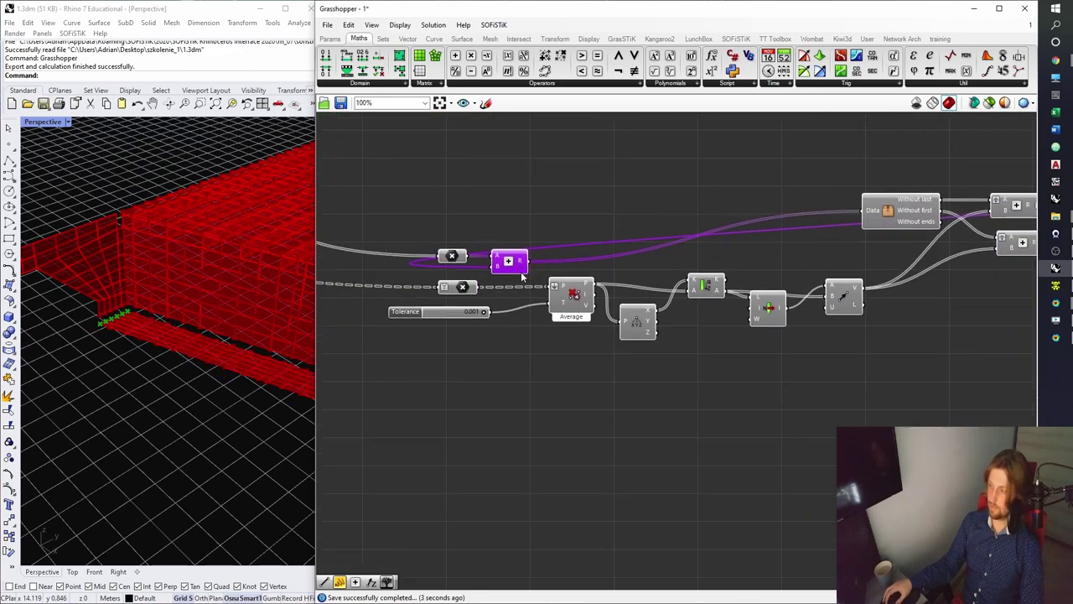
{"action": "right_click_drag", "start_coordinate": [130, 328], "coordinate": [148, 306]}
{"action": "right_click_drag", "start_coordinate": [557, 346], "coordinate": [506, 366]}
{"action": "left_click", "coordinate": [505, 365]}
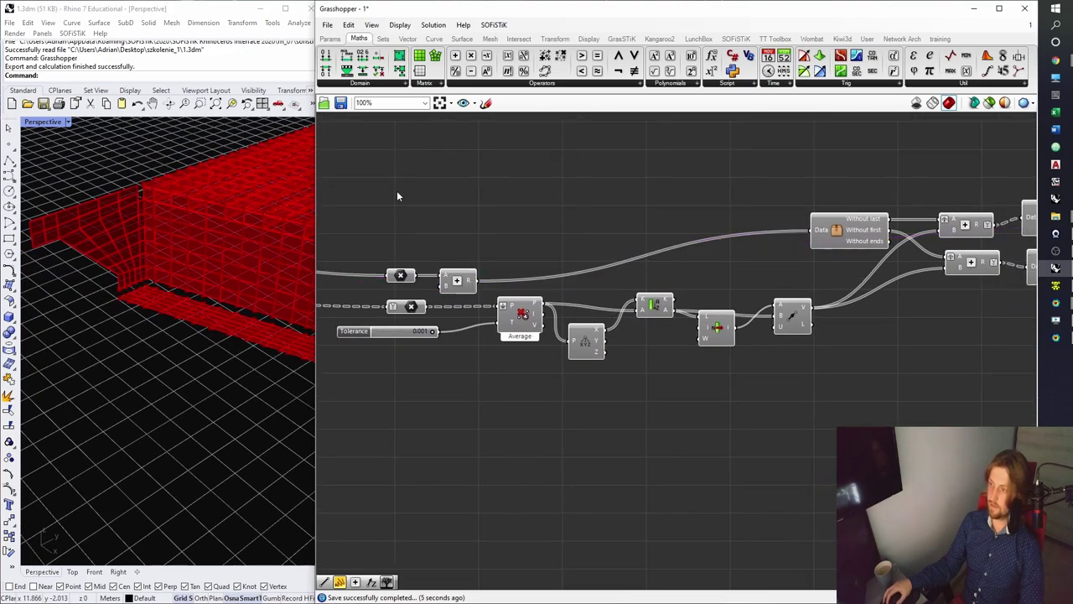
Place a Point parameter below the slab definition and connect the first Addition's R output to it.
{"action": "left_click", "coordinate": [330, 39]}
{"action": "left_click_drag", "start_coordinate": [325, 55], "coordinate": [469, 443]}
{"action": "left_click_drag", "start_coordinate": [476, 282], "coordinate": [457, 442]}
{"action": "left_click", "coordinate": [469, 443]}
{"action": "right_click_drag", "start_coordinate": [158, 383], "coordinate": [157, 361]}
{"action": "scroll", "coordinate": [132, 329], "scroll_direction": "up", "scroll_amount": 5}
{"action": "right_click_drag", "start_coordinate": [181, 325], "coordinate": [135, 301], "text": "shift"}
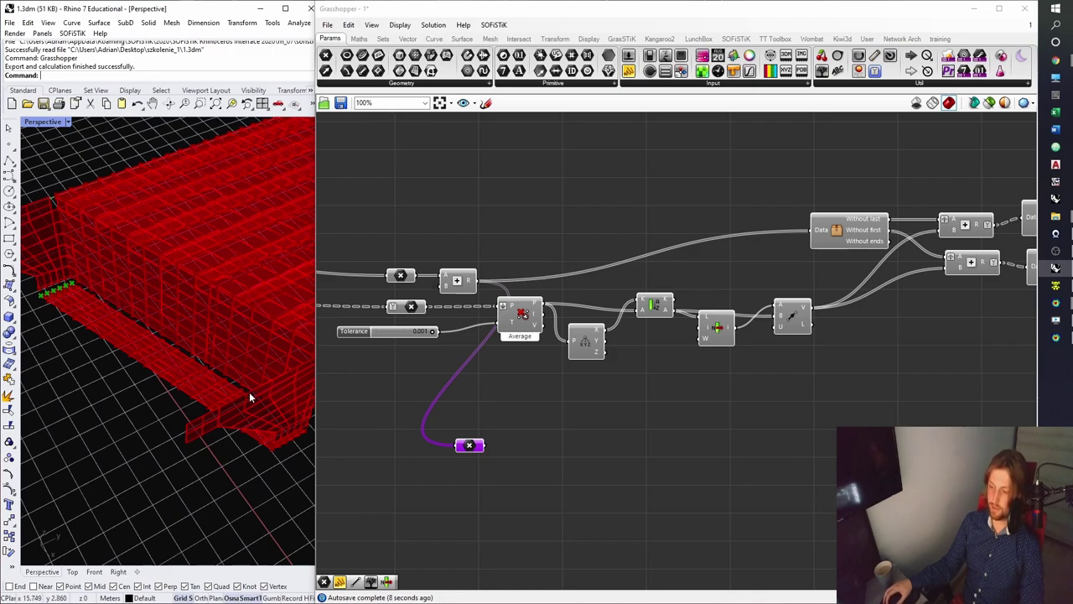
{"action": "right_click_drag", "start_coordinate": [249, 391], "coordinate": [243, 372]}
Add a List Item component beside Vector 2Pt and connect the vector output V to its L input.
{"action": "right_click_drag", "start_coordinate": [824, 344], "coordinate": [627, 312]}
{"action": "left_click", "coordinate": [610, 330]}
{"action": "scroll", "coordinate": [627, 311], "scroll_direction": "up", "scroll_amount": 1}
{"action": "scroll", "coordinate": [472, 299], "scroll_direction": "down", "scroll_amount": 1}
{"action": "right_click_drag", "start_coordinate": [170, 324], "coordinate": [170, 323], "text": "shift"}
{"action": "scroll", "coordinate": [156, 284], "scroll_direction": "up", "scroll_amount": 8}
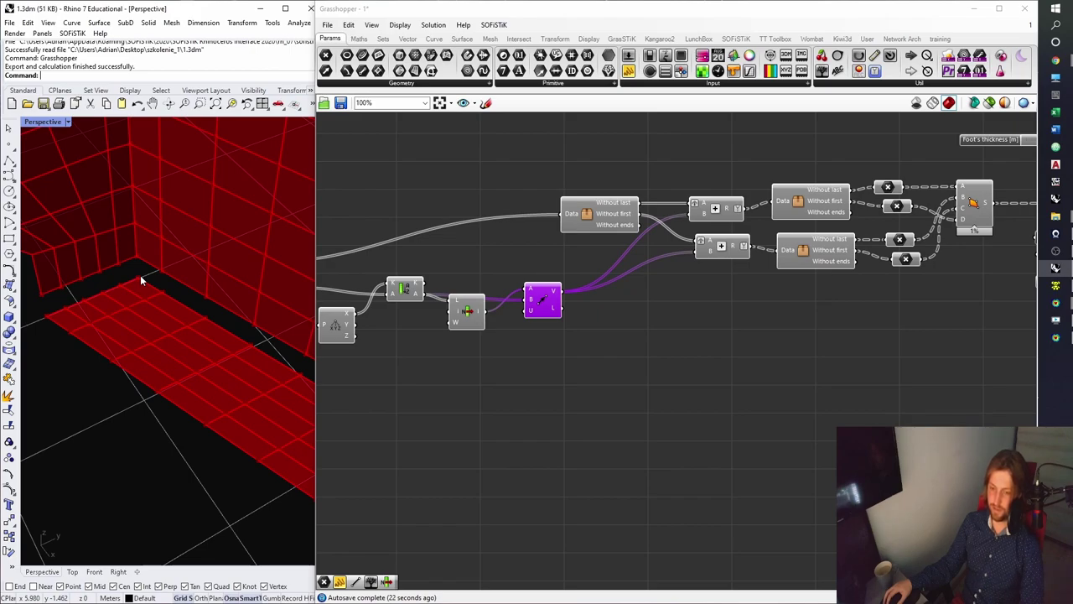
{"action": "left_click", "coordinate": [577, 360]}
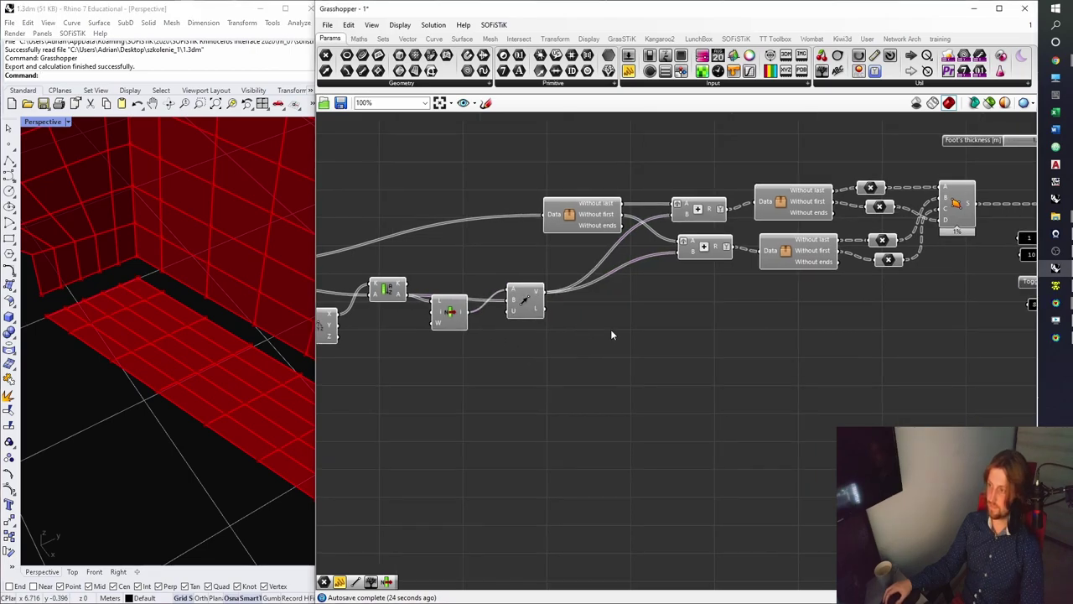
{"action": "left_click", "coordinate": [382, 39]}
{"action": "scroll", "coordinate": [564, 289], "scroll_direction": "up", "scroll_amount": 3}
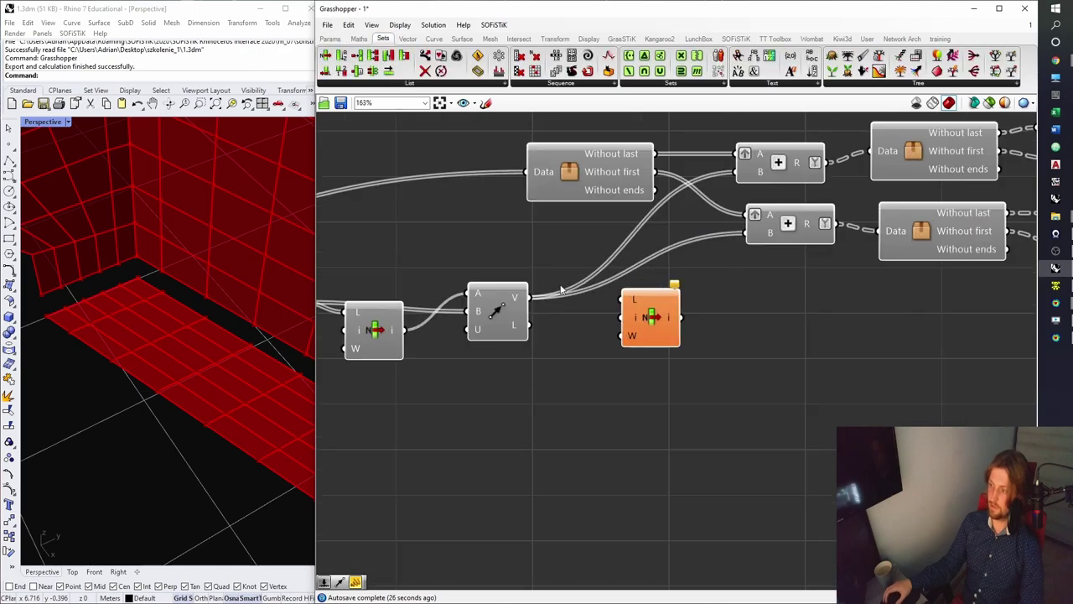
{"action": "left_click_drag", "start_coordinate": [533, 301], "coordinate": [623, 299]}
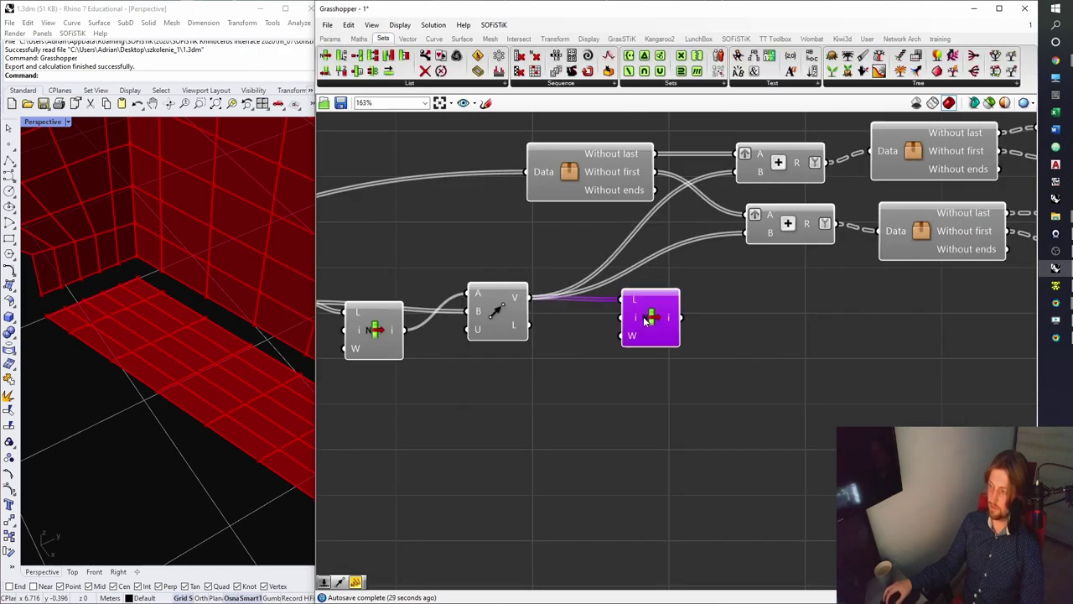
Insert a -1 output on the new List Item and move the component below the Point parameter.
{"action": "left_click", "coordinate": [650, 296]}
{"action": "scroll", "coordinate": [651, 295], "scroll_direction": "up", "scroll_amount": 3}
{"action": "scroll", "coordinate": [629, 333], "scroll_direction": "up", "scroll_amount": 5}
{"action": "left_click", "coordinate": [651, 334]}
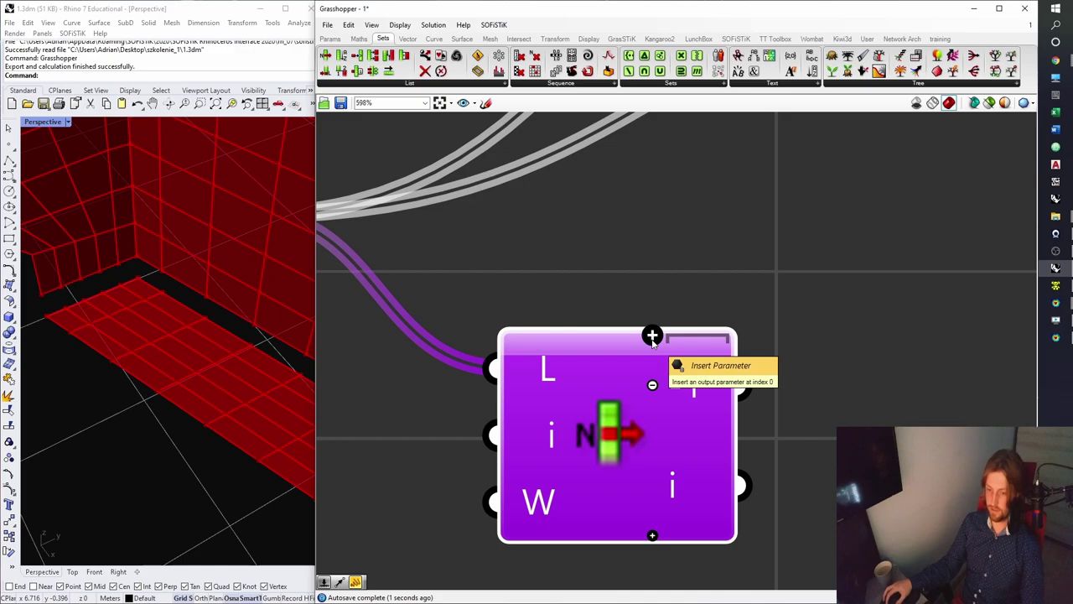
{"action": "scroll", "coordinate": [647, 345], "scroll_direction": "down", "scroll_amount": 4}
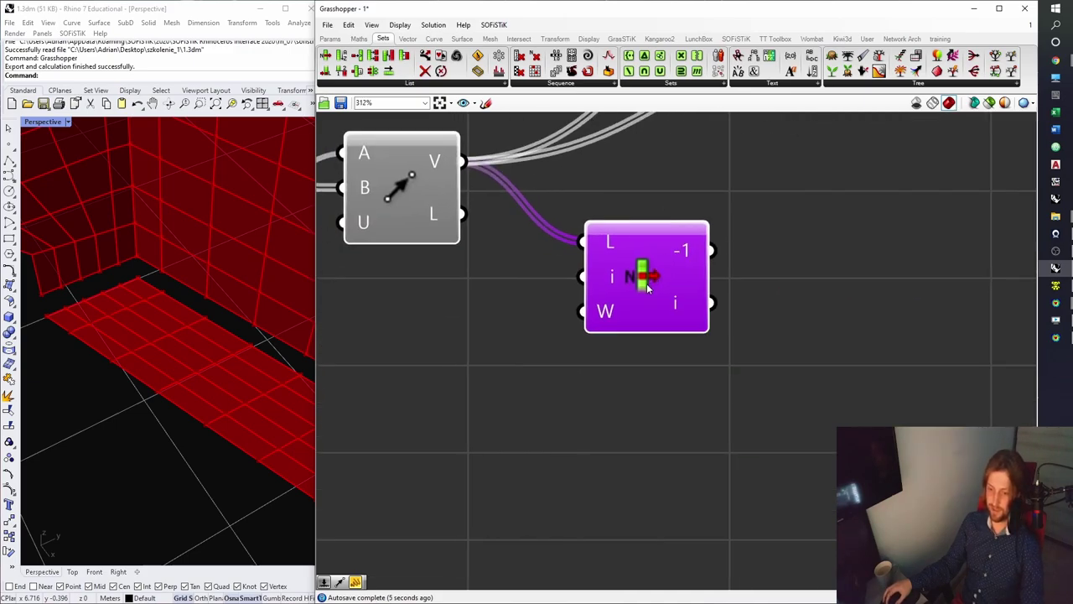
{"action": "scroll", "coordinate": [647, 285], "scroll_direction": "down", "scroll_amount": 6}
{"action": "scroll", "coordinate": [397, 333], "scroll_direction": "up", "scroll_amount": 4}
{"action": "scroll", "coordinate": [404, 359], "scroll_direction": "up", "scroll_amount": 1}
{"action": "left_click_drag", "start_coordinate": [415, 361], "coordinate": [337, 403]}
{"action": "left_click", "coordinate": [426, 361]}
{"action": "right_click_drag", "start_coordinate": [426, 361], "coordinate": [550, 345]}
{"action": "mouse_move", "coordinate": [473, 361]}
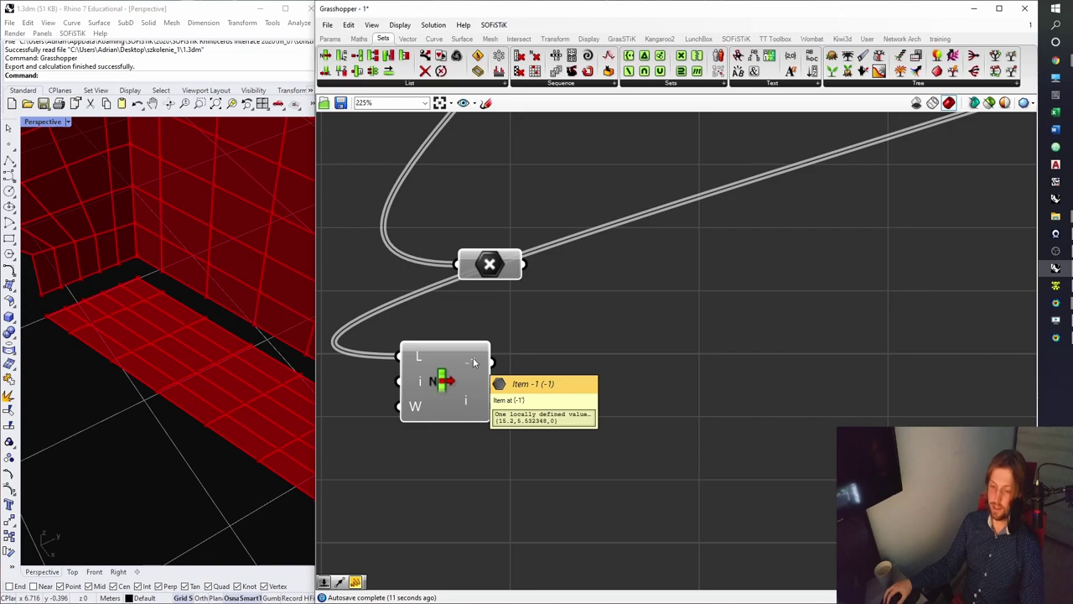
Add a Panel and connect the List Item's -1 output to it to read the selected vector.
{"action": "double_click", "coordinate": [588, 381]}
{"action": "type", "text": "panel"}
{"action": "key", "text": "Return"}
{"action": "left_click_drag", "start_coordinate": [495, 363], "coordinate": [631, 388]}
{"action": "right_click_drag", "start_coordinate": [744, 283], "coordinate": [715, 275]}
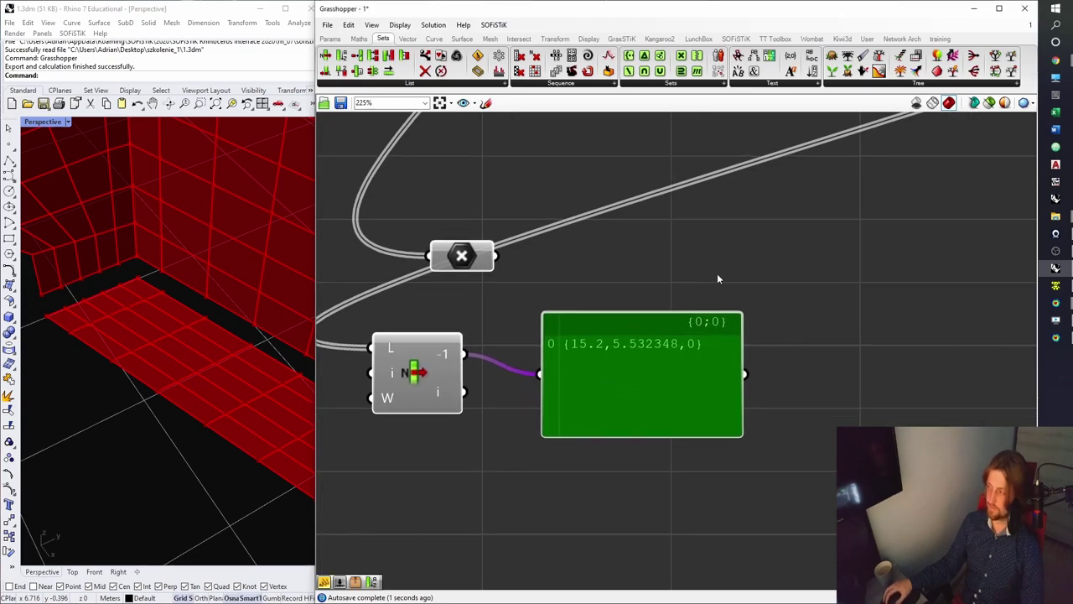
{"action": "left_click", "coordinate": [715, 275]}
Place an Amplitude component and connect the List Item's -1 output to its V input.
{"action": "left_click", "coordinate": [407, 38]}
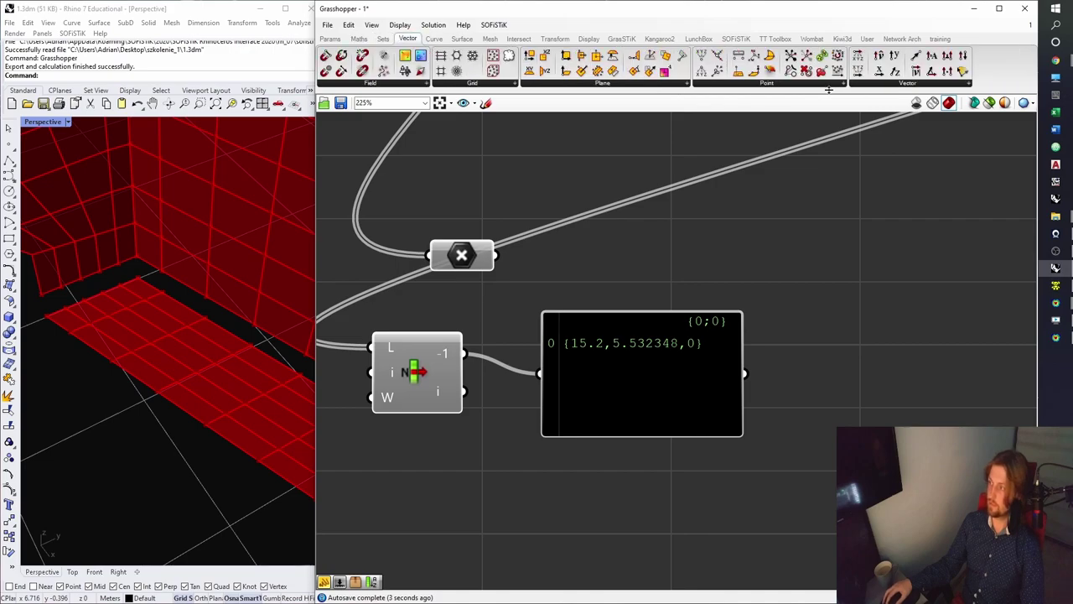
{"action": "left_click_drag", "start_coordinate": [931, 55], "coordinate": [807, 224]}
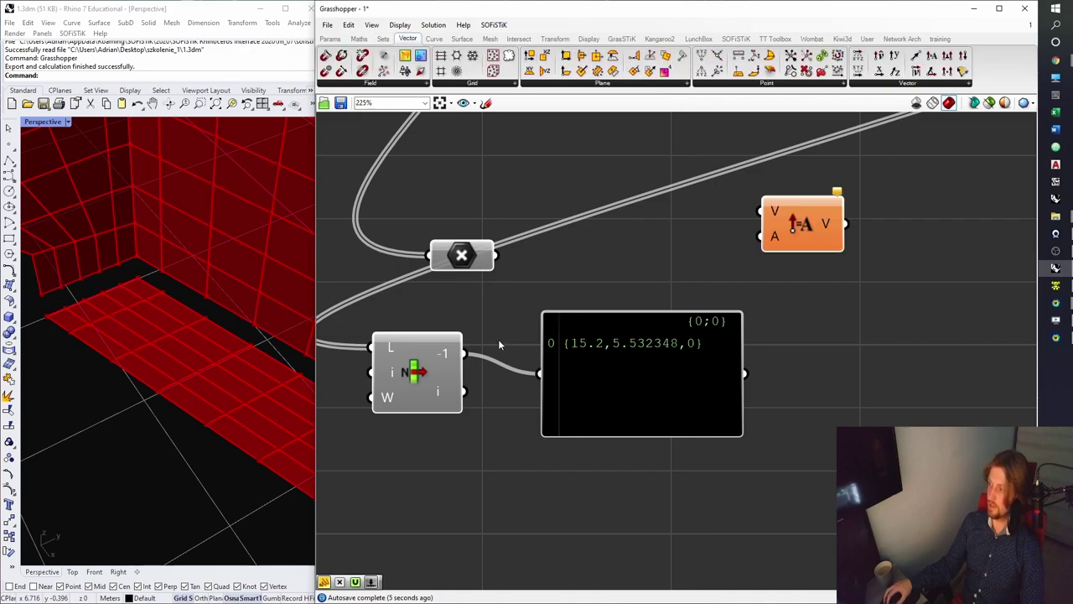
{"action": "left_click_drag", "start_coordinate": [484, 340], "coordinate": [765, 211]}
{"action": "left_click_drag", "start_coordinate": [721, 323], "coordinate": [796, 419]}
{"action": "left_click_drag", "start_coordinate": [819, 248], "coordinate": [617, 467]}
Position the Amplitude beside the List Item, read its output vector in the Panel, and delete the Panel.
{"action": "left_click_drag", "start_coordinate": [707, 451], "coordinate": [822, 376]}
{"action": "left_click_drag", "start_coordinate": [668, 359], "coordinate": [620, 379]}
{"action": "left_click_drag", "start_coordinate": [759, 397], "coordinate": [721, 357]}
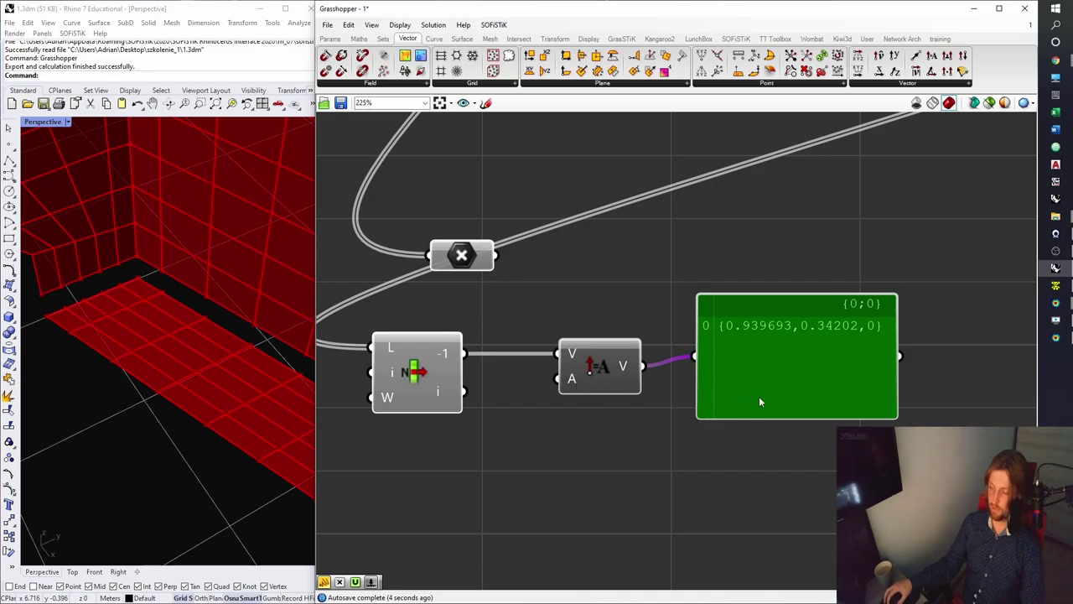
{"action": "key", "text": "Delete"}
{"action": "scroll", "coordinate": [796, 328], "scroll_direction": "down", "scroll_amount": 1}
{"action": "scroll", "coordinate": [712, 273], "scroll_direction": "down", "scroll_amount": 4}
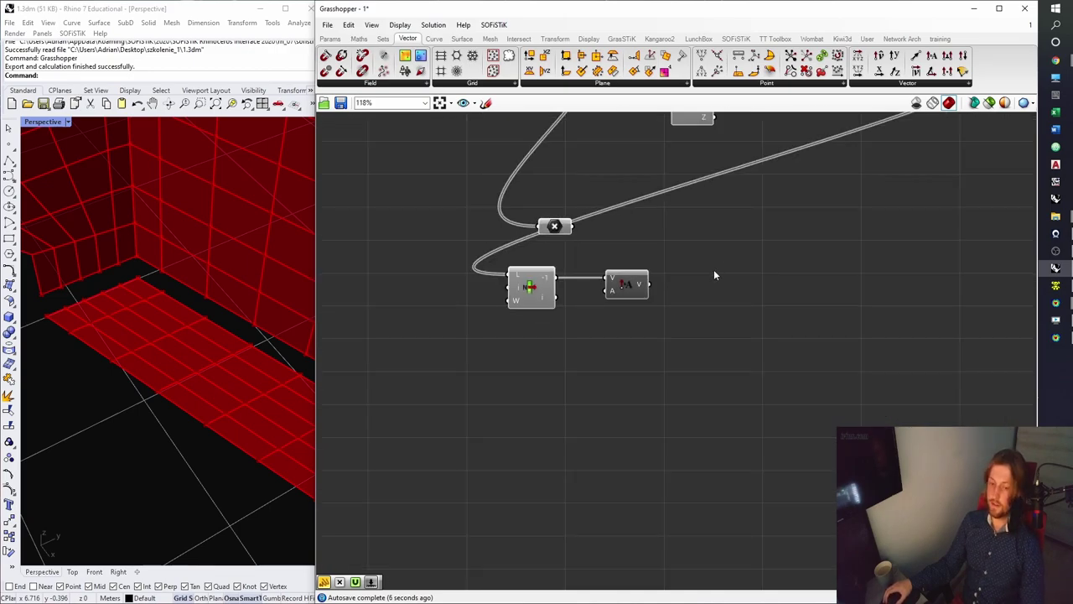
Add a Negative component fed by the Amplitude's V output and save the definition.
{"action": "scroll", "coordinate": [666, 276], "scroll_direction": "up", "scroll_amount": 3}
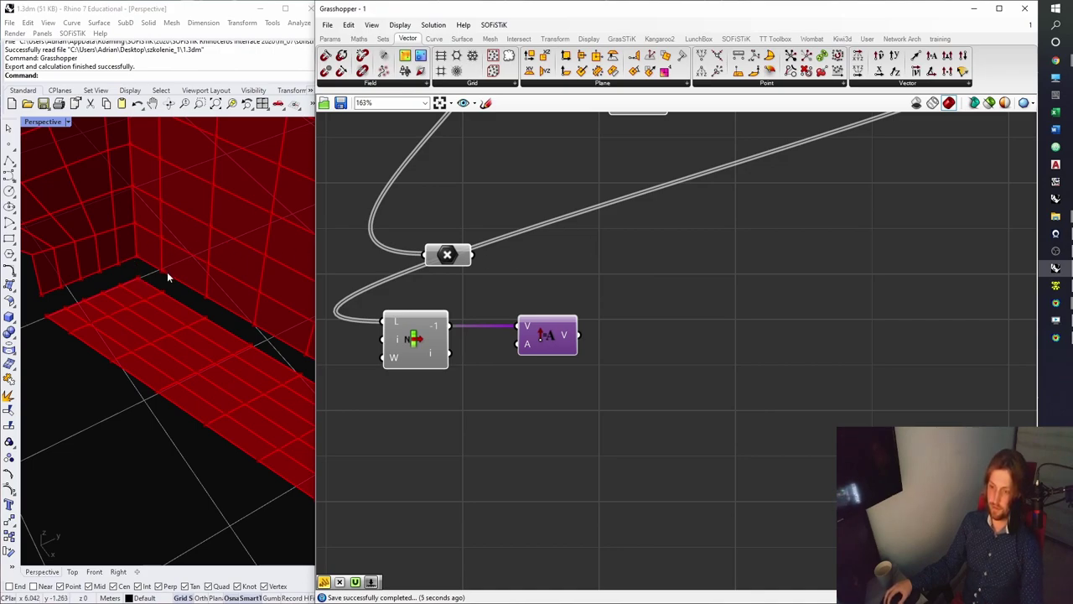
{"action": "scroll", "coordinate": [138, 273], "scroll_direction": "down", "scroll_amount": 5}
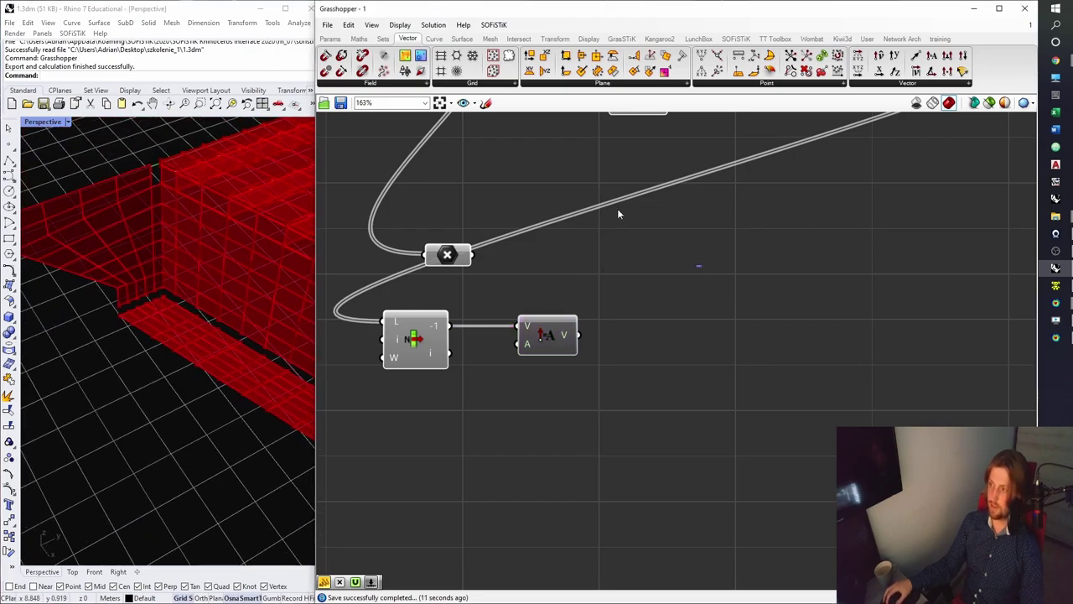
{"action": "left_click", "coordinate": [360, 39]}
{"action": "left_click_drag", "start_coordinate": [486, 55], "coordinate": [594, 386]}
{"action": "left_click", "coordinate": [638, 331]}
{"action": "right_click_drag", "start_coordinate": [639, 330], "coordinate": [605, 295]}
{"action": "key", "text": "ctrl+s"}
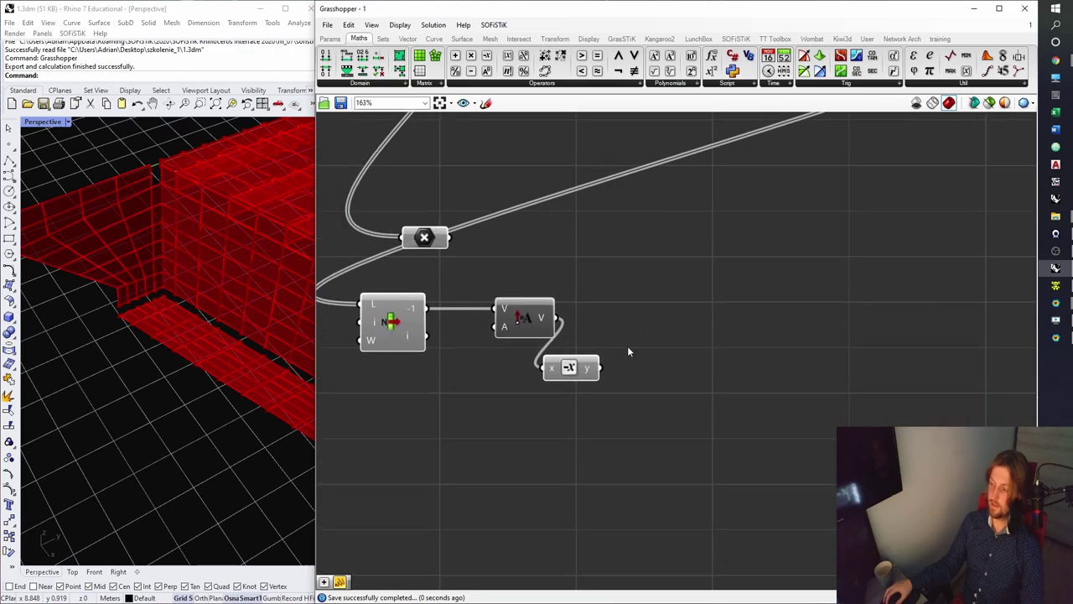
Add a number slider ranging from 0.2 to 1.00 below the Amplitude and Negative components.
{"action": "right_click_drag", "start_coordinate": [148, 316], "coordinate": [210, 344], "text": "shift"}
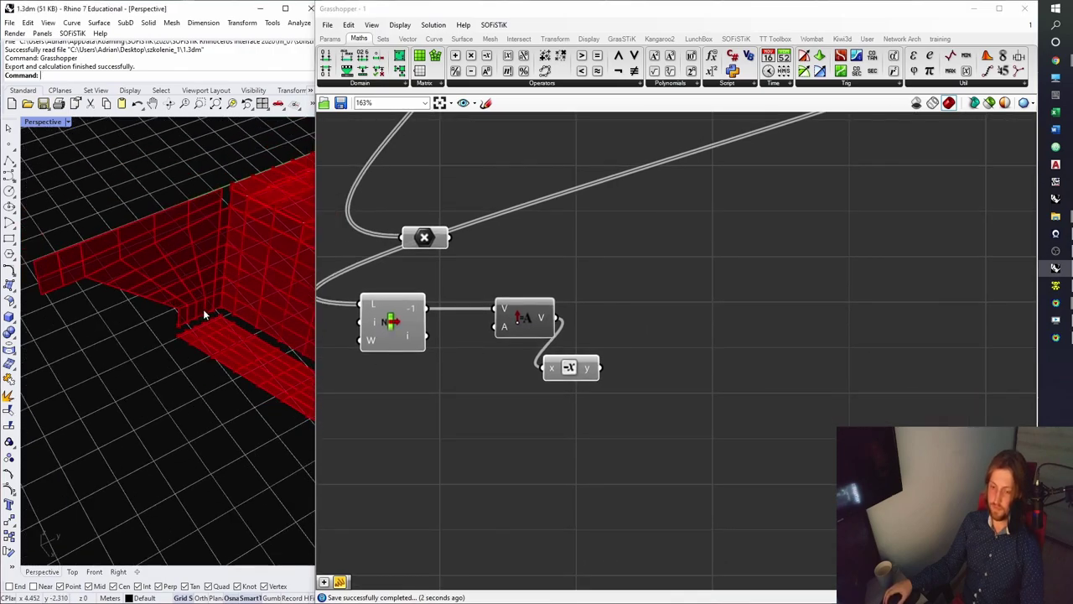
{"action": "scroll", "coordinate": [193, 326], "scroll_direction": "up", "scroll_amount": 4}
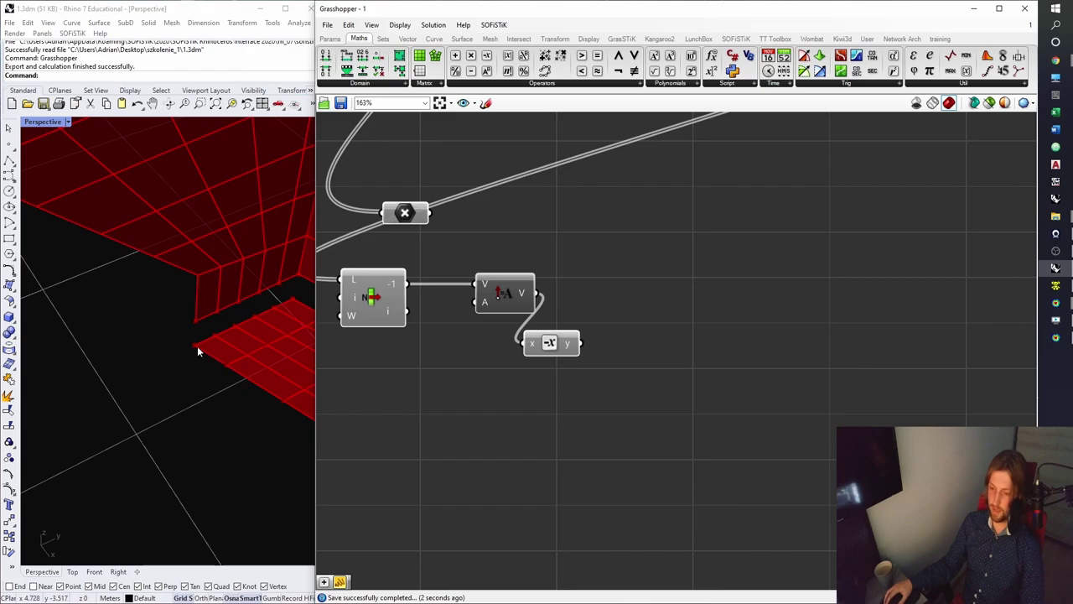
{"action": "right_click_drag", "start_coordinate": [197, 351], "coordinate": [229, 327]}
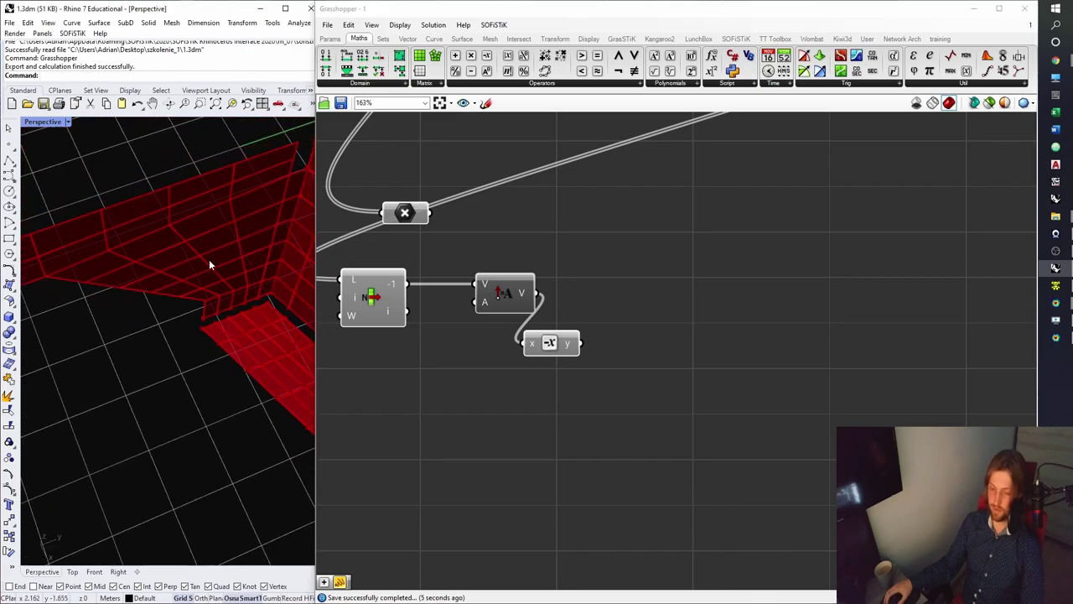
{"action": "double_click", "coordinate": [472, 410]}
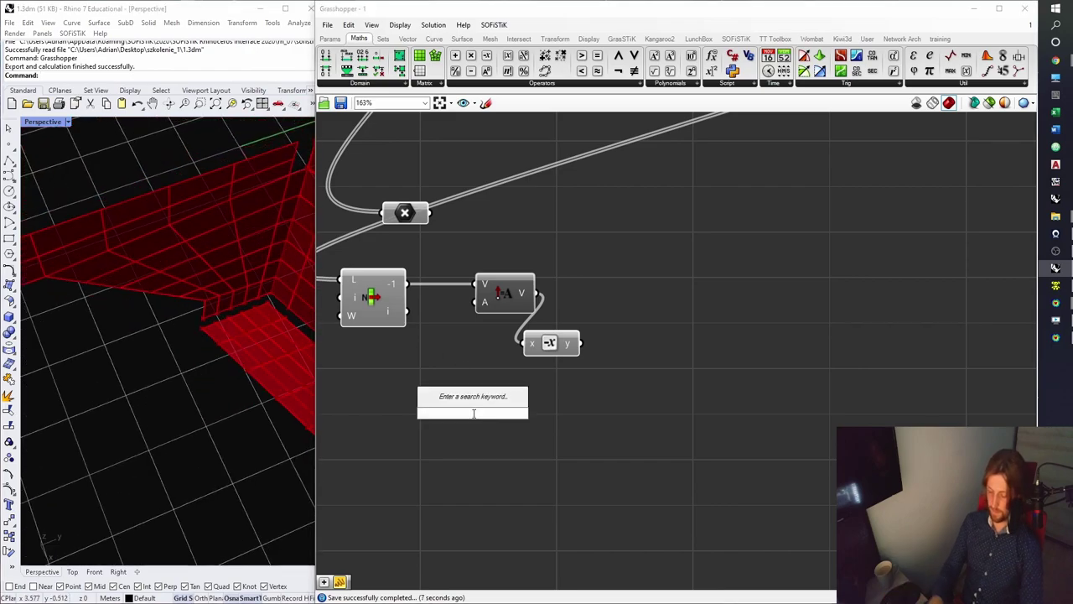
{"action": "type", "text": "0.2<1.00"}
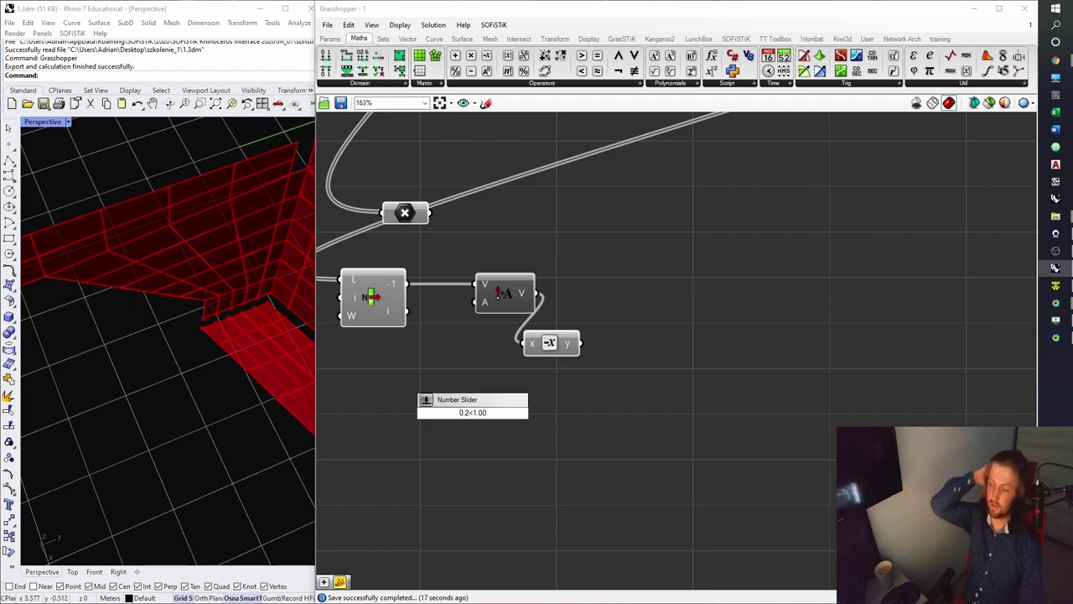
{"action": "key", "text": "Return"}
Rename the new slider "Foot's exterior offset [m]".
{"action": "left_click", "coordinate": [432, 412]}
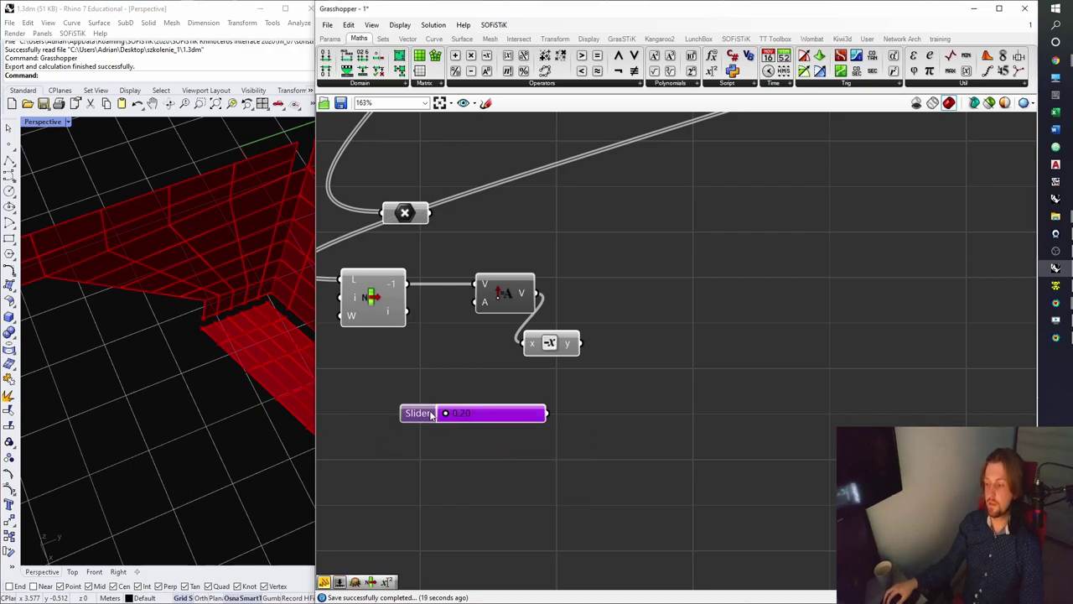
{"action": "right_click", "coordinate": [432, 412]}
{"action": "type", "text": "Fo"}
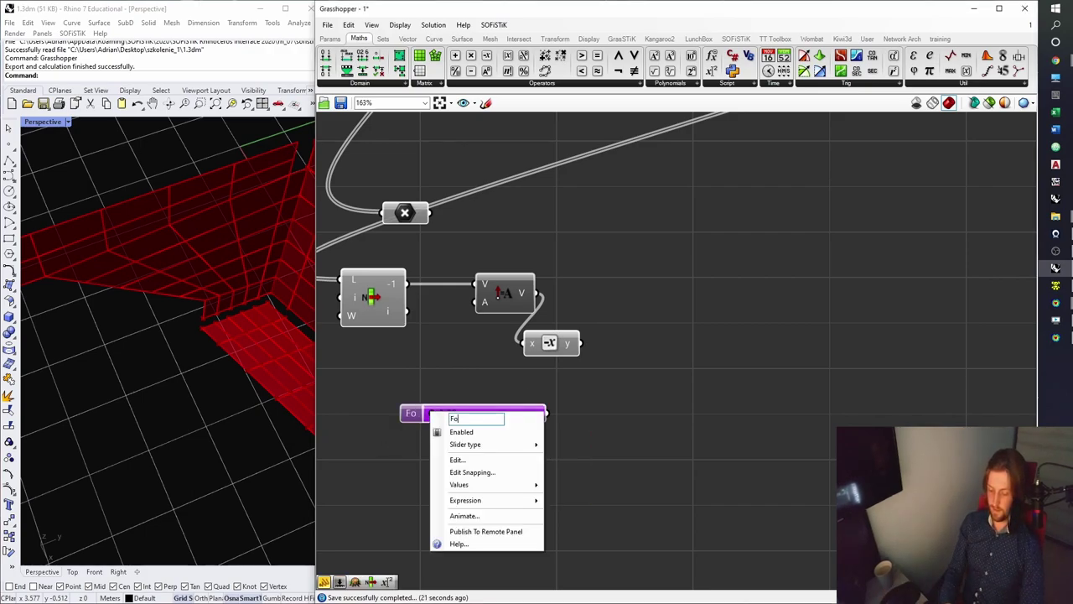
{"action": "type", "text": "ot's e"}
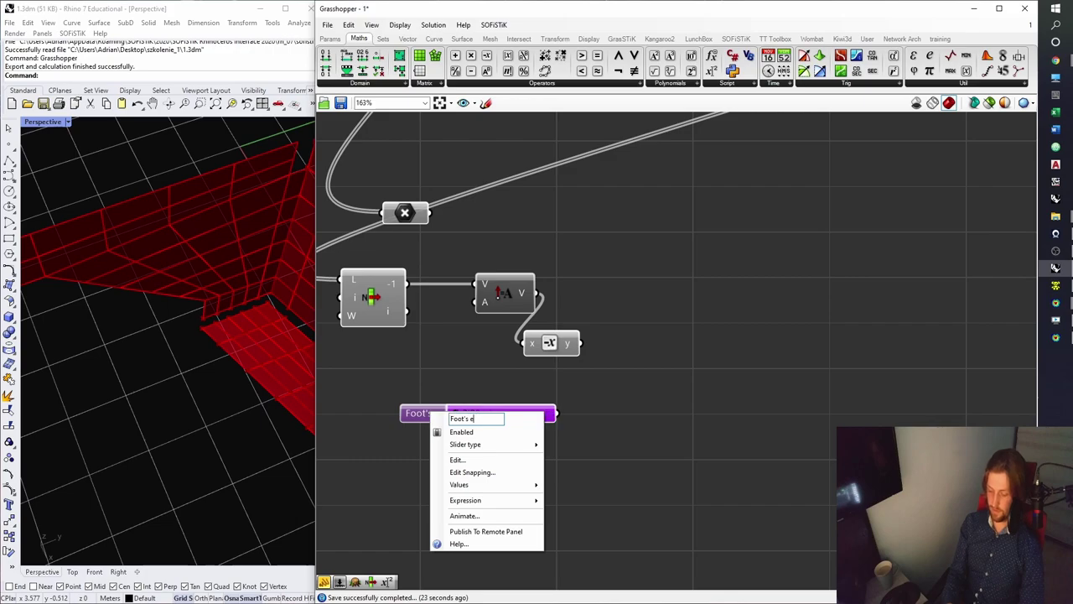
{"action": "type", "text": "xterior o"}
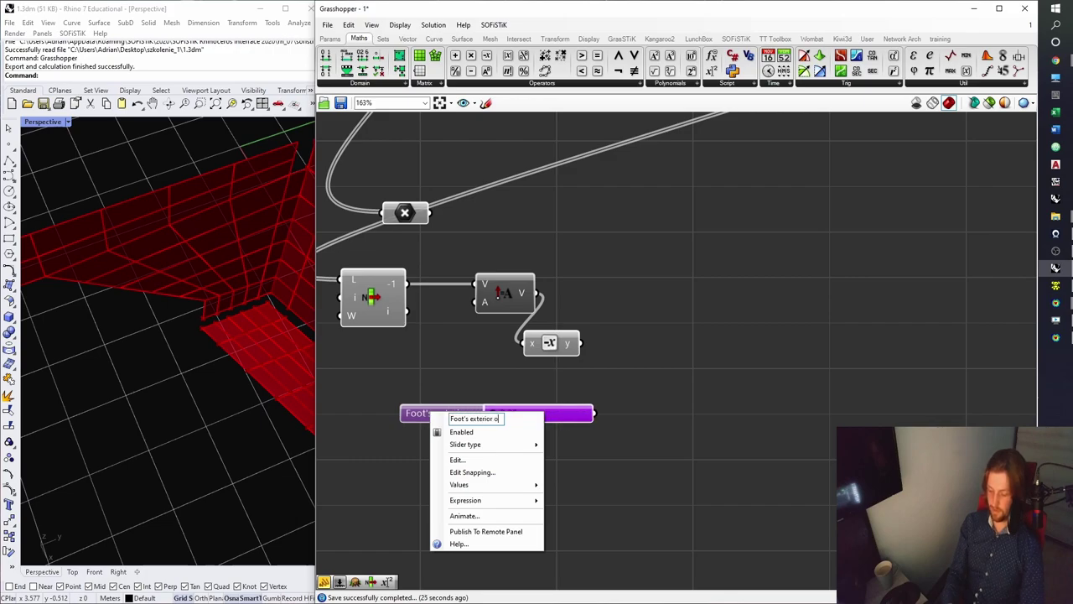
{"action": "type", "text": "ffset [m]"}
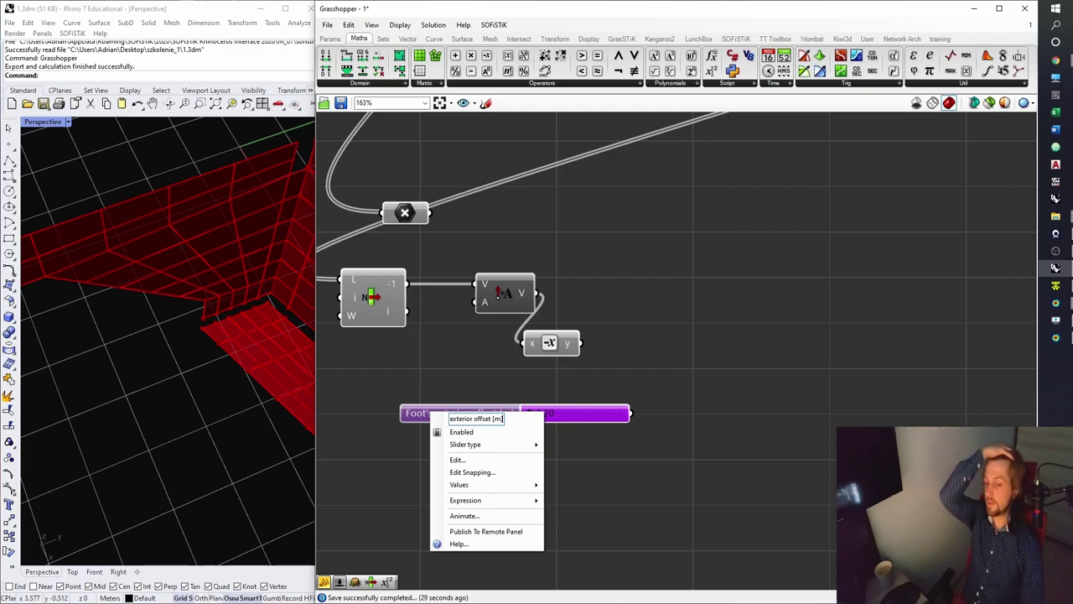
{"action": "left_click", "coordinate": [673, 364]}
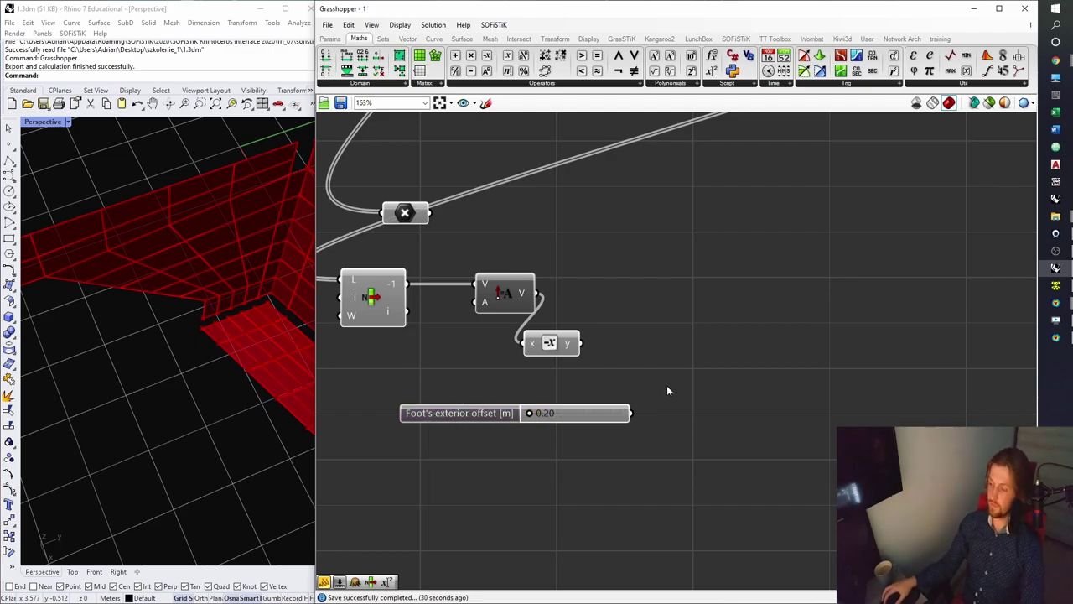
Set the Foot's exterior offset slider to 0.50 and shift it slightly below the Negative component.
{"action": "scroll", "coordinate": [668, 381], "scroll_direction": "up", "scroll_amount": 3}
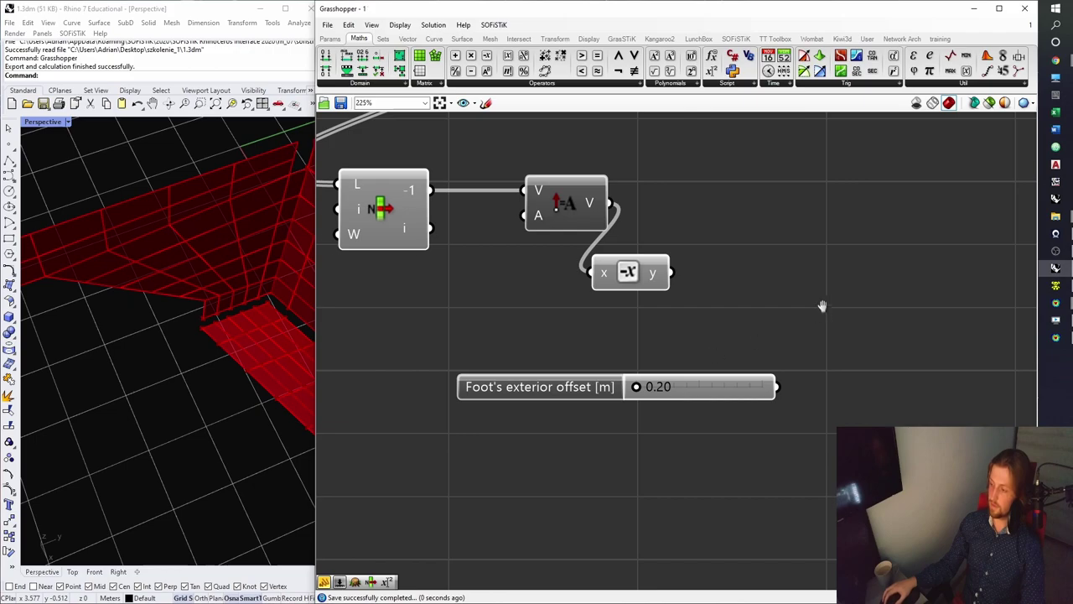
{"action": "right_click_drag", "start_coordinate": [825, 312], "coordinate": [729, 350]}
{"action": "double_click", "coordinate": [604, 425]}
{"action": "type", "text": "0.4"}
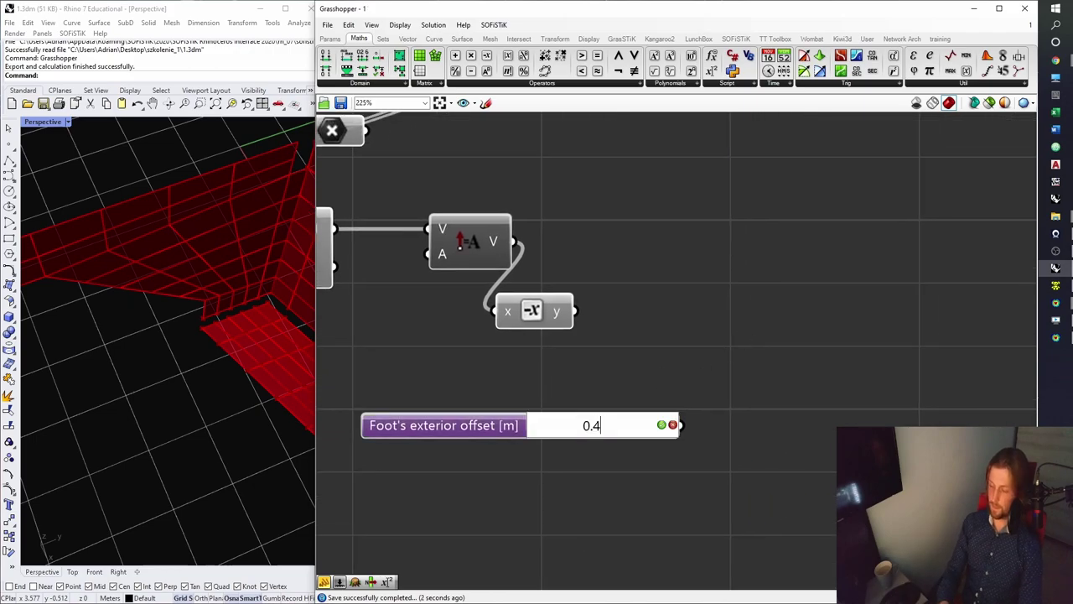
{"action": "type", "text": "5"}
{"action": "key", "text": "Return"}
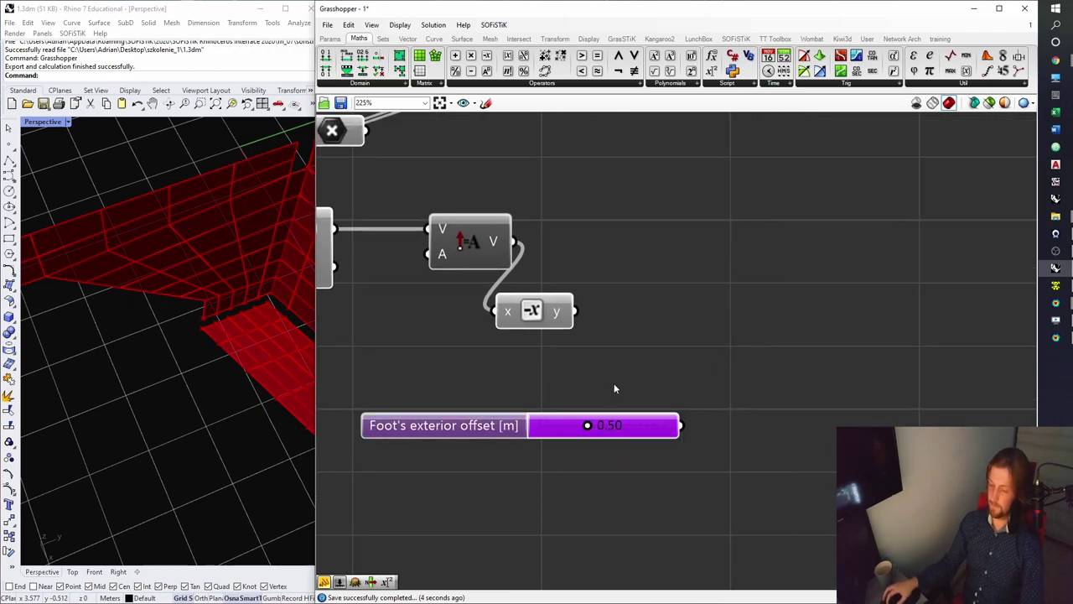
{"action": "left_click", "coordinate": [613, 383]}
{"action": "left_click_drag", "start_coordinate": [508, 426], "coordinate": [521, 437]}
{"action": "left_click", "coordinate": [552, 413]}
{"action": "right_click_drag", "start_coordinate": [577, 369], "coordinate": [541, 384]}
Place a Deconstruct Vector component beside the Negative and connect the Negative's y output to its V input.
{"action": "left_click", "coordinate": [496, 328]}
{"action": "left_click", "coordinate": [407, 39]}
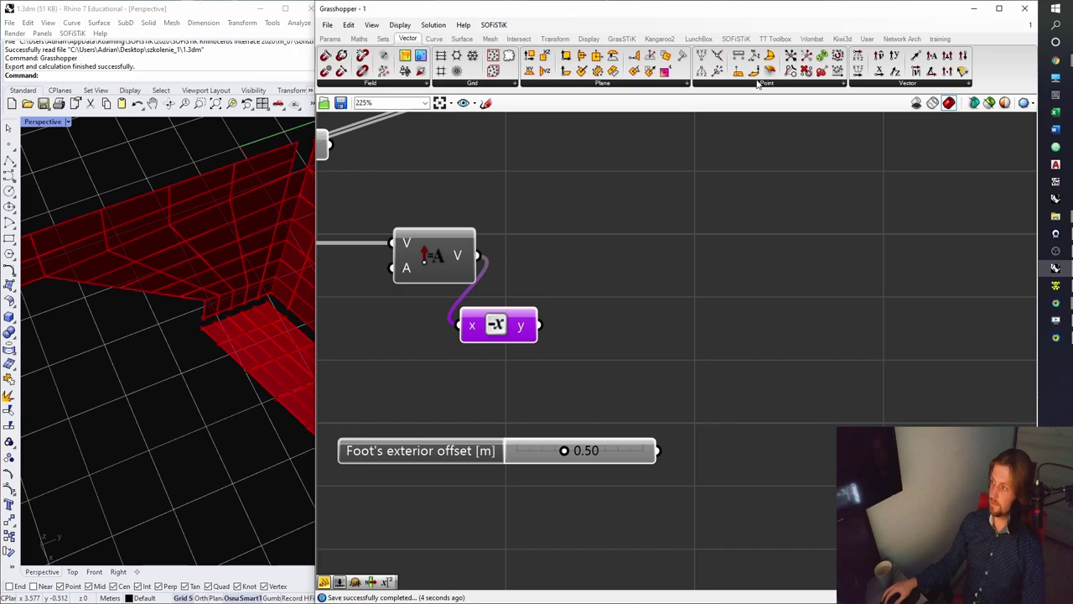
{"action": "left_click", "coordinate": [884, 85]}
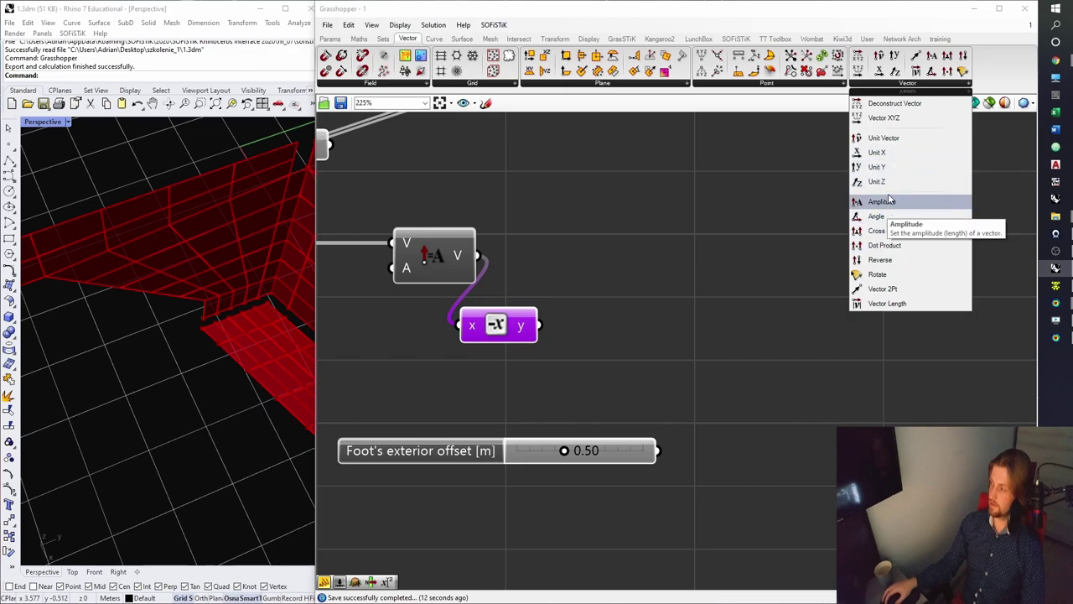
{"action": "left_click_drag", "start_coordinate": [879, 106], "coordinate": [738, 314]}
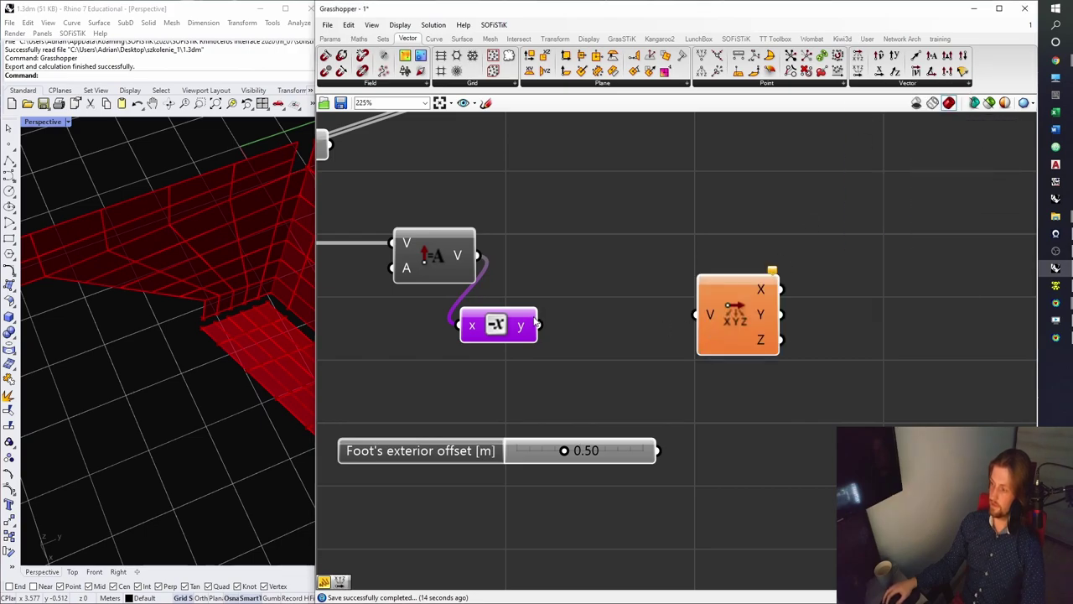
{"action": "left_click_drag", "start_coordinate": [571, 320], "coordinate": [694, 314]}
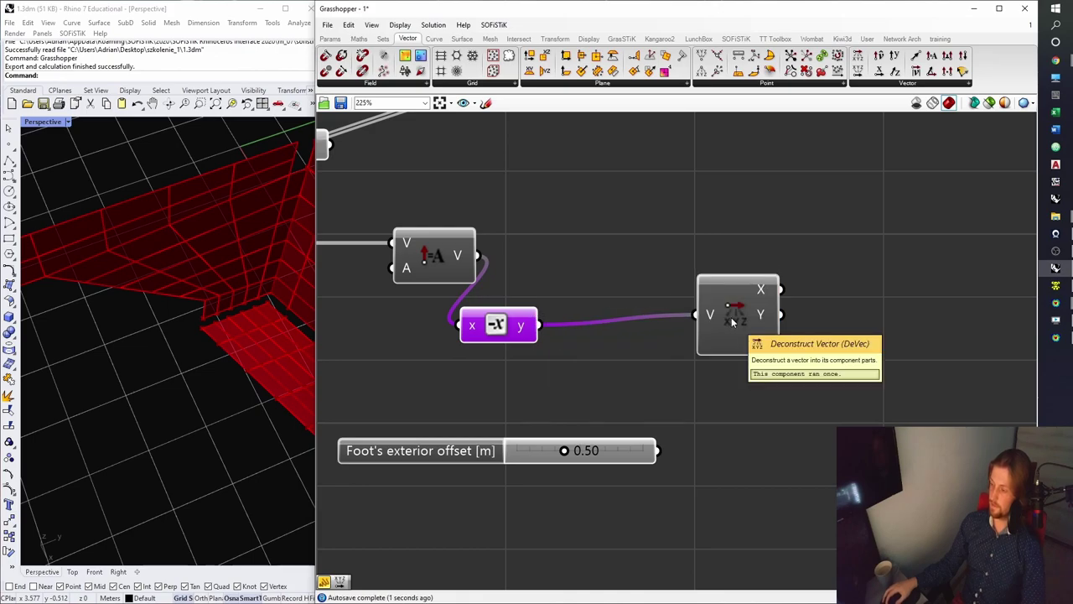
{"action": "left_click_drag", "start_coordinate": [731, 321], "coordinate": [664, 333]}
{"action": "right_click_drag", "start_coordinate": [781, 327], "coordinate": [738, 329]}
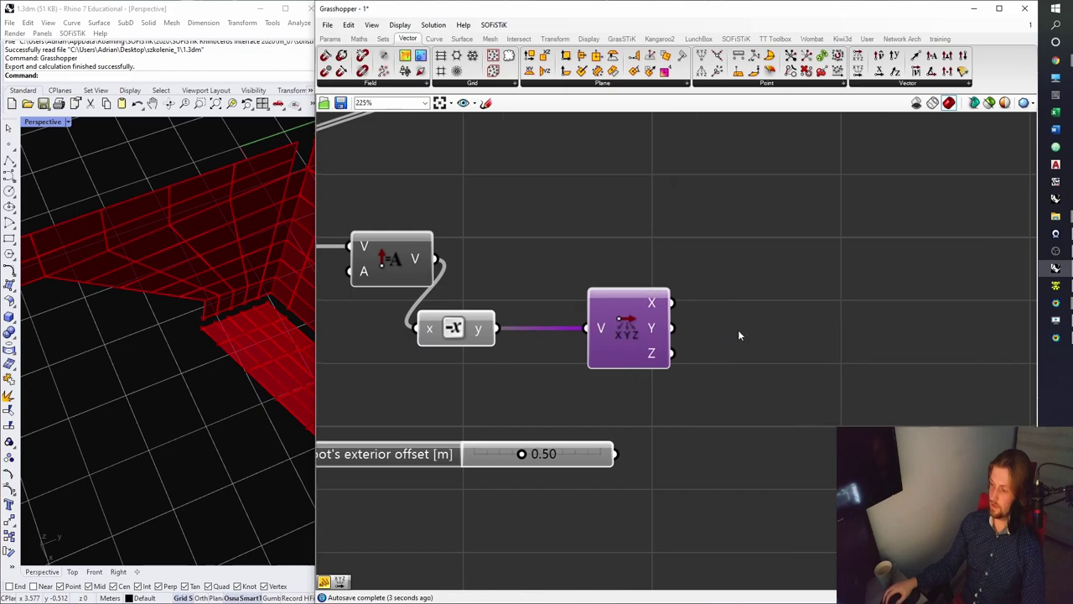
Add a Panel beside the Deconstruct Vector and connect the X output to it.
{"action": "double_click", "coordinate": [738, 329]}
{"action": "type", "text": "\""}
{"action": "key", "text": "Return"}
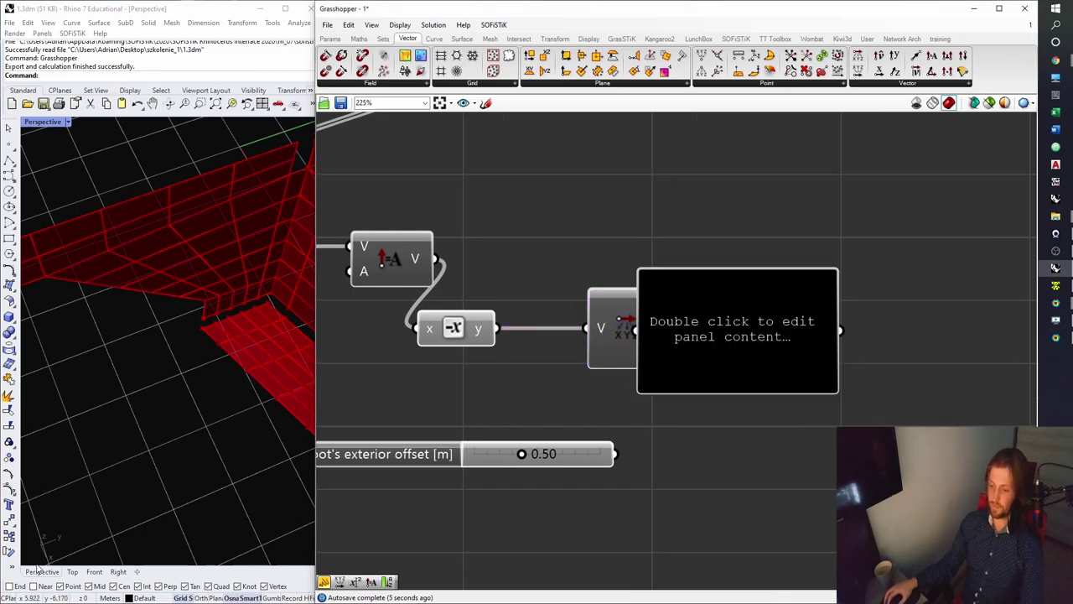
{"action": "right_click_drag", "start_coordinate": [72, 560], "coordinate": [81, 555]}
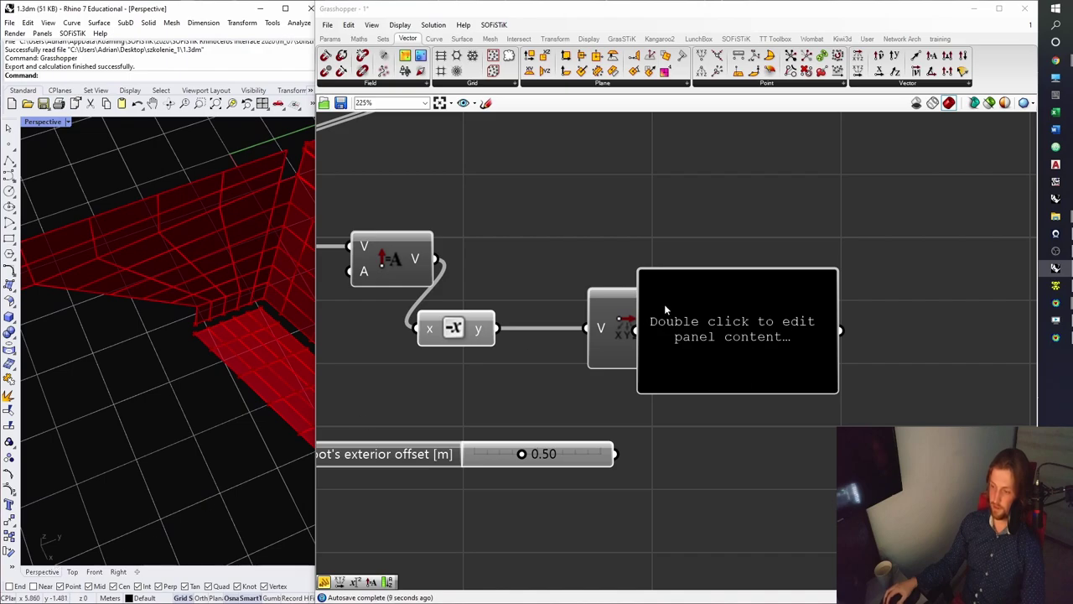
{"action": "left_click_drag", "start_coordinate": [665, 310], "coordinate": [814, 320]}
{"action": "left_click_drag", "start_coordinate": [671, 302], "coordinate": [766, 315]}
{"action": "left_click_drag", "start_coordinate": [840, 333], "coordinate": [830, 300]}
Add an Absolute component fed by the Deconstruct Vector's X output and connect its y output to the Panel.
{"action": "left_click", "coordinate": [358, 38]}
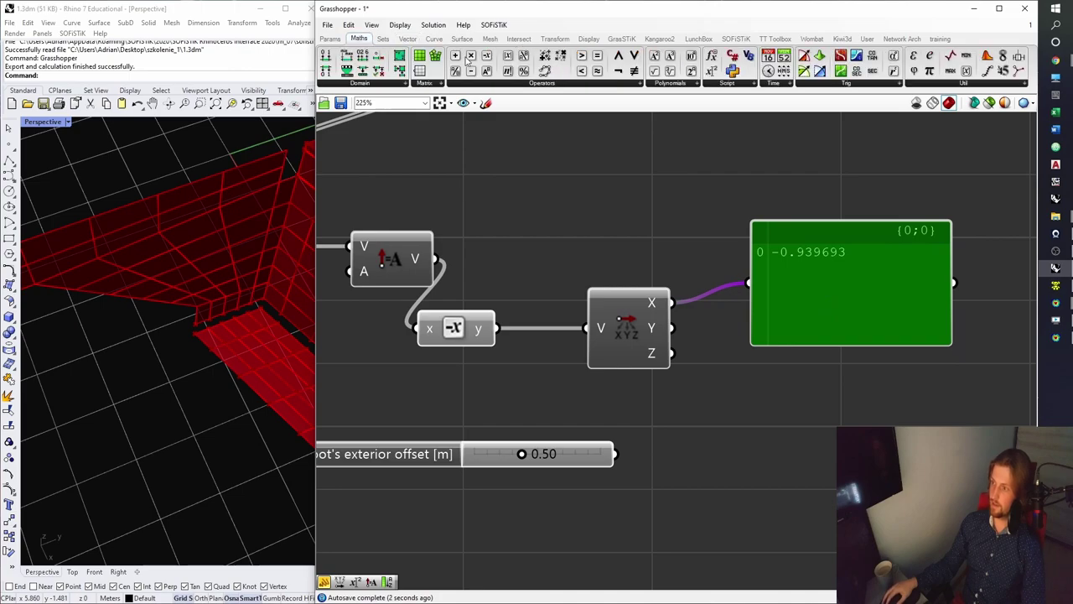
{"action": "left_click_drag", "start_coordinate": [743, 384], "coordinate": [742, 381]}
{"action": "left_click_drag", "start_coordinate": [671, 302], "coordinate": [703, 377]}
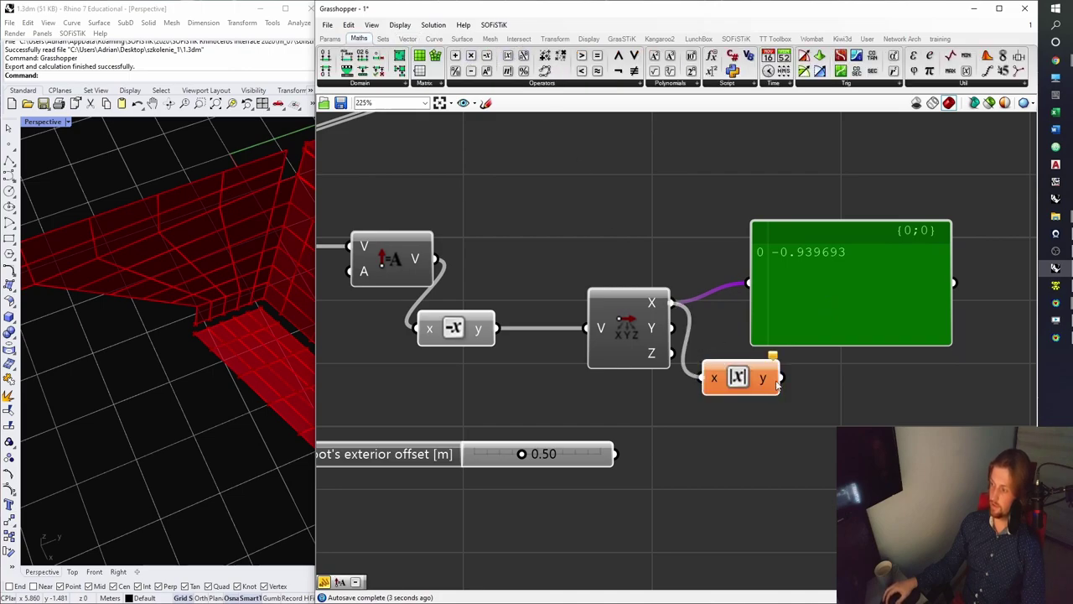
{"action": "left_click_drag", "start_coordinate": [781, 377], "coordinate": [750, 283]}
Position the Absolute component between the Deconstruct Vector and the Panel, and save the definition.
{"action": "left_click_drag", "start_coordinate": [802, 307], "coordinate": [878, 309]}
{"action": "left_click_drag", "start_coordinate": [743, 380], "coordinate": [746, 305]}
{"action": "right_click_drag", "start_coordinate": [774, 319], "coordinate": [737, 290]}
{"action": "left_click_drag", "start_coordinate": [846, 290], "coordinate": [867, 296]}
{"action": "right_click_drag", "start_coordinate": [795, 346], "coordinate": [719, 359]}
{"action": "left_click", "coordinate": [781, 332]}
{"action": "key", "text": "ctrl+s"}
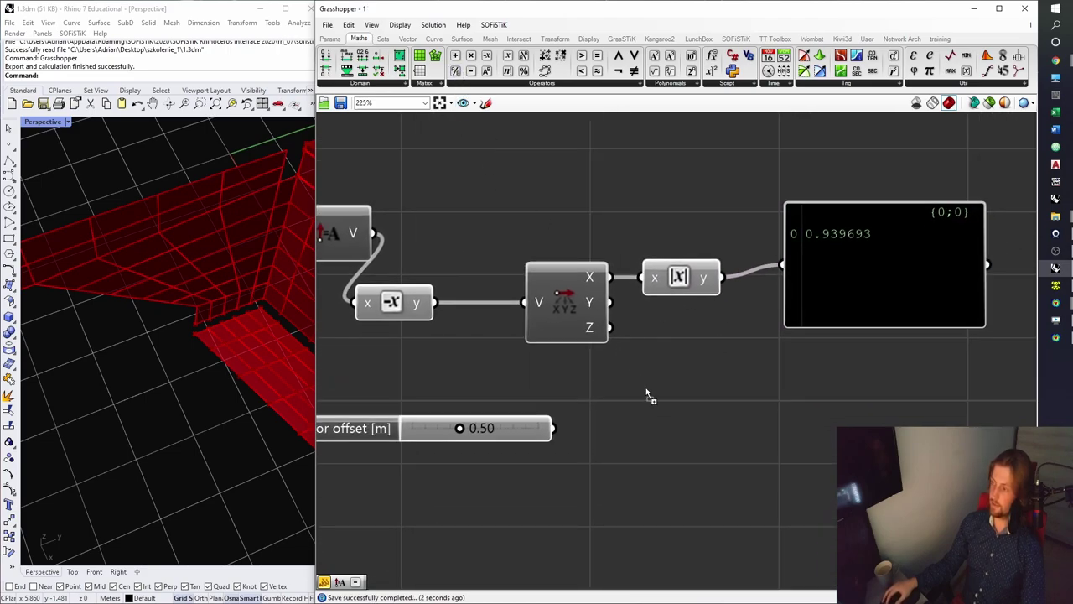
Place a Division component with the Foot's exterior offset slider feeding A and the Absolute's y output feeding B.
{"action": "left_click_drag", "start_coordinate": [640, 385], "coordinate": [642, 387]}
{"action": "right_click_drag", "start_coordinate": [318, 403], "coordinate": [452, 380]}
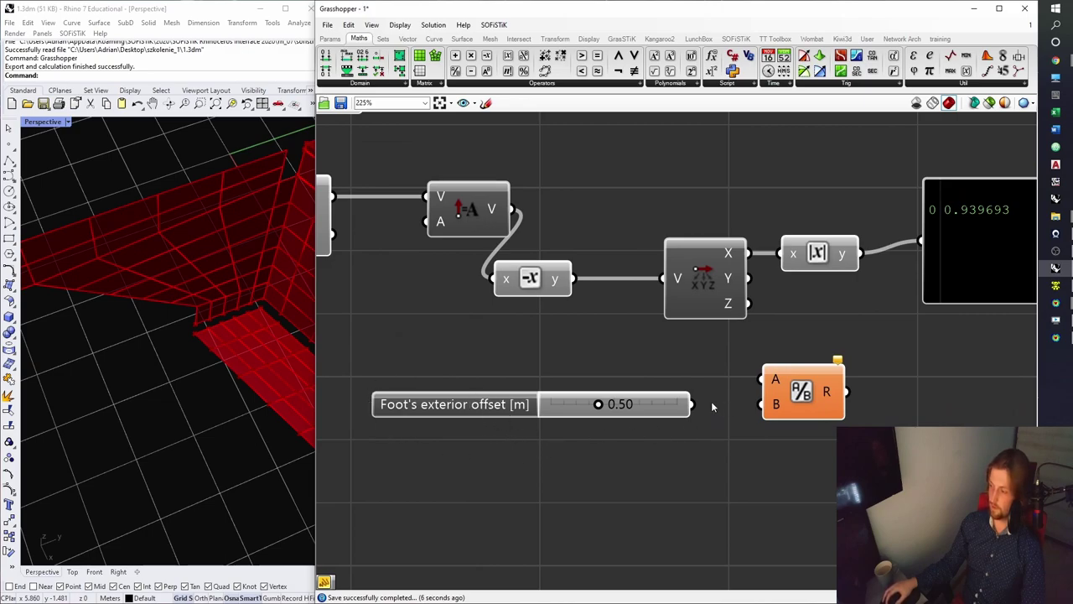
{"action": "right_click_drag", "start_coordinate": [789, 377], "coordinate": [662, 386]}
{"action": "left_click_drag", "start_coordinate": [691, 393], "coordinate": [730, 392]}
{"action": "left_click_drag", "start_coordinate": [737, 267], "coordinate": [676, 411]}
Duplicate the Panel, connect the Division's R output to the copy, and save the definition.
{"action": "left_click_drag", "start_coordinate": [835, 298], "coordinate": [868, 405], "text": "alt"}
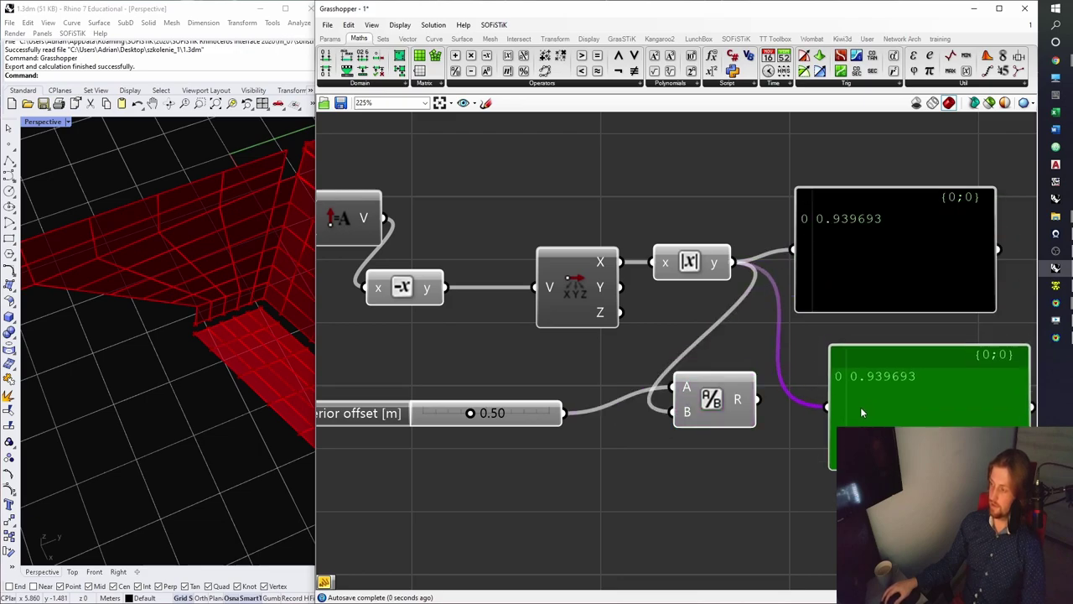
{"action": "left_click_drag", "start_coordinate": [760, 400], "coordinate": [892, 425]}
{"action": "right_click_drag", "start_coordinate": [753, 497], "coordinate": [665, 455]}
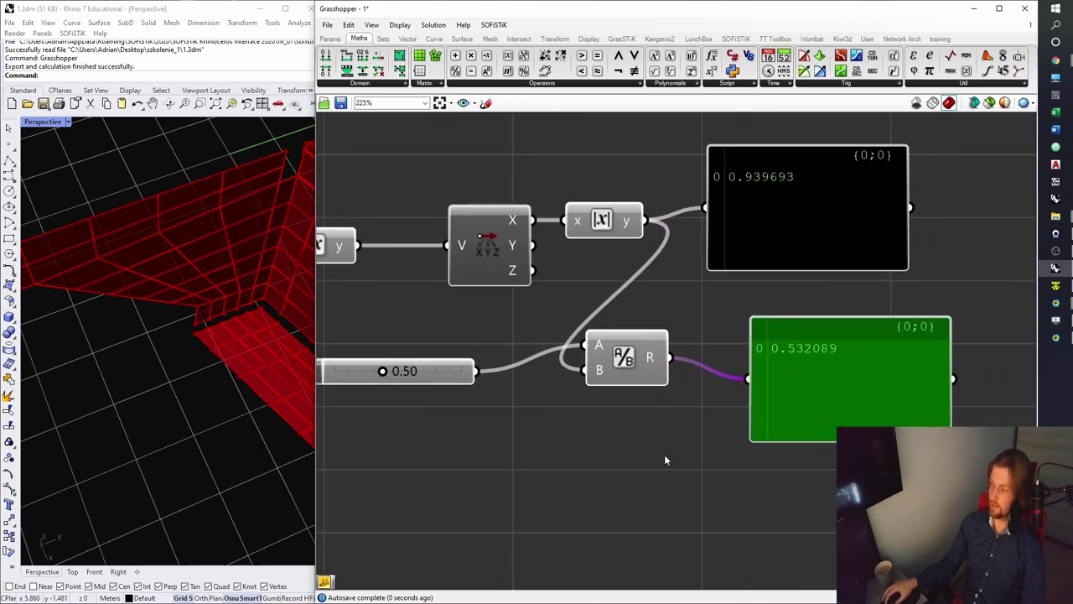
{"action": "left_click", "coordinate": [664, 457]}
{"action": "key", "text": "ctrl+s"}
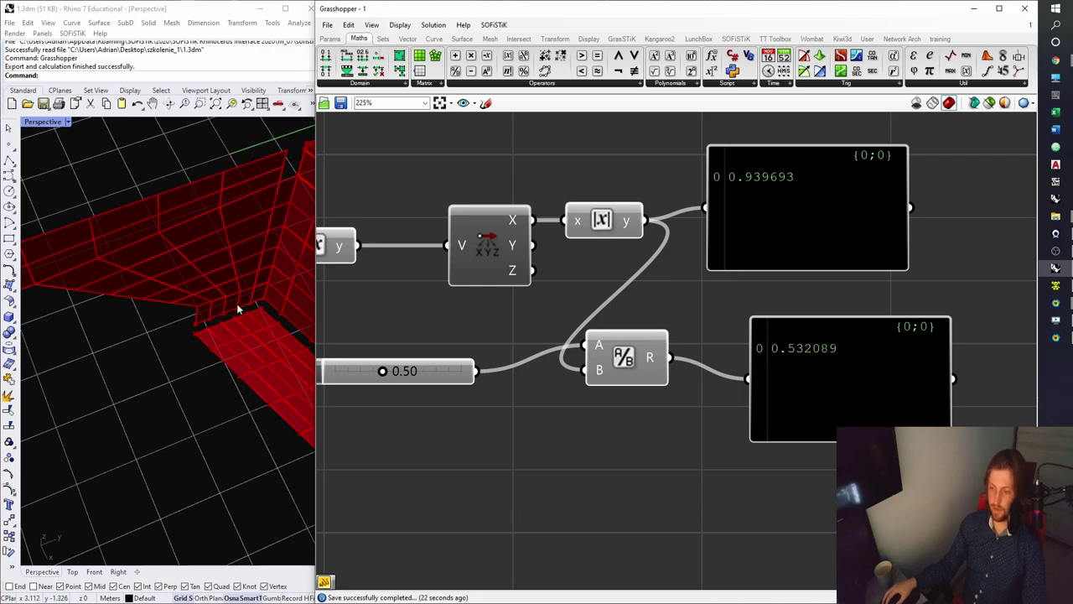
{"action": "right_click_drag", "start_coordinate": [409, 382], "coordinate": [368, 390]}
{"action": "left_click", "coordinate": [600, 368]}
{"action": "left_click", "coordinate": [781, 388]}
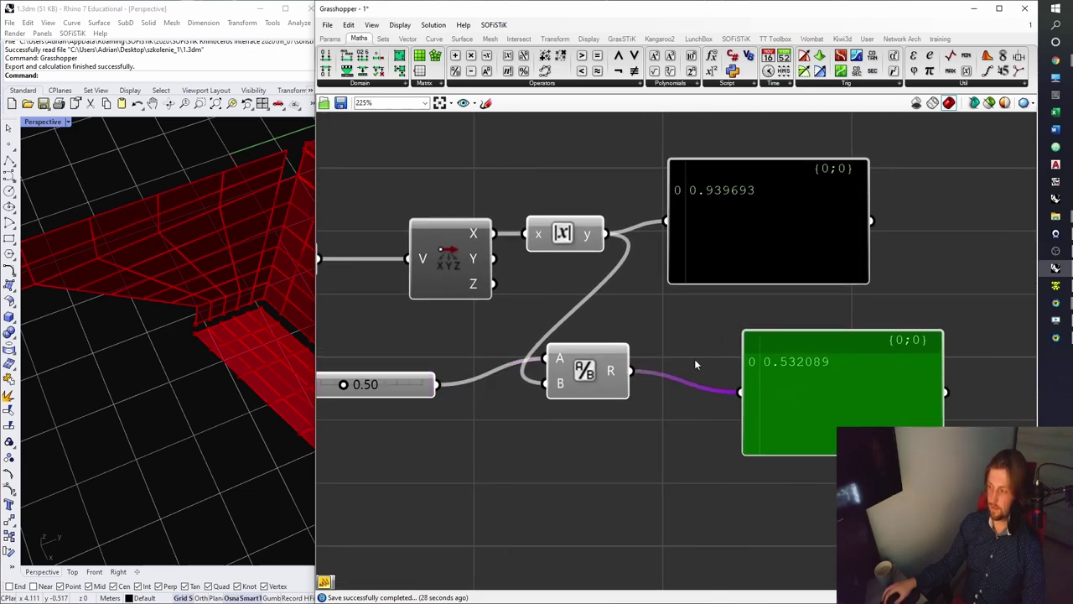
{"action": "left_click", "coordinate": [694, 364]}
{"action": "right_click_drag", "start_coordinate": [695, 344], "coordinate": [681, 377]}
Duplicate the Amplitude with its vector input kept and connect the Division's R output to the copy's A input.
{"action": "right_click_drag", "start_coordinate": [449, 234], "coordinate": [600, 232]}
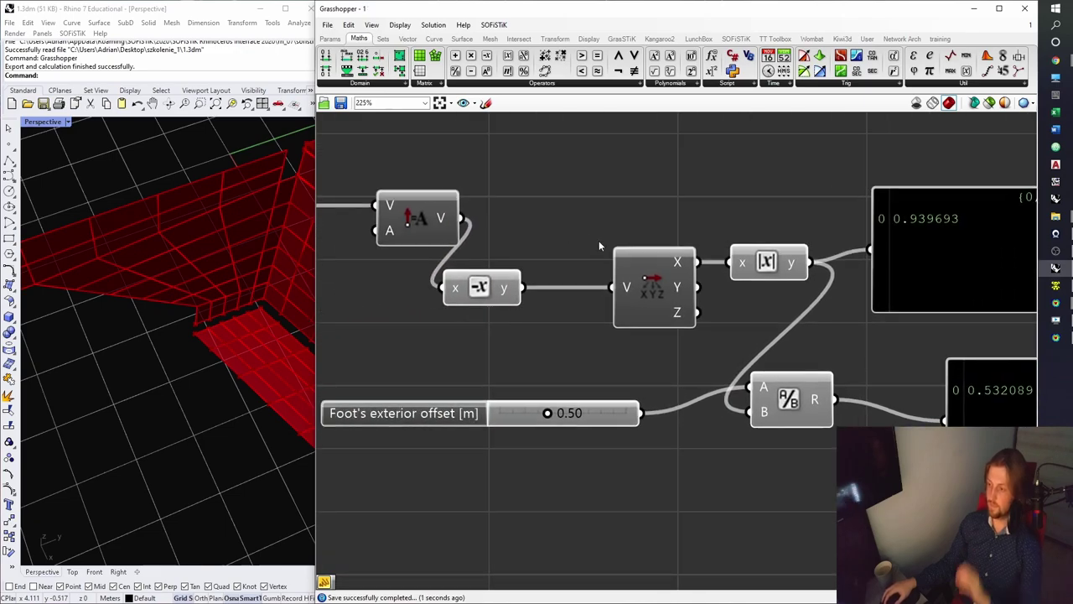
{"action": "right_click_drag", "start_coordinate": [809, 352], "coordinate": [789, 315]}
{"action": "left_click", "coordinate": [397, 183]}
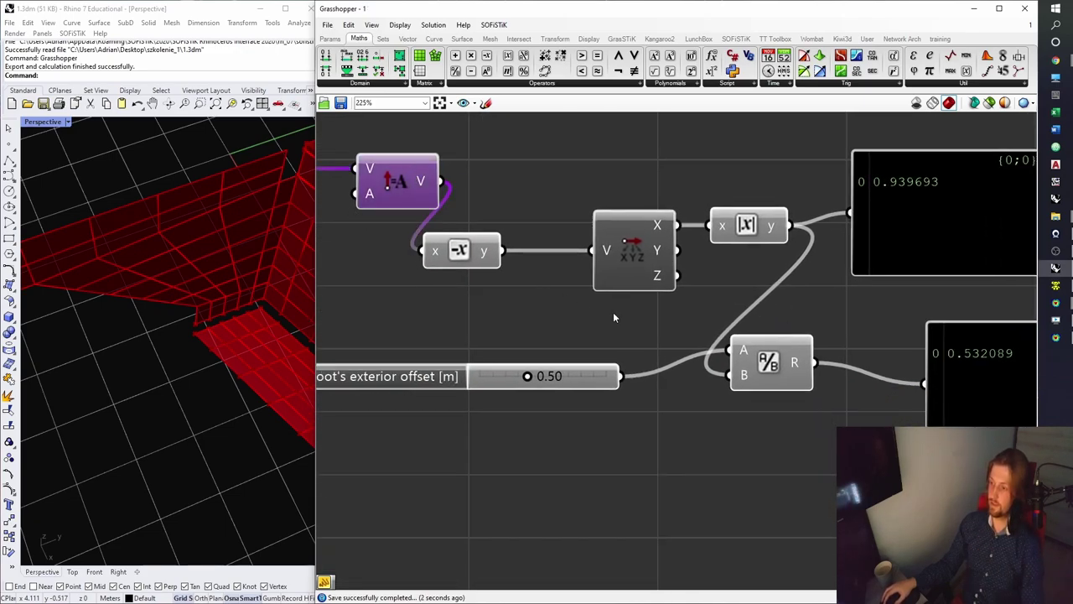
{"action": "scroll", "coordinate": [559, 285], "scroll_direction": "down", "scroll_amount": 2}
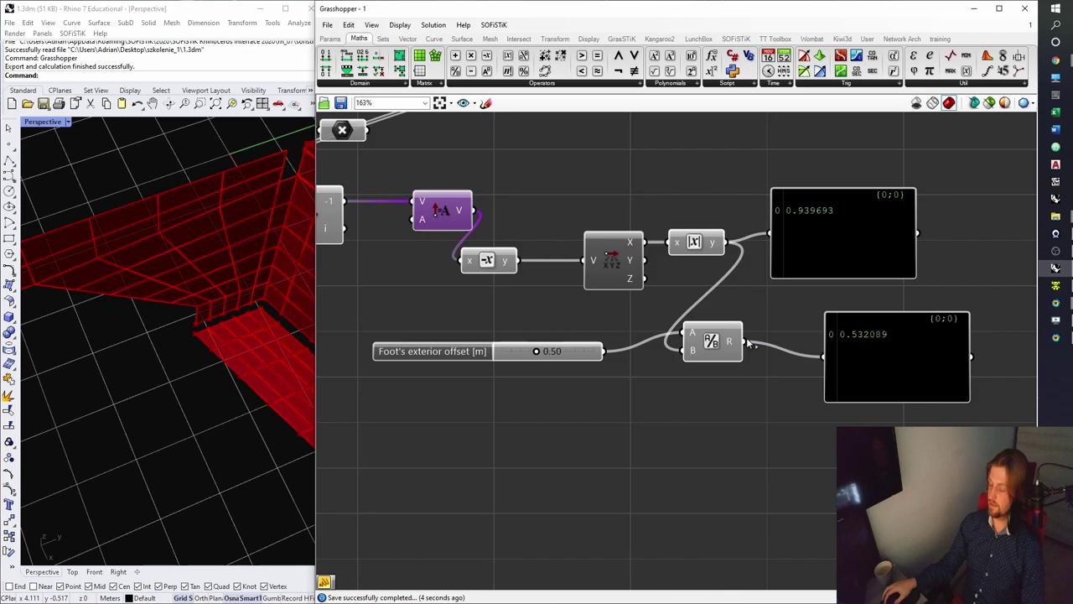
{"action": "left_click_drag", "start_coordinate": [453, 218], "coordinate": [723, 163], "text": "alt"}
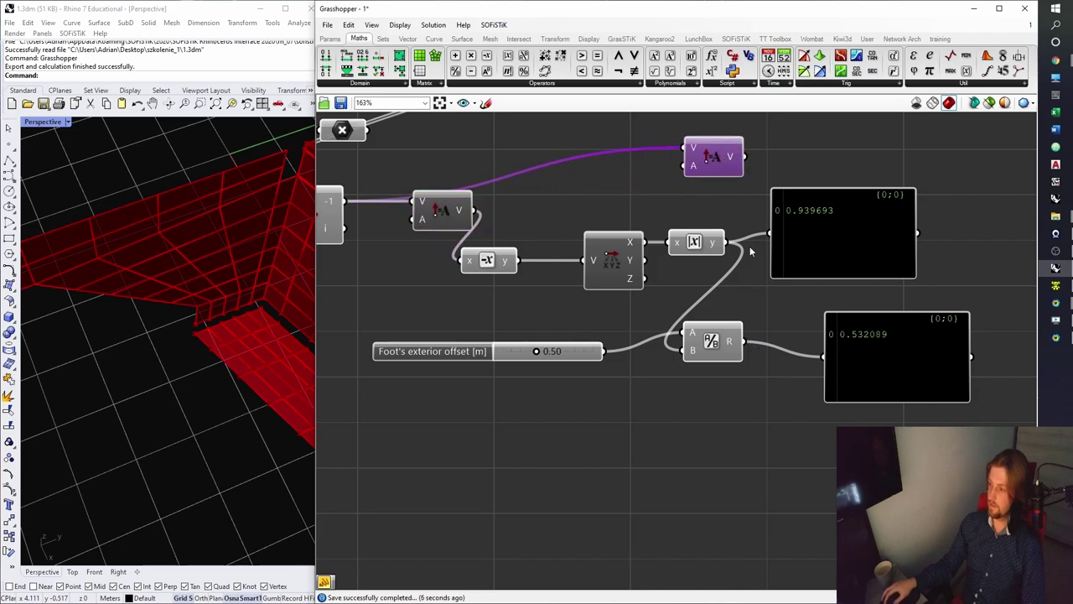
{"action": "left_click_drag", "start_coordinate": [749, 342], "coordinate": [965, 260]}
{"action": "right_click_drag", "start_coordinate": [759, 340], "coordinate": [603, 304]}
{"action": "right_click_drag", "start_coordinate": [727, 317], "coordinate": [685, 377]}
{"action": "left_click_drag", "start_coordinate": [676, 366], "coordinate": [657, 404]}
Duplicate the Negative component beside the copied Amplitude, feed it from that Amplitude's V output, and save the definition.
{"action": "right_click_drag", "start_coordinate": [407, 334], "coordinate": [560, 287]}
{"action": "left_click", "coordinate": [449, 241]}
{"action": "left_click_drag", "start_coordinate": [450, 239], "coordinate": [1003, 238], "text": "alt"}
{"action": "left_click_drag", "start_coordinate": [1018, 234], "coordinate": [1006, 250]}
{"action": "left_click", "coordinate": [754, 301]}
{"action": "right_click_drag", "start_coordinate": [1018, 267], "coordinate": [688, 291]}
{"action": "key", "text": "ctrl+s"}
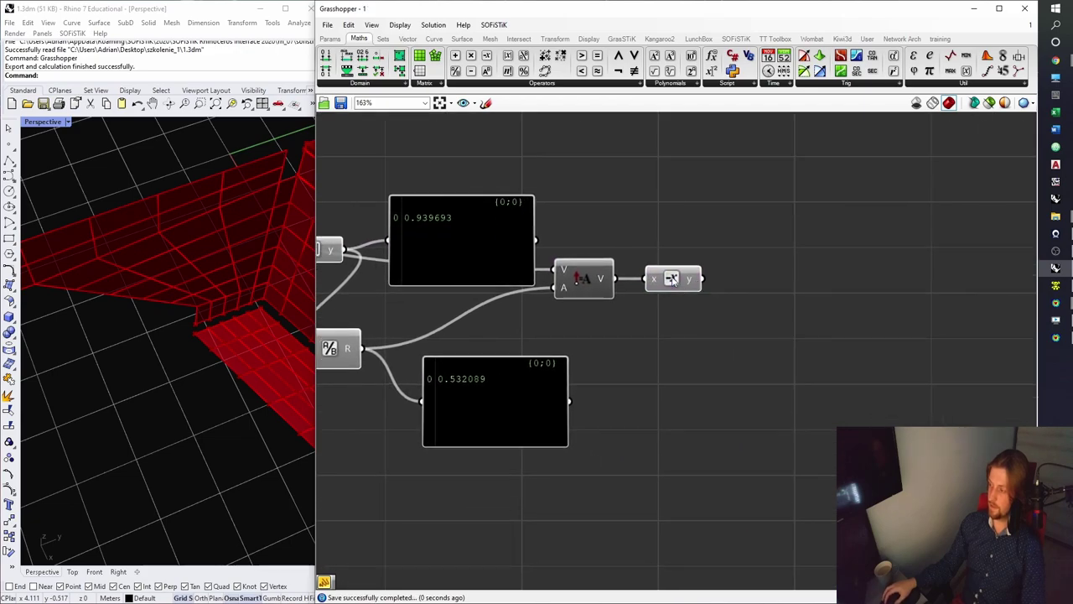
{"action": "left_click", "coordinate": [672, 281]}
{"action": "right_click_drag", "start_coordinate": [711, 254], "coordinate": [652, 255]}
{"action": "left_click", "coordinate": [652, 255]}
{"action": "scroll", "coordinate": [651, 255], "scroll_direction": "up", "scroll_amount": 2}
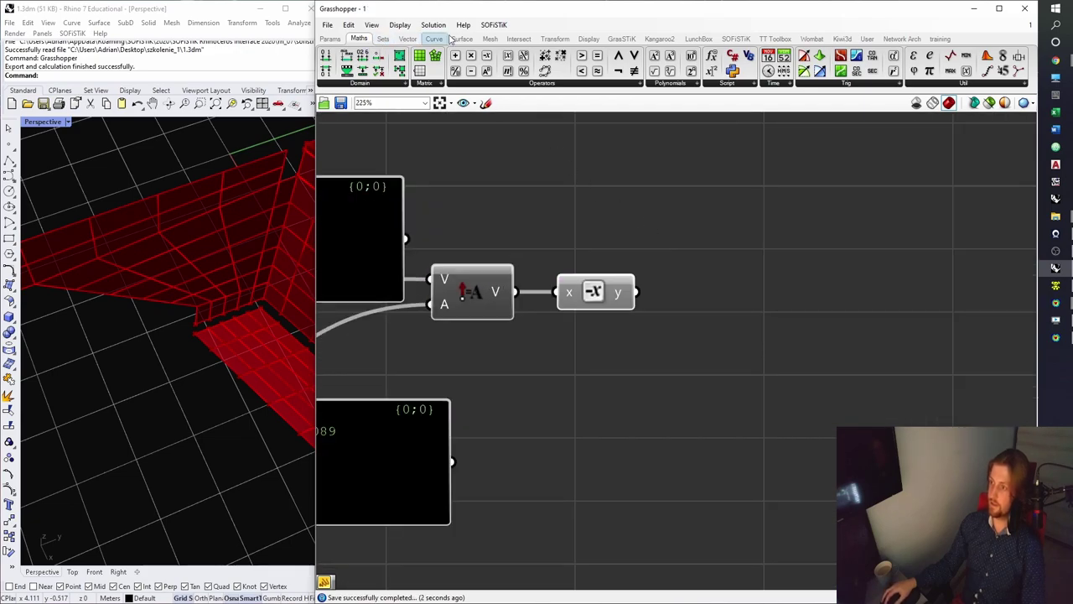
Place a Deconstruct Vector component after the last Negative and connect its X and Y outputs to two Panels to check the offset components.
{"action": "left_click", "coordinate": [407, 38]}
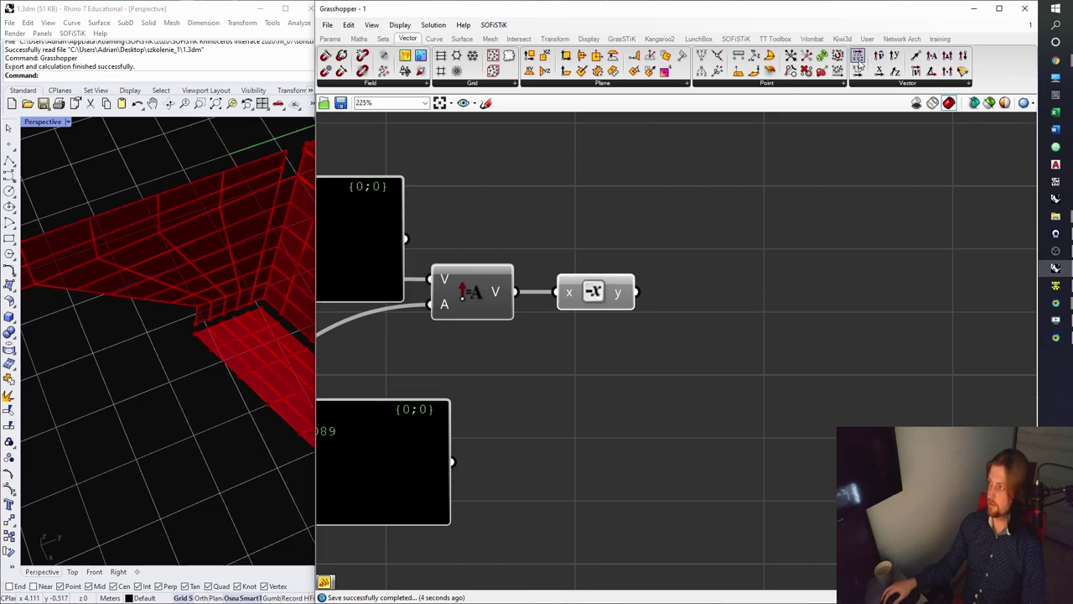
{"action": "left_click_drag", "start_coordinate": [860, 65], "coordinate": [744, 279]}
{"action": "left_click_drag", "start_coordinate": [645, 291], "coordinate": [722, 299]}
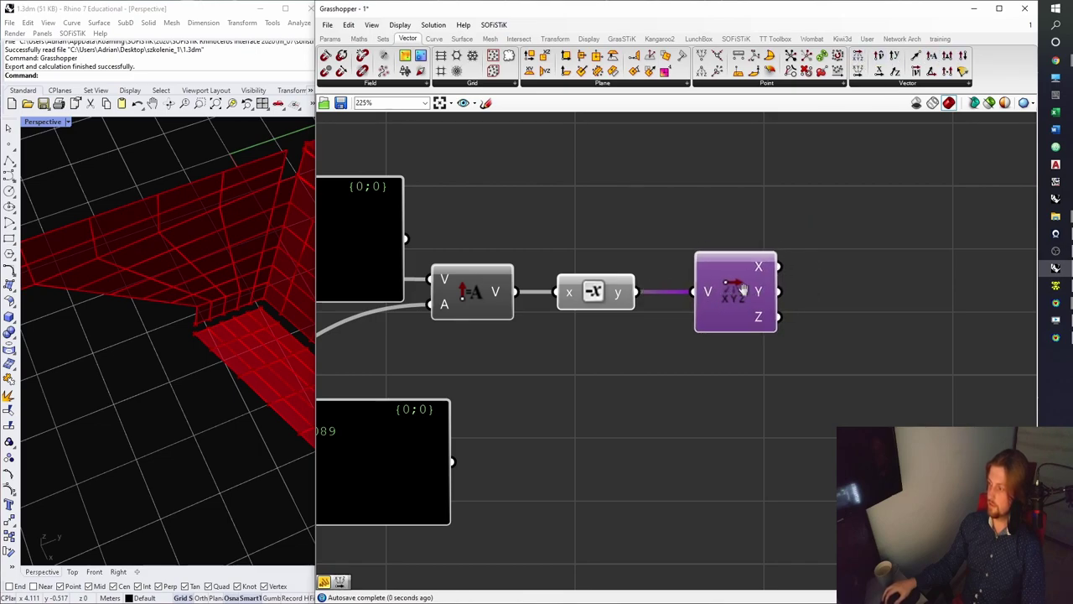
{"action": "right_click_drag", "start_coordinate": [867, 263], "coordinate": [669, 268]}
{"action": "double_click", "coordinate": [669, 269]}
{"action": "type", "text": "//"}
{"action": "key", "text": "Return"}
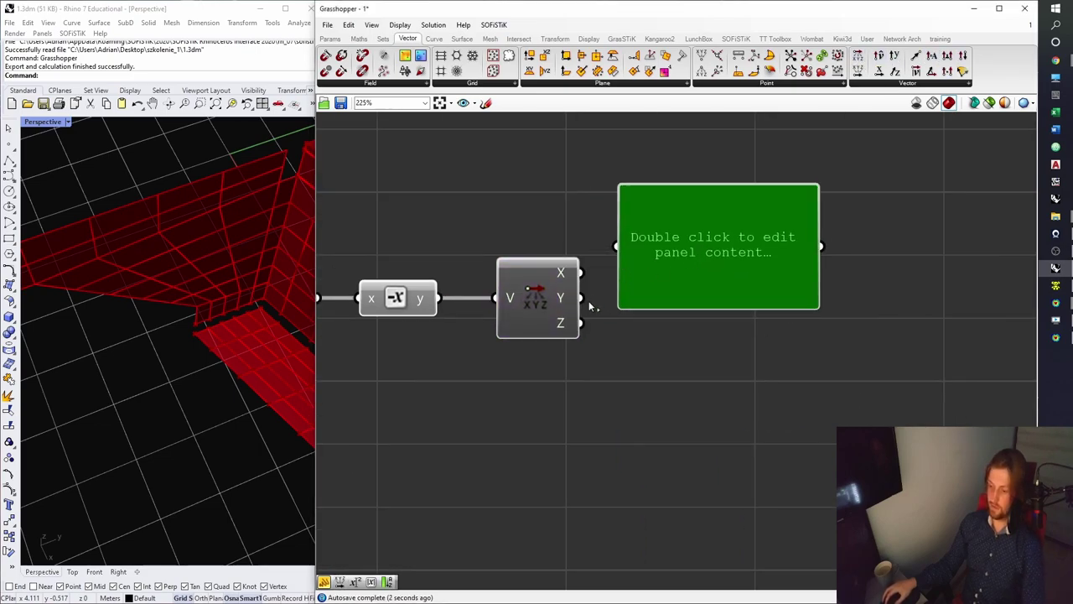
{"action": "left_click_drag", "start_coordinate": [585, 272], "coordinate": [773, 387]}
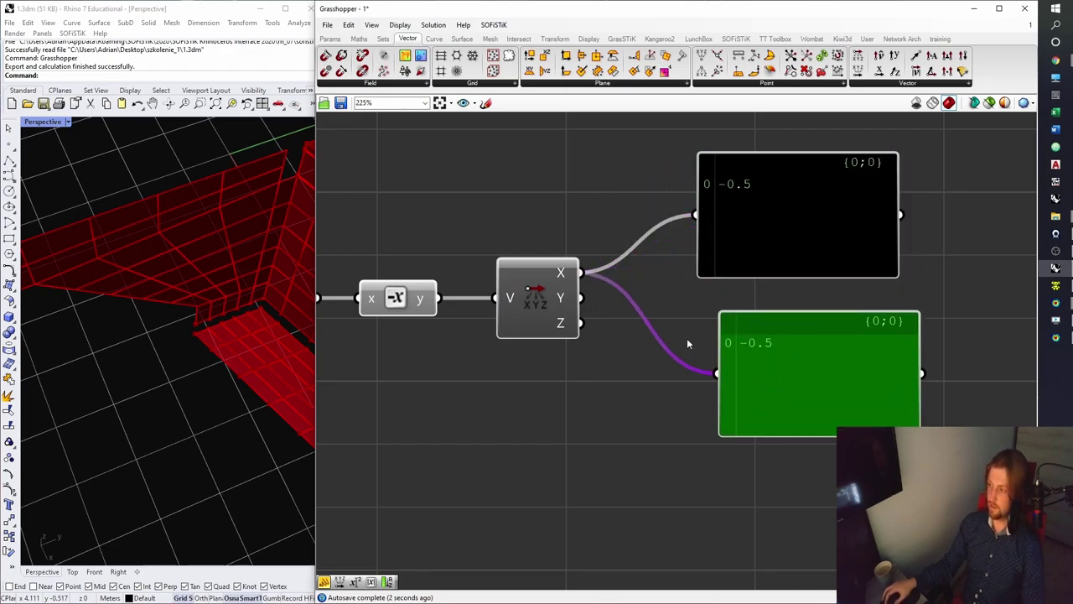
{"action": "left_click_drag", "start_coordinate": [581, 298], "coordinate": [740, 334]}
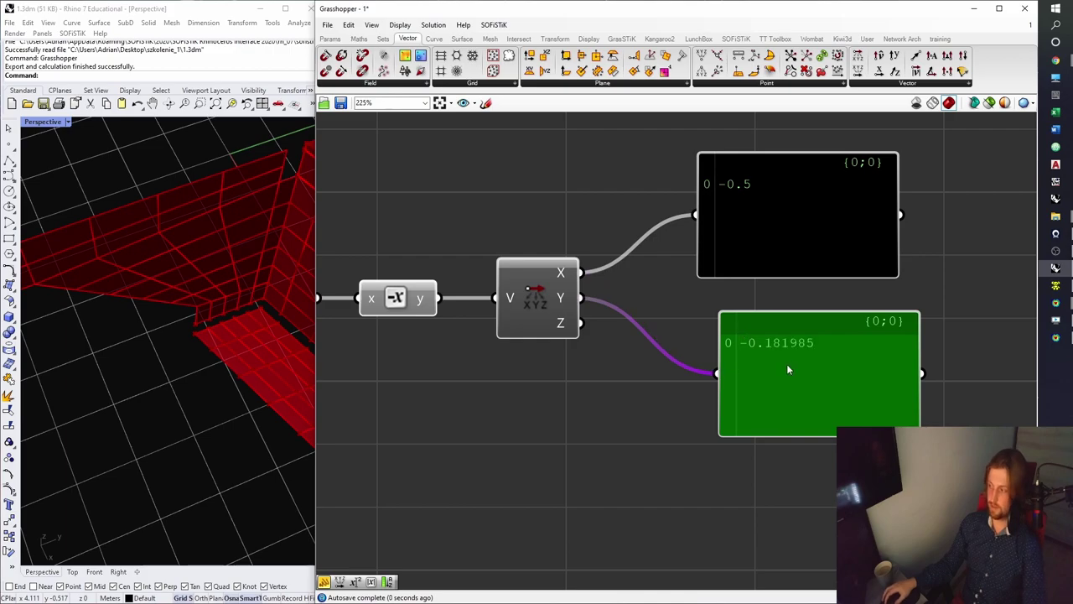
Delete both check Panels and the Deconstruct Vector component, and save the definition.
{"action": "scroll", "coordinate": [604, 369], "scroll_direction": "down", "scroll_amount": 3}
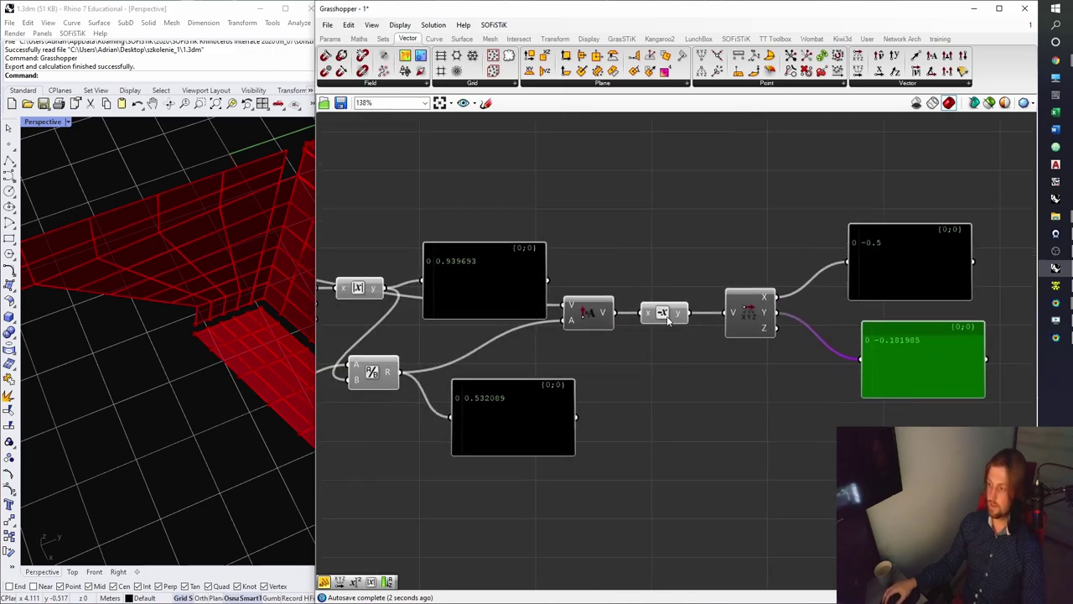
{"action": "left_click_drag", "start_coordinate": [927, 438], "coordinate": [834, 256]}
{"action": "key", "text": "Delete"}
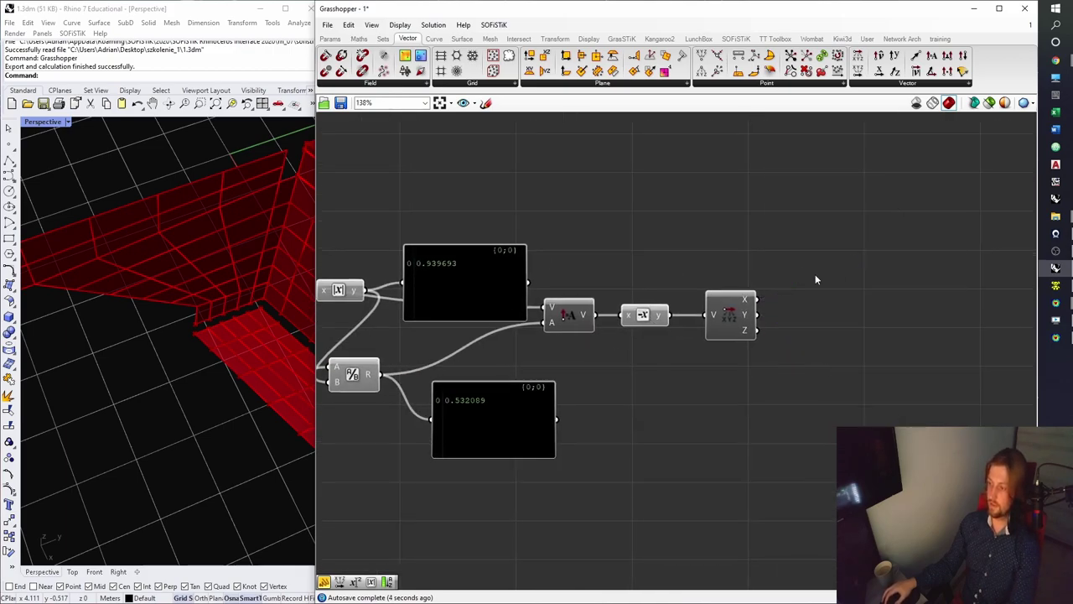
{"action": "left_click", "coordinate": [723, 332]}
{"action": "key", "text": "Delete"}
{"action": "left_click", "coordinate": [651, 327]}
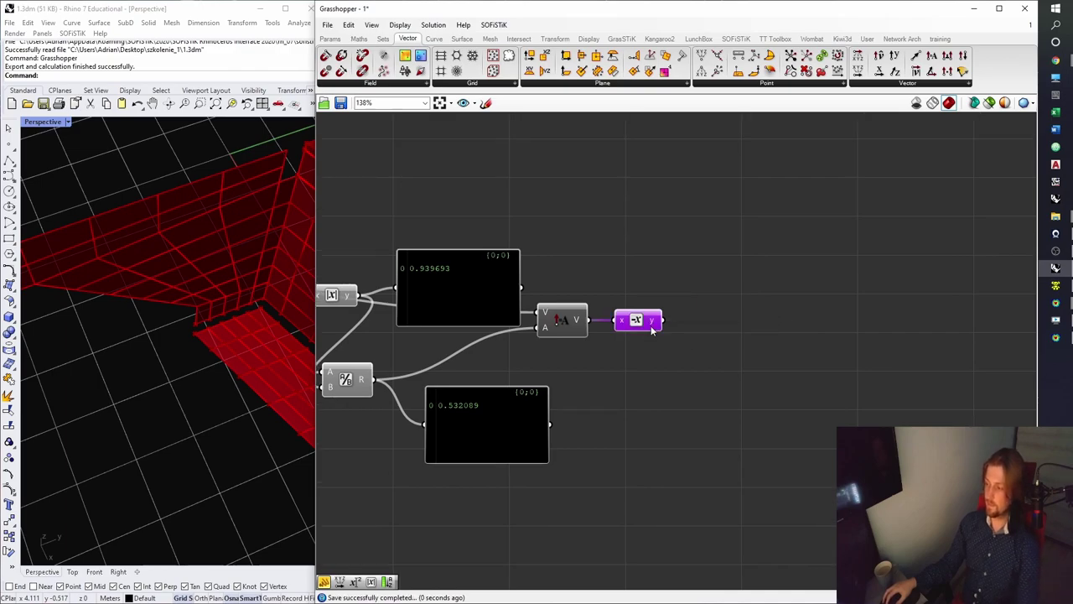
Examine the slab's edge in the model and highlight the Point parameter that holds its edge points.
{"action": "scroll", "coordinate": [680, 342], "scroll_direction": "down", "scroll_amount": 2}
{"action": "right_click_drag", "start_coordinate": [679, 342], "coordinate": [794, 341]}
{"action": "right_click_drag", "start_coordinate": [189, 368], "coordinate": [144, 387], "text": "shift"}
{"action": "right_click_drag", "start_coordinate": [781, 358], "coordinate": [702, 384]}
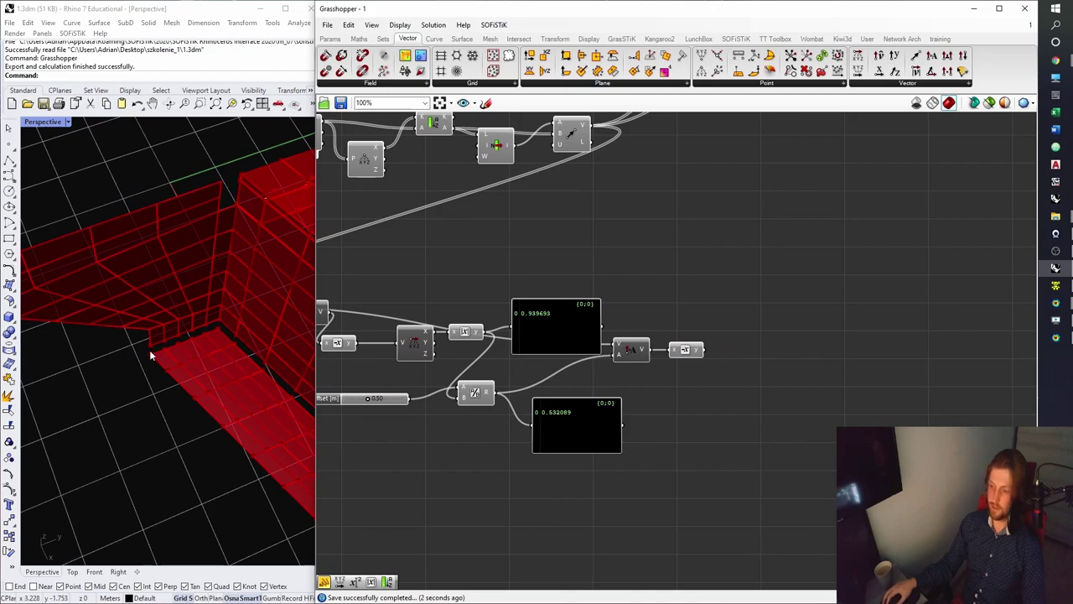
{"action": "left_click", "coordinate": [693, 354]}
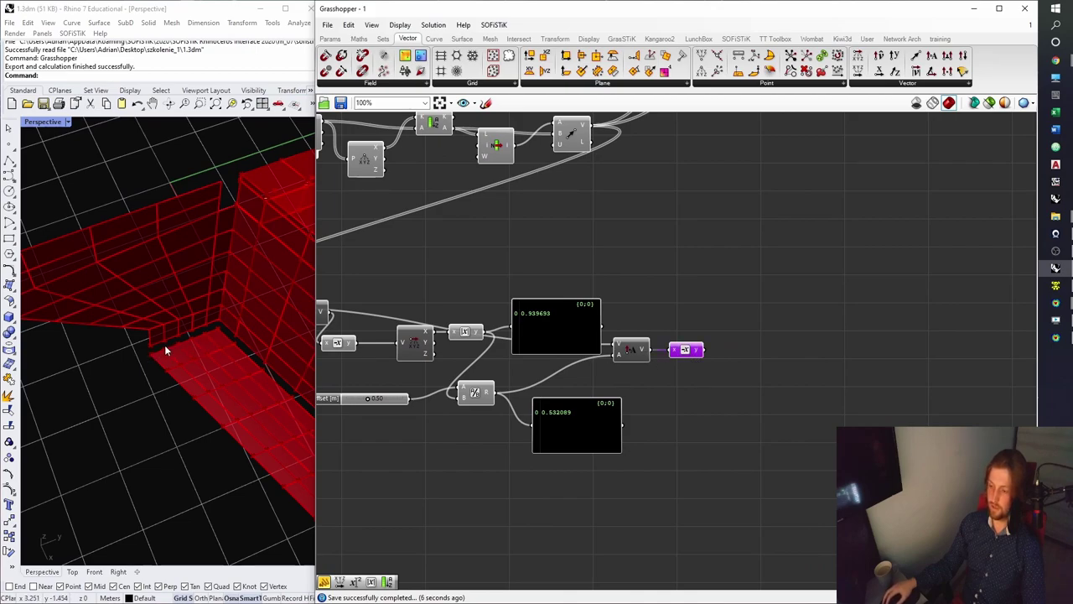
{"action": "right_click_drag", "start_coordinate": [662, 398], "coordinate": [808, 355]}
{"action": "right_click_drag", "start_coordinate": [452, 288], "coordinate": [568, 299]}
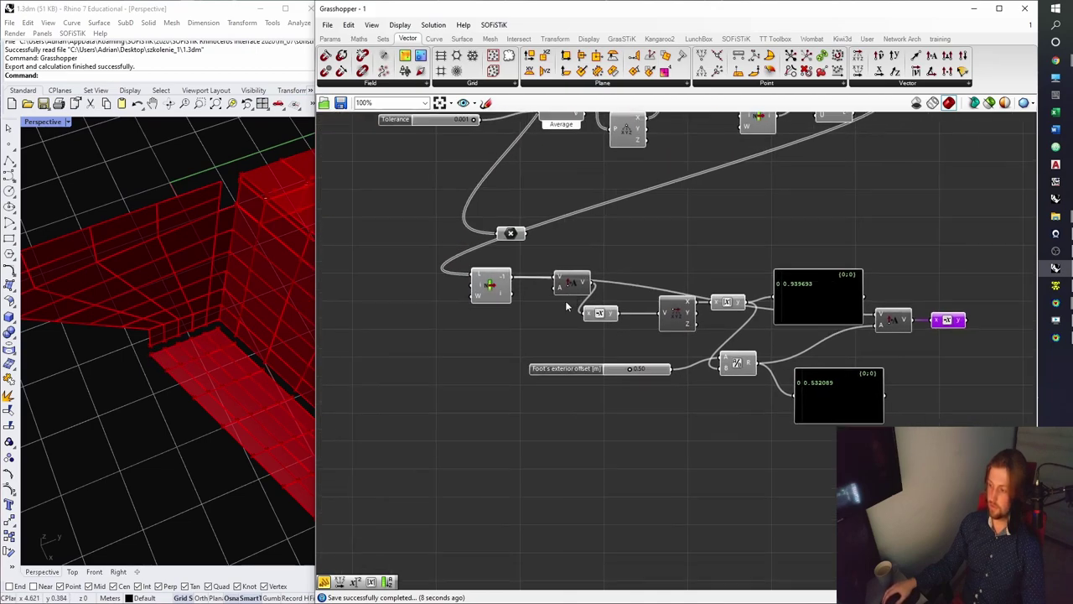
{"action": "left_click", "coordinate": [511, 237]}
{"action": "right_click_drag", "start_coordinate": [558, 234], "coordinate": [483, 246]}
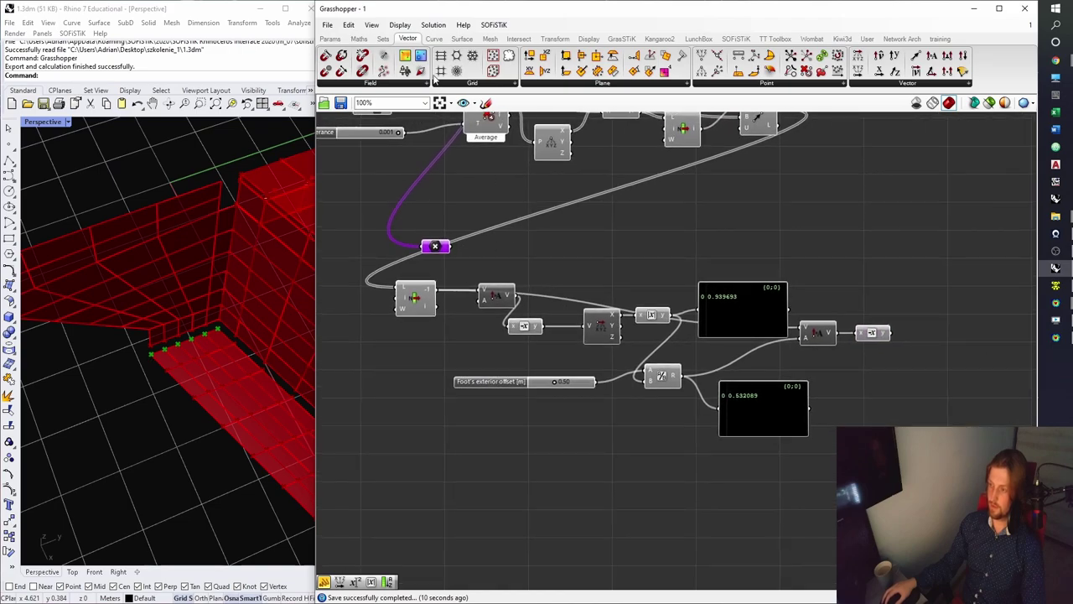
Place an Addition component with the edge Point parameter feeding A and the last Negative's y output feeding B.
{"action": "left_click", "coordinate": [358, 39]}
{"action": "left_click_drag", "start_coordinate": [459, 62], "coordinate": [930, 314]}
{"action": "right_click_drag", "start_coordinate": [838, 330], "coordinate": [689, 344]}
{"action": "right_click_drag", "start_coordinate": [255, 340], "coordinate": [193, 367]}
{"action": "right_click_drag", "start_coordinate": [788, 357], "coordinate": [852, 334]}
{"action": "right_click_drag", "start_coordinate": [166, 403], "coordinate": [191, 411]}
{"action": "right_click_drag", "start_coordinate": [744, 390], "coordinate": [690, 399]}
{"action": "left_click", "coordinate": [689, 398]}
Place a Line component from the edge points (A) to the Addition's R output (B), and save the definition.
{"action": "left_click", "coordinate": [437, 37]}
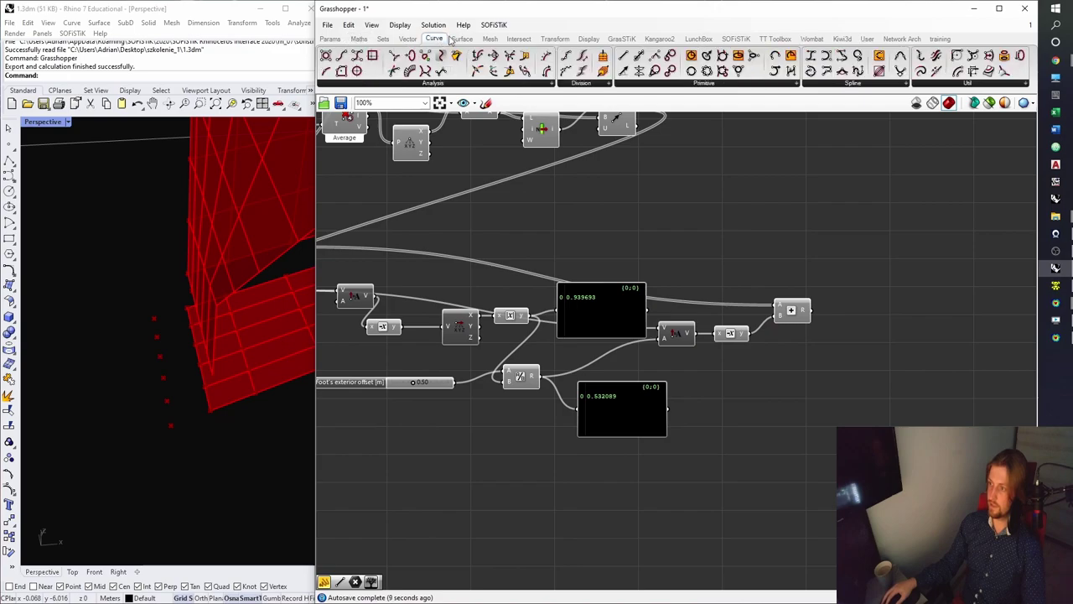
{"action": "left_click", "coordinate": [624, 56]}
{"action": "left_click", "coordinate": [703, 198]}
{"action": "right_click_drag", "start_coordinate": [337, 239], "coordinate": [422, 252]}
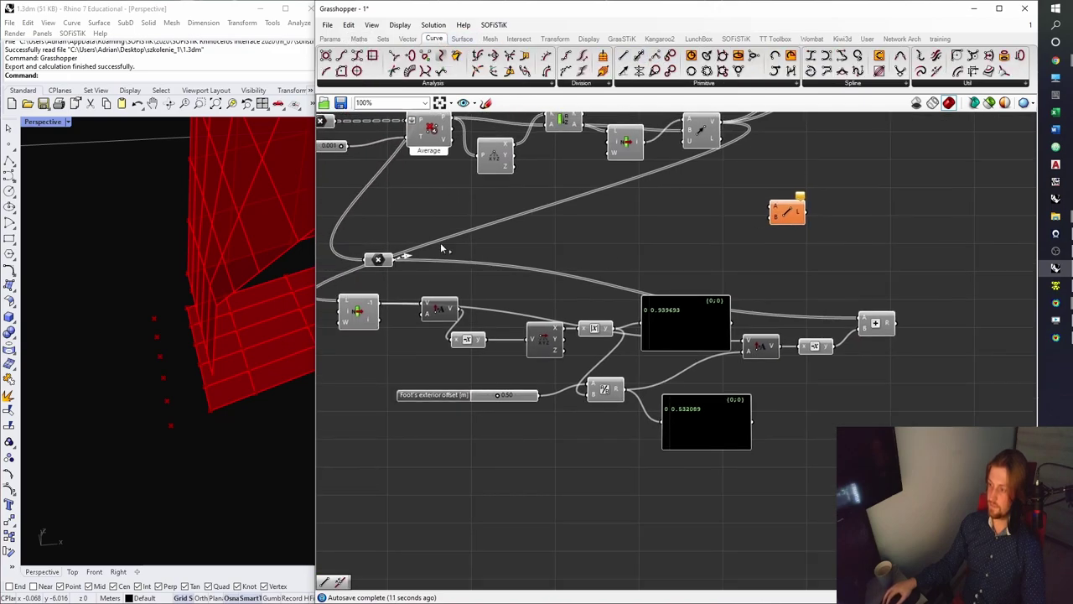
{"action": "left_click_drag", "start_coordinate": [788, 212], "coordinate": [732, 220]}
{"action": "left_click", "coordinate": [386, 261]}
{"action": "left_click_drag", "start_coordinate": [389, 261], "coordinate": [714, 218]}
{"action": "left_click", "coordinate": [879, 325]}
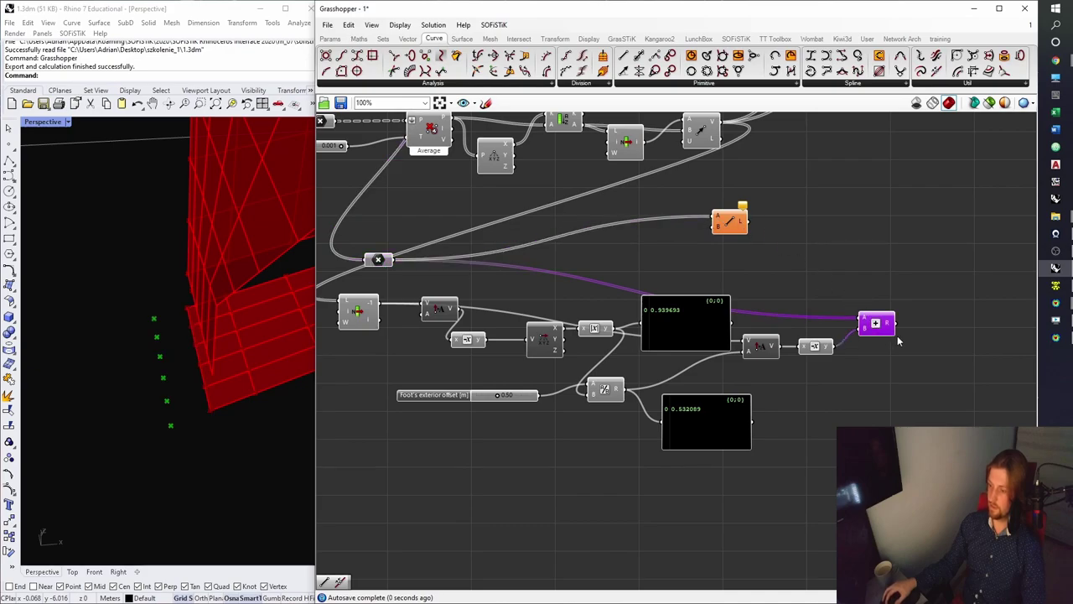
{"action": "left_click_drag", "start_coordinate": [894, 322], "coordinate": [960, 308]}
{"action": "right_click_drag", "start_coordinate": [983, 281], "coordinate": [778, 261]}
{"action": "key", "text": "ctrl+s"}
Place a Divide Curve component, connect the Line's L output to its C input, and save the definition.
{"action": "left_click", "coordinate": [567, 57]}
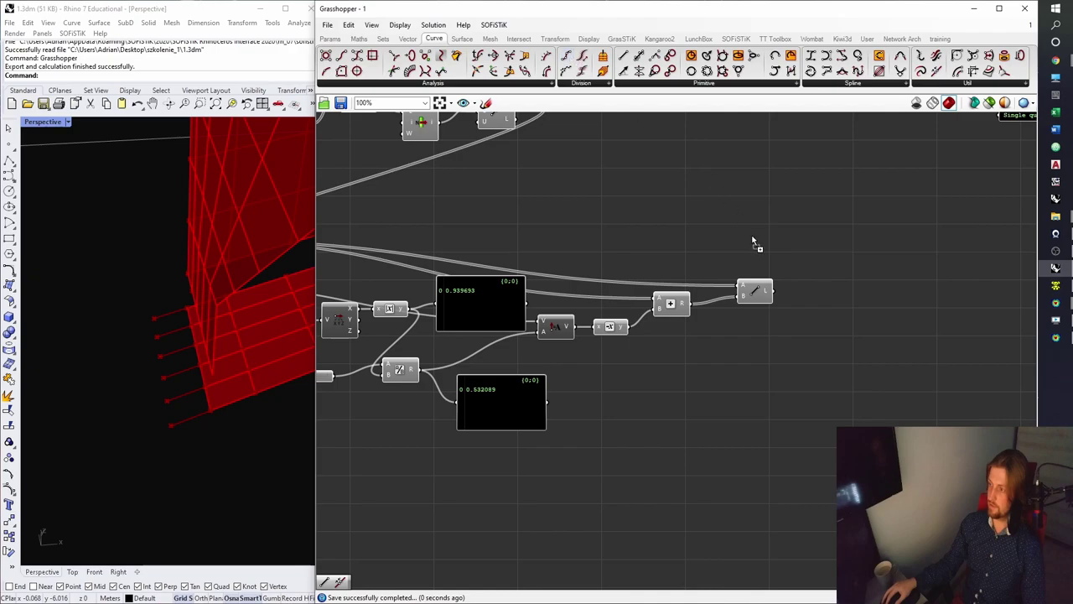
{"action": "left_click", "coordinate": [797, 298]}
{"action": "scroll", "coordinate": [793, 298], "scroll_direction": "up", "scroll_amount": 4}
{"action": "left_click_drag", "start_coordinate": [795, 300], "coordinate": [862, 305]}
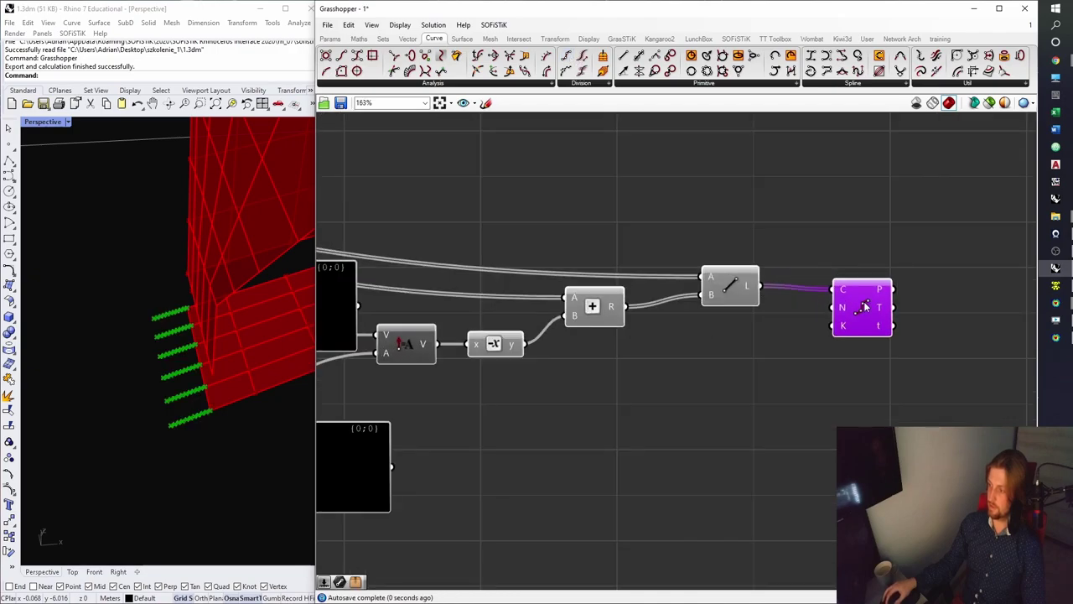
{"action": "right_click_drag", "start_coordinate": [741, 355], "coordinate": [661, 368]}
{"action": "left_click", "coordinate": [662, 367]}
{"action": "key", "text": "ctrl+s"}
Create an integer number slider starting at 1, connect it to the Divide Curve's N input, and place it beneath the Line component.
{"action": "double_click", "coordinate": [643, 411]}
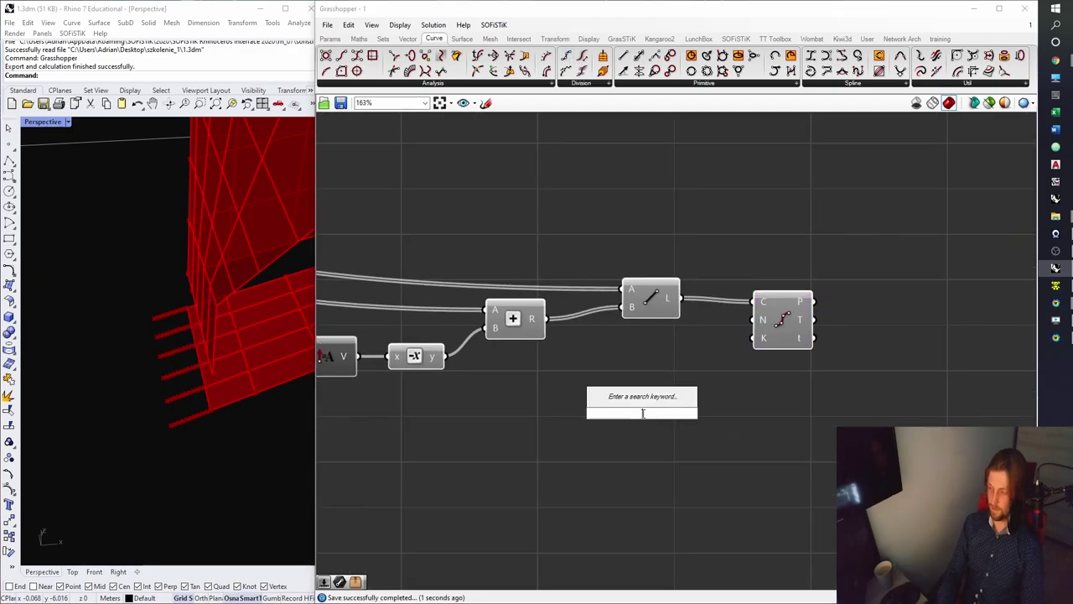
{"action": "type", "text": "1"}
{"action": "key", "text": "BackSpace"}
{"action": "type", "text": "l"}
{"action": "key", "text": "BackSpace"}
{"action": "type", "text": "1"}
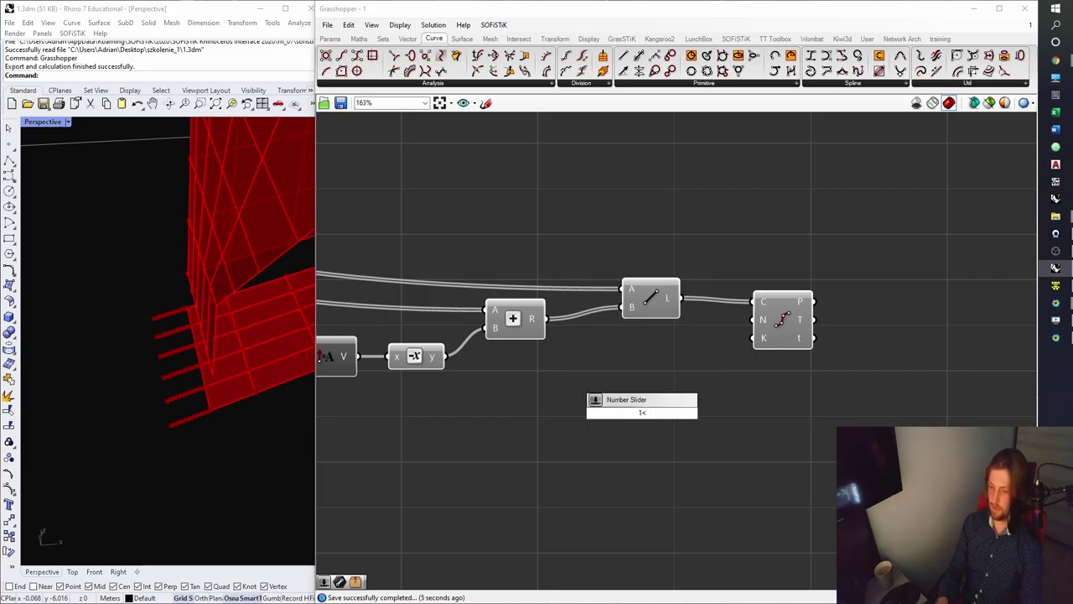
{"action": "type", "text": "<"}
{"action": "key", "text": "Return"}
{"action": "left_click_drag", "start_coordinate": [714, 412], "coordinate": [751, 317]}
{"action": "left_click_drag", "start_coordinate": [608, 417], "coordinate": [608, 370]}
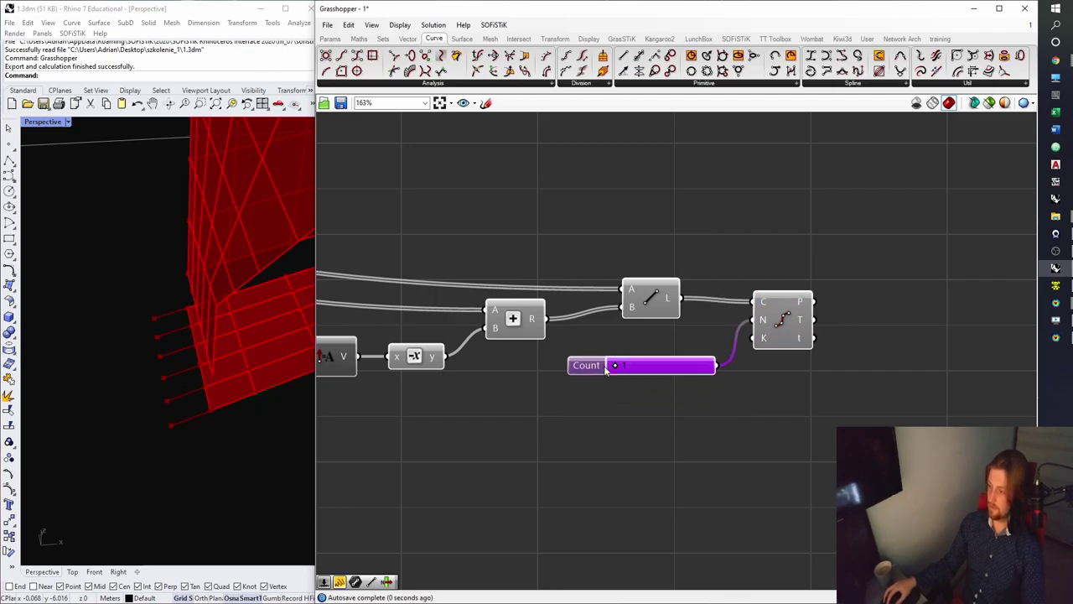
Set the Count slider to 2, move it with the Divide Curve away from the Line component, and save the definition.
{"action": "left_click", "coordinate": [772, 338]}
{"action": "key", "text": "ctrl+s"}
{"action": "right_click_drag", "start_coordinate": [821, 329], "coordinate": [711, 338]}
{"action": "left_click", "coordinate": [765, 334]}
{"action": "left_click_drag", "start_coordinate": [704, 441], "coordinate": [555, 351]}
{"action": "left_click_drag", "start_coordinate": [622, 356], "coordinate": [729, 406]}
{"action": "left_click", "coordinate": [704, 317]}
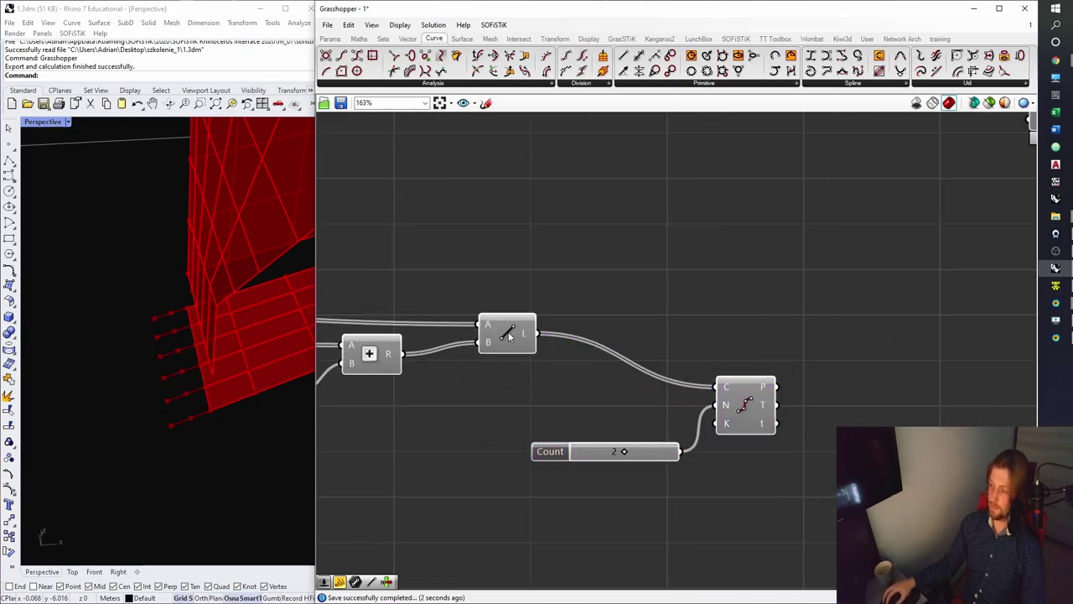
{"action": "left_click", "coordinate": [509, 335]}
{"action": "key", "text": "ctrl+s"}
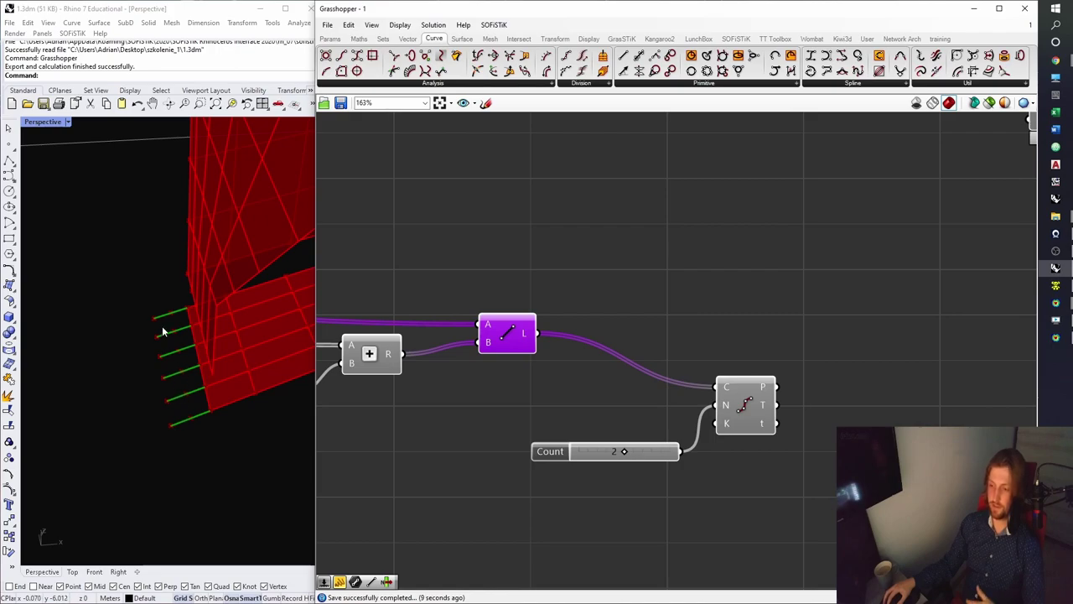
Copy the Without last/first/ends cluster next to the Line and connect the Line's L output to its Data input.
{"action": "scroll", "coordinate": [435, 329], "scroll_direction": "down", "scroll_amount": 3}
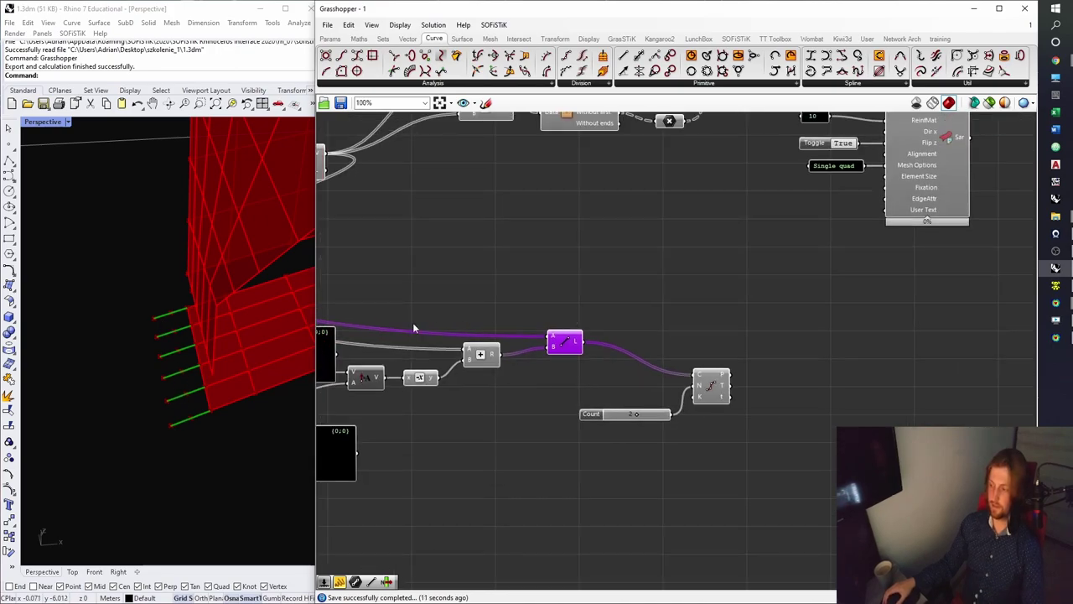
{"action": "right_click_drag", "start_coordinate": [177, 322], "coordinate": [183, 312]}
{"action": "right_click_drag", "start_coordinate": [557, 286], "coordinate": [575, 309]}
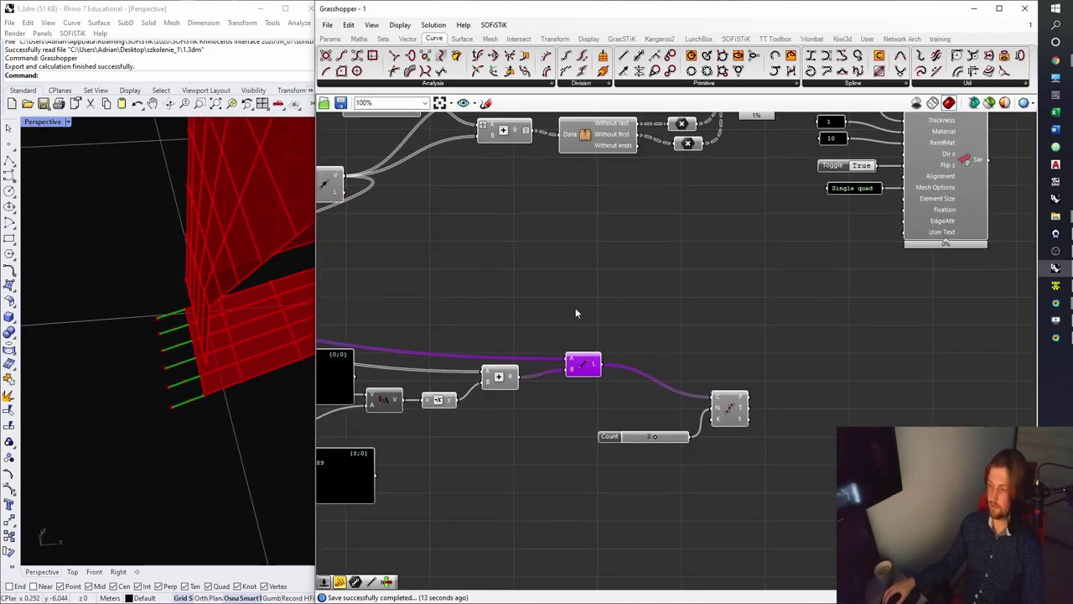
{"action": "left_click_drag", "start_coordinate": [604, 140], "coordinate": [678, 297]}
{"action": "scroll", "coordinate": [611, 352], "scroll_direction": "up", "scroll_amount": 3}
{"action": "left_click_drag", "start_coordinate": [595, 369], "coordinate": [665, 346]}
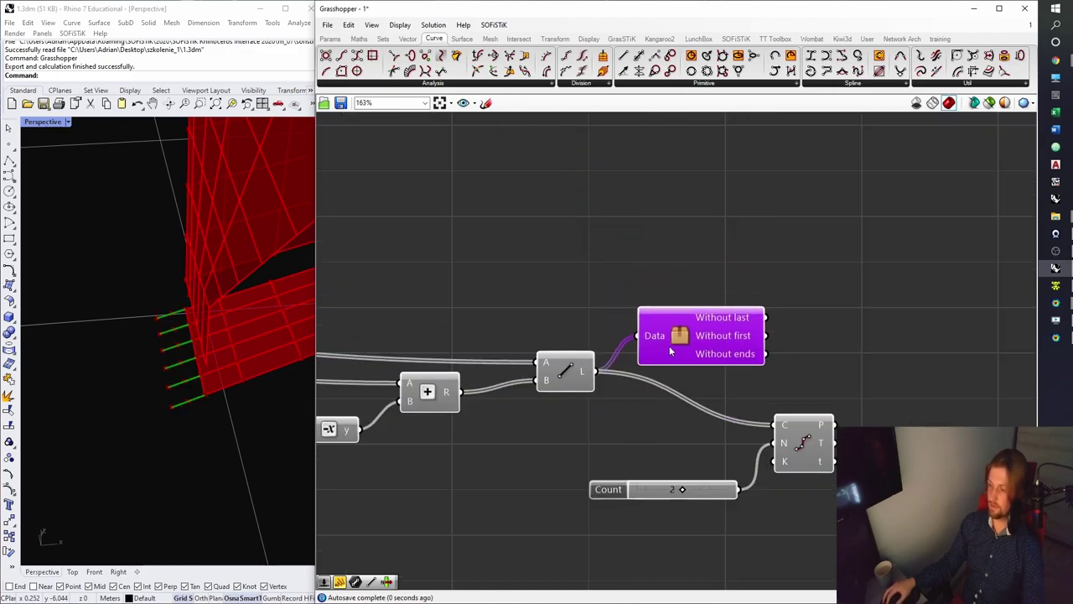
Feed the cluster's Without last and Without first outputs into two Divide Curve components that share the Count slider.
{"action": "right_click_drag", "start_coordinate": [795, 327], "coordinate": [692, 279]}
{"action": "left_click_drag", "start_coordinate": [663, 270], "coordinate": [763, 379]}
{"action": "left_click_drag", "start_coordinate": [665, 289], "coordinate": [766, 374]}
{"action": "right_click_drag", "start_coordinate": [666, 337], "coordinate": [601, 355]}
Duplicate the cluster for both Divide Curves, connect each P output to a copy's Data input, and save the definition.
{"action": "left_click_drag", "start_coordinate": [524, 318], "coordinate": [841, 285], "text": "alt"}
{"action": "left_click_drag", "start_coordinate": [728, 300], "coordinate": [849, 371]}
{"action": "left_click_drag", "start_coordinate": [737, 375], "coordinate": [815, 392]}
{"action": "right_click_drag", "start_coordinate": [815, 392], "coordinate": [637, 437]}
{"action": "left_click", "coordinate": [778, 383]}
{"action": "key", "text": "ctrl+s"}
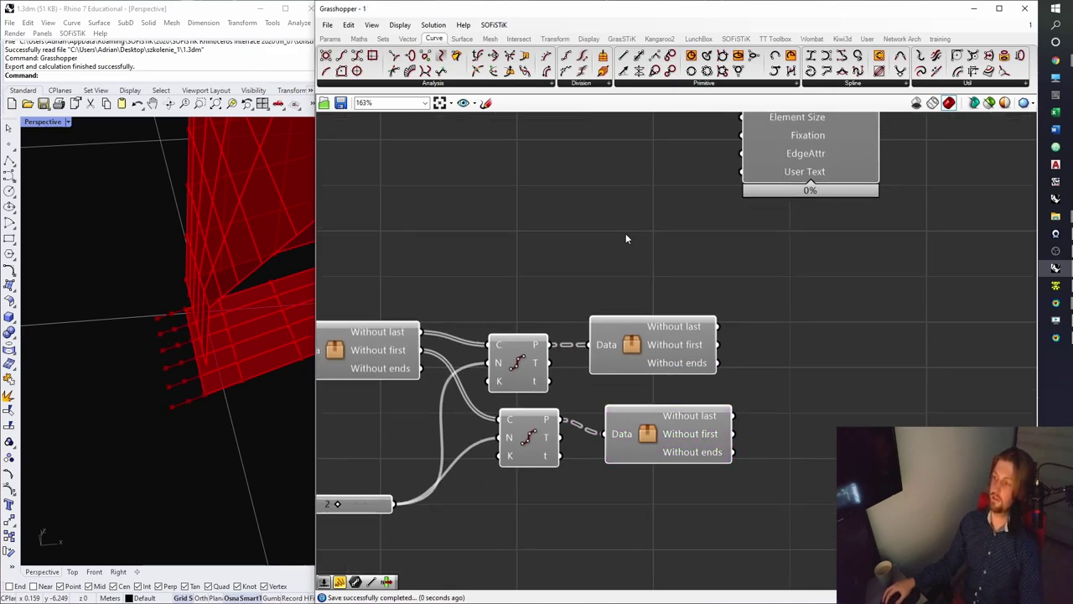
Place a 4Point Surface fed by the upper cluster's Without last (A) and first (D) and the lower cluster's Without last (B) and first (C).
{"action": "left_click", "coordinate": [462, 39]}
{"action": "left_click_drag", "start_coordinate": [545, 55], "coordinate": [822, 348]}
{"action": "left_click_drag", "start_coordinate": [717, 326], "coordinate": [801, 322]}
{"action": "left_click_drag", "start_coordinate": [732, 415], "coordinate": [801, 341]}
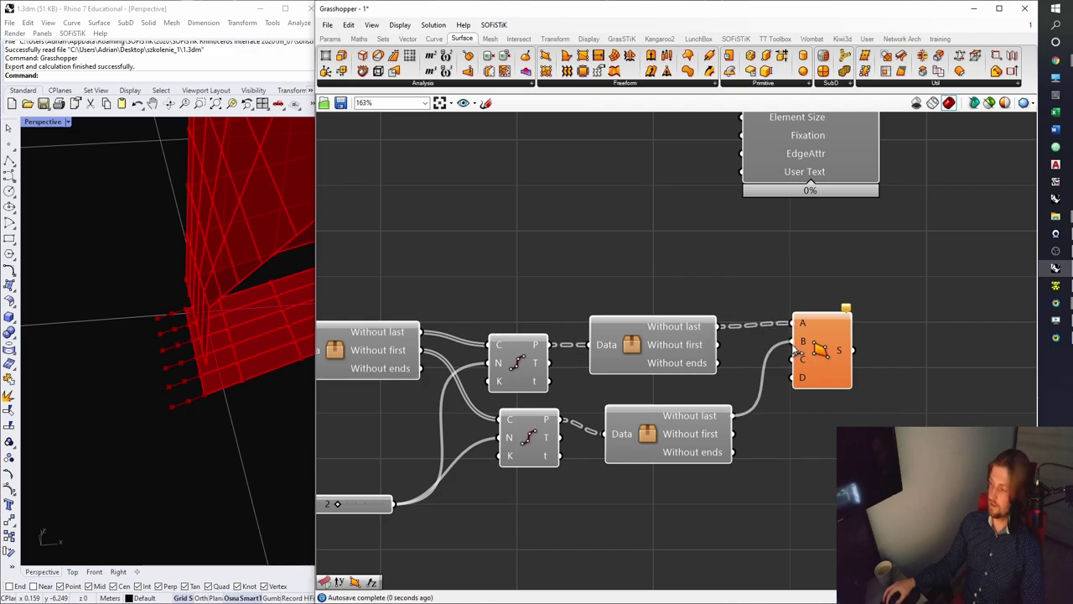
{"action": "left_click_drag", "start_coordinate": [732, 434], "coordinate": [795, 360]}
{"action": "left_click_drag", "start_coordinate": [717, 345], "coordinate": [801, 377]}
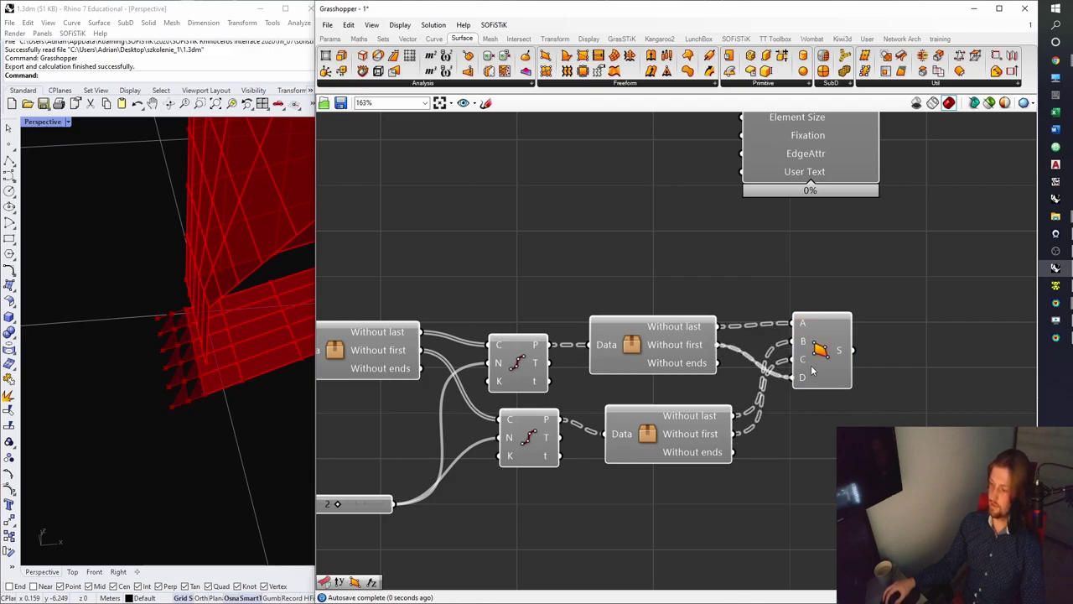
{"action": "left_click", "coordinate": [815, 373]}
{"action": "right_click_drag", "start_coordinate": [817, 377], "coordinate": [759, 335]}
{"action": "left_click_drag", "start_coordinate": [759, 335], "coordinate": [757, 363]}
{"action": "left_click", "coordinate": [784, 250]}
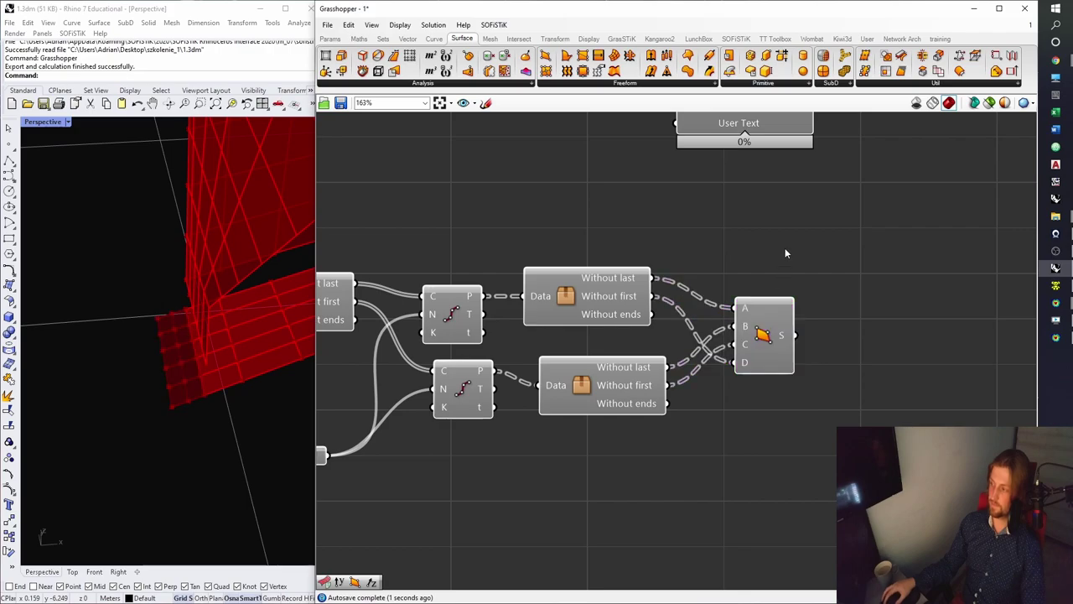
Disconnect the Material and ReinfMat inputs of the existing slab's Structural Area component.
{"action": "scroll", "coordinate": [783, 252], "scroll_direction": "down", "scroll_amount": 4}
{"action": "right_click_drag", "start_coordinate": [783, 253], "coordinate": [756, 277]}
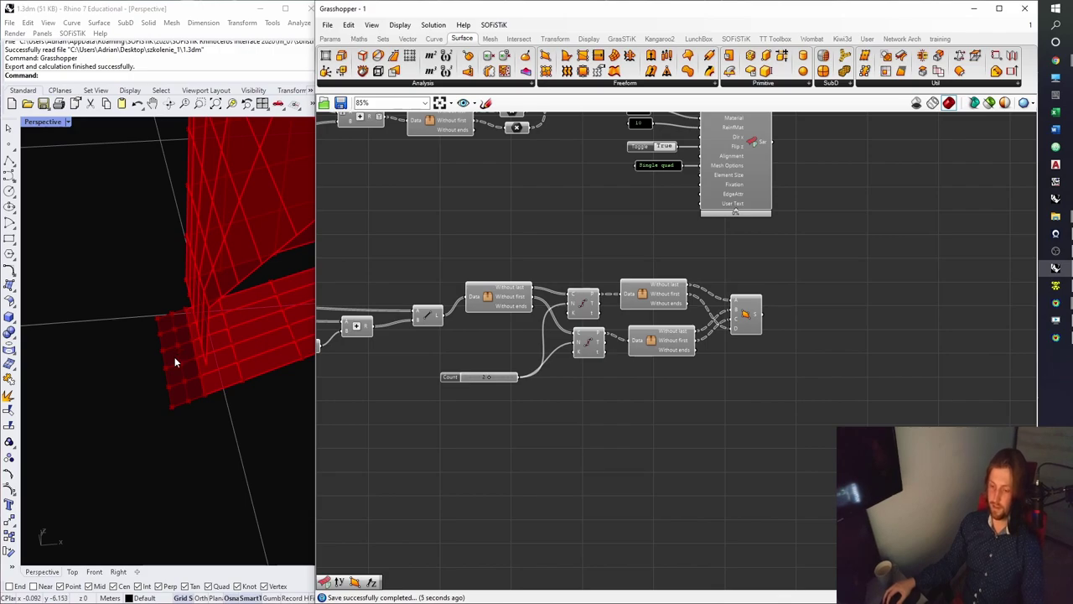
{"action": "scroll", "coordinate": [672, 243], "scroll_direction": "up", "scroll_amount": 5}
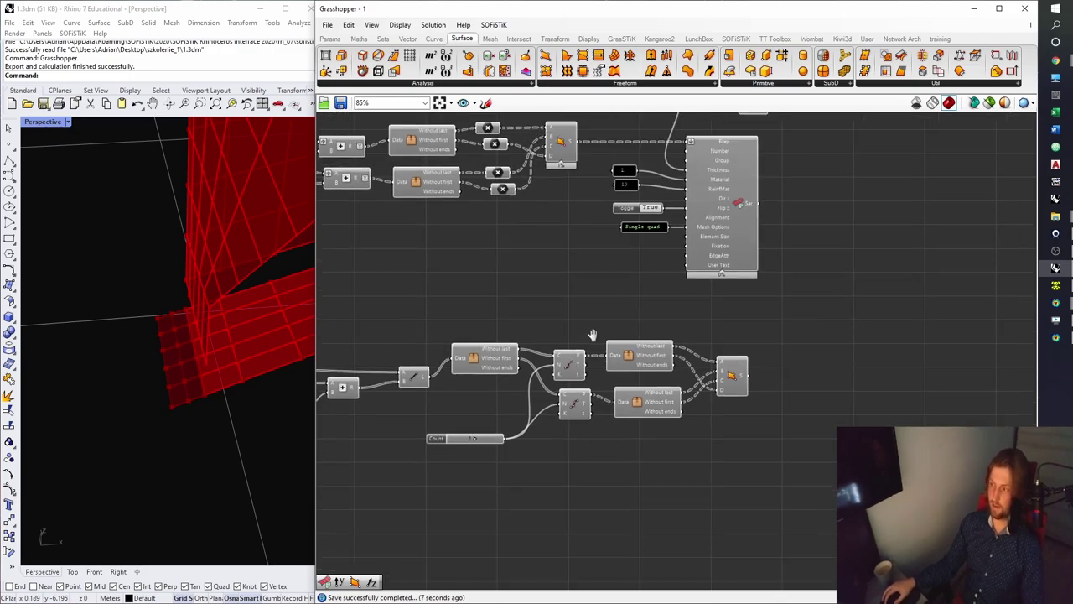
{"action": "left_click", "coordinate": [730, 223]}
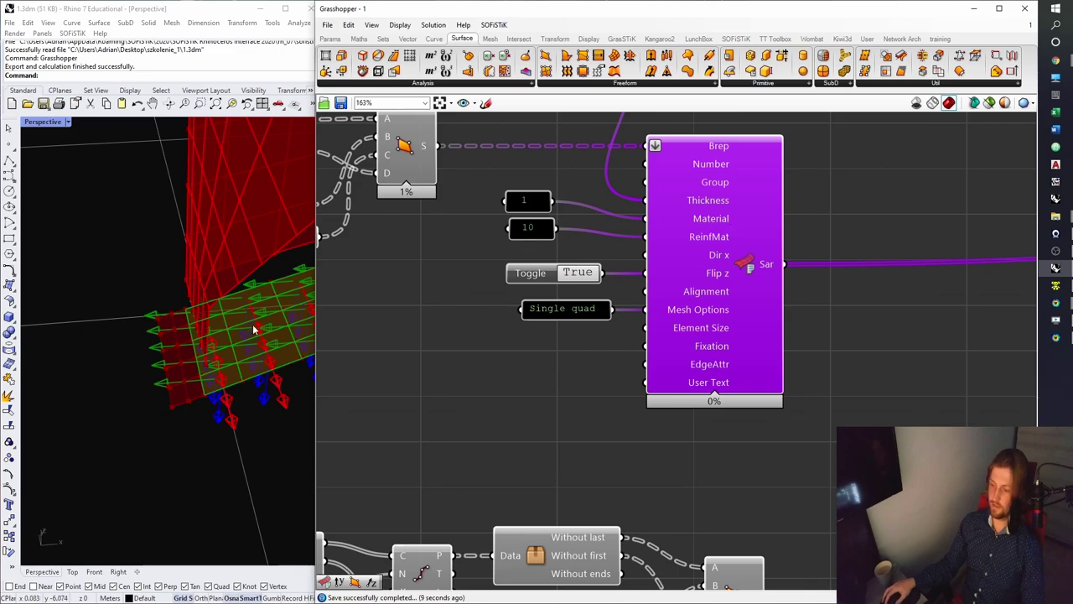
{"action": "left_click", "coordinate": [790, 364]}
{"action": "right_click", "coordinate": [694, 220]}
{"action": "mouse_move", "coordinate": [737, 236]}
{"action": "left_click", "coordinate": [841, 264]}
{"action": "right_click", "coordinate": [698, 236]}
{"action": "mouse_move", "coordinate": [754, 259]}
{"action": "left_click", "coordinate": [834, 285]}
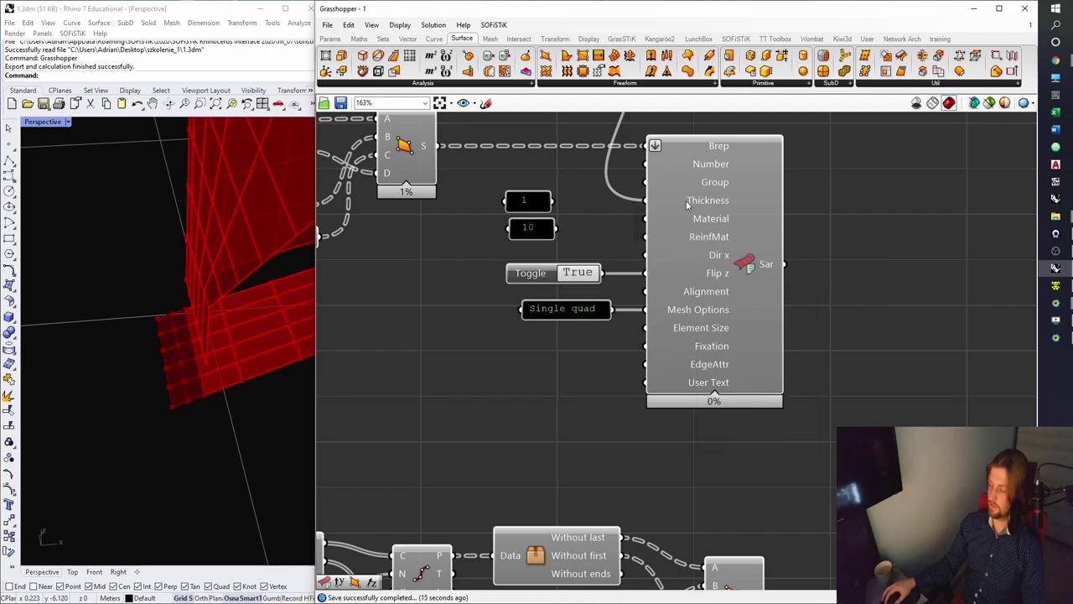
Disconnect the Thickness and Mesh Options inputs of the existing slab's Structural Area component.
{"action": "right_click", "coordinate": [688, 206]}
{"action": "mouse_move", "coordinate": [738, 222]}
{"action": "left_click", "coordinate": [838, 251]}
{"action": "right_click", "coordinate": [691, 310]}
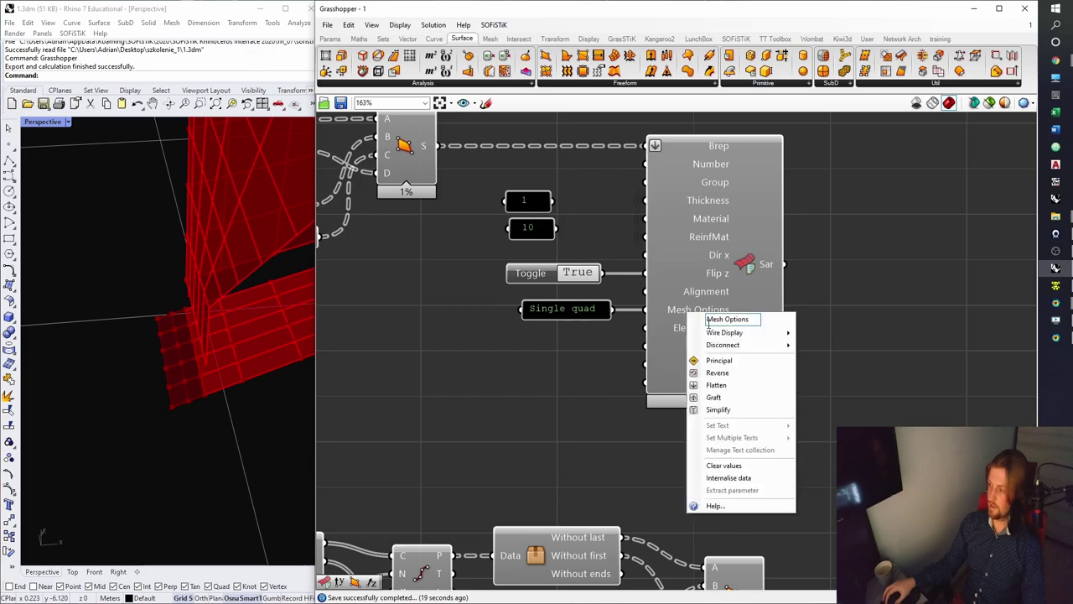
{"action": "mouse_move", "coordinate": [752, 333]}
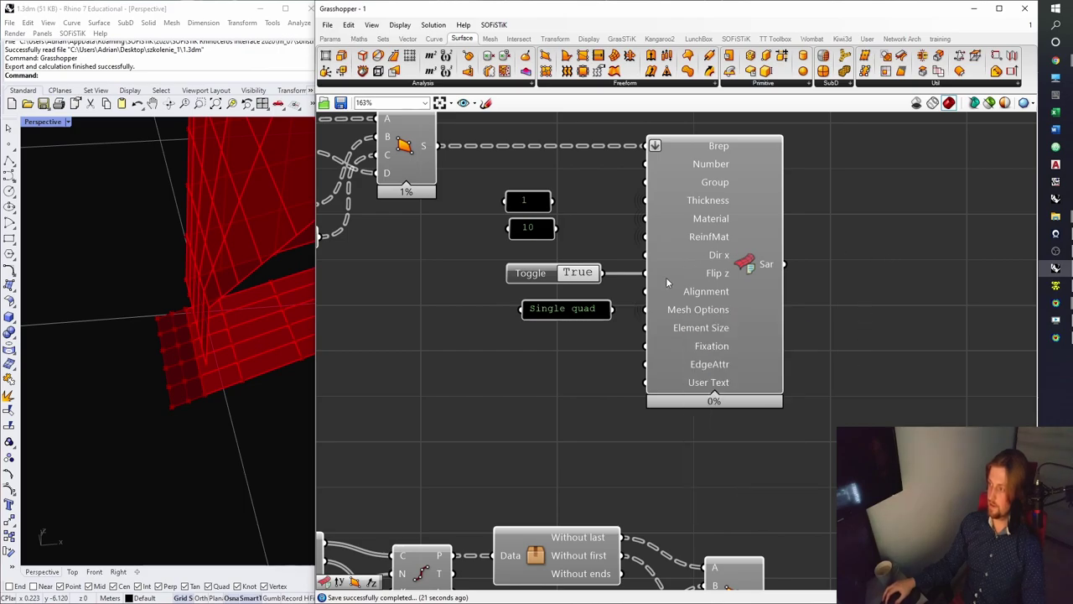
Duplicate the slab's Structural Area component below and connect the side 4Point Surface's S output to the copy's Brep input.
{"action": "left_click", "coordinate": [712, 273]}
{"action": "scroll", "coordinate": [634, 285], "scroll_direction": "down", "scroll_amount": 3}
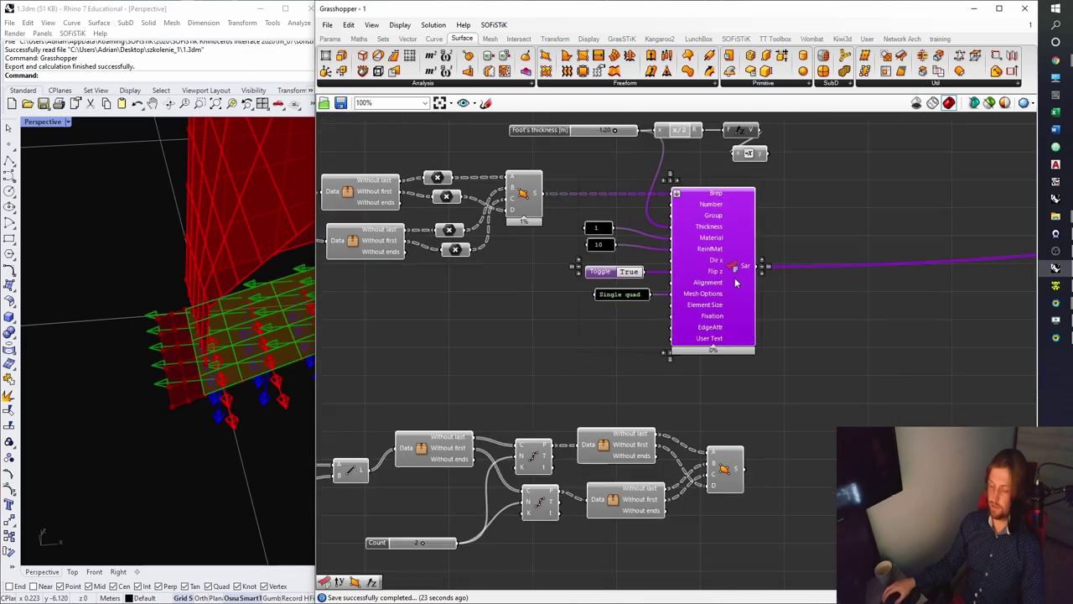
{"action": "right_click_drag", "start_coordinate": [686, 272], "coordinate": [632, 246]}
{"action": "left_click_drag", "start_coordinate": [632, 230], "coordinate": [792, 439], "text": "alt"}
{"action": "right_click_drag", "start_coordinate": [792, 439], "coordinate": [767, 352]}
{"action": "left_click_drag", "start_coordinate": [767, 355], "coordinate": [758, 421]}
{"action": "left_click", "coordinate": [672, 341]}
{"action": "scroll", "coordinate": [662, 342], "scroll_direction": "up", "scroll_amount": 2}
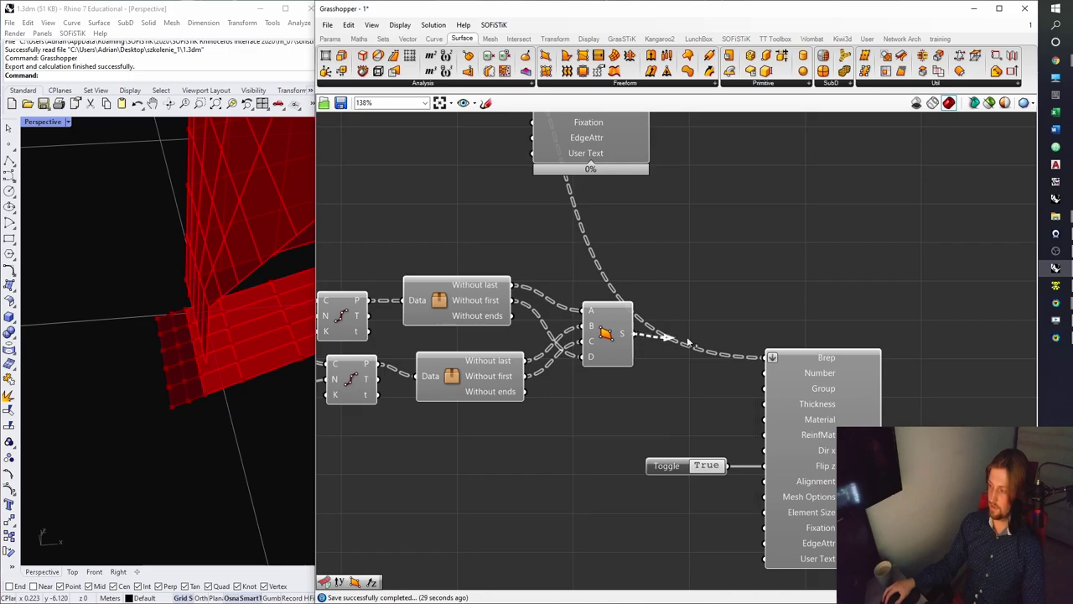
{"action": "left_click", "coordinate": [775, 361]}
{"action": "right_click_drag", "start_coordinate": [762, 435], "coordinate": [751, 347]}
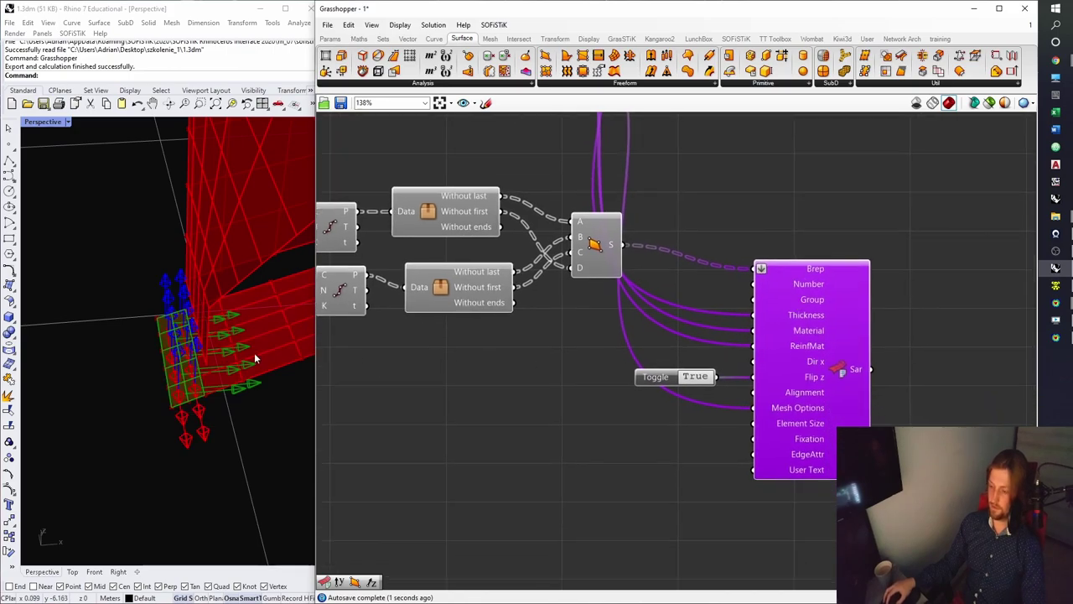
Set the toggle feeding the copied Structural Area's Flip z input to False and save the definition.
{"action": "right_click_drag", "start_coordinate": [198, 393], "coordinate": [164, 400]}
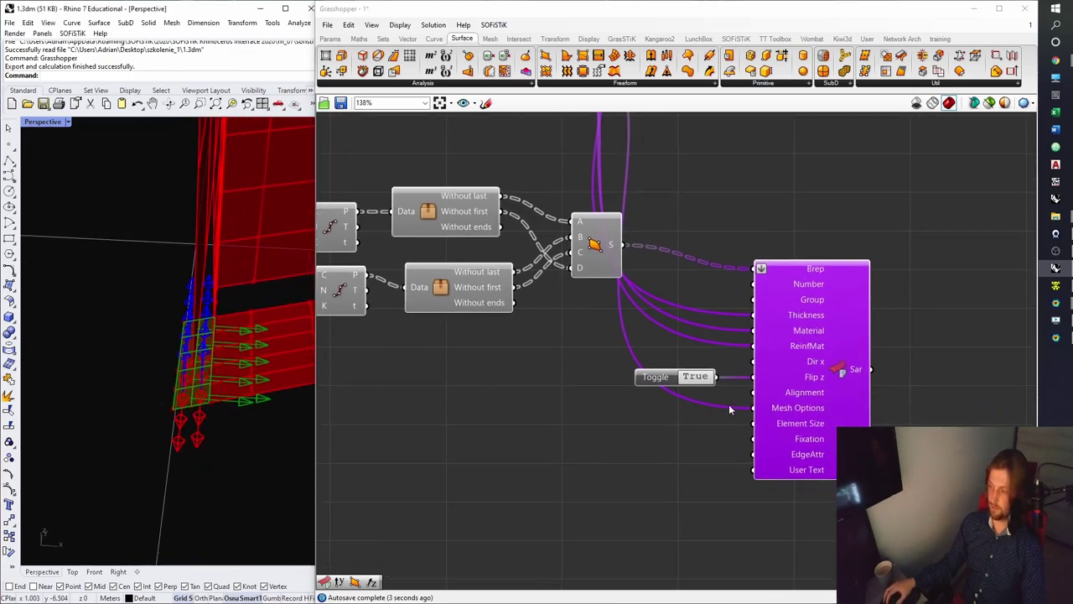
{"action": "left_click", "coordinate": [693, 377]}
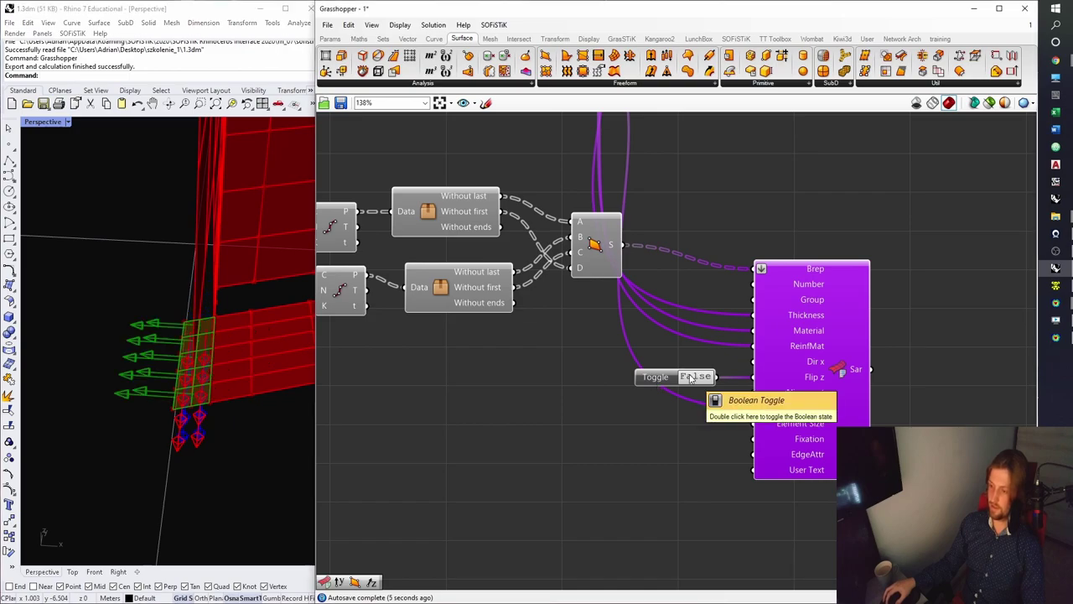
{"action": "left_click", "coordinate": [616, 411]}
{"action": "key", "text": "ctrl+s"}
Merge the copied Structural Area's Sar output into the existing slab's Sar connection through a temporary relay, and remove the relay.
{"action": "scroll", "coordinate": [616, 411], "scroll_direction": "down", "scroll_amount": 5}
{"action": "scroll", "coordinate": [508, 370], "scroll_direction": "up", "scroll_amount": 5}
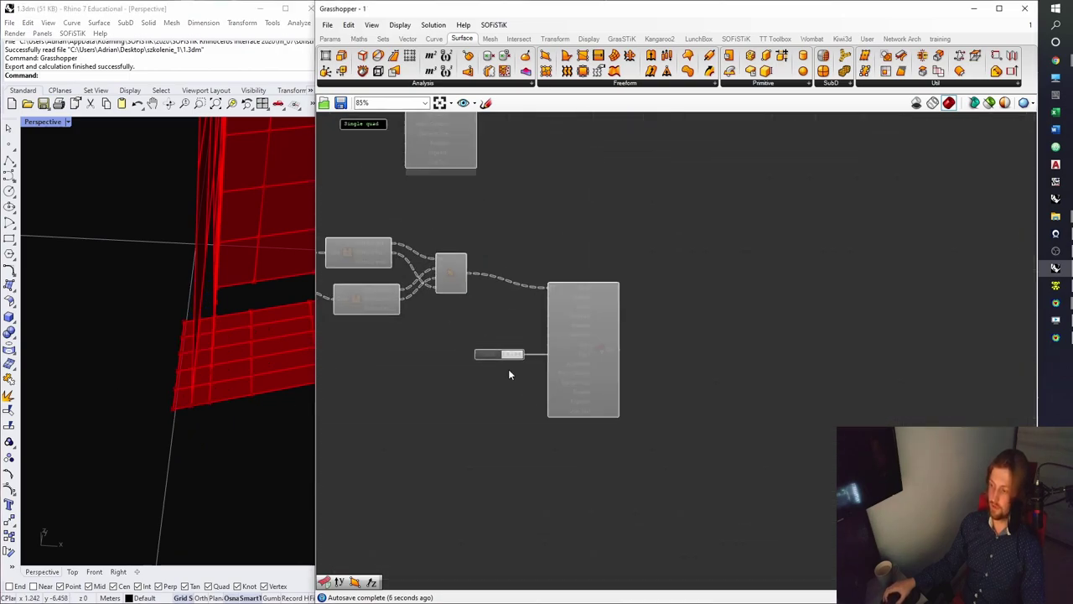
{"action": "scroll", "coordinate": [508, 339], "scroll_direction": "down", "scroll_amount": 6}
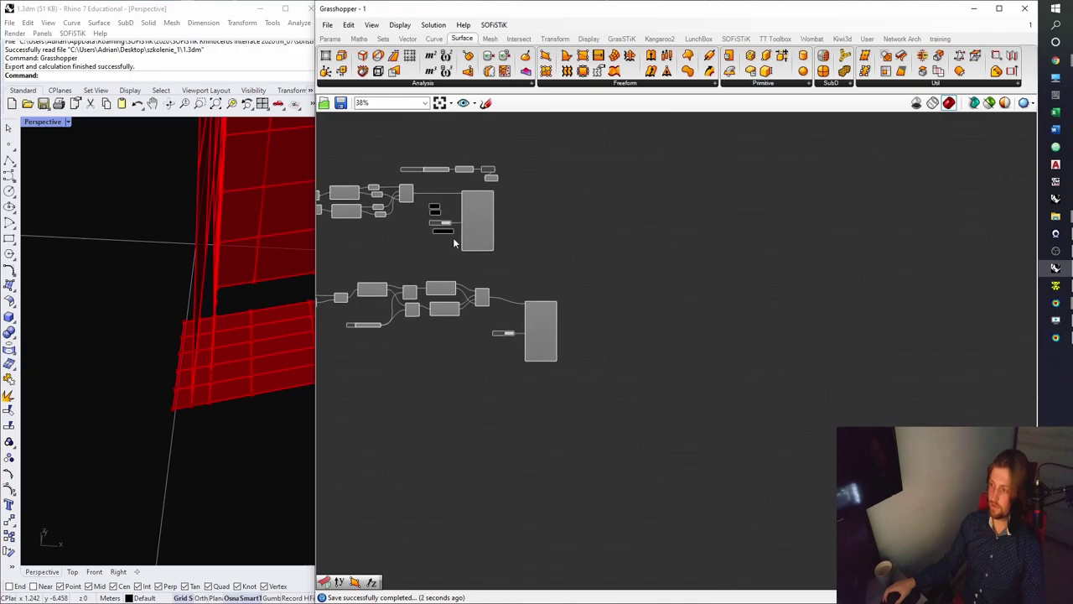
{"action": "scroll", "coordinate": [471, 250], "scroll_direction": "up", "scroll_amount": 3}
{"action": "left_click", "coordinate": [506, 225]}
{"action": "left_click_drag", "start_coordinate": [555, 220], "coordinate": [701, 316]}
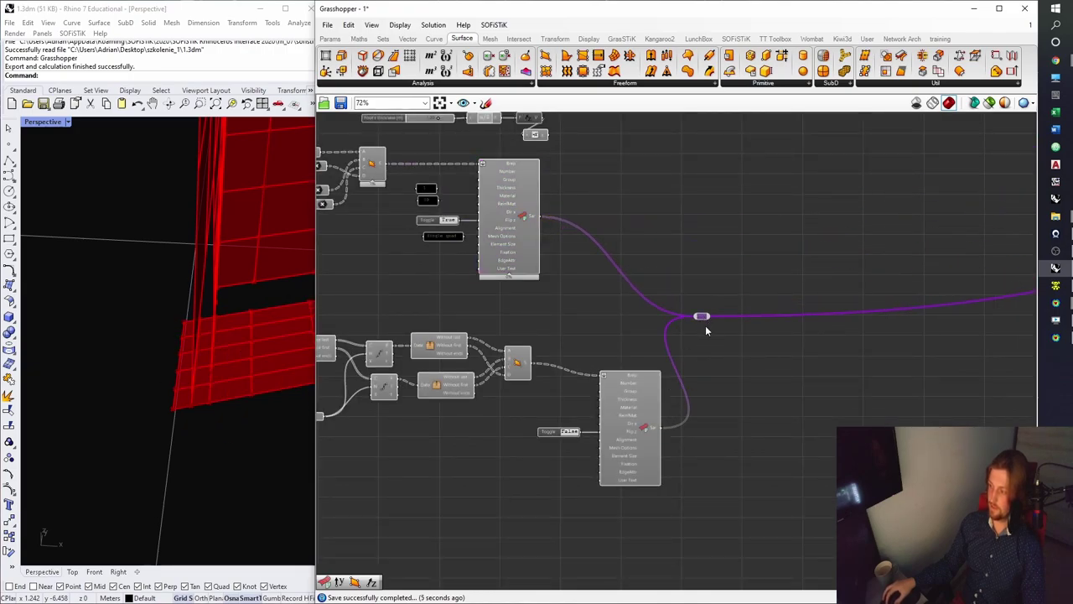
{"action": "key", "text": "Delete"}
Switch to the SOFiSTiK Text Editor, recalculate 1.dat and show the system in System Visualization.
{"action": "left_click", "coordinate": [1056, 285]}
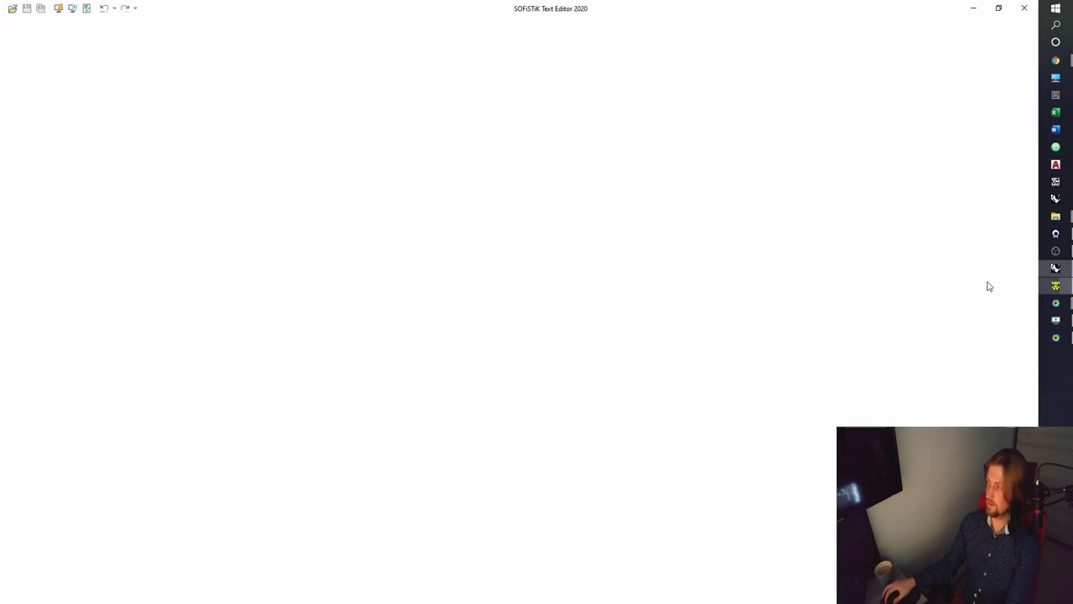
{"action": "left_click", "coordinate": [570, 327]}
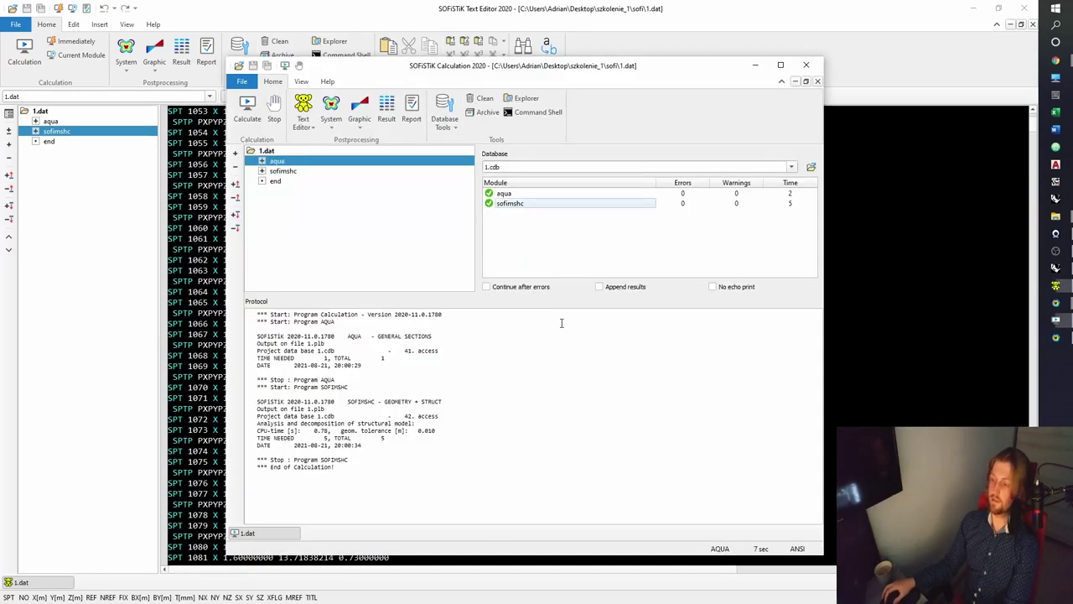
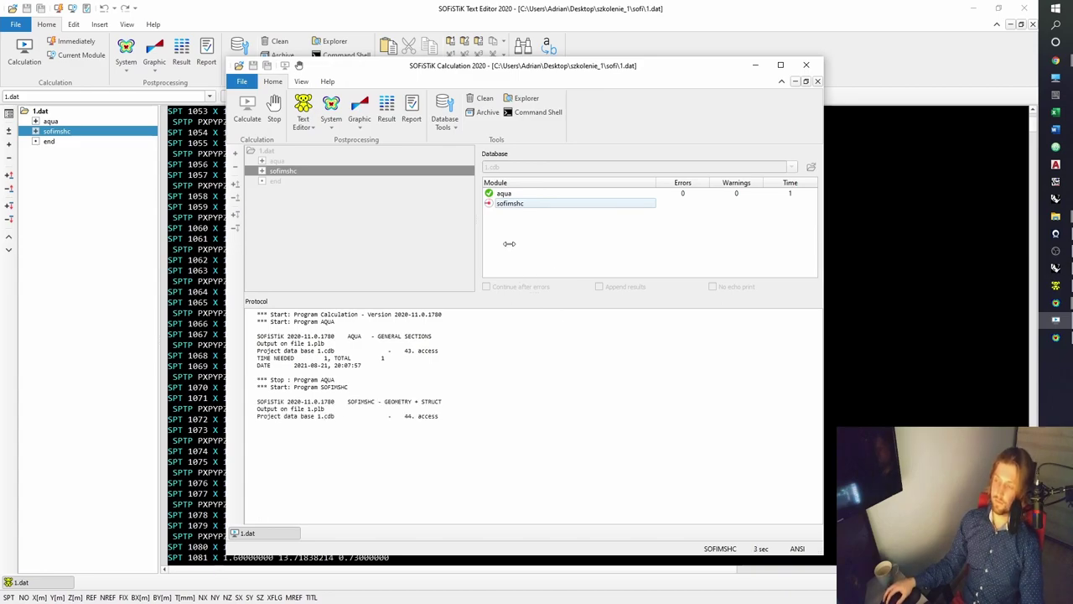
{"action": "left_click", "coordinate": [338, 104]}
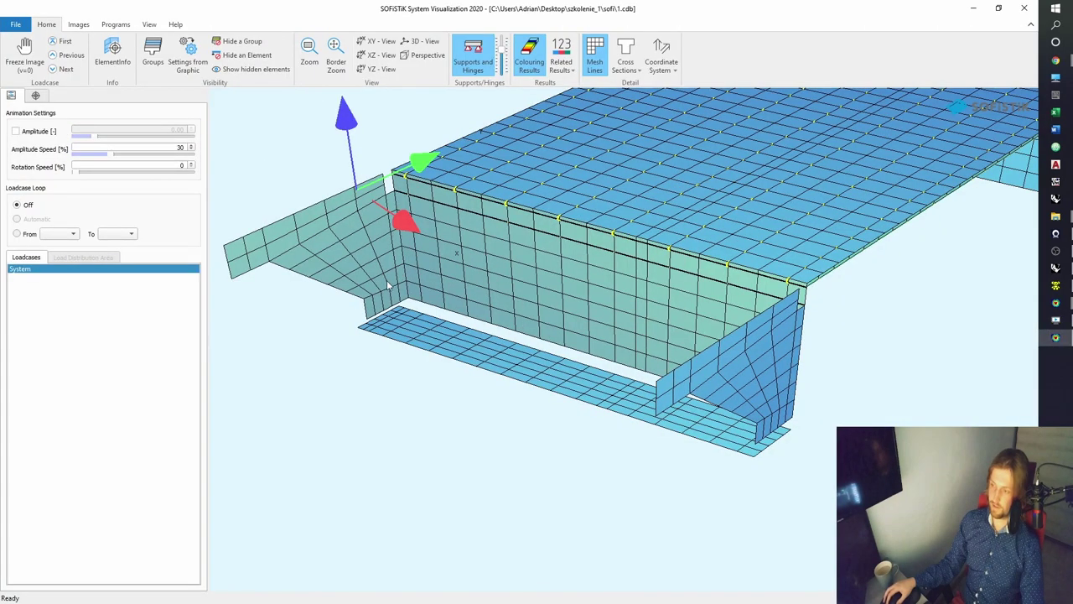
Examine the meshed foundation slab and its side extension beneath the wing wall, and return to Grasshopper.
{"action": "left_click_drag", "start_coordinate": [387, 280], "coordinate": [513, 218]}
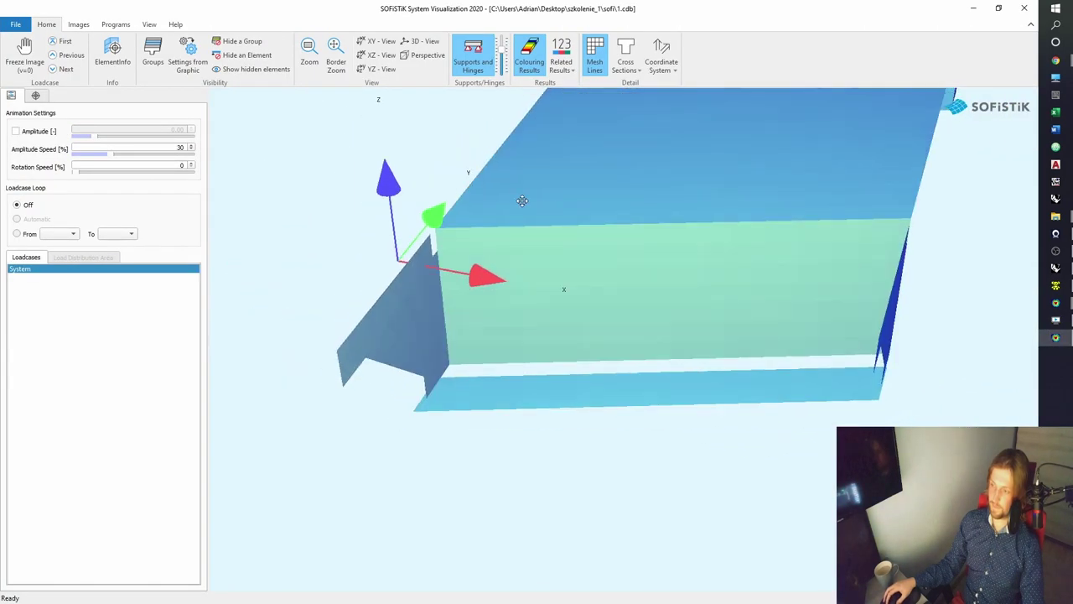
{"action": "middle_click_drag", "start_coordinate": [410, 373], "coordinate": [479, 255]}
{"action": "scroll", "coordinate": [480, 255], "scroll_direction": "up", "scroll_amount": 1}
{"action": "left_click_drag", "start_coordinate": [481, 256], "coordinate": [519, 348]}
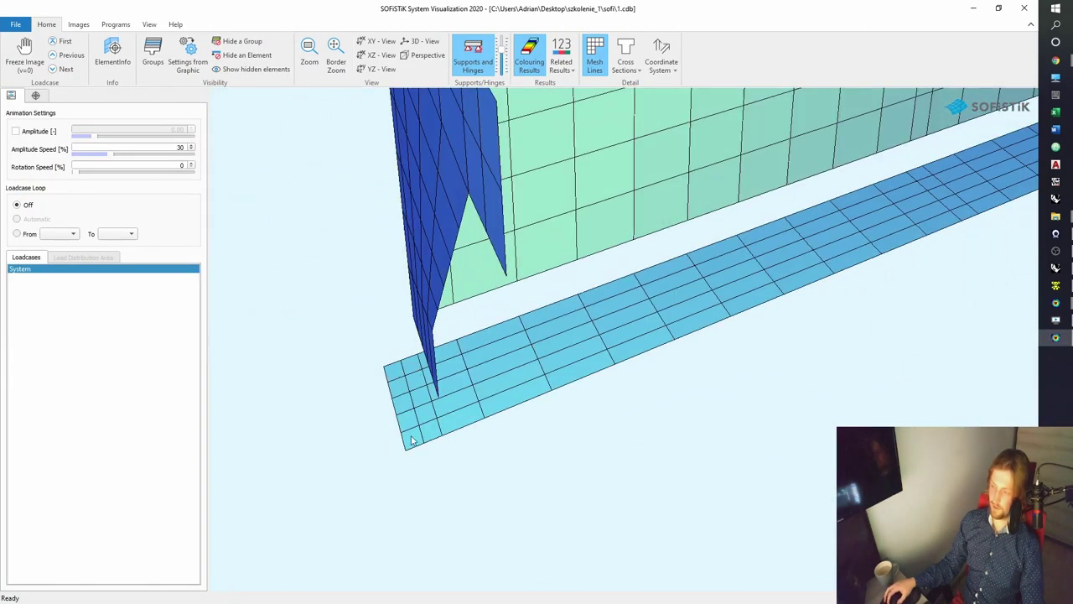
{"action": "left_click_drag", "start_coordinate": [597, 405], "coordinate": [504, 412]}
{"action": "scroll", "coordinate": [505, 412], "scroll_direction": "down", "scroll_amount": 3}
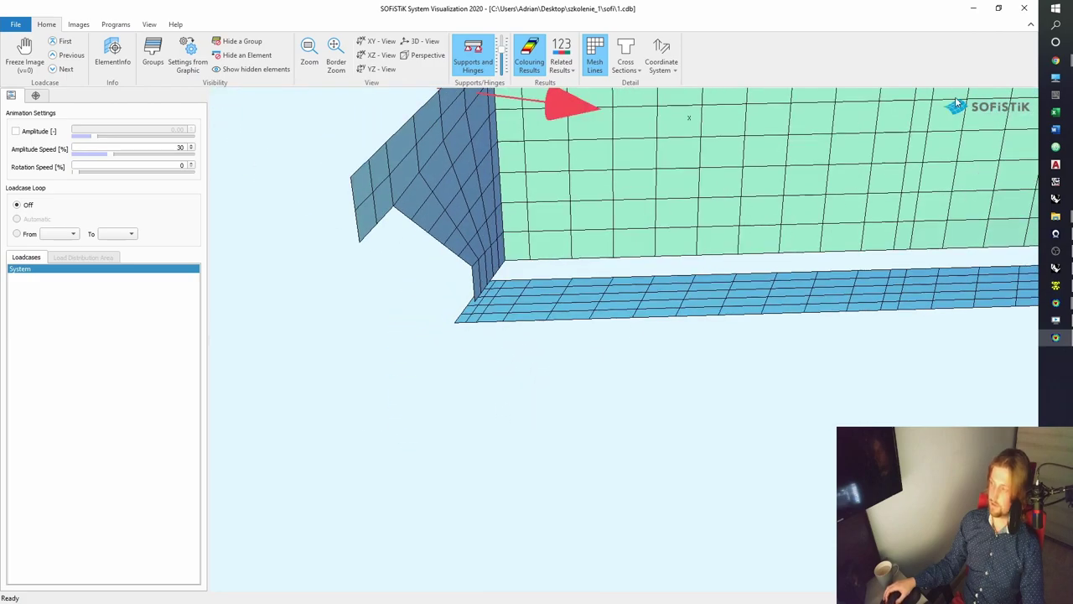
{"action": "left_click", "coordinate": [976, 10]}
{"action": "left_click", "coordinate": [973, 10]}
{"action": "left_click", "coordinate": [928, 178]}
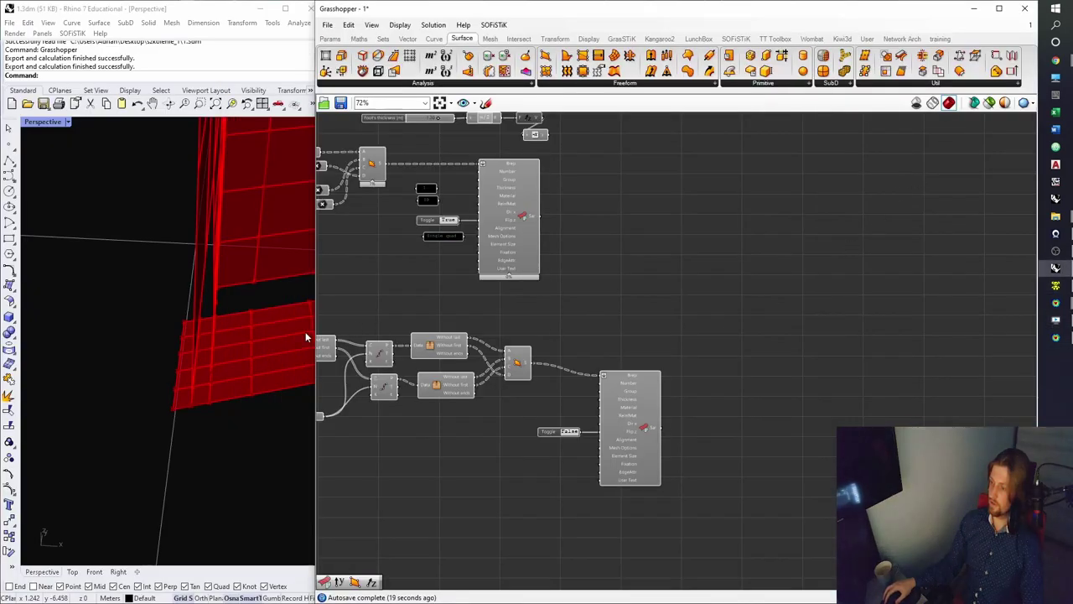
Examine the exterior offset definition's source points and direction vector against the abutment's other side.
{"action": "right_click_drag", "start_coordinate": [216, 346], "coordinate": [220, 384]}
{"action": "scroll", "coordinate": [617, 397], "scroll_direction": "down", "scroll_amount": 2}
{"action": "right_click_drag", "start_coordinate": [617, 397], "coordinate": [786, 328]}
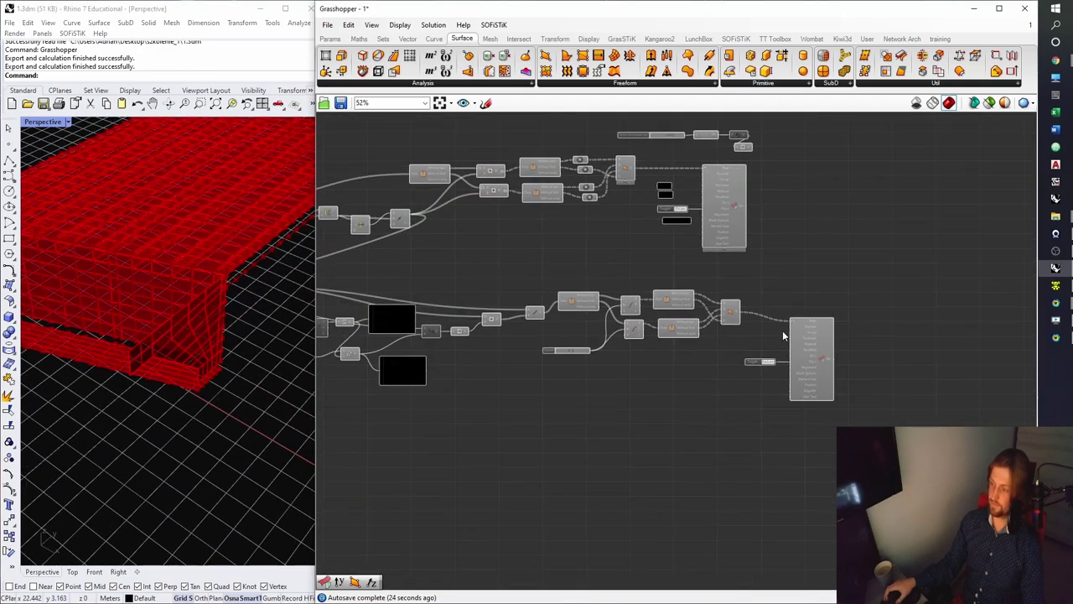
{"action": "right_click_drag", "start_coordinate": [506, 391], "coordinate": [778, 364]}
{"action": "scroll", "coordinate": [488, 262], "scroll_direction": "up", "scroll_amount": 5}
{"action": "left_click", "coordinate": [473, 241]}
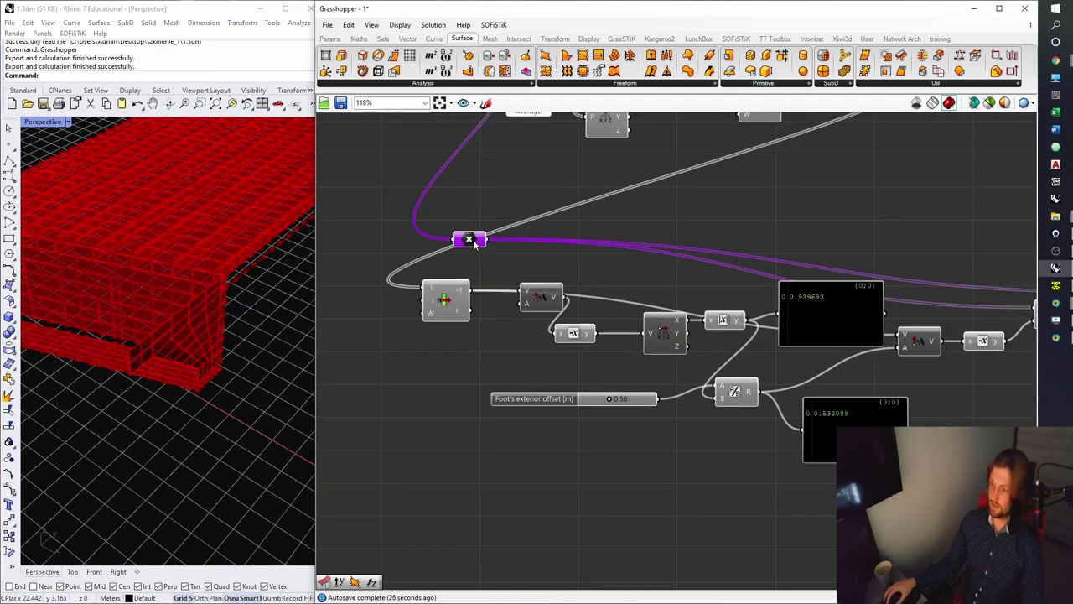
{"action": "right_click_drag", "start_coordinate": [124, 371], "coordinate": [249, 386]}
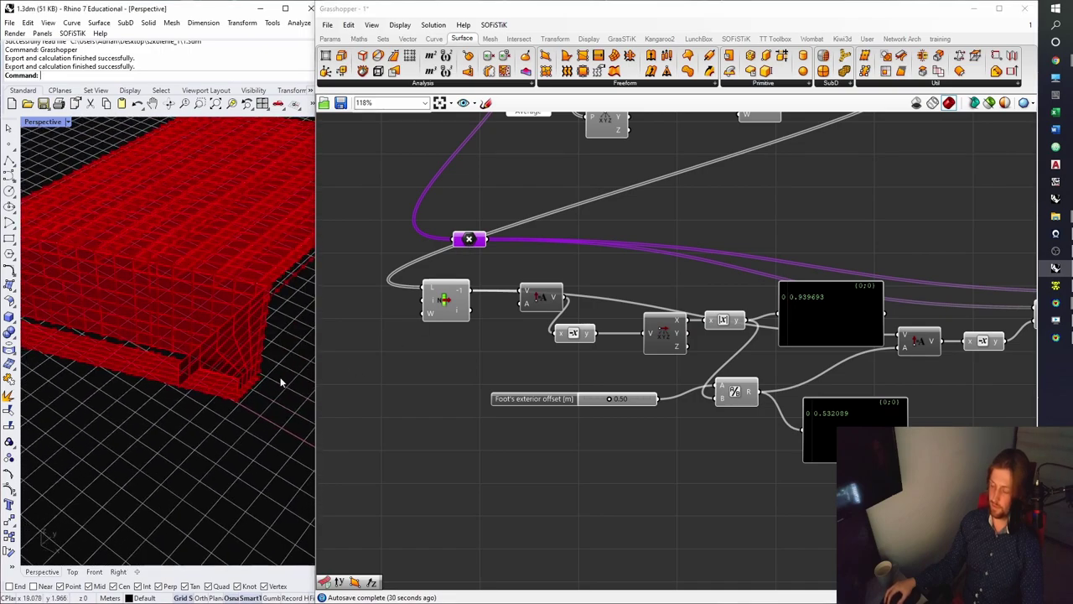
{"action": "scroll", "coordinate": [490, 363], "scroll_direction": "down", "scroll_amount": 3}
{"action": "right_click_drag", "start_coordinate": [539, 297], "coordinate": [514, 332]}
{"action": "scroll", "coordinate": [514, 331], "scroll_direction": "up", "scroll_amount": 2}
{"action": "left_click", "coordinate": [414, 367]}
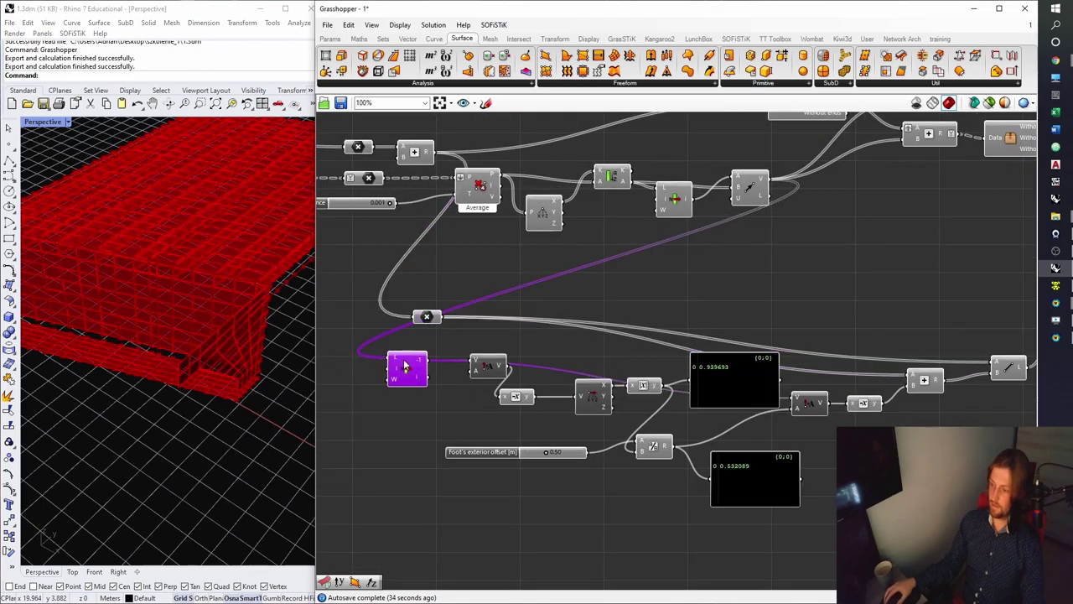
{"action": "scroll", "coordinate": [410, 356], "scroll_direction": "down", "scroll_amount": 2}
{"action": "scroll", "coordinate": [390, 356], "scroll_direction": "up", "scroll_amount": 3}
Place a copied Point parameter below the exterior offset definition and supply it with the opposite wing wall's base points.
{"action": "left_click", "coordinate": [405, 303]}
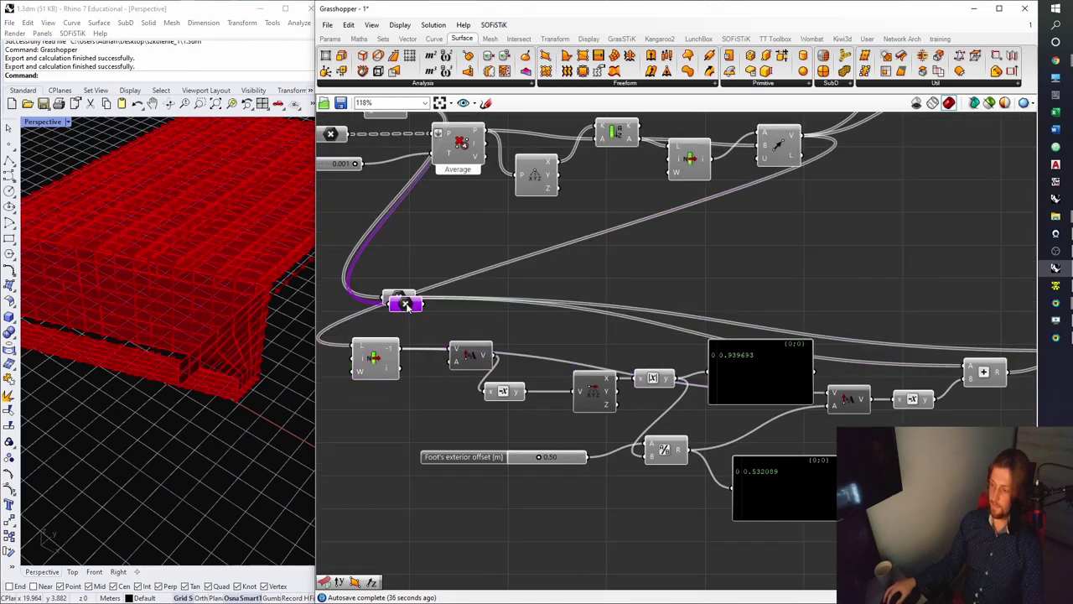
{"action": "scroll", "coordinate": [405, 303], "scroll_direction": "down", "scroll_amount": 6}
{"action": "scroll", "coordinate": [408, 234], "scroll_direction": "down", "scroll_amount": 3}
{"action": "left_click_drag", "start_coordinate": [409, 234], "coordinate": [484, 149]}
{"action": "scroll", "coordinate": [471, 183], "scroll_direction": "up", "scroll_amount": 3}
{"action": "left_click", "coordinate": [494, 217]}
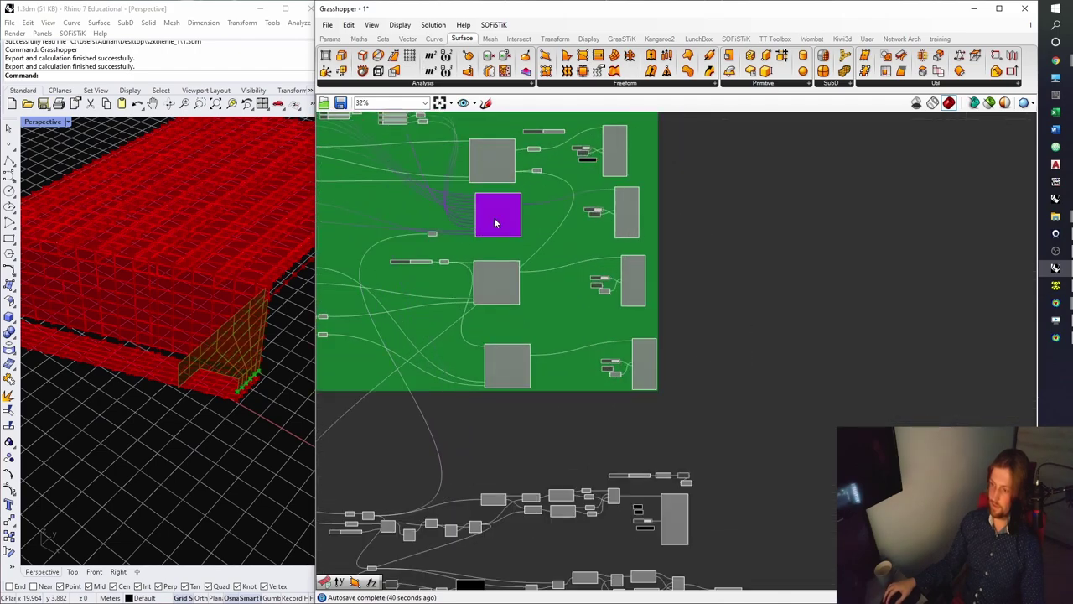
{"action": "scroll", "coordinate": [457, 232], "scroll_direction": "up", "scroll_amount": 2}
{"action": "left_click_drag", "start_coordinate": [422, 230], "coordinate": [592, 352]}
{"action": "scroll", "coordinate": [554, 232], "scroll_direction": "up", "scroll_amount": 2}
{"action": "scroll", "coordinate": [642, 220], "scroll_direction": "down", "scroll_amount": 8}
{"action": "scroll", "coordinate": [589, 366], "scroll_direction": "up", "scroll_amount": 7}
Duplicate the upper slab definition's Addition component and feed its A input from the new Point parameter.
{"action": "right_click_drag", "start_coordinate": [591, 352], "coordinate": [553, 511]}
{"action": "left_click_drag", "start_coordinate": [521, 135], "coordinate": [613, 516], "text": "alt"}
{"action": "scroll", "coordinate": [566, 510], "scroll_direction": "up", "scroll_amount": 2}
{"action": "scroll", "coordinate": [220, 428], "scroll_direction": "up", "scroll_amount": 3}
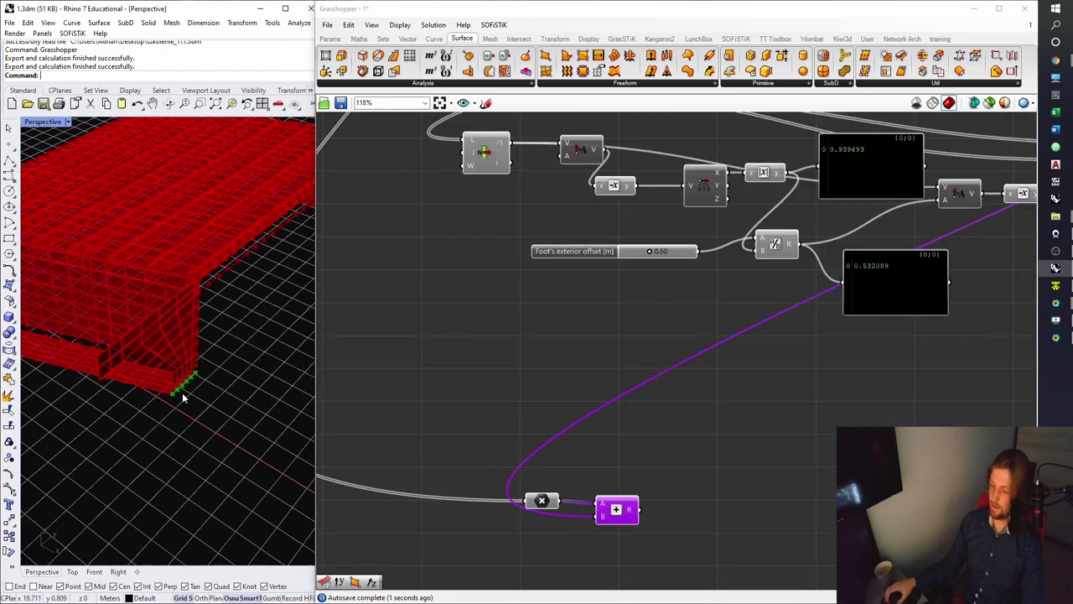
{"action": "right_click_drag", "start_coordinate": [647, 384], "coordinate": [587, 351]}
{"action": "right_click_drag", "start_coordinate": [833, 303], "coordinate": [701, 367]}
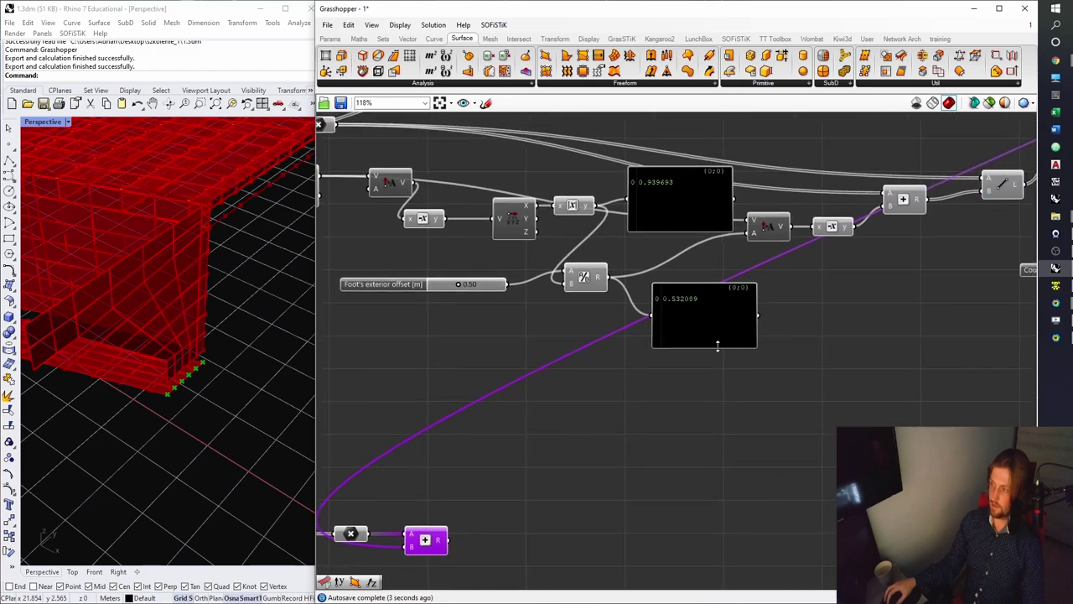
Insert a Vector parameter beside the copied Addition, feed it from the exterior offset's final Negative output, and save the definition.
{"action": "left_click", "coordinate": [775, 228]}
{"action": "right_click_drag", "start_coordinate": [782, 237], "coordinate": [761, 208]}
{"action": "left_click", "coordinate": [329, 39]}
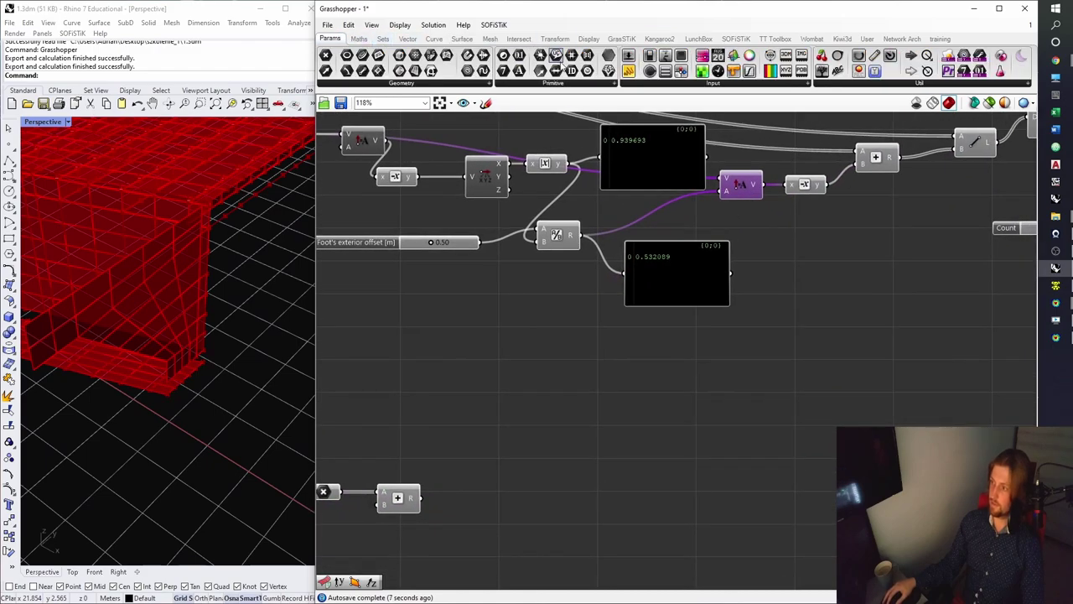
{"action": "left_click", "coordinate": [471, 84]}
{"action": "left_click", "coordinate": [435, 103]}
{"action": "left_click", "coordinate": [668, 333]}
{"action": "left_click_drag", "start_coordinate": [672, 337], "coordinate": [663, 373]}
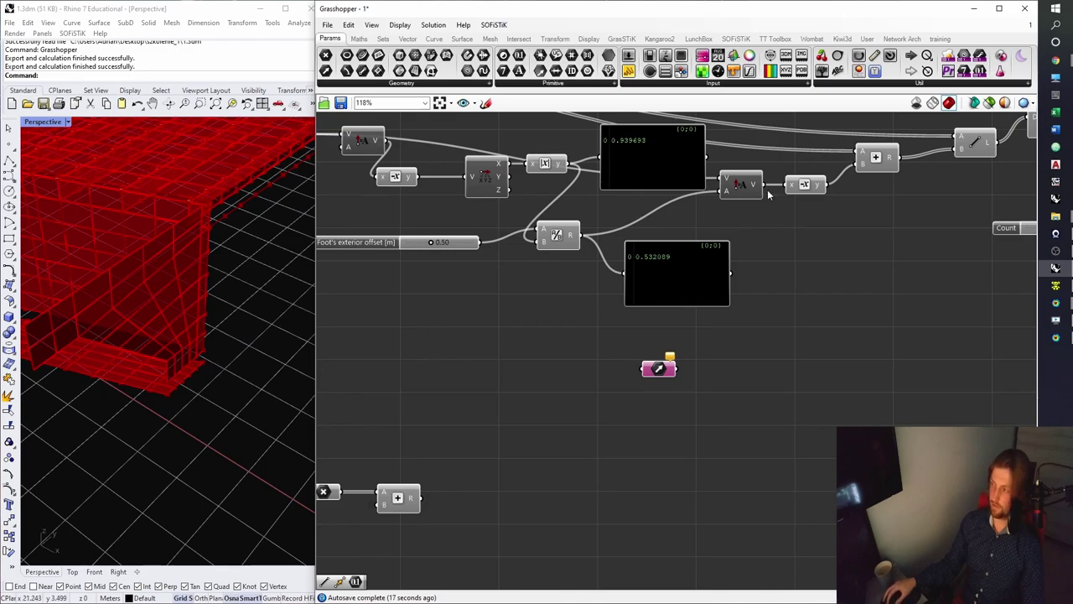
{"action": "left_click_drag", "start_coordinate": [684, 331], "coordinate": [442, 446]}
{"action": "right_click_drag", "start_coordinate": [472, 448], "coordinate": [573, 389]}
{"action": "left_click_drag", "start_coordinate": [547, 387], "coordinate": [525, 478]}
{"action": "left_click", "coordinate": [572, 468]}
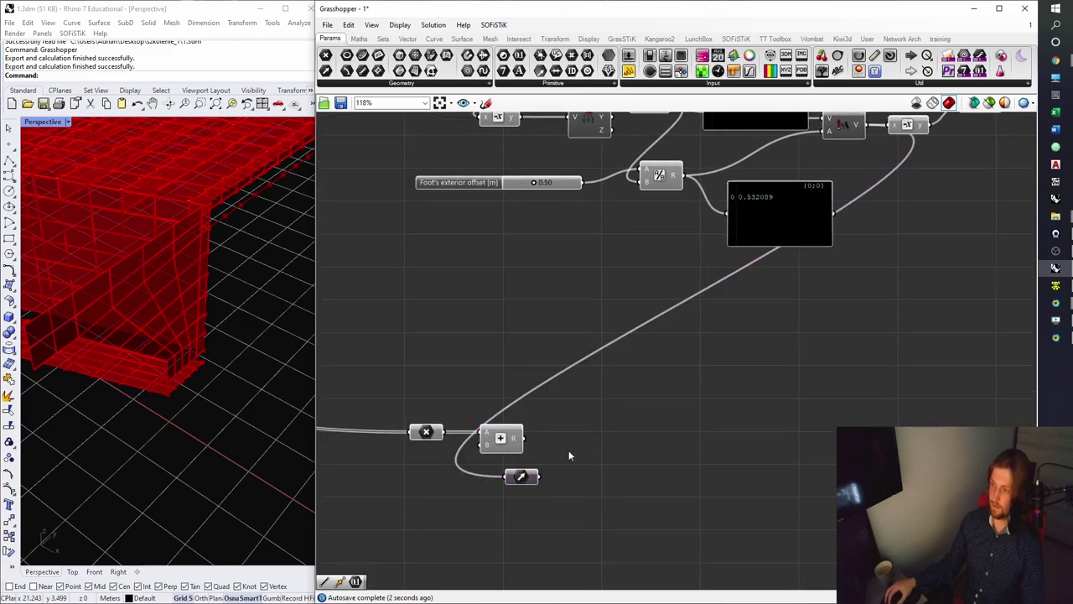
Add a second Addition fed by the first one's result (A) and the Vector parameter (B), and save the definition.
{"action": "left_click", "coordinate": [359, 38]}
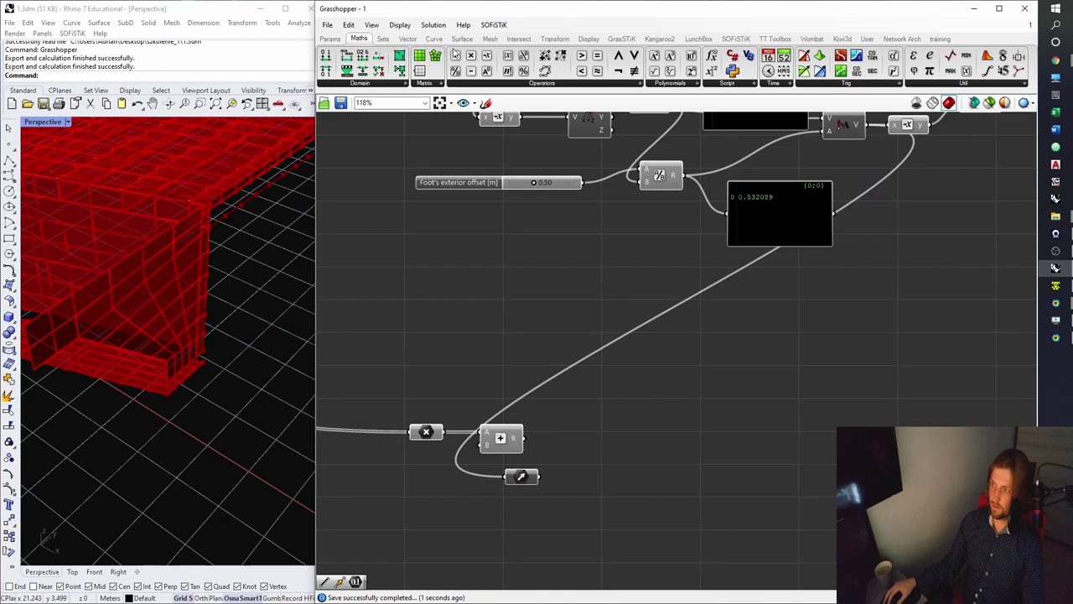
{"action": "left_click", "coordinate": [644, 455]}
{"action": "left_click", "coordinate": [513, 441]}
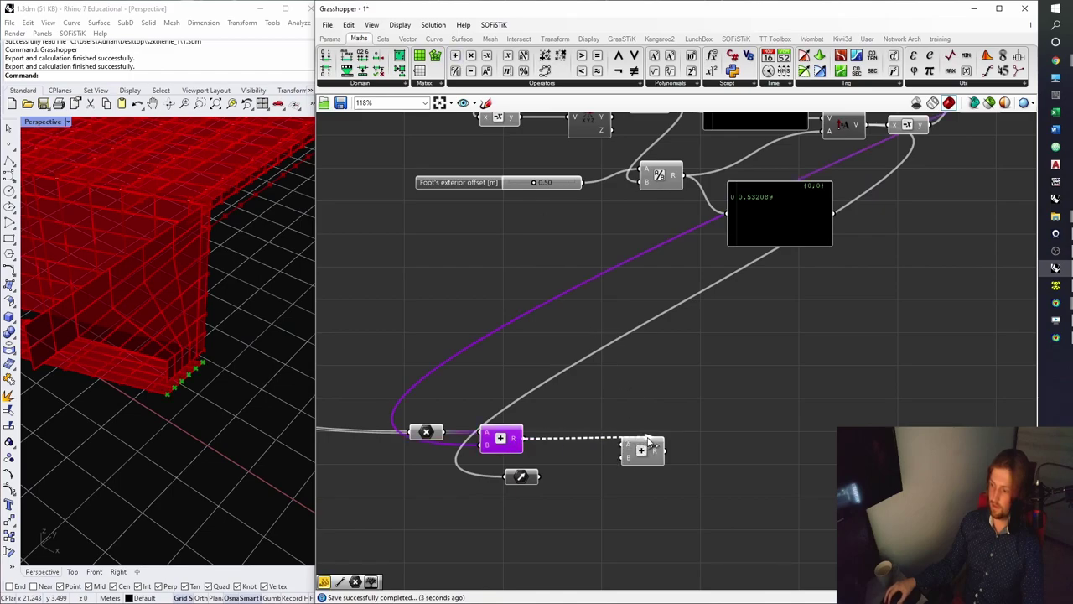
{"action": "left_click_drag", "start_coordinate": [539, 475], "coordinate": [628, 454]}
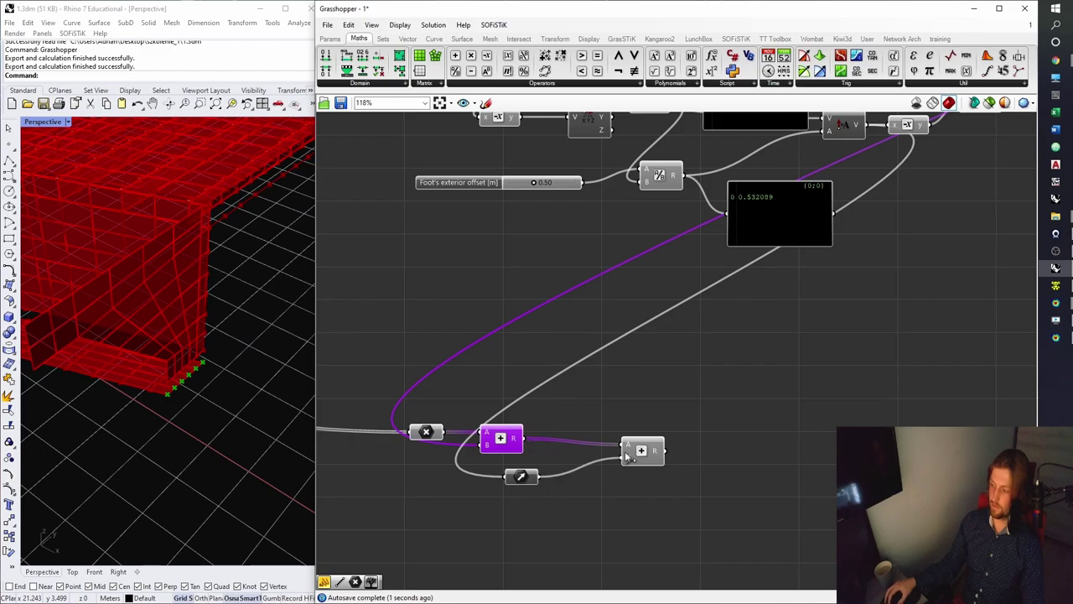
{"action": "left_click_drag", "start_coordinate": [636, 456], "coordinate": [602, 450]}
{"action": "right_click_drag", "start_coordinate": [656, 436], "coordinate": [586, 416]}
{"action": "left_click", "coordinate": [662, 369]}
{"action": "key", "text": "ctrl+s"}
Duplicate the side extension chain from the Line through the Divide Curves, clusters and 4Point Surface to the Structural Area with its toggle.
{"action": "left_click", "coordinate": [436, 40]}
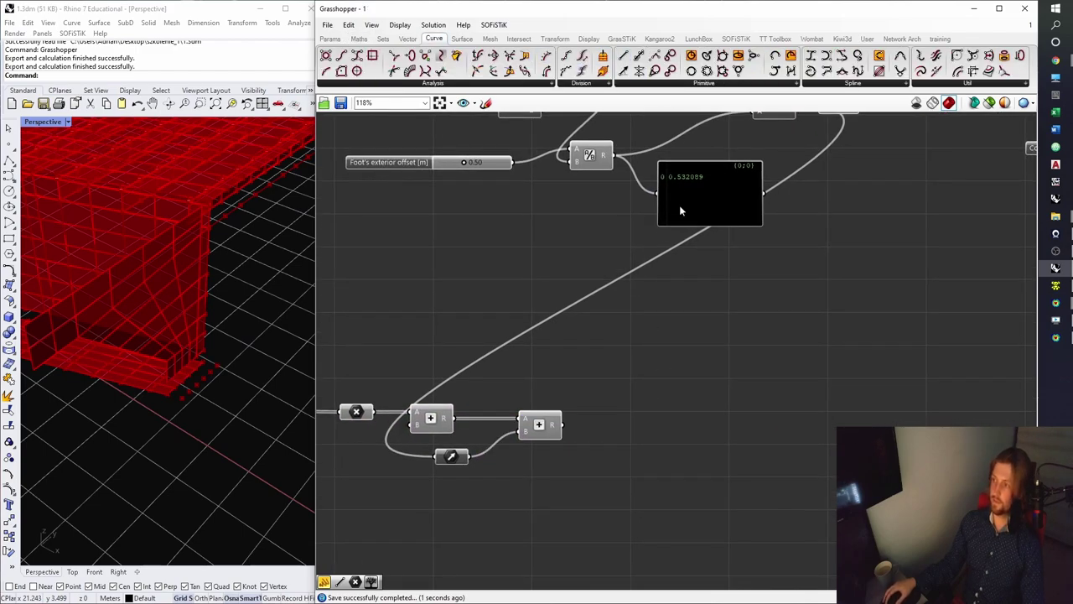
{"action": "scroll", "coordinate": [587, 327], "scroll_direction": "down", "scroll_amount": 5}
{"action": "scroll", "coordinate": [570, 293], "scroll_direction": "up", "scroll_amount": 4}
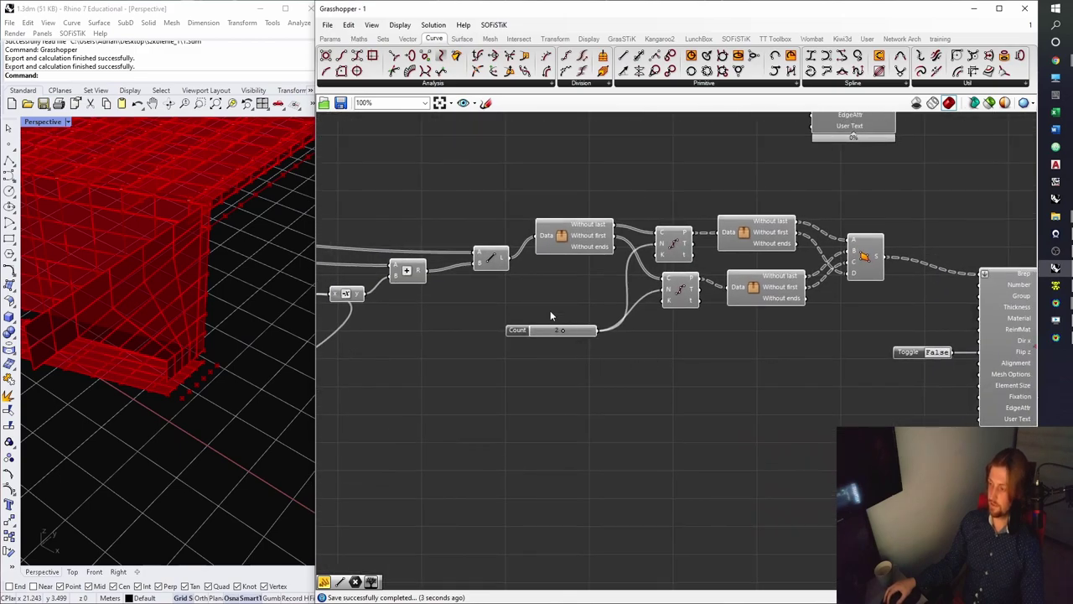
{"action": "left_click_drag", "start_coordinate": [677, 335], "coordinate": [471, 215]}
{"action": "left_click_drag", "start_coordinate": [867, 332], "coordinate": [716, 208], "text": "shift"}
{"action": "scroll", "coordinate": [722, 312], "scroll_direction": "down", "scroll_amount": 2}
{"action": "right_click_drag", "start_coordinate": [723, 315], "coordinate": [752, 254]}
{"action": "left_click_drag", "start_coordinate": [1000, 364], "coordinate": [889, 210], "text": "shift"}
{"action": "scroll", "coordinate": [779, 243], "scroll_direction": "down", "scroll_amount": 1}
{"action": "scroll", "coordinate": [634, 255], "scroll_direction": "up", "scroll_amount": 2}
{"action": "right_click_drag", "start_coordinate": [626, 236], "coordinate": [643, 193]}
{"action": "left_click_drag", "start_coordinate": [630, 179], "coordinate": [455, 423], "text": "alt"}
{"action": "right_click_drag", "start_coordinate": [455, 424], "coordinate": [754, 367]}
{"action": "scroll", "coordinate": [726, 357], "scroll_direction": "up", "scroll_amount": 3}
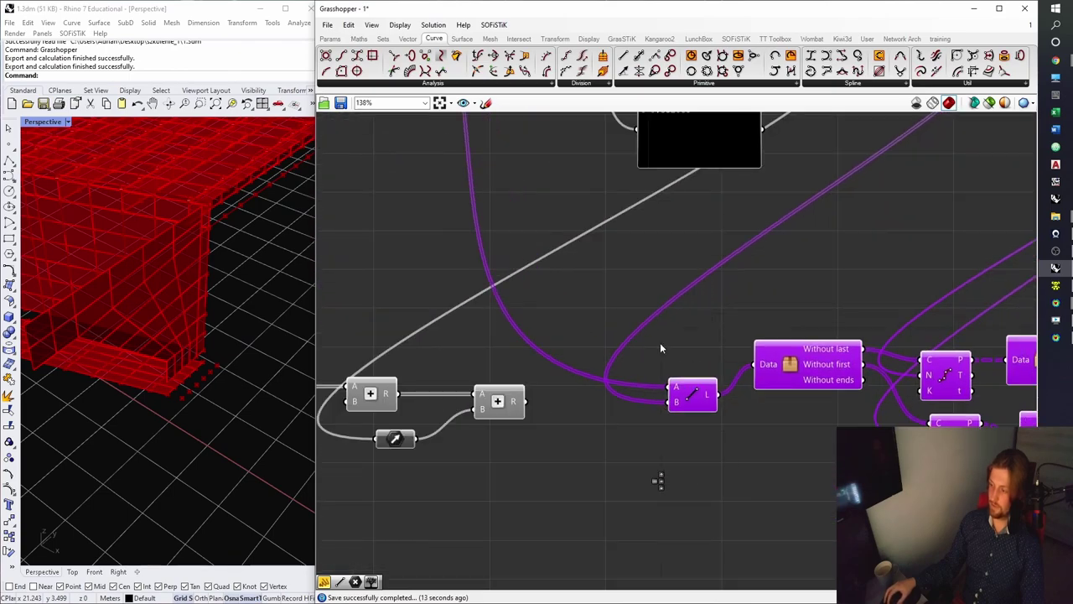
Connect the first Addition to the copied Line's A input and the second to B, and check the resulting Structural Area.
{"action": "left_click", "coordinate": [659, 345]}
{"action": "left_click", "coordinate": [371, 394]}
{"action": "left_click_drag", "start_coordinate": [556, 335], "coordinate": [674, 388]}
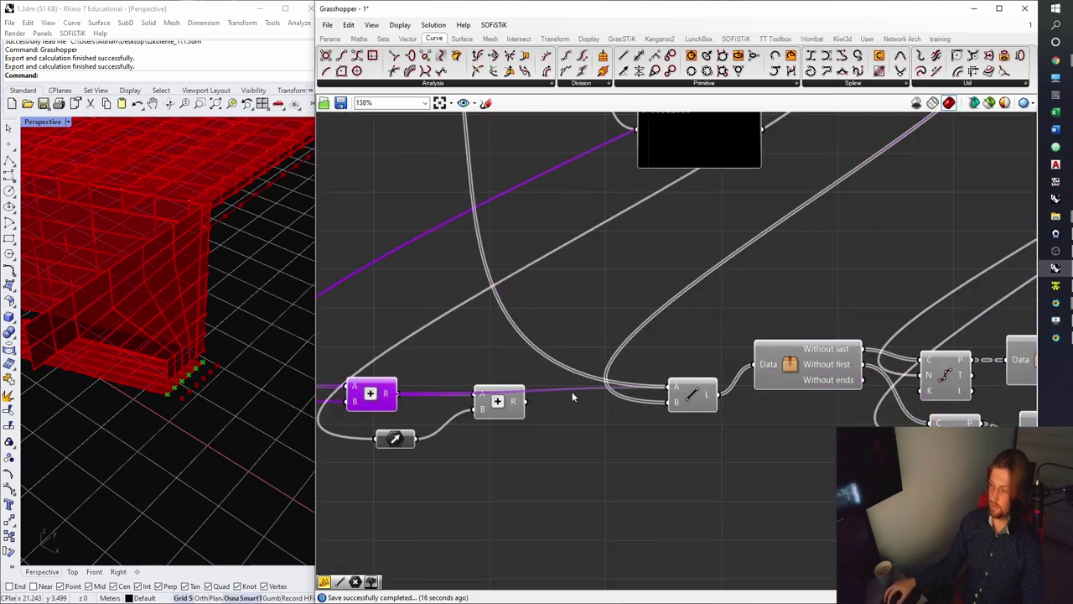
{"action": "left_click_drag", "start_coordinate": [526, 403], "coordinate": [591, 404]}
{"action": "left_click_drag", "start_coordinate": [681, 403], "coordinate": [681, 404]}
{"action": "right_click_drag", "start_coordinate": [735, 400], "coordinate": [567, 389]}
{"action": "scroll", "coordinate": [570, 388], "scroll_direction": "down", "scroll_amount": 2}
{"action": "right_click_drag", "start_coordinate": [774, 386], "coordinate": [330, 359]}
{"action": "left_click", "coordinate": [604, 426]}
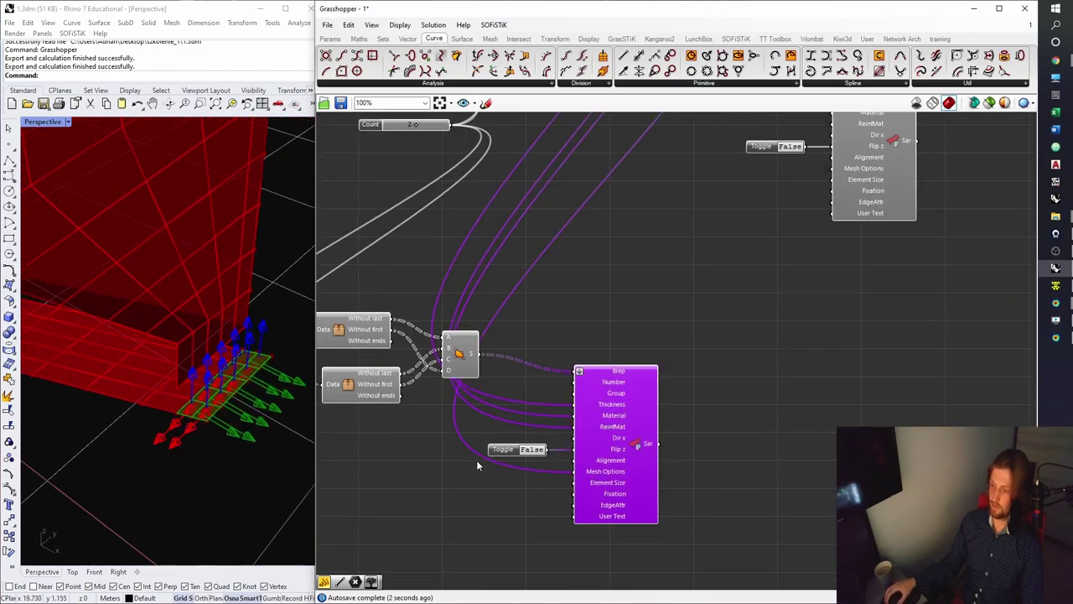
Set the copied Structural Area's Flip z toggle to True and save the definition.
{"action": "double_click", "coordinate": [532, 450]}
{"action": "left_click", "coordinate": [585, 282]}
{"action": "left_click", "coordinate": [604, 380]}
{"action": "left_click", "coordinate": [590, 291]}
{"action": "scroll", "coordinate": [590, 291], "scroll_direction": "down", "scroll_amount": 2}
{"action": "scroll", "coordinate": [721, 251], "scroll_direction": "up", "scroll_amount": 3}
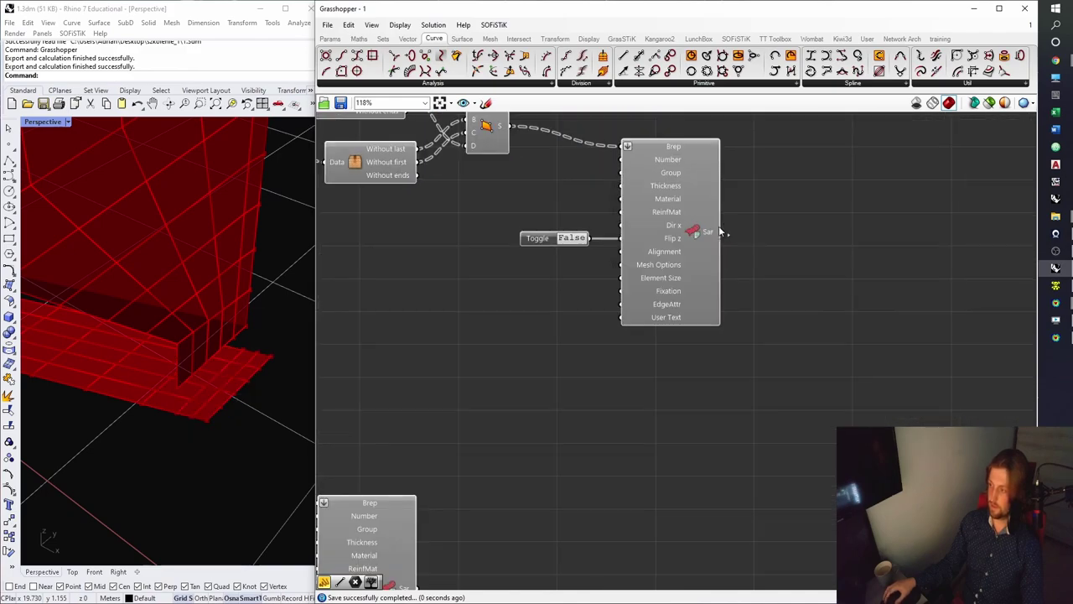
Move the copied side extension chain so that it lines up beneath the original chain on the canvas.
{"action": "left_click_drag", "start_coordinate": [747, 232], "coordinate": [566, 492]}
{"action": "scroll", "coordinate": [738, 295], "scroll_direction": "down", "scroll_amount": 3}
{"action": "scroll", "coordinate": [591, 411], "scroll_direction": "up", "scroll_amount": 4}
{"action": "key", "text": "Delete"}
{"action": "scroll", "coordinate": [575, 486], "scroll_direction": "down", "scroll_amount": 5}
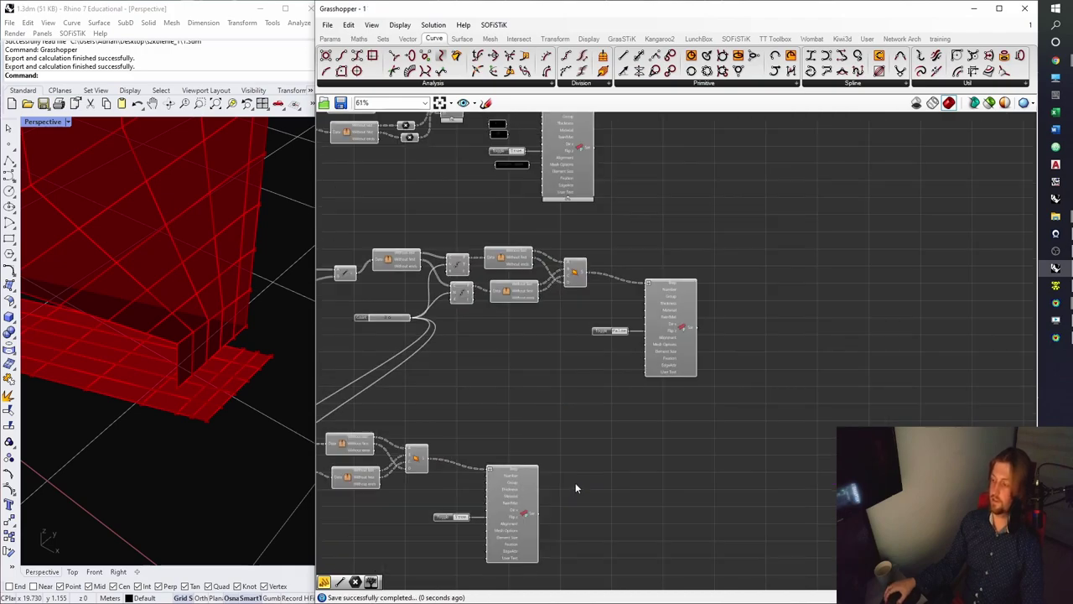
{"action": "scroll", "coordinate": [576, 490], "scroll_direction": "down", "scroll_amount": 2}
{"action": "left_click_drag", "start_coordinate": [831, 468], "coordinate": [362, 327]}
{"action": "scroll", "coordinate": [501, 388], "scroll_direction": "down", "scroll_amount": 2}
{"action": "left_click_drag", "start_coordinate": [502, 385], "coordinate": [434, 323], "text": "shift"}
{"action": "left_click_drag", "start_coordinate": [548, 334], "coordinate": [604, 348]}
{"action": "left_click", "coordinate": [683, 325]}
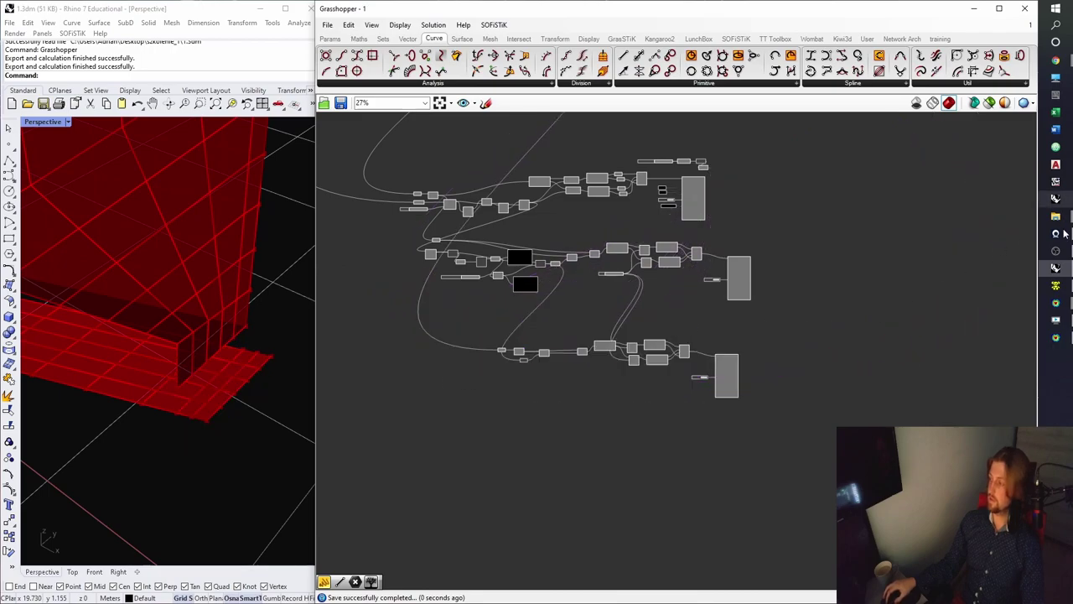
Switch to SOFiSTiK, calculate 1.dat, and examine the extended foundation slab's mesh at the wing walls in System Visualization.
{"action": "left_click", "coordinate": [1058, 290]}
{"action": "left_click", "coordinate": [576, 326]}
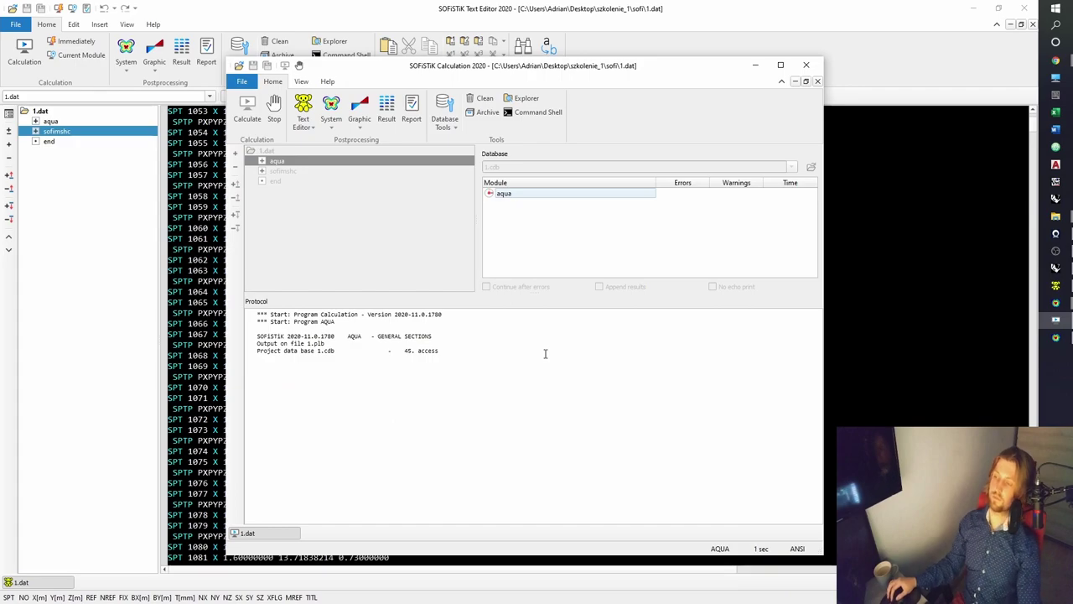
{"action": "left_click", "coordinate": [331, 113]}
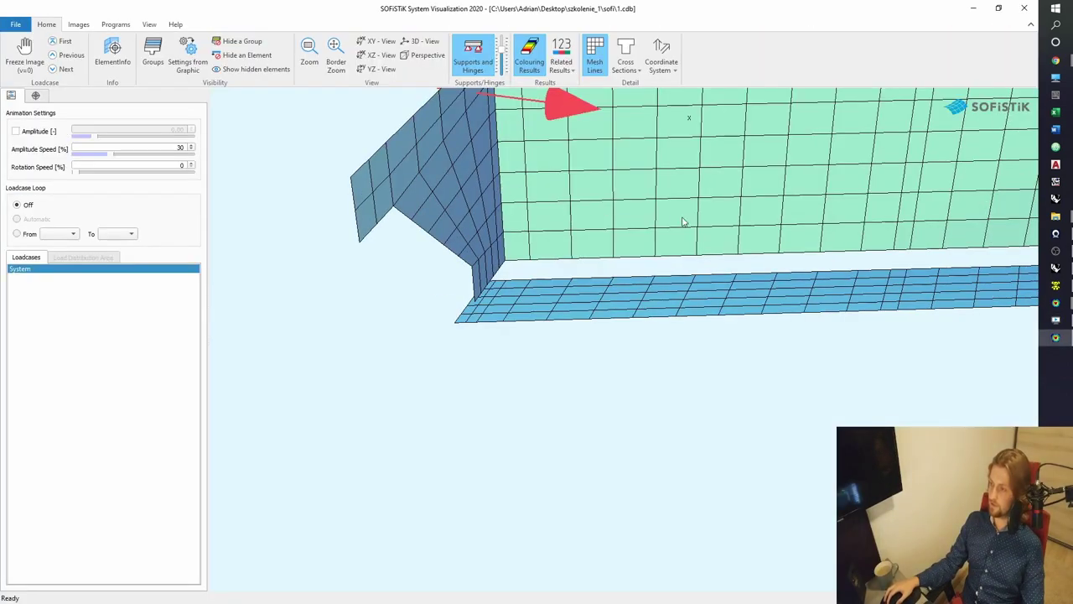
{"action": "scroll", "coordinate": [683, 223], "scroll_direction": "down", "scroll_amount": 5}
{"action": "middle_click_drag", "start_coordinate": [684, 222], "coordinate": [463, 254]}
{"action": "left_click_drag", "start_coordinate": [744, 297], "coordinate": [712, 298]}
{"action": "middle_click_drag", "start_coordinate": [828, 307], "coordinate": [764, 303]}
{"action": "scroll", "coordinate": [719, 342], "scroll_direction": "up", "scroll_amount": 1}
{"action": "left_click_drag", "start_coordinate": [718, 342], "coordinate": [656, 359]}
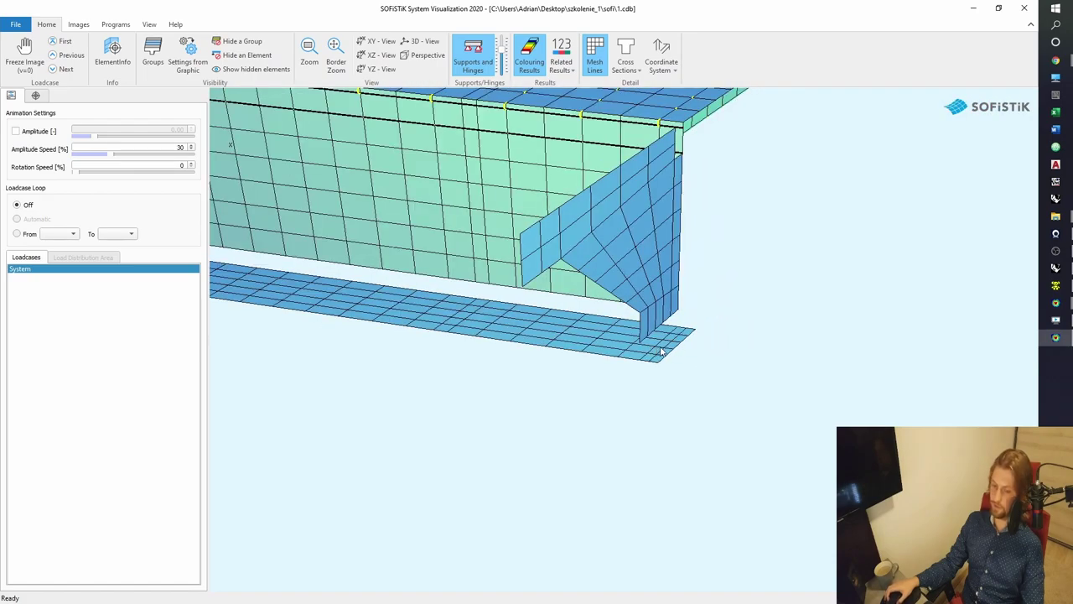
Return to Grasshopper and Rhino and examine the foundation slab along the base of the abutment wall.
{"action": "left_click", "coordinate": [1056, 267]}
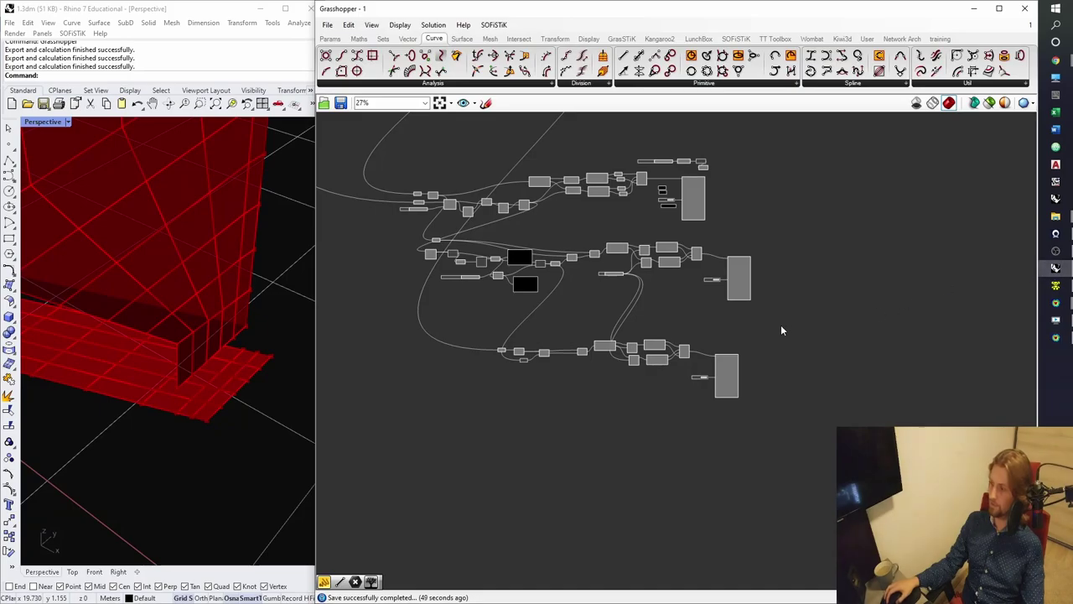
{"action": "right_click_drag", "start_coordinate": [252, 367], "coordinate": [192, 450]}
{"action": "scroll", "coordinate": [198, 360], "scroll_direction": "down", "scroll_amount": 4}
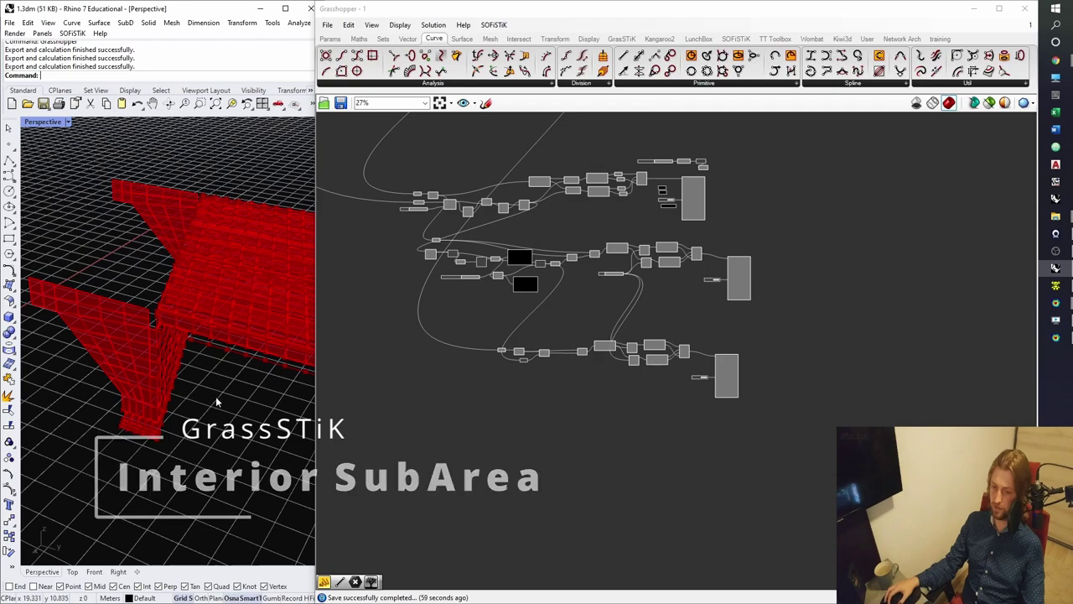
{"action": "left_click", "coordinate": [674, 402]}
{"action": "mouse_move", "coordinate": [167, 426]}
{"action": "right_mouse_down"}
{"action": "mouse_move", "coordinate": [173, 392]}
{"action": "mouse_move", "coordinate": [164, 406]}
{"action": "right_mouse_up"}
{"action": "scroll", "coordinate": [165, 399], "scroll_direction": "up", "scroll_amount": 5}
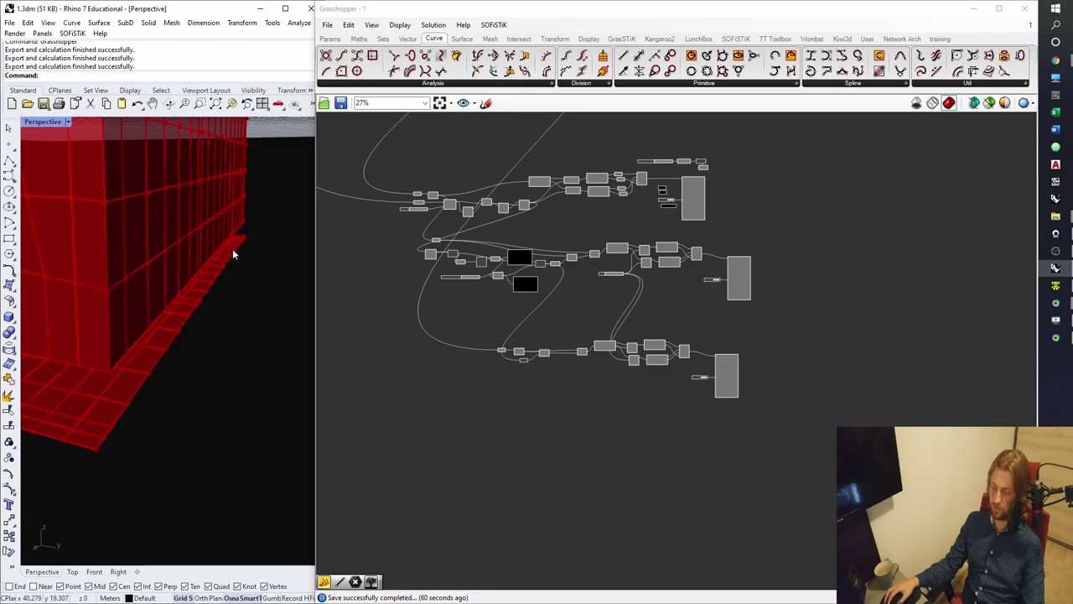
Preview the points from the foundation slab chain's first Without last/first/ends cluster and its upper Addition.
{"action": "scroll", "coordinate": [549, 201], "scroll_direction": "up", "scroll_amount": 6}
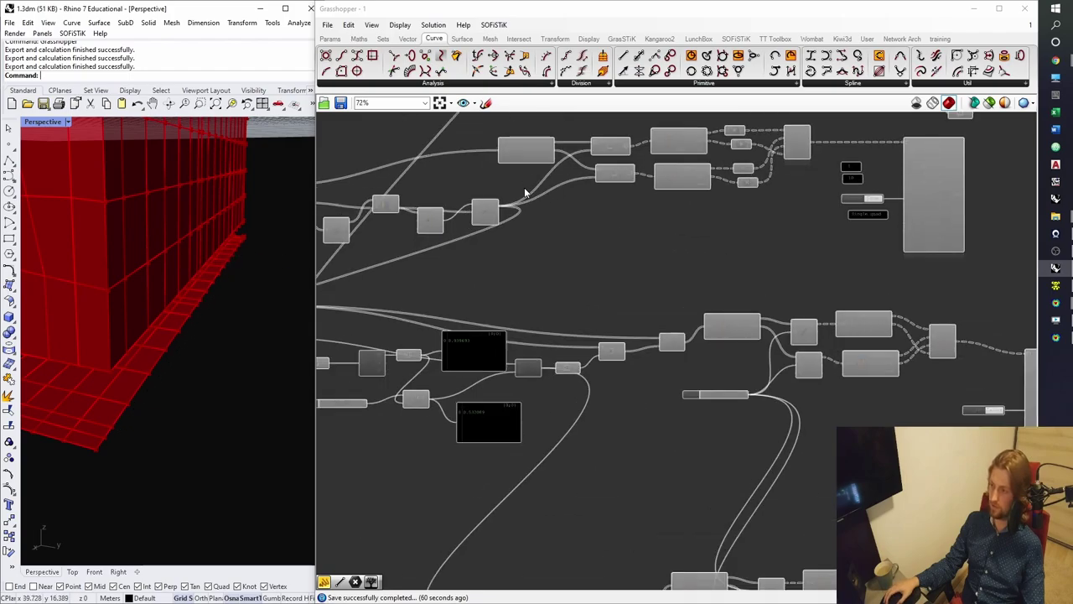
{"action": "right_click_drag", "start_coordinate": [525, 164], "coordinate": [524, 243]}
{"action": "scroll", "coordinate": [524, 243], "scroll_direction": "up", "scroll_amount": 3}
{"action": "right_click_drag", "start_coordinate": [361, 287], "coordinate": [417, 291]}
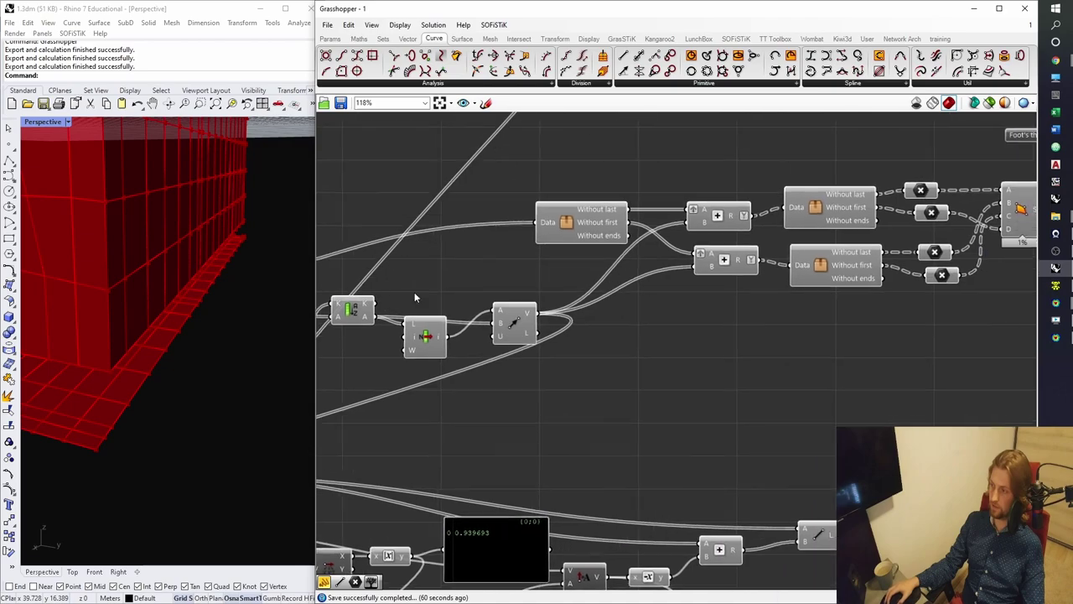
{"action": "left_click", "coordinate": [574, 224]}
{"action": "right_click_drag", "start_coordinate": [237, 308], "coordinate": [203, 308]}
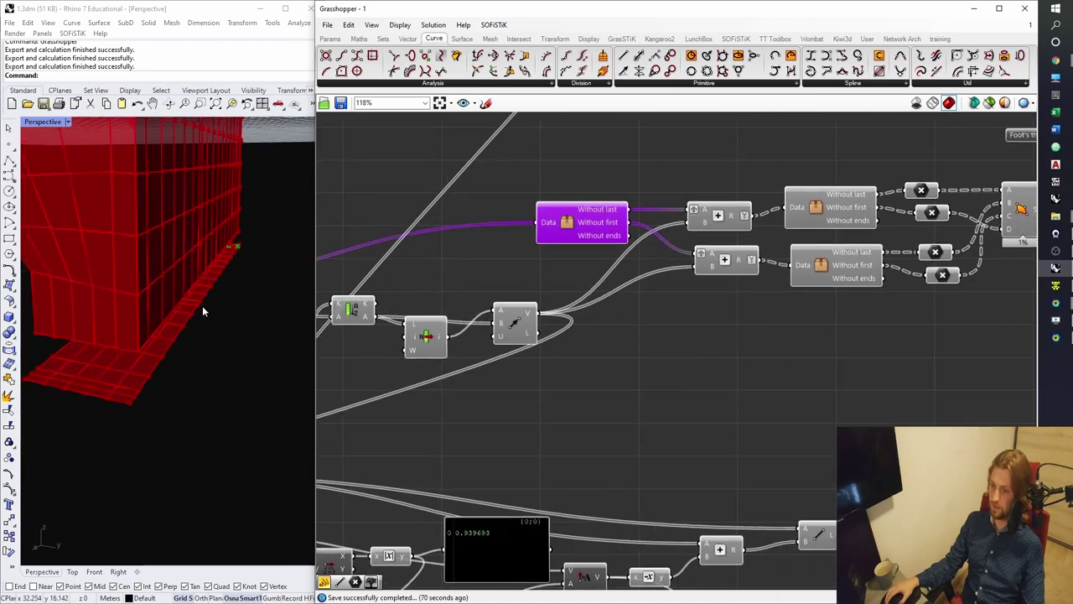
{"action": "left_click", "coordinate": [722, 218]}
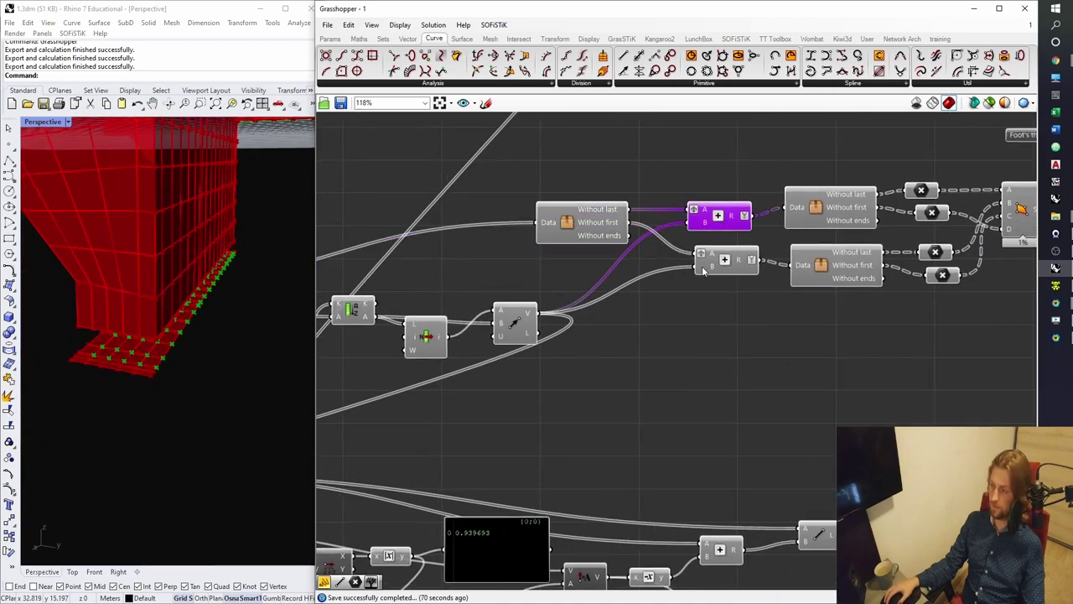
Examine which foot points the vector, addition and point-sum components produce by previewing them in the viewport.
{"action": "left_click", "coordinate": [514, 325]}
{"action": "right_click_drag", "start_coordinate": [602, 250], "coordinate": [643, 272]}
{"action": "left_click", "coordinate": [630, 253]}
{"action": "right_click_drag", "start_coordinate": [327, 285], "coordinate": [663, 257]}
{"action": "left_click", "coordinate": [532, 279]}
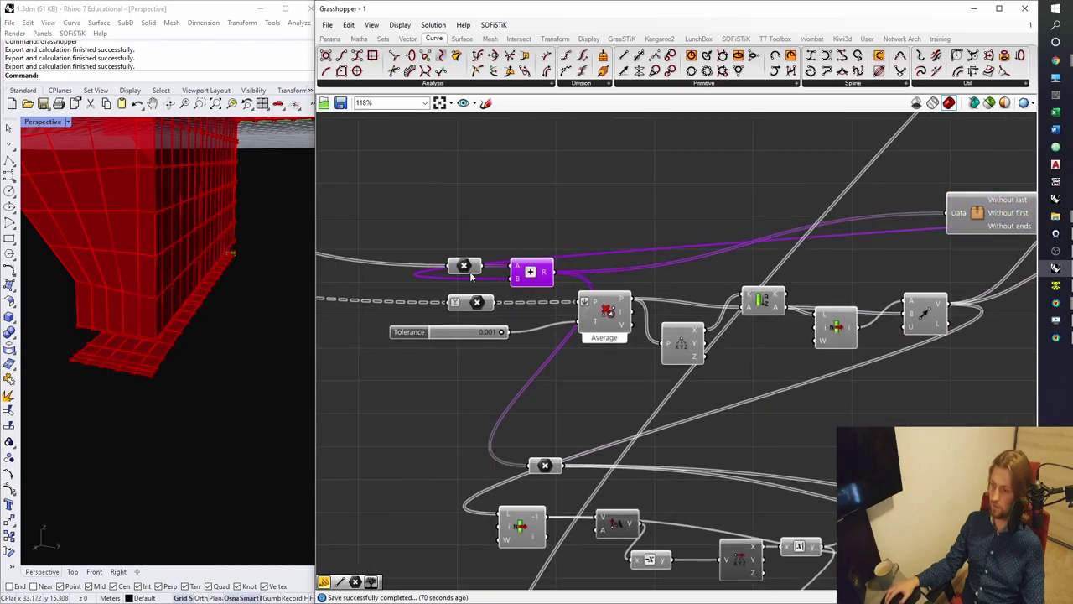
{"action": "right_click_drag", "start_coordinate": [209, 300], "coordinate": [161, 278]}
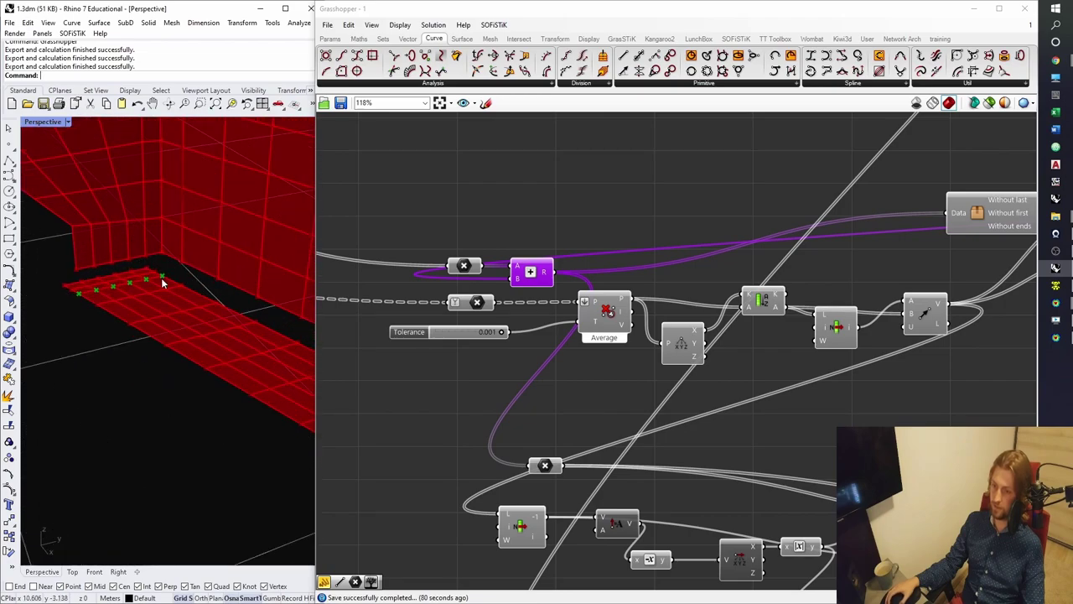
{"action": "scroll", "coordinate": [343, 45], "scroll_direction": "up", "scroll_amount": 2}
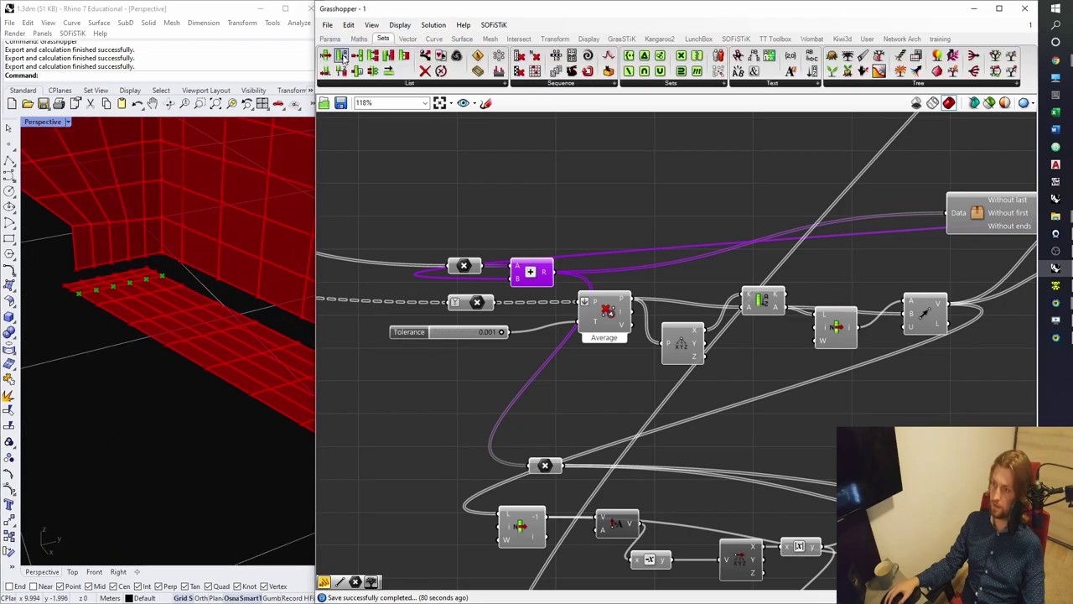
Add a List Item component beside the two-point vector and wire the upstream point addition into its L input.
{"action": "left_click_drag", "start_coordinate": [327, 56], "coordinate": [687, 241]}
{"action": "left_click", "coordinate": [693, 242]}
{"action": "right_click_drag", "start_coordinate": [694, 243], "coordinate": [611, 232]}
{"action": "left_click_drag", "start_coordinate": [610, 233], "coordinate": [691, 235]}
{"action": "right_click_drag", "start_coordinate": [692, 236], "coordinate": [544, 279]}
{"action": "left_click_drag", "start_coordinate": [544, 280], "coordinate": [785, 386]}
{"action": "right_click_drag", "start_coordinate": [786, 385], "coordinate": [668, 417]}
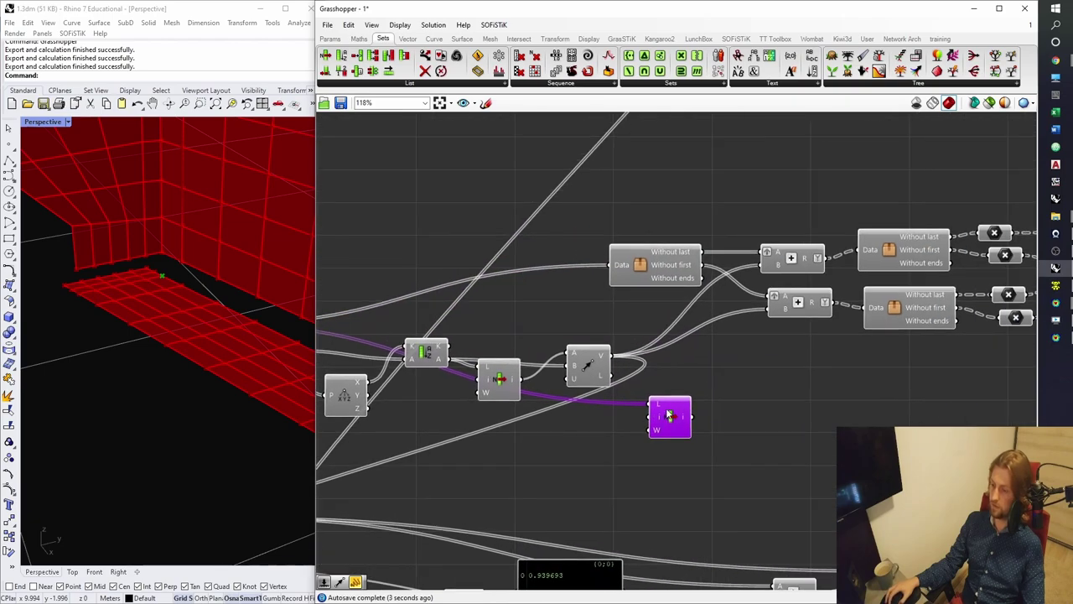
{"action": "left_click_drag", "start_coordinate": [668, 417], "coordinate": [693, 415]}
{"action": "left_click", "coordinate": [591, 375]}
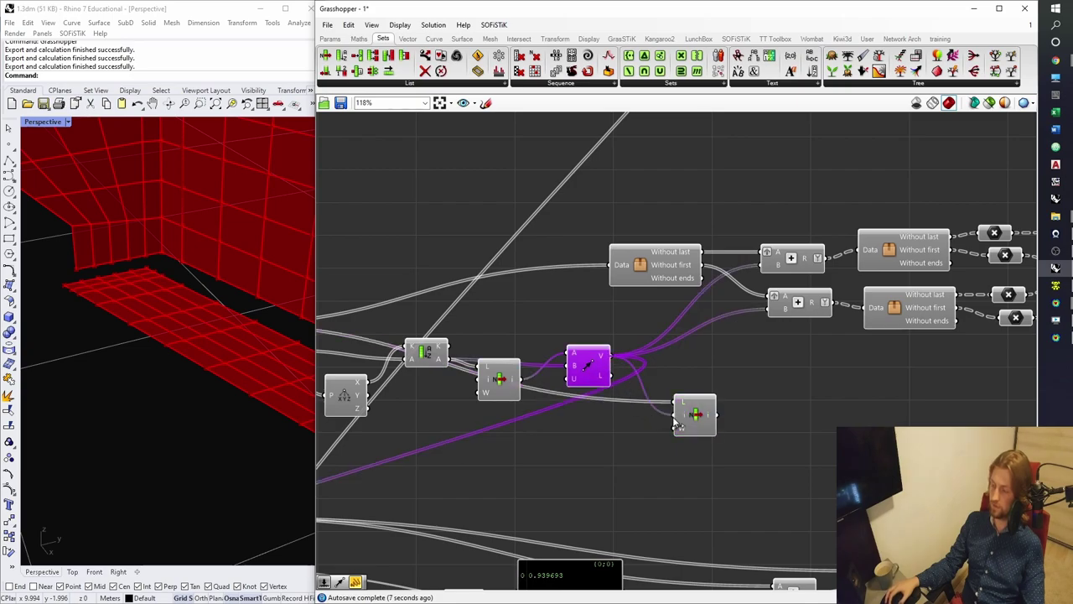
{"action": "left_click_drag", "start_coordinate": [687, 416], "coordinate": [666, 422]}
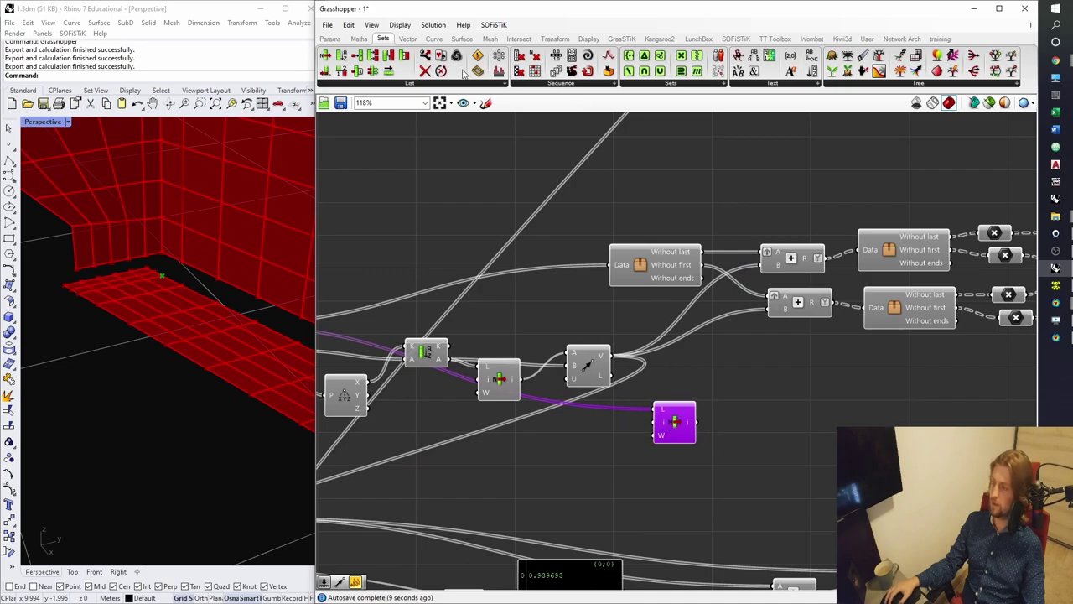
Add an Addition component that sums the List Item output and the two-point vector.
{"action": "left_click", "coordinate": [359, 39]}
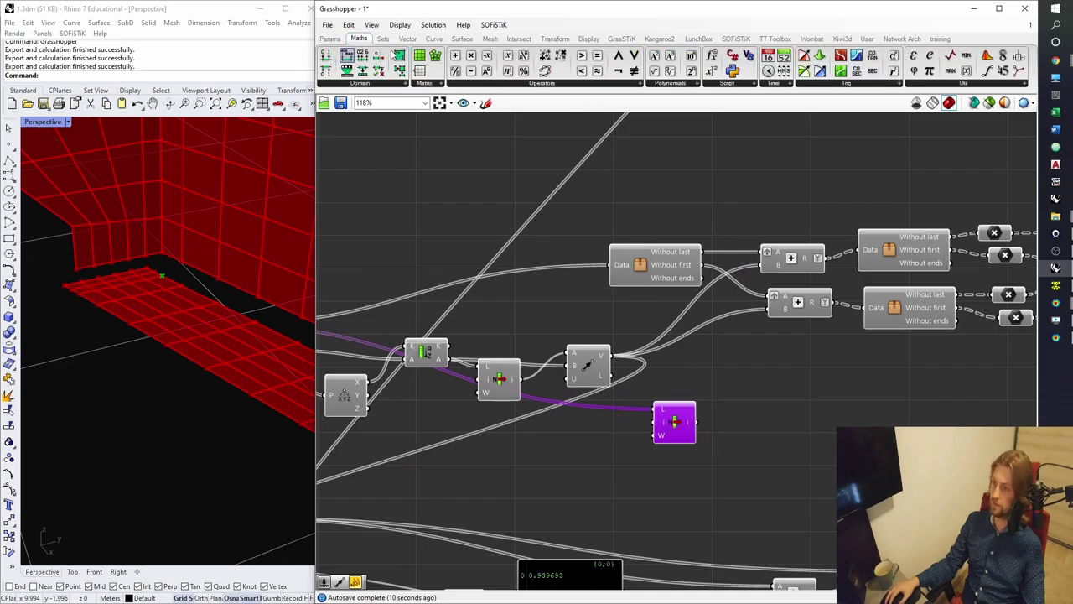
{"action": "left_click", "coordinate": [727, 366]}
{"action": "left_click_drag", "start_coordinate": [694, 433], "coordinate": [663, 423]}
{"action": "left_click_drag", "start_coordinate": [675, 367], "coordinate": [709, 366]}
{"action": "left_click_drag", "start_coordinate": [610, 359], "coordinate": [729, 386]}
Move the new List Item and Addition pair to the empty canvas area below the existing graph and save the definition.
{"action": "left_click", "coordinate": [754, 430]}
{"action": "left_click_drag", "start_coordinate": [736, 443], "coordinate": [649, 374]}
{"action": "left_click_drag", "start_coordinate": [730, 391], "coordinate": [717, 426]}
{"action": "scroll", "coordinate": [738, 372], "scroll_direction": "down", "scroll_amount": 10}
{"action": "scroll", "coordinate": [720, 472], "scroll_direction": "up", "scroll_amount": 9}
{"action": "left_click", "coordinate": [774, 416]}
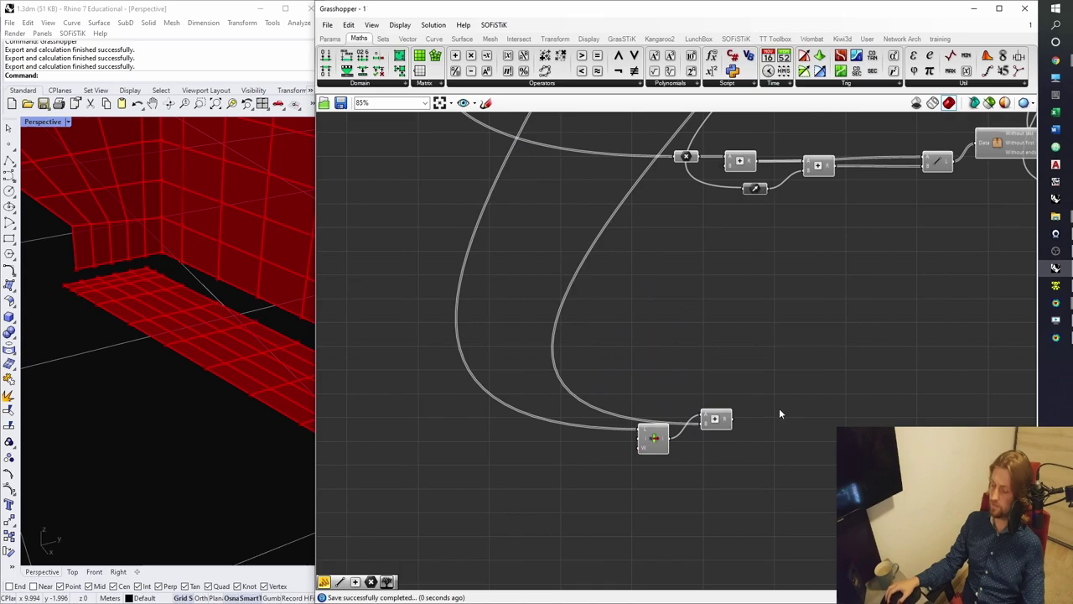
{"action": "right_click_drag", "start_coordinate": [780, 414], "coordinate": [699, 386]}
{"action": "key", "text": "ctrl+s"}
Examine where the new Addition's points lie at the foot of the bridge abutments.
{"action": "scroll", "coordinate": [234, 363], "scroll_direction": "down", "scroll_amount": 3}
{"action": "right_click_drag", "start_coordinate": [234, 363], "coordinate": [154, 361]}
{"action": "left_click_drag", "start_coordinate": [642, 395], "coordinate": [642, 412]}
{"action": "right_click_drag", "start_coordinate": [213, 406], "coordinate": [167, 392]}
{"action": "scroll", "coordinate": [634, 405], "scroll_direction": "up", "scroll_amount": 2}
{"action": "scroll", "coordinate": [636, 407], "scroll_direction": "down", "scroll_amount": 3}
{"action": "right_click_drag", "start_coordinate": [268, 431], "coordinate": [198, 317]}
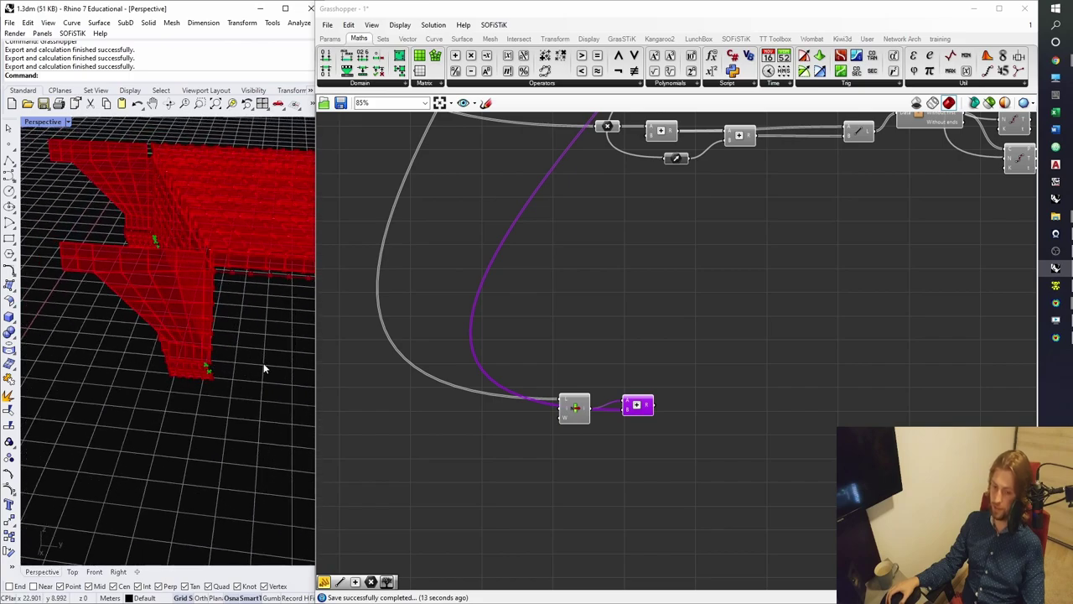
{"action": "right_click_drag", "start_coordinate": [264, 366], "coordinate": [194, 369]}
{"action": "scroll", "coordinate": [191, 373], "scroll_direction": "up", "scroll_amount": 3}
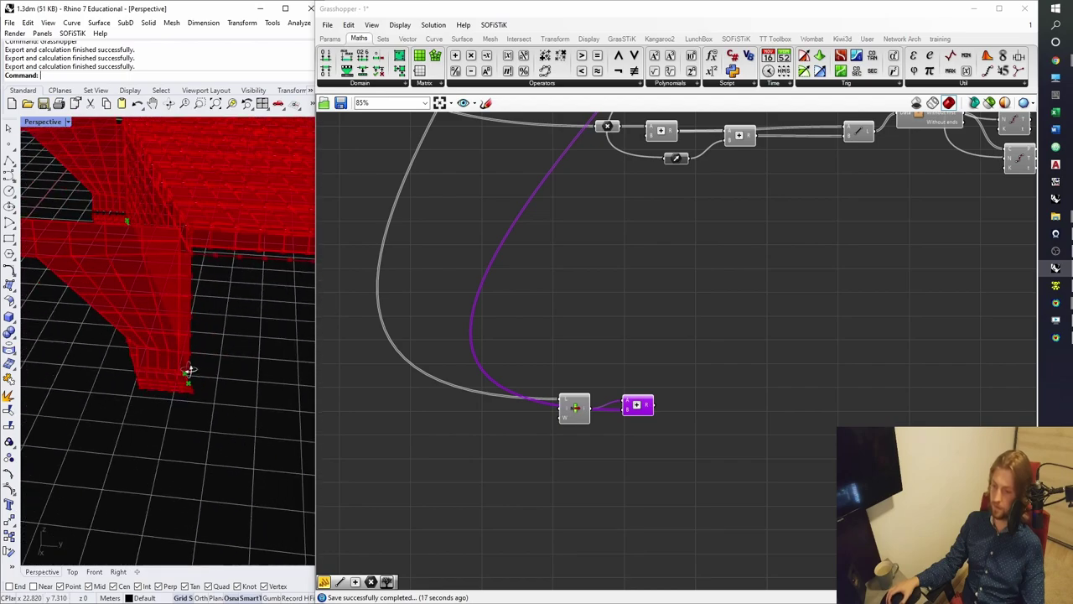
Create a number slider with the value 1.00 below the List Item and Addition pair.
{"action": "left_click", "coordinate": [654, 429]}
{"action": "right_click_drag", "start_coordinate": [679, 431], "coordinate": [691, 375]}
{"action": "scroll", "coordinate": [622, 384], "scroll_direction": "up", "scroll_amount": 2}
{"action": "double_click", "coordinate": [562, 434]}
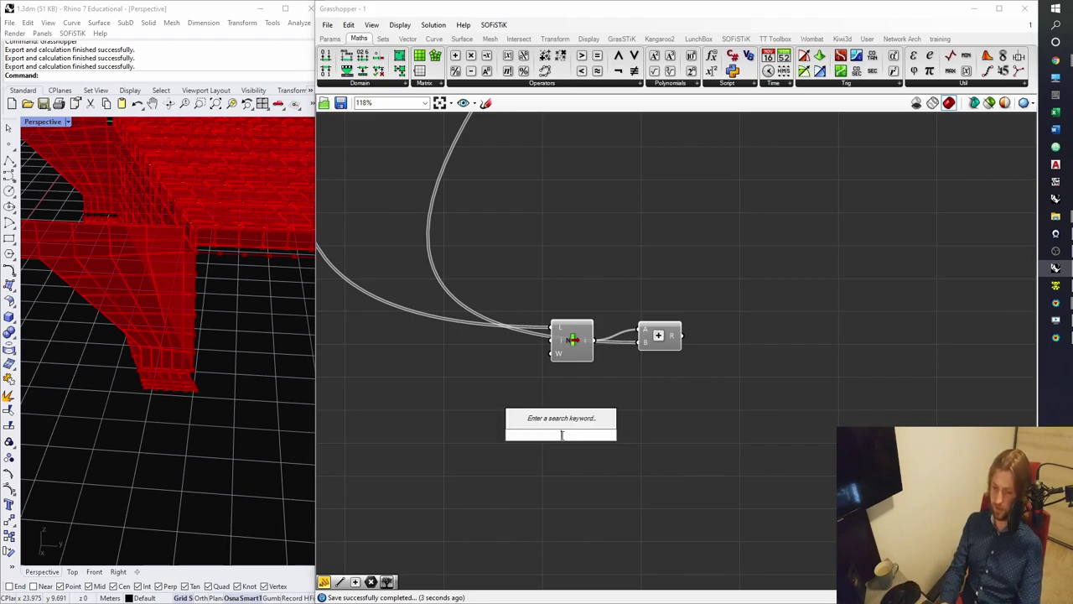
{"action": "type", "text": "1.0<"}
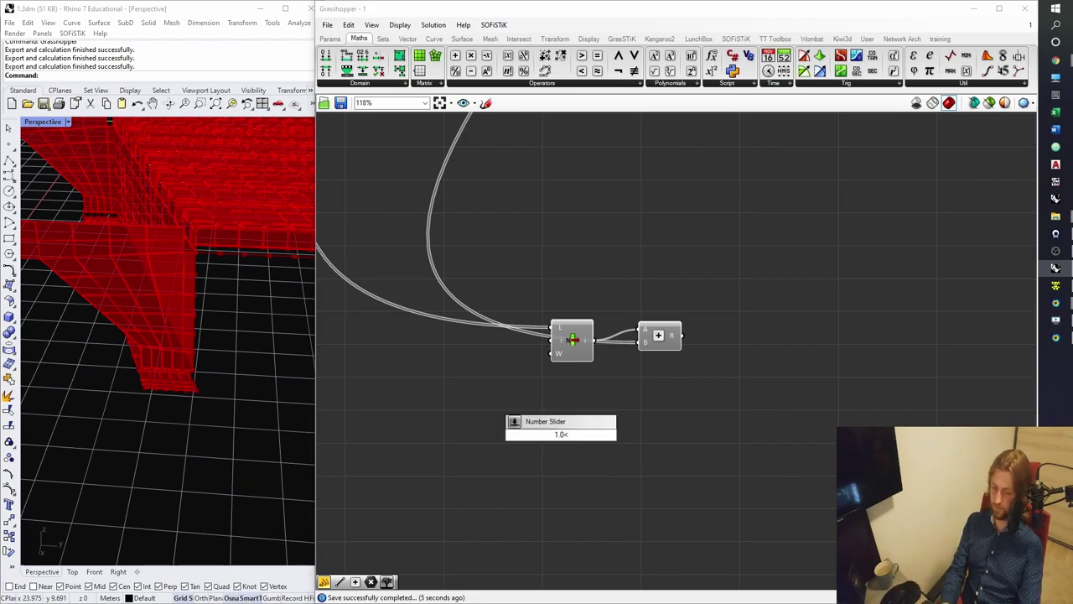
{"action": "key", "text": "Return"}
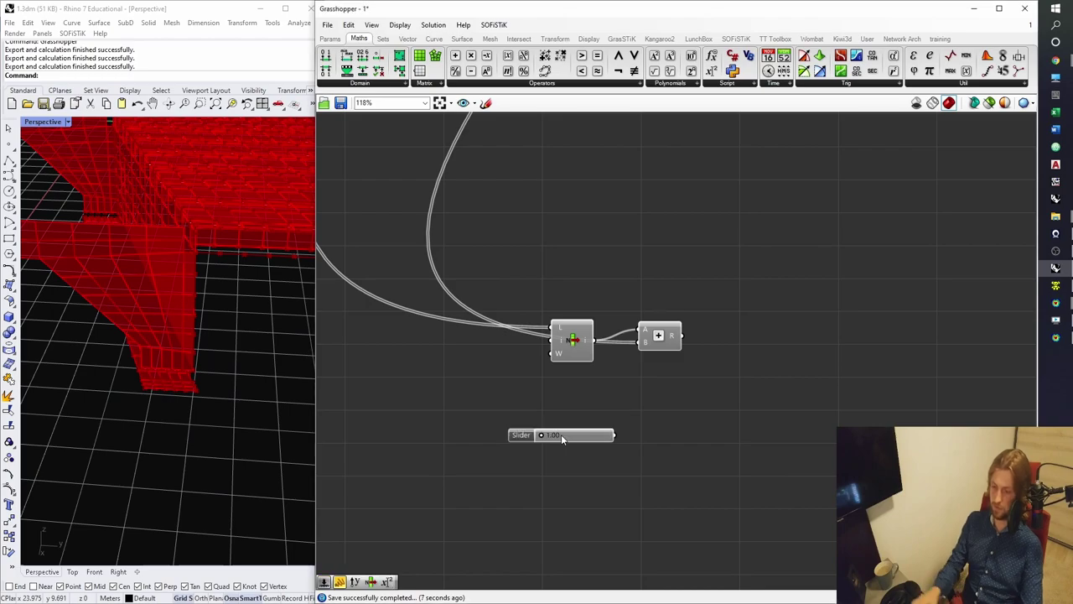
{"action": "scroll", "coordinate": [561, 435], "scroll_direction": "up", "scroll_amount": 6}
{"action": "left_click_drag", "start_coordinate": [491, 441], "coordinate": [633, 339]}
Rename the new slider as "Foot's interior offset [m]".
{"action": "right_click", "coordinate": [625, 354]}
{"action": "right_click", "coordinate": [607, 343]}
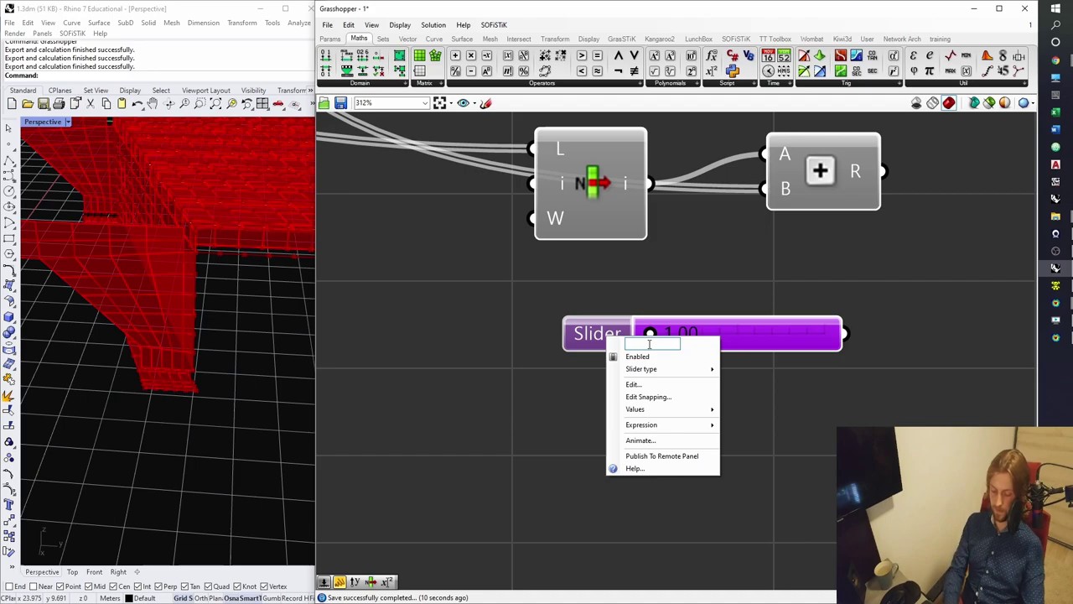
{"action": "type", "text": "Foot"}
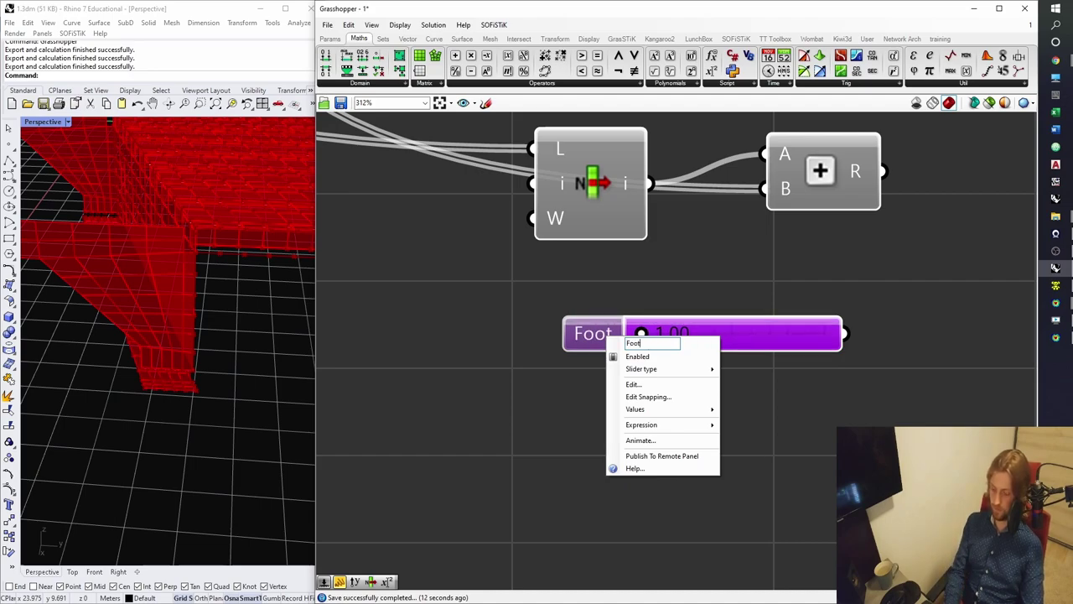
{"action": "type", "text": "'s inter"}
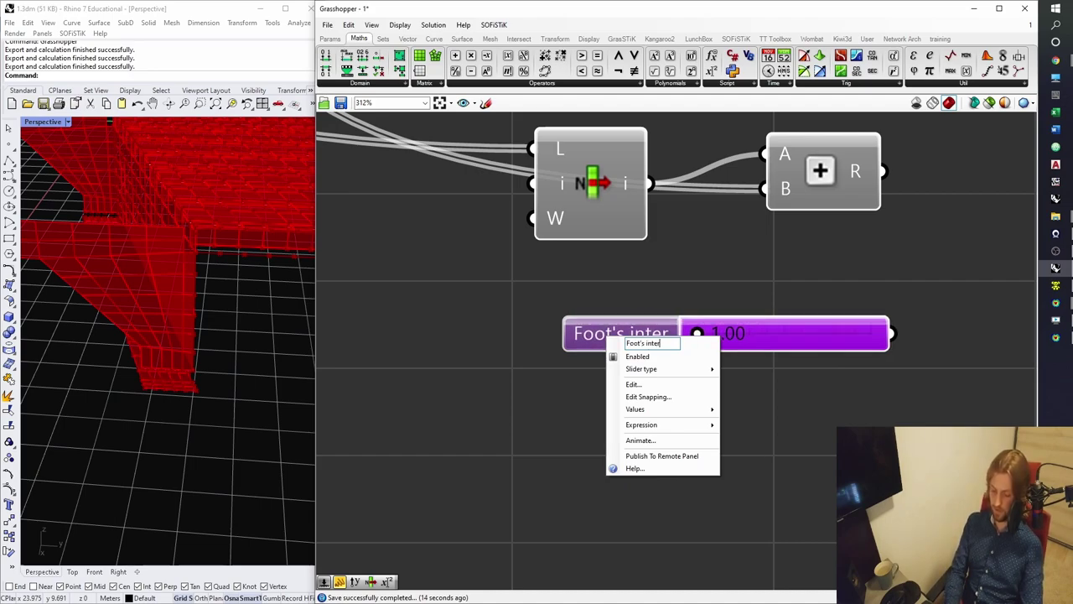
{"action": "type", "text": "ior effset"}
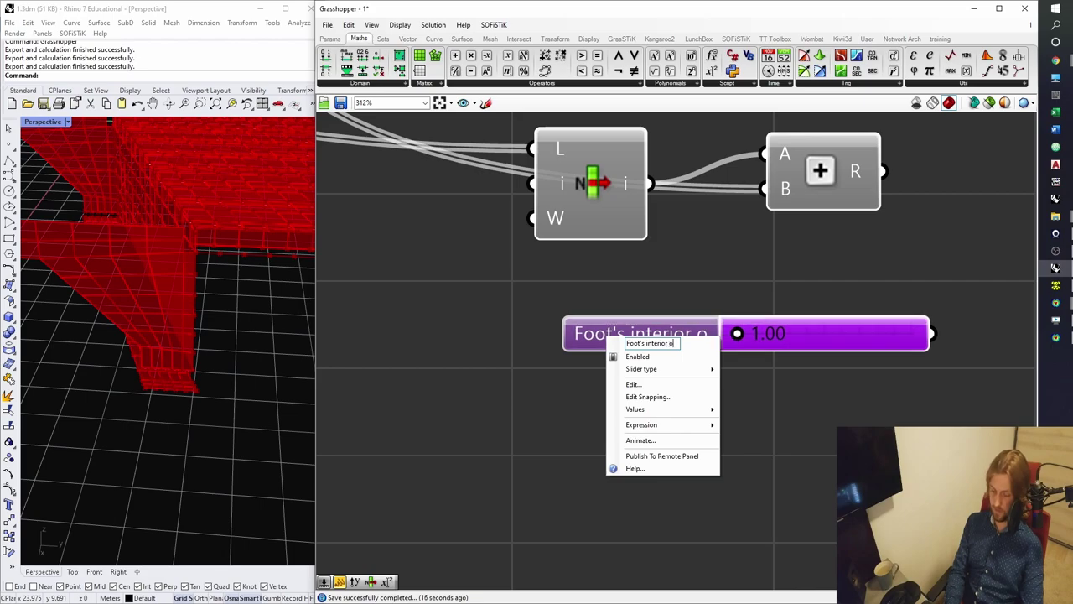
{"action": "type", "text": " [m]"}
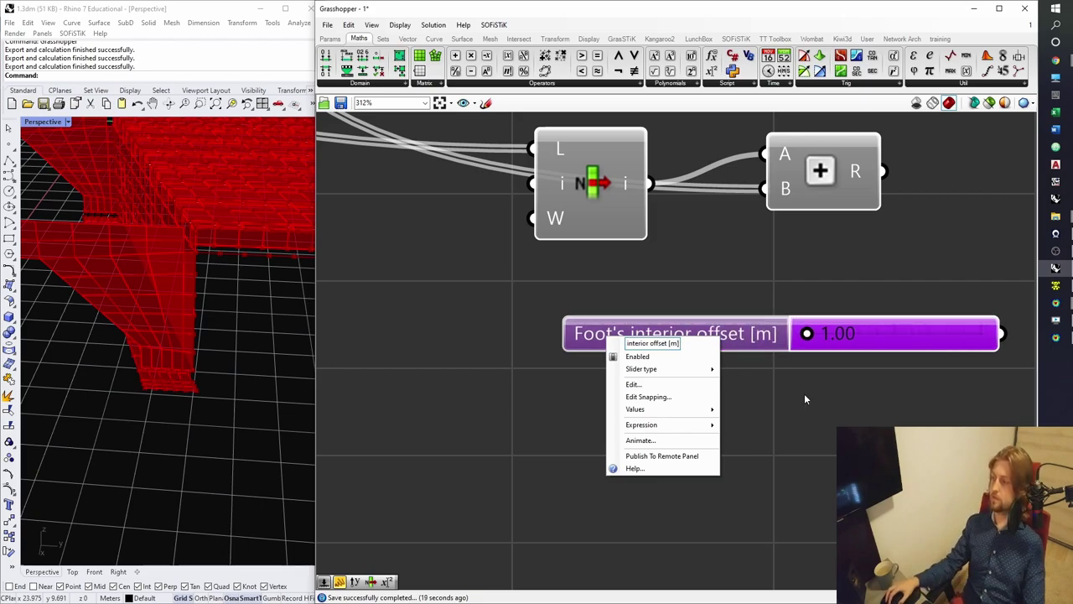
{"action": "key", "text": "Return"}
Add a Unit Y vector component and feed the Foot's interior offset slider into its factor.
{"action": "scroll", "coordinate": [804, 399], "scroll_direction": "down", "scroll_amount": 3}
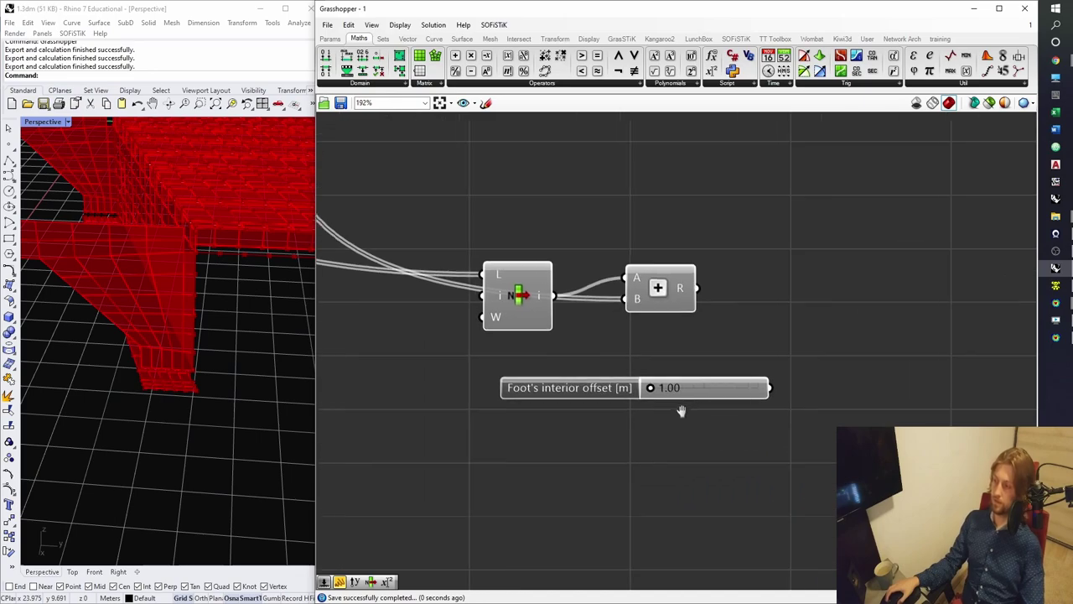
{"action": "left_click", "coordinate": [407, 39]}
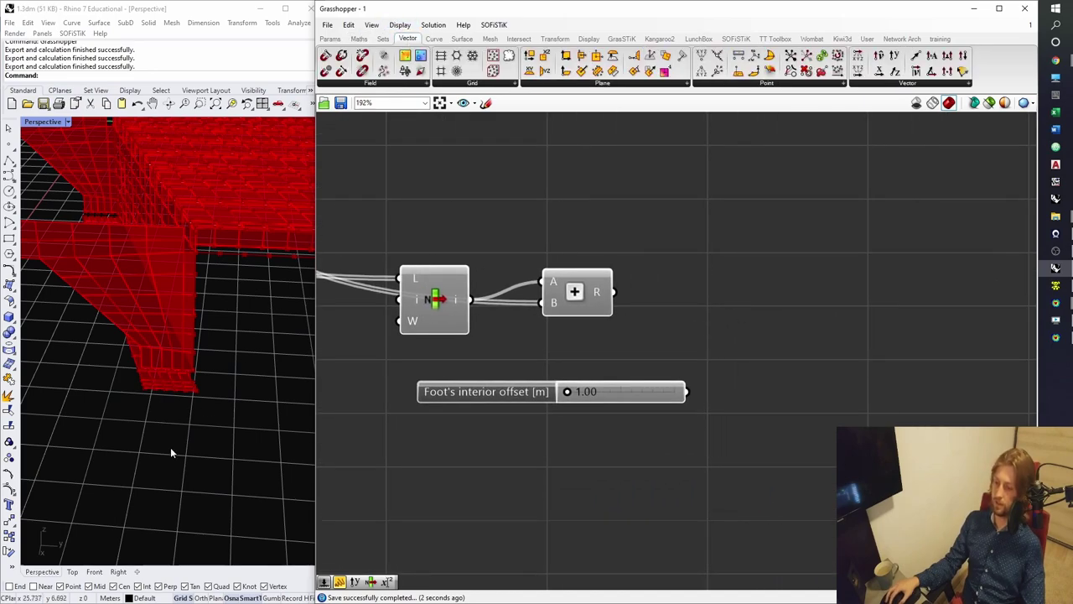
{"action": "left_click_drag", "start_coordinate": [894, 56], "coordinate": [770, 369]}
{"action": "left_click_drag", "start_coordinate": [687, 392], "coordinate": [765, 405]}
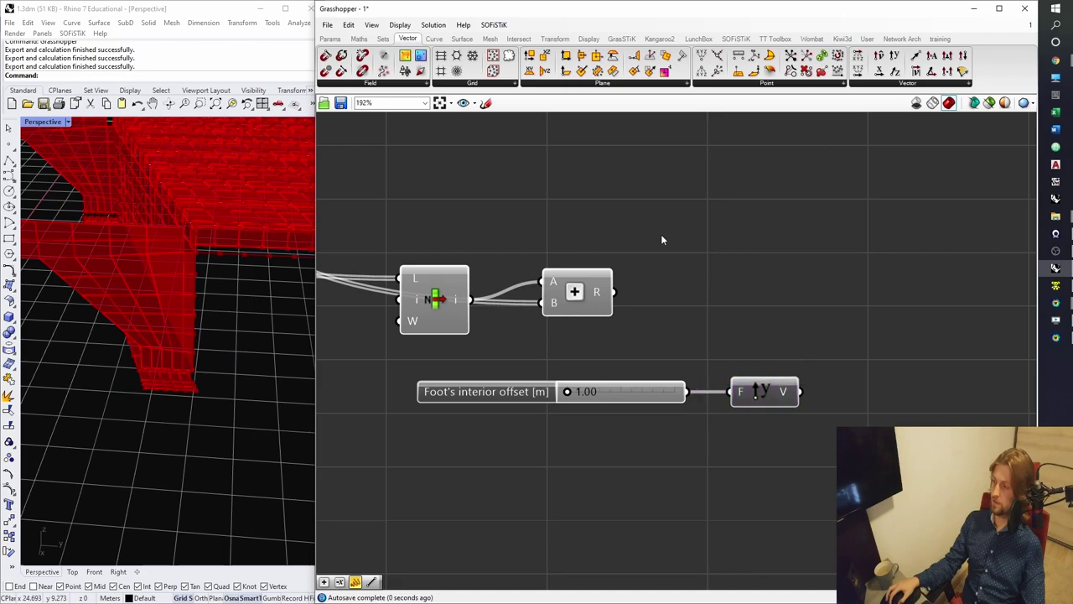
Add another Addition component that offsets the summed foot points by the Unit Y vector.
{"action": "left_click", "coordinate": [359, 39]}
{"action": "left_click_drag", "start_coordinate": [723, 216], "coordinate": [765, 264]}
{"action": "left_click", "coordinate": [588, 294]}
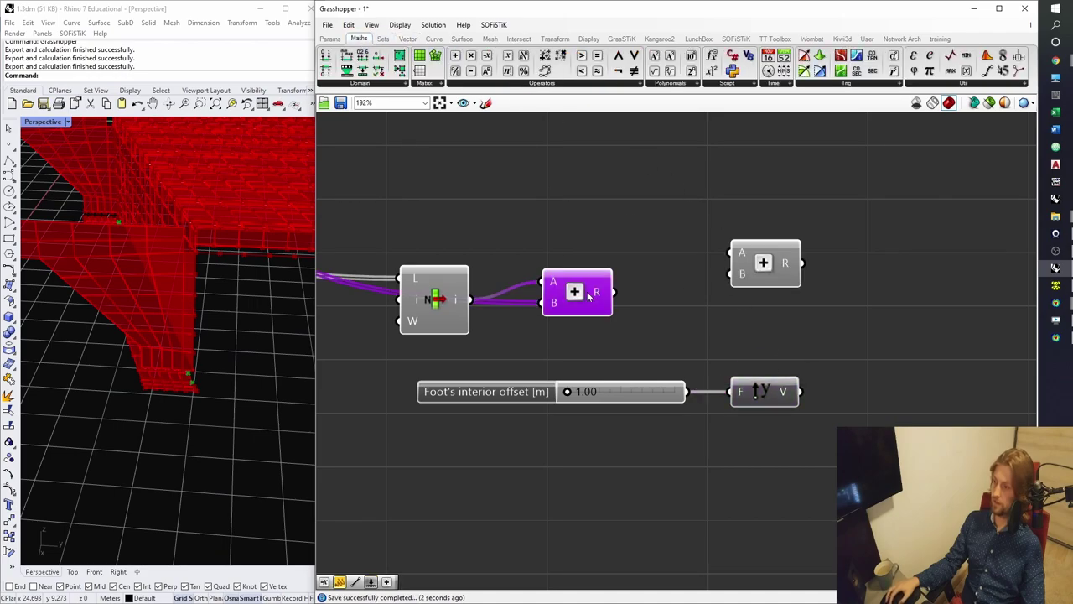
{"action": "left_click_drag", "start_coordinate": [613, 292], "coordinate": [730, 253]}
{"action": "left_click_drag", "start_coordinate": [803, 390], "coordinate": [802, 315]}
{"action": "right_click_drag", "start_coordinate": [265, 348], "coordinate": [211, 342]}
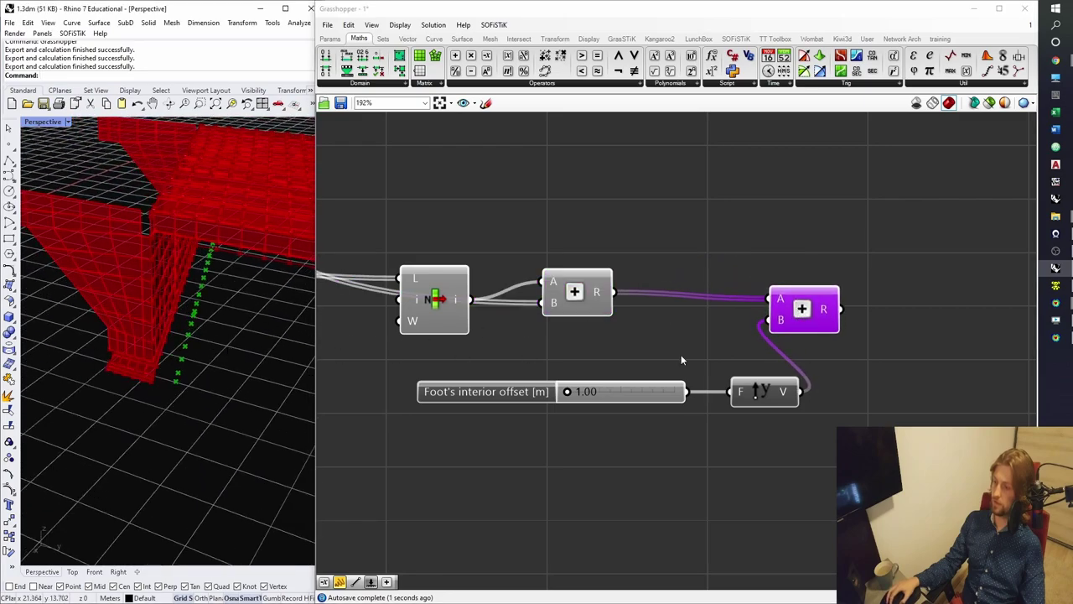
Set the Foot's interior offset slider to 1.5 and preview the offset points beside the foot.
{"action": "right_click_drag", "start_coordinate": [584, 398], "coordinate": [587, 351]}
{"action": "double_click", "coordinate": [584, 345]}
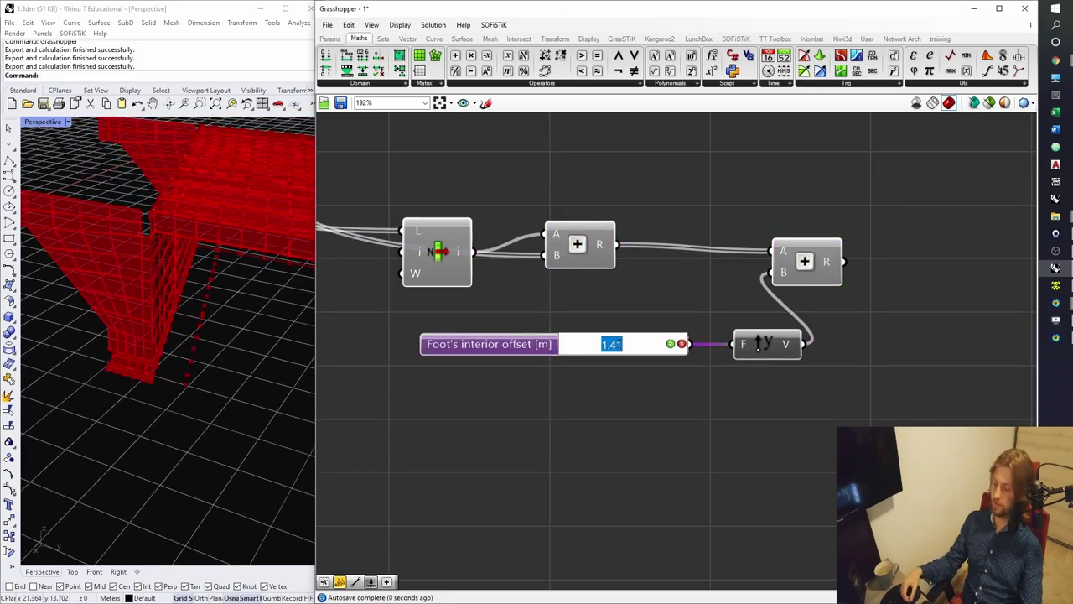
{"action": "type", "text": "1.5"}
{"action": "key", "text": "Return"}
{"action": "left_click", "coordinate": [715, 462]}
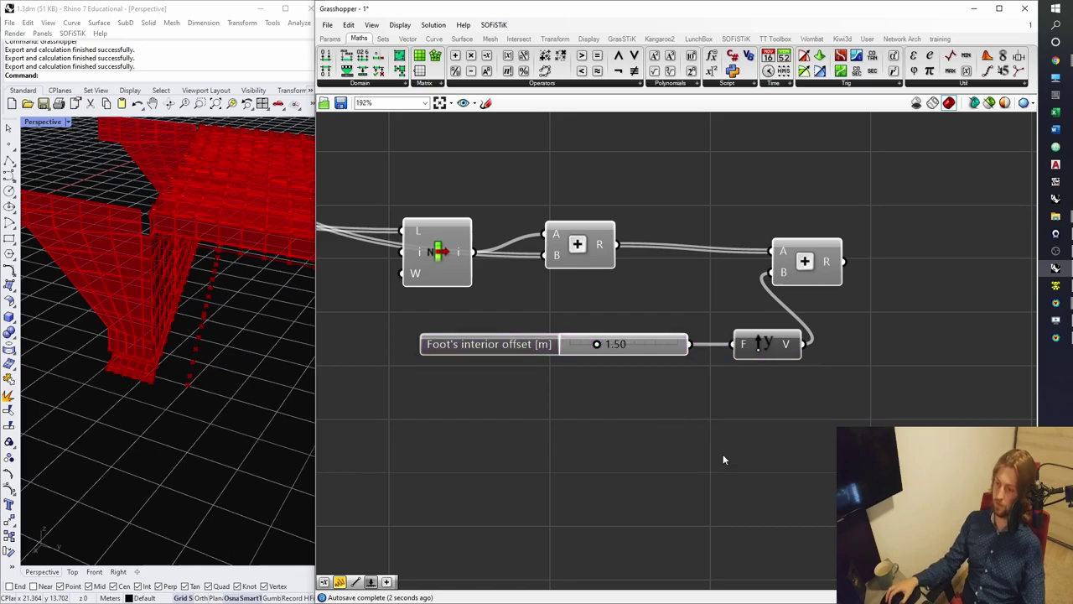
{"action": "right_click_drag", "start_coordinate": [853, 319], "coordinate": [786, 311]}
{"action": "left_click", "coordinate": [753, 273]}
{"action": "right_click_drag", "start_coordinate": [82, 421], "coordinate": [159, 394]}
{"action": "right_click_drag", "start_coordinate": [730, 399], "coordinate": [718, 403]}
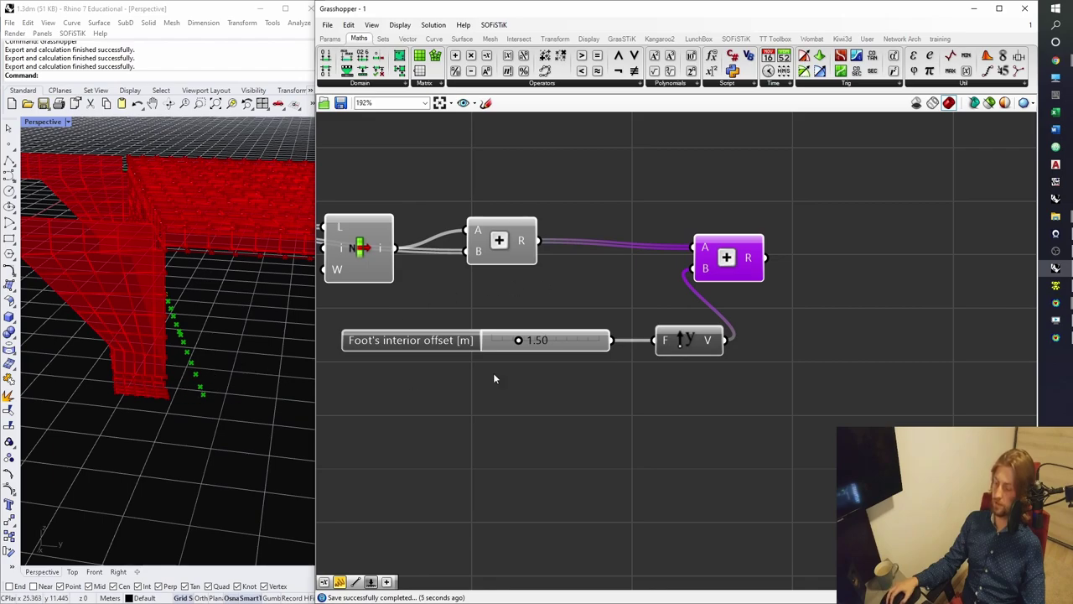
Duplicate the existing foot chain, from the Line through the four-point surface with its Count slider, into the empty area below.
{"action": "scroll", "coordinate": [762, 341], "scroll_direction": "down", "scroll_amount": 7}
{"action": "right_click_drag", "start_coordinate": [864, 223], "coordinate": [601, 382]}
{"action": "scroll", "coordinate": [604, 309], "scroll_direction": "up", "scroll_amount": 5}
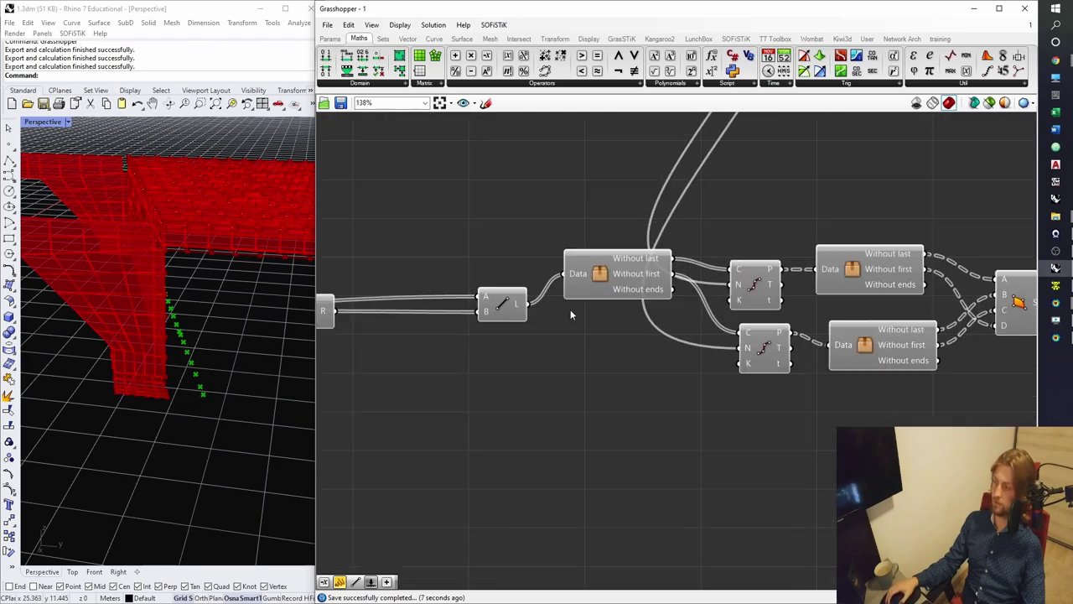
{"action": "scroll", "coordinate": [570, 315], "scroll_direction": "down", "scroll_amount": 4}
{"action": "left_click_drag", "start_coordinate": [783, 350], "coordinate": [519, 260]}
{"action": "right_click_drag", "start_coordinate": [615, 323], "coordinate": [598, 348]}
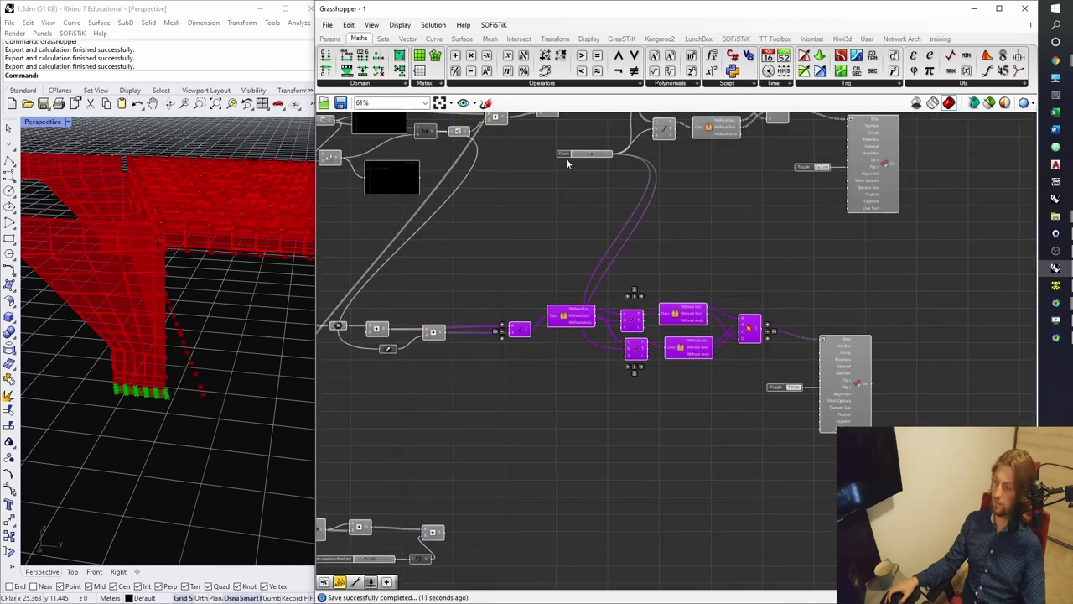
{"action": "scroll", "coordinate": [569, 163], "scroll_direction": "up", "scroll_amount": 1}
{"action": "left_click", "coordinate": [568, 158], "text": "shift"}
{"action": "scroll", "coordinate": [568, 160], "scroll_direction": "up", "scroll_amount": 4}
{"action": "scroll", "coordinate": [561, 202], "scroll_direction": "down", "scroll_amount": 2}
{"action": "scroll", "coordinate": [592, 364], "scroll_direction": "down", "scroll_amount": 2}
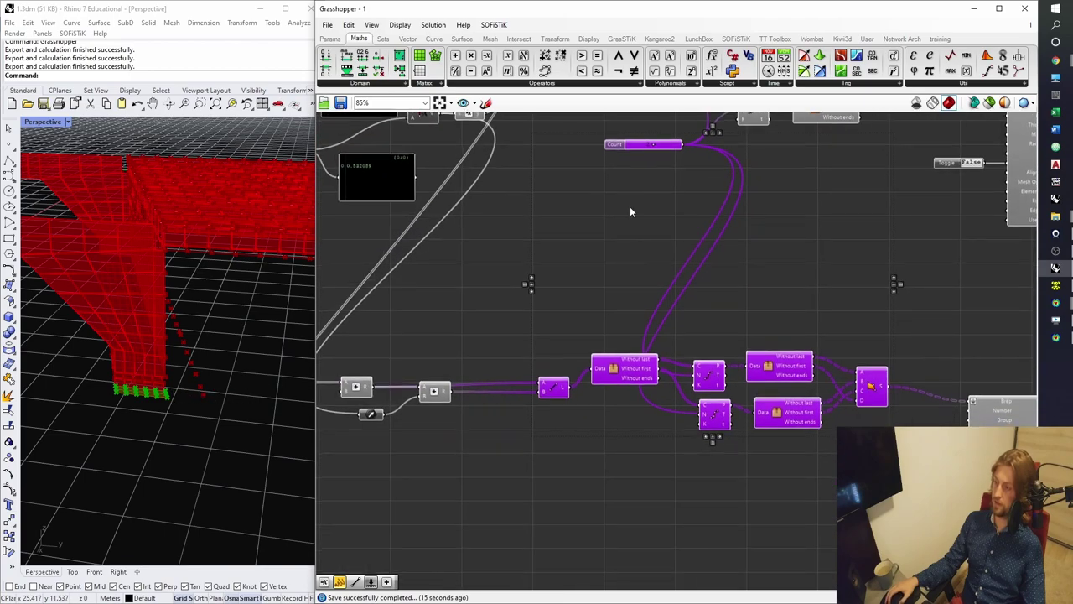
{"action": "scroll", "coordinate": [632, 250], "scroll_direction": "down", "scroll_amount": 2}
{"action": "scroll", "coordinate": [633, 250], "scroll_direction": "down", "scroll_amount": 2}
{"action": "scroll", "coordinate": [628, 399], "scroll_direction": "up", "scroll_amount": 3}
{"action": "left_click_drag", "start_coordinate": [631, 240], "coordinate": [625, 568]}
Set the copied Count slider to 5.
{"action": "left_click", "coordinate": [620, 424]}
{"action": "scroll", "coordinate": [691, 428], "scroll_direction": "up", "scroll_amount": 8}
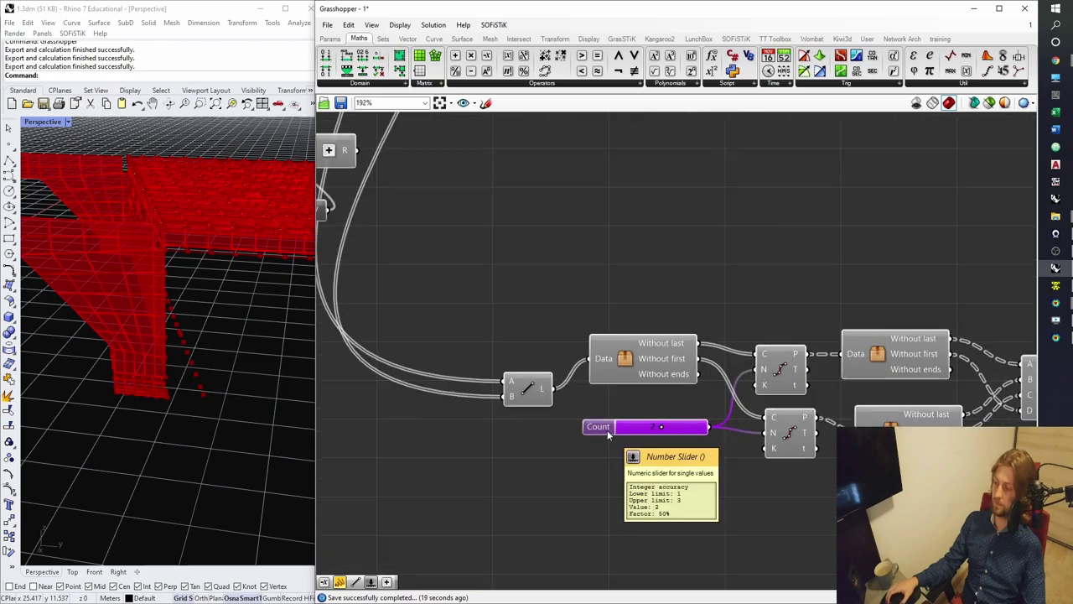
{"action": "double_click", "coordinate": [691, 428]}
{"action": "type", "text": "3"}
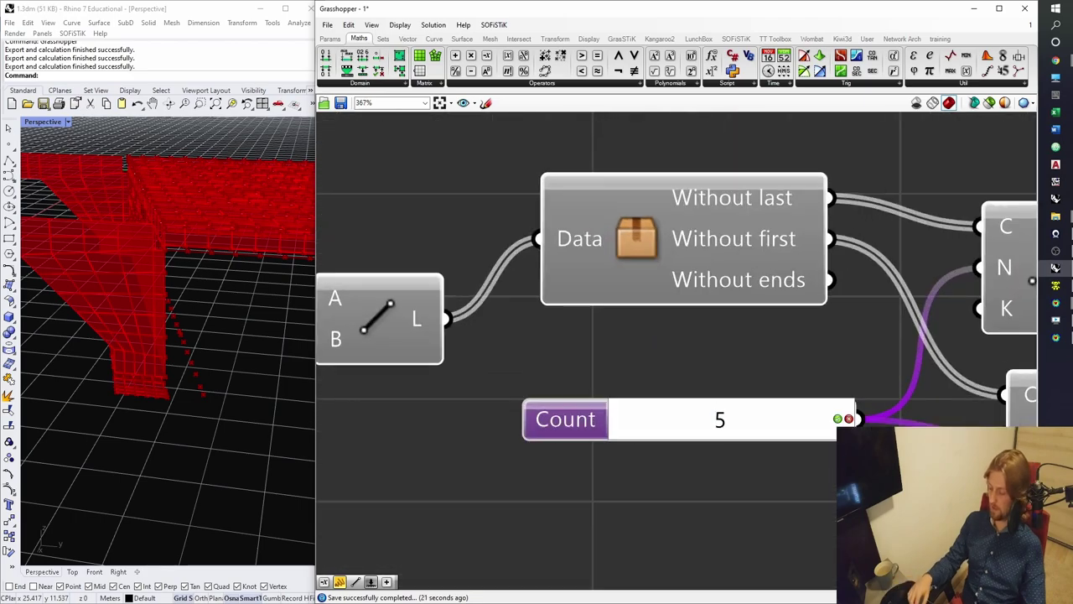
{"action": "key", "text": "Return"}
Wire the summed foot points and the offset points into the copied Line component's A and B inputs.
{"action": "scroll", "coordinate": [691, 429], "scroll_direction": "down", "scroll_amount": 2}
{"action": "right_click_drag", "start_coordinate": [611, 362], "coordinate": [724, 415]}
{"action": "scroll", "coordinate": [649, 364], "scroll_direction": "down", "scroll_amount": 2}
{"action": "right_click_drag", "start_coordinate": [649, 364], "coordinate": [866, 384]}
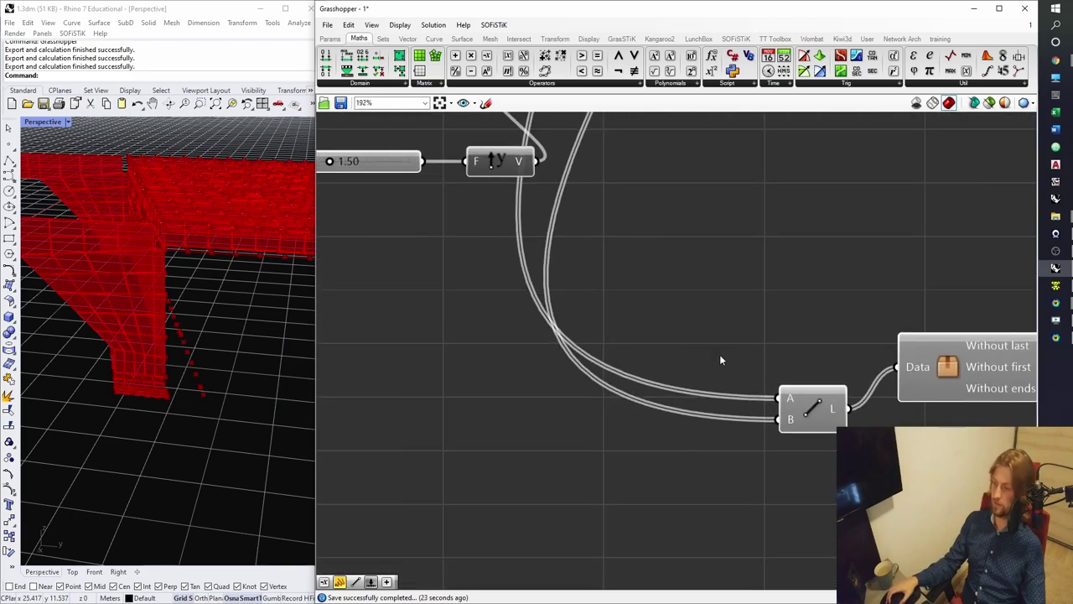
{"action": "scroll", "coordinate": [791, 416], "scroll_direction": "down", "scroll_amount": 3}
{"action": "left_click_drag", "start_coordinate": [753, 291], "coordinate": [505, 230]}
{"action": "scroll", "coordinate": [505, 230], "scroll_direction": "up", "scroll_amount": 1}
{"action": "left_click_drag", "start_coordinate": [499, 272], "coordinate": [773, 456]}
Move the copied surface chain up beside the offset Addition component and save the definition.
{"action": "scroll", "coordinate": [773, 455], "scroll_direction": "down", "scroll_amount": 3}
{"action": "right_click_drag", "start_coordinate": [756, 443], "coordinate": [505, 338]}
{"action": "left_click", "coordinate": [751, 372]}
{"action": "left_click_drag", "start_coordinate": [790, 436], "coordinate": [513, 305]}
{"action": "left_click_drag", "start_coordinate": [572, 356], "coordinate": [566, 277]}
{"action": "left_click", "coordinate": [604, 374]}
{"action": "right_click_drag", "start_coordinate": [604, 374], "coordinate": [531, 457]}
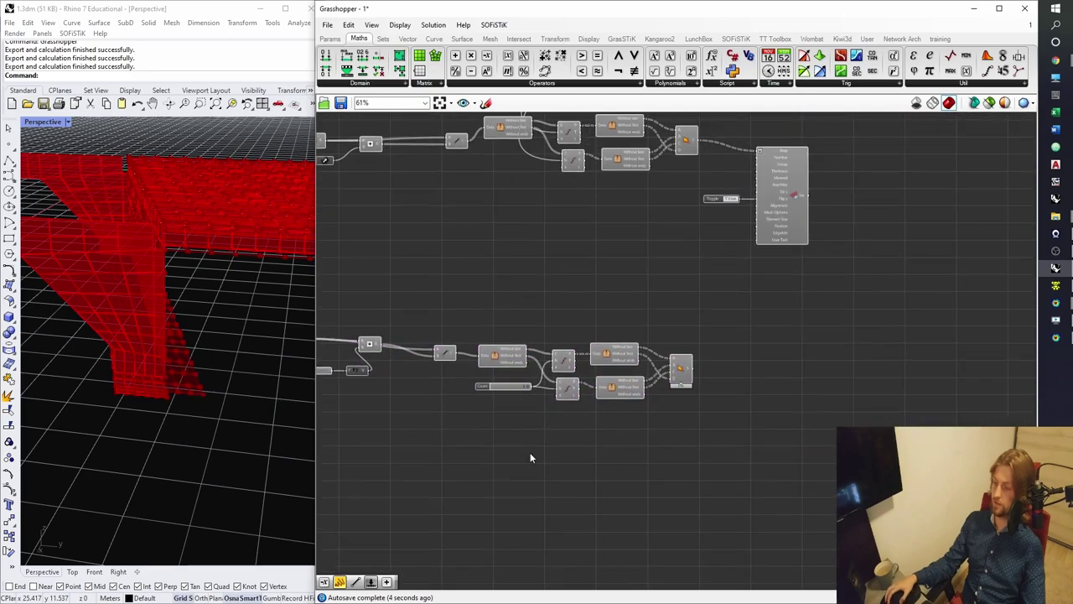
{"action": "key", "text": "ctrl+s"}
Duplicate the SOFiSTiK area component with its True toggle beside the new chain and wire the new surfaces into its Brep input.
{"action": "right_click_drag", "start_coordinate": [614, 342], "coordinate": [589, 409]}
{"action": "left_click_drag", "start_coordinate": [746, 355], "coordinate": [693, 251]}
{"action": "left_click_drag", "start_coordinate": [766, 296], "coordinate": [791, 465], "text": "alt"}
{"action": "scroll", "coordinate": [712, 453], "scroll_direction": "up", "scroll_amount": 2}
{"action": "left_click_drag", "start_coordinate": [652, 429], "coordinate": [758, 449]}
{"action": "left_click", "coordinate": [770, 392]}
{"action": "right_click_drag", "start_coordinate": [771, 393], "coordinate": [743, 354]}
Check the local axes of the new interior foot area in the viewport and save the definition.
{"action": "left_click", "coordinate": [736, 404]}
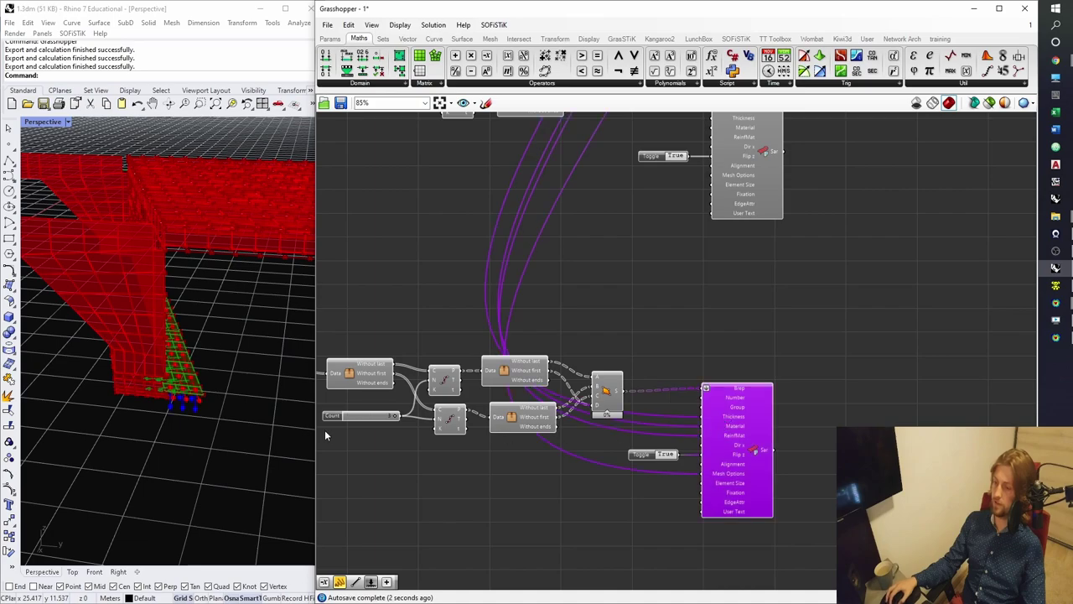
{"action": "scroll", "coordinate": [185, 399], "scroll_direction": "up", "scroll_amount": 6}
{"action": "right_click_drag", "start_coordinate": [185, 398], "coordinate": [236, 429]}
{"action": "right_click_drag", "start_coordinate": [165, 430], "coordinate": [199, 413]}
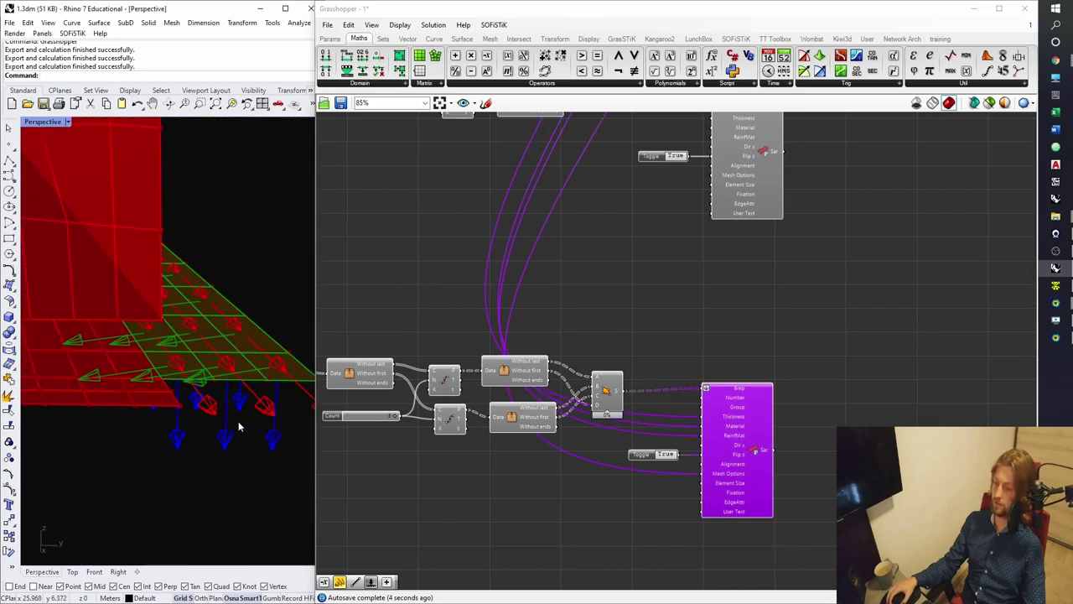
{"action": "left_click", "coordinate": [614, 325]}
{"action": "right_click_drag", "start_coordinate": [742, 413], "coordinate": [672, 460]}
{"action": "key", "text": "ctrl+s"}
Wire the new area component's output to the same destination as the area above using a temporary relay, delete the relay, and save.
{"action": "scroll", "coordinate": [706, 283], "scroll_direction": "down", "scroll_amount": 3}
{"action": "left_click", "coordinate": [707, 247]}
{"action": "right_click_drag", "start_coordinate": [741, 257], "coordinate": [705, 238]}
{"action": "left_click", "coordinate": [705, 238]}
{"action": "scroll", "coordinate": [675, 215], "scroll_direction": "up", "scroll_amount": 3}
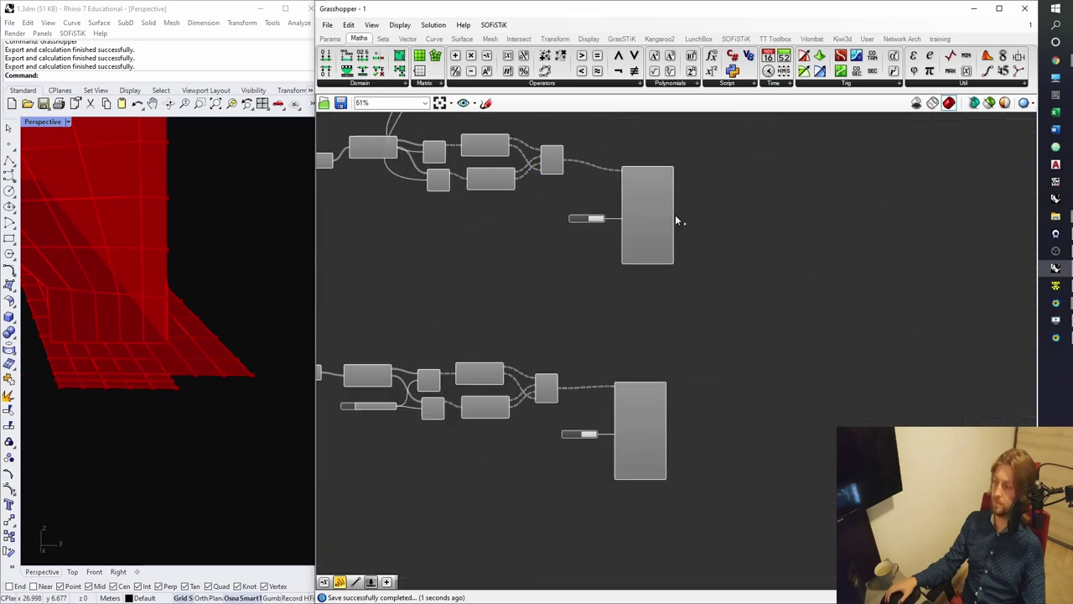
{"action": "double_click", "coordinate": [690, 217]}
{"action": "left_click_drag", "start_coordinate": [693, 219], "coordinate": [722, 415]}
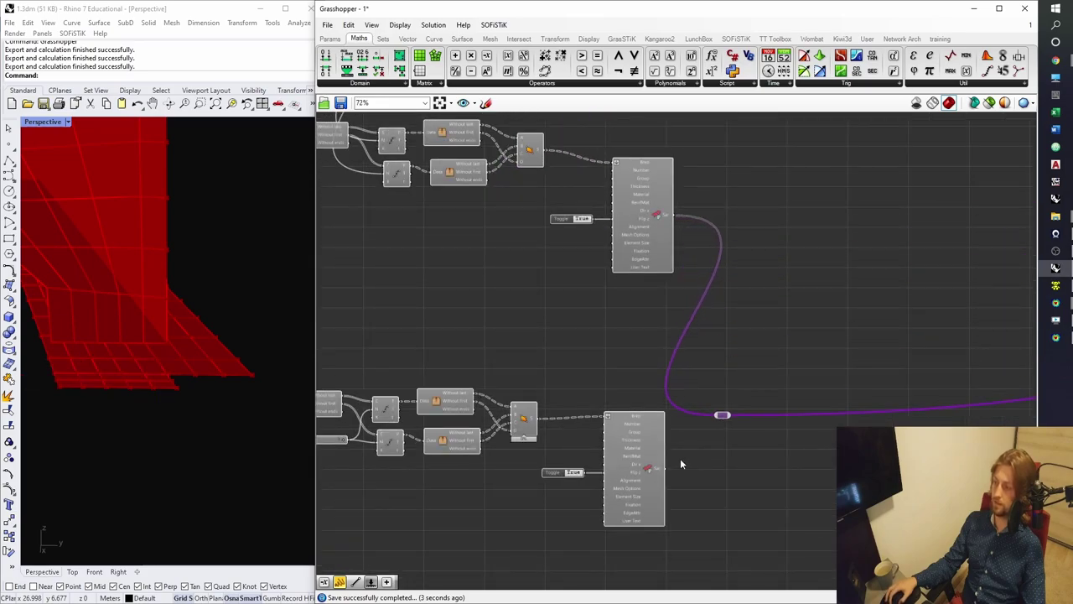
{"action": "key", "text": "Delete"}
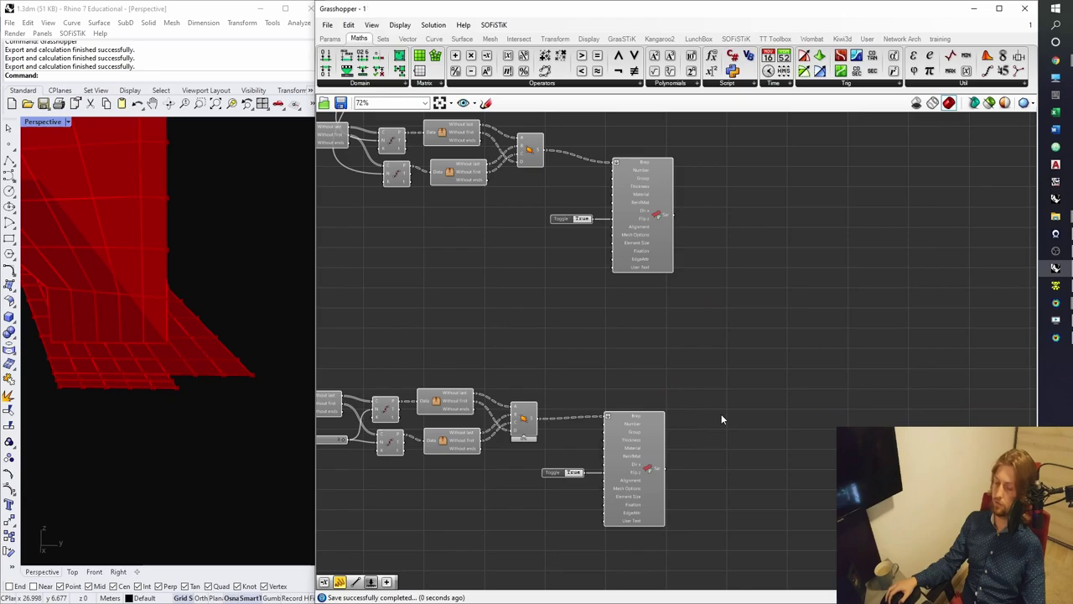
Examine the new interior foot area and its local axes on the abutment in the Rhino viewport.
{"action": "right_click_drag", "start_coordinate": [196, 377], "coordinate": [217, 407]}
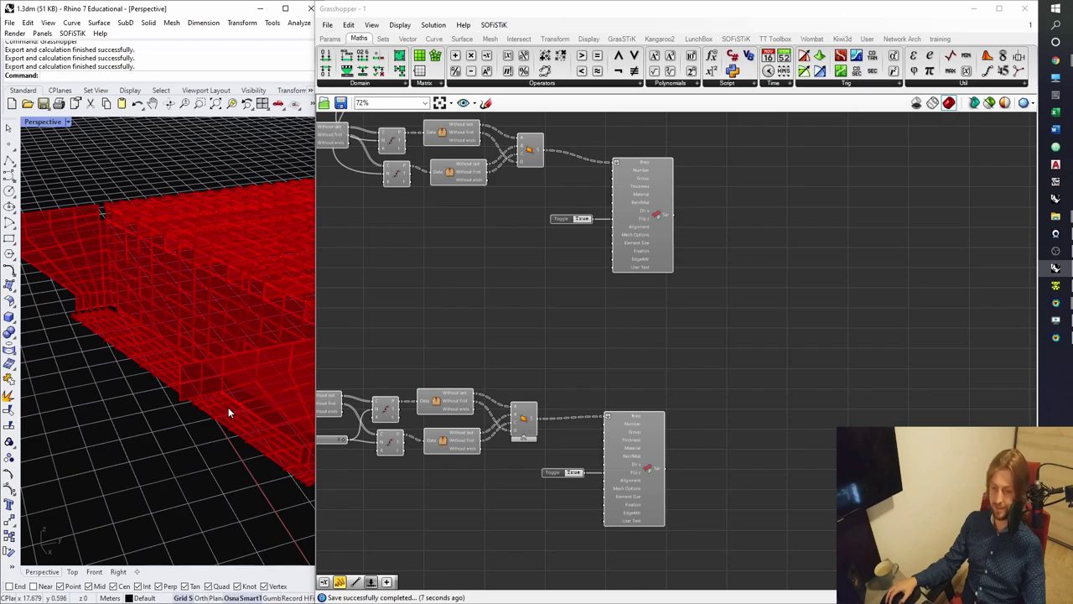
{"action": "right_click_drag", "start_coordinate": [219, 410], "coordinate": [208, 396]}
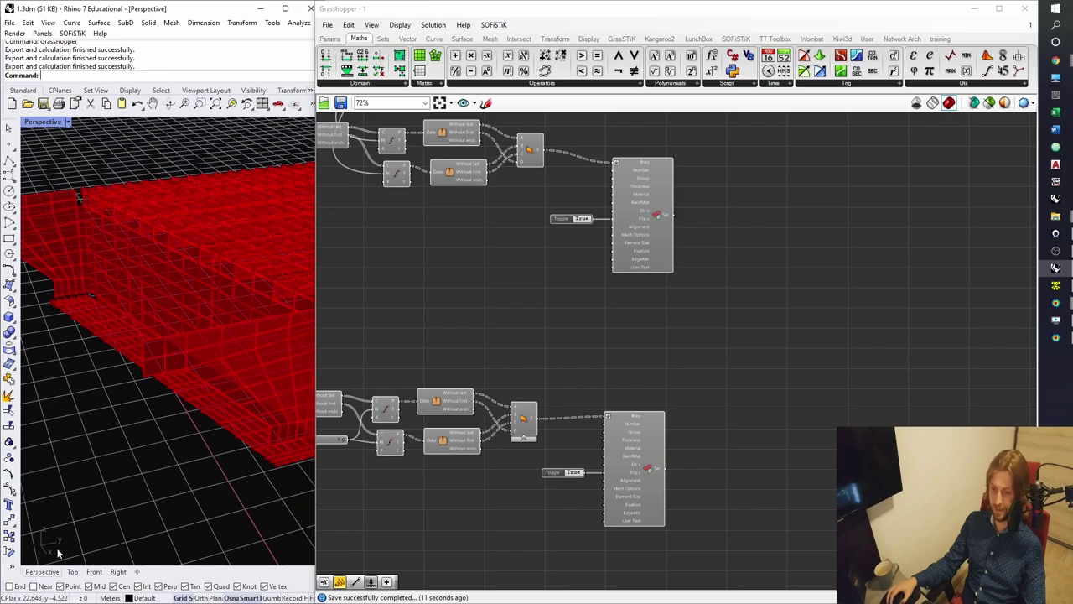
{"action": "scroll", "coordinate": [475, 348], "scroll_direction": "down", "scroll_amount": 5}
{"action": "right_click_drag", "start_coordinate": [509, 282], "coordinate": [513, 363]}
{"action": "scroll", "coordinate": [546, 384], "scroll_direction": "up", "scroll_amount": 4}
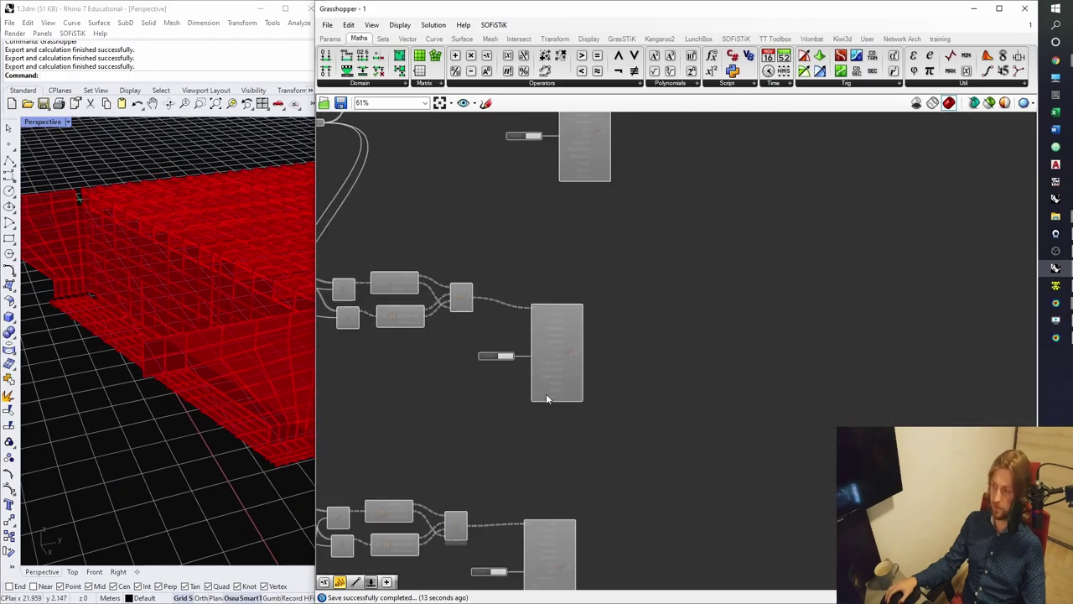
{"action": "right_click_drag", "start_coordinate": [548, 541], "coordinate": [560, 426]}
{"action": "left_click", "coordinate": [557, 429]}
{"action": "scroll", "coordinate": [121, 388], "scroll_direction": "up", "scroll_amount": 10}
{"action": "right_click_drag", "start_coordinate": [298, 442], "coordinate": [147, 396], "text": "shift"}
{"action": "scroll", "coordinate": [125, 390], "scroll_direction": "down", "scroll_amount": 4}
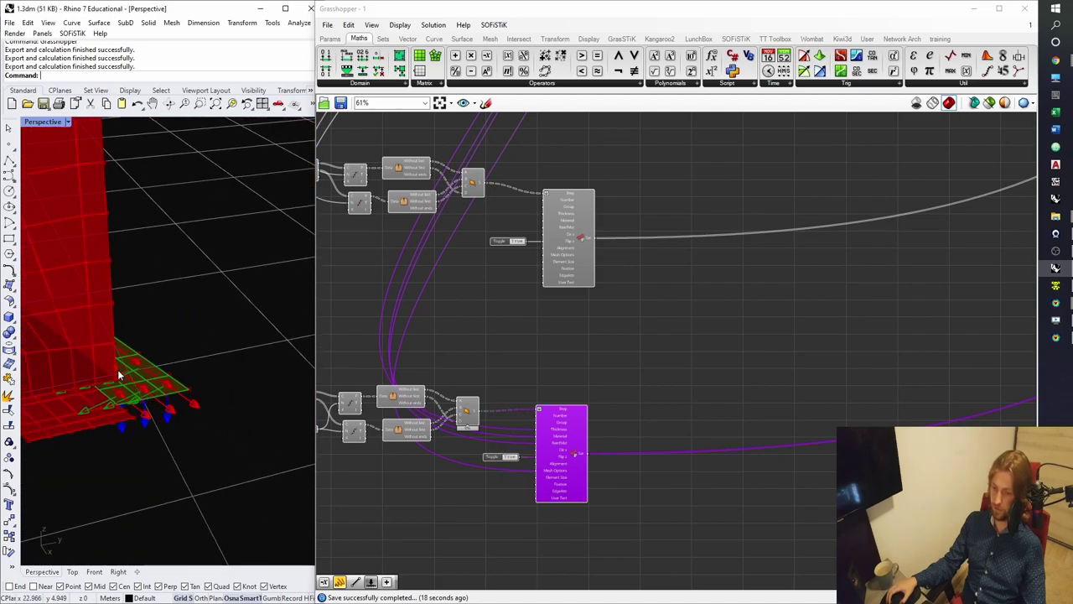
Examine the local axis directions of the main foot area for comparison with the side areas.
{"action": "scroll", "coordinate": [575, 240], "scroll_direction": "down", "scroll_amount": 3}
{"action": "right_click_drag", "start_coordinate": [573, 189], "coordinate": [579, 375]}
{"action": "right_click_drag", "start_coordinate": [574, 245], "coordinate": [579, 336]}
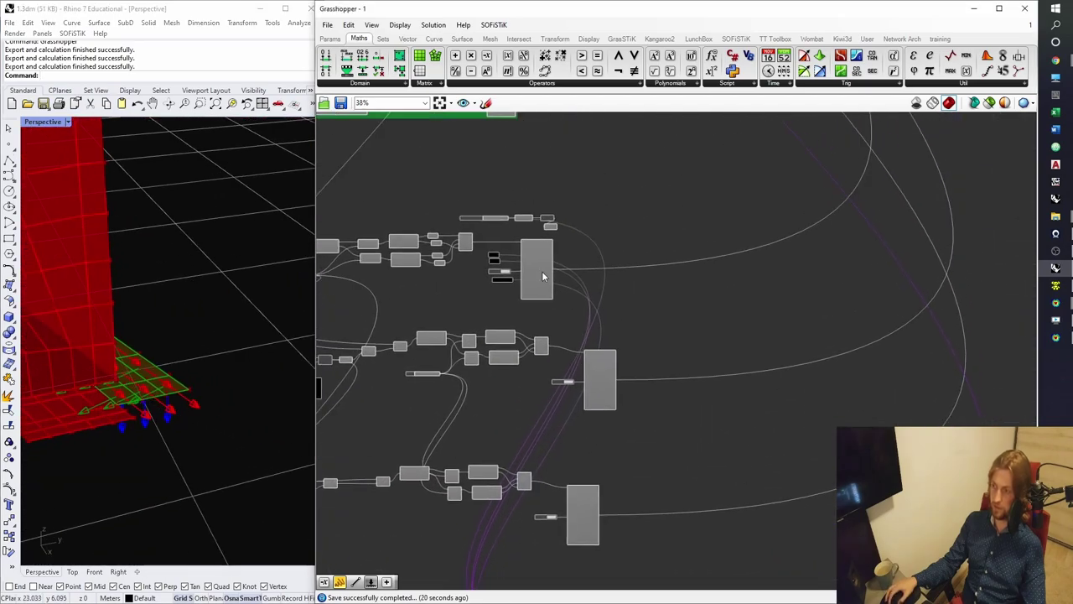
{"action": "left_click", "coordinate": [544, 271]}
{"action": "scroll", "coordinate": [197, 358], "scroll_direction": "up", "scroll_amount": 5}
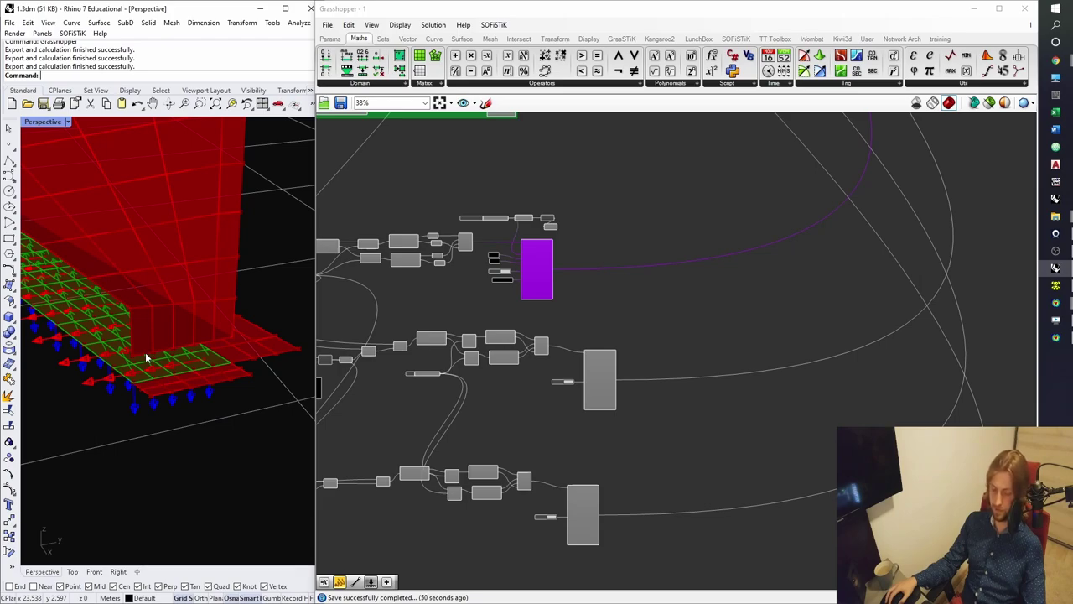
{"action": "left_click", "coordinate": [592, 299]}
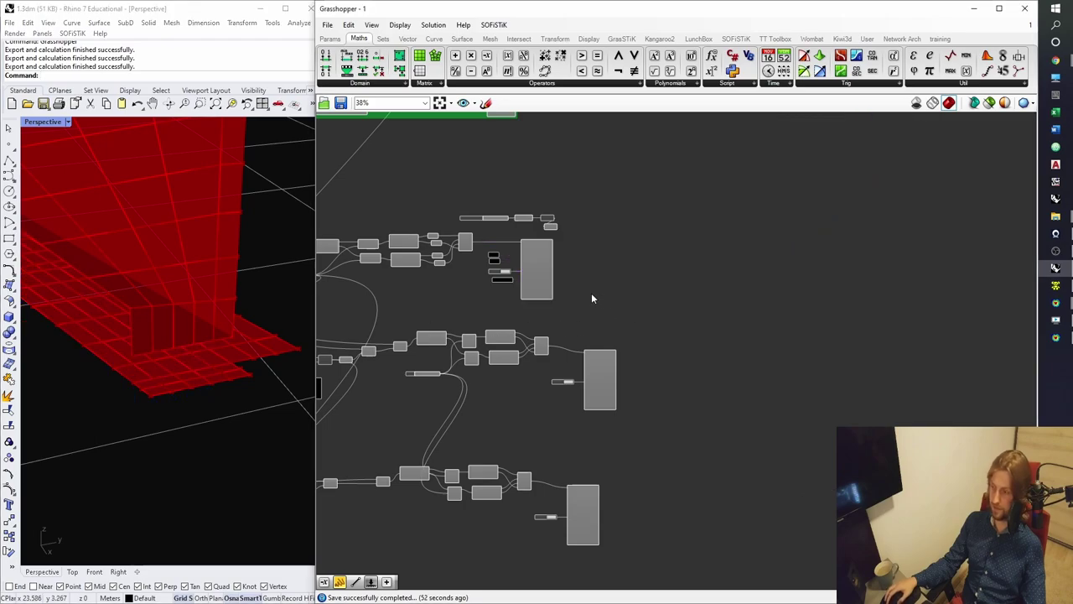
Add a Unit Y vector near the main foot area component and wire it into the Dir x input.
{"action": "scroll", "coordinate": [570, 296], "scroll_direction": "up", "scroll_amount": 5}
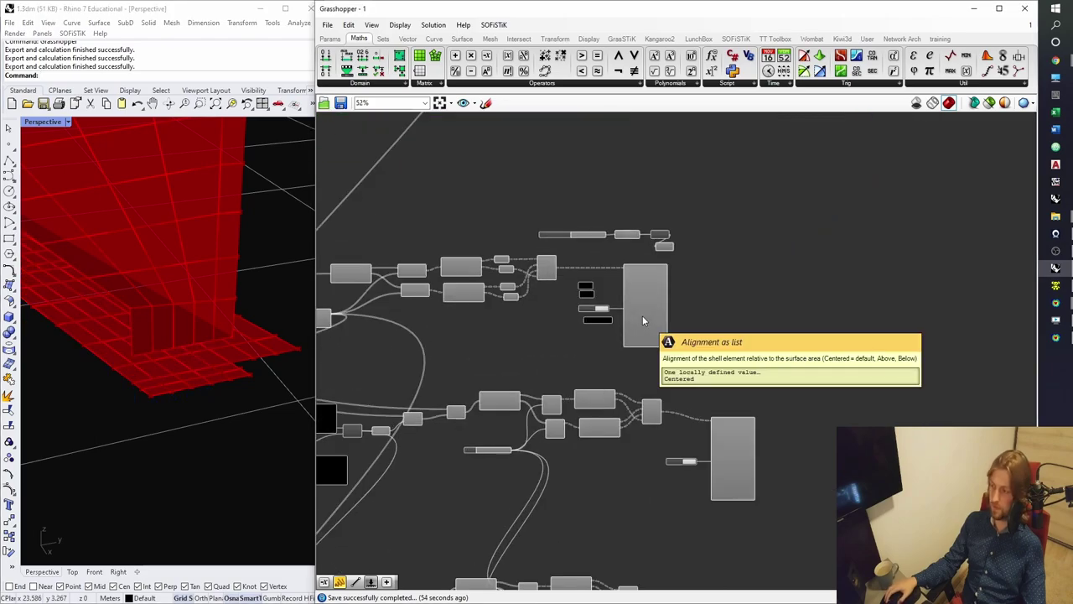
{"action": "right_click_drag", "start_coordinate": [600, 315], "coordinate": [644, 370]}
{"action": "left_click", "coordinate": [658, 365]}
{"action": "left_click", "coordinate": [624, 329]}
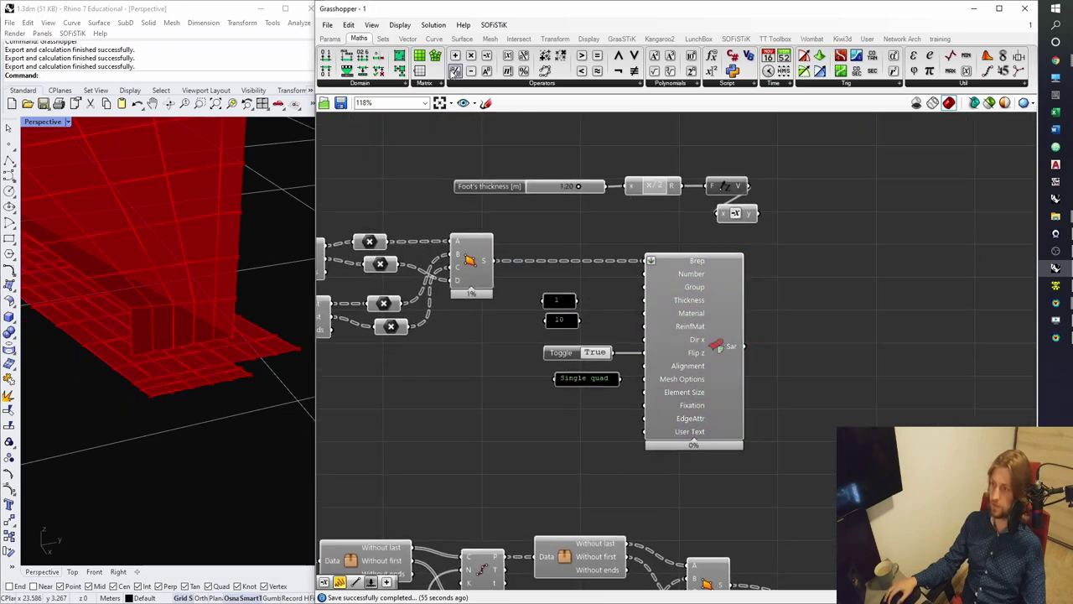
{"action": "left_click", "coordinate": [408, 39]}
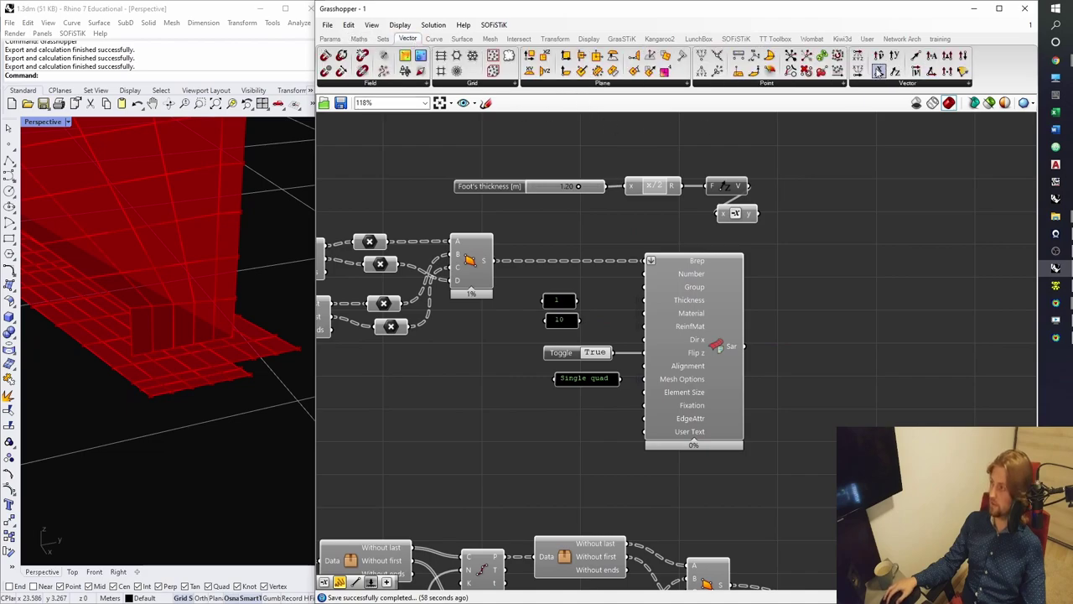
{"action": "left_click_drag", "start_coordinate": [506, 399], "coordinate": [644, 339]}
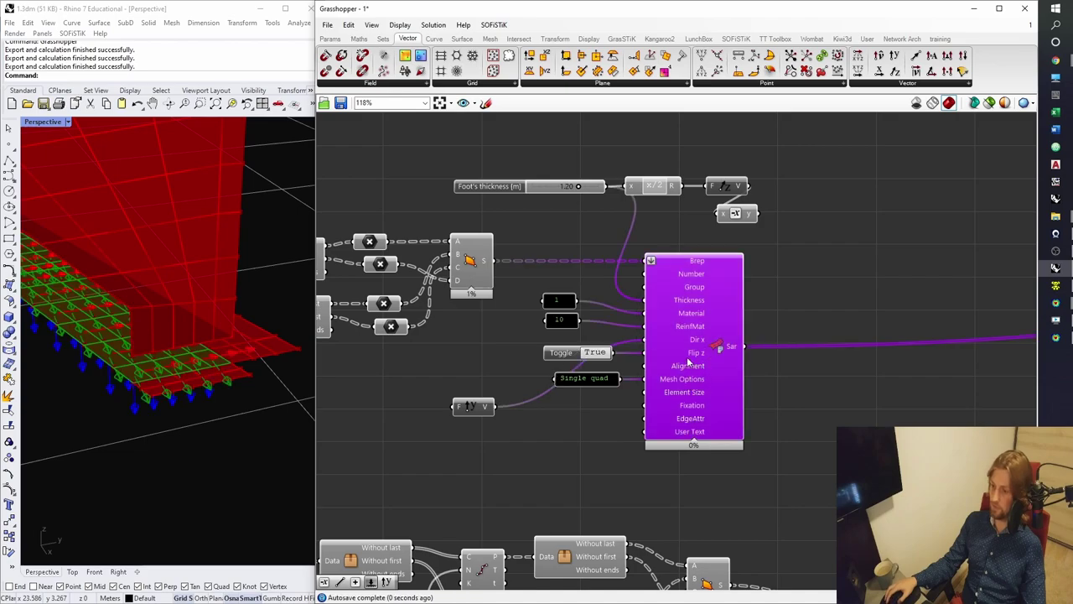
{"action": "mouse_move", "coordinate": [704, 344]}
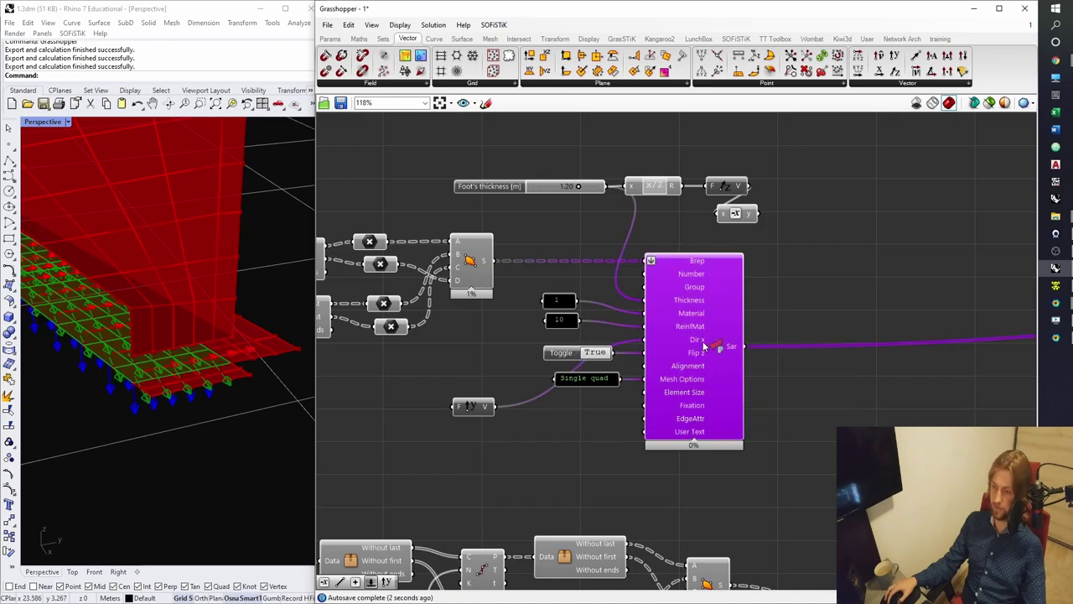
Move the Unit Y vector down beside the lowest area component and wire it into the remaining foot areas' Dir x inputs.
{"action": "right_click_drag", "start_coordinate": [698, 386], "coordinate": [705, 270]}
{"action": "left_click_drag", "start_coordinate": [518, 304], "coordinate": [678, 442]}
{"action": "scroll", "coordinate": [545, 320], "scroll_direction": "down", "scroll_amount": 4}
{"action": "scroll", "coordinate": [670, 415], "scroll_direction": "up", "scroll_amount": 3}
{"action": "left_click_drag", "start_coordinate": [380, 207], "coordinate": [546, 385]}
{"action": "scroll", "coordinate": [385, 224], "scroll_direction": "down", "scroll_amount": 3}
{"action": "scroll", "coordinate": [423, 294], "scroll_direction": "up", "scroll_amount": 4}
{"action": "scroll", "coordinate": [440, 360], "scroll_direction": "down", "scroll_amount": 3}
{"action": "left_click_drag", "start_coordinate": [447, 353], "coordinate": [516, 552]}
{"action": "scroll", "coordinate": [456, 489], "scroll_direction": "up", "scroll_amount": 4}
Check the local axes of each foot side area in turn and save the definition.
{"action": "left_click", "coordinate": [564, 389]}
{"action": "scroll", "coordinate": [436, 346], "scroll_direction": "down", "scroll_amount": 3}
{"action": "scroll", "coordinate": [436, 346], "scroll_direction": "down", "scroll_amount": 2}
{"action": "left_click", "coordinate": [508, 238]}
{"action": "left_click", "coordinate": [510, 431]}
{"action": "right_click_drag", "start_coordinate": [502, 242], "coordinate": [498, 307]}
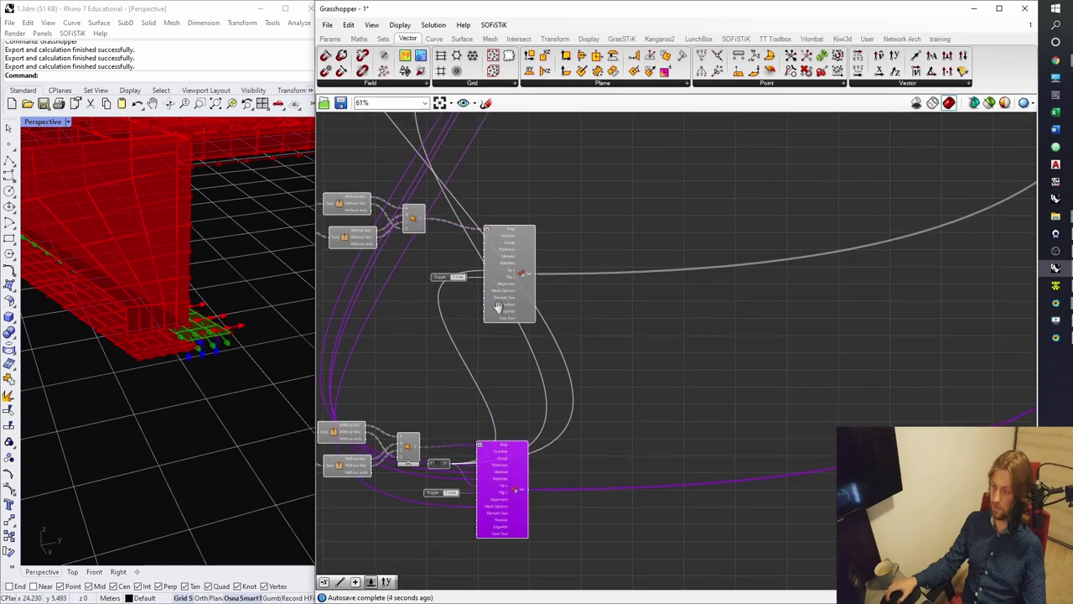
{"action": "left_click", "coordinate": [504, 294]}
{"action": "right_click_drag", "start_coordinate": [509, 119], "coordinate": [544, 348]}
{"action": "left_click", "coordinate": [567, 324]}
{"action": "right_click_drag", "start_coordinate": [268, 427], "coordinate": [138, 327]}
{"action": "scroll", "coordinate": [138, 327], "scroll_direction": "up", "scroll_amount": 6}
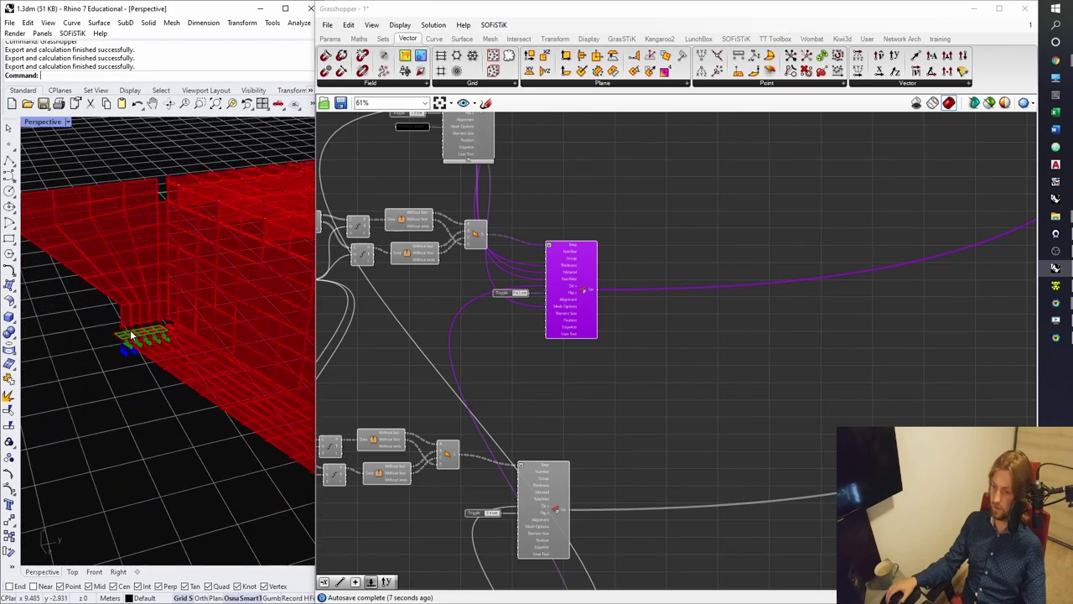
{"action": "right_click_drag", "start_coordinate": [477, 131], "coordinate": [481, 207]}
{"action": "left_click", "coordinate": [480, 208]}
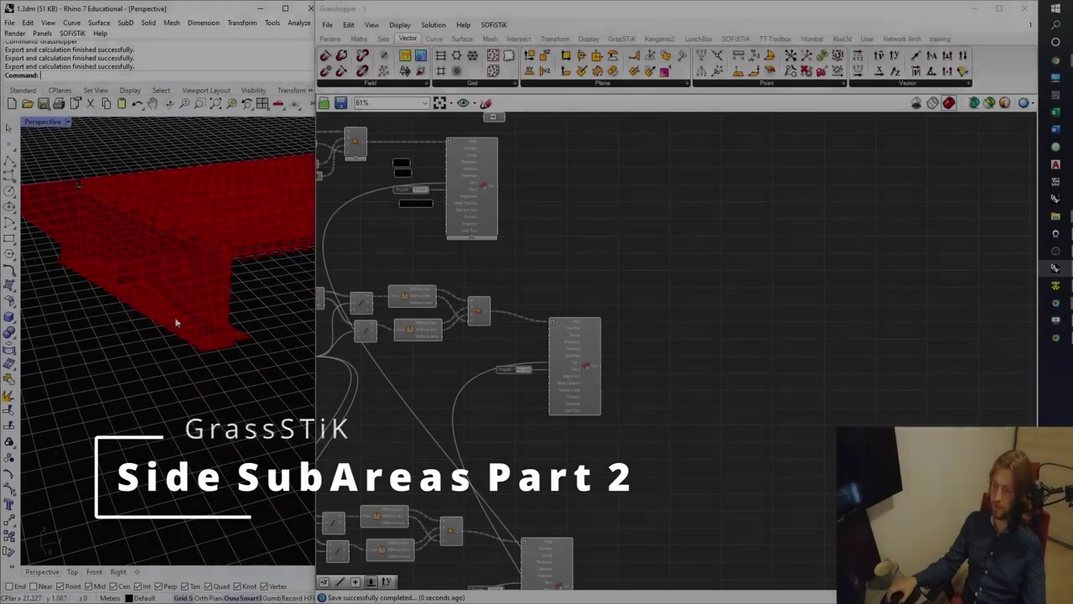
Examine the stepped end of the foot slab beneath the wing wall from several angles in the viewport.
{"action": "right_click_drag", "start_coordinate": [177, 321], "coordinate": [218, 340]}
{"action": "right_click_drag", "start_coordinate": [218, 331], "coordinate": [152, 343]}
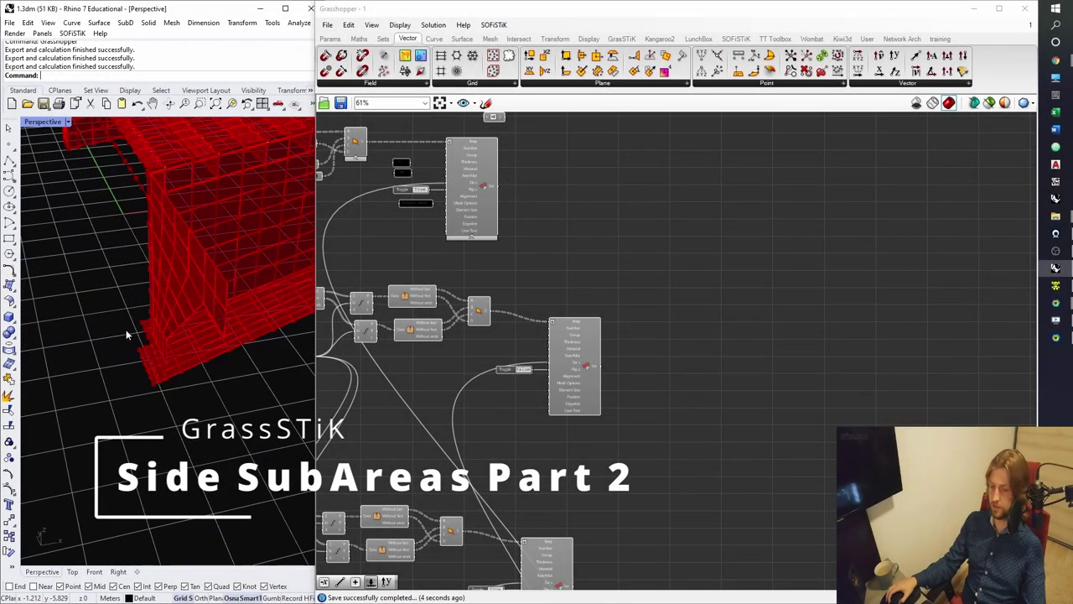
{"action": "right_click_drag", "start_coordinate": [271, 333], "coordinate": [218, 335]}
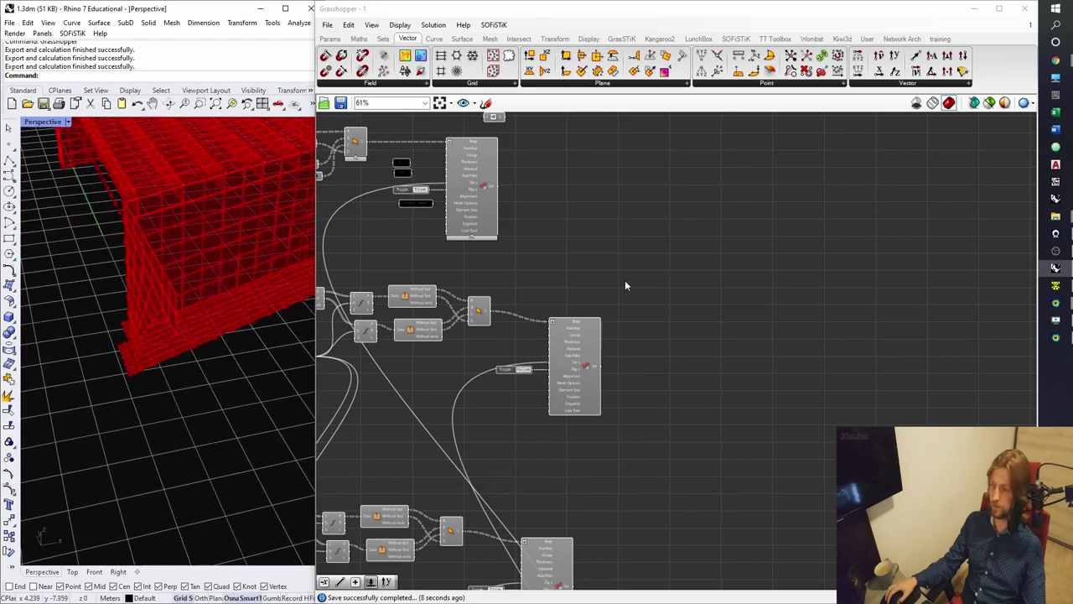
{"action": "scroll", "coordinate": [595, 348], "scroll_direction": "down", "scroll_amount": 4}
{"action": "right_click_drag", "start_coordinate": [597, 391], "coordinate": [656, 270]}
{"action": "scroll", "coordinate": [116, 362], "scroll_direction": "up", "scroll_amount": 6}
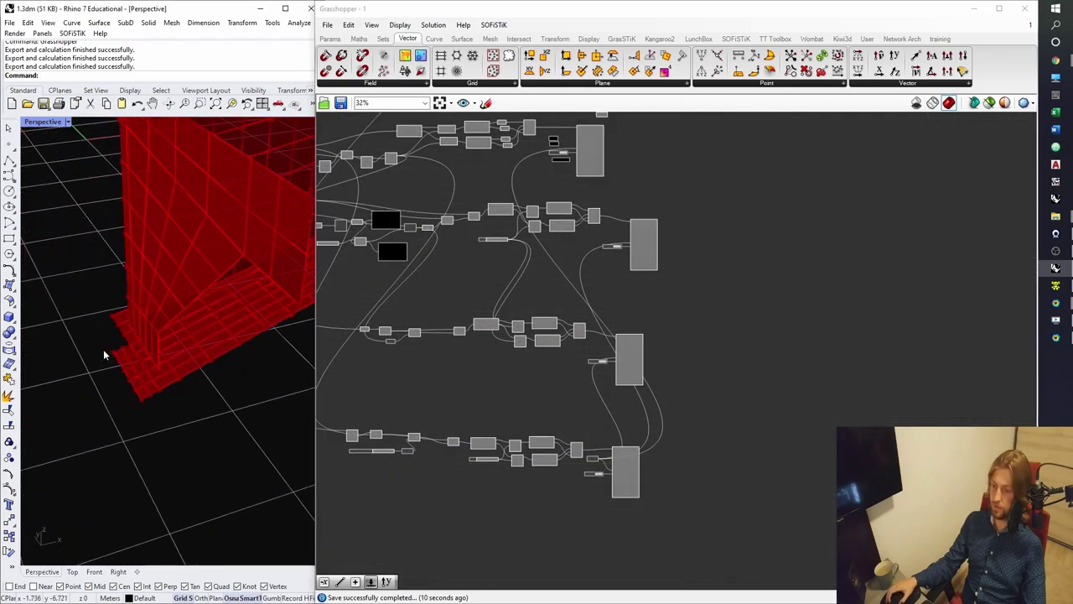
{"action": "scroll", "coordinate": [103, 352], "scroll_direction": "up", "scroll_amount": 3}
{"action": "right_click_drag", "start_coordinate": [135, 316], "coordinate": [163, 347]}
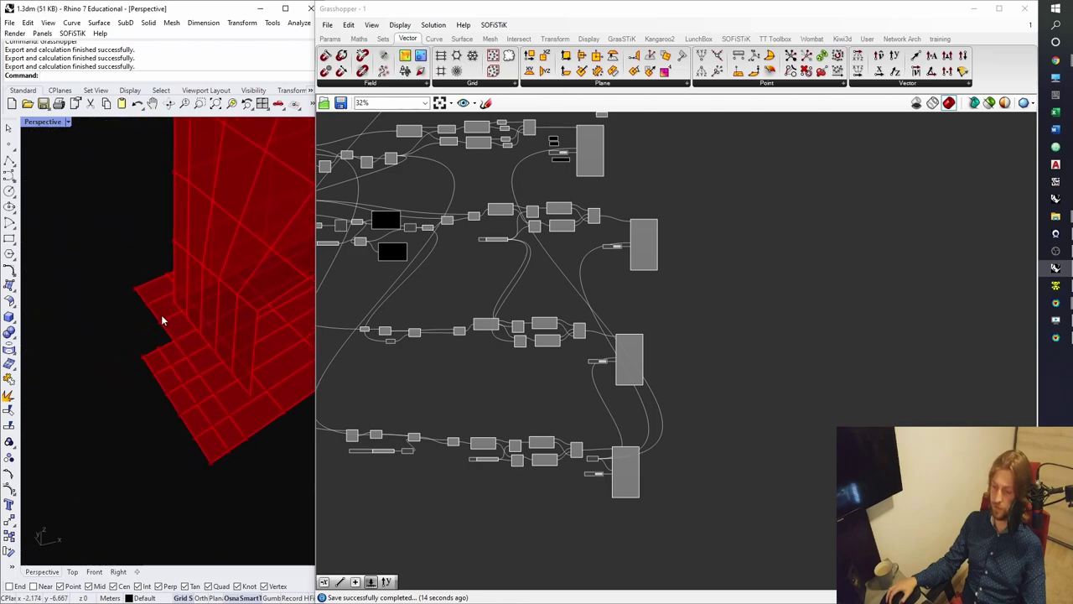
{"action": "scroll", "coordinate": [593, 343], "scroll_direction": "down", "scroll_amount": 2}
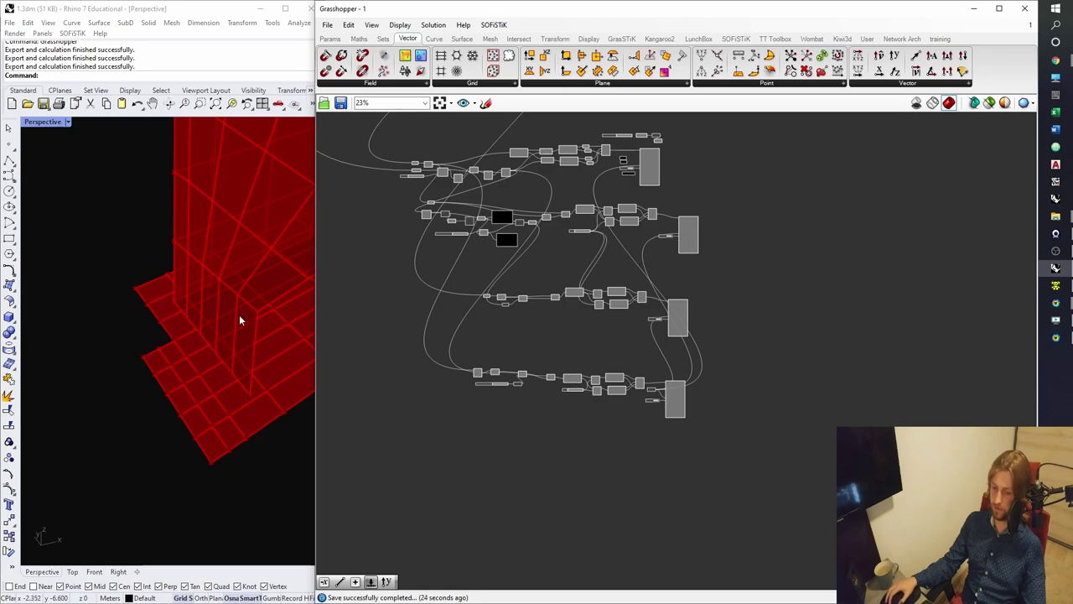
Examine the interior foot chain, from its surface component back to its List Item and interior offset inputs.
{"action": "scroll", "coordinate": [625, 369], "scroll_direction": "up", "scroll_amount": 5}
{"action": "left_click", "coordinate": [732, 434]}
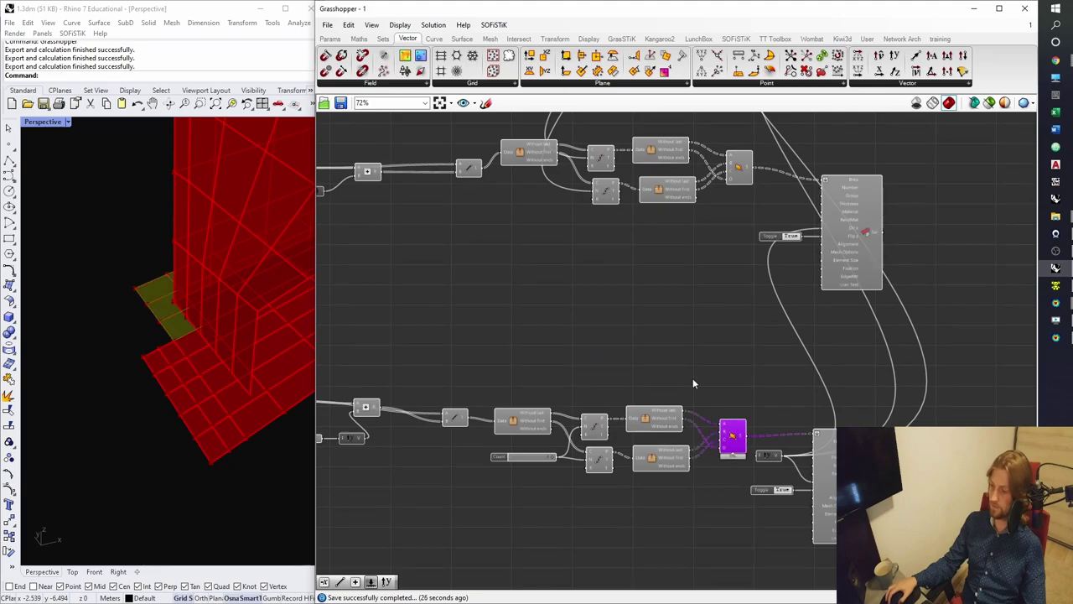
{"action": "left_click", "coordinate": [250, 376]}
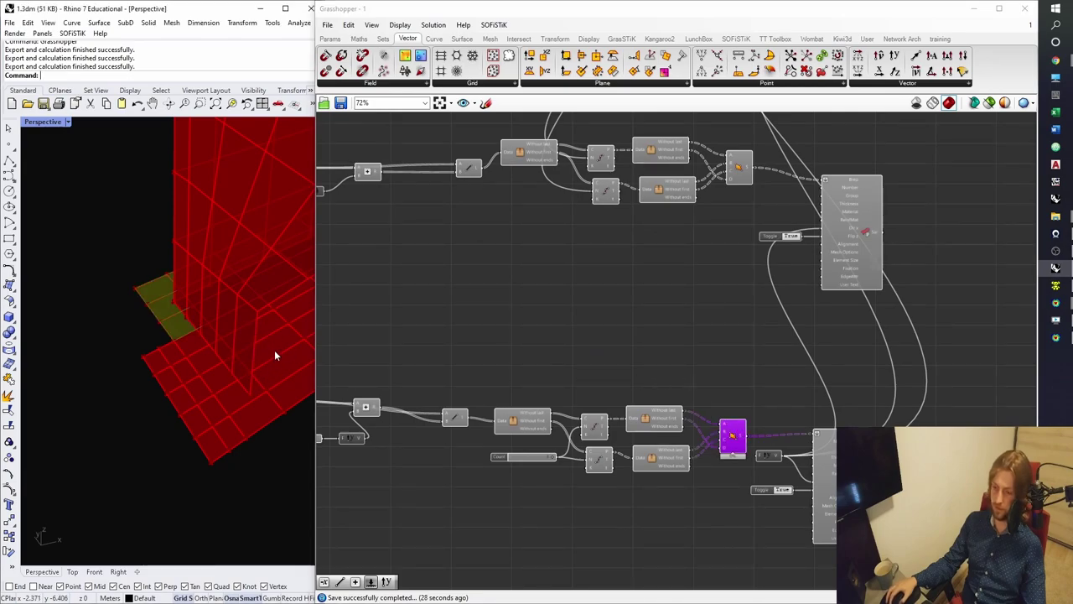
{"action": "left_click", "coordinate": [652, 358]}
{"action": "scroll", "coordinate": [651, 358], "scroll_direction": "down", "scroll_amount": 2}
{"action": "right_click_drag", "start_coordinate": [600, 355], "coordinate": [728, 354]}
{"action": "scroll", "coordinate": [530, 388], "scroll_direction": "up", "scroll_amount": 2}
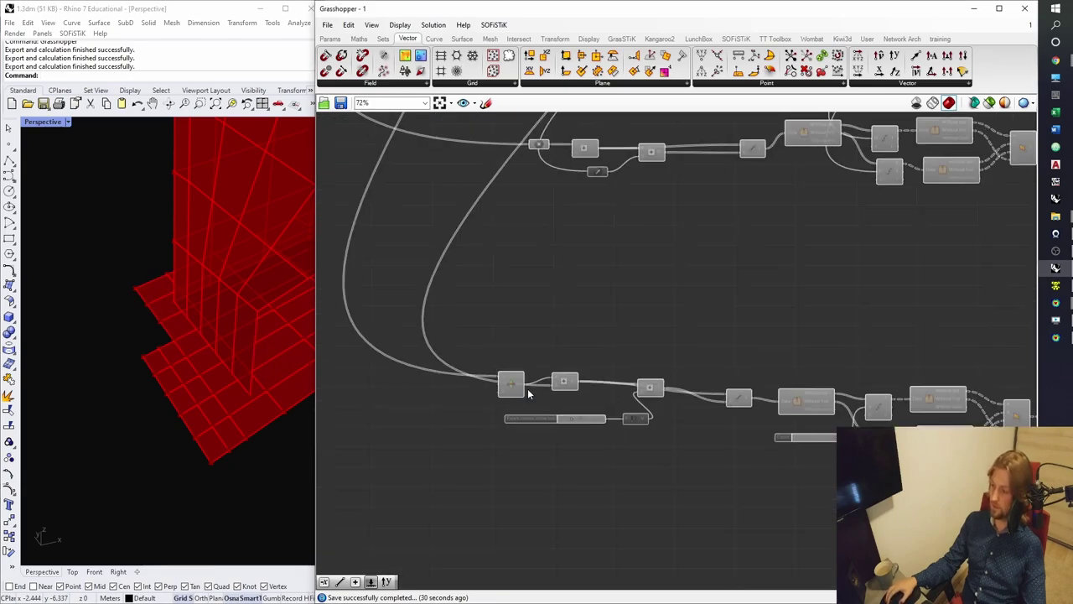
{"action": "scroll", "coordinate": [528, 394], "scroll_direction": "up", "scroll_amount": 2}
{"action": "left_click", "coordinate": [511, 384]}
{"action": "left_click", "coordinate": [332, 322]}
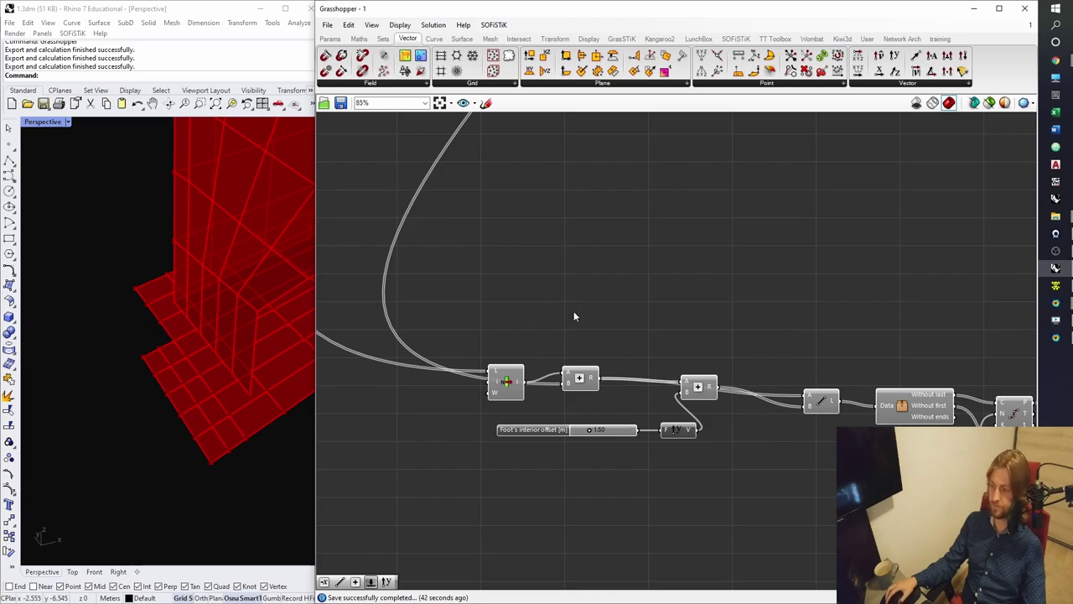
Trace the interior foot's List Item inputs and examine the area component of the chain above.
{"action": "scroll", "coordinate": [562, 289], "scroll_direction": "down", "scroll_amount": 3}
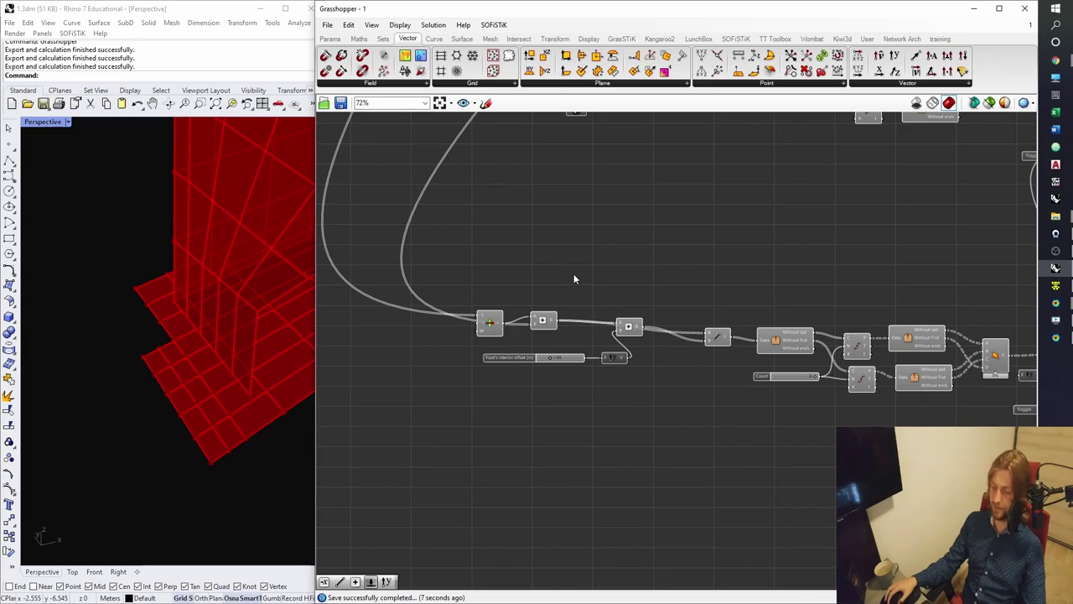
{"action": "left_click", "coordinate": [498, 329]}
{"action": "right_click_drag", "start_coordinate": [546, 323], "coordinate": [514, 317]}
{"action": "left_click", "coordinate": [514, 316]}
{"action": "scroll", "coordinate": [513, 317], "scroll_direction": "down", "scroll_amount": 2}
{"action": "right_click_drag", "start_coordinate": [584, 261], "coordinate": [546, 411]}
{"action": "left_click", "coordinate": [886, 339]}
{"action": "right_click_drag", "start_coordinate": [903, 304], "coordinate": [802, 392]}
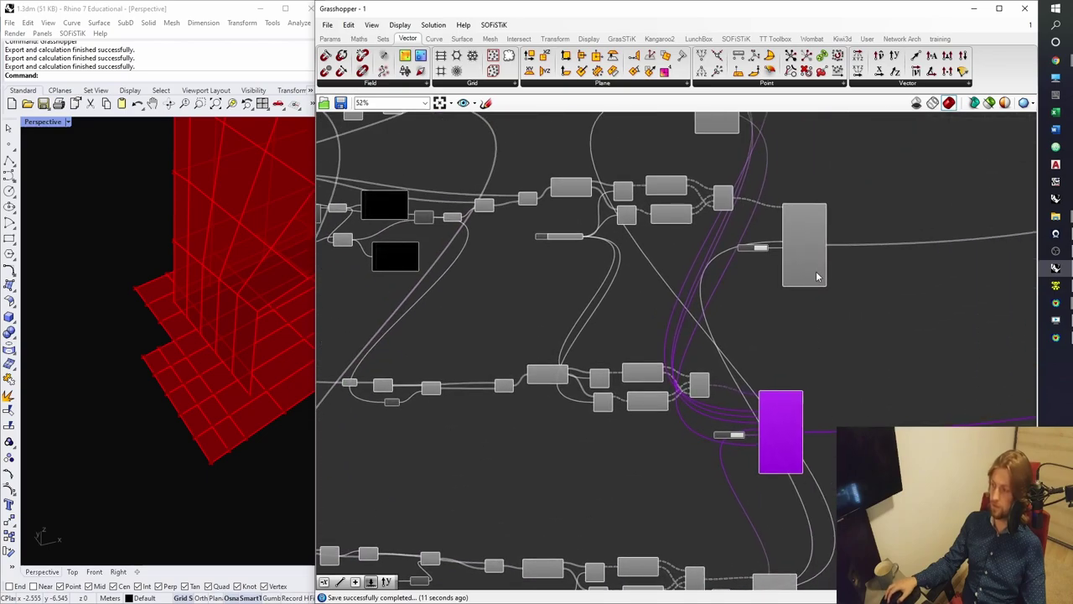
Duplicate the upper Divide Curve component of the foot chain with Count 2 and place the copy below the Count slider.
{"action": "left_click", "coordinate": [815, 273]}
{"action": "right_click_drag", "start_coordinate": [574, 232], "coordinate": [589, 302]}
{"action": "scroll", "coordinate": [501, 282], "scroll_direction": "up", "scroll_amount": 5}
{"action": "scroll", "coordinate": [497, 281], "scroll_direction": "up", "scroll_amount": 2}
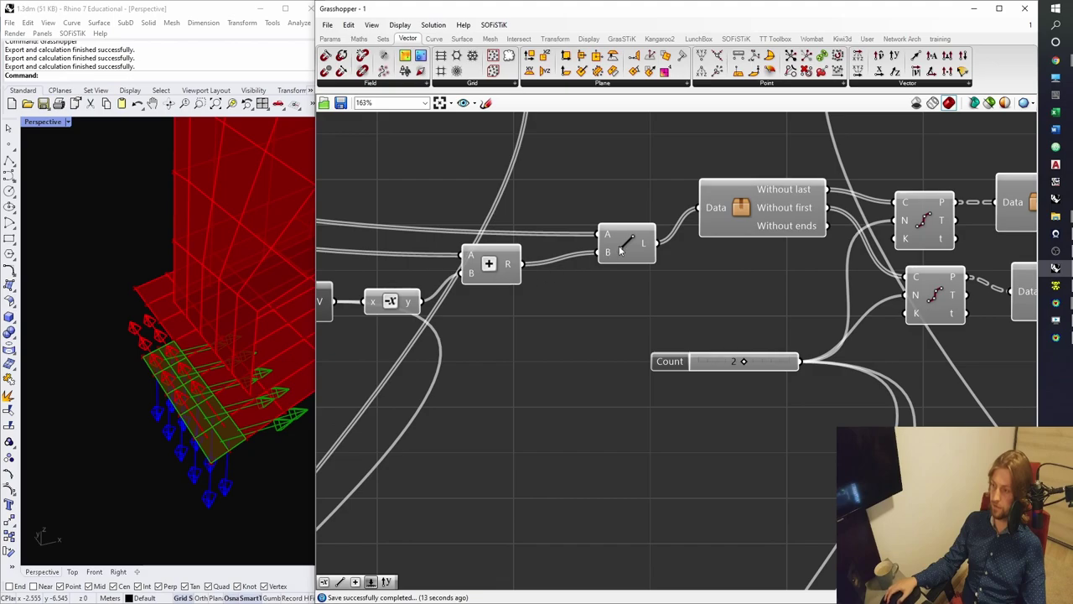
{"action": "left_click", "coordinate": [618, 245]}
{"action": "right_click_drag", "start_coordinate": [765, 229], "coordinate": [657, 264]}
{"action": "left_click", "coordinate": [667, 257]}
{"action": "left_click", "coordinate": [823, 275]}
{"action": "right_click_drag", "start_coordinate": [824, 280], "coordinate": [799, 241]}
{"action": "left_click_drag", "start_coordinate": [802, 215], "coordinate": [527, 475], "text": "alt"}
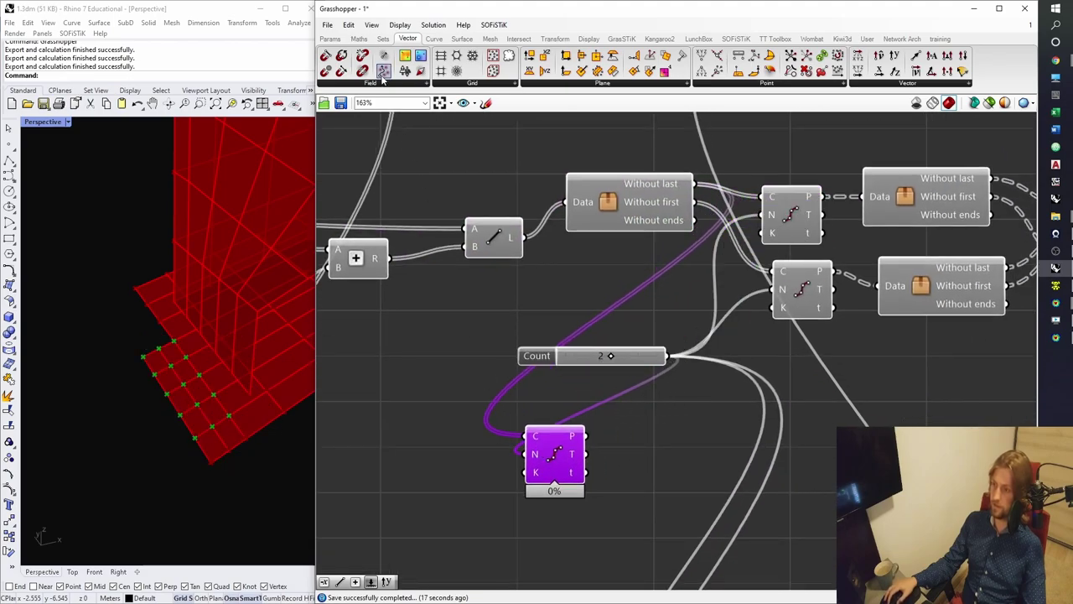
Add a List Item component fed by the Line output and wire its item into the copied Divide Curve's curve input.
{"action": "left_click", "coordinate": [381, 39]}
{"action": "left_click_drag", "start_coordinate": [328, 54], "coordinate": [454, 391]}
{"action": "left_click", "coordinate": [513, 239]}
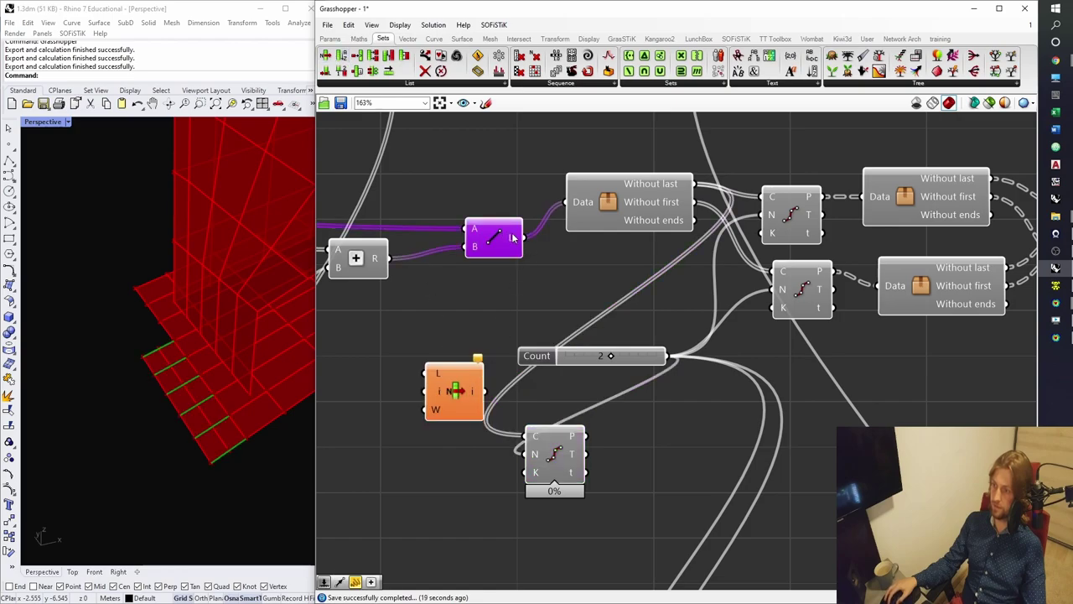
{"action": "left_click_drag", "start_coordinate": [470, 324], "coordinate": [473, 436]}
Move the List Item and copied Divide Curve together into empty canvas space and save the definition.
{"action": "left_click_drag", "start_coordinate": [628, 511], "coordinate": [420, 512]}
{"action": "scroll", "coordinate": [453, 399], "scroll_direction": "down", "scroll_amount": 11}
{"action": "scroll", "coordinate": [422, 511], "scroll_direction": "up", "scroll_amount": 12}
{"action": "left_click", "coordinate": [525, 250]}
{"action": "left_click", "coordinate": [537, 343]}
{"action": "right_click_drag", "start_coordinate": [537, 344], "coordinate": [486, 374]}
{"action": "left_click", "coordinate": [520, 343]}
{"action": "right_click_drag", "start_coordinate": [487, 322], "coordinate": [547, 319]}
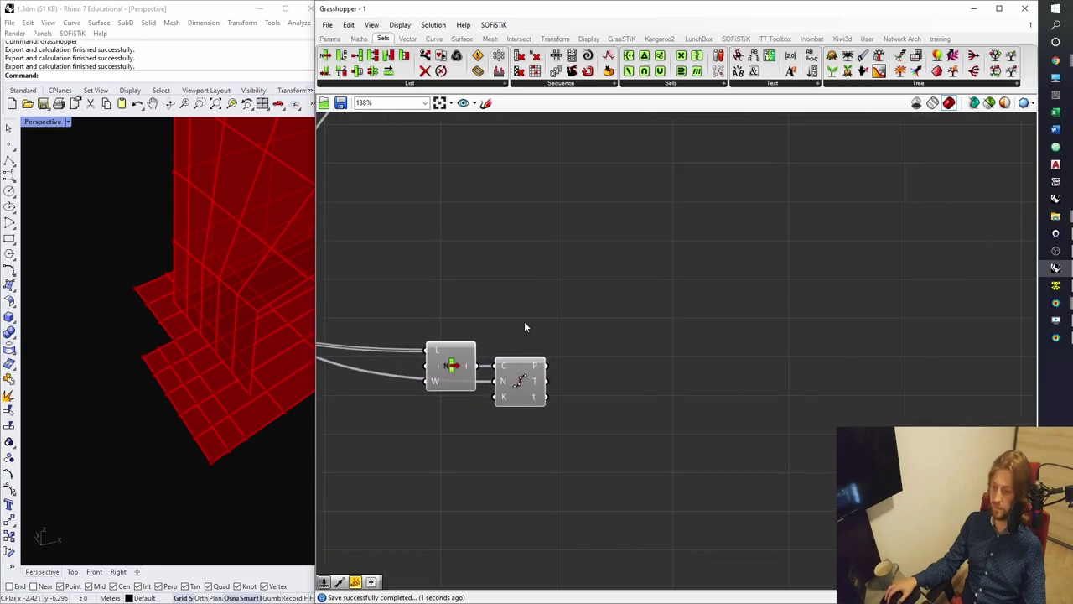
Add an Addition component after the copied Divide Curve, summing its division points with the 1.50 m Unit Y vector.
{"action": "right_click_drag", "start_coordinate": [522, 268], "coordinate": [493, 308]}
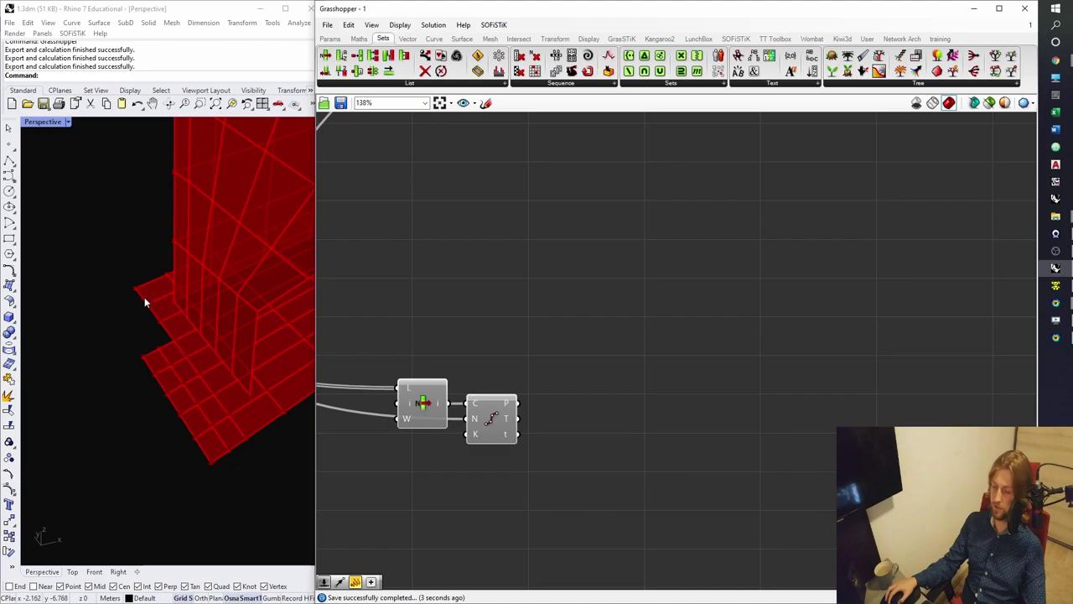
{"action": "scroll", "coordinate": [548, 280], "scroll_direction": "down", "scroll_amount": 4}
{"action": "scroll", "coordinate": [529, 261], "scroll_direction": "up", "scroll_amount": 3}
{"action": "scroll", "coordinate": [527, 261], "scroll_direction": "up", "scroll_amount": 3}
{"action": "left_click", "coordinate": [508, 259]}
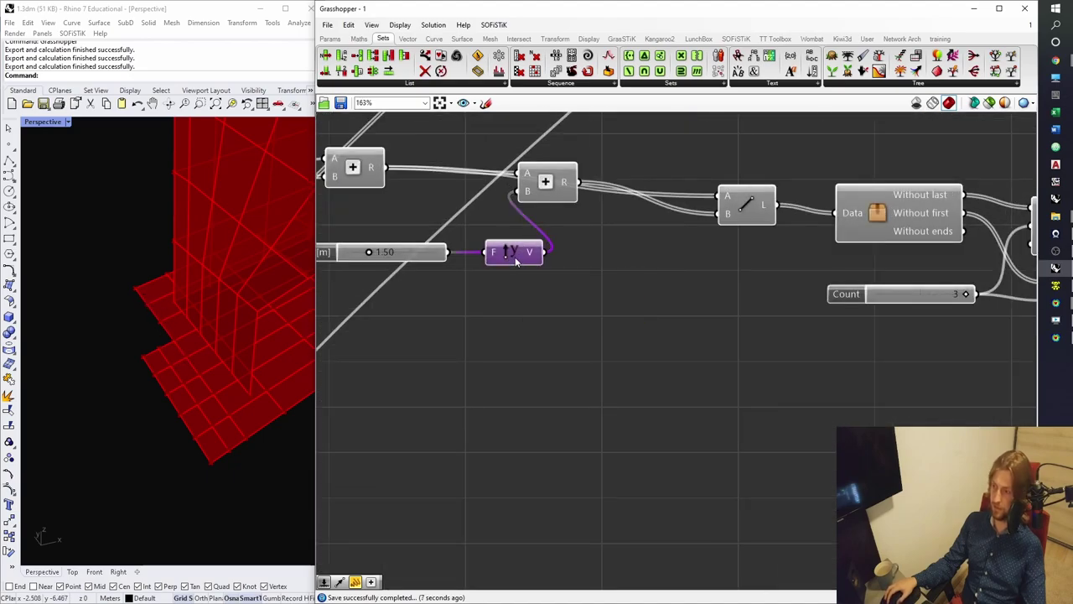
{"action": "left_click", "coordinate": [359, 39]}
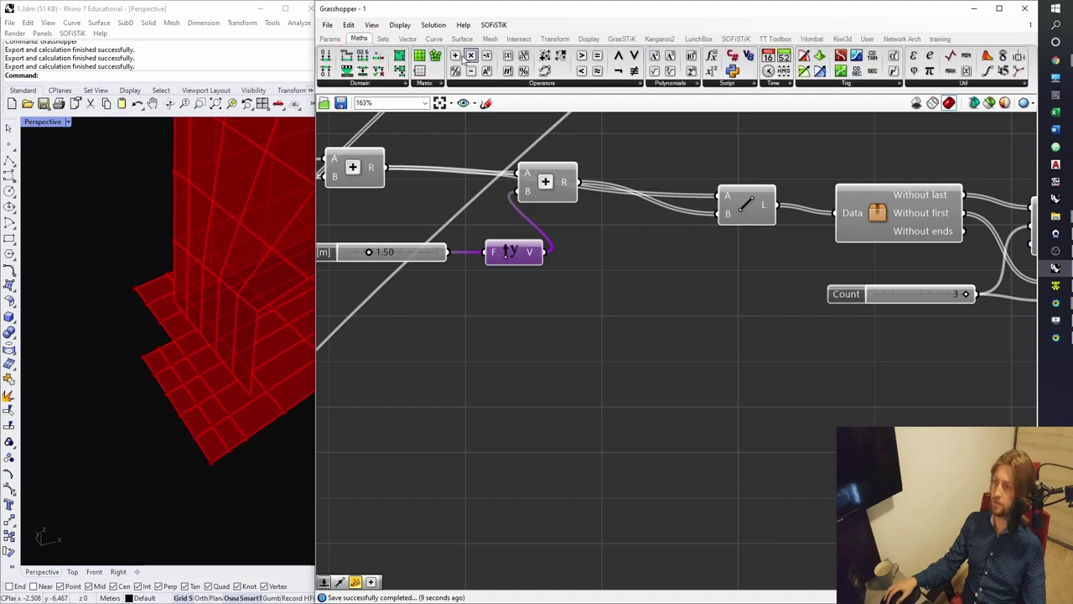
{"action": "left_click_drag", "start_coordinate": [464, 55], "coordinate": [546, 405]}
{"action": "left_click_drag", "start_coordinate": [545, 252], "coordinate": [531, 547]}
{"action": "scroll", "coordinate": [543, 394], "scroll_direction": "down", "scroll_amount": 7}
{"action": "scroll", "coordinate": [531, 546], "scroll_direction": "up", "scroll_amount": 5}
{"action": "scroll", "coordinate": [531, 550], "scroll_direction": "up", "scroll_amount": 3}
{"action": "left_click_drag", "start_coordinate": [445, 453], "coordinate": [529, 444]}
{"action": "left_click", "coordinate": [539, 384]}
{"action": "scroll", "coordinate": [539, 384], "scroll_direction": "down", "scroll_amount": 6}
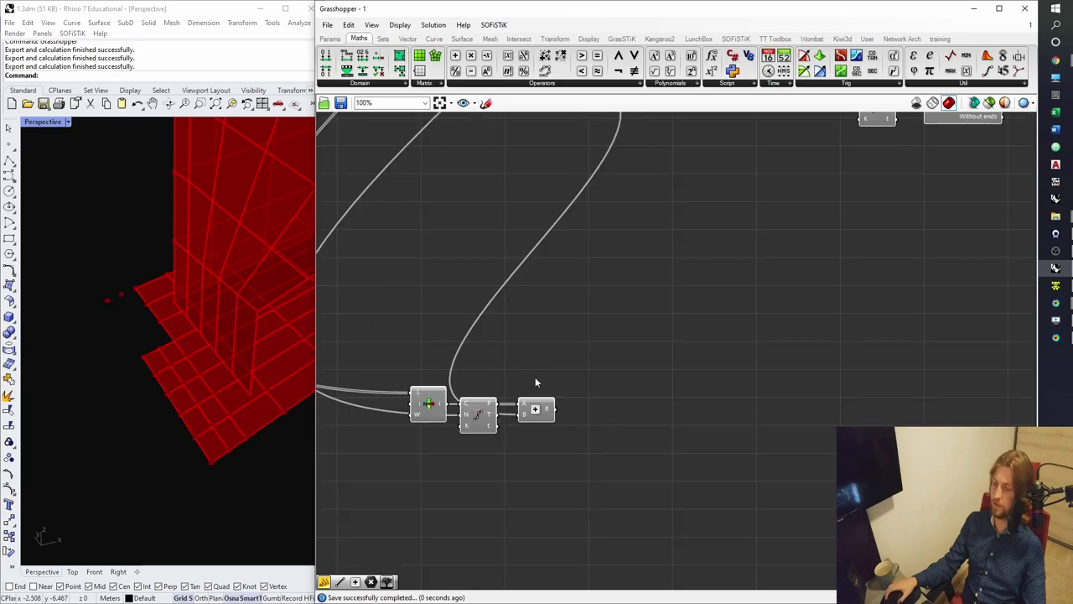
Duplicate the chain from the Line component through to the structural area component and place the copy beside the new Addition.
{"action": "scroll", "coordinate": [569, 179], "scroll_direction": "up", "scroll_amount": 2}
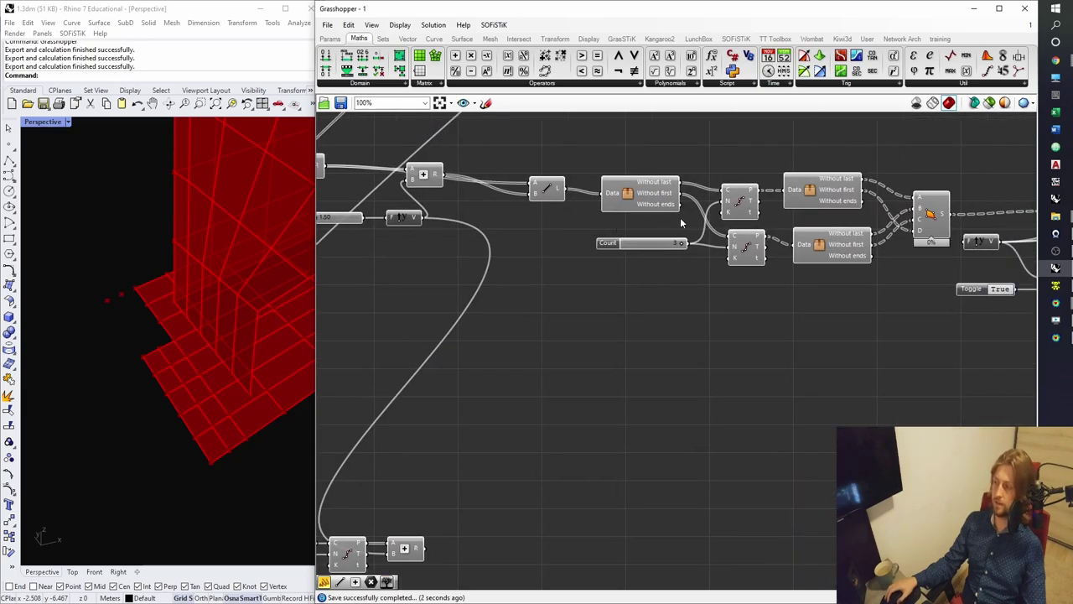
{"action": "left_click", "coordinate": [556, 194]}
{"action": "right_click_drag", "start_coordinate": [729, 273], "coordinate": [605, 292]}
{"action": "left_click_drag", "start_coordinate": [969, 419], "coordinate": [374, 186]}
{"action": "right_click_drag", "start_coordinate": [499, 241], "coordinate": [514, 211]}
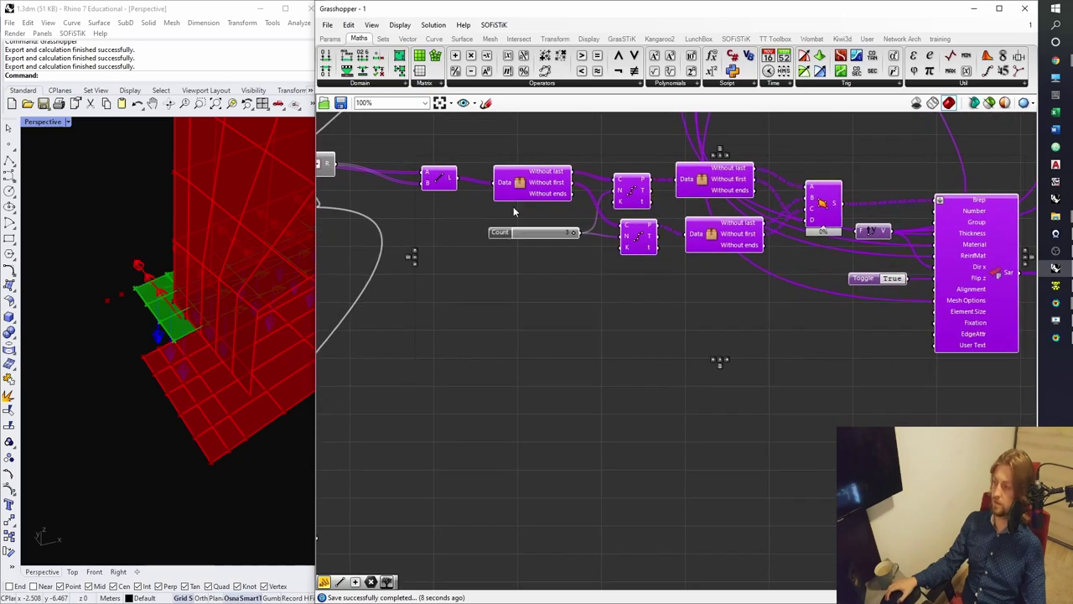
{"action": "scroll", "coordinate": [545, 277], "scroll_direction": "down", "scroll_amount": 4}
{"action": "scroll", "coordinate": [469, 336], "scroll_direction": "up", "scroll_amount": 6}
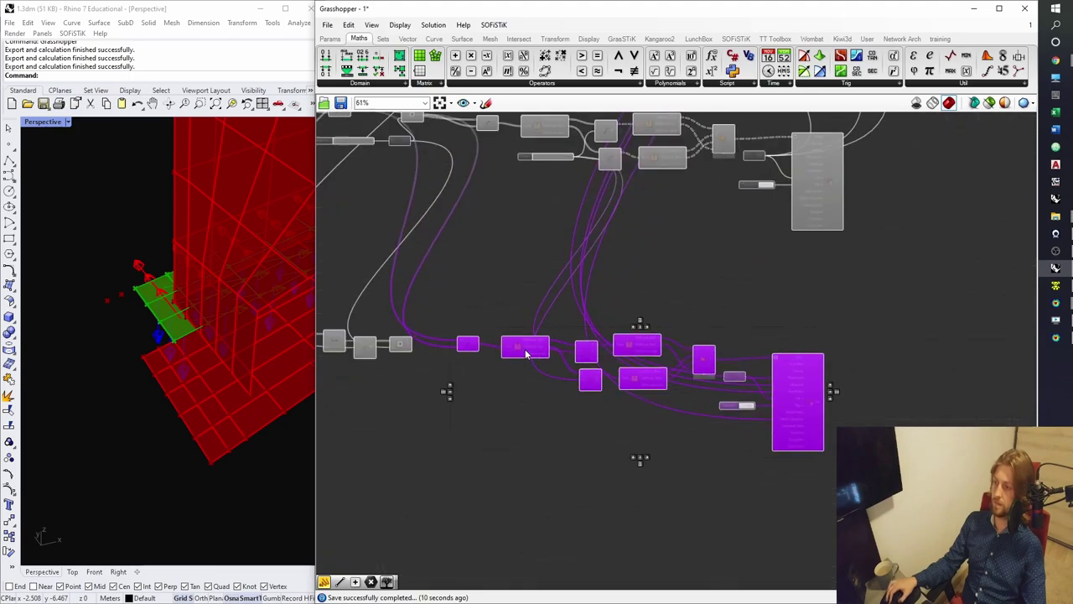
Rewire the copied Line component's inputs to the new Divide Curve points and Addition result.
{"action": "left_click", "coordinate": [362, 357]}
{"action": "right_click_drag", "start_coordinate": [362, 357], "coordinate": [510, 319]}
{"action": "left_click_drag", "start_coordinate": [457, 302], "coordinate": [541, 294]}
{"action": "right_click_drag", "start_coordinate": [658, 316], "coordinate": [457, 285]}
{"action": "right_click_drag", "start_coordinate": [744, 357], "coordinate": [557, 343]}
Compare the copied four-point surface with the Divide Curve and surface components of the chain above.
{"action": "left_click", "coordinate": [610, 279]}
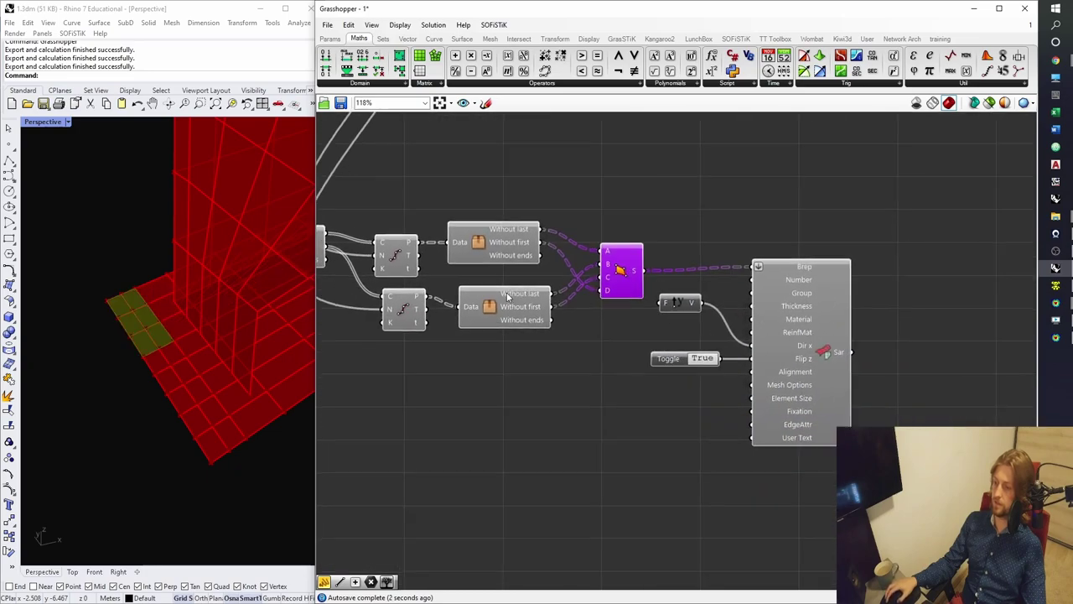
{"action": "scroll", "coordinate": [498, 285], "scroll_direction": "up", "scroll_amount": 3}
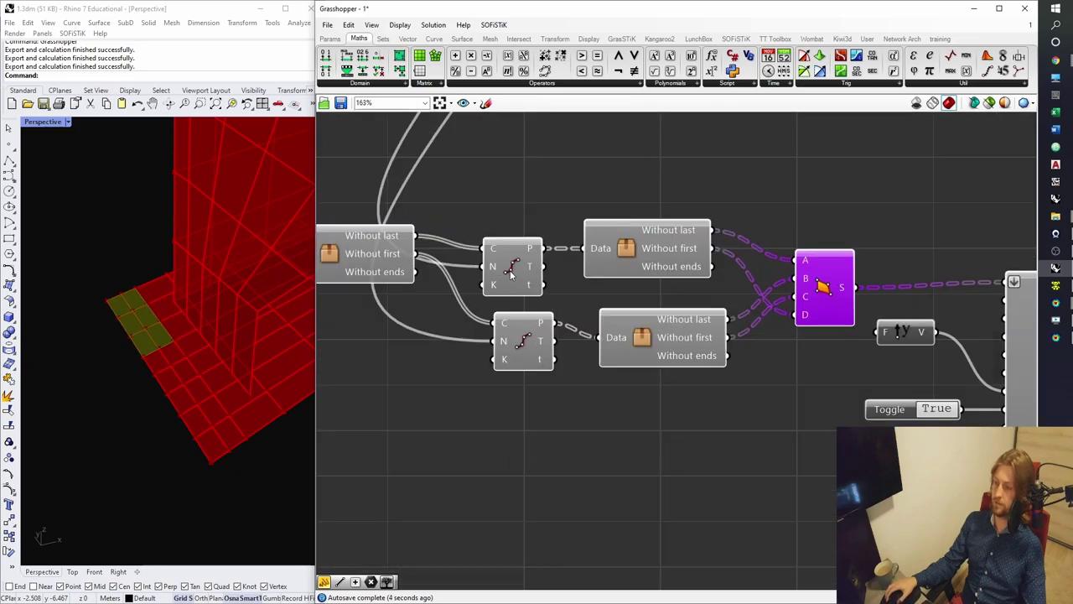
{"action": "scroll", "coordinate": [511, 275], "scroll_direction": "down", "scroll_amount": 3}
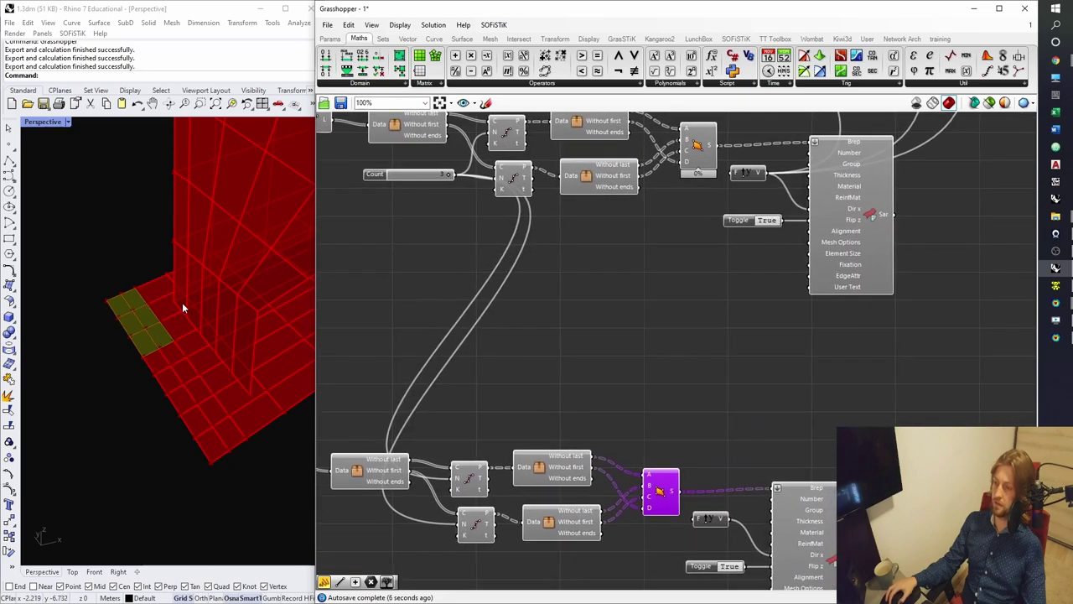
{"action": "right_click_drag", "start_coordinate": [554, 193], "coordinate": [582, 257]}
{"action": "left_click", "coordinate": [545, 251]}
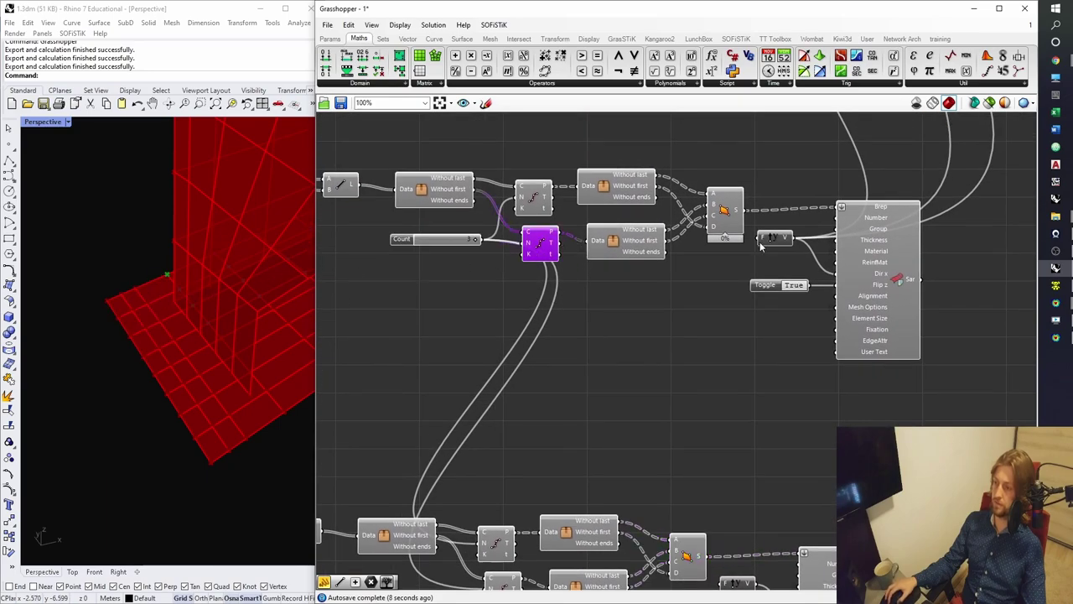
{"action": "left_click", "coordinate": [737, 224]}
{"action": "scroll", "coordinate": [700, 360], "scroll_direction": "down", "scroll_amount": 3}
{"action": "right_click_drag", "start_coordinate": [709, 457], "coordinate": [655, 328]}
{"action": "scroll", "coordinate": [675, 407], "scroll_direction": "up", "scroll_amount": 2}
{"action": "left_click", "coordinate": [678, 399]}
{"action": "left_click", "coordinate": [727, 361]}
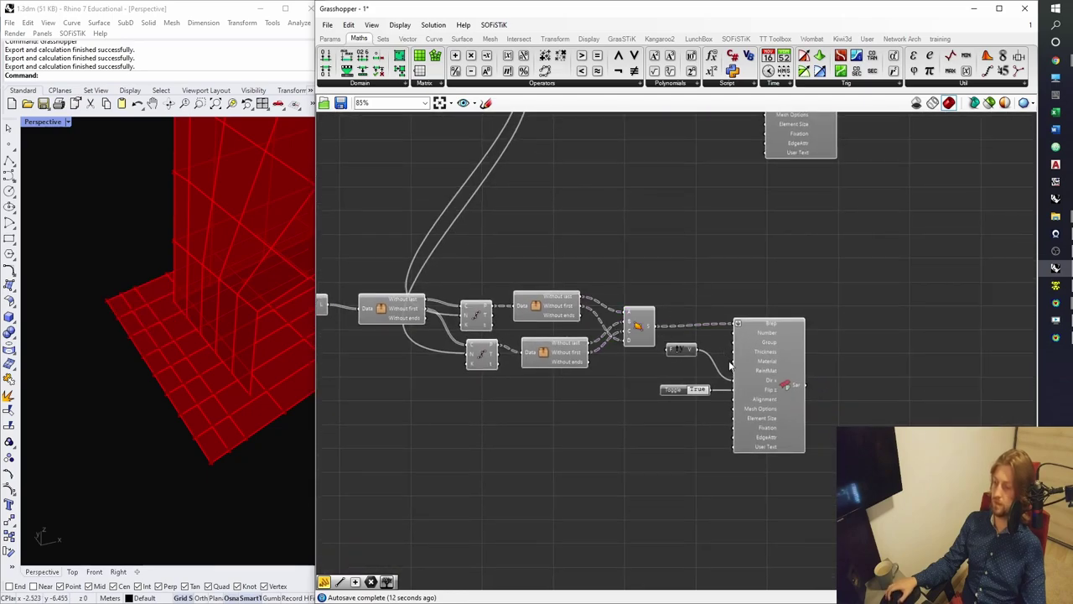
Check the copied area's local directions and set its Flip z toggle to False.
{"action": "scroll", "coordinate": [728, 359], "scroll_direction": "up", "scroll_amount": 2}
{"action": "left_click", "coordinate": [785, 395]}
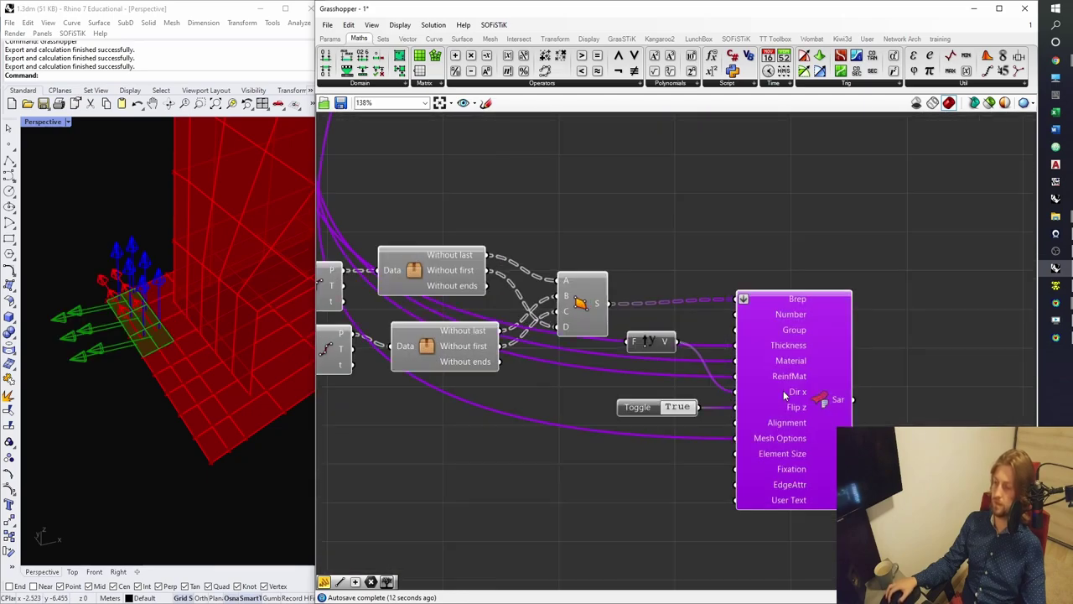
{"action": "left_click", "coordinate": [676, 410]}
{"action": "right_click_drag", "start_coordinate": [796, 348], "coordinate": [701, 353]}
{"action": "left_click", "coordinate": [482, 402]}
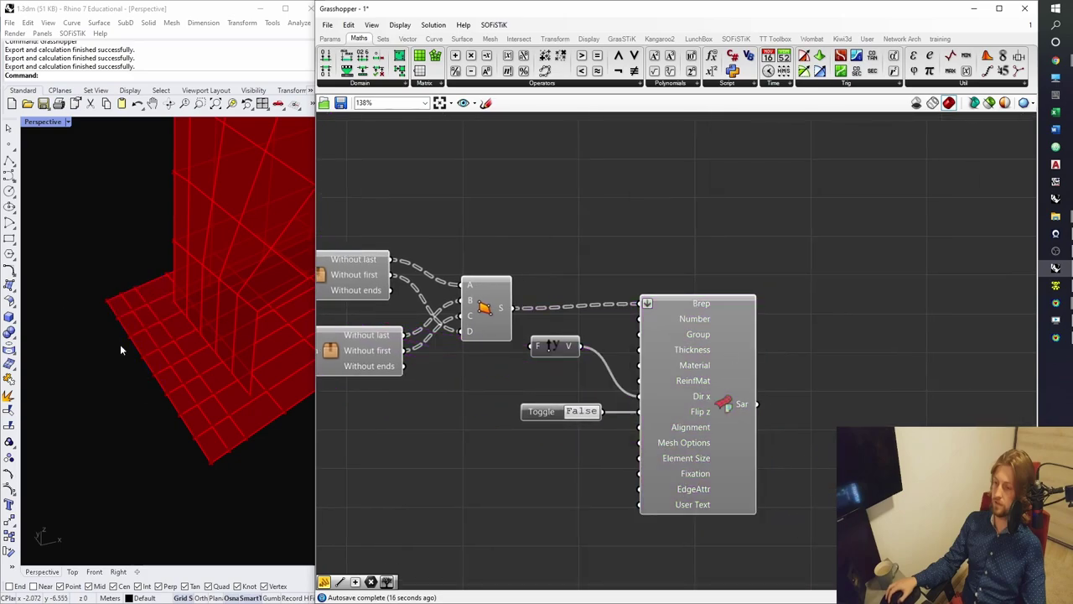
Connect the new area output to the wire of the area above through a temporary relay, remove the relay and save the definition.
{"action": "right_click_drag", "start_coordinate": [153, 345], "coordinate": [120, 338]}
{"action": "scroll", "coordinate": [119, 336], "scroll_direction": "down", "scroll_amount": 3}
{"action": "right_click_drag", "start_coordinate": [718, 306], "coordinate": [573, 393]}
{"action": "scroll", "coordinate": [574, 393], "scroll_direction": "down", "scroll_amount": 5}
{"action": "scroll", "coordinate": [623, 227], "scroll_direction": "up", "scroll_amount": 3}
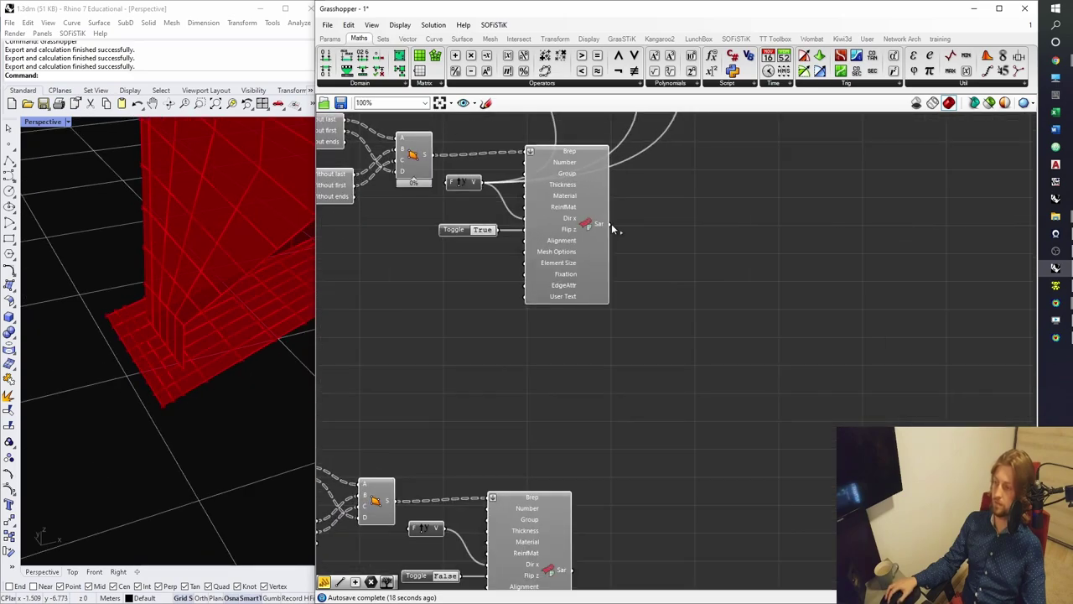
{"action": "double_click", "coordinate": [634, 225]}
{"action": "scroll", "coordinate": [633, 271], "scroll_direction": "down", "scroll_amount": 4}
{"action": "left_click_drag", "start_coordinate": [635, 225], "coordinate": [610, 414]}
{"action": "scroll", "coordinate": [623, 398], "scroll_direction": "up", "scroll_amount": 5}
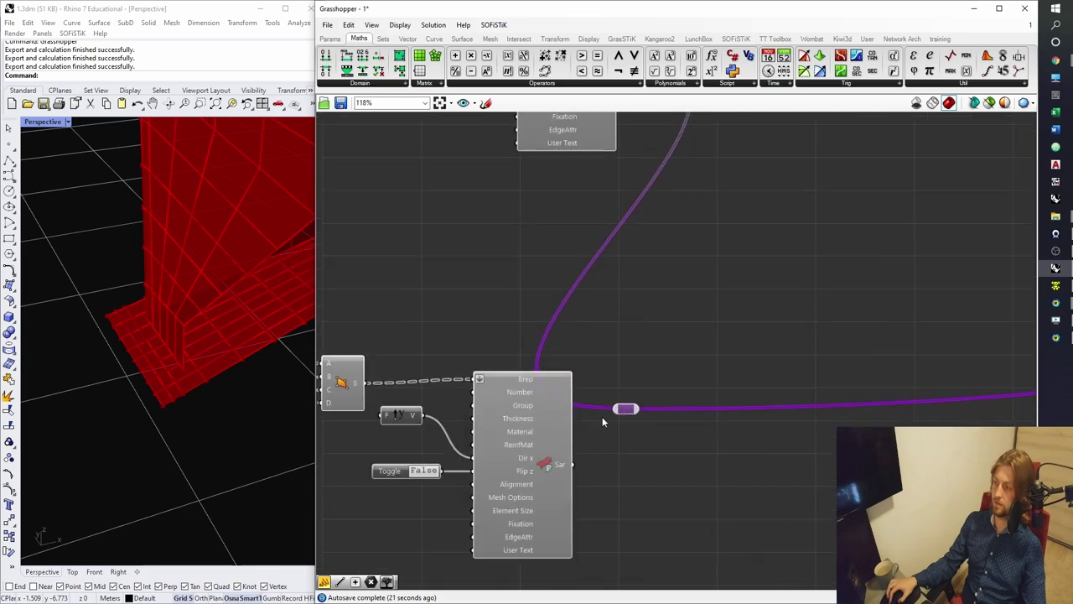
{"action": "key", "text": "Delete"}
{"action": "key", "text": "ctrl+s"}
Examine the foot's opposite end in the Rhino view and the List Item that starts the newly built chain.
{"action": "scroll", "coordinate": [187, 344], "scroll_direction": "down", "scroll_amount": 3}
{"action": "right_click_drag", "start_coordinate": [186, 344], "coordinate": [161, 342]}
{"action": "scroll", "coordinate": [247, 361], "scroll_direction": "down", "scroll_amount": 4}
{"action": "scroll", "coordinate": [657, 293], "scroll_direction": "down", "scroll_amount": 4}
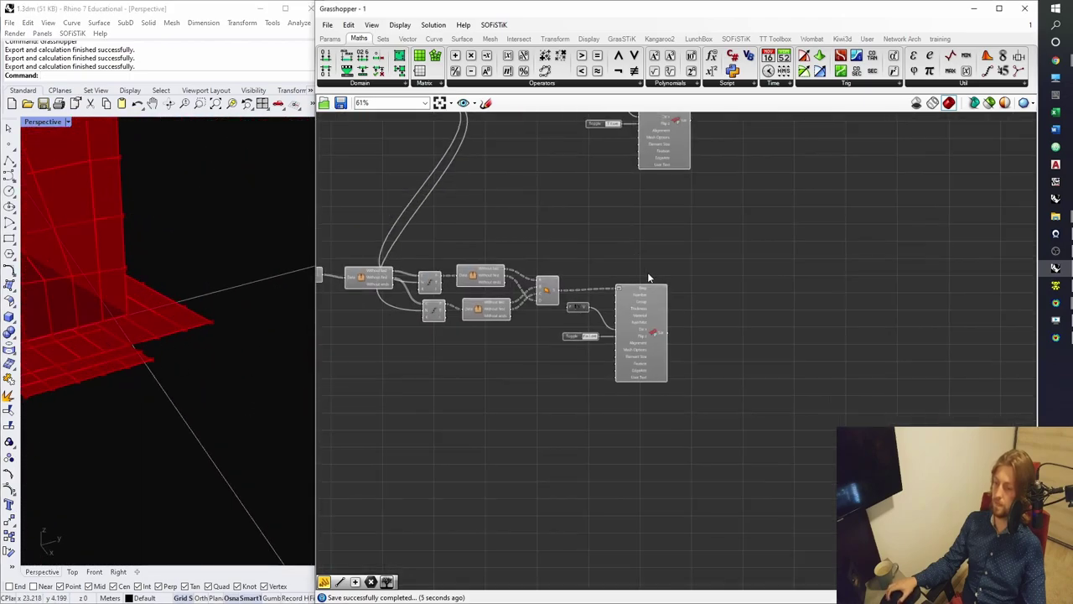
{"action": "right_click_drag", "start_coordinate": [638, 327], "coordinate": [777, 374]}
{"action": "key", "text": "ctrl+s"}
{"action": "scroll", "coordinate": [763, 337], "scroll_direction": "down", "scroll_amount": 3}
{"action": "scroll", "coordinate": [761, 348], "scroll_direction": "up", "scroll_amount": 2}
{"action": "left_click_drag", "start_coordinate": [843, 420], "coordinate": [358, 256]}
{"action": "scroll", "coordinate": [469, 289], "scroll_direction": "up", "scroll_amount": 4}
{"action": "left_click", "coordinate": [412, 309]}
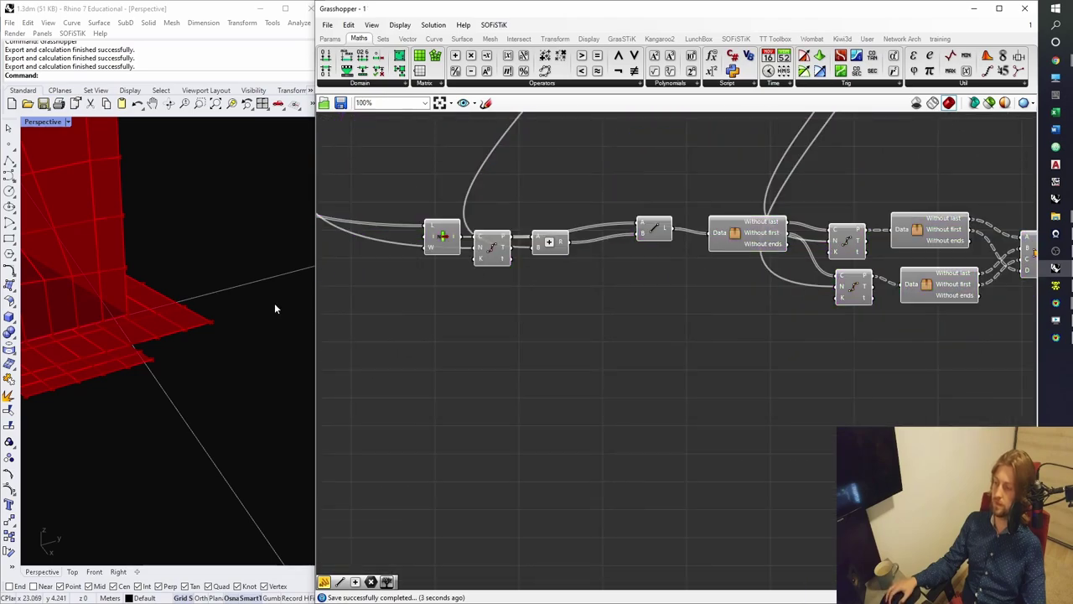
{"action": "right_click_drag", "start_coordinate": [474, 267], "coordinate": [472, 352]}
{"action": "left_click", "coordinate": [411, 331]}
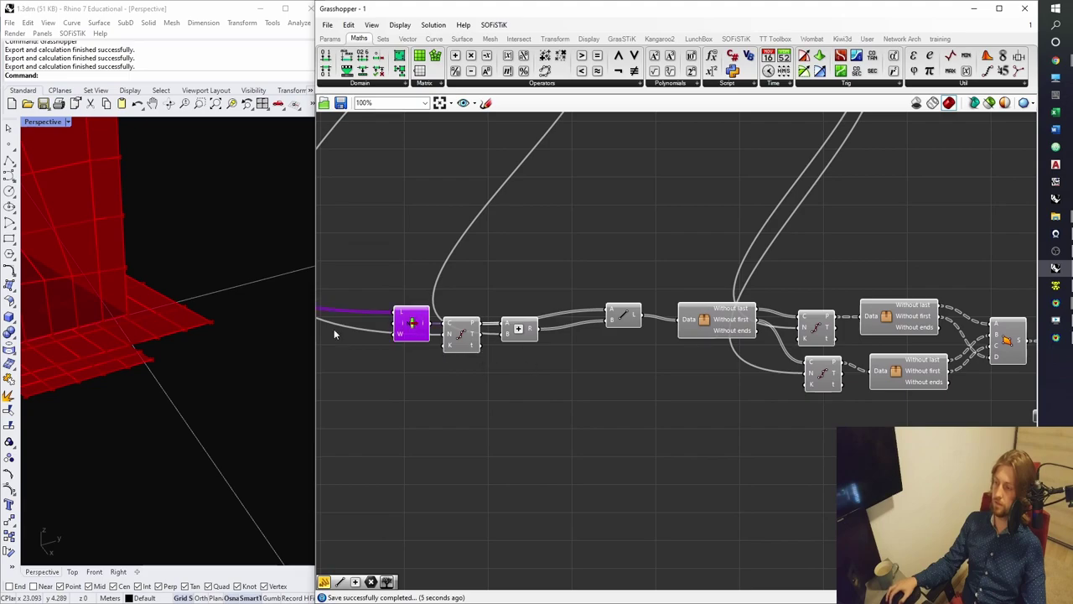
{"action": "right_click_drag", "start_coordinate": [155, 349], "coordinate": [163, 374]}
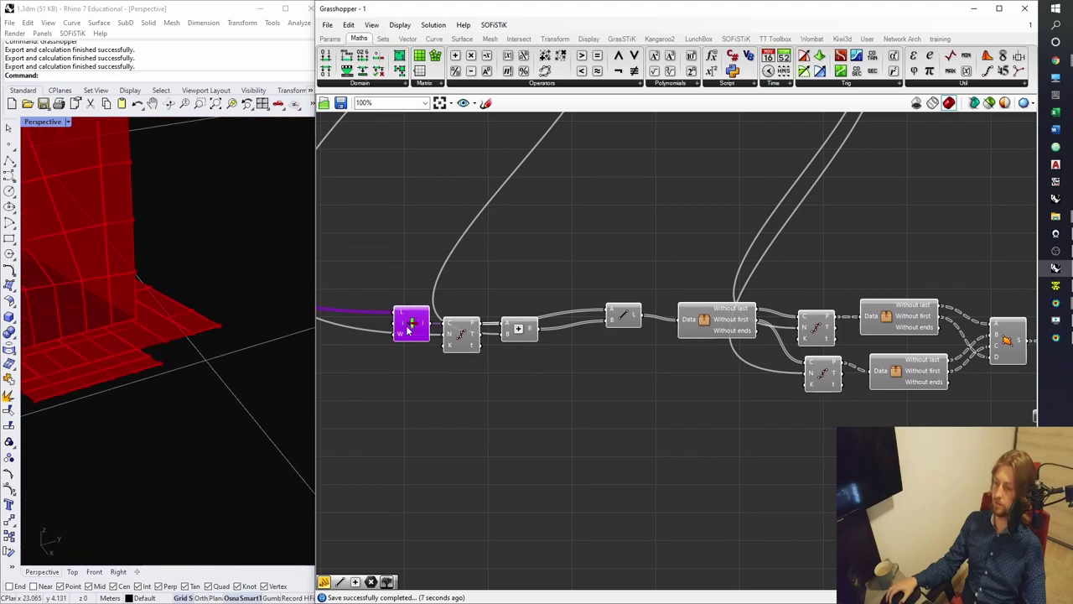
Duplicate the List Item into the foot chain above and wire that chain's Line output into its list input.
{"action": "left_click_drag", "start_coordinate": [409, 324], "coordinate": [501, 141], "text": "alt"}
{"action": "scroll", "coordinate": [414, 349], "scroll_direction": "down", "scroll_amount": 7}
{"action": "scroll", "coordinate": [493, 350], "scroll_direction": "up", "scroll_amount": 8}
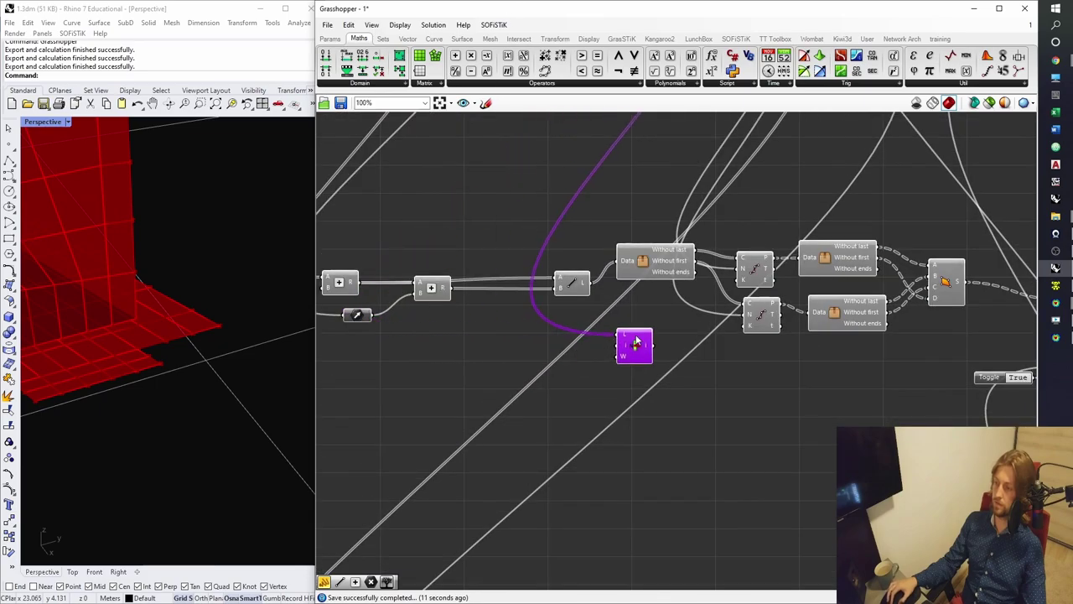
{"action": "left_click", "coordinate": [575, 288]}
{"action": "left_click_drag", "start_coordinate": [613, 321], "coordinate": [635, 321]}
Duplicate a Divide Curve component beside the copied List Item and wire the item into its curve input.
{"action": "scroll", "coordinate": [635, 324], "scroll_direction": "down", "scroll_amount": 8}
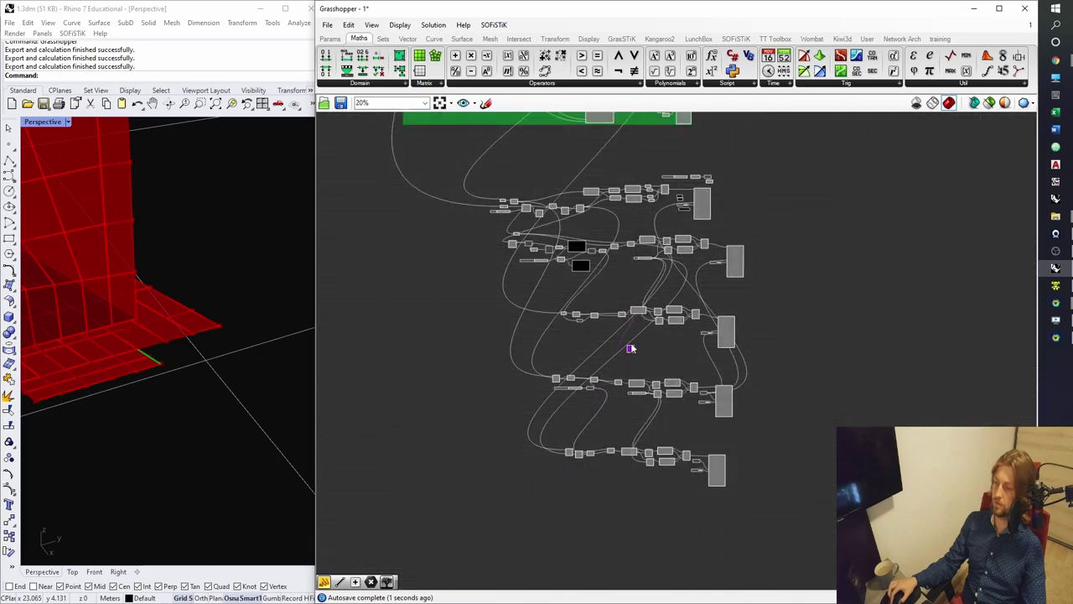
{"action": "scroll", "coordinate": [630, 352], "scroll_direction": "up", "scroll_amount": 10}
{"action": "left_click_drag", "start_coordinate": [749, 357], "coordinate": [722, 442], "text": "alt"}
{"action": "left_click_drag", "start_coordinate": [616, 435], "coordinate": [718, 450]}
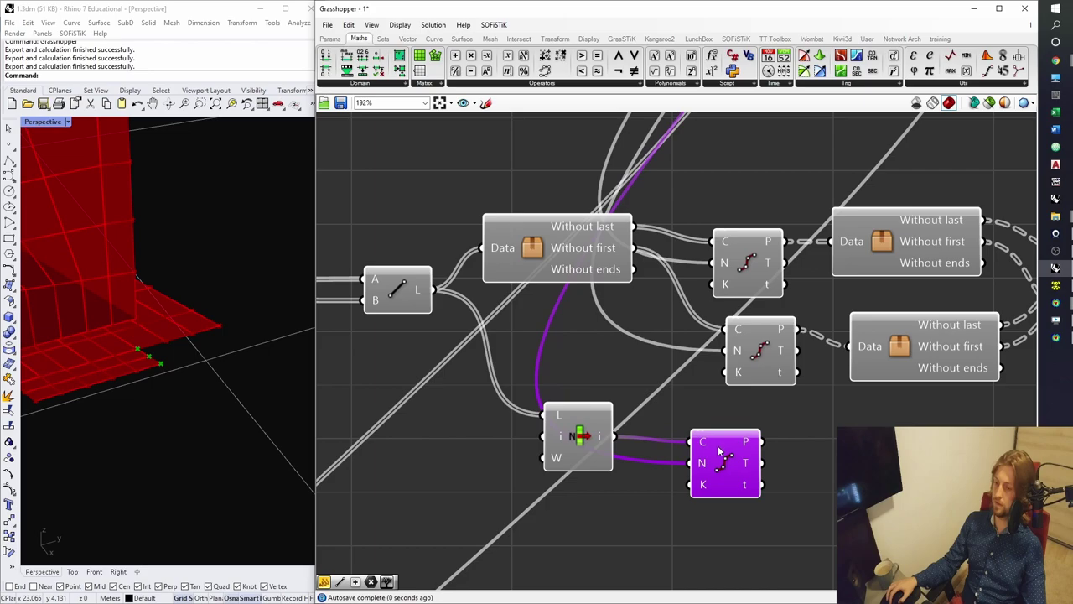
Move the copied List Item and Divide Curve together into empty canvas space below the last chain.
{"action": "right_click_drag", "start_coordinate": [719, 449], "coordinate": [716, 383]}
{"action": "left_click_drag", "start_coordinate": [713, 400], "coordinate": [685, 386]}
{"action": "left_click", "coordinate": [575, 371]}
{"action": "left_click_drag", "start_coordinate": [725, 482], "coordinate": [562, 490]}
{"action": "scroll", "coordinate": [576, 351], "scroll_direction": "down", "scroll_amount": 6}
{"action": "scroll", "coordinate": [576, 351], "scroll_direction": "down", "scroll_amount": 6}
{"action": "scroll", "coordinate": [521, 436], "scroll_direction": "up", "scroll_amount": 9}
{"action": "left_click", "coordinate": [607, 408]}
Duplicate the Addition component with its Unit Y input and wire the lower Divide Curve's points into A.
{"action": "right_click_drag", "start_coordinate": [638, 390], "coordinate": [553, 338]}
{"action": "left_click", "coordinate": [581, 236]}
{"action": "key", "text": "ctrl+c"}
{"action": "key", "text": "ctrl+v"}
{"action": "left_click_drag", "start_coordinate": [585, 240], "coordinate": [606, 351]}
{"action": "scroll", "coordinate": [585, 437], "scroll_direction": "up", "scroll_amount": 1}
{"action": "left_click_drag", "start_coordinate": [551, 438], "coordinate": [607, 457]}
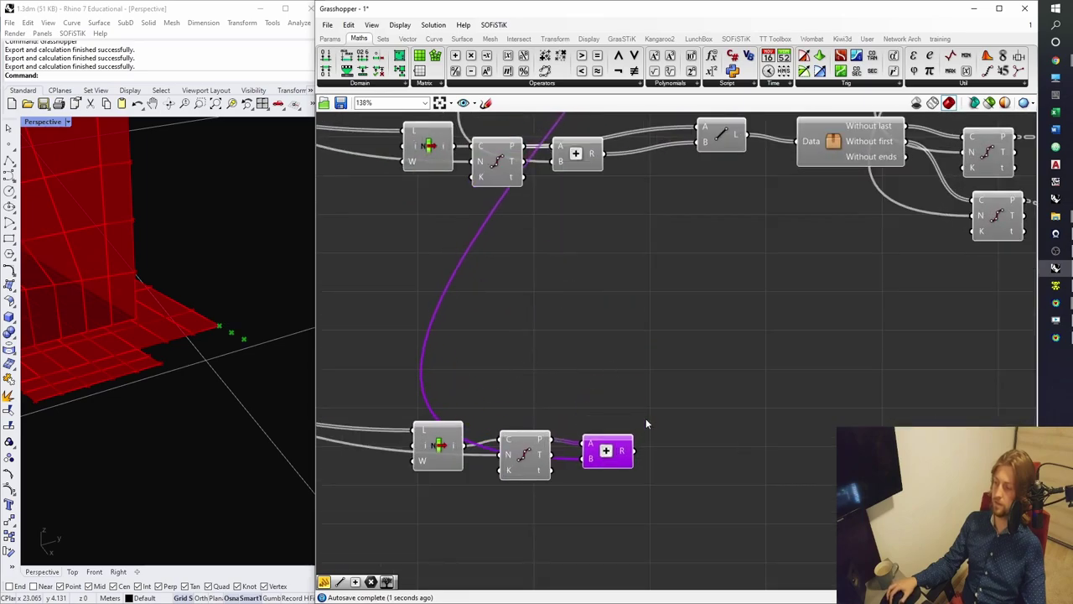
{"action": "right_click_drag", "start_coordinate": [737, 345], "coordinate": [643, 352]}
Duplicate the last chain from Line to structural area below and wire the lower points and Addition result into its Line.
{"action": "left_click", "coordinate": [642, 353]}
{"action": "scroll", "coordinate": [643, 352], "scroll_direction": "down", "scroll_amount": 2}
{"action": "right_click_drag", "start_coordinate": [847, 300], "coordinate": [741, 321]}
{"action": "scroll", "coordinate": [740, 321], "scroll_direction": "down", "scroll_amount": 3}
{"action": "right_click_drag", "start_coordinate": [902, 389], "coordinate": [821, 372]}
{"action": "left_click_drag", "start_coordinate": [841, 378], "coordinate": [545, 233]}
{"action": "left_click_drag", "start_coordinate": [598, 273], "coordinate": [608, 369], "text": "alt"}
{"action": "scroll", "coordinate": [513, 314], "scroll_direction": "up", "scroll_amount": 5}
{"action": "left_click_drag", "start_coordinate": [457, 356], "coordinate": [610, 365]}
Set the lowest area's Flip z toggle to True and save the definition.
{"action": "scroll", "coordinate": [760, 347], "scroll_direction": "down", "scroll_amount": 2}
{"action": "right_click_drag", "start_coordinate": [760, 347], "coordinate": [371, 345]}
{"action": "left_click", "coordinate": [718, 435]}
{"action": "right_click_drag", "start_coordinate": [722, 421], "coordinate": [564, 373]}
{"action": "scroll", "coordinate": [634, 391], "scroll_direction": "up", "scroll_amount": 3}
{"action": "double_click", "coordinate": [636, 381]}
{"action": "left_click", "coordinate": [698, 336]}
Join the lowest area output to the wire of the area above through a relay, delete the relay and save.
{"action": "scroll", "coordinate": [697, 336], "scroll_direction": "down", "scroll_amount": 1}
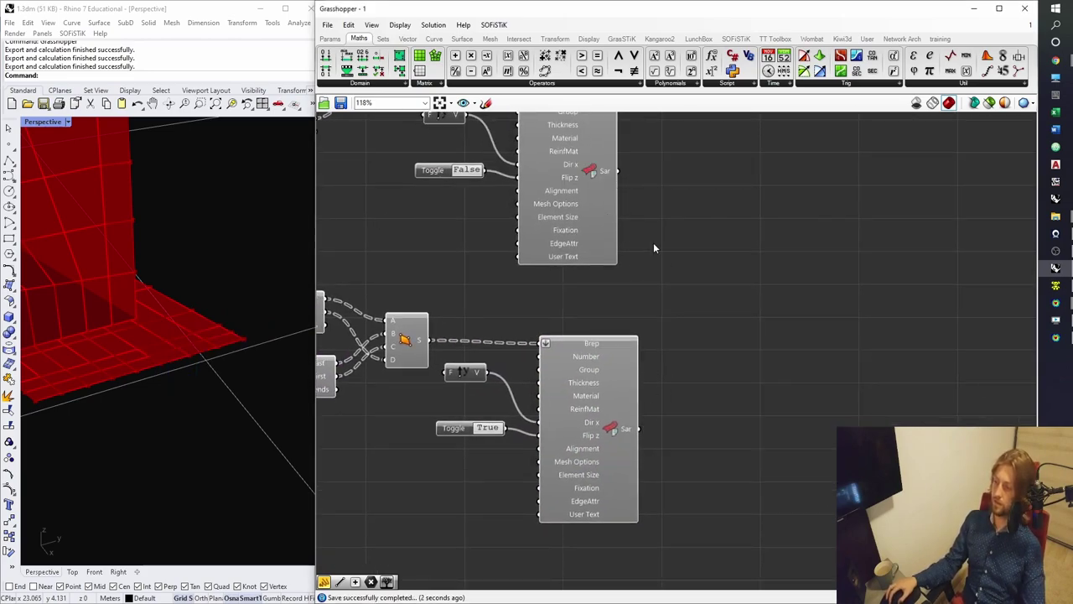
{"action": "left_click_drag", "start_coordinate": [640, 311], "coordinate": [646, 171], "text": "shift"}
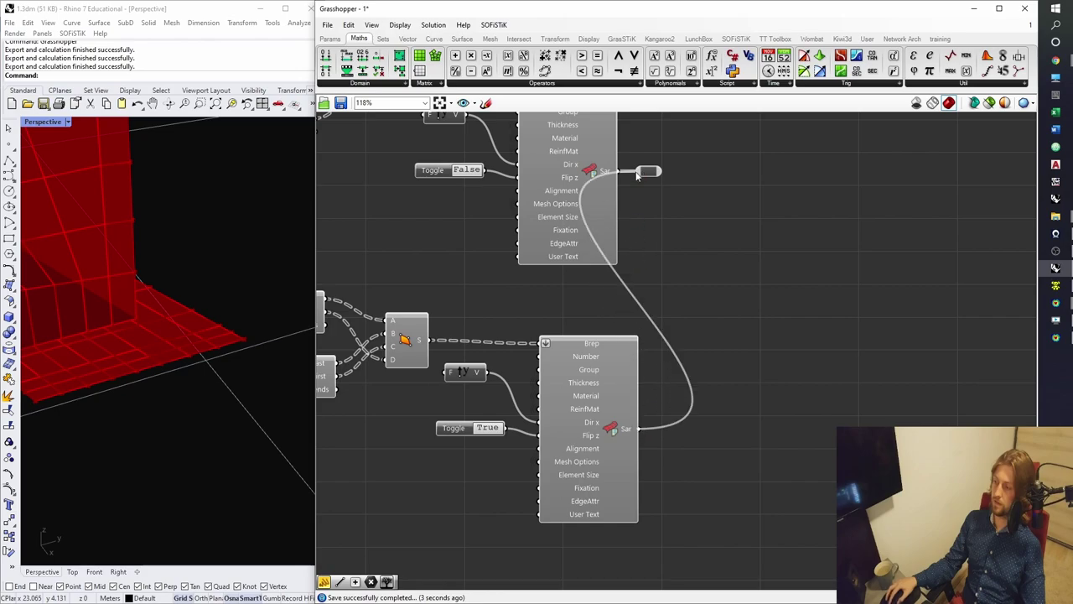
{"action": "left_click", "coordinate": [647, 171]}
{"action": "key", "text": "Delete"}
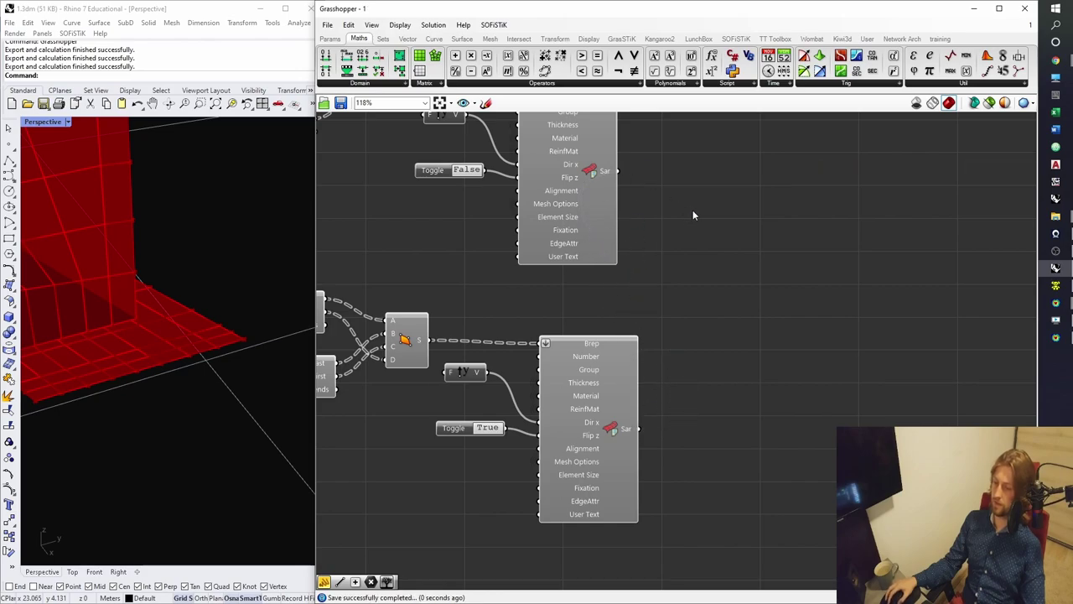
Switch to SOFiSTiK, calculate 1.dat and inspect the abutment foot mesh from several sides in System Visualization.
{"action": "left_click", "coordinate": [1055, 285]}
{"action": "left_click", "coordinate": [576, 326]}
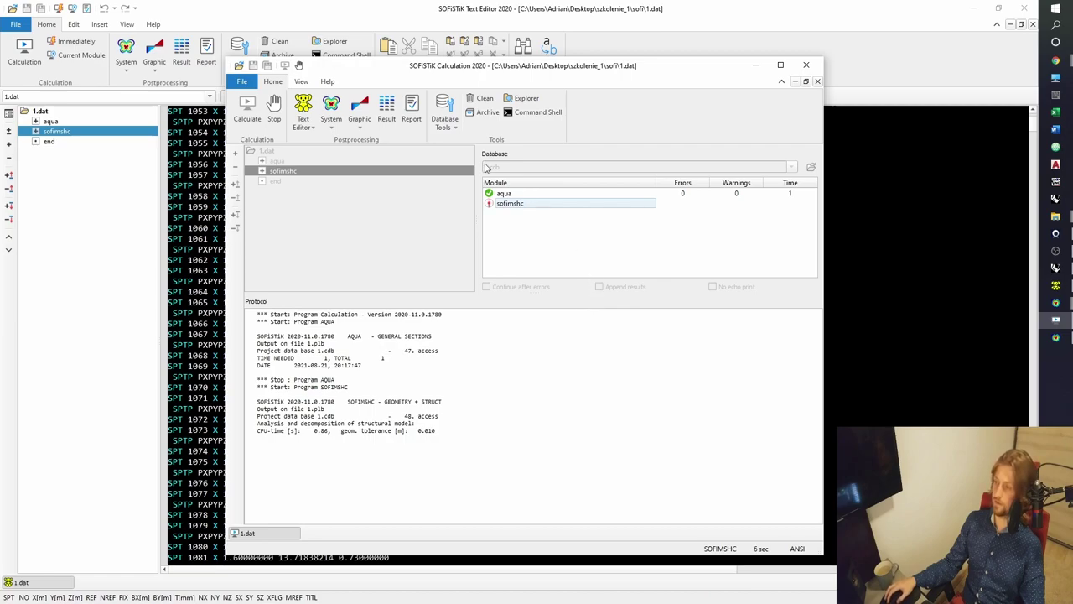
{"action": "left_click", "coordinate": [331, 113]}
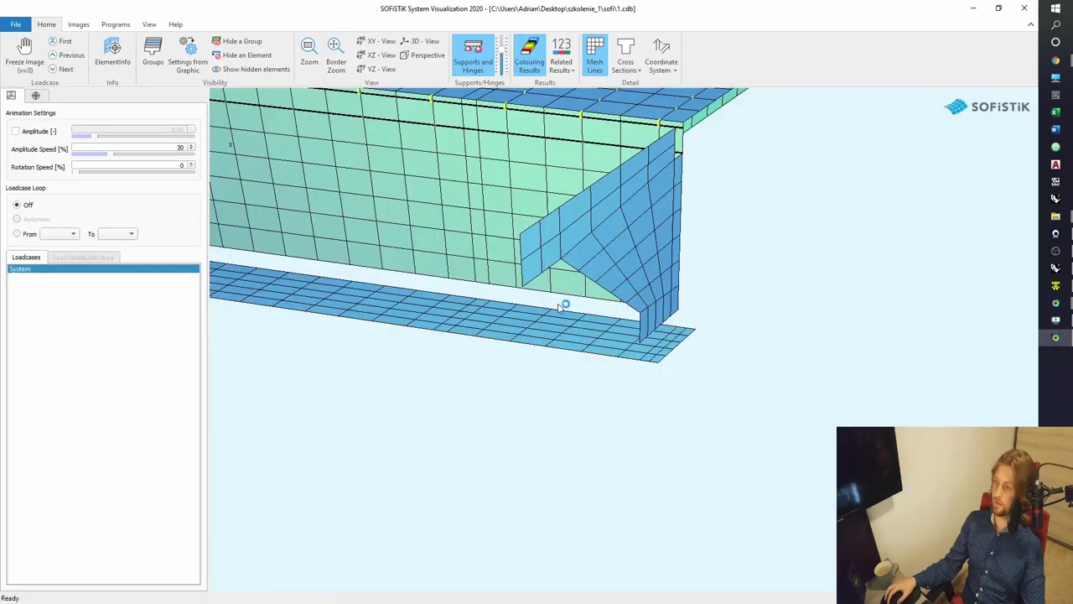
{"action": "middle_click_drag", "start_coordinate": [560, 308], "coordinate": [536, 342]}
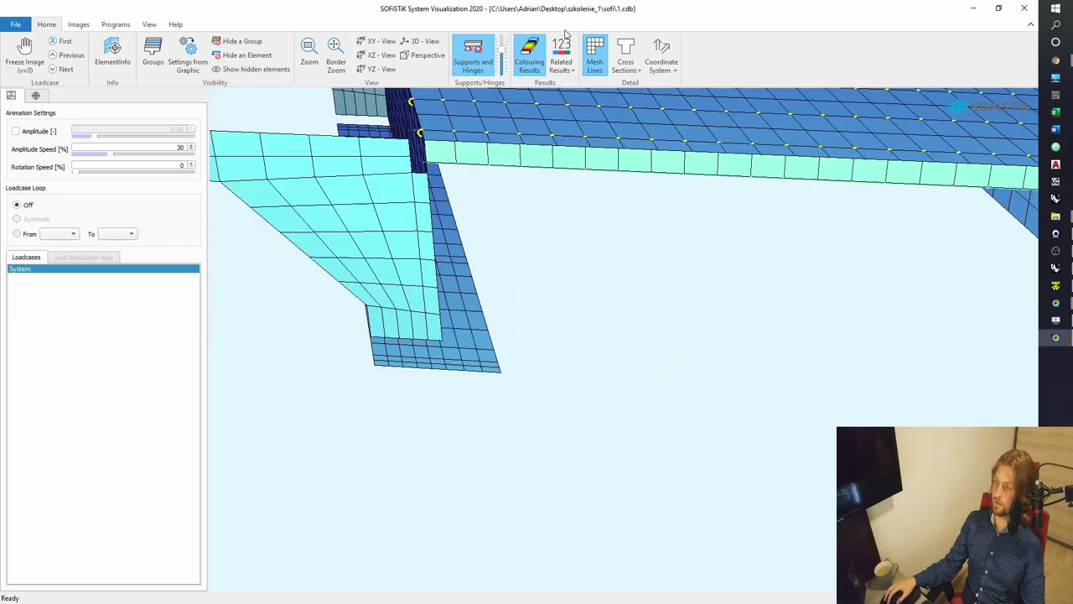
{"action": "middle_click_drag", "start_coordinate": [557, 201], "coordinate": [906, 317]}
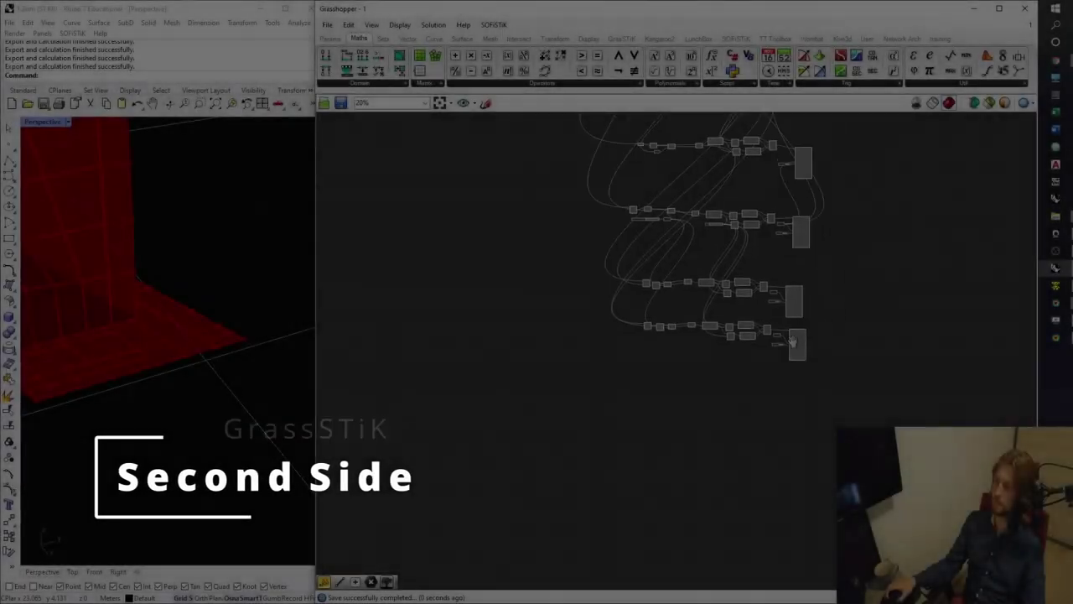
Back in Grasshopper, select all the foot chains and put them into one group.
{"action": "right_click_drag", "start_coordinate": [793, 342], "coordinate": [744, 410]}
{"action": "left_click_drag", "start_coordinate": [854, 462], "coordinate": [804, 409]}
{"action": "scroll", "coordinate": [822, 381], "scroll_direction": "down", "scroll_amount": 3}
{"action": "right_click_drag", "start_coordinate": [822, 382], "coordinate": [766, 444]}
{"action": "left_click_drag", "start_coordinate": [818, 519], "coordinate": [557, 278]}
{"action": "key", "text": "ctrl+g"}
{"action": "left_click", "coordinate": [822, 345]}
Select the whole foot group with its components and paste a copy beside the original for the second side.
{"action": "left_click_drag", "start_coordinate": [680, 342], "coordinate": [563, 353]}
{"action": "left_click_drag", "start_coordinate": [670, 528], "coordinate": [457, 292]}
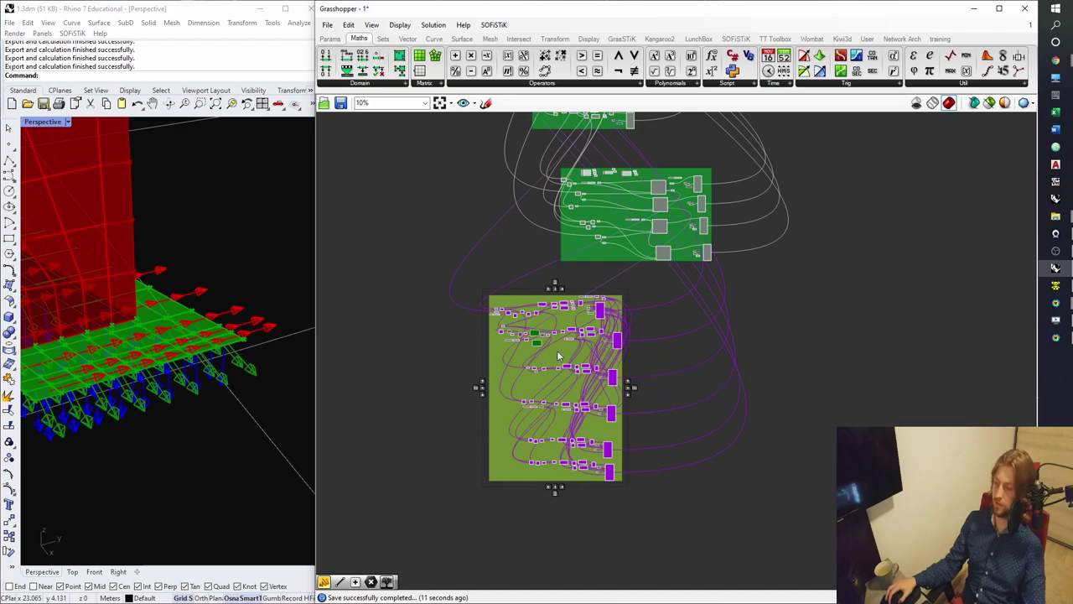
{"action": "key", "text": "ctrl+c"}
{"action": "key", "text": "ctrl+v"}
{"action": "left_click_drag", "start_coordinate": [561, 355], "coordinate": [741, 355]}
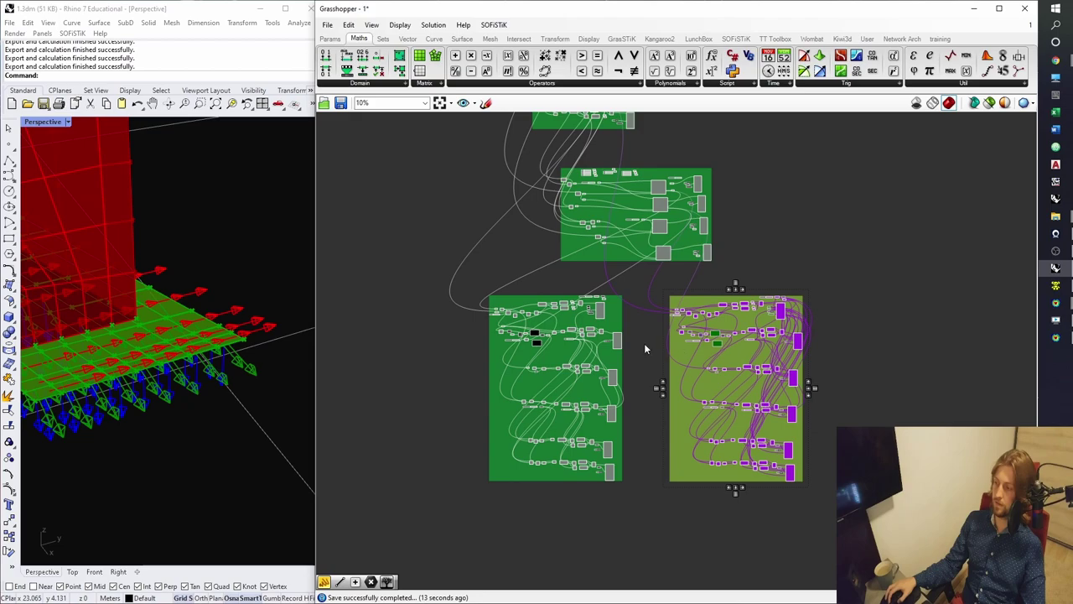
{"action": "left_click", "coordinate": [692, 293]}
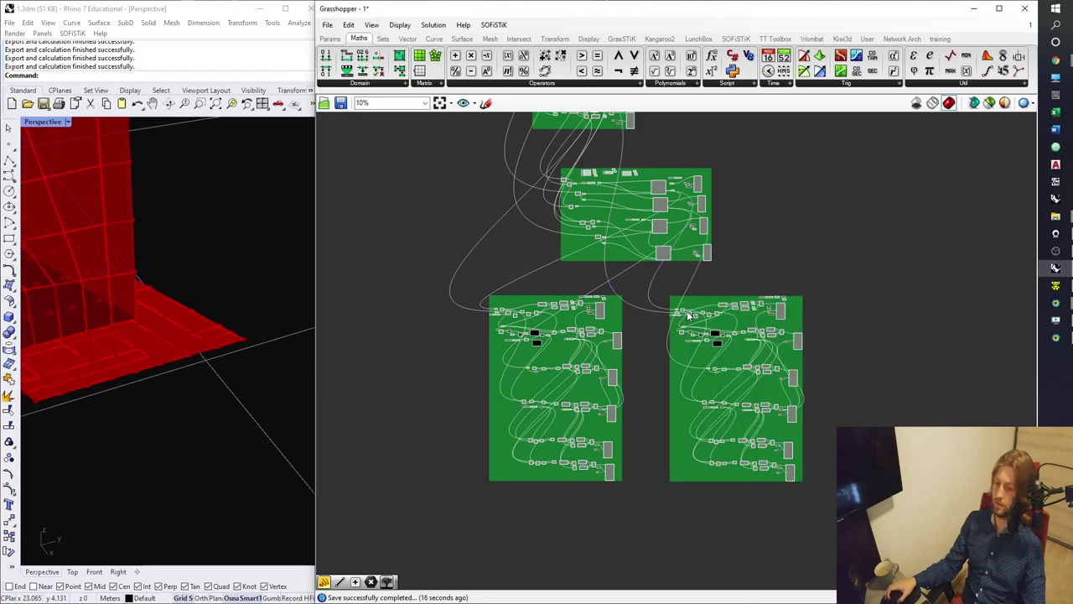
{"action": "scroll", "coordinate": [688, 315], "scroll_direction": "up", "scroll_amount": 10}
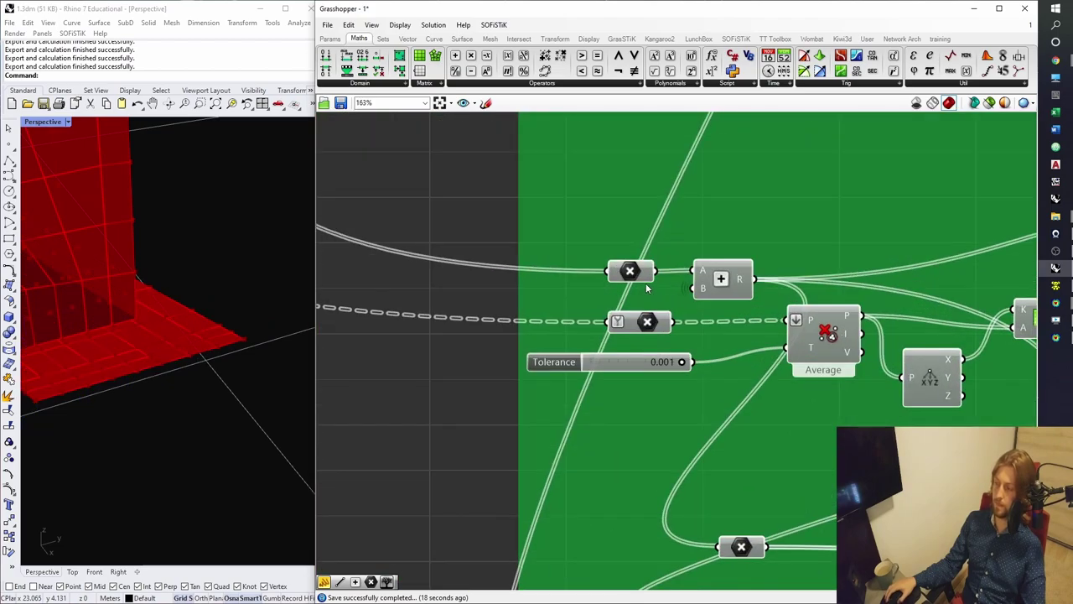
Examine which wall points feed the first point parameter of the copied foot group in the Rhino viewport.
{"action": "scroll", "coordinate": [164, 294], "scroll_direction": "down", "scroll_amount": 10}
{"action": "right_click_drag", "start_coordinate": [191, 275], "coordinate": [221, 343]}
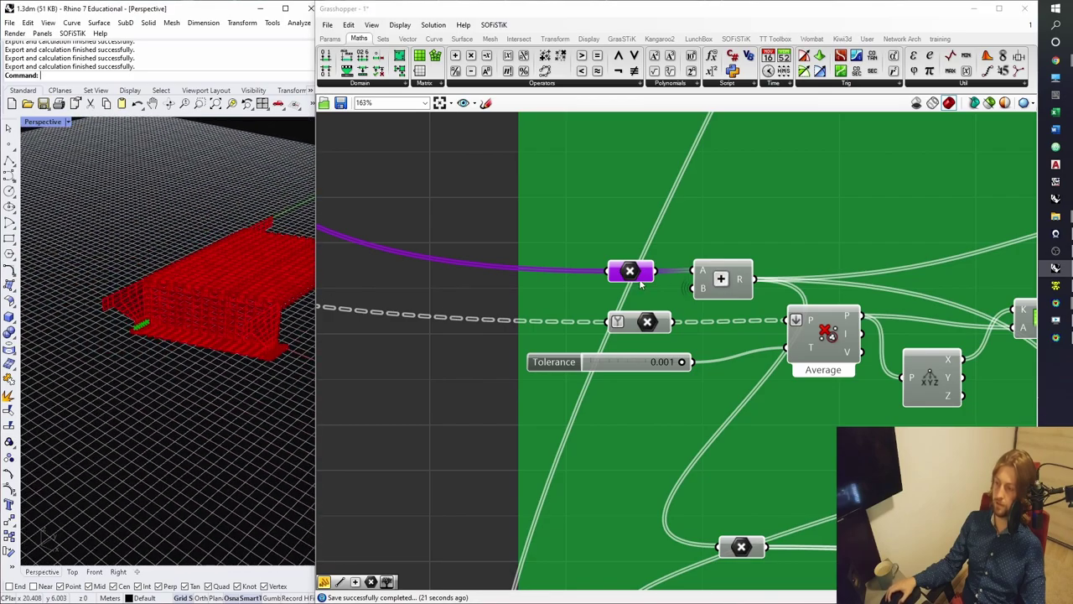
{"action": "scroll", "coordinate": [109, 320], "scroll_direction": "up", "scroll_amount": 10}
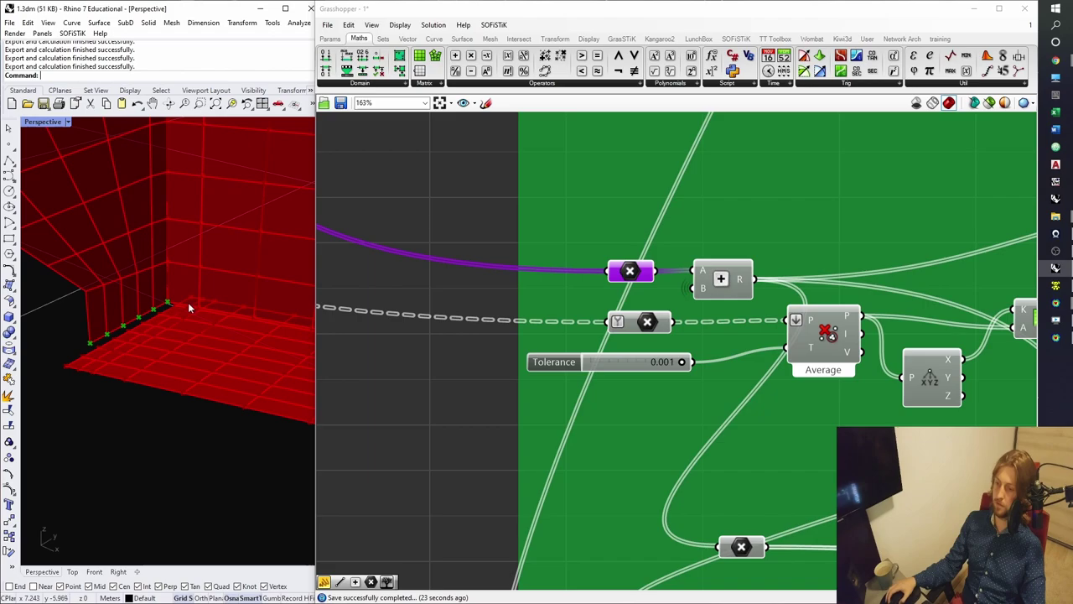
{"action": "scroll", "coordinate": [222, 297], "scroll_direction": "down", "scroll_amount": 7}
{"action": "right_click_drag", "start_coordinate": [222, 297], "coordinate": [149, 312]}
{"action": "scroll", "coordinate": [63, 365], "scroll_direction": "down", "scroll_amount": 4}
{"action": "right_click_drag", "start_coordinate": [170, 366], "coordinate": [184, 394]}
{"action": "right_click_drag", "start_coordinate": [630, 279], "coordinate": [630, 280]}
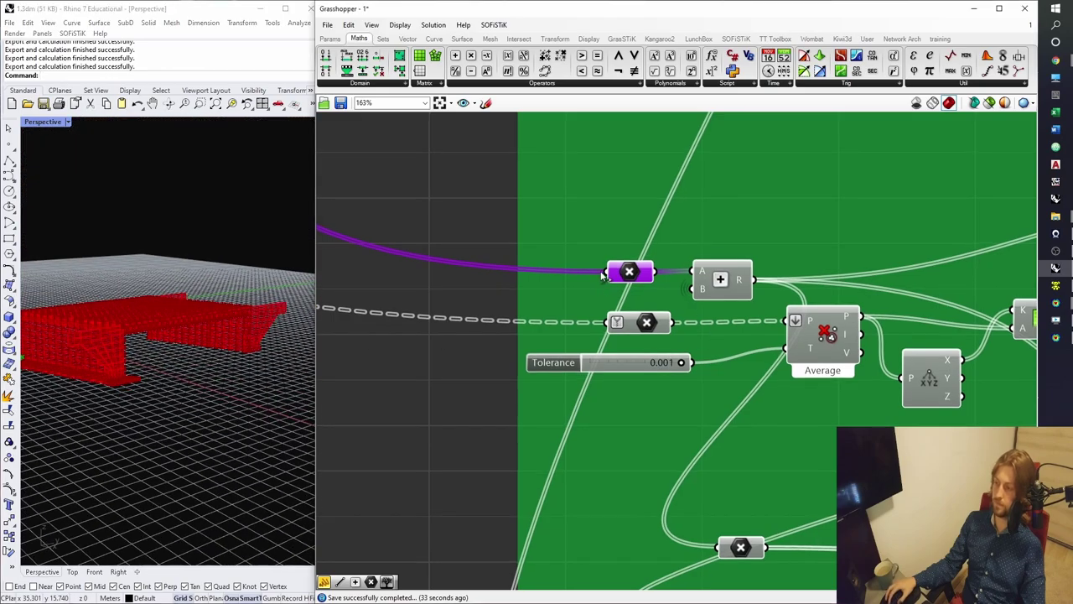
Feed the first copied point wire from the Points output of the matching second-side wall component through its relay and delete the relay.
{"action": "scroll", "coordinate": [556, 285], "scroll_direction": "down", "scroll_amount": 10}
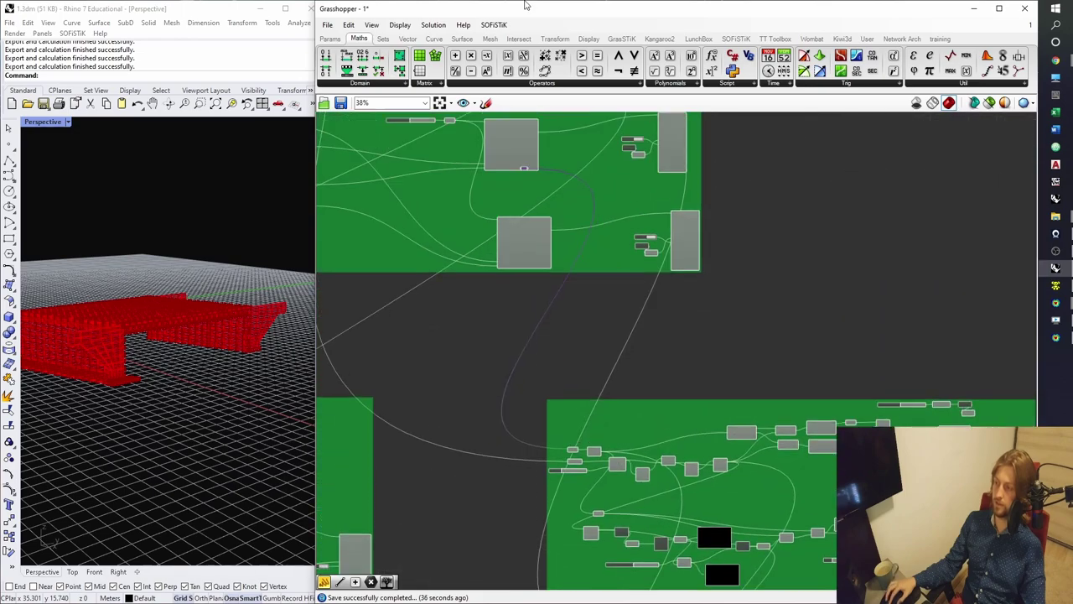
{"action": "scroll", "coordinate": [546, 323], "scroll_direction": "up", "scroll_amount": 9}
{"action": "left_click", "coordinate": [406, 402]}
{"action": "right_click_drag", "start_coordinate": [188, 386], "coordinate": [165, 281]}
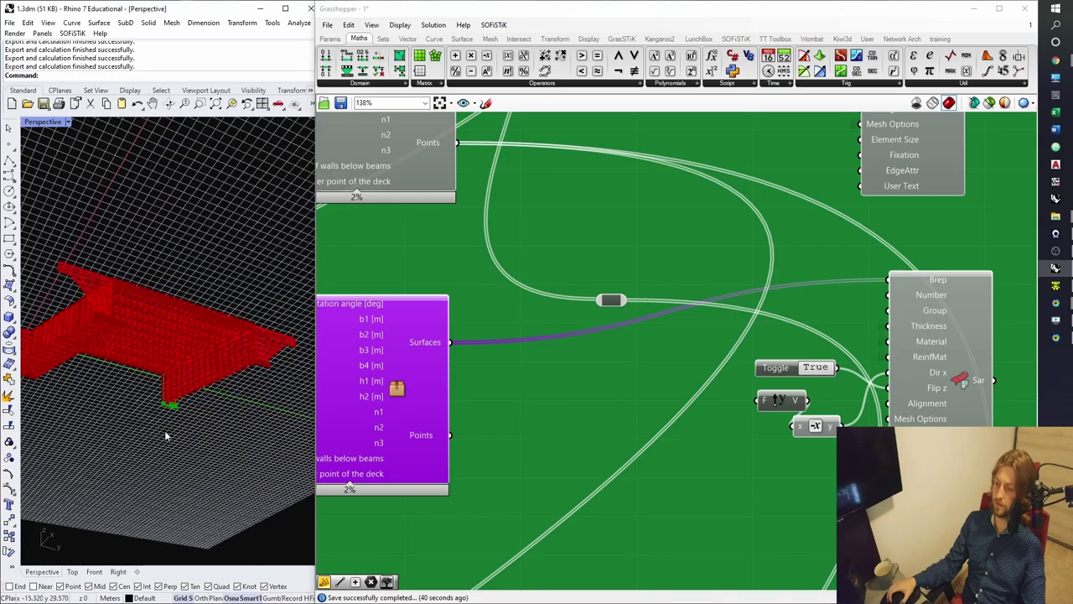
{"action": "scroll", "coordinate": [165, 433], "scroll_direction": "up", "scroll_amount": 4}
{"action": "left_click_drag", "start_coordinate": [608, 303], "coordinate": [608, 304]}
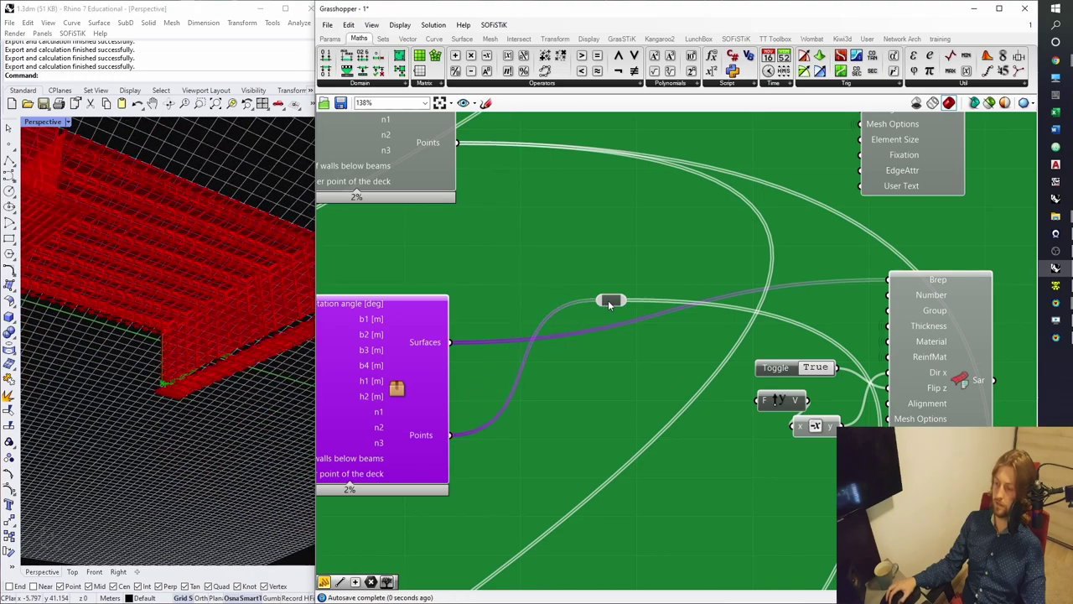
{"action": "left_click", "coordinate": [608, 304]}
{"action": "key", "text": "Delete"}
Examine the copied group's input points and the main foot surface under the second-side abutment wall.
{"action": "scroll", "coordinate": [225, 347], "scroll_direction": "down", "scroll_amount": 5}
{"action": "right_click_drag", "start_coordinate": [208, 332], "coordinate": [187, 369]}
{"action": "scroll", "coordinate": [524, 365], "scroll_direction": "down", "scroll_amount": 6}
{"action": "right_click_drag", "start_coordinate": [596, 545], "coordinate": [605, 170]}
{"action": "scroll", "coordinate": [604, 170], "scroll_direction": "up", "scroll_amount": 4}
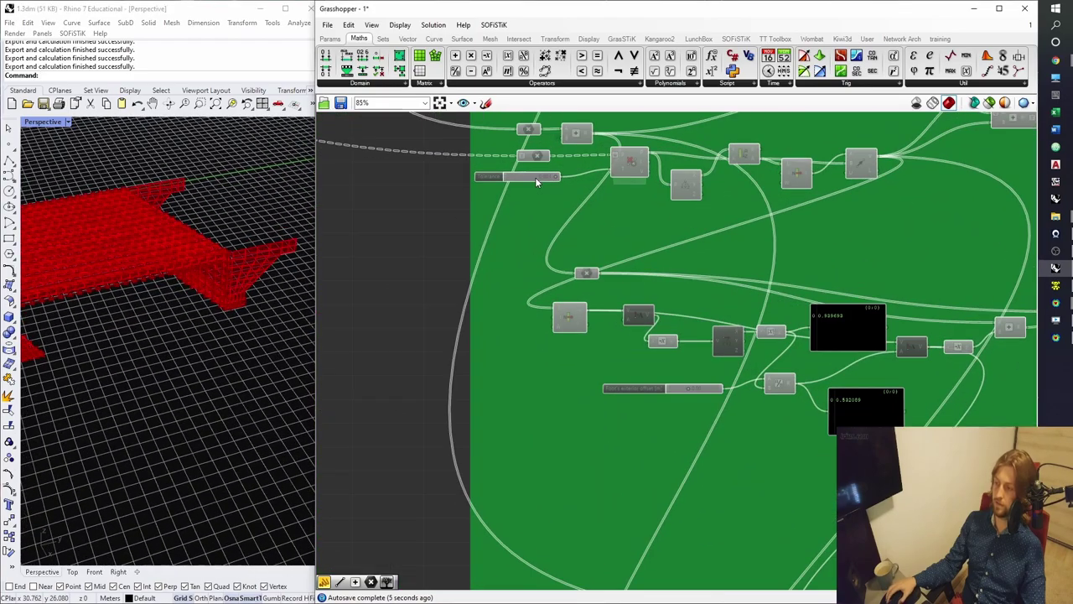
{"action": "left_click", "coordinate": [537, 158]}
{"action": "right_click_drag", "start_coordinate": [565, 204], "coordinate": [453, 311]}
{"action": "right_click_drag", "start_coordinate": [900, 251], "coordinate": [647, 283]}
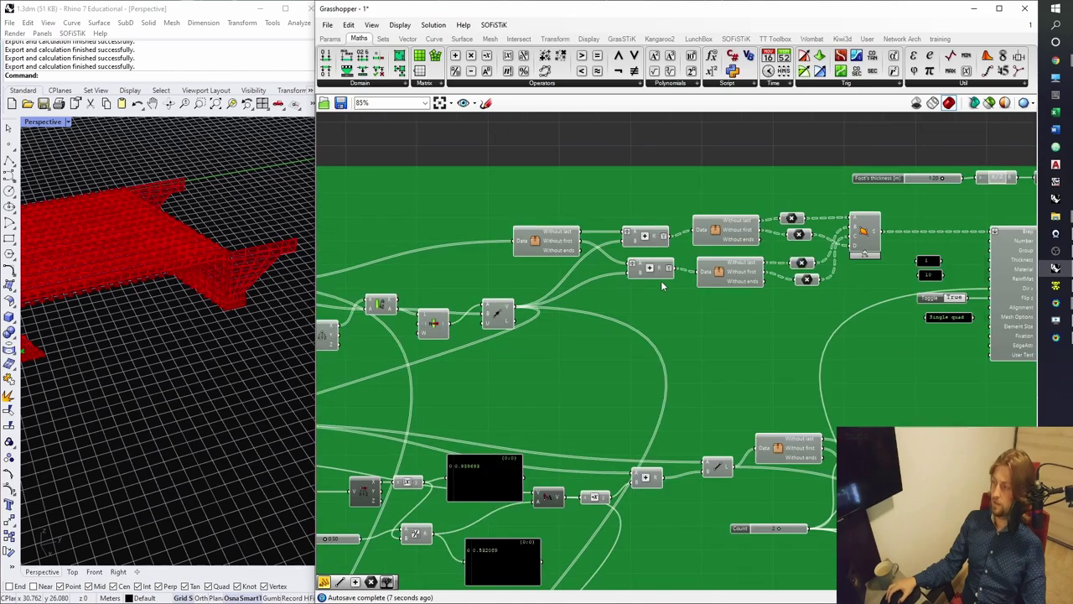
{"action": "right_click_drag", "start_coordinate": [854, 246], "coordinate": [770, 268]}
{"action": "right_click_drag", "start_coordinate": [251, 335], "coordinate": [168, 325]}
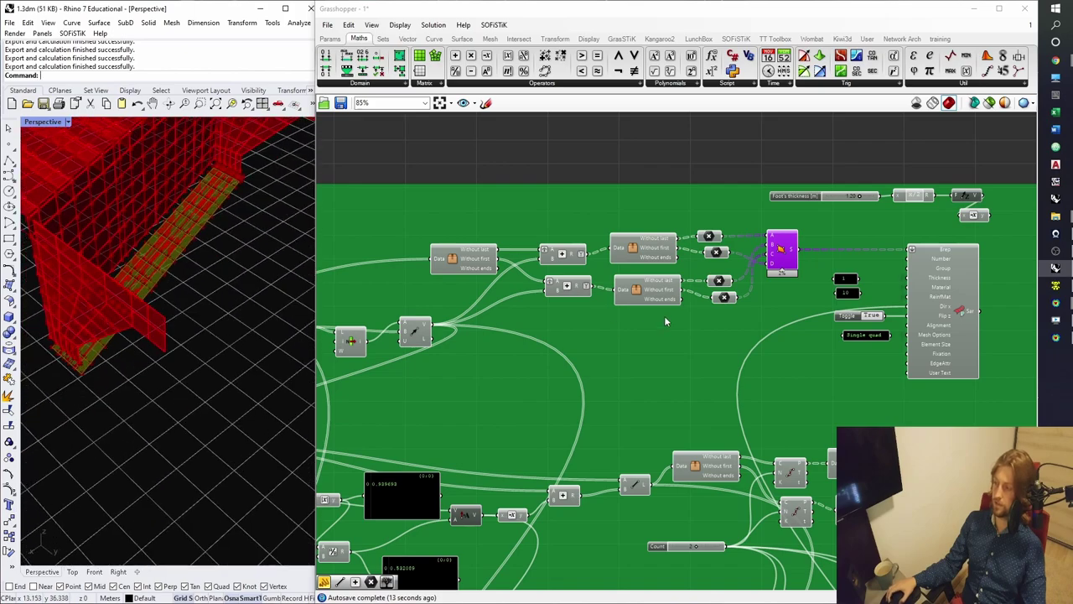
{"action": "scroll", "coordinate": [661, 319], "scroll_direction": "down", "scroll_amount": 3}
{"action": "right_click_drag", "start_coordinate": [545, 382], "coordinate": [644, 316]}
{"action": "right_click_drag", "start_coordinate": [745, 345], "coordinate": [697, 307]}
{"action": "scroll", "coordinate": [506, 312], "scroll_direction": "up", "scroll_amount": 5}
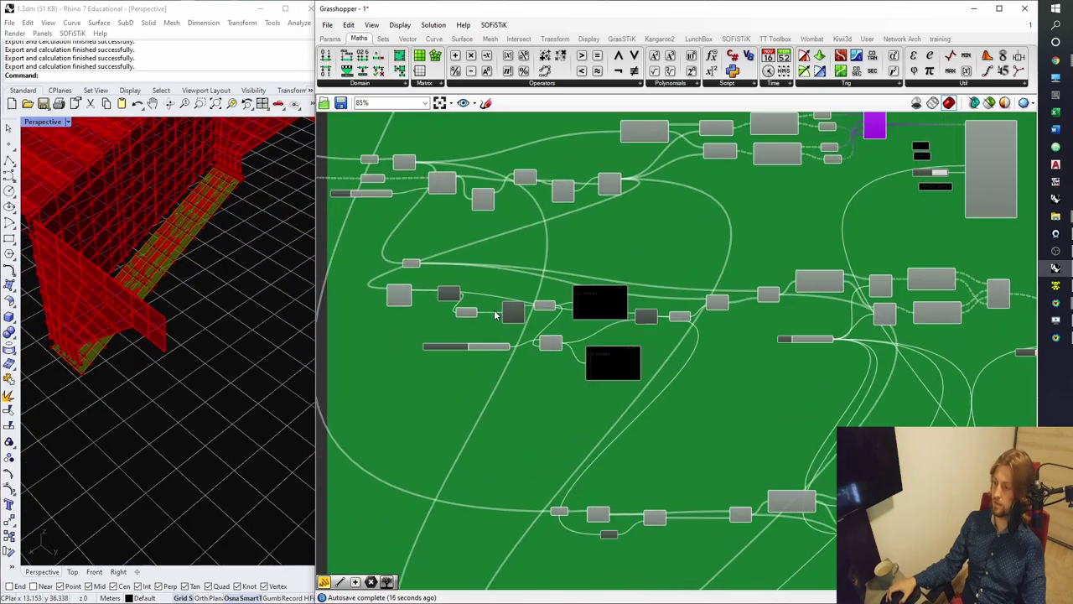
Trace the copied chains and examine the second area's end surface at the abutment corner.
{"action": "scroll", "coordinate": [467, 282], "scroll_direction": "down", "scroll_amount": 3}
{"action": "right_click_drag", "start_coordinate": [560, 216], "coordinate": [565, 218]}
{"action": "scroll", "coordinate": [564, 218], "scroll_direction": "up", "scroll_amount": 2}
{"action": "right_click_drag", "start_coordinate": [420, 447], "coordinate": [721, 245]}
{"action": "right_click_drag", "start_coordinate": [906, 284], "coordinate": [592, 277]}
{"action": "right_click_drag", "start_coordinate": [939, 272], "coordinate": [639, 298]}
{"action": "scroll", "coordinate": [807, 293], "scroll_direction": "down", "scroll_amount": 1}
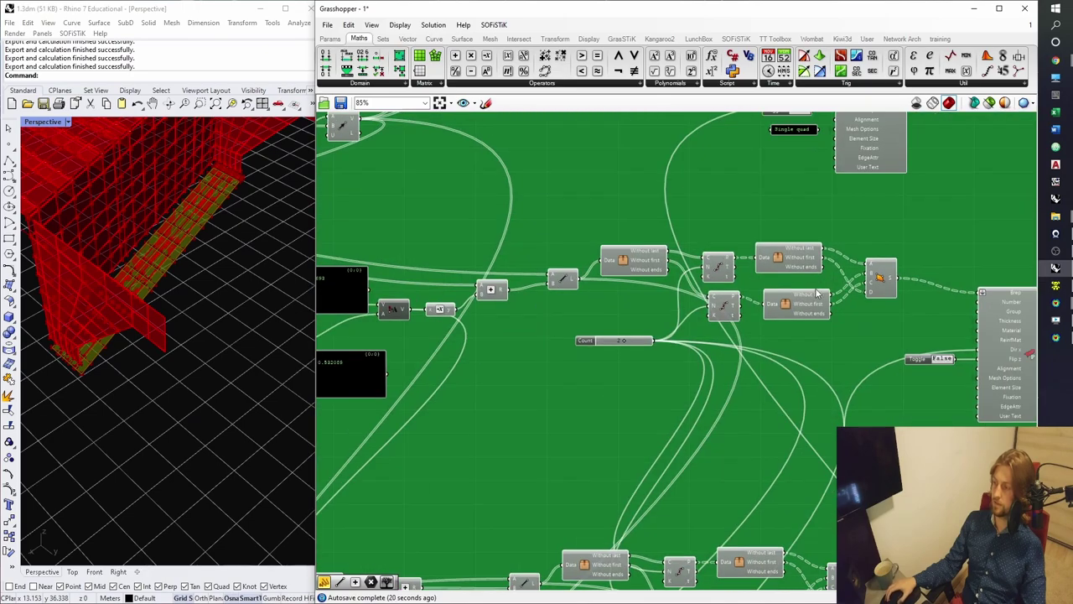
{"action": "left_click", "coordinate": [886, 282]}
{"action": "scroll", "coordinate": [213, 290], "scroll_direction": "up", "scroll_amount": 5}
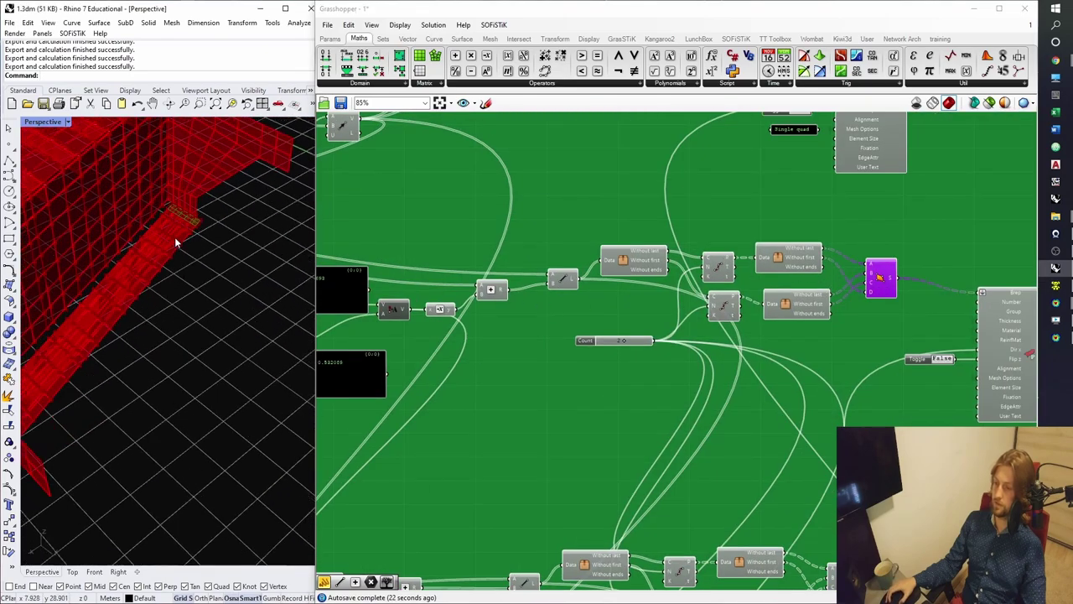
{"action": "scroll", "coordinate": [187, 215], "scroll_direction": "up", "scroll_amount": 3}
{"action": "right_click_drag", "start_coordinate": [187, 215], "coordinate": [210, 245]}
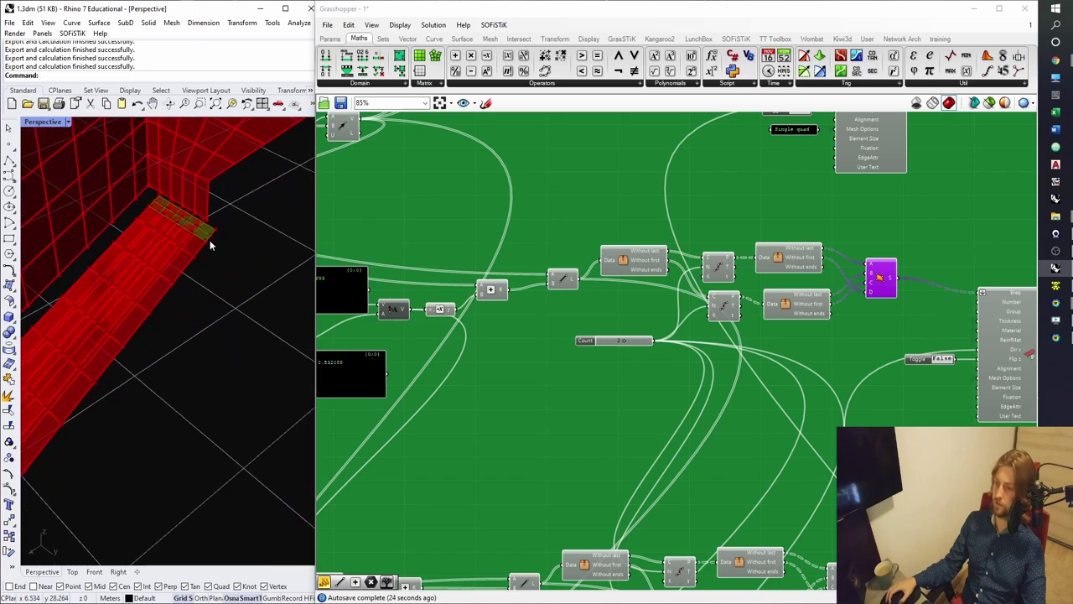
Try feeding the second area's Addition input B directly from the Amplitude vector, bypassing the Negative component.
{"action": "scroll", "coordinate": [514, 299], "scroll_direction": "down", "scroll_amount": 3}
{"action": "right_click_drag", "start_coordinate": [342, 321], "coordinate": [518, 313]}
{"action": "scroll", "coordinate": [539, 300], "scroll_direction": "up", "scroll_amount": 5}
{"action": "right_click_drag", "start_coordinate": [768, 302], "coordinate": [631, 313]}
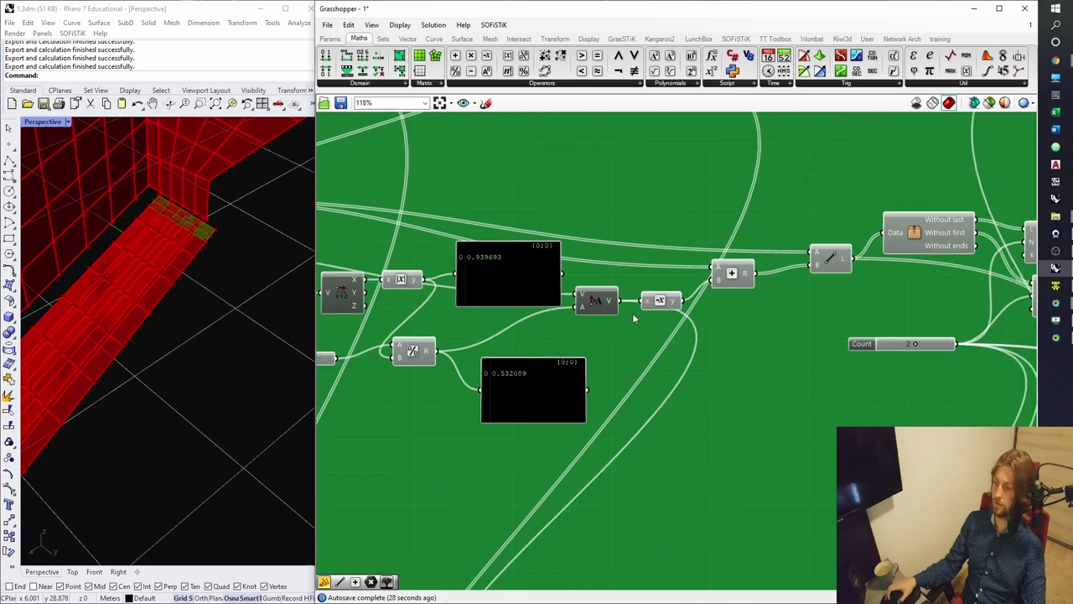
{"action": "scroll", "coordinate": [632, 313], "scroll_direction": "up", "scroll_amount": 3}
{"action": "left_click_drag", "start_coordinate": [688, 288], "coordinate": [681, 231]}
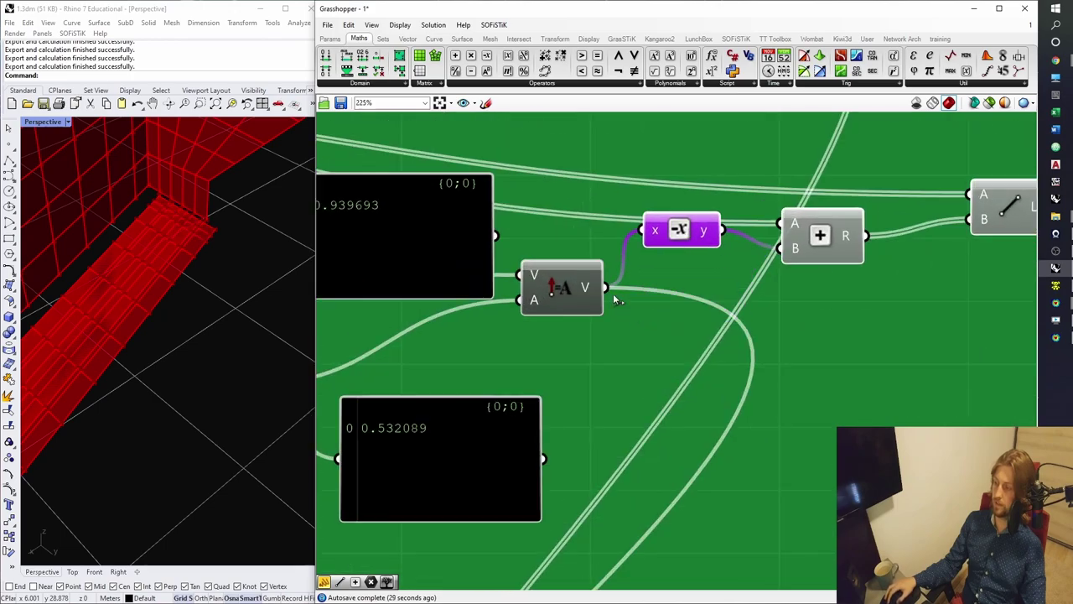
{"action": "scroll", "coordinate": [736, 283], "scroll_direction": "down", "scroll_amount": 2}
{"action": "scroll", "coordinate": [872, 288], "scroll_direction": "down", "scroll_amount": 1}
{"action": "right_click_drag", "start_coordinate": [880, 289], "coordinate": [557, 315]}
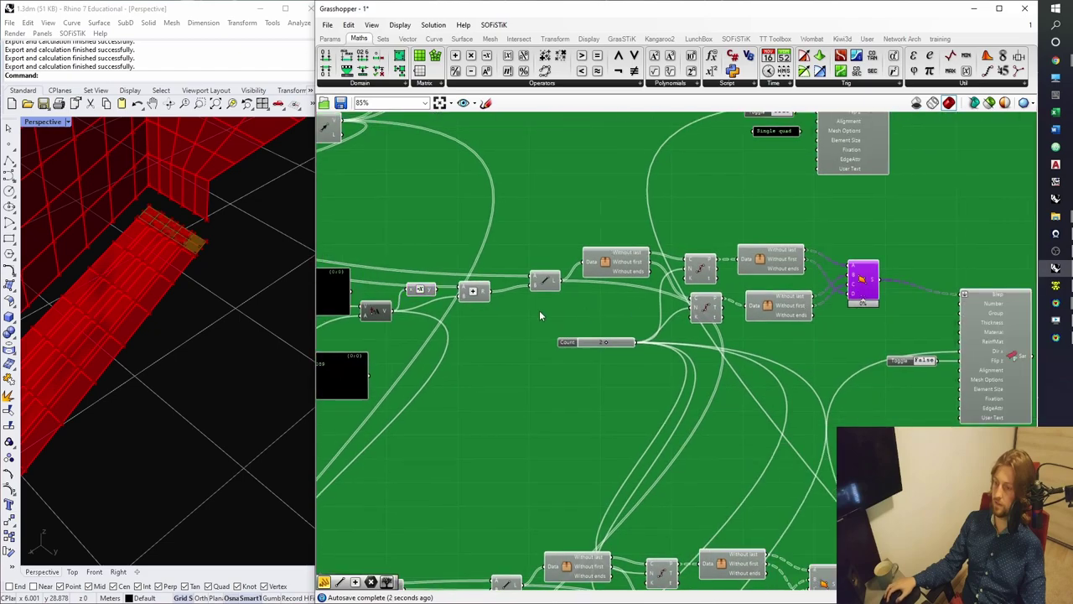
Examine the shifted end surface from several angles and reconnect the Negative output to input B of the Addition.
{"action": "right_click_drag", "start_coordinate": [281, 305], "coordinate": [137, 288]}
{"action": "scroll", "coordinate": [137, 287], "scroll_direction": "up", "scroll_amount": 3}
{"action": "right_click_drag", "start_coordinate": [266, 338], "coordinate": [218, 323]}
{"action": "right_click_drag", "start_coordinate": [448, 314], "coordinate": [289, 280]}
{"action": "right_click_drag", "start_coordinate": [294, 325], "coordinate": [138, 332]}
{"action": "scroll", "coordinate": [460, 259], "scroll_direction": "up", "scroll_amount": 2}
{"action": "right_click_drag", "start_coordinate": [489, 261], "coordinate": [902, 278]}
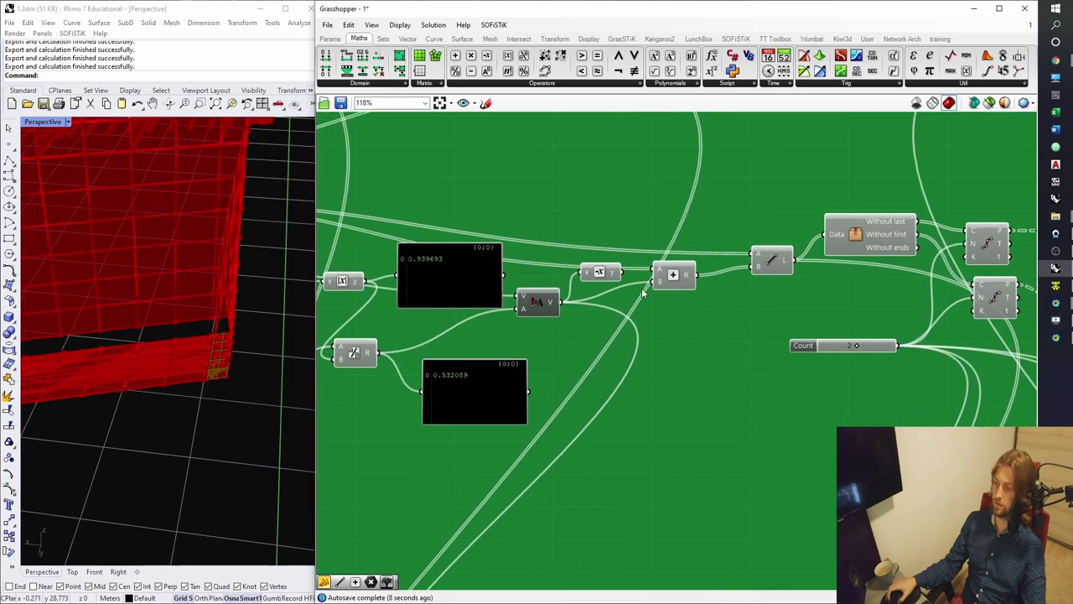
{"action": "scroll", "coordinate": [557, 297], "scroll_direction": "up", "scroll_amount": 1}
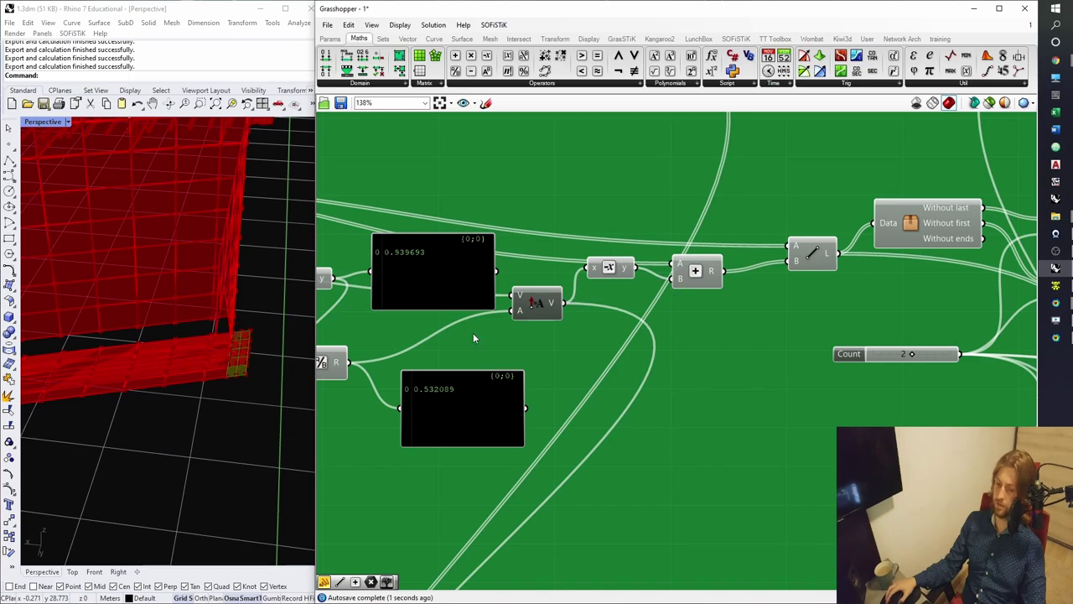
Examine the third foot area's surface and the point parameter feeding its chain.
{"action": "scroll", "coordinate": [605, 339], "scroll_direction": "down", "scroll_amount": 4}
{"action": "scroll", "coordinate": [760, 319], "scroll_direction": "down", "scroll_amount": 2}
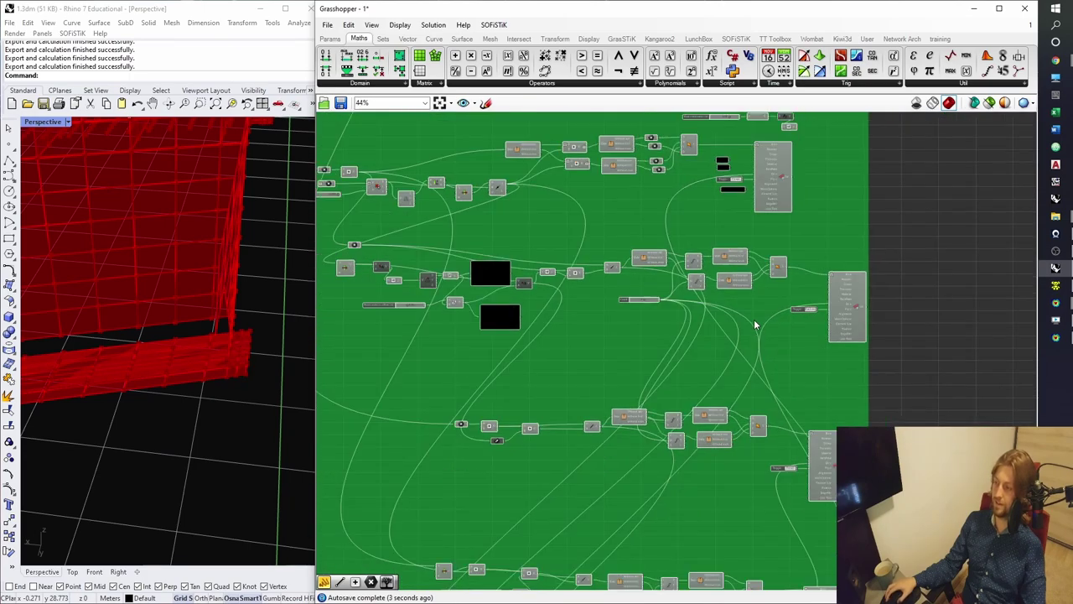
{"action": "scroll", "coordinate": [791, 329], "scroll_direction": "up", "scroll_amount": 3}
{"action": "right_click_drag", "start_coordinate": [277, 323], "coordinate": [252, 337]}
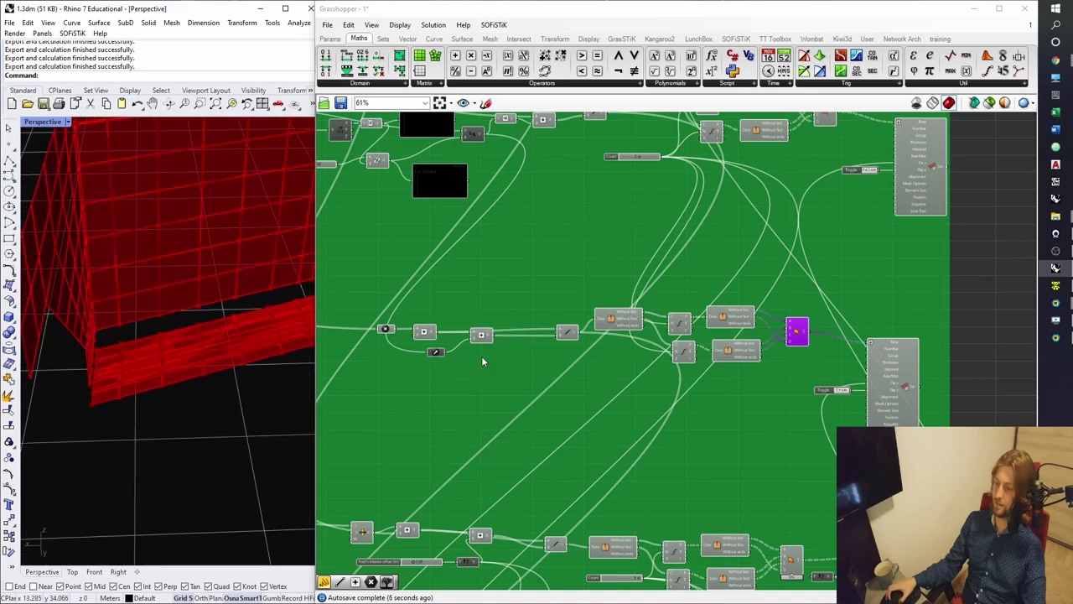
{"action": "scroll", "coordinate": [592, 253], "scroll_direction": "up", "scroll_amount": 5}
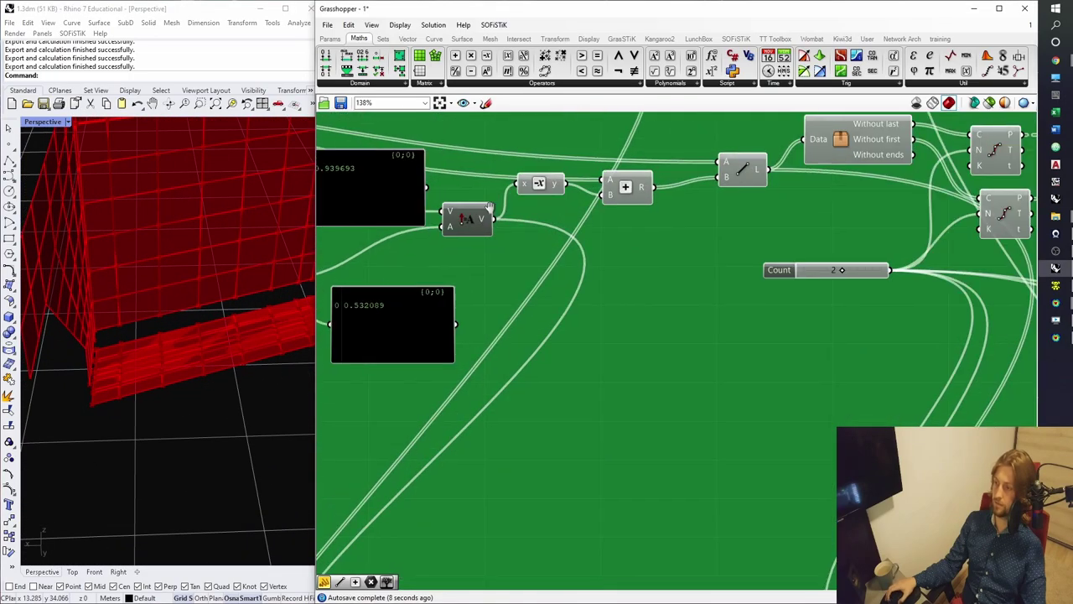
{"action": "scroll", "coordinate": [784, 375], "scroll_direction": "down", "scroll_amount": 4}
{"action": "scroll", "coordinate": [865, 407], "scroll_direction": "down", "scroll_amount": 3}
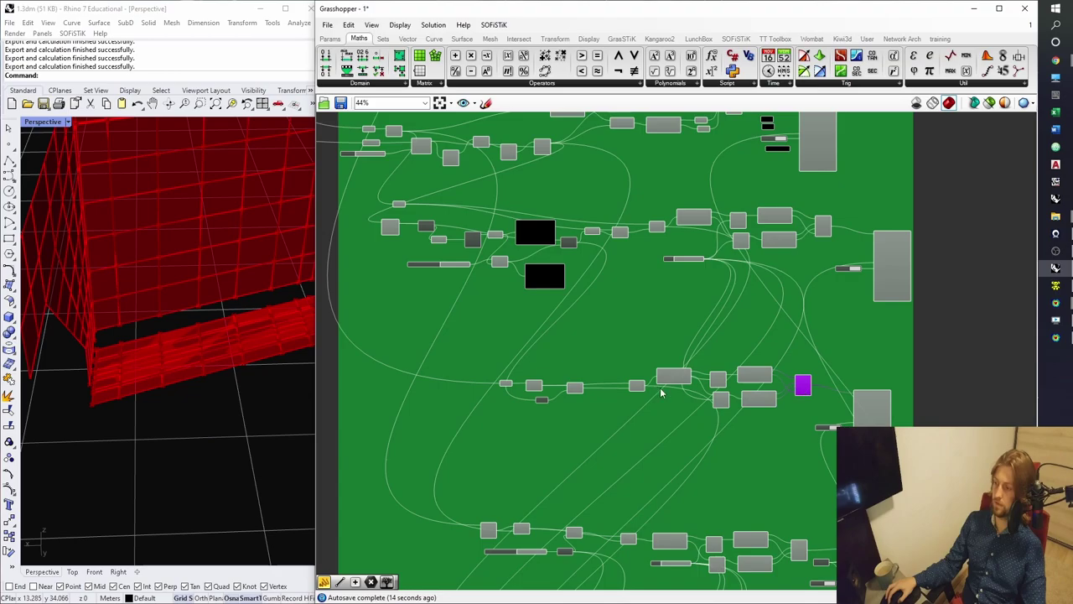
{"action": "scroll", "coordinate": [524, 385], "scroll_direction": "up", "scroll_amount": 5}
{"action": "right_click_drag", "start_coordinate": [305, 371], "coordinate": [195, 335]}
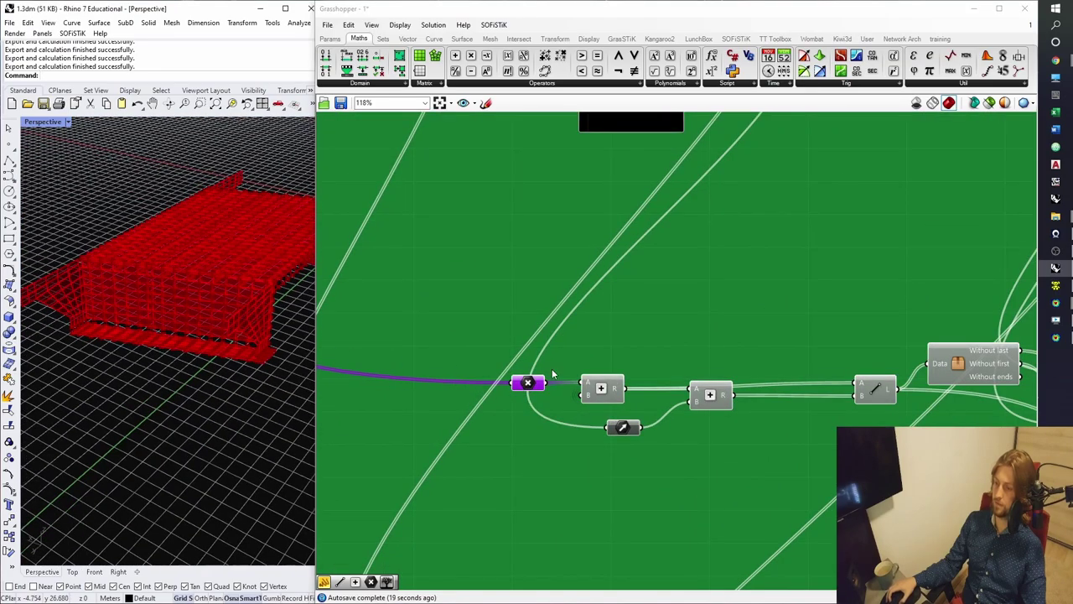
Undo the last two relay changes and feed the third area's point parameter from the lowest wall component's Points output.
{"action": "scroll", "coordinate": [528, 383], "scroll_direction": "down", "scroll_amount": 6}
{"action": "scroll", "coordinate": [518, 412], "scroll_direction": "up", "scroll_amount": 5}
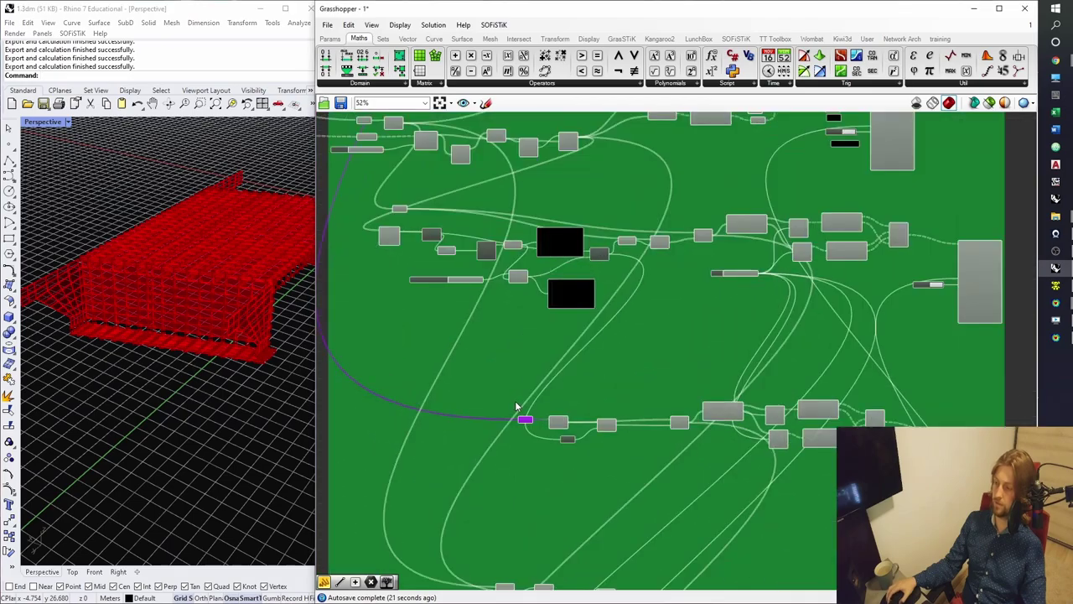
{"action": "scroll", "coordinate": [495, 433], "scroll_direction": "down", "scroll_amount": 7}
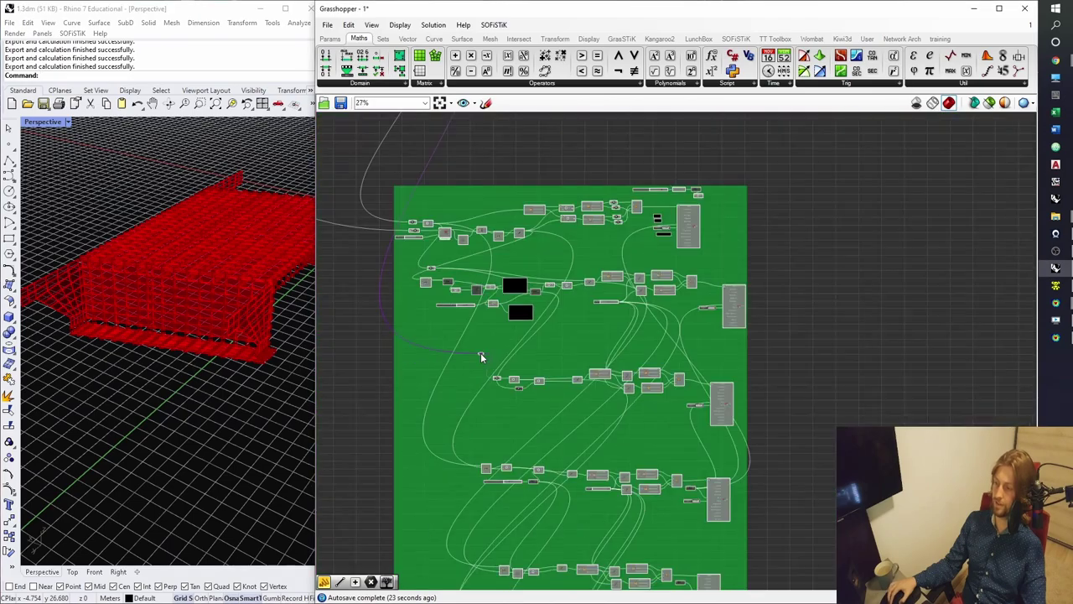
{"action": "scroll", "coordinate": [423, 306], "scroll_direction": "up", "scroll_amount": 7}
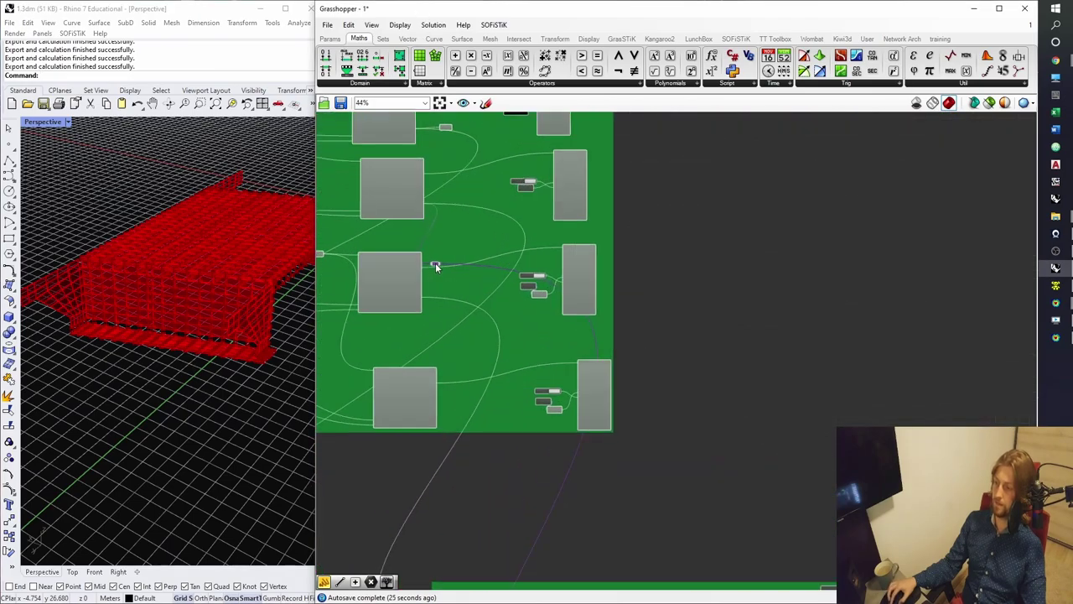
{"action": "key", "text": "ctrl+z"}
{"action": "key", "text": "ctrl+z"}
{"action": "scroll", "coordinate": [355, 349], "scroll_direction": "down", "scroll_amount": 2}
{"action": "right_click_drag", "start_coordinate": [245, 352], "coordinate": [109, 352]}
{"action": "scroll", "coordinate": [589, 381], "scroll_direction": "down", "scroll_amount": 4}
{"action": "scroll", "coordinate": [589, 382], "scroll_direction": "down", "scroll_amount": 3}
{"action": "right_click_drag", "start_coordinate": [731, 553], "coordinate": [659, 335]}
{"action": "scroll", "coordinate": [597, 324], "scroll_direction": "up", "scroll_amount": 5}
Examine the local axes of the fourth, third and second foot areas by selecting their structural area components.
{"action": "left_click", "coordinate": [601, 303]}
{"action": "right_click_drag", "start_coordinate": [174, 343], "coordinate": [216, 335]}
{"action": "scroll", "coordinate": [216, 334], "scroll_direction": "up", "scroll_amount": 3}
{"action": "right_click_drag", "start_coordinate": [614, 241], "coordinate": [684, 414]}
{"action": "scroll", "coordinate": [675, 434], "scroll_direction": "down", "scroll_amount": 2}
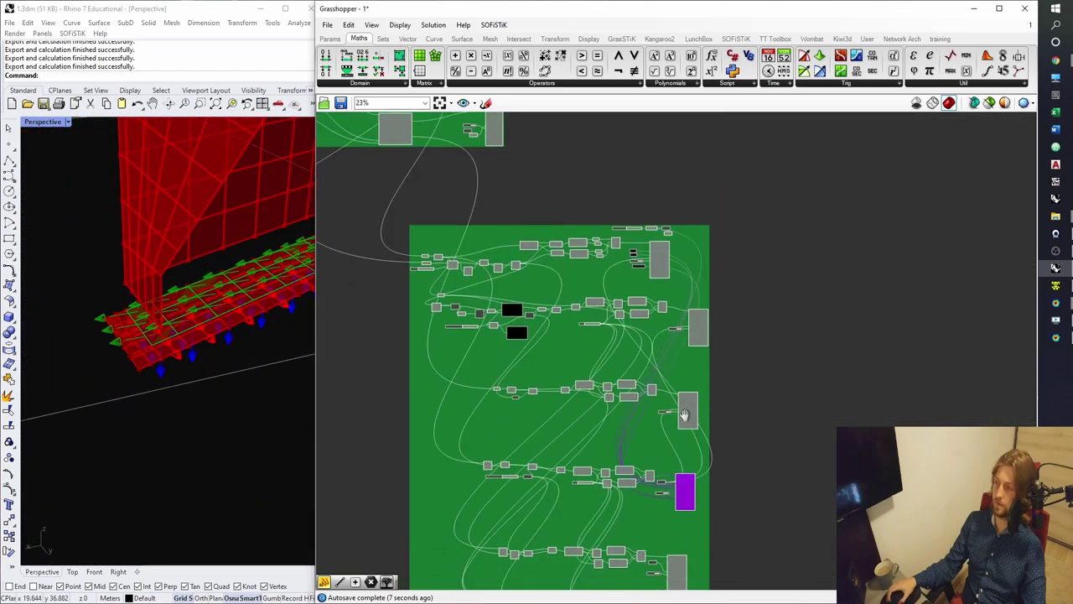
{"action": "left_click", "coordinate": [684, 415]}
{"action": "right_click_drag", "start_coordinate": [210, 386], "coordinate": [124, 335]}
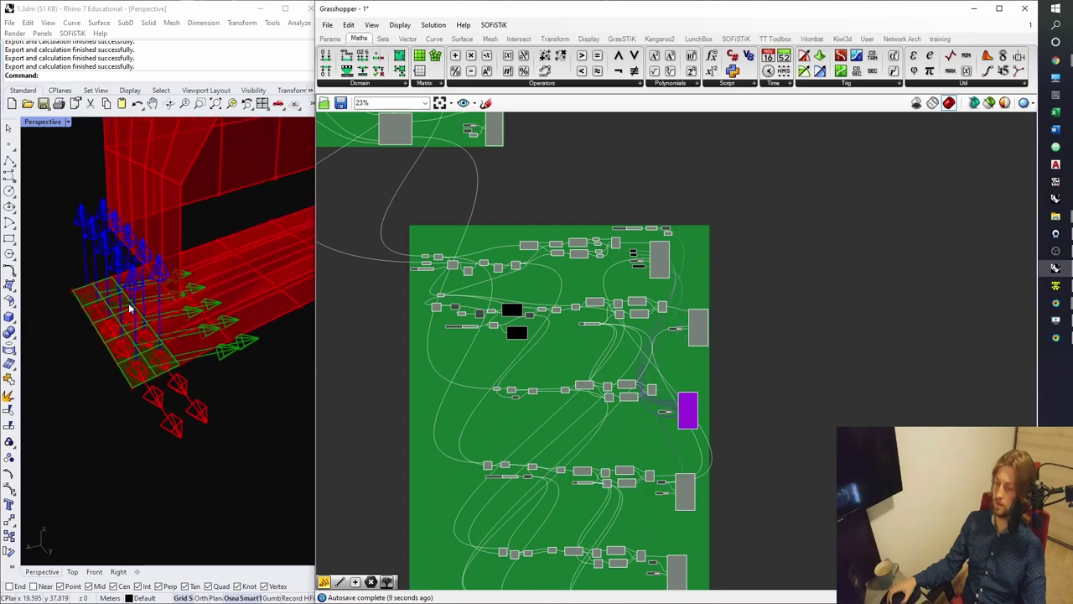
{"action": "right_click_drag", "start_coordinate": [612, 399], "coordinate": [637, 345]}
{"action": "scroll", "coordinate": [715, 275], "scroll_direction": "up", "scroll_amount": 1}
{"action": "left_click", "coordinate": [726, 280]}
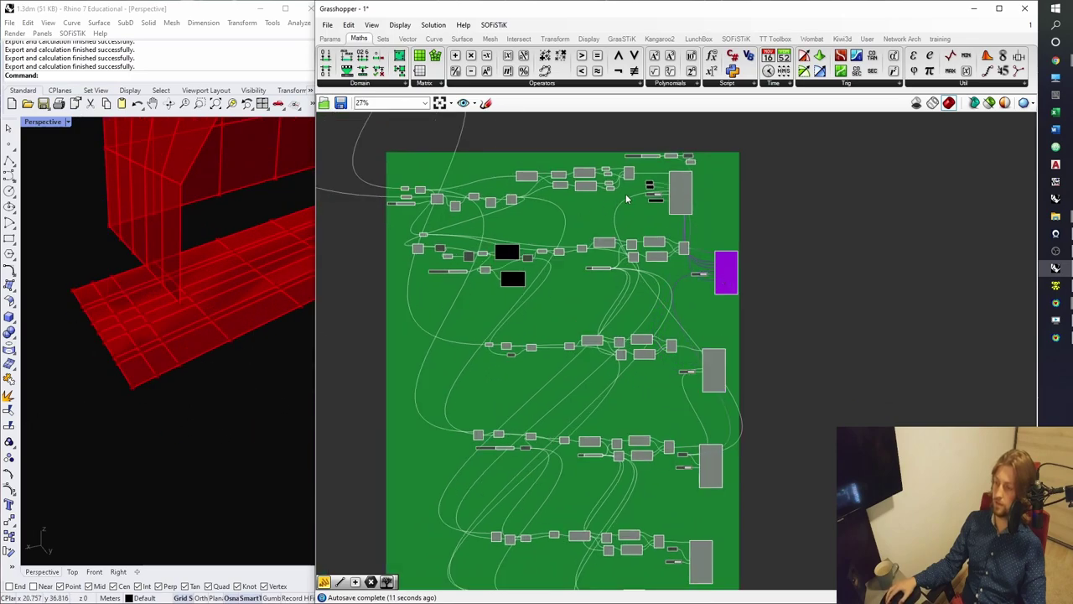
Set the first foot area's Flip z toggle to False and check the second area's local axes.
{"action": "left_click_drag", "start_coordinate": [675, 195], "coordinate": [678, 195]}
{"action": "scroll", "coordinate": [635, 194], "scroll_direction": "up", "scroll_amount": 5}
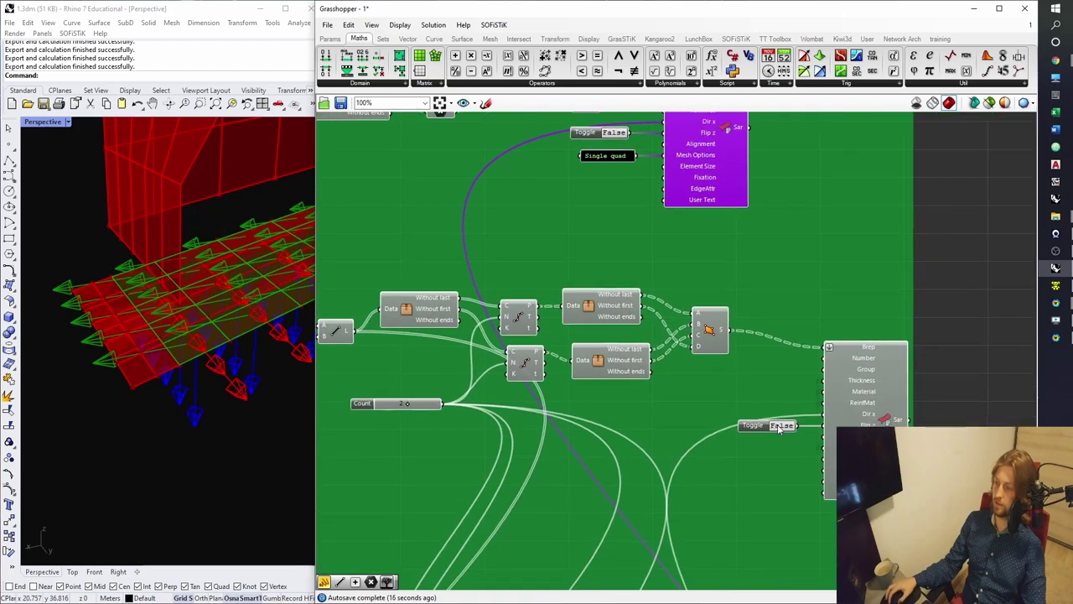
{"action": "scroll", "coordinate": [738, 332], "scroll_direction": "down", "scroll_amount": 4}
{"action": "scroll", "coordinate": [210, 344], "scroll_direction": "down", "scroll_amount": 8}
{"action": "right_click_drag", "start_coordinate": [260, 303], "coordinate": [251, 394], "text": "shift"}
{"action": "left_click", "coordinate": [782, 393]}
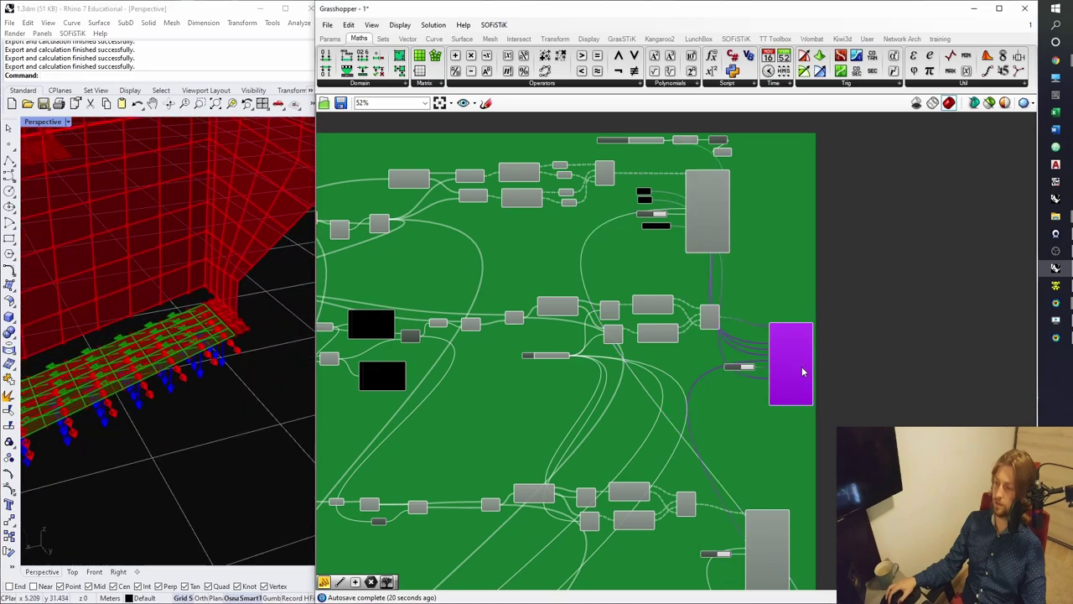
{"action": "right_click_drag", "start_coordinate": [783, 393], "coordinate": [812, 307]}
Set the Flip z toggle of the third foot area to False.
{"action": "scroll", "coordinate": [191, 350], "scroll_direction": "down", "scroll_amount": 4}
{"action": "right_click_drag", "start_coordinate": [120, 391], "coordinate": [218, 321], "text": "shift"}
{"action": "right_click_drag", "start_coordinate": [68, 375], "coordinate": [168, 353], "text": "shift"}
{"action": "left_click", "coordinate": [800, 467]}
{"action": "scroll", "coordinate": [805, 461], "scroll_direction": "up", "scroll_amount": 5}
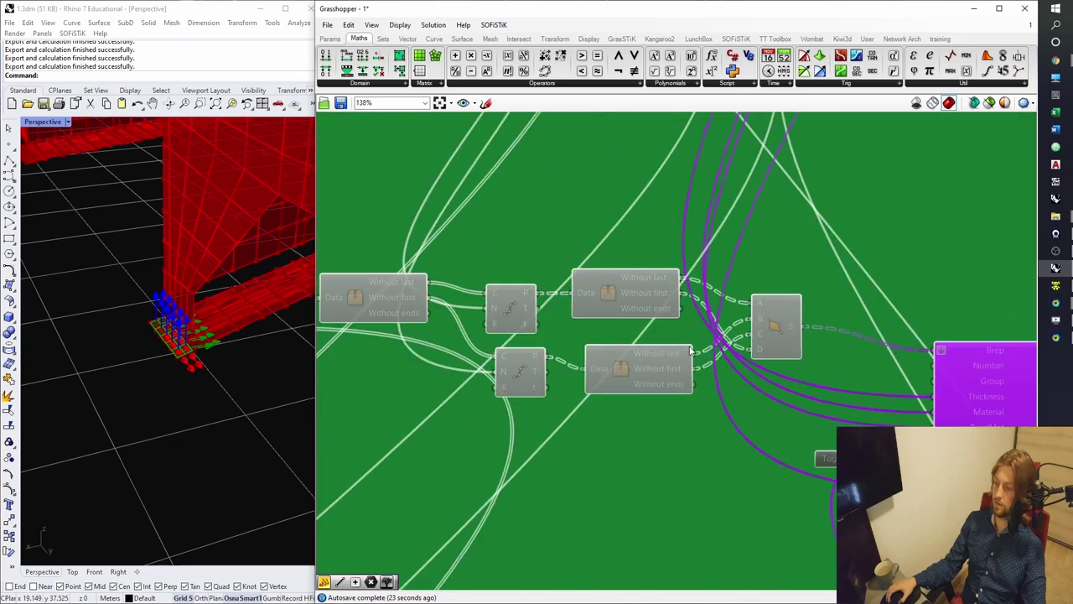
{"action": "right_click_drag", "start_coordinate": [826, 385], "coordinate": [784, 354]}
{"action": "scroll", "coordinate": [780, 327], "scroll_direction": "down", "scroll_amount": 6}
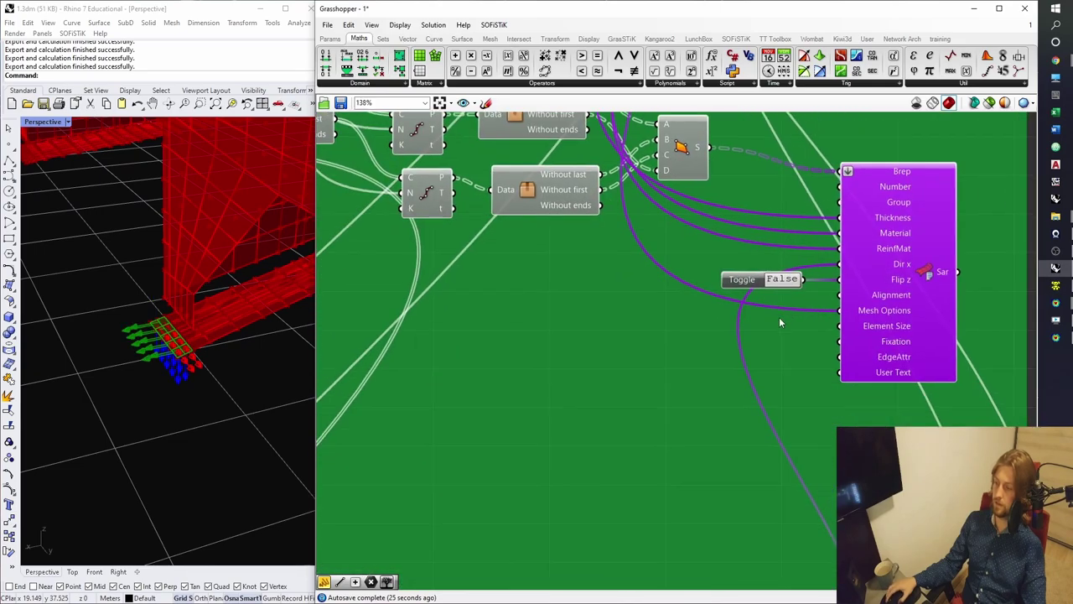
Check the local axes of the fourth foot area at the end of the wing wall.
{"action": "left_click", "coordinate": [785, 366]}
{"action": "right_click_drag", "start_coordinate": [252, 332], "coordinate": [171, 333]}
{"action": "scroll", "coordinate": [120, 328], "scroll_direction": "up", "scroll_amount": 3}
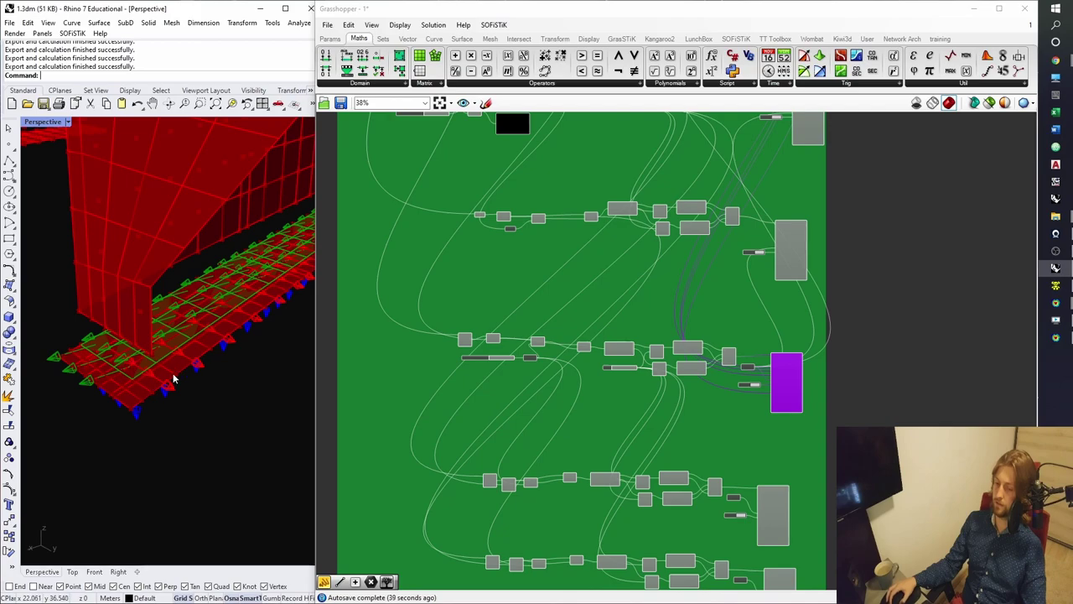
{"action": "scroll", "coordinate": [631, 336], "scroll_direction": "up", "scroll_amount": 5}
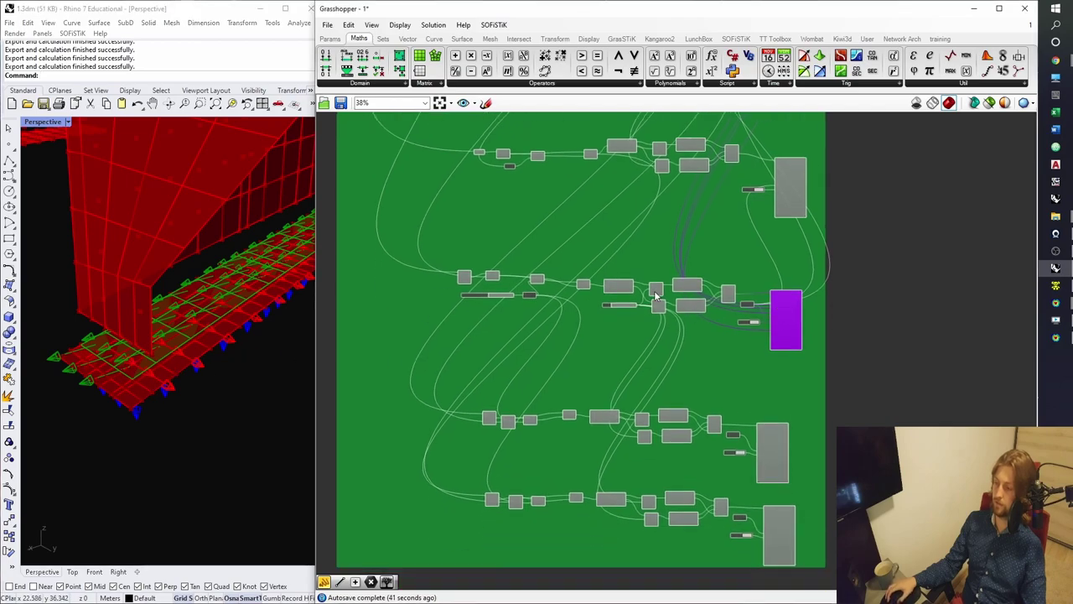
Insert a Negative component after the interior offset's Unit Y vector in the copied group, rerouting its outgoing wires and removing the temporary relay.
{"action": "scroll", "coordinate": [630, 335], "scroll_direction": "down", "scroll_amount": 5}
{"action": "scroll", "coordinate": [557, 333], "scroll_direction": "up", "scroll_amount": 8}
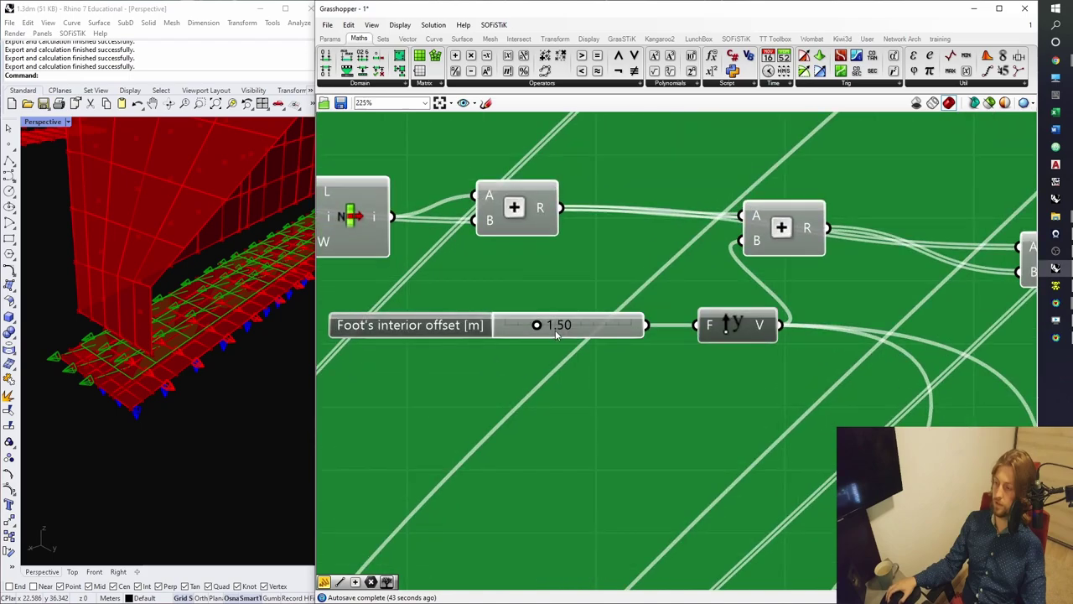
{"action": "left_click", "coordinate": [728, 329]}
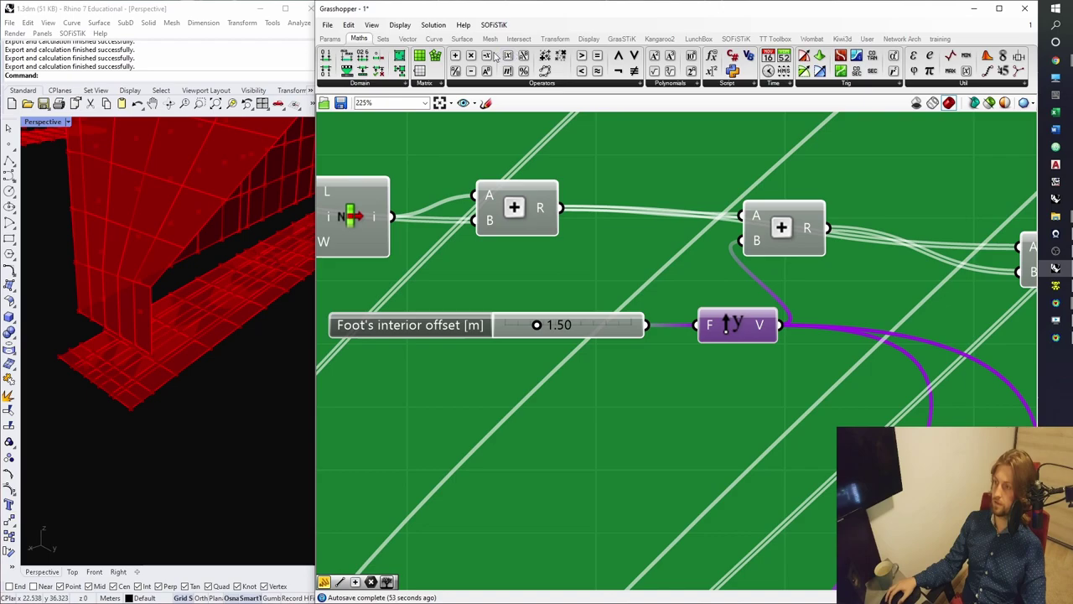
{"action": "double_click", "coordinate": [782, 327]}
{"action": "left_click_drag", "start_coordinate": [782, 327], "coordinate": [857, 329]}
{"action": "left_click", "coordinate": [829, 329]}
{"action": "key", "text": "Delete"}
Check the local axes of the copied group's interior-offset foot area and set its Flip z toggle to False.
{"action": "scroll", "coordinate": [177, 339], "scroll_direction": "down", "scroll_amount": 2}
{"action": "right_click_drag", "start_coordinate": [176, 339], "coordinate": [178, 387]}
{"action": "scroll", "coordinate": [156, 372], "scroll_direction": "down", "scroll_amount": 4}
{"action": "scroll", "coordinate": [696, 369], "scroll_direction": "down", "scroll_amount": 6}
{"action": "right_click_drag", "start_coordinate": [916, 398], "coordinate": [649, 340]}
{"action": "scroll", "coordinate": [835, 343], "scroll_direction": "up", "scroll_amount": 3}
{"action": "right_click_drag", "start_coordinate": [835, 344], "coordinate": [773, 325]}
{"action": "right_click_drag", "start_coordinate": [95, 388], "coordinate": [125, 381]}
{"action": "scroll", "coordinate": [126, 382], "scroll_direction": "up", "scroll_amount": 3}
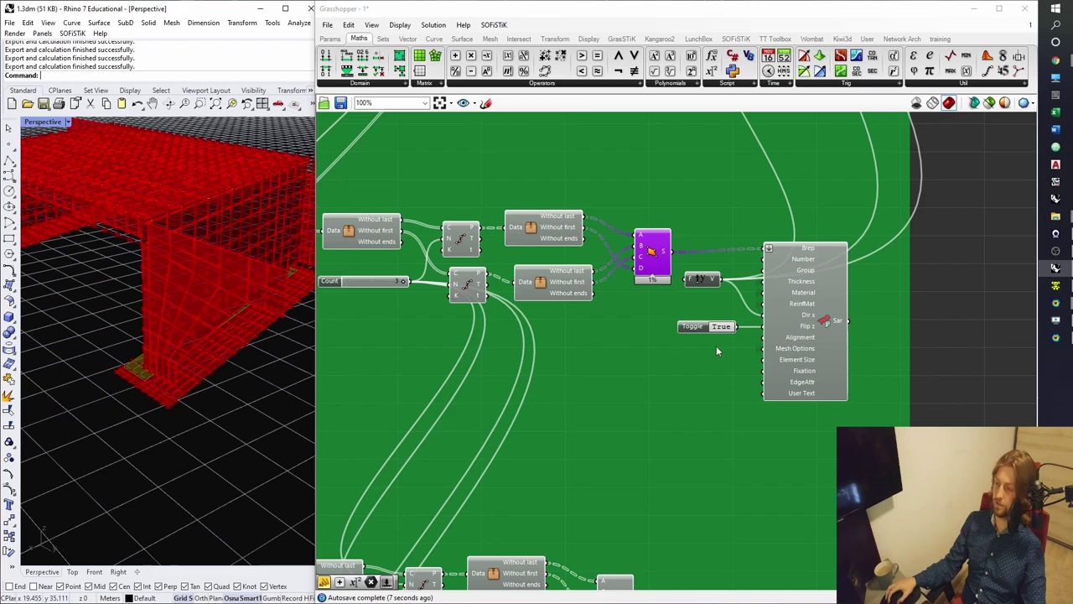
{"action": "left_click", "coordinate": [799, 344]}
{"action": "scroll", "coordinate": [125, 356], "scroll_direction": "up", "scroll_amount": 6}
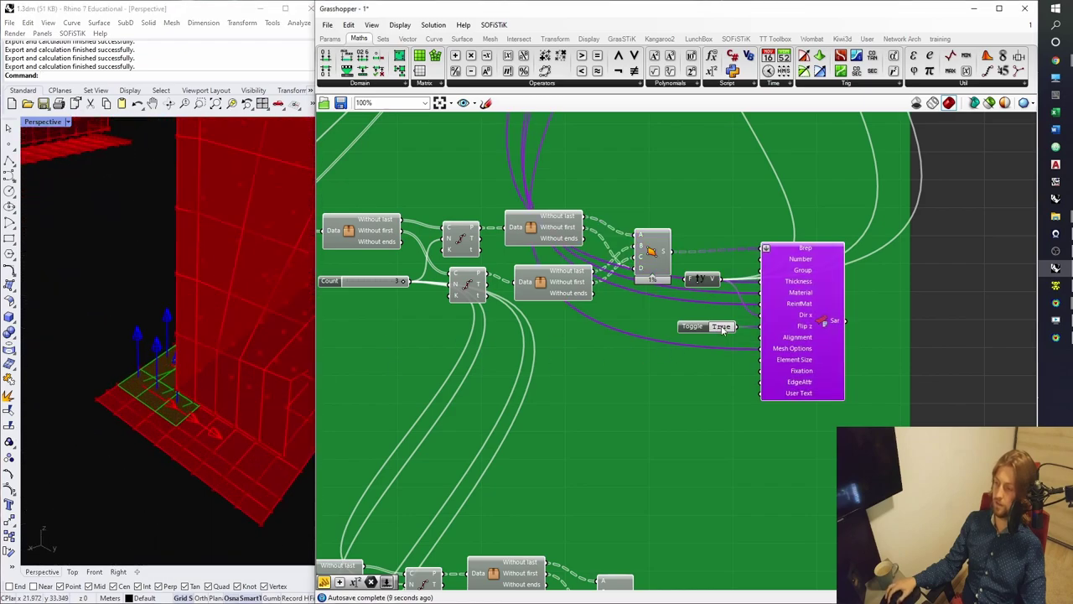
{"action": "left_click", "coordinate": [722, 328]}
Set the Flip z toggle of the copied group's second-to-last foot area to True after checking its local axes.
{"action": "scroll", "coordinate": [662, 361], "scroll_direction": "down", "scroll_amount": 4}
{"action": "scroll", "coordinate": [516, 390], "scroll_direction": "up", "scroll_amount": 4}
{"action": "right_click_drag", "start_coordinate": [293, 377], "coordinate": [273, 413]}
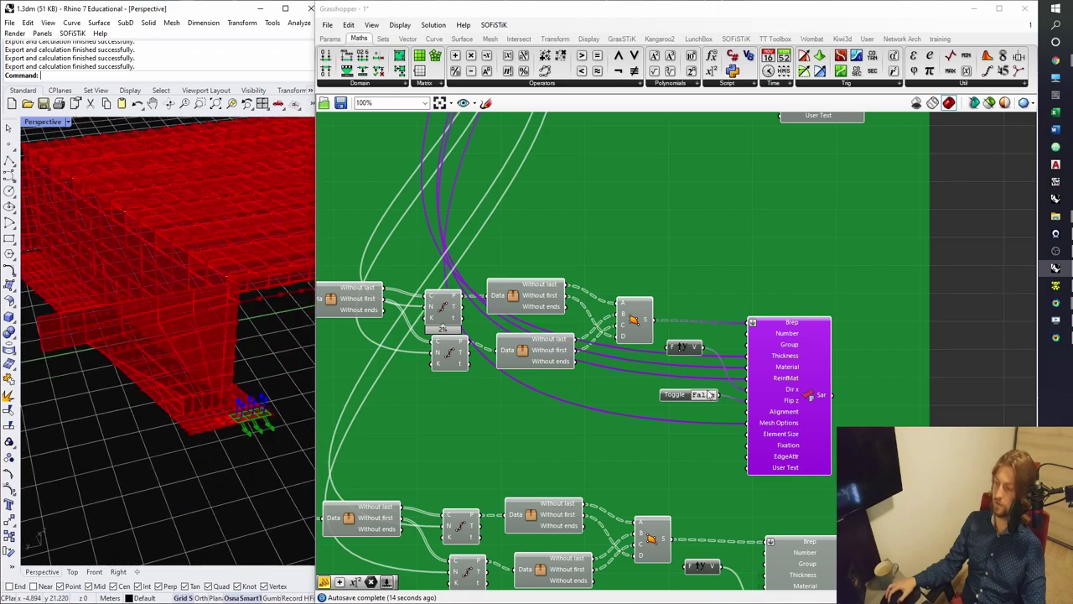
{"action": "right_click_drag", "start_coordinate": [252, 369], "coordinate": [143, 411]}
{"action": "scroll", "coordinate": [153, 411], "scroll_direction": "up", "scroll_amount": 10}
{"action": "scroll", "coordinate": [681, 414], "scroll_direction": "down", "scroll_amount": 4}
{"action": "right_click_drag", "start_coordinate": [747, 473], "coordinate": [744, 383]}
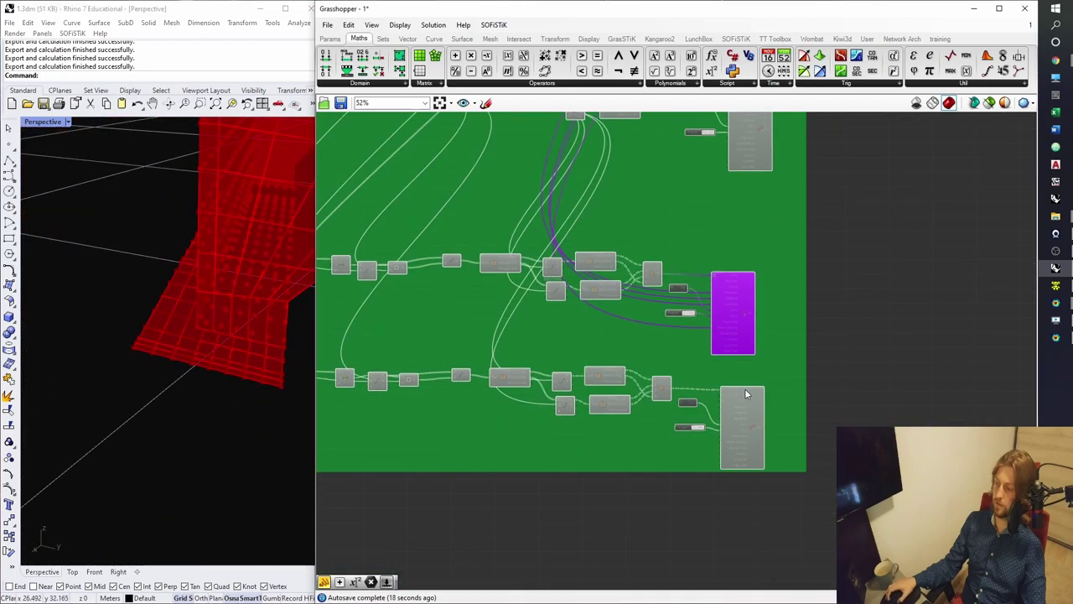
Set the Flip z toggle of the copied group's last foot area to False and save the definition.
{"action": "scroll", "coordinate": [745, 392], "scroll_direction": "up", "scroll_amount": 2}
{"action": "left_click", "coordinate": [751, 426]}
{"action": "left_click", "coordinate": [678, 441]}
{"action": "left_click", "coordinate": [875, 409]}
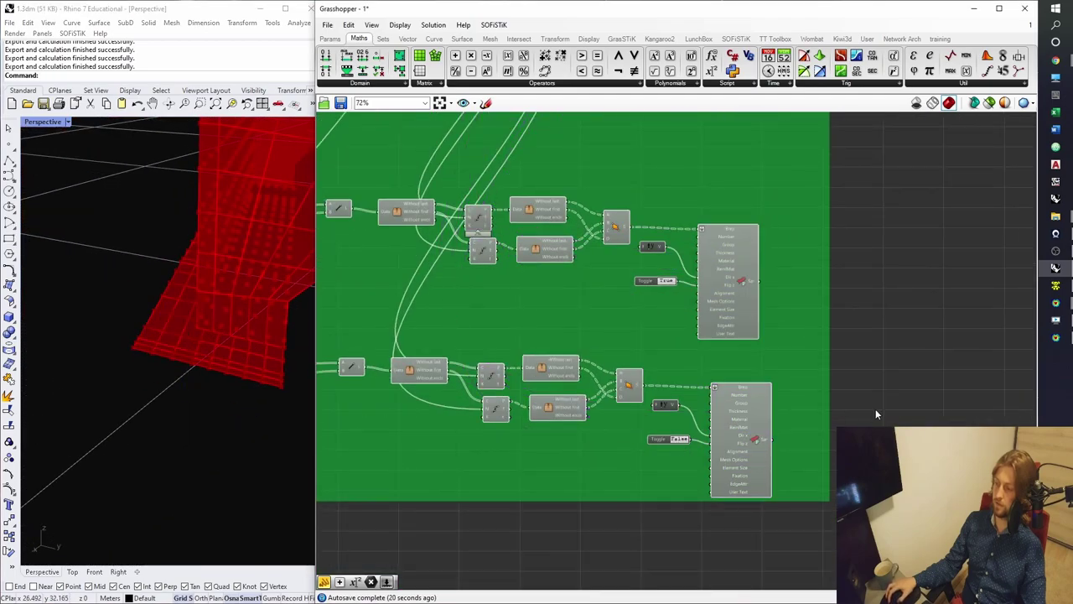
{"action": "scroll", "coordinate": [729, 328], "scroll_direction": "down", "scroll_amount": 6}
{"action": "key", "text": "ctrl+s"}
Move the copied group's Foot's thickness slider farther away from the x/2 expression it feeds.
{"action": "right_click_drag", "start_coordinate": [701, 120], "coordinate": [656, 367]}
{"action": "right_click_drag", "start_coordinate": [581, 308], "coordinate": [648, 299]}
{"action": "scroll", "coordinate": [543, 280], "scroll_direction": "up", "scroll_amount": 9}
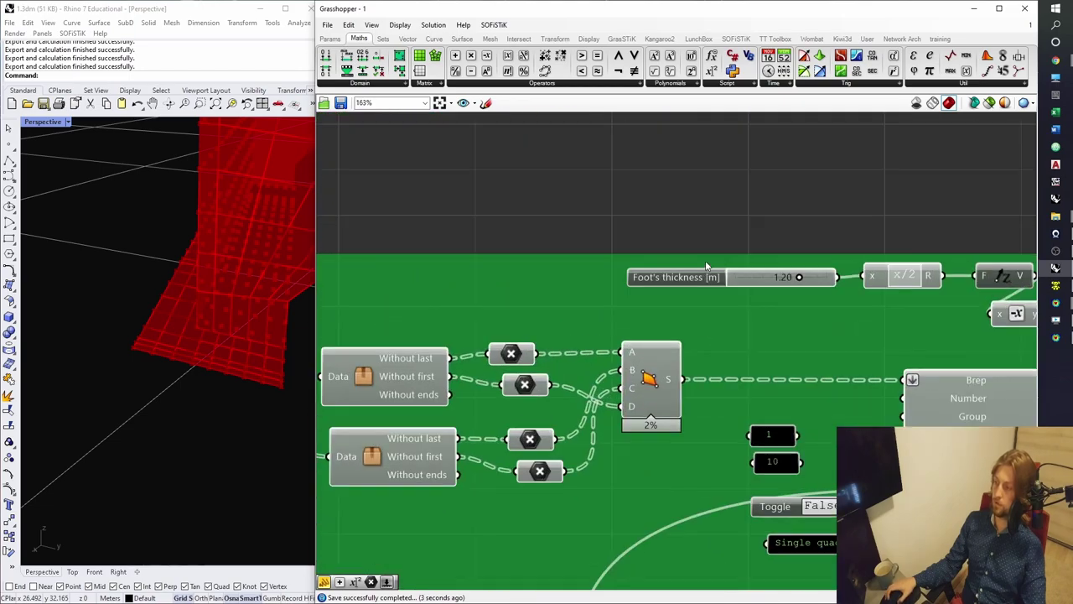
{"action": "left_click_drag", "start_coordinate": [556, 273], "coordinate": [501, 263]}
{"action": "scroll", "coordinate": [501, 263], "scroll_direction": "down", "scroll_amount": 10}
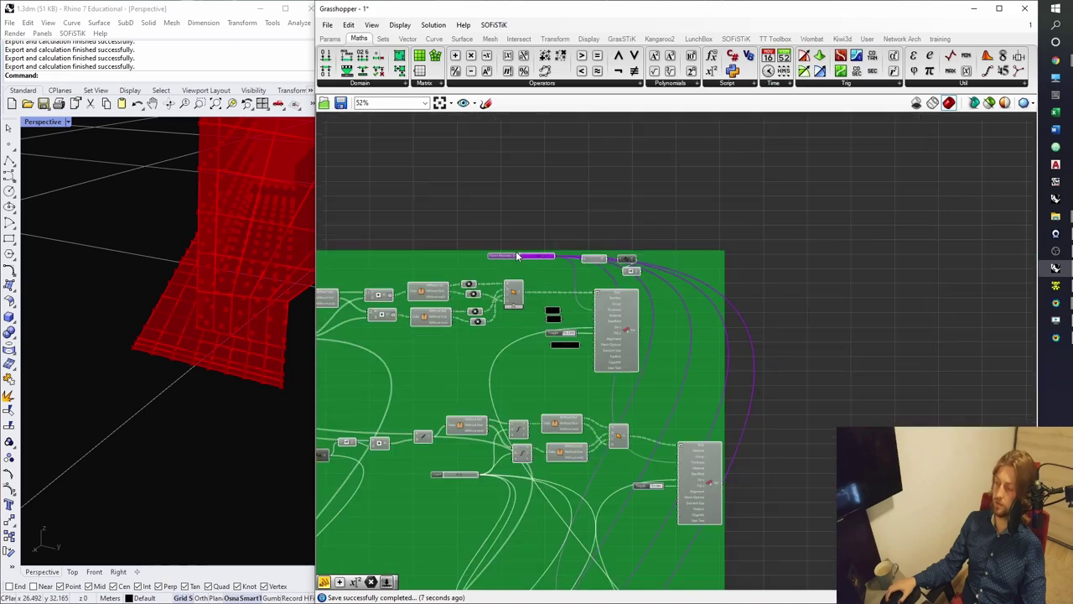
Transfer the copied group's thickness wires to the original group's Foot's thickness slider through a relay, and delete the relay.
{"action": "scroll", "coordinate": [696, 231], "scroll_direction": "down", "scroll_amount": 3}
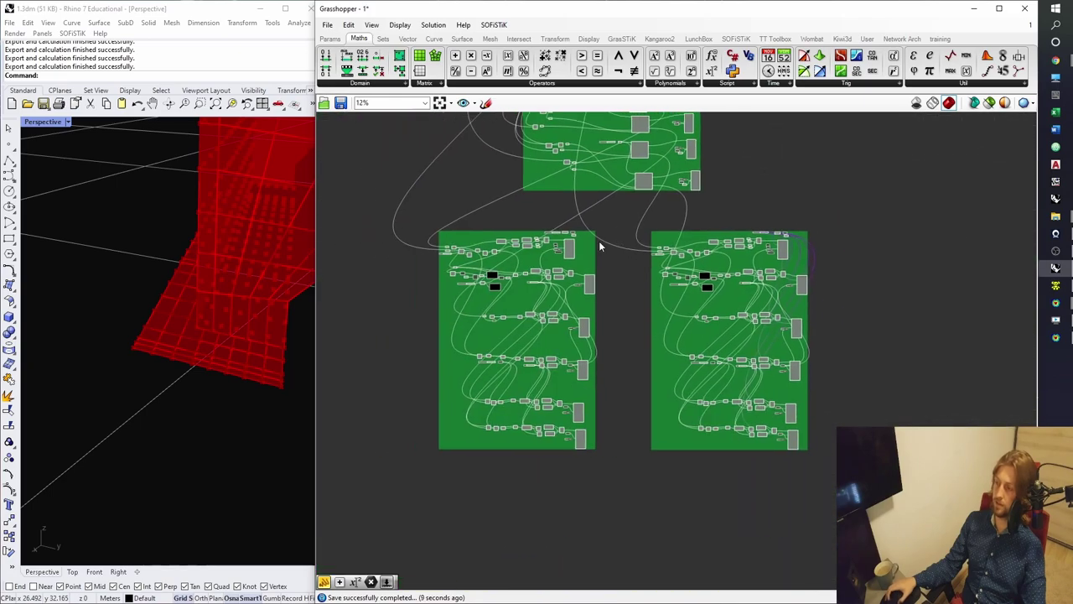
{"action": "scroll", "coordinate": [576, 229], "scroll_direction": "up", "scroll_amount": 2}
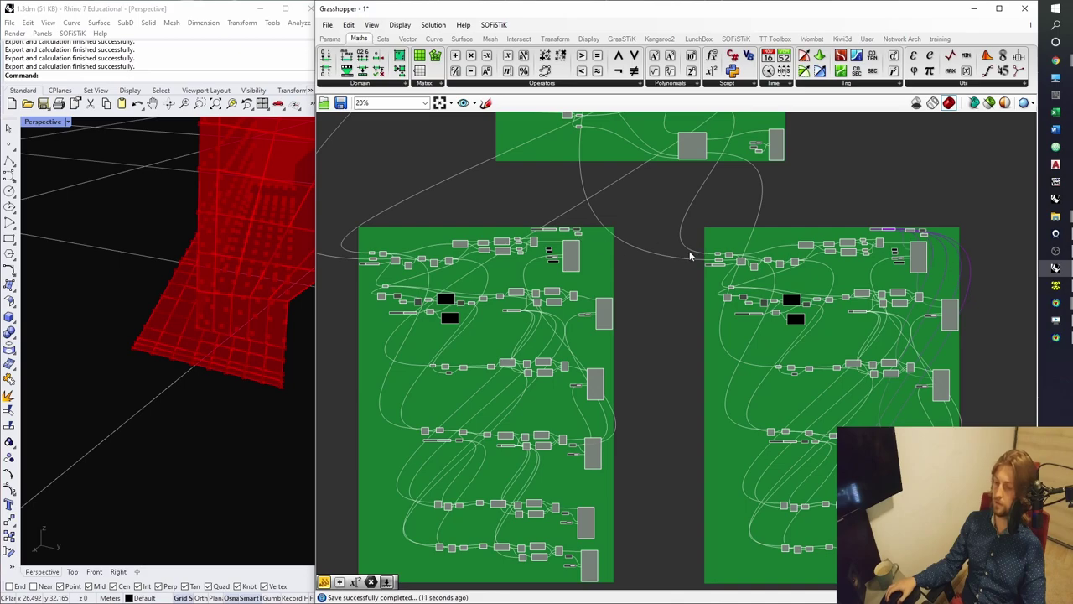
{"action": "scroll", "coordinate": [270, 284], "scroll_direction": "down", "scroll_amount": 8}
{"action": "right_click_drag", "start_coordinate": [131, 282], "coordinate": [155, 280]}
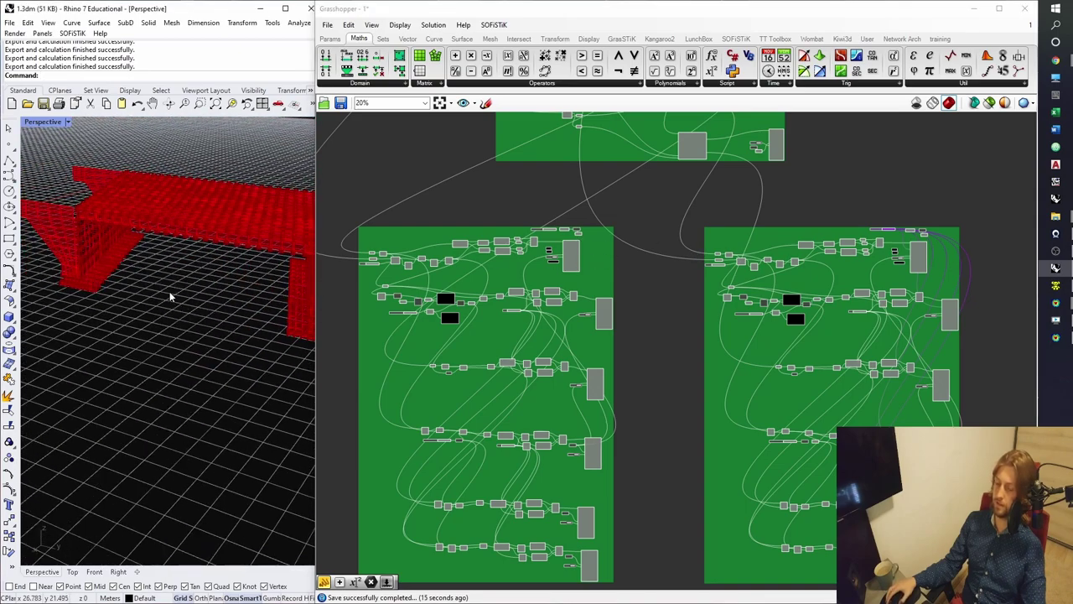
{"action": "scroll", "coordinate": [825, 268], "scroll_direction": "up", "scroll_amount": 11}
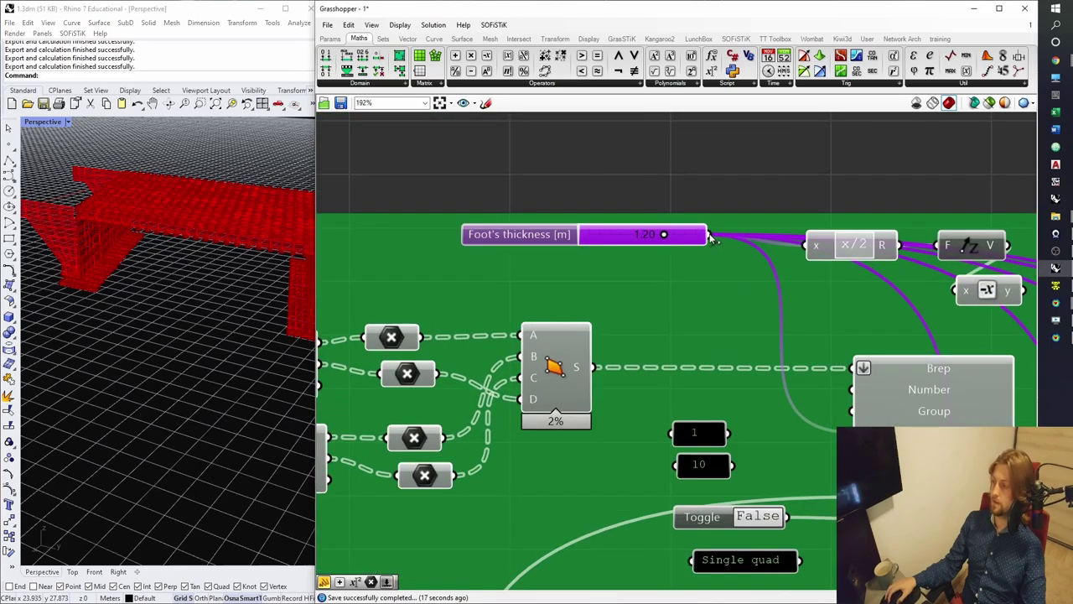
{"action": "left_click_drag", "start_coordinate": [758, 235], "coordinate": [368, 144]}
{"action": "scroll", "coordinate": [699, 165], "scroll_direction": "down", "scroll_amount": 9}
{"action": "right_click_drag", "start_coordinate": [368, 145], "coordinate": [967, 151]}
{"action": "scroll", "coordinate": [862, 173], "scroll_direction": "up", "scroll_amount": 7}
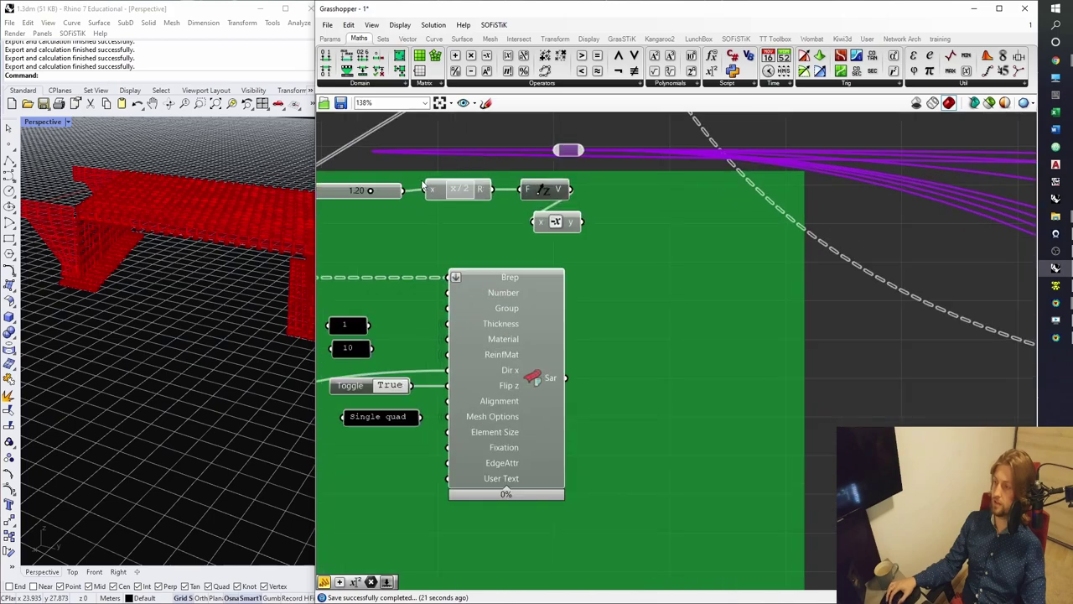
{"action": "key", "text": "Delete"}
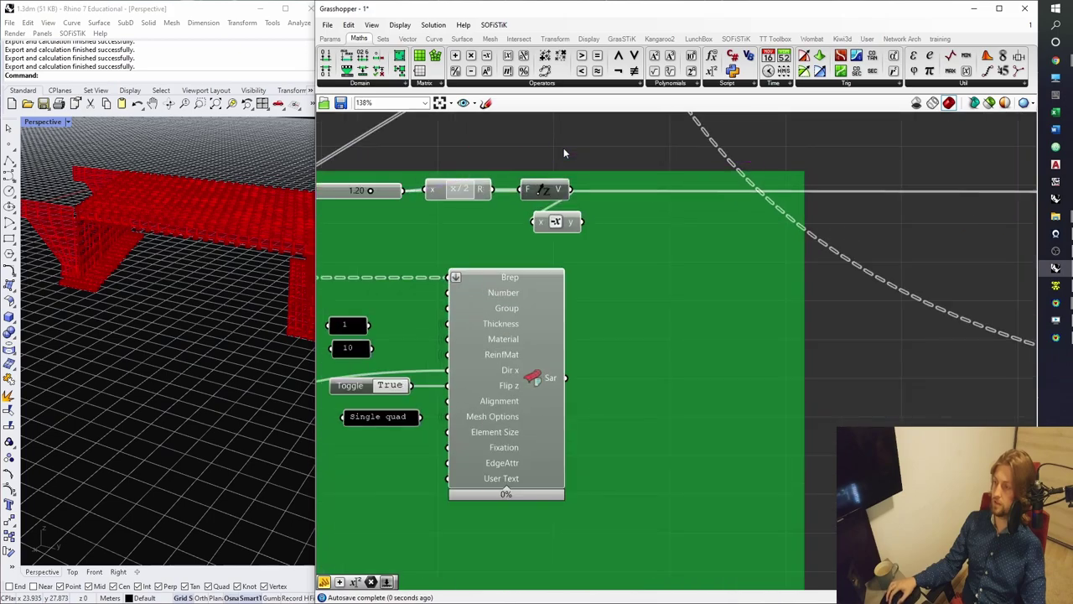
Delete the redundant Foot's thickness slider from the copied group.
{"action": "scroll", "coordinate": [565, 148], "scroll_direction": "down", "scroll_amount": 7}
{"action": "right_click_drag", "start_coordinate": [824, 207], "coordinate": [635, 210]}
{"action": "scroll", "coordinate": [645, 211], "scroll_direction": "up", "scroll_amount": 5}
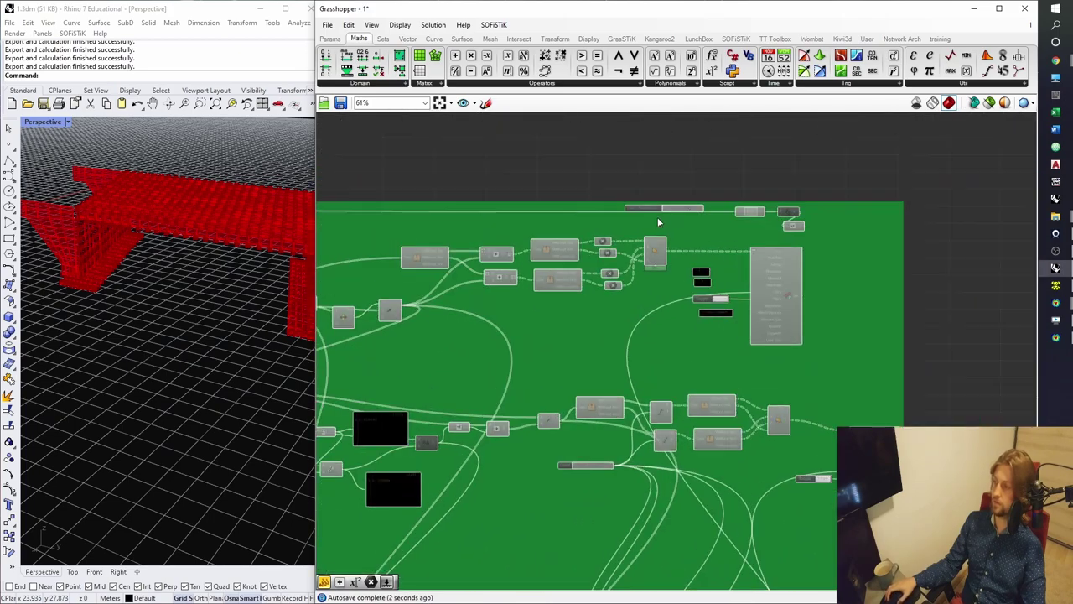
Feed the copied group's division component from the original Foot's exterior offset slider, and delete the temporary relay and duplicate slider.
{"action": "scroll", "coordinate": [634, 231], "scroll_direction": "down", "scroll_amount": 5}
{"action": "right_click_drag", "start_coordinate": [457, 272], "coordinate": [683, 259]}
{"action": "scroll", "coordinate": [560, 267], "scroll_direction": "up", "scroll_amount": 6}
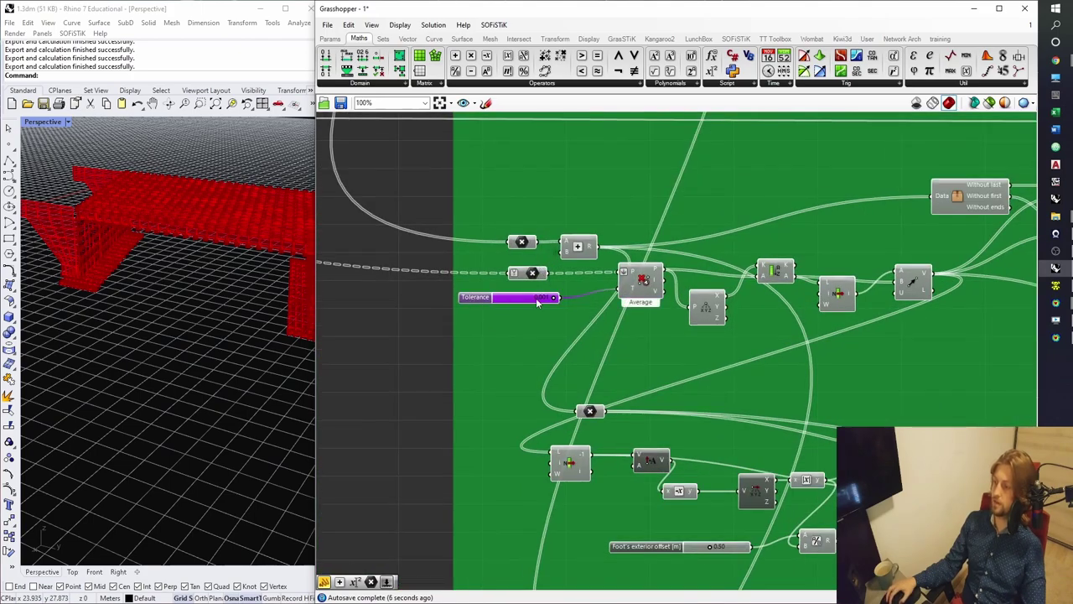
{"action": "right_click_drag", "start_coordinate": [655, 346], "coordinate": [580, 204]}
{"action": "right_click_drag", "start_coordinate": [687, 356], "coordinate": [641, 261]}
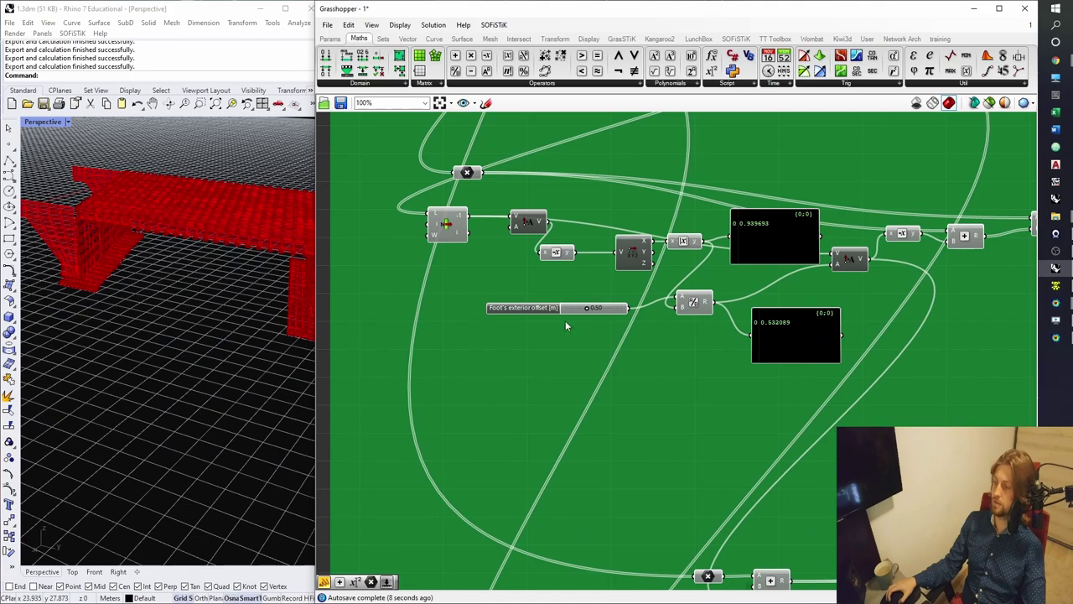
{"action": "scroll", "coordinate": [613, 325], "scroll_direction": "up", "scroll_amount": 2}
{"action": "scroll", "coordinate": [577, 323], "scroll_direction": "down", "scroll_amount": 8}
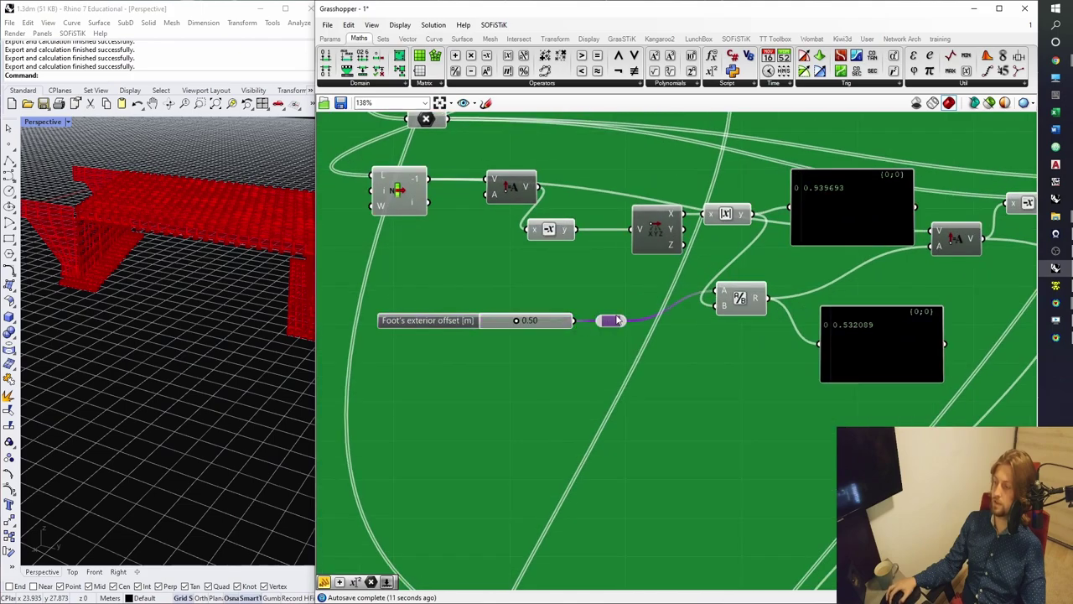
{"action": "scroll", "coordinate": [564, 285], "scroll_direction": "up", "scroll_amount": 8}
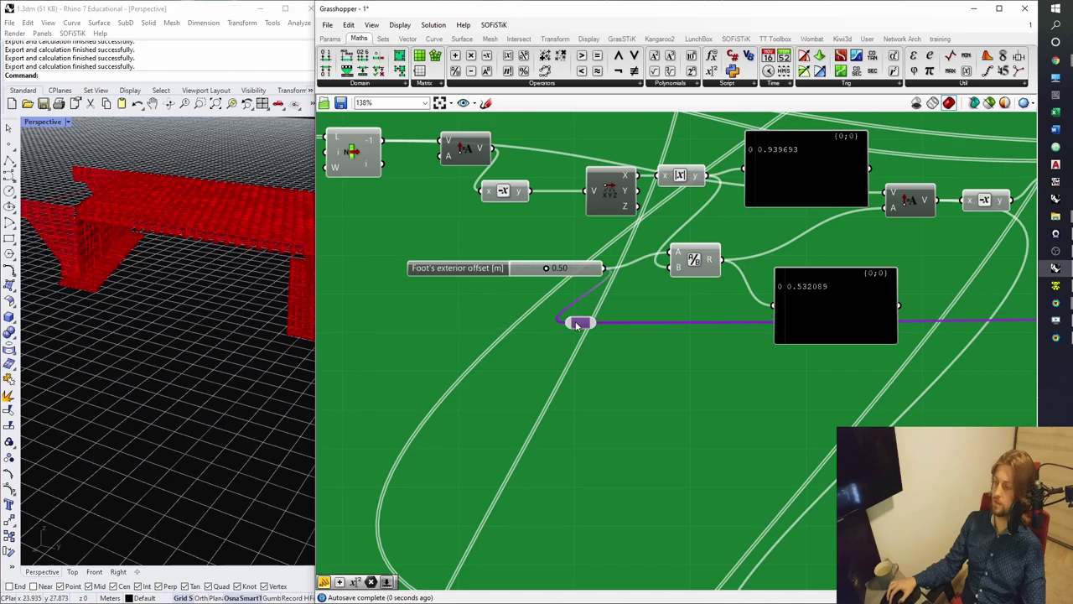
{"action": "scroll", "coordinate": [577, 324], "scroll_direction": "down", "scroll_amount": 5}
{"action": "scroll", "coordinate": [792, 299], "scroll_direction": "up", "scroll_amount": 4}
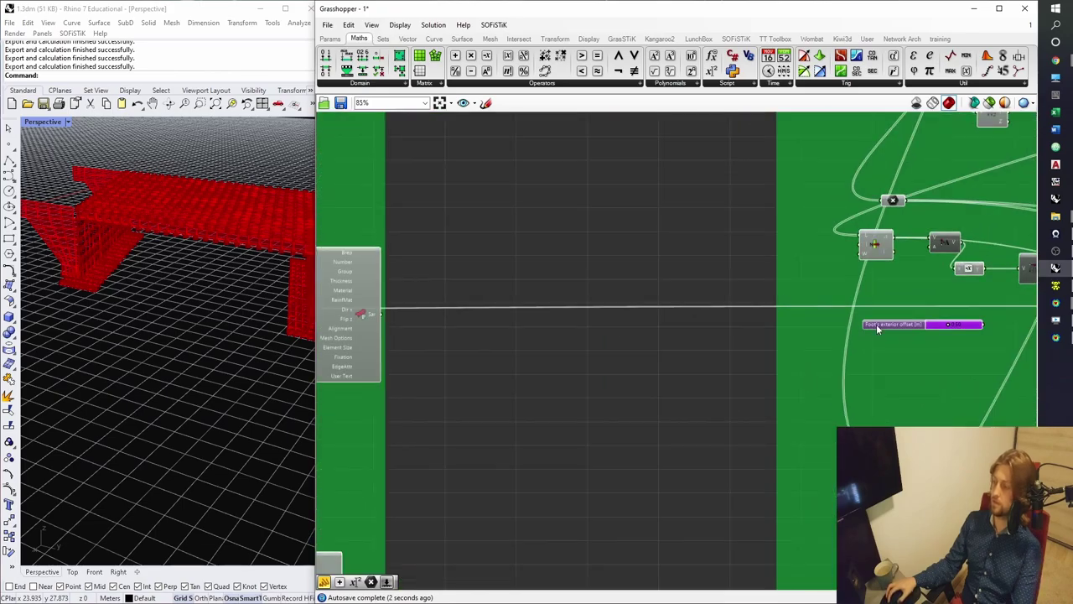
{"action": "scroll", "coordinate": [876, 324], "scroll_direction": "down", "scroll_amount": 4}
Drive the copied curve divisions of the exterior-offset foot areas from the original group's Count slider, and delete the relay and duplicate slider.
{"action": "scroll", "coordinate": [845, 216], "scroll_direction": "up", "scroll_amount": 3}
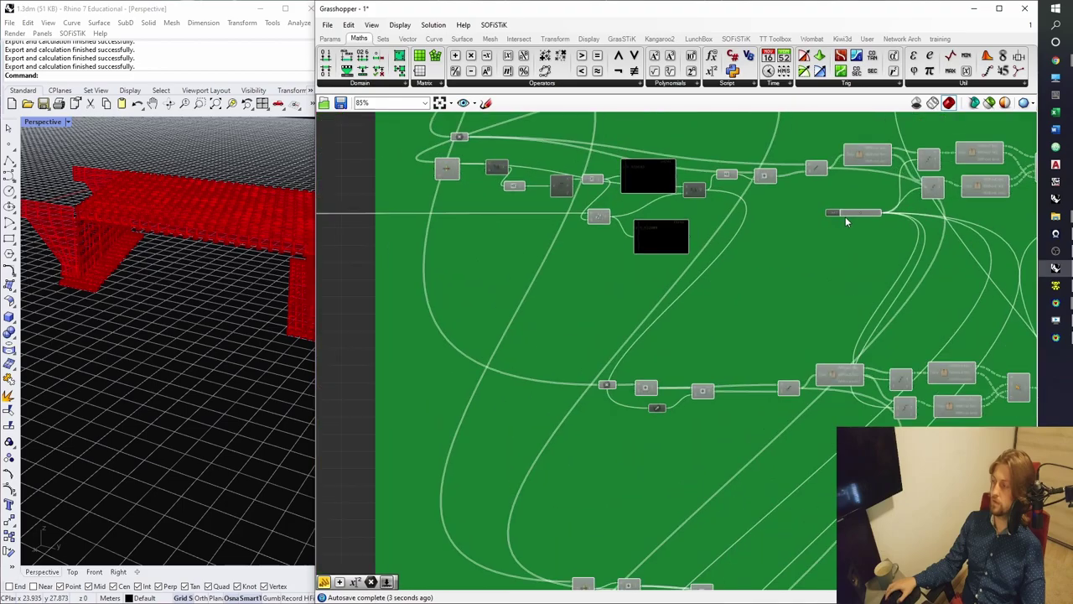
{"action": "scroll", "coordinate": [845, 217], "scroll_direction": "up", "scroll_amount": 5}
{"action": "left_click", "coordinate": [627, 243]}
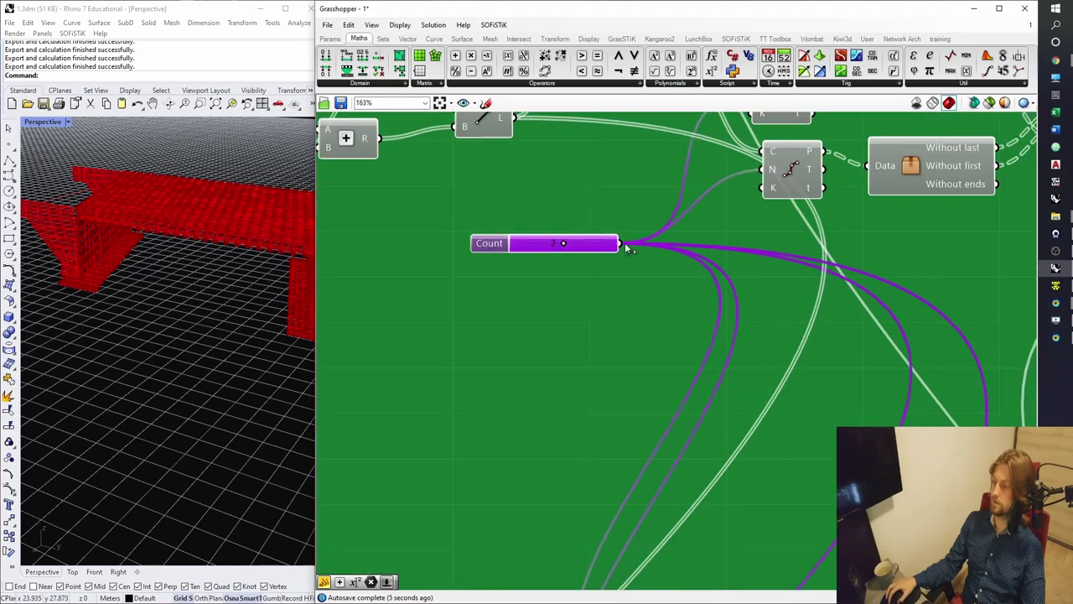
{"action": "double_click", "coordinate": [627, 244]}
{"action": "left_click_drag", "start_coordinate": [659, 243], "coordinate": [656, 190]}
{"action": "scroll", "coordinate": [655, 189], "scroll_direction": "down", "scroll_amount": 12}
{"action": "right_click_drag", "start_coordinate": [656, 190], "coordinate": [166, 234]}
{"action": "scroll", "coordinate": [419, 233], "scroll_direction": "up", "scroll_amount": 9}
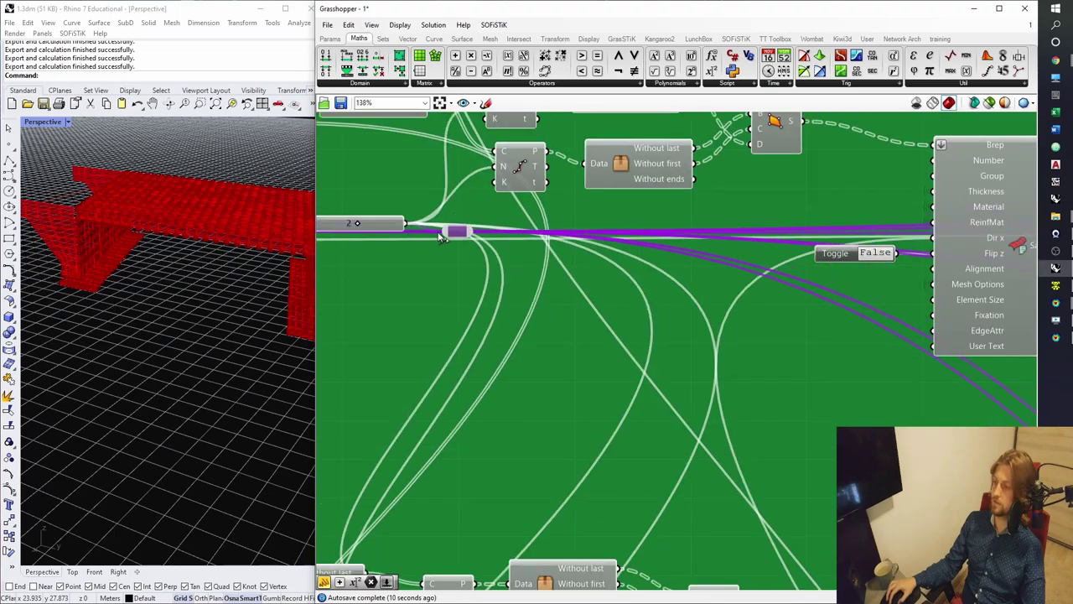
{"action": "left_click", "coordinate": [453, 237]}
{"action": "scroll", "coordinate": [452, 234], "scroll_direction": "down", "scroll_amount": 7}
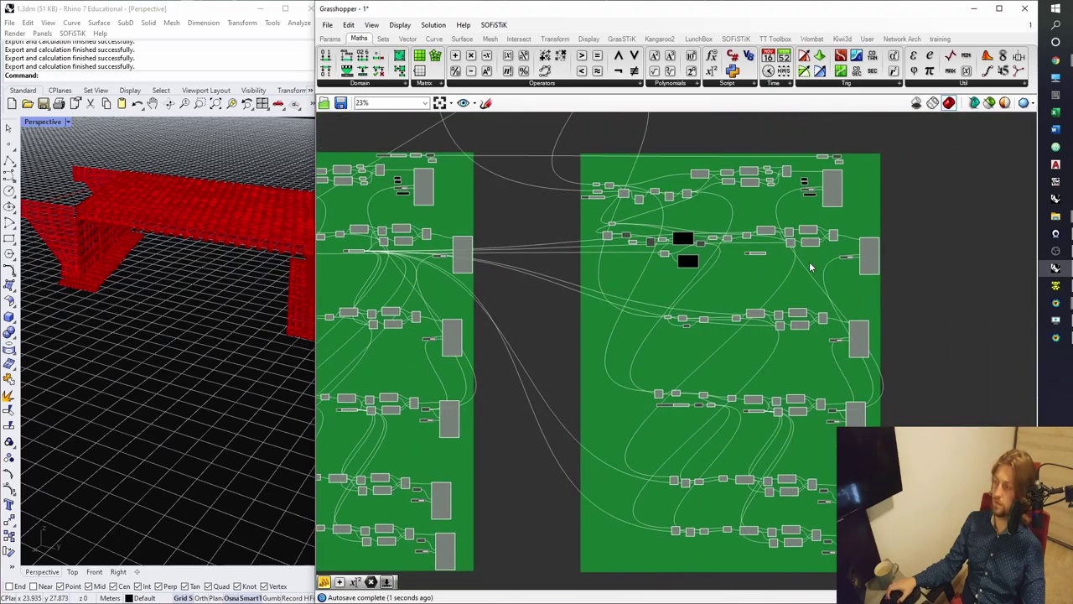
{"action": "scroll", "coordinate": [692, 252], "scroll_direction": "up", "scroll_amount": 4}
{"action": "key", "text": "Delete"}
Connect the copied group's Unit Y vector to the original Foot's interior offset slider, and delete the temporary relay and duplicate slider.
{"action": "right_click_drag", "start_coordinate": [688, 309], "coordinate": [721, 217]}
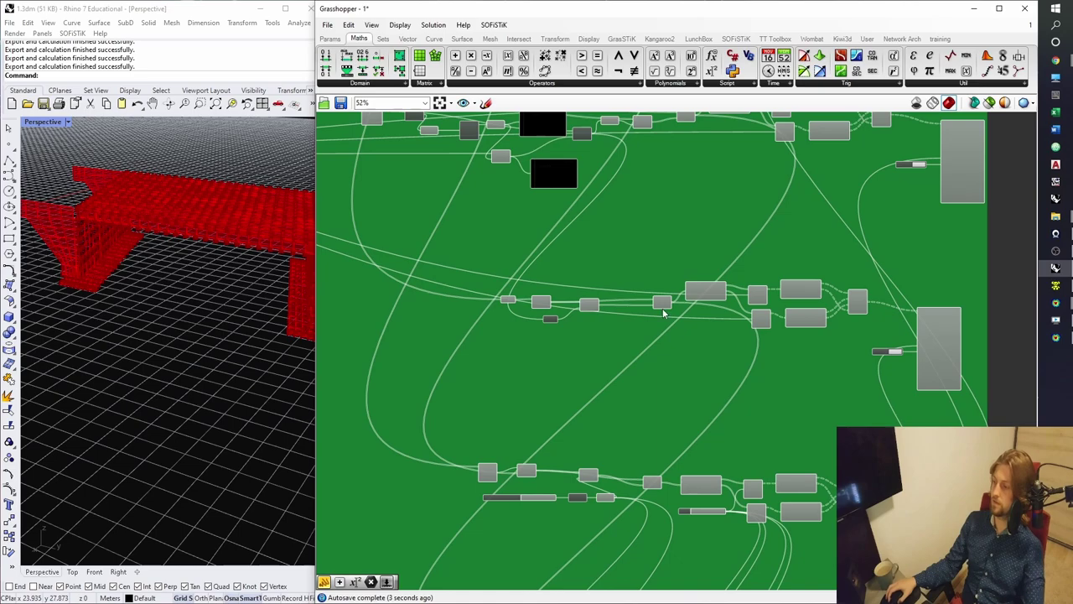
{"action": "scroll", "coordinate": [789, 323], "scroll_direction": "up", "scroll_amount": 5}
{"action": "scroll", "coordinate": [695, 320], "scroll_direction": "down", "scroll_amount": 6}
{"action": "scroll", "coordinate": [524, 325], "scroll_direction": "up", "scroll_amount": 5}
{"action": "scroll", "coordinate": [525, 325], "scroll_direction": "down", "scroll_amount": 3}
{"action": "right_click_drag", "start_coordinate": [558, 316], "coordinate": [625, 179]}
{"action": "scroll", "coordinate": [568, 385], "scroll_direction": "up", "scroll_amount": 6}
{"action": "left_click_drag", "start_coordinate": [508, 391], "coordinate": [445, 399]}
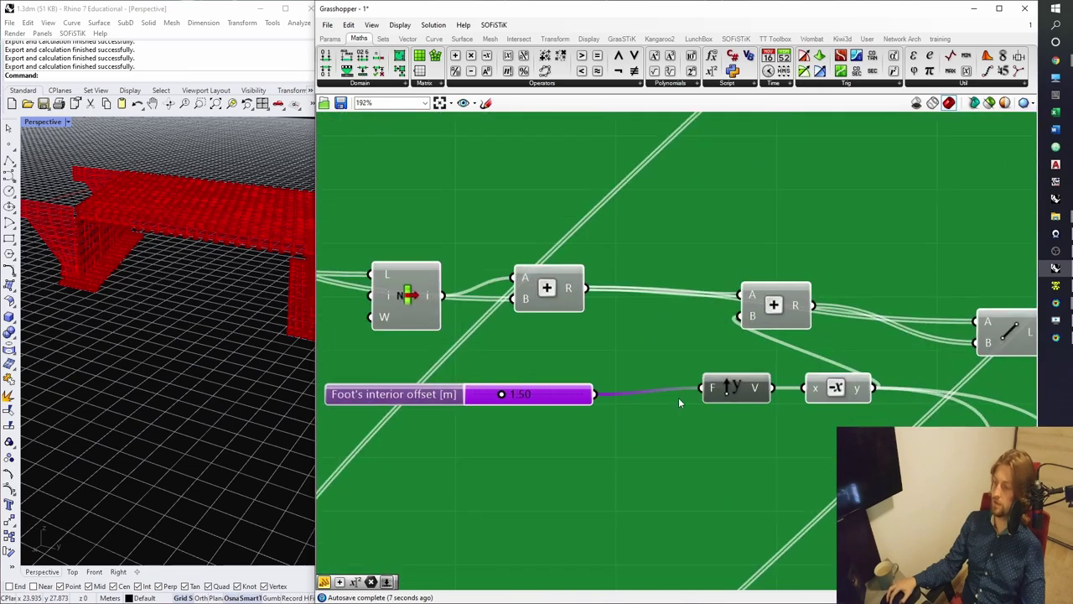
{"action": "scroll", "coordinate": [635, 395], "scroll_direction": "down", "scroll_amount": 13}
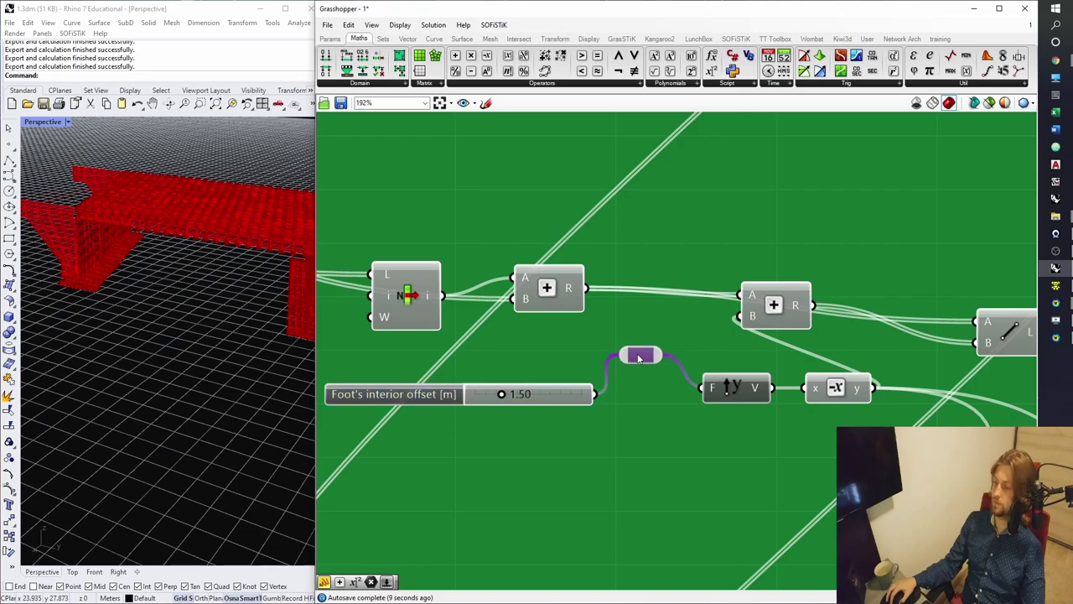
{"action": "scroll", "coordinate": [476, 362], "scroll_direction": "up", "scroll_amount": 2}
{"action": "scroll", "coordinate": [476, 362], "scroll_direction": "up", "scroll_amount": 9}
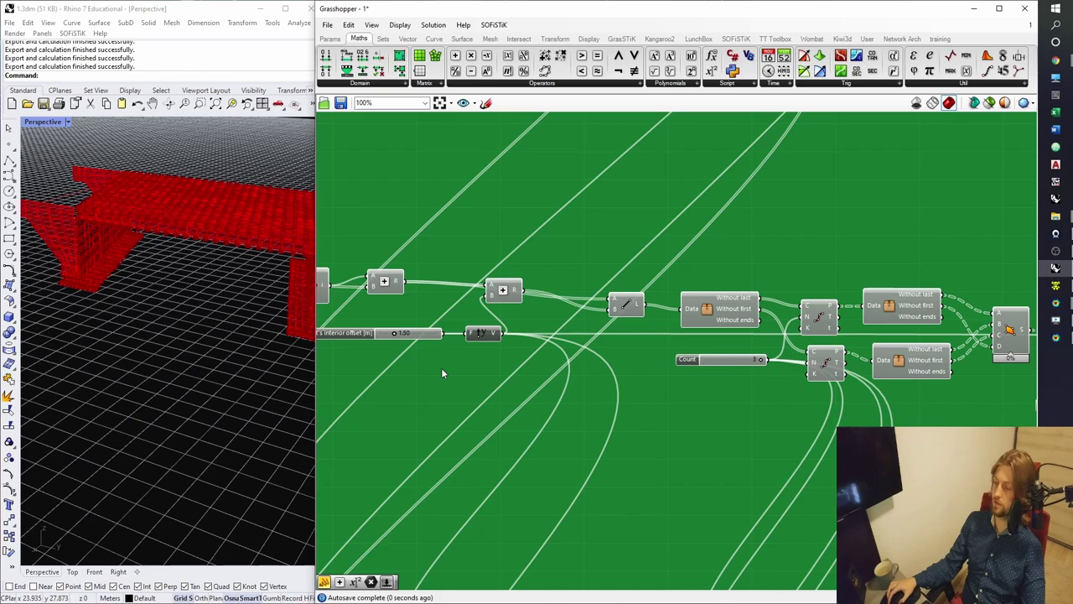
{"action": "scroll", "coordinate": [443, 373], "scroll_direction": "down", "scroll_amount": 8}
{"action": "scroll", "coordinate": [597, 358], "scroll_direction": "up", "scroll_amount": 7}
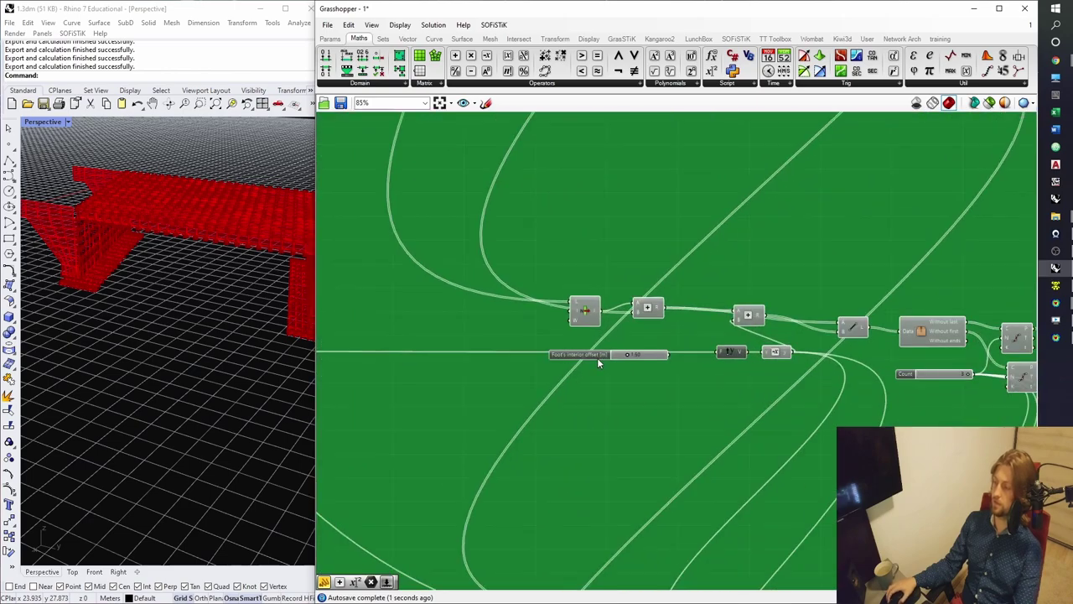
{"action": "scroll", "coordinate": [785, 378], "scroll_direction": "up", "scroll_amount": 5}
Drive the copied curve divisions of the interior-offset foot areas from the original group's Count slider, and delete the relay and duplicate slider.
{"action": "double_click", "coordinate": [766, 354]}
{"action": "left_click_drag", "start_coordinate": [790, 353], "coordinate": [572, 342]}
{"action": "scroll", "coordinate": [759, 300], "scroll_direction": "down", "scroll_amount": 14}
{"action": "scroll", "coordinate": [563, 309], "scroll_direction": "up", "scroll_amount": 12}
{"action": "key", "text": "ctrl+z"}
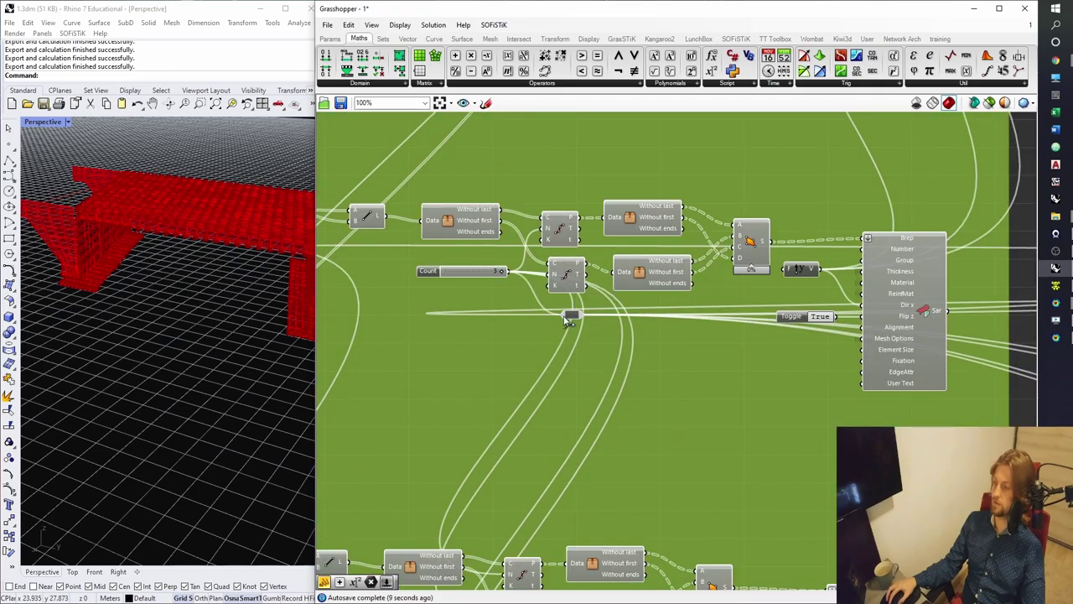
{"action": "scroll", "coordinate": [571, 315], "scroll_direction": "down", "scroll_amount": 6}
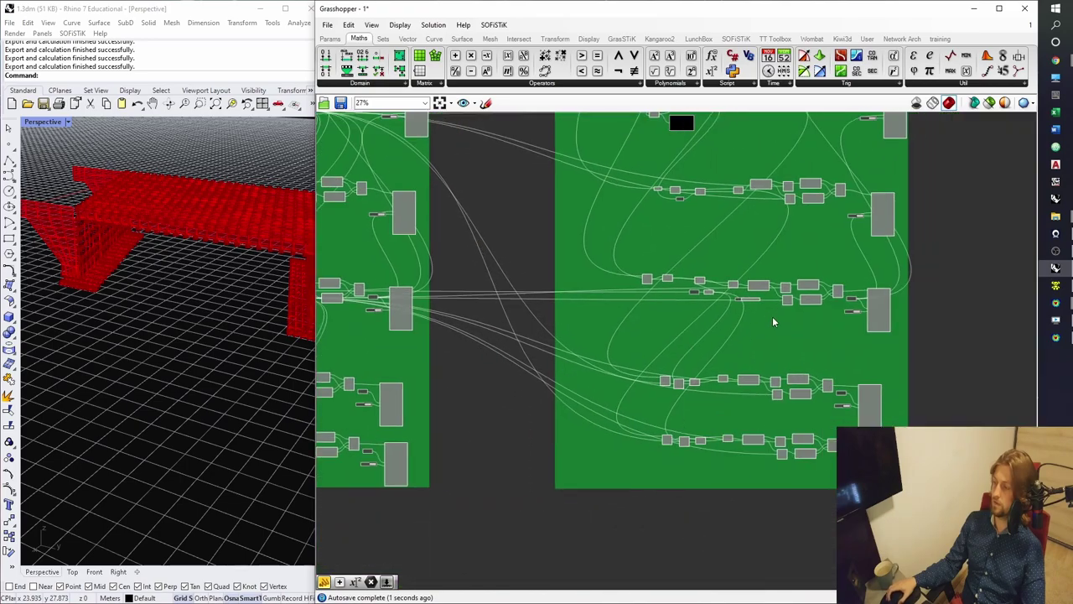
{"action": "scroll", "coordinate": [738, 310], "scroll_direction": "up", "scroll_amount": 4}
{"action": "key", "text": "Delete"}
Look over the copied group's foot area rows for remaining duplicate inputs.
{"action": "right_click_drag", "start_coordinate": [777, 370], "coordinate": [689, 250]}
{"action": "right_click_drag", "start_coordinate": [723, 328], "coordinate": [676, 248]}
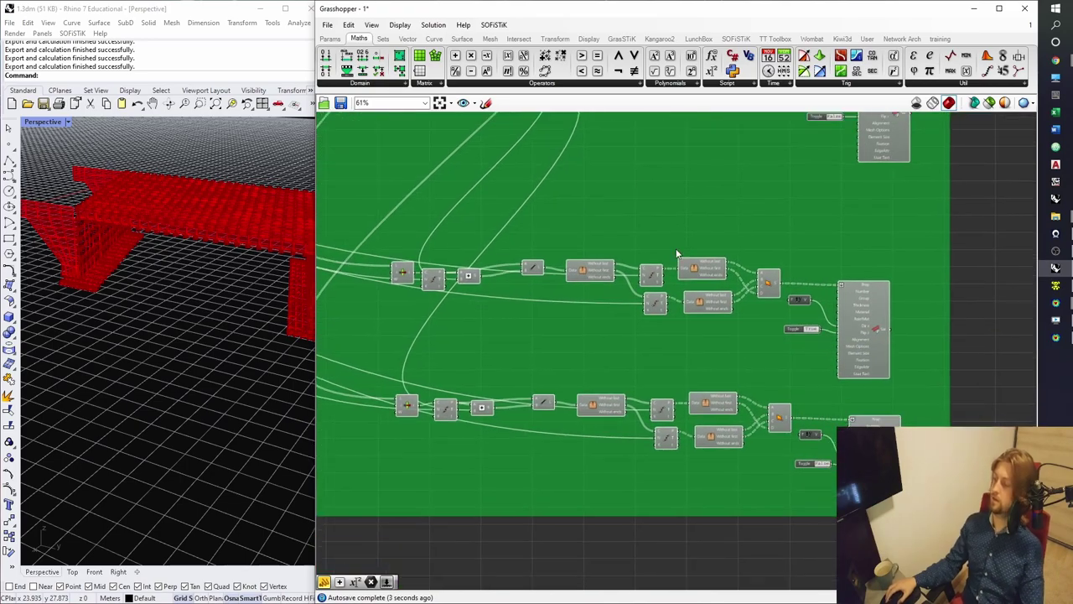
{"action": "scroll", "coordinate": [815, 281], "scroll_direction": "down", "scroll_amount": 4}
{"action": "right_click_drag", "start_coordinate": [807, 281], "coordinate": [696, 369]}
{"action": "scroll", "coordinate": [694, 369], "scroll_direction": "up", "scroll_amount": 6}
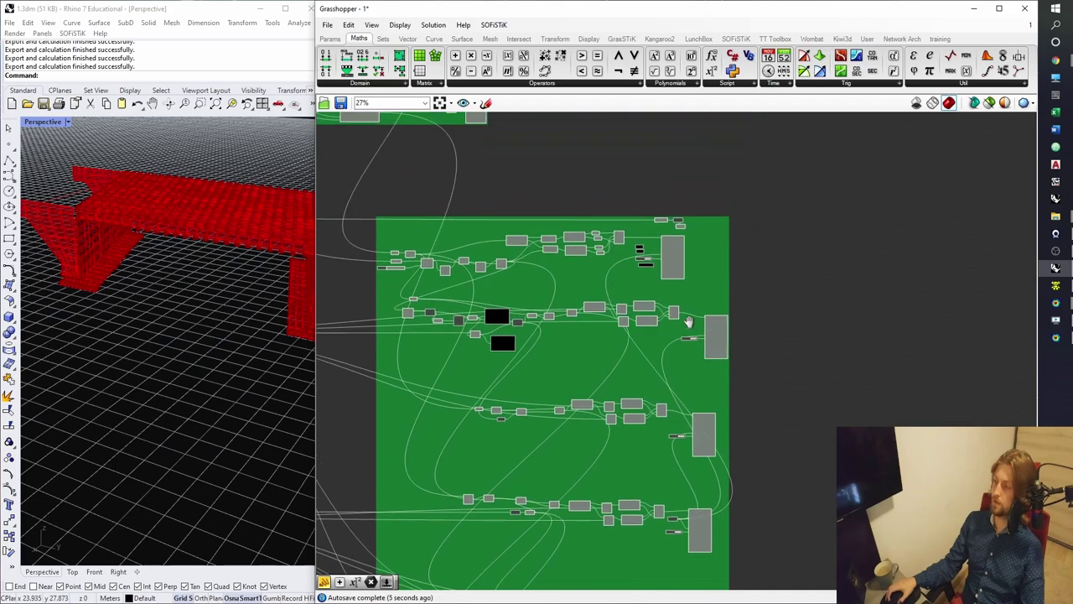
{"action": "scroll", "coordinate": [723, 330], "scroll_direction": "down", "scroll_amount": 2}
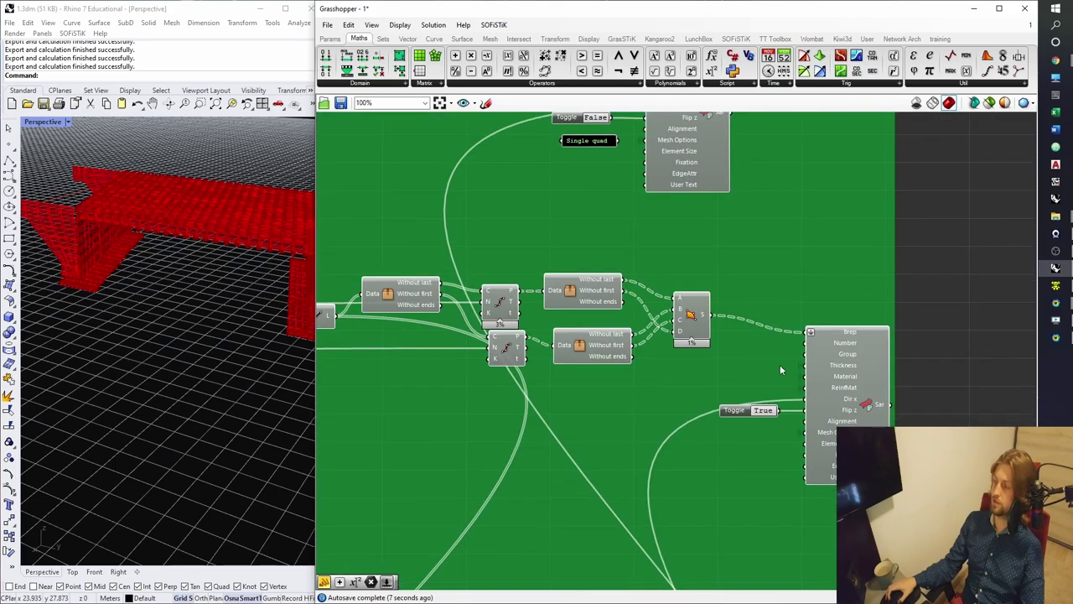
Look over both foot area groups and examine the local axes of the original group's first area in the Rhino view.
{"action": "scroll", "coordinate": [718, 391], "scroll_direction": "down", "scroll_amount": 2}
{"action": "scroll", "coordinate": [679, 275], "scroll_direction": "up", "scroll_amount": 2}
{"action": "right_click_drag", "start_coordinate": [783, 356], "coordinate": [734, 209]}
{"action": "right_click_drag", "start_coordinate": [787, 355], "coordinate": [728, 121]}
{"action": "scroll", "coordinate": [579, 352], "scroll_direction": "up", "scroll_amount": 1}
{"action": "left_click", "coordinate": [571, 353]}
{"action": "scroll", "coordinate": [572, 352], "scroll_direction": "down", "scroll_amount": 4}
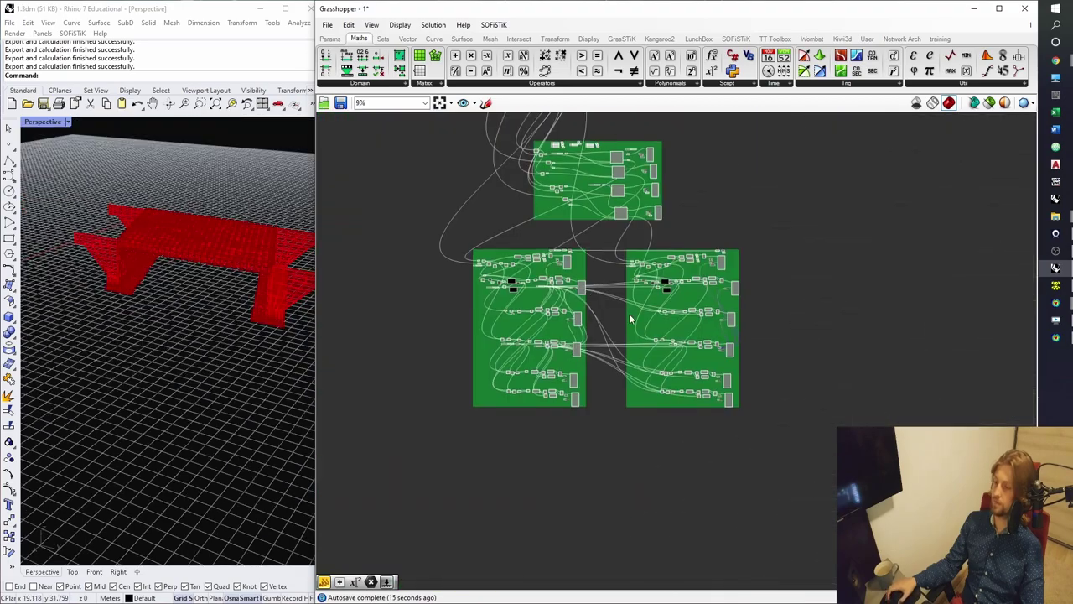
{"action": "scroll", "coordinate": [567, 266], "scroll_direction": "up", "scroll_amount": 3}
{"action": "left_click", "coordinate": [568, 267]}
{"action": "mouse_move", "coordinate": [170, 311]}
{"action": "right_mouse_down"}
{"action": "mouse_move", "coordinate": [132, 332]}
{"action": "mouse_move", "coordinate": [151, 290]}
{"action": "mouse_move", "coordinate": [165, 310]}
{"action": "right_mouse_up"}
{"action": "scroll", "coordinate": [183, 309], "scroll_direction": "up", "scroll_amount": 8}
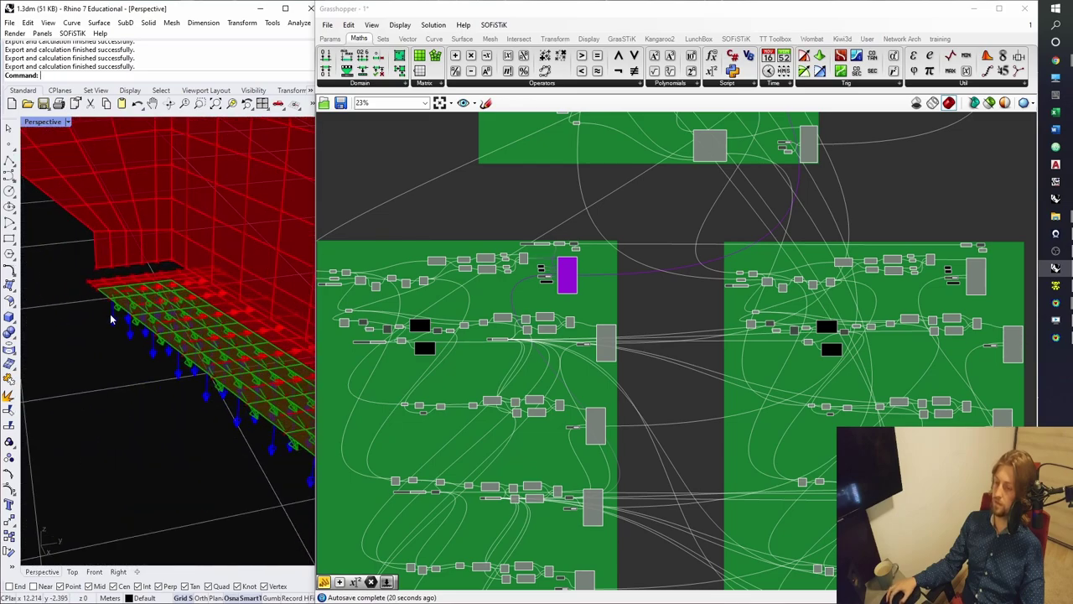
{"action": "scroll", "coordinate": [629, 310], "scroll_direction": "up", "scroll_amount": 1}
Examine the local axes of the copied group's first foot area in Rhino and compare the two groups.
{"action": "scroll", "coordinate": [630, 309], "scroll_direction": "down", "scroll_amount": 5}
{"action": "right_click_drag", "start_coordinate": [808, 298], "coordinate": [685, 305]}
{"action": "scroll", "coordinate": [685, 304], "scroll_direction": "up", "scroll_amount": 4}
{"action": "left_click", "coordinate": [687, 304]}
{"action": "scroll", "coordinate": [223, 281], "scroll_direction": "down", "scroll_amount": 10}
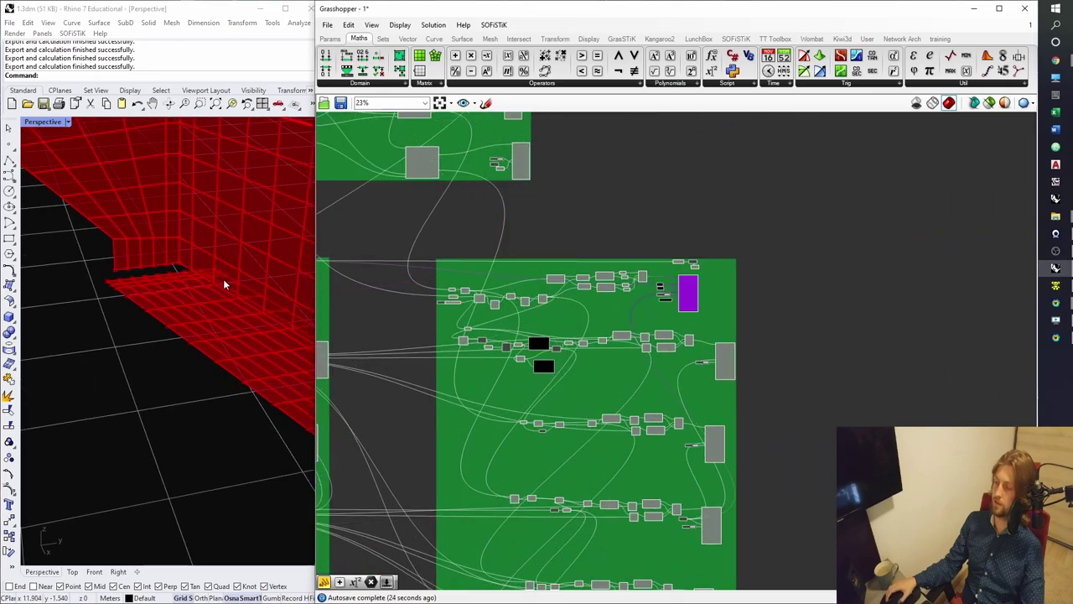
{"action": "right_click_drag", "start_coordinate": [94, 307], "coordinate": [164, 279]}
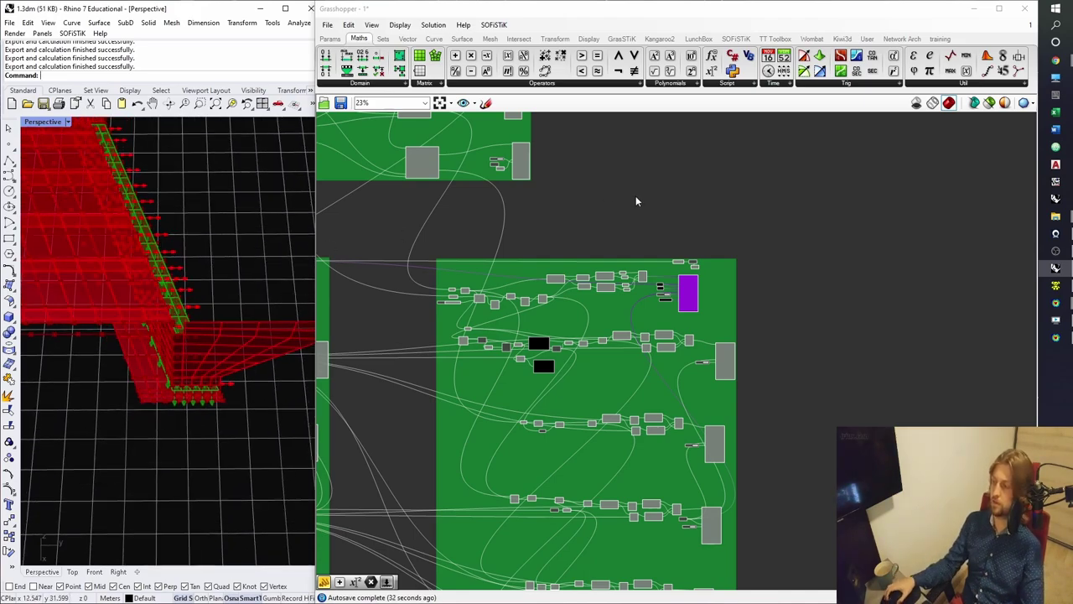
{"action": "scroll", "coordinate": [685, 326], "scroll_direction": "up", "scroll_amount": 3}
{"action": "scroll", "coordinate": [569, 331], "scroll_direction": "down", "scroll_amount": 5}
{"action": "right_click_drag", "start_coordinate": [568, 332], "coordinate": [724, 230]}
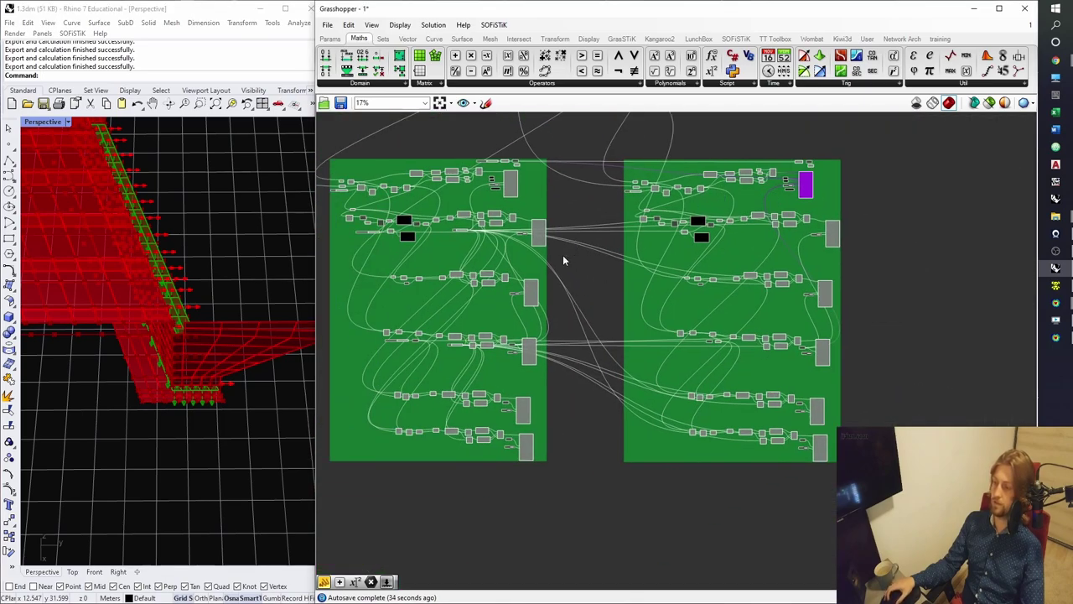
Drive Dir x of the original group's foot areas from one shared Unit Y vector and remove the duplicate Unit Y components.
{"action": "scroll", "coordinate": [515, 358], "scroll_direction": "up", "scroll_amount": 6}
{"action": "scroll", "coordinate": [516, 358], "scroll_direction": "up", "scroll_amount": 3}
{"action": "left_click_drag", "start_coordinate": [492, 270], "coordinate": [391, 325]}
{"action": "scroll", "coordinate": [520, 334], "scroll_direction": "down", "scroll_amount": 6}
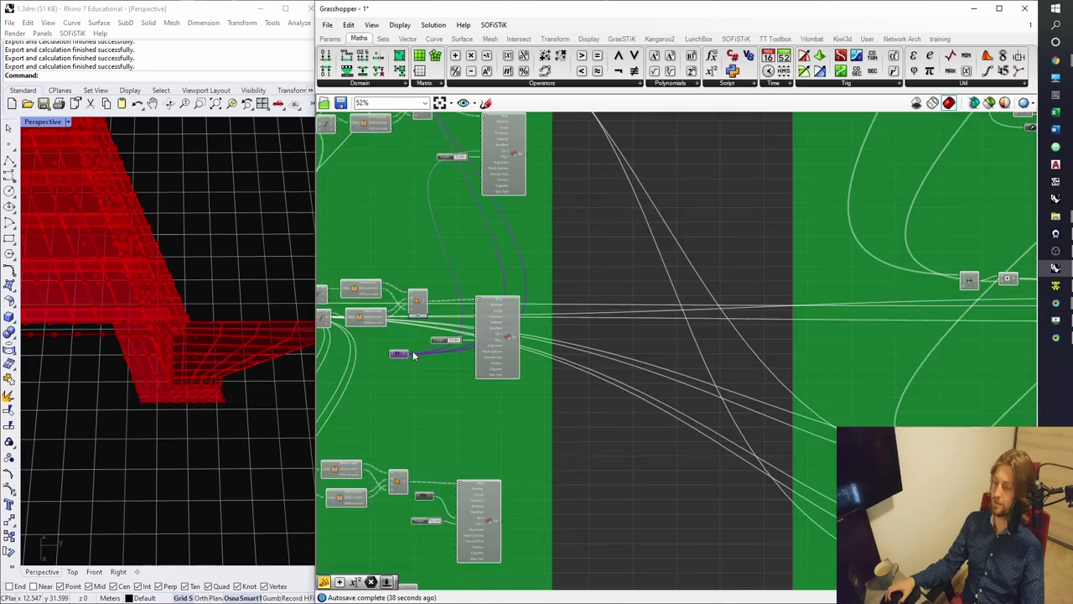
{"action": "scroll", "coordinate": [545, 299], "scroll_direction": "up", "scroll_amount": 7}
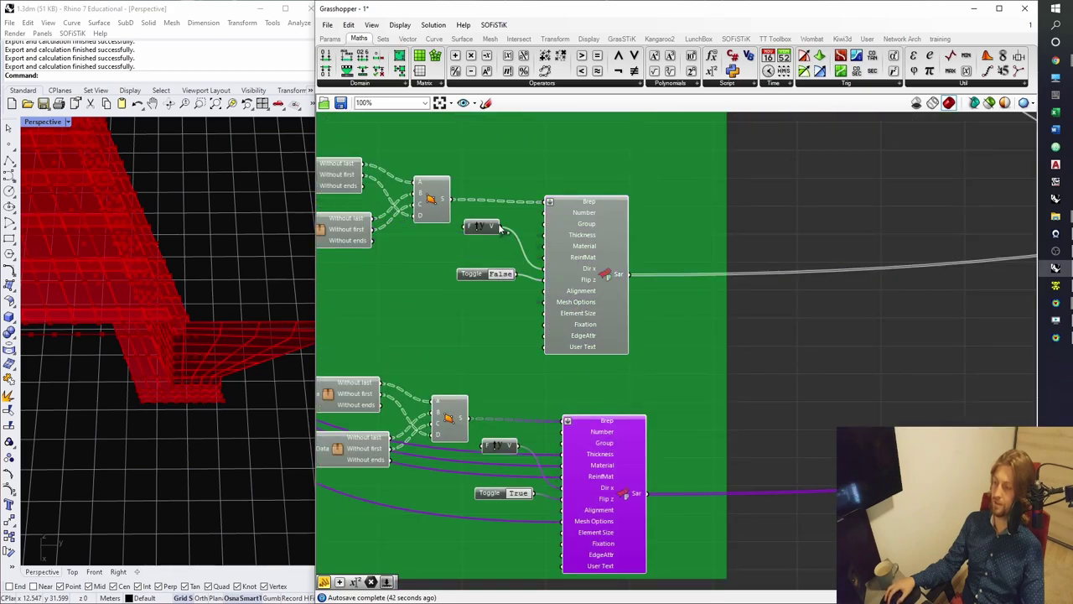
{"action": "left_click", "coordinate": [484, 228]}
{"action": "scroll", "coordinate": [501, 238], "scroll_direction": "down", "scroll_amount": 3}
{"action": "scroll", "coordinate": [487, 226], "scroll_direction": "up", "scroll_amount": 4}
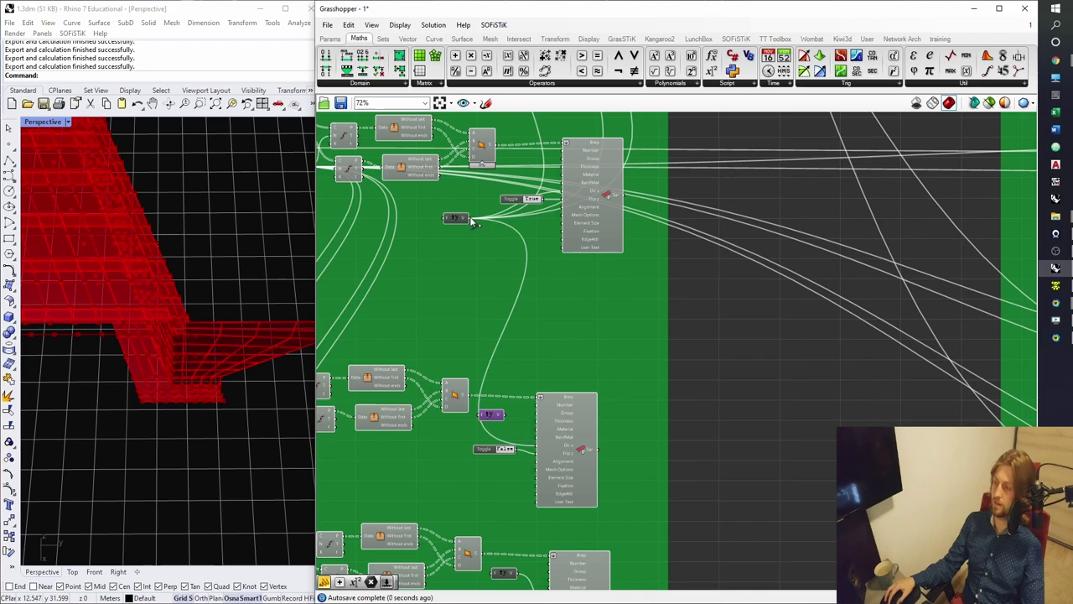
{"action": "scroll", "coordinate": [474, 223], "scroll_direction": "down", "scroll_amount": 2}
{"action": "scroll", "coordinate": [554, 476], "scroll_direction": "up", "scroll_amount": 3}
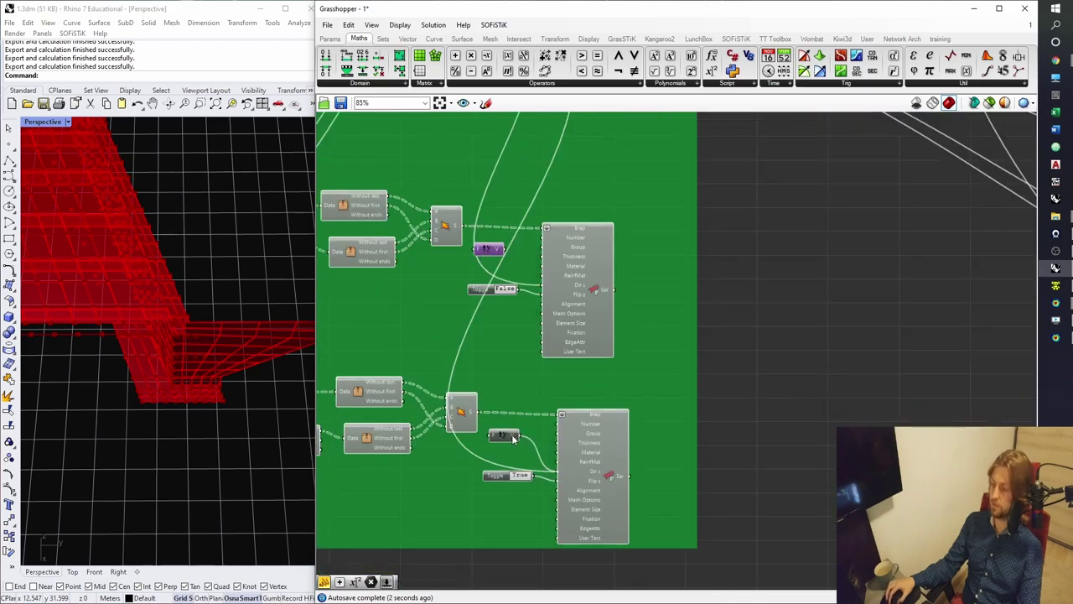
Drive Dir x of the copied group's foot areas from a single Unit Y vector and delete the duplicate Unit Y components.
{"action": "scroll", "coordinate": [491, 252], "scroll_direction": "down", "scroll_amount": 6}
{"action": "scroll", "coordinate": [654, 262], "scroll_direction": "up", "scroll_amount": 6}
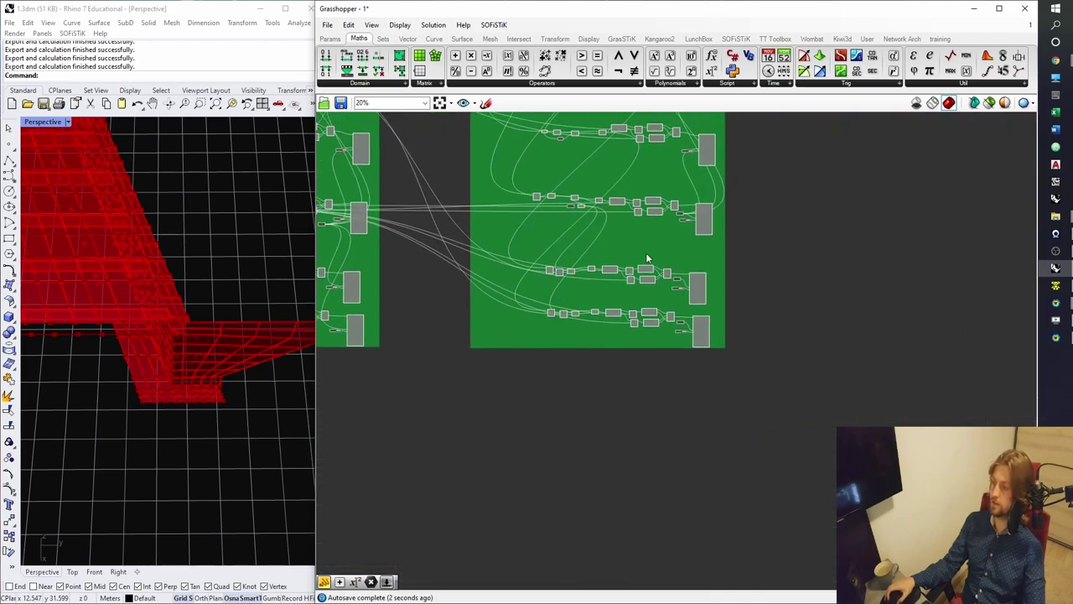
{"action": "right_click_drag", "start_coordinate": [687, 271], "coordinate": [597, 321]}
{"action": "scroll", "coordinate": [584, 155], "scroll_direction": "up", "scroll_amount": 2}
{"action": "left_click_drag", "start_coordinate": [597, 521], "coordinate": [659, 492]}
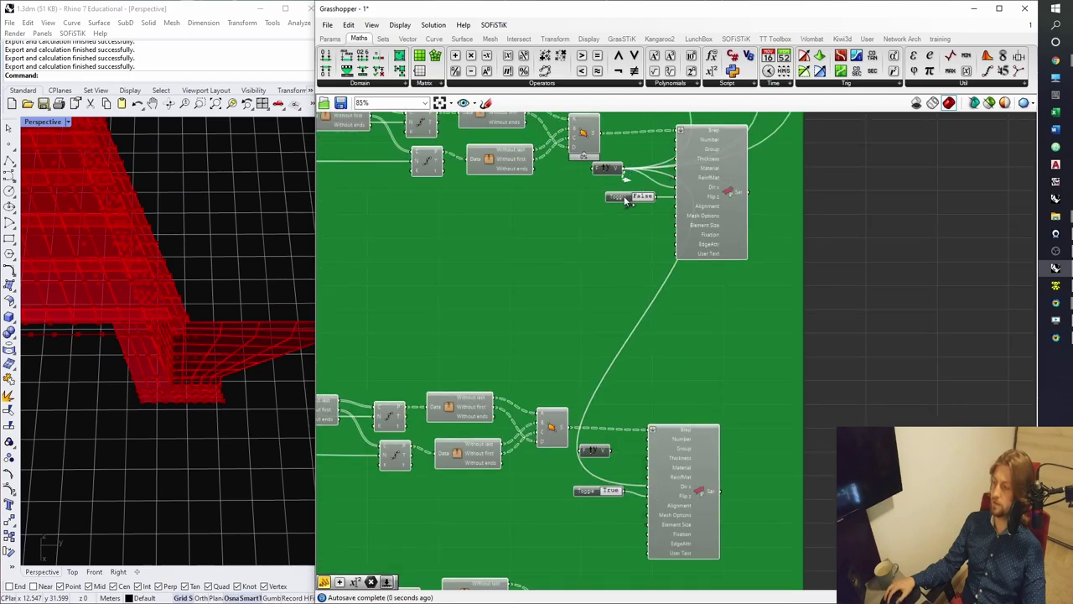
{"action": "scroll", "coordinate": [625, 197], "scroll_direction": "down", "scroll_amount": 3}
{"action": "scroll", "coordinate": [694, 336], "scroll_direction": "up", "scroll_amount": 5}
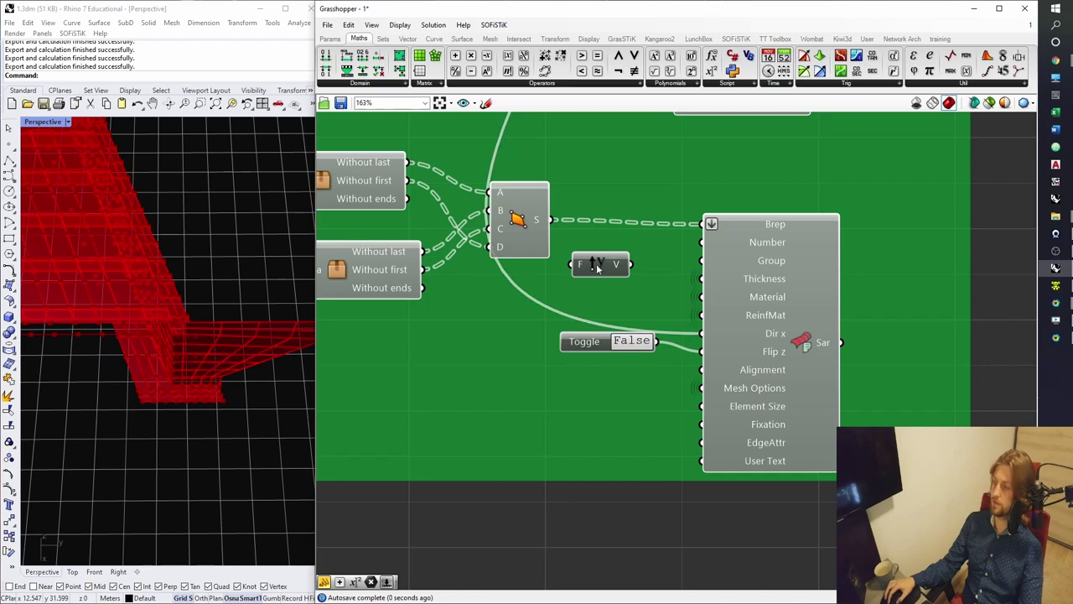
{"action": "scroll", "coordinate": [597, 275], "scroll_direction": "down", "scroll_amount": 6}
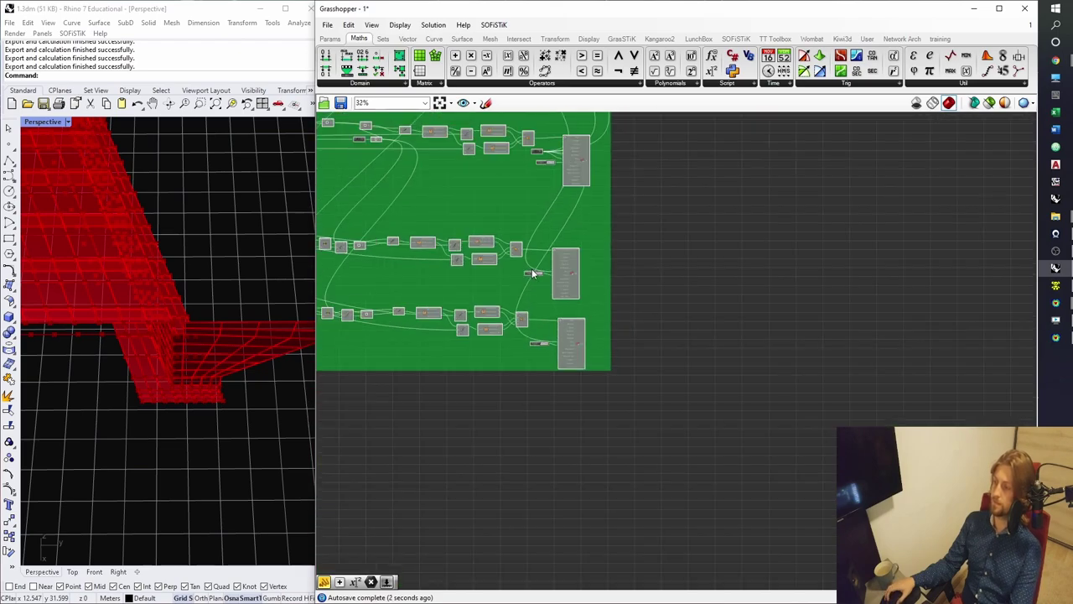
Reverse the copied group's shared Unit Y vector with a Negative component in place of the relay, and save the definition.
{"action": "scroll", "coordinate": [683, 255], "scroll_direction": "up", "scroll_amount": 7}
{"action": "left_click_drag", "start_coordinate": [634, 331], "coordinate": [417, 454]}
{"action": "double_click", "coordinate": [434, 415]}
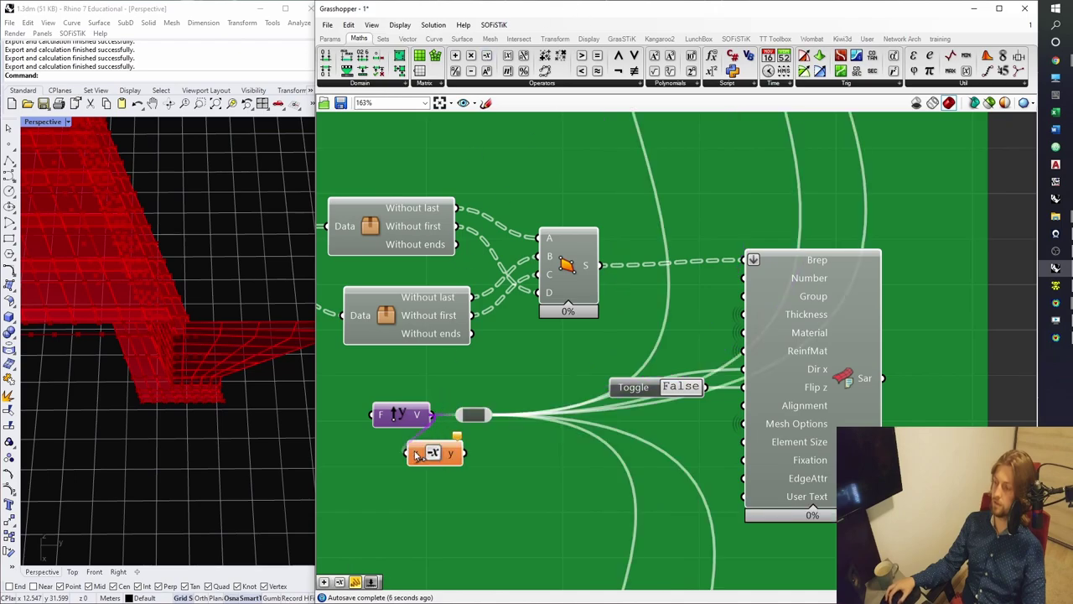
{"action": "left_click", "coordinate": [788, 406]}
{"action": "left_click", "coordinate": [470, 416]}
{"action": "key", "text": "Delete"}
{"action": "left_click_drag", "start_coordinate": [443, 454], "coordinate": [488, 413]}
{"action": "scroll", "coordinate": [888, 382], "scroll_direction": "down", "scroll_amount": 10}
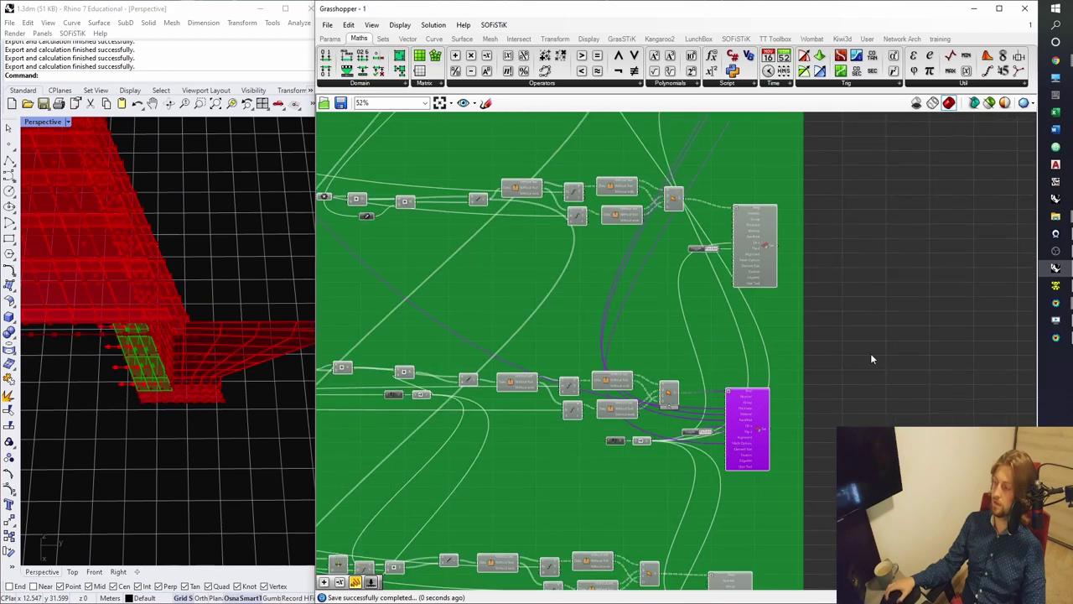
Collect the outputs of all the copied group's structural areas in one relay beside the group.
{"action": "scroll", "coordinate": [835, 257], "scroll_direction": "up", "scroll_amount": 6}
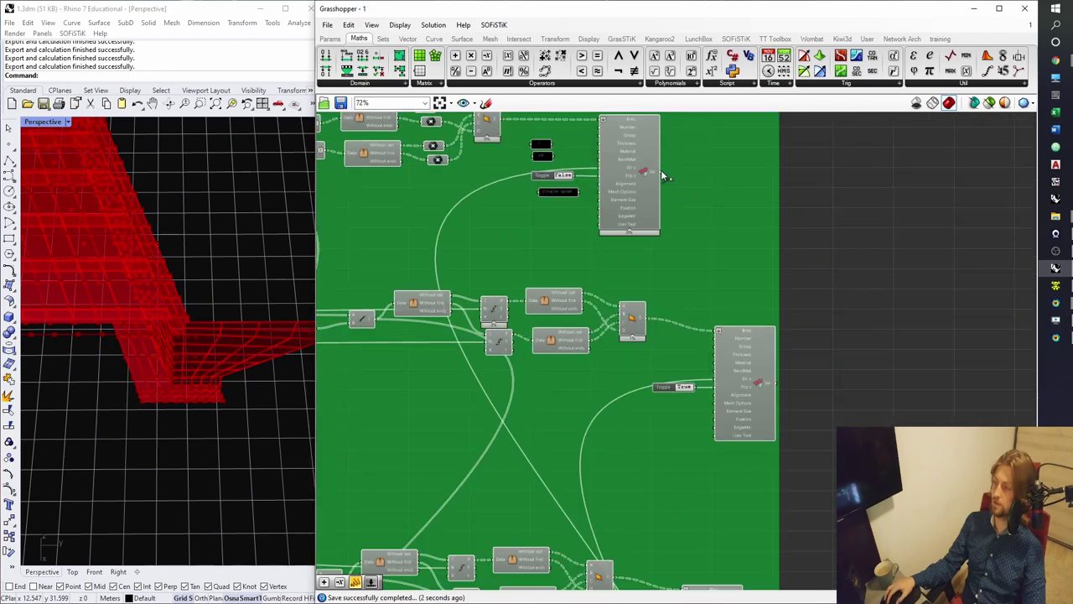
{"action": "scroll", "coordinate": [780, 352], "scroll_direction": "up", "scroll_amount": 3}
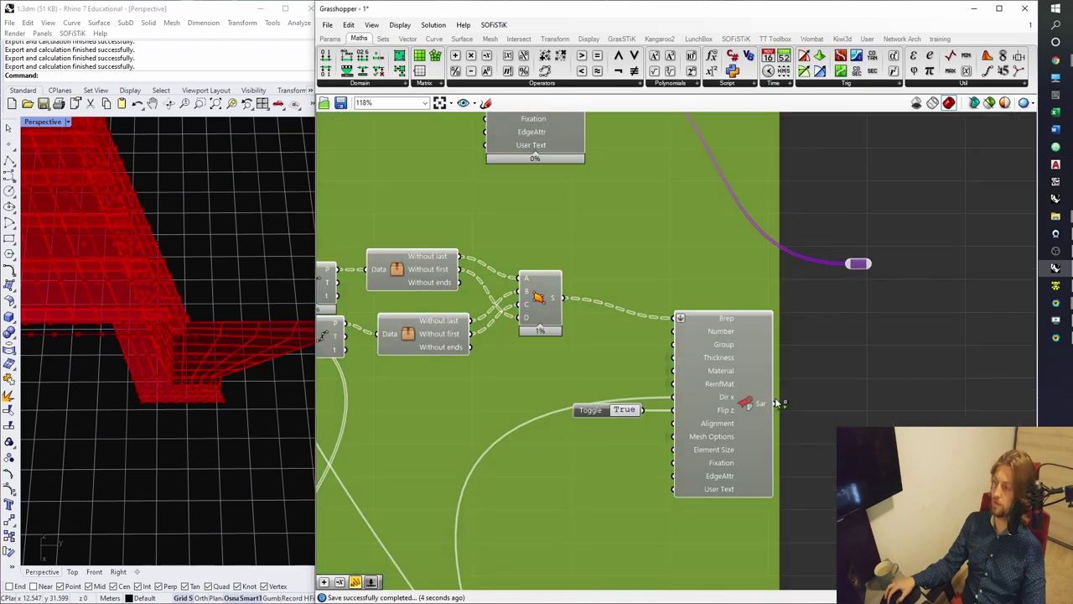
{"action": "scroll", "coordinate": [861, 266], "scroll_direction": "down", "scroll_amount": 9}
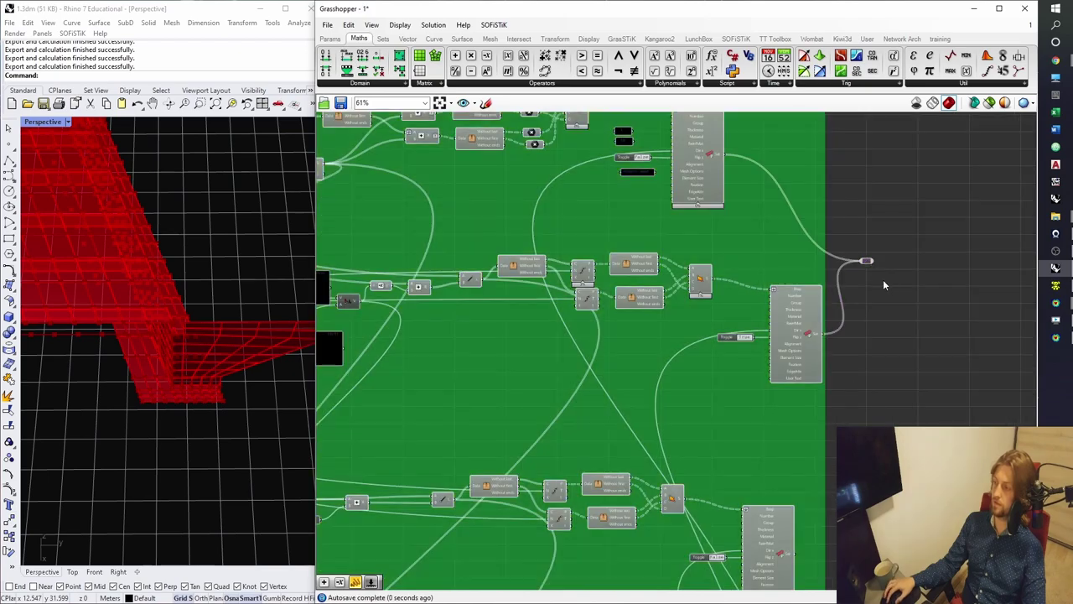
{"action": "scroll", "coordinate": [882, 300], "scroll_direction": "up", "scroll_amount": 7}
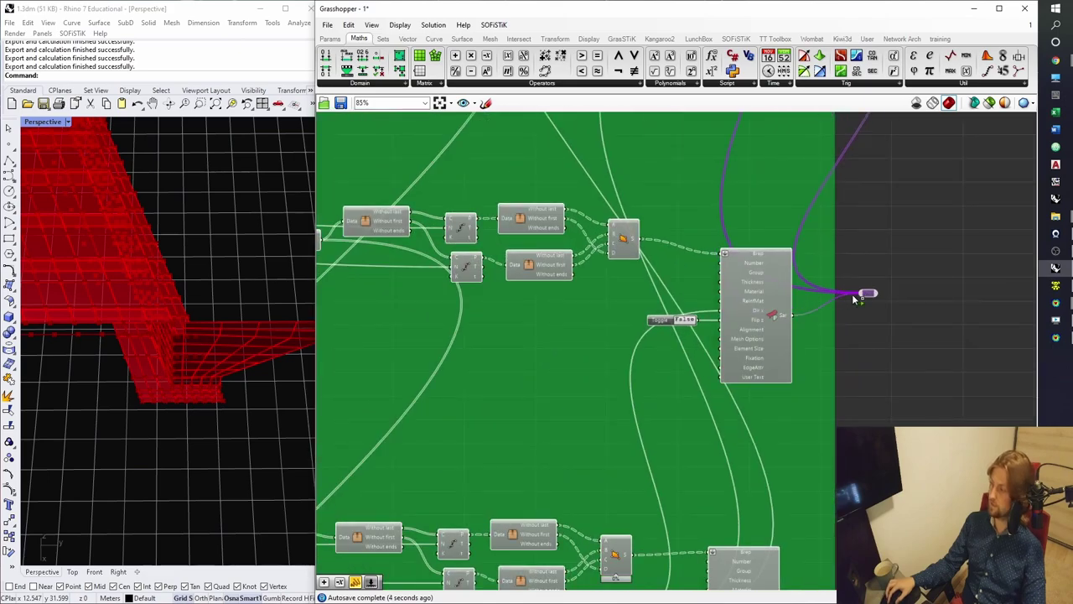
{"action": "scroll", "coordinate": [868, 298], "scroll_direction": "down", "scroll_amount": 7}
{"action": "scroll", "coordinate": [872, 352], "scroll_direction": "up", "scroll_amount": 6}
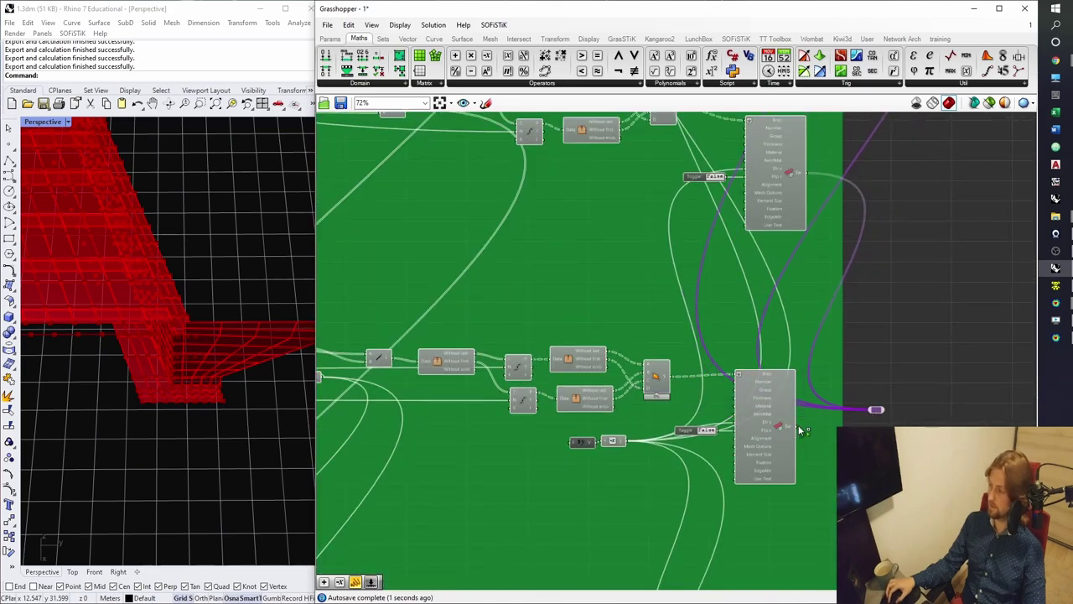
{"action": "scroll", "coordinate": [879, 403], "scroll_direction": "down", "scroll_amount": 6}
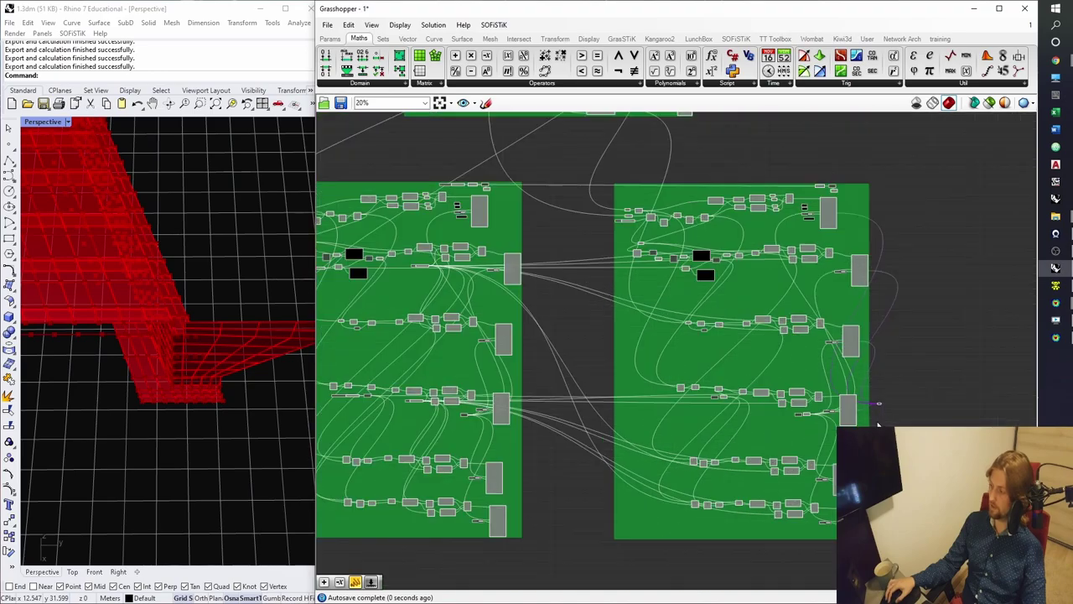
{"action": "scroll", "coordinate": [808, 497], "scroll_direction": "up", "scroll_amount": 8}
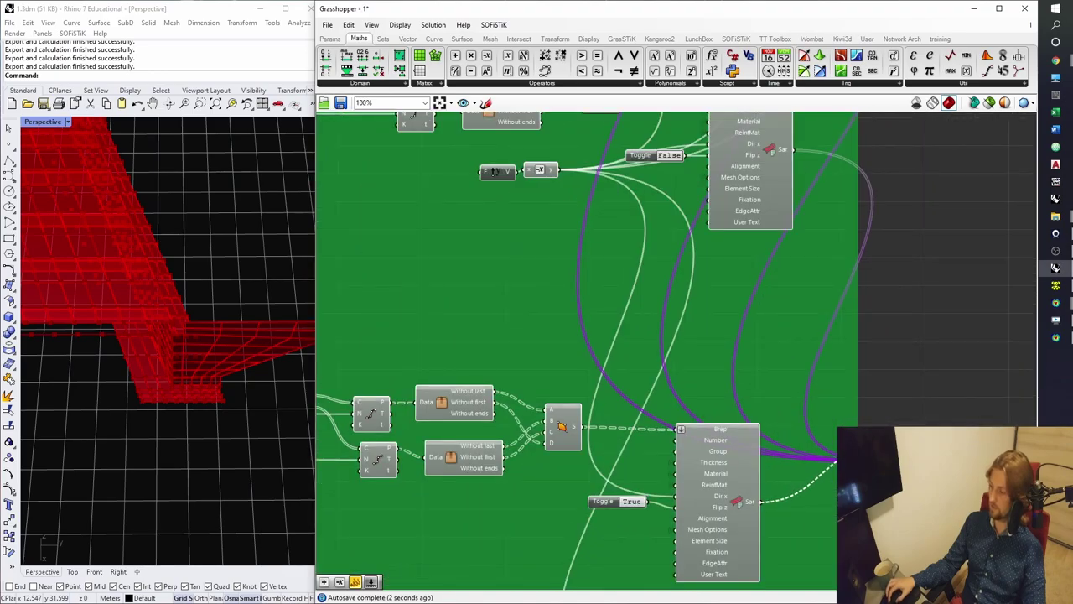
{"action": "scroll", "coordinate": [830, 511], "scroll_direction": "down", "scroll_amount": 6}
{"action": "scroll", "coordinate": [833, 525], "scroll_direction": "up", "scroll_amount": 6}
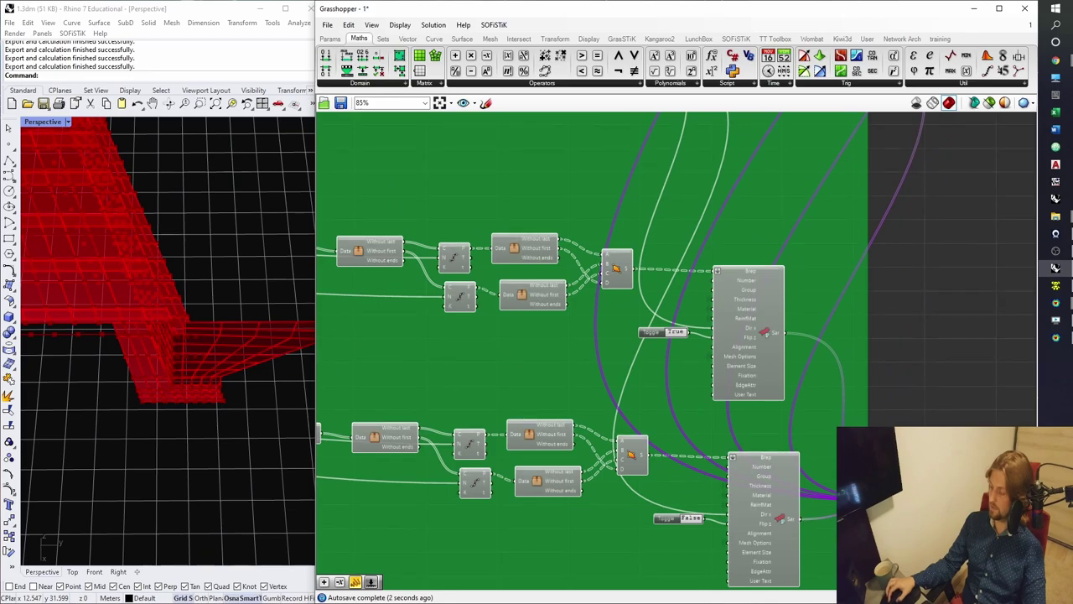
{"action": "scroll", "coordinate": [675, 350], "scroll_direction": "down", "scroll_amount": 7}
{"action": "scroll", "coordinate": [822, 294], "scroll_direction": "up", "scroll_amount": 4}
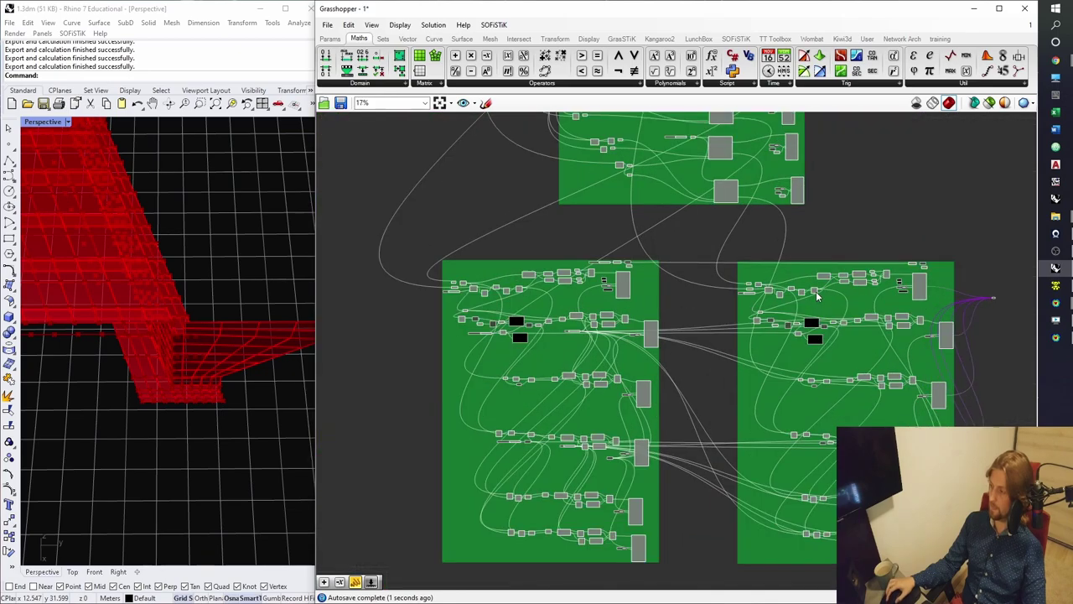
Join the collected outputs to the upper group's last area output wire through a second relay, and delete both relays.
{"action": "left_click", "coordinate": [668, 251]}
{"action": "scroll", "coordinate": [679, 250], "scroll_direction": "up", "scroll_amount": 2}
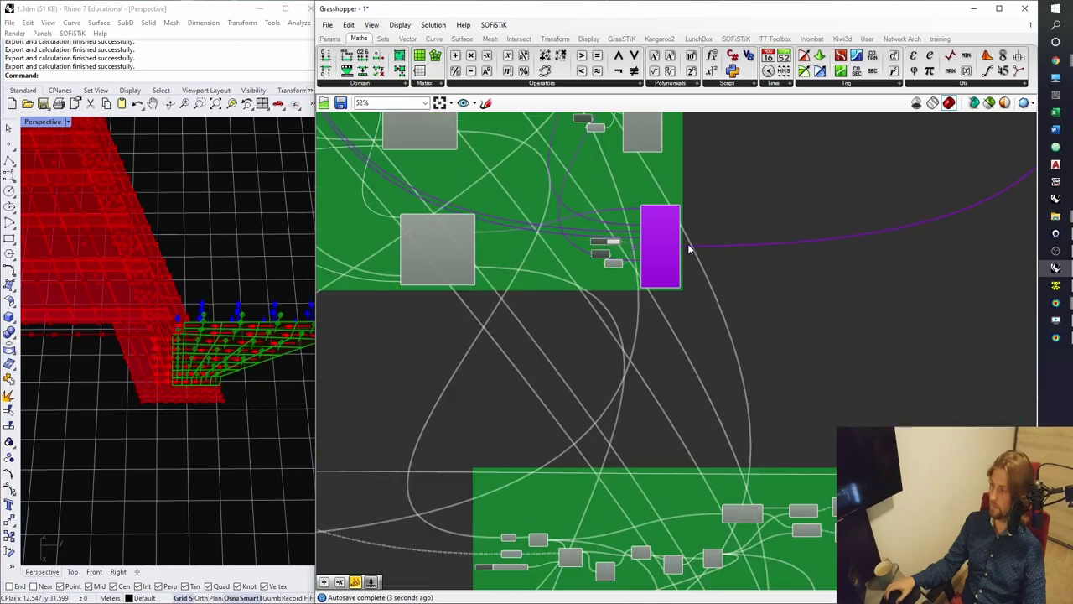
{"action": "left_click_drag", "start_coordinate": [683, 248], "coordinate": [720, 231]}
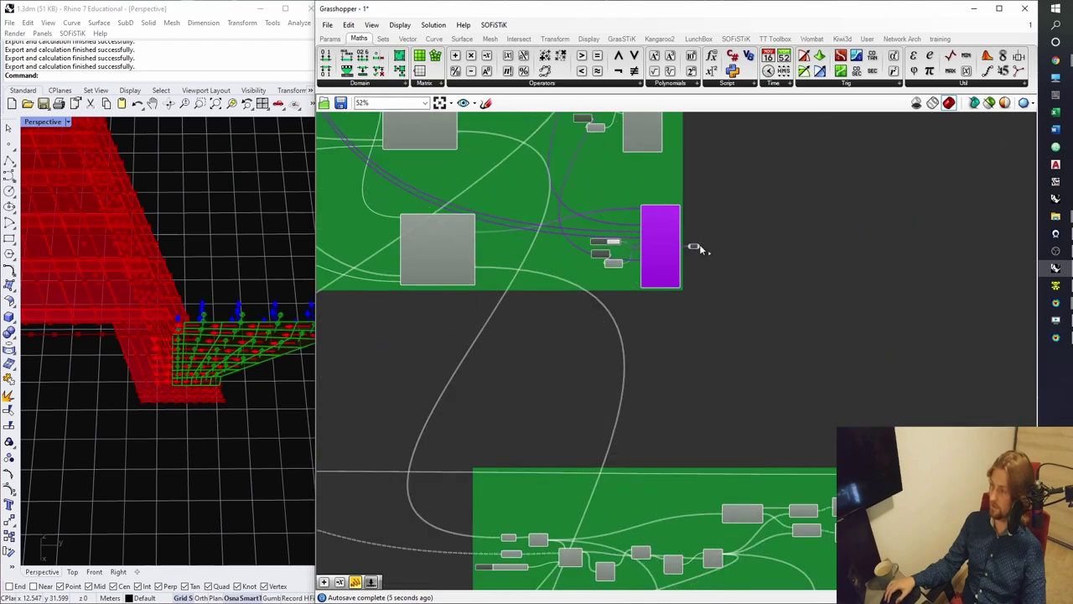
{"action": "left_click", "coordinate": [698, 247]}
{"action": "scroll", "coordinate": [729, 249], "scroll_direction": "down", "scroll_amount": 9}
{"action": "scroll", "coordinate": [830, 323], "scroll_direction": "up", "scroll_amount": 13}
{"action": "left_click", "coordinate": [786, 282]}
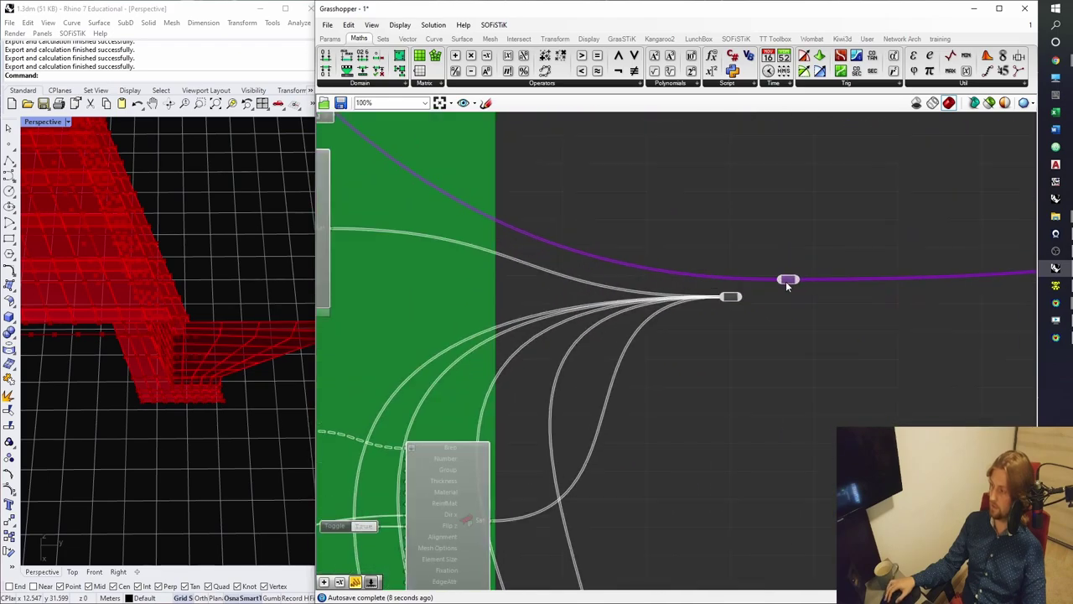
{"action": "scroll", "coordinate": [786, 283], "scroll_direction": "up", "scroll_amount": 4}
{"action": "left_click_drag", "start_coordinate": [704, 310], "coordinate": [753, 277], "text": "shift"}
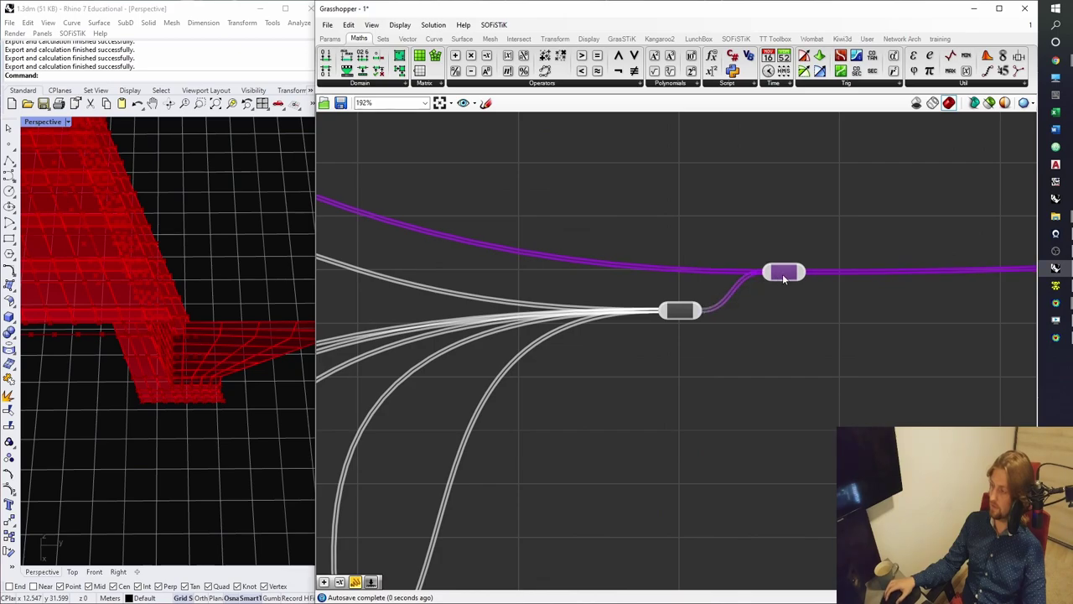
{"action": "key", "text": "Delete"}
{"action": "left_click", "coordinate": [690, 307]}
{"action": "key", "text": "Delete"}
Switch to SOFiSTiK Text Editor, reload the changed 1.dat file and run the calculation.
{"action": "scroll", "coordinate": [692, 303], "scroll_direction": "up", "scroll_amount": 1}
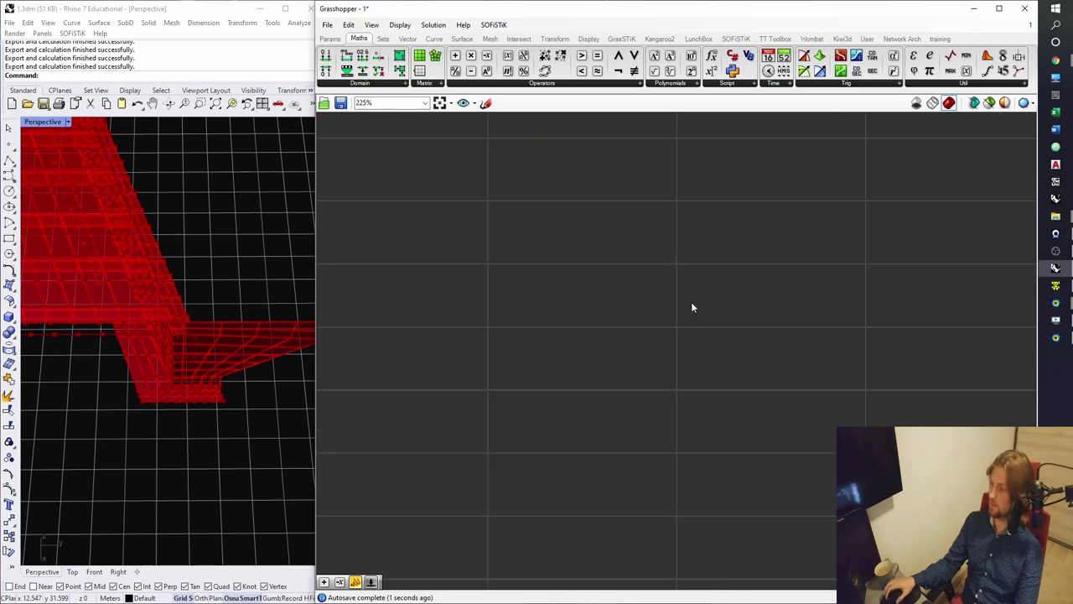
{"action": "scroll", "coordinate": [713, 305], "scroll_direction": "down", "scroll_amount": 11}
{"action": "right_click_drag", "start_coordinate": [685, 302], "coordinate": [740, 283]}
{"action": "left_click", "coordinate": [1054, 287]}
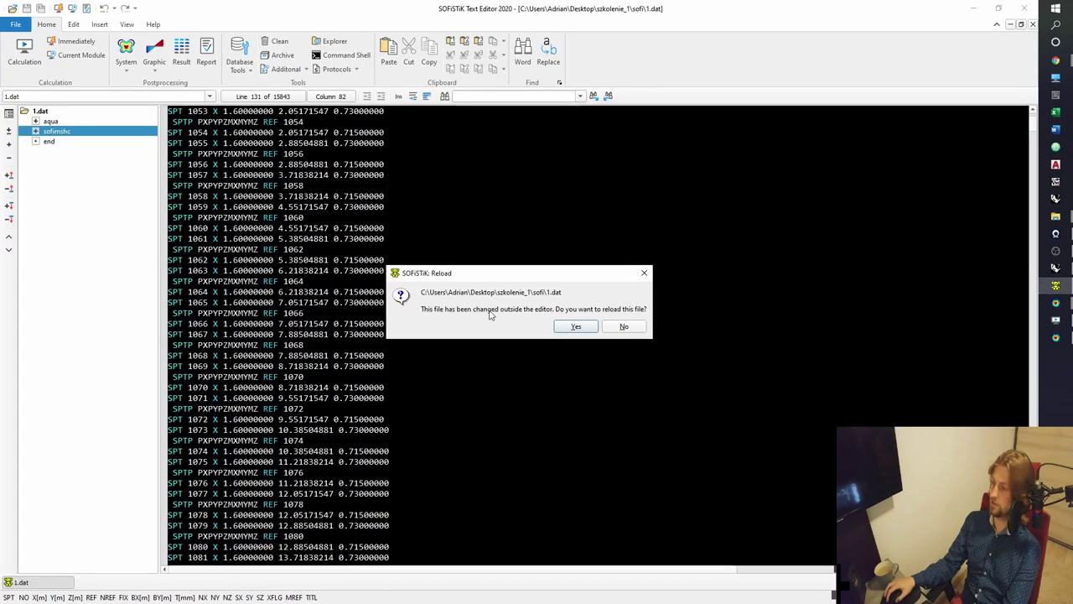
{"action": "left_click", "coordinate": [564, 325]}
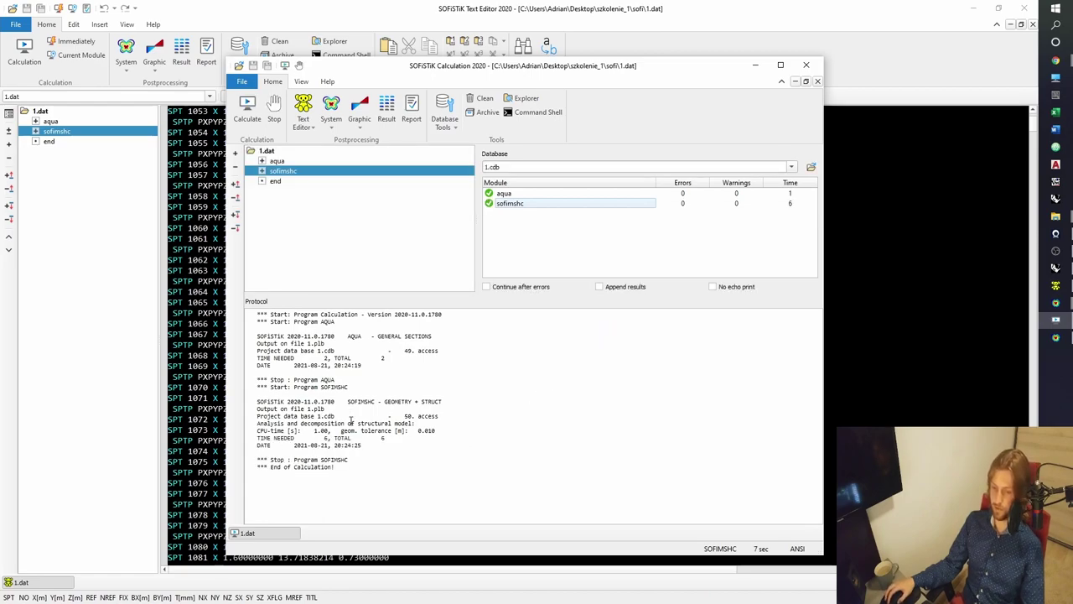
Open the calculated model in SOFiSTiK System Visualization and examine the abutment feet with and without cross-section thickness.
{"action": "left_click", "coordinate": [340, 107]}
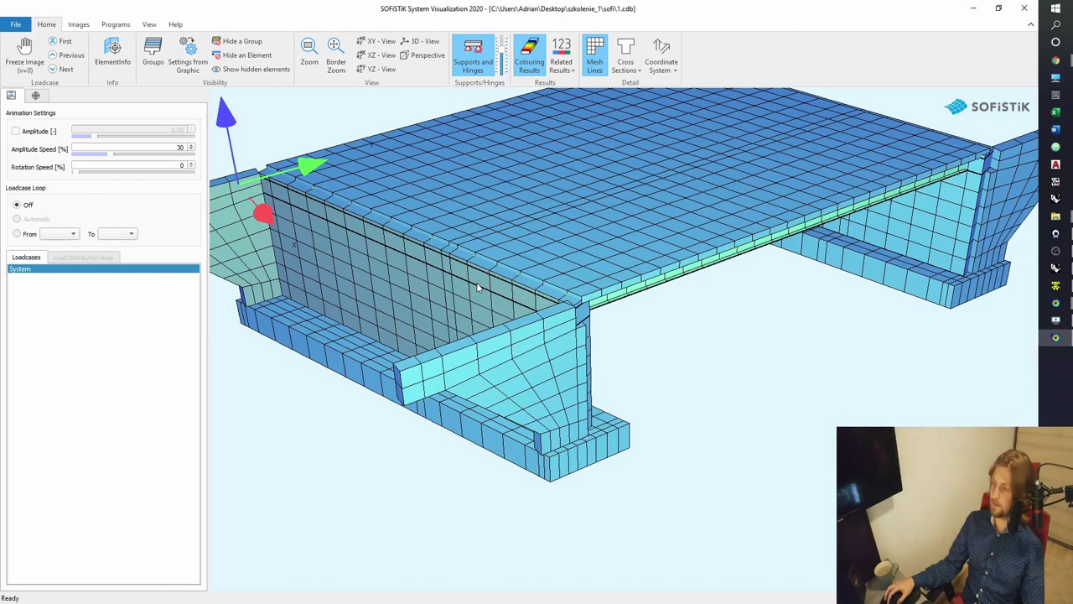
{"action": "middle_click_drag", "start_coordinate": [651, 348], "coordinate": [523, 377]}
{"action": "scroll", "coordinate": [677, 322], "scroll_direction": "down", "scroll_amount": 2}
{"action": "left_click_drag", "start_coordinate": [705, 327], "coordinate": [665, 358]}
{"action": "left_click", "coordinate": [626, 54]}
{"action": "left_click_drag", "start_coordinate": [520, 338], "coordinate": [649, 325]}
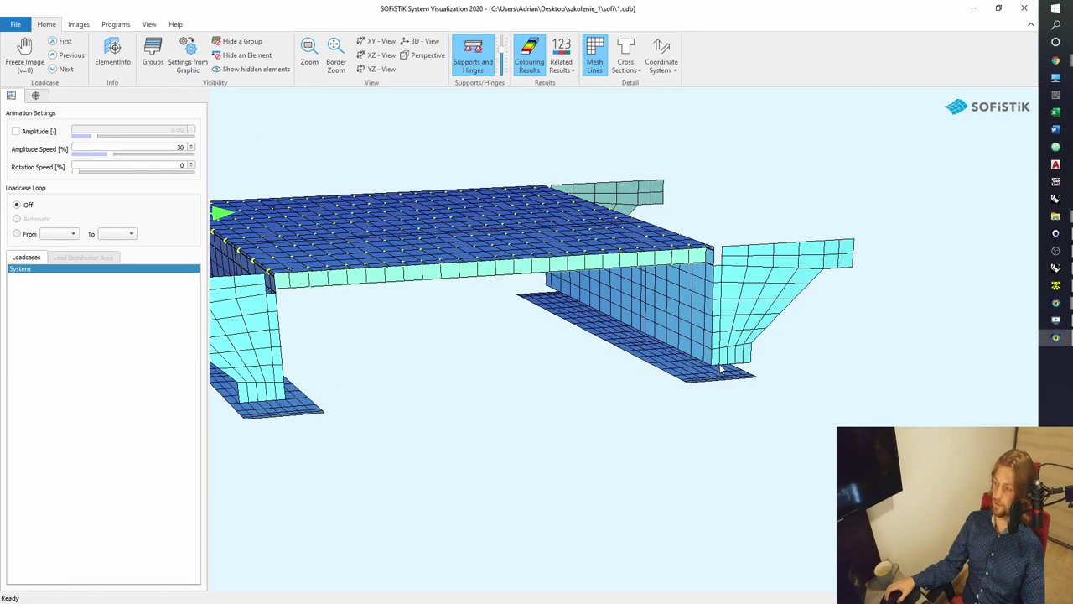
{"action": "scroll", "coordinate": [650, 336], "scroll_direction": "up", "scroll_amount": 5}
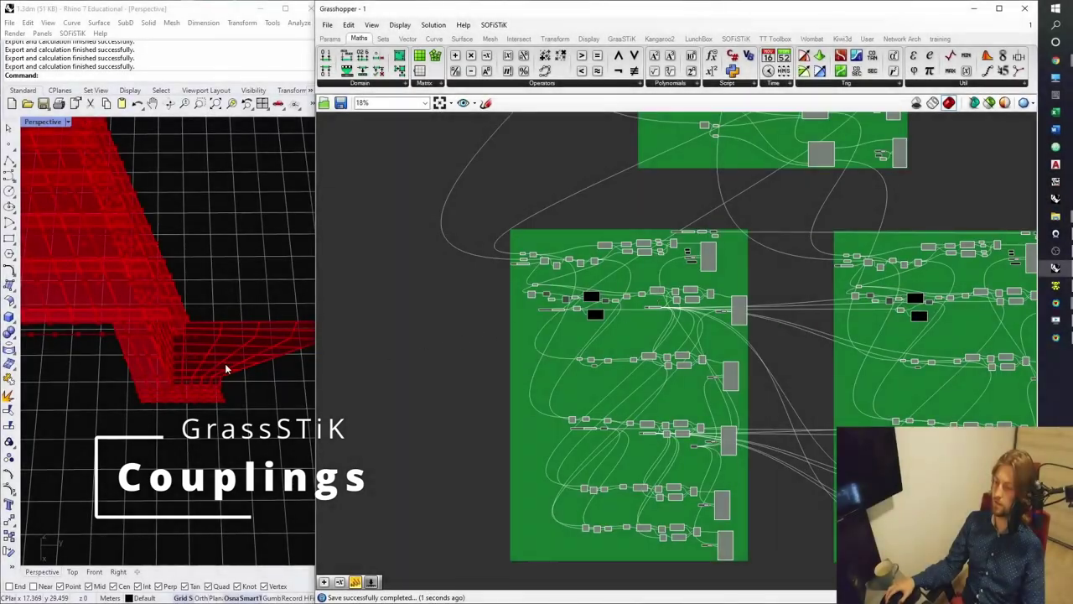
{"action": "right_click_drag", "start_coordinate": [225, 369], "coordinate": [193, 352]}
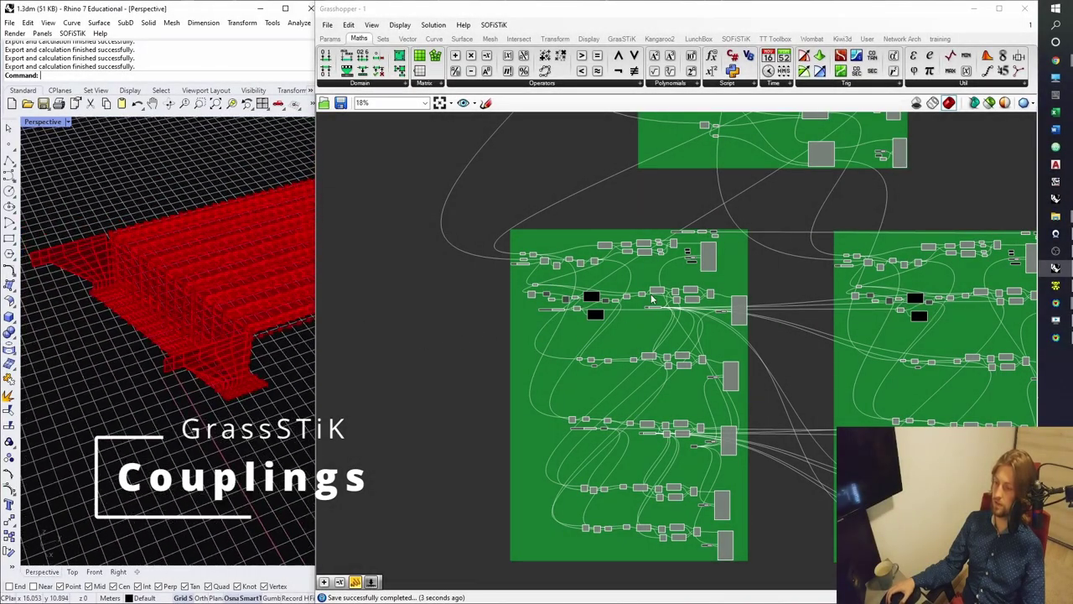
Check the points of the left group's upper point parameter in Rhino and place a SOFiSTiK coupling component above them.
{"action": "scroll", "coordinate": [608, 259], "scroll_direction": "up", "scroll_amount": 8}
{"action": "left_click", "coordinate": [608, 260]}
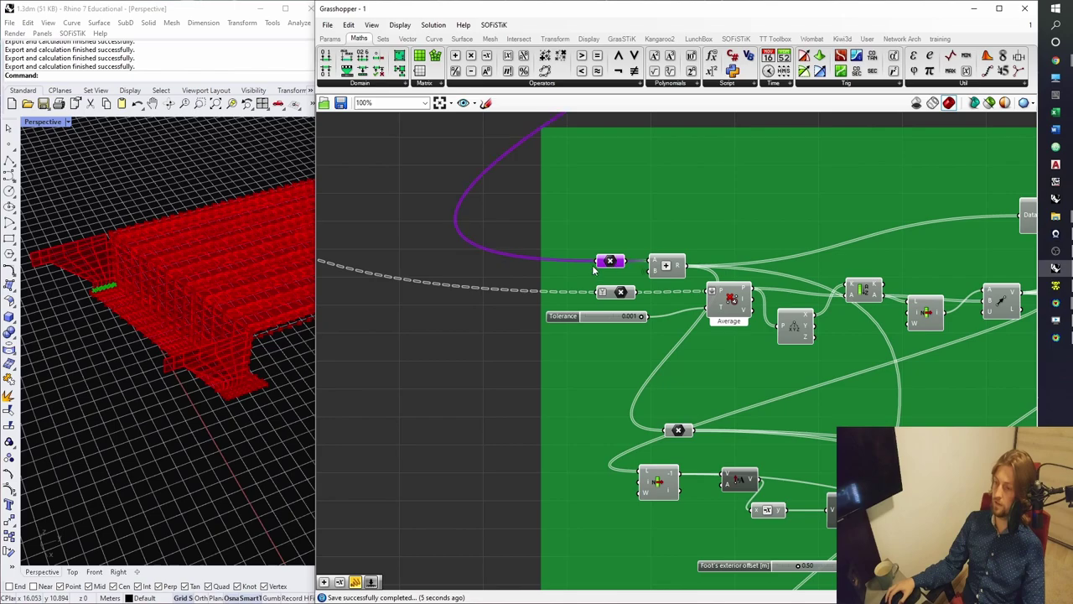
{"action": "scroll", "coordinate": [87, 290], "scroll_direction": "up", "scroll_amount": 6}
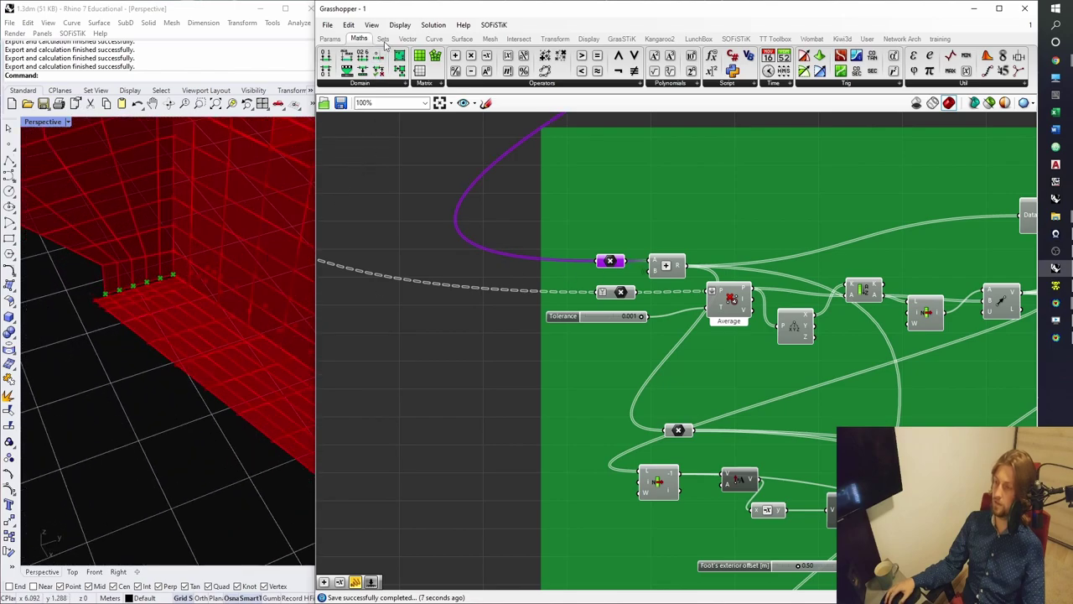
{"action": "right_click_drag", "start_coordinate": [703, 231], "coordinate": [617, 286]}
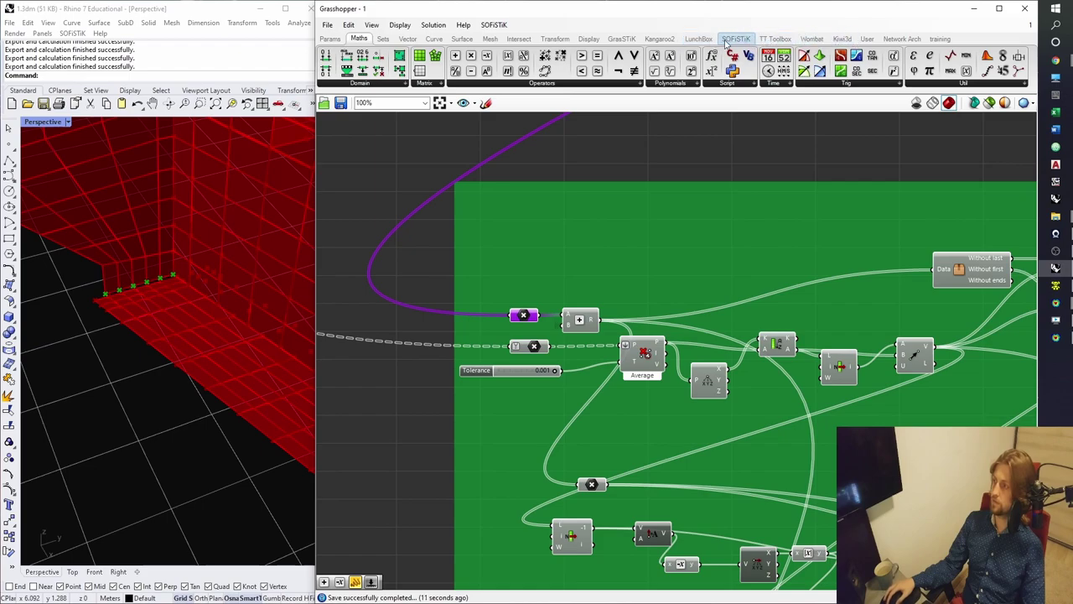
{"action": "left_click", "coordinate": [659, 40]}
{"action": "left_click", "coordinate": [735, 40]}
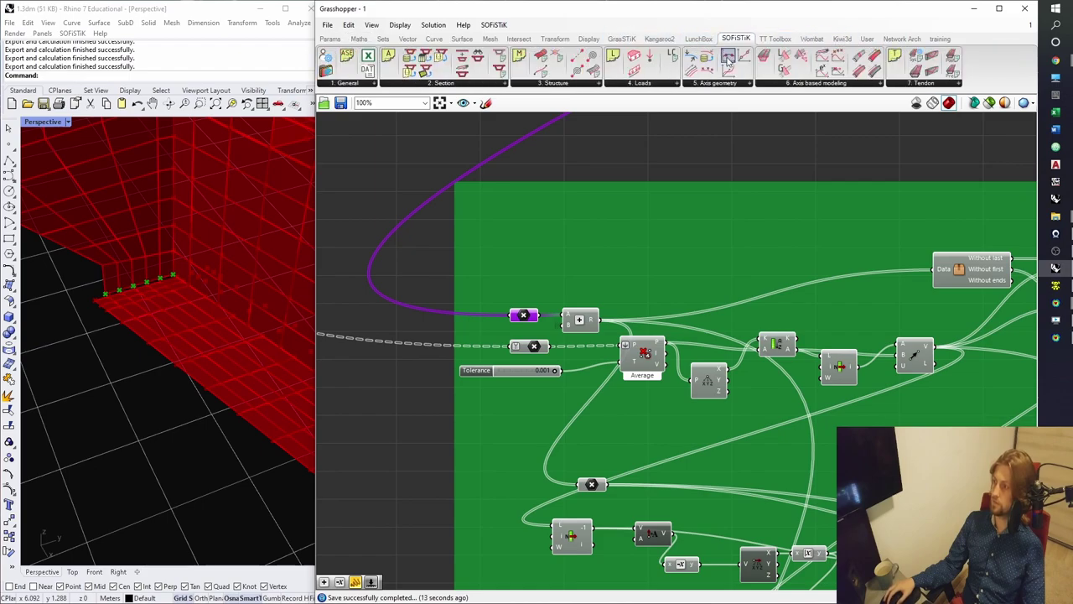
{"action": "left_click_drag", "start_coordinate": [585, 67], "coordinate": [691, 227]}
Connect the upper point parameter to the coupling's A and the Addition result to B, and place the component above the green group.
{"action": "left_click_drag", "start_coordinate": [539, 317], "coordinate": [665, 213]}
{"action": "left_click_drag", "start_coordinate": [600, 319], "coordinate": [665, 223]}
{"action": "left_click", "coordinate": [681, 228]}
{"action": "right_click_drag", "start_coordinate": [705, 258], "coordinate": [641, 290]}
{"action": "left_click_drag", "start_coordinate": [646, 265], "coordinate": [722, 159]}
{"action": "right_click_drag", "start_coordinate": [710, 206], "coordinate": [700, 292]}
{"action": "left_click", "coordinate": [601, 234]}
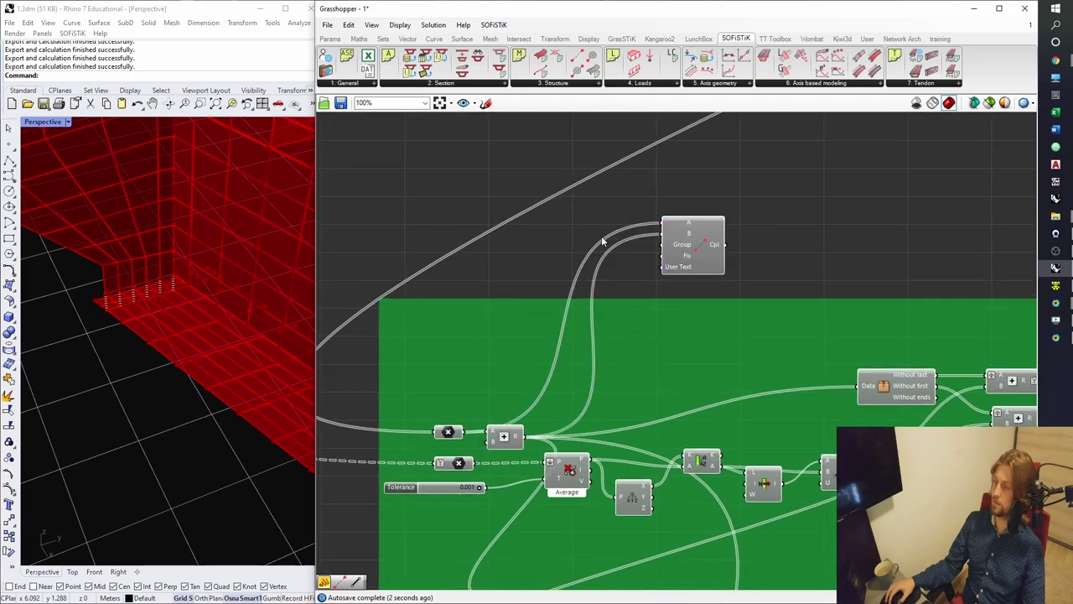
Add a panel containing ppmm beside the coupling component and connect it to the Fix input.
{"action": "scroll", "coordinate": [631, 256], "scroll_direction": "up", "scroll_amount": 4}
{"action": "double_click", "coordinate": [614, 296]}
{"action": "type", "text": "//ppmm"}
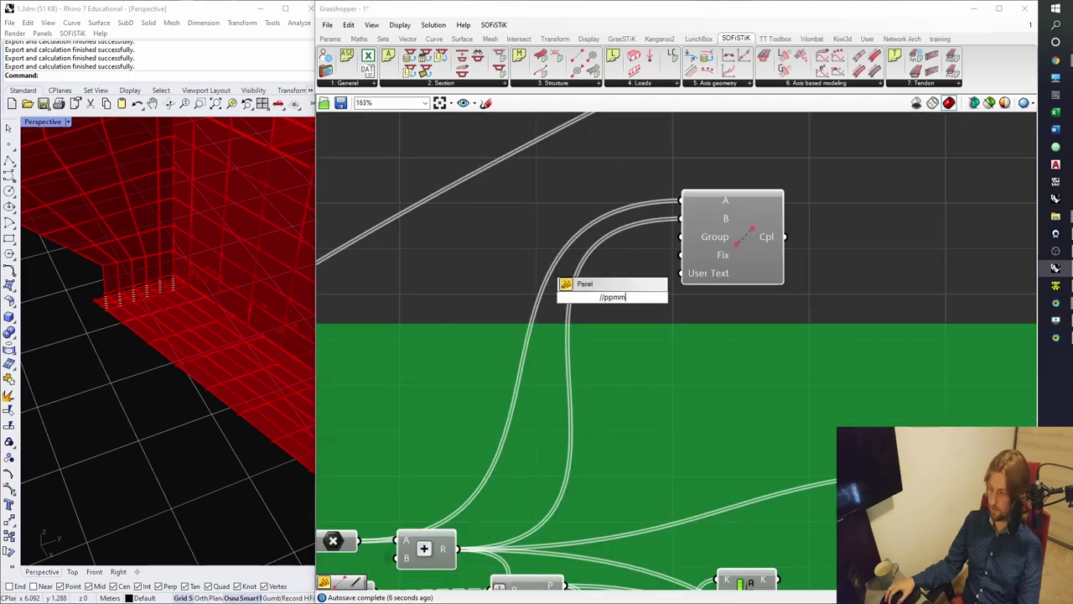
{"action": "key", "text": "Return"}
{"action": "scroll", "coordinate": [642, 297], "scroll_direction": "up", "scroll_amount": 3}
{"action": "left_click_drag", "start_coordinate": [624, 308], "coordinate": [646, 323]}
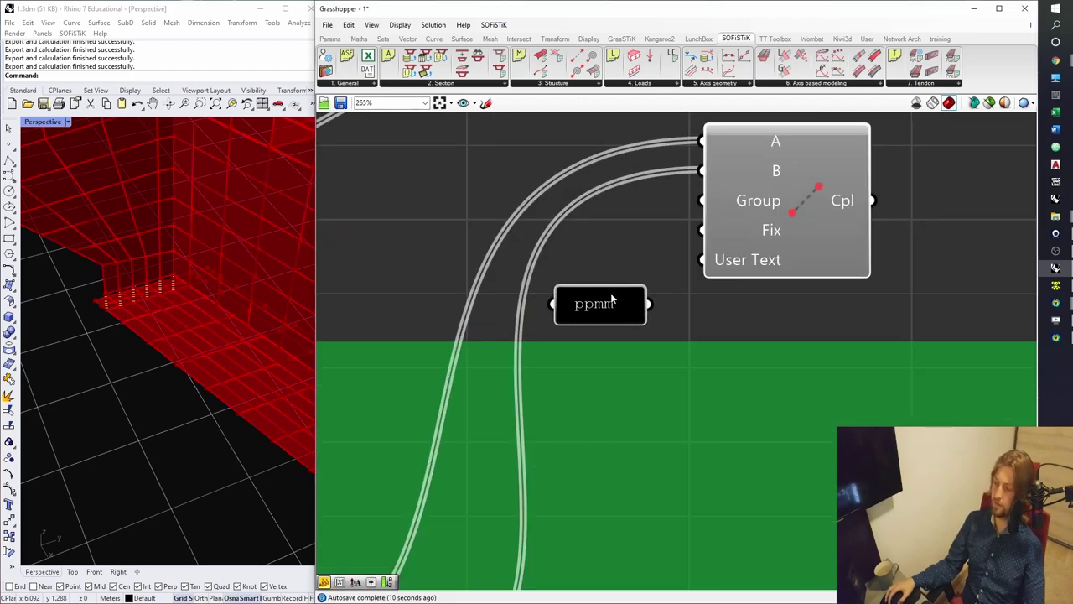
{"action": "left_click_drag", "start_coordinate": [609, 316], "coordinate": [693, 239]}
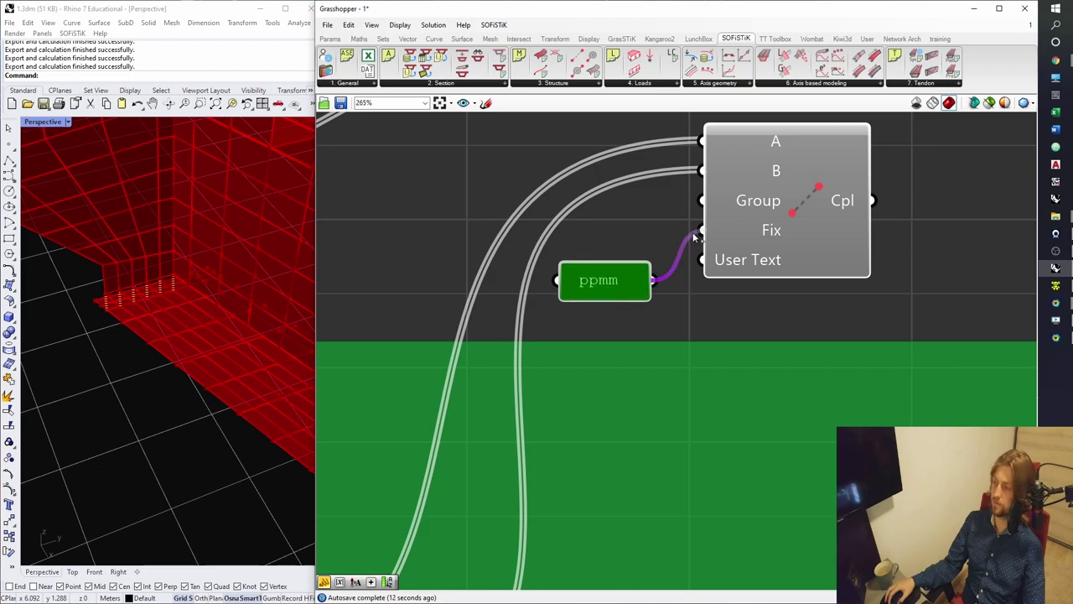
Hide the wire running from the ppmm panel into the coupling's Fix input.
{"action": "scroll", "coordinate": [704, 244], "scroll_direction": "down", "scroll_amount": 3}
{"action": "left_click", "coordinate": [735, 227]}
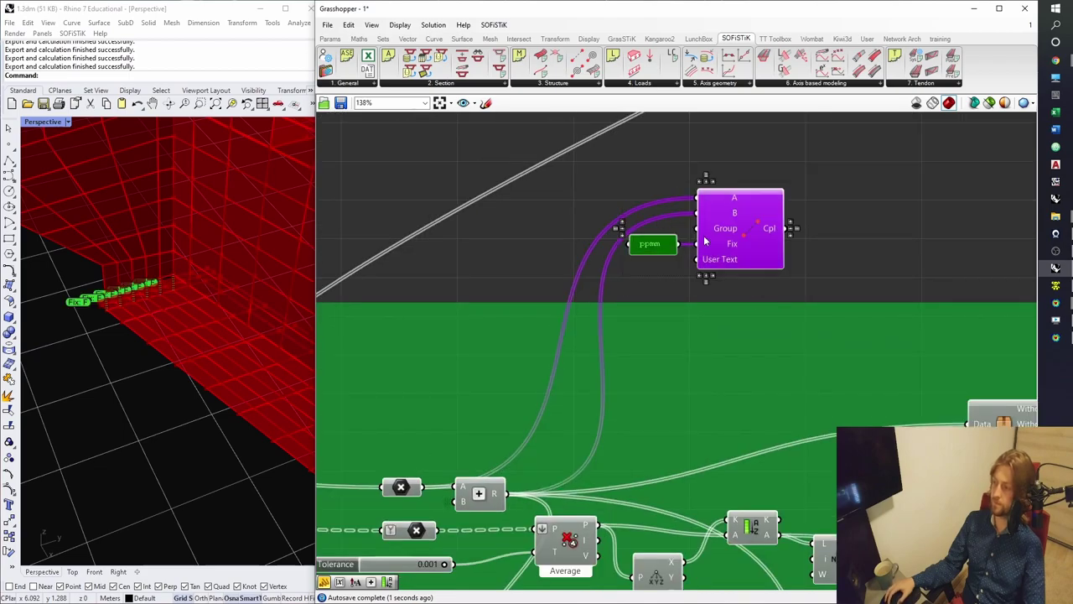
{"action": "right_click_drag", "start_coordinate": [735, 227], "coordinate": [668, 295]}
{"action": "left_click", "coordinate": [732, 304]}
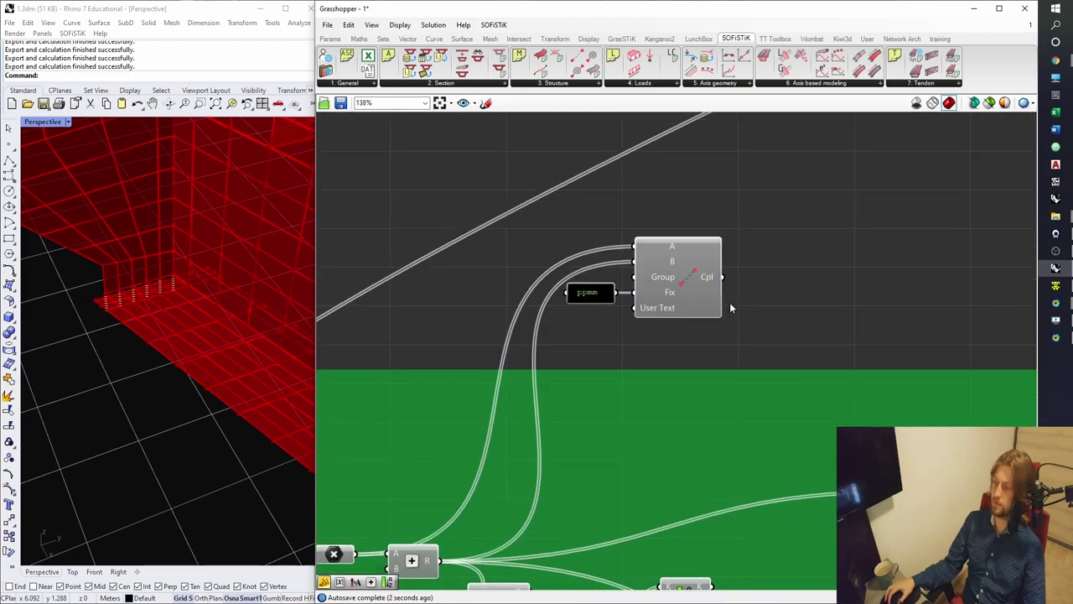
{"action": "right_click", "coordinate": [668, 298]}
{"action": "mouse_move", "coordinate": [701, 312]}
{"action": "left_click", "coordinate": [793, 339]}
Duplicate the coupling component with its connections and place the copy inside the green group above the Sort List component.
{"action": "left_click", "coordinate": [692, 296]}
{"action": "left_click_drag", "start_coordinate": [691, 295], "coordinate": [716, 278]}
{"action": "scroll", "coordinate": [720, 266], "scroll_direction": "down", "scroll_amount": 5}
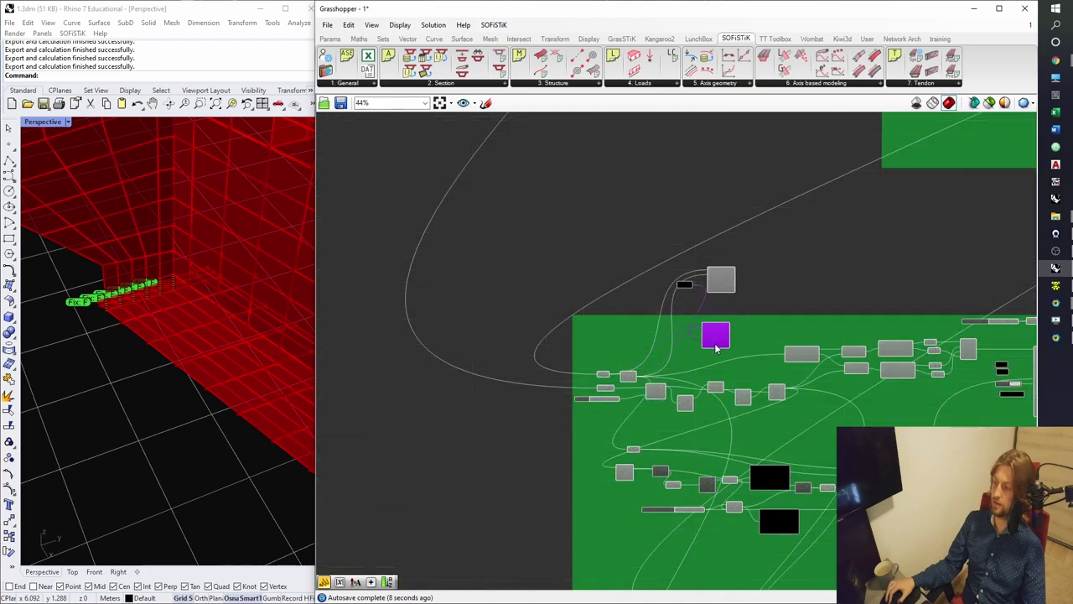
{"action": "left_click_drag", "start_coordinate": [703, 361], "coordinate": [670, 480]}
{"action": "scroll", "coordinate": [681, 369], "scroll_direction": "up", "scroll_amount": 3}
{"action": "right_click_drag", "start_coordinate": [663, 479], "coordinate": [606, 316]}
{"action": "left_click_drag", "start_coordinate": [605, 315], "coordinate": [712, 166]}
{"action": "right_click_drag", "start_coordinate": [599, 258], "coordinate": [529, 341]}
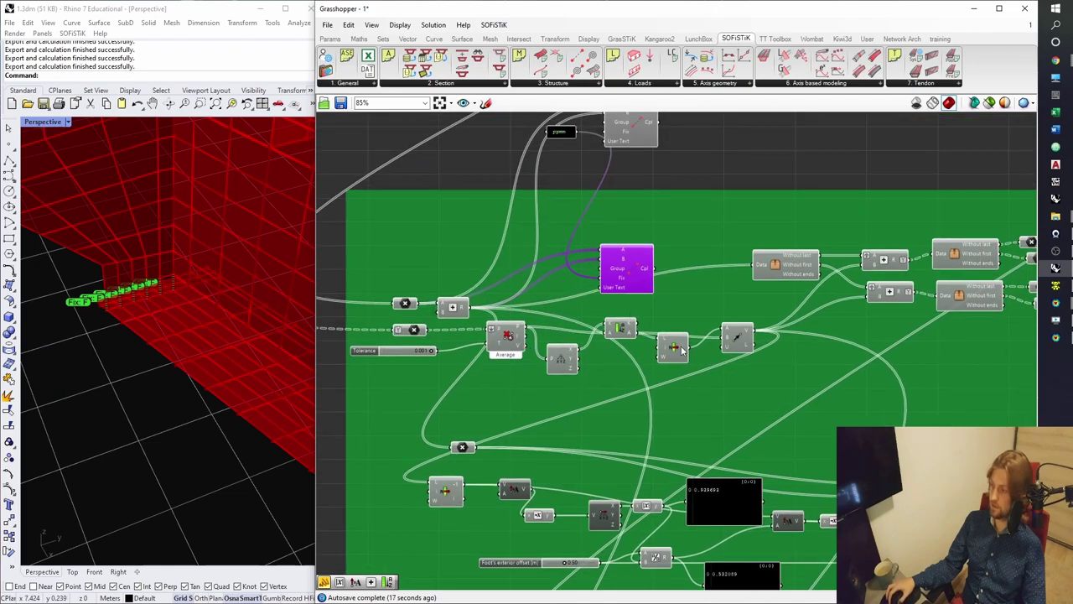
Move the copied coupling component out of the green group, beside the original one.
{"action": "left_click", "coordinate": [622, 331]}
{"action": "right_click_drag", "start_coordinate": [614, 325], "coordinate": [584, 317]}
{"action": "left_click_drag", "start_coordinate": [605, 264], "coordinate": [660, 172]}
{"action": "right_click_drag", "start_coordinate": [663, 171], "coordinate": [635, 245]}
{"action": "left_click_drag", "start_coordinate": [628, 238], "coordinate": [669, 211]}
{"action": "right_click_drag", "start_coordinate": [673, 242], "coordinate": [694, 212]}
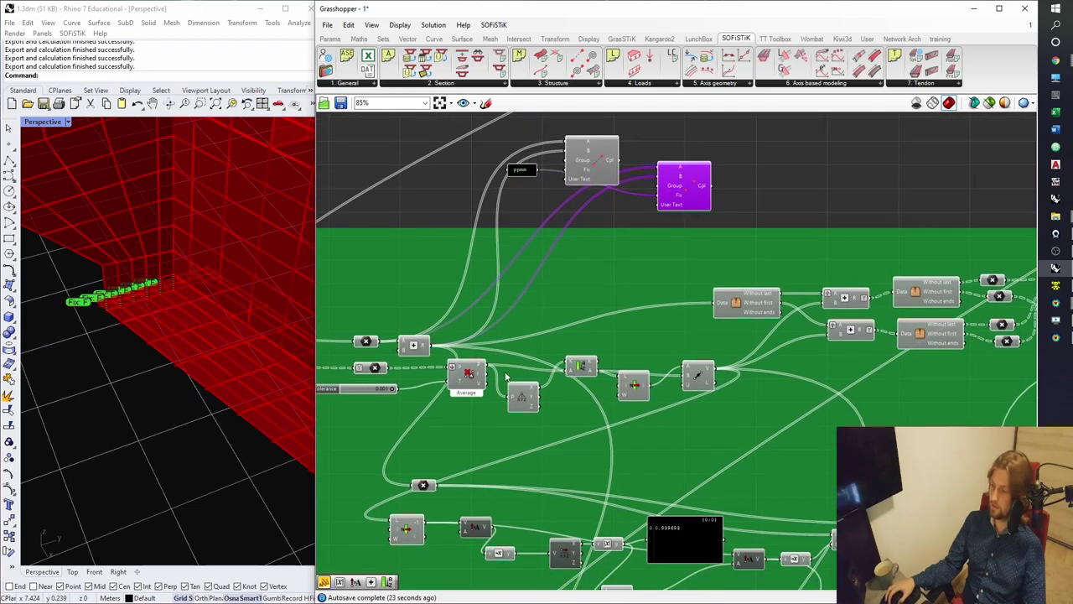
Examine the points of Cull Duplicates and the lower point parameter, inspect the parameter's data tree with a Param Viewer, and delete the viewer.
{"action": "left_click", "coordinate": [468, 375]}
{"action": "right_click_drag", "start_coordinate": [268, 303], "coordinate": [192, 316]}
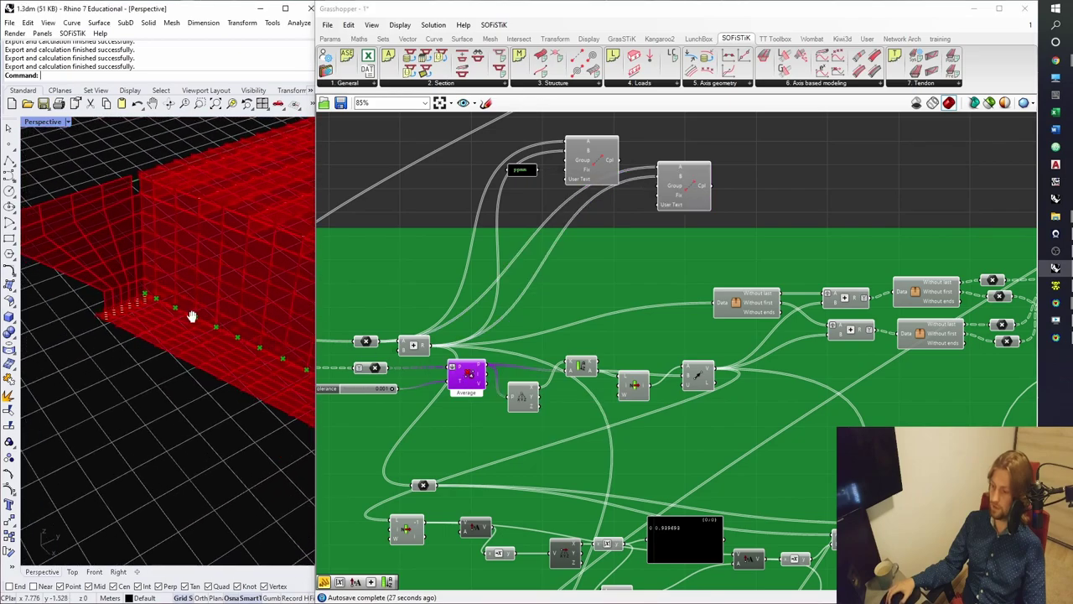
{"action": "left_click", "coordinate": [375, 368]}
{"action": "mouse_move", "coordinate": [237, 346]}
{"action": "right_mouse_down", "text": "shift"}
{"action": "mouse_move", "coordinate": [218, 321]}
{"action": "mouse_move", "coordinate": [227, 333]}
{"action": "right_mouse_up", "text": "shift"}
{"action": "scroll", "coordinate": [379, 384], "scroll_direction": "up", "scroll_amount": 4}
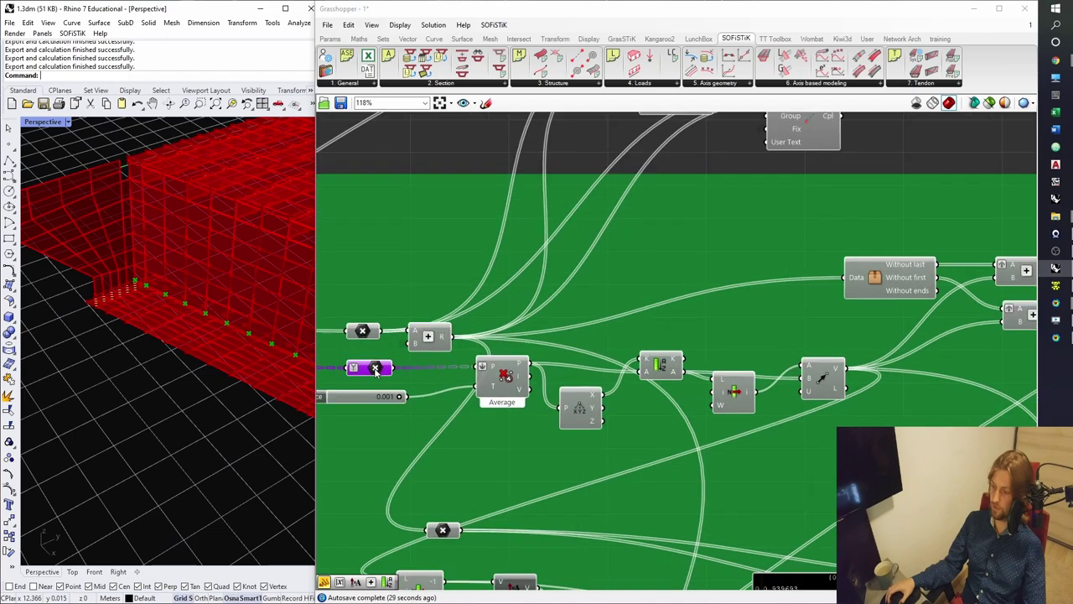
{"action": "left_click", "coordinate": [330, 39]}
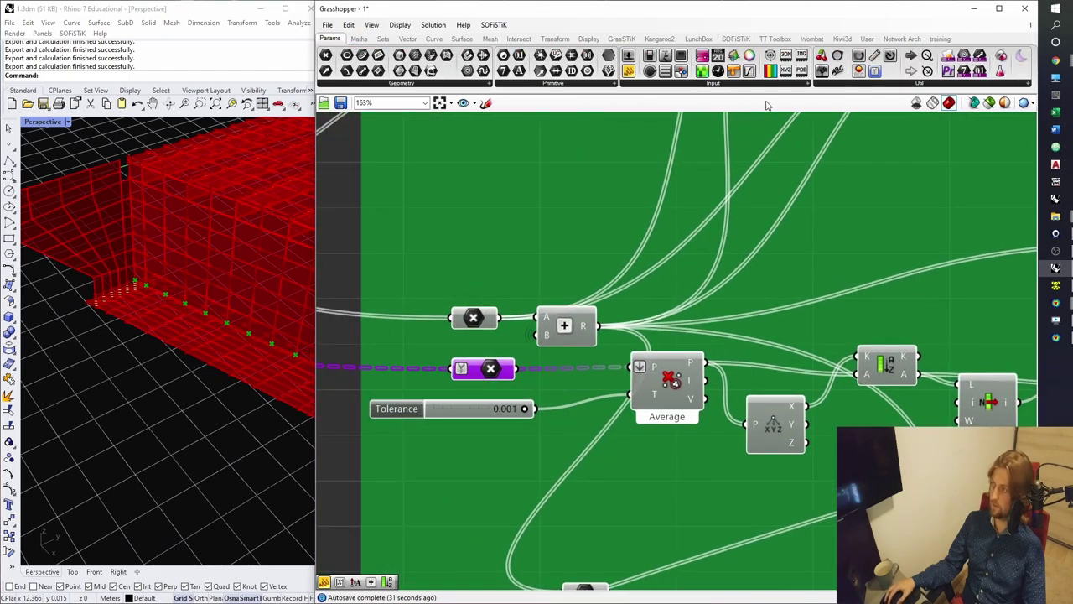
{"action": "left_click_drag", "start_coordinate": [824, 84], "coordinate": [802, 258]}
{"action": "left_click_drag", "start_coordinate": [516, 369], "coordinate": [720, 253]}
{"action": "left_click_drag", "start_coordinate": [798, 273], "coordinate": [807, 260]}
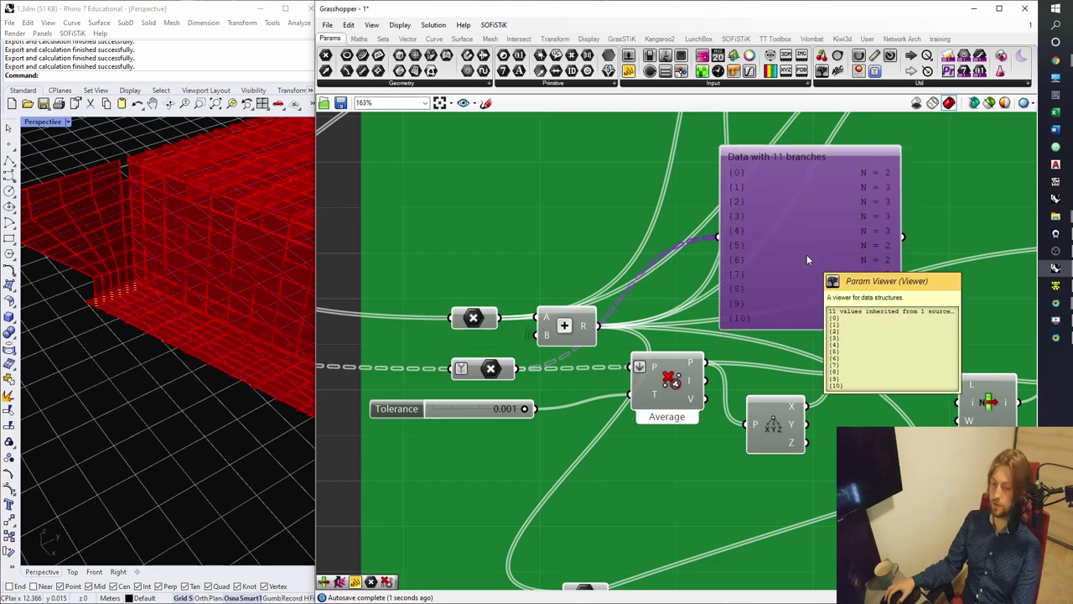
{"action": "key", "text": "Delete"}
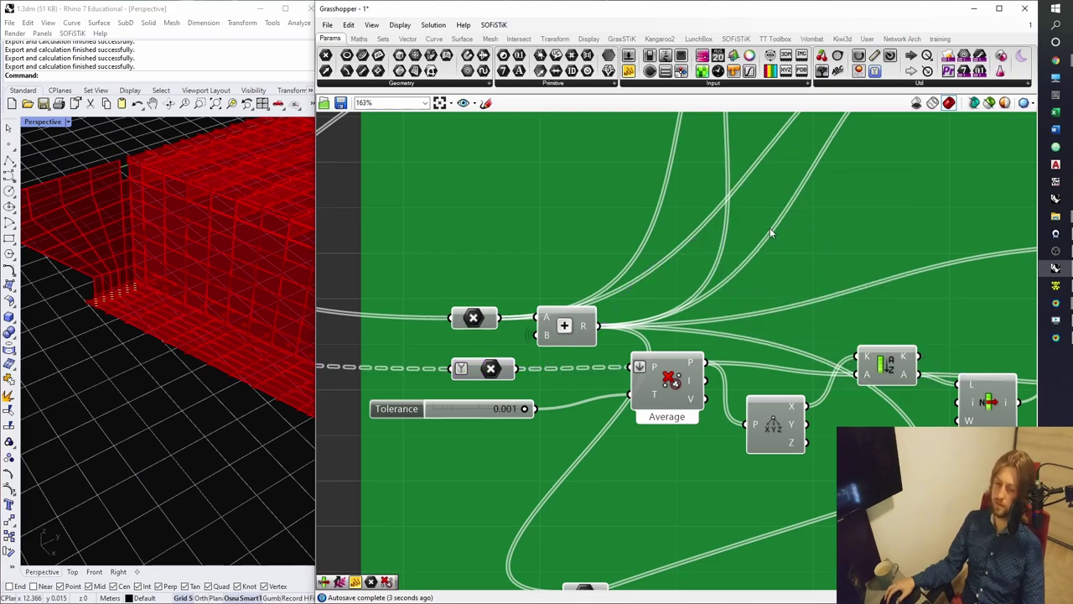
Move the copied coupling component back into the green group and check the Sort List's points along the abutment foot.
{"action": "right_click_drag", "start_coordinate": [294, 300], "coordinate": [249, 353]}
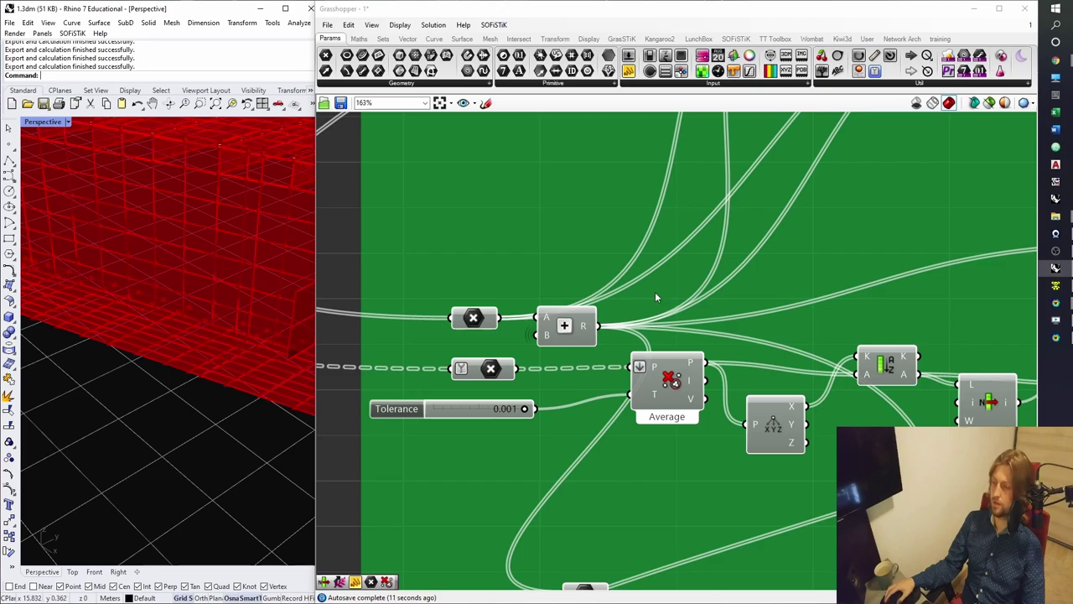
{"action": "scroll", "coordinate": [716, 289], "scroll_direction": "down", "scroll_amount": 3}
{"action": "right_click_drag", "start_coordinate": [779, 251], "coordinate": [640, 351]}
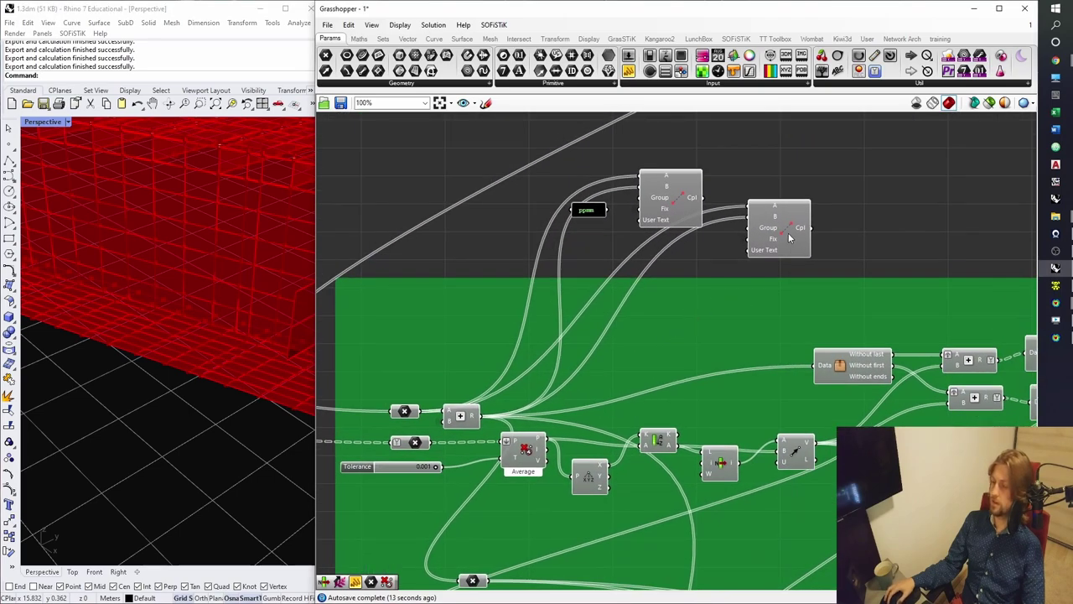
{"action": "left_click_drag", "start_coordinate": [788, 238], "coordinate": [690, 350]}
{"action": "right_click_drag", "start_coordinate": [683, 360], "coordinate": [680, 323]}
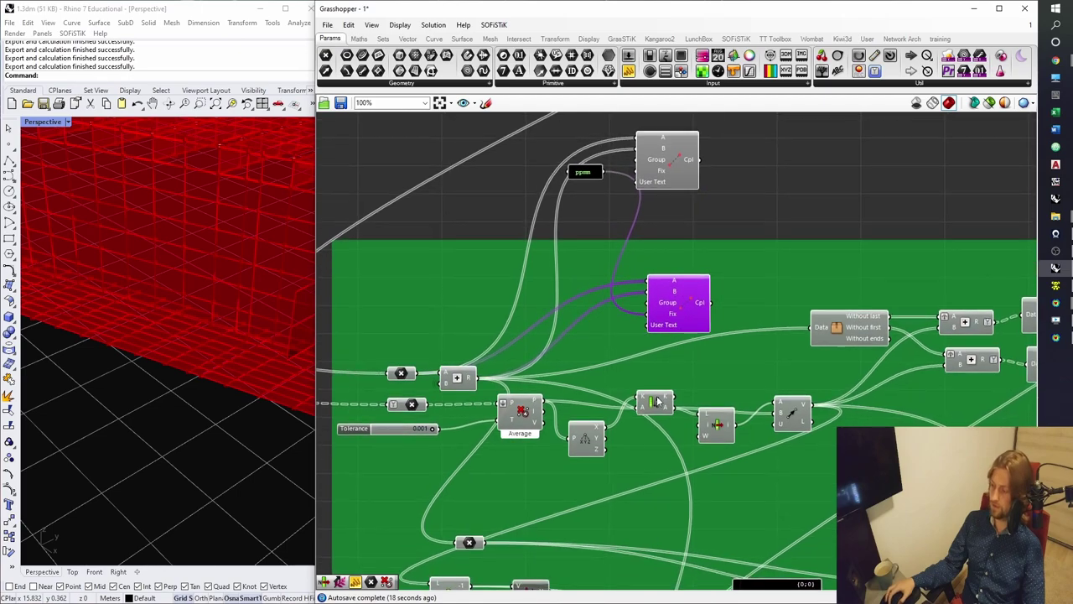
{"action": "left_click", "coordinate": [659, 405]}
{"action": "scroll", "coordinate": [251, 325], "scroll_direction": "down", "scroll_amount": 6}
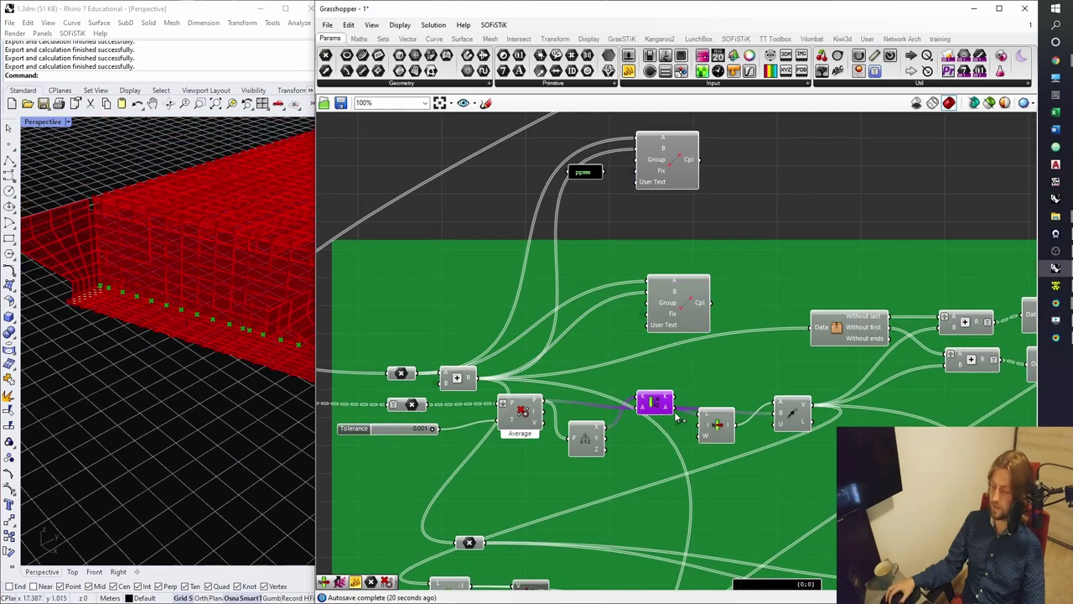
{"action": "scroll", "coordinate": [483, 431], "scroll_direction": "up", "scroll_amount": 1}
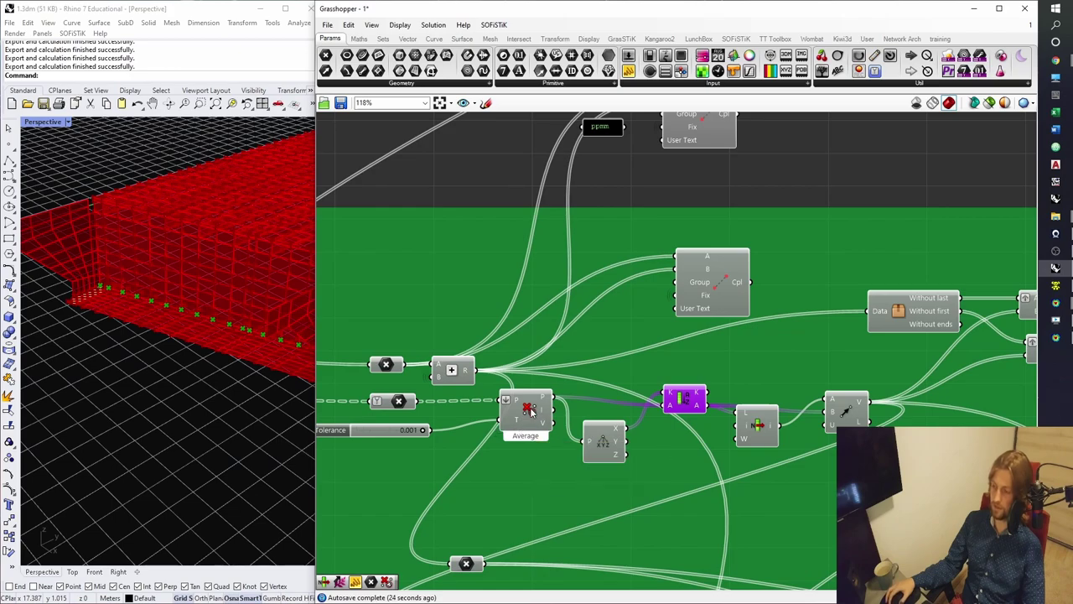
{"action": "right_click_drag", "start_coordinate": [675, 399], "coordinate": [637, 384]}
{"action": "right_click_drag", "start_coordinate": [451, 277], "coordinate": [512, 248]}
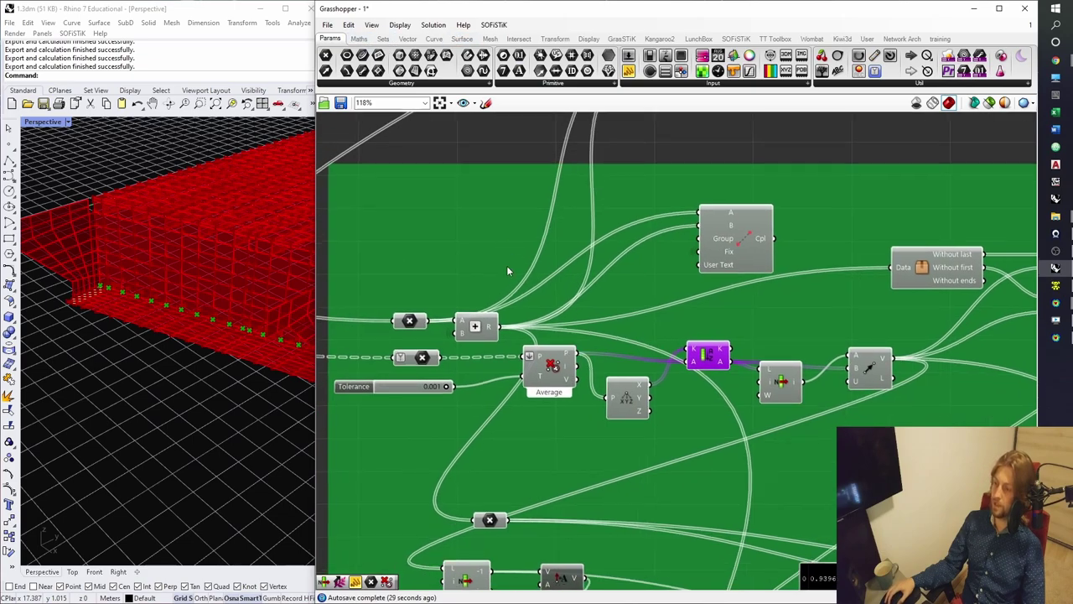
Duplicate the Addition component below the Sort List and feed the sorted points into its A input.
{"action": "left_click", "coordinate": [476, 327]}
{"action": "left_click_drag", "start_coordinate": [484, 333], "coordinate": [724, 444]}
{"action": "scroll", "coordinate": [723, 375], "scroll_direction": "up", "scroll_amount": 3}
{"action": "scroll", "coordinate": [94, 297], "scroll_direction": "up", "scroll_amount": 7}
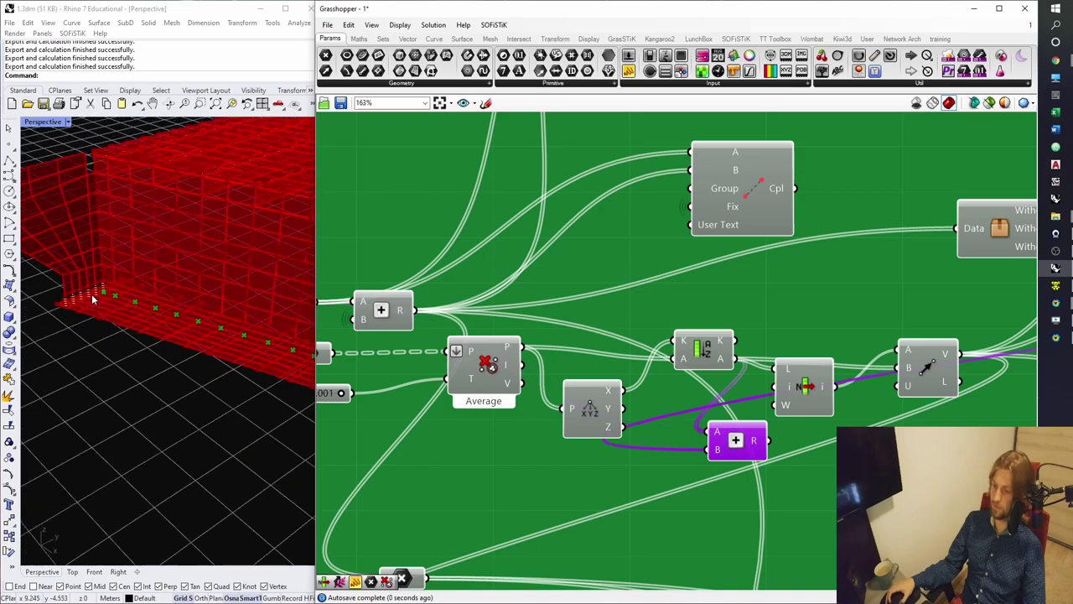
Compare the previewed points of the upper point parameter, both Addition components and the Sort List in the Rhino view.
{"action": "left_click", "coordinate": [380, 315]}
{"action": "right_click_drag", "start_coordinate": [424, 314], "coordinate": [579, 317]}
{"action": "left_click", "coordinate": [445, 305]}
{"action": "left_click", "coordinate": [536, 313]}
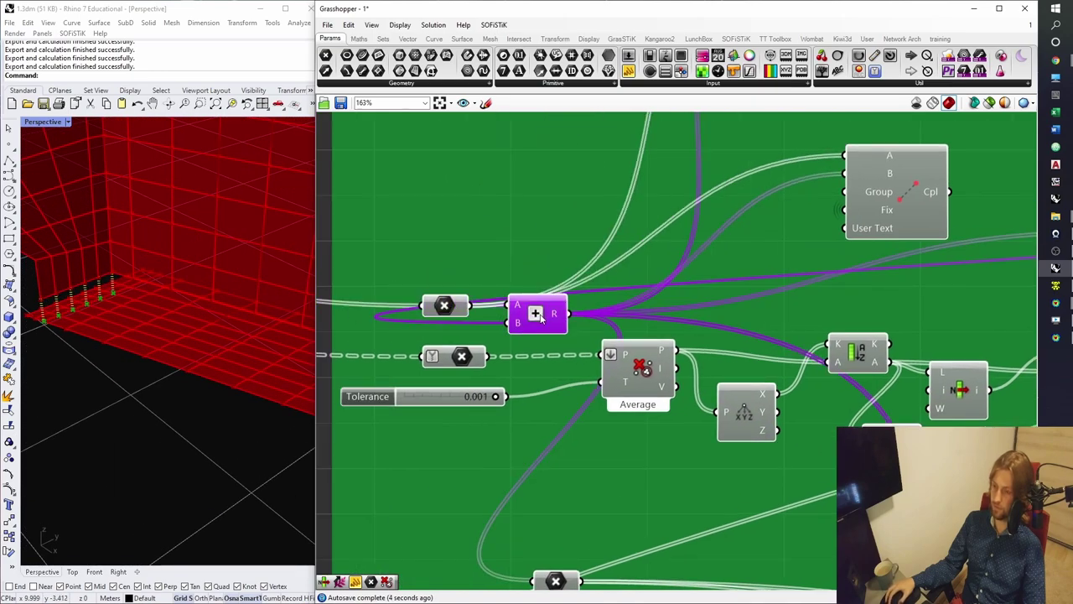
{"action": "right_click_drag", "start_coordinate": [885, 412], "coordinate": [787, 335]}
{"action": "left_click", "coordinate": [759, 277]}
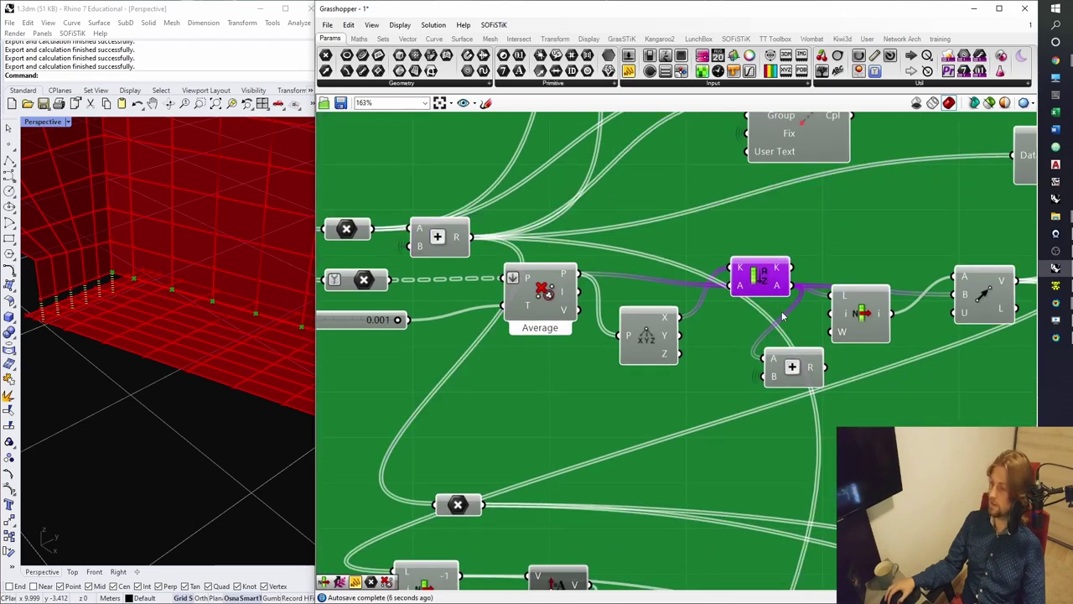
{"action": "left_click", "coordinate": [797, 367]}
Move the copied Addition above the Sort List, then connect the sorted points to the second coupling's A and the Addition result to B.
{"action": "right_click_drag", "start_coordinate": [818, 369], "coordinate": [731, 402]}
{"action": "left_click_drag", "start_coordinate": [731, 401], "coordinate": [776, 269]}
{"action": "right_click_drag", "start_coordinate": [776, 269], "coordinate": [698, 375]}
{"action": "left_click_drag", "start_coordinate": [624, 433], "coordinate": [579, 227]}
{"action": "left_click_drag", "start_coordinate": [719, 373], "coordinate": [598, 252]}
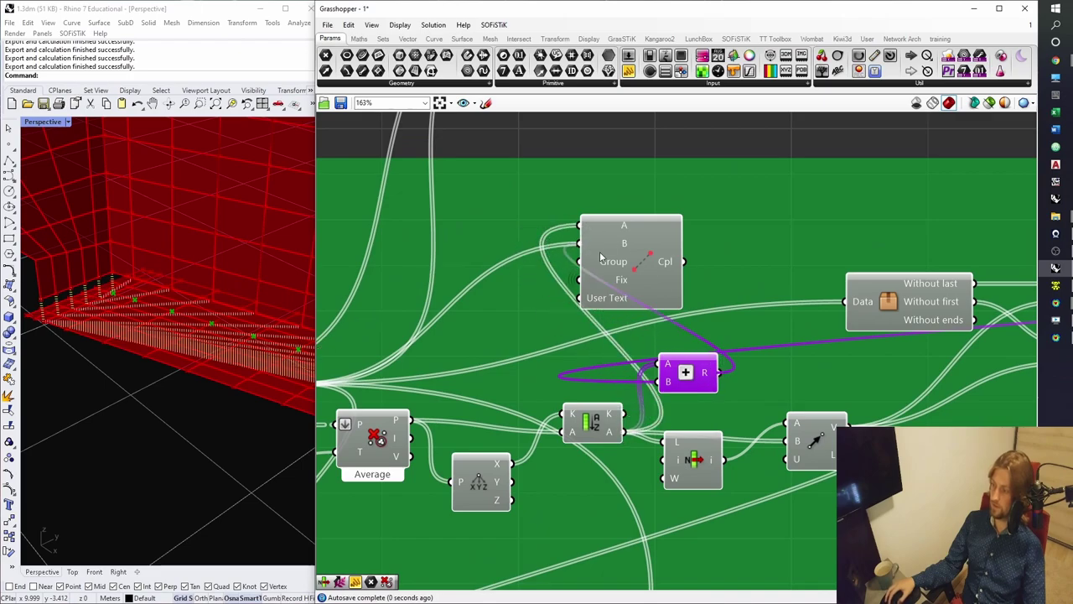
Move the second coupling component and its Addition component out of the green group, beside the first coupling.
{"action": "left_click", "coordinate": [616, 261]}
{"action": "scroll", "coordinate": [597, 352], "scroll_direction": "down", "scroll_amount": 3}
{"action": "right_click_drag", "start_coordinate": [596, 352], "coordinate": [561, 425]}
{"action": "left_click_drag", "start_coordinate": [594, 367], "coordinate": [686, 253]}
{"action": "left_click_drag", "start_coordinate": [620, 440], "coordinate": [603, 287]}
{"action": "left_click", "coordinate": [728, 243]}
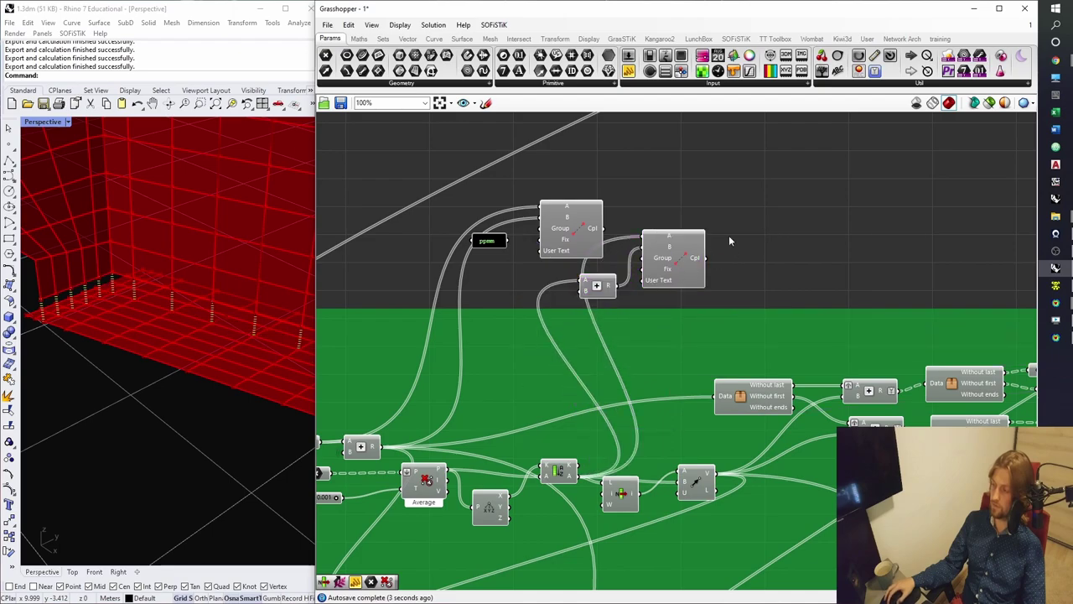
Check the previews of both coupling components in the Rhino view and save the Grasshopper definition.
{"action": "scroll", "coordinate": [576, 240], "scroll_direction": "up", "scroll_amount": 3}
{"action": "left_click", "coordinate": [579, 229]}
{"action": "key", "text": "ctrl+s"}
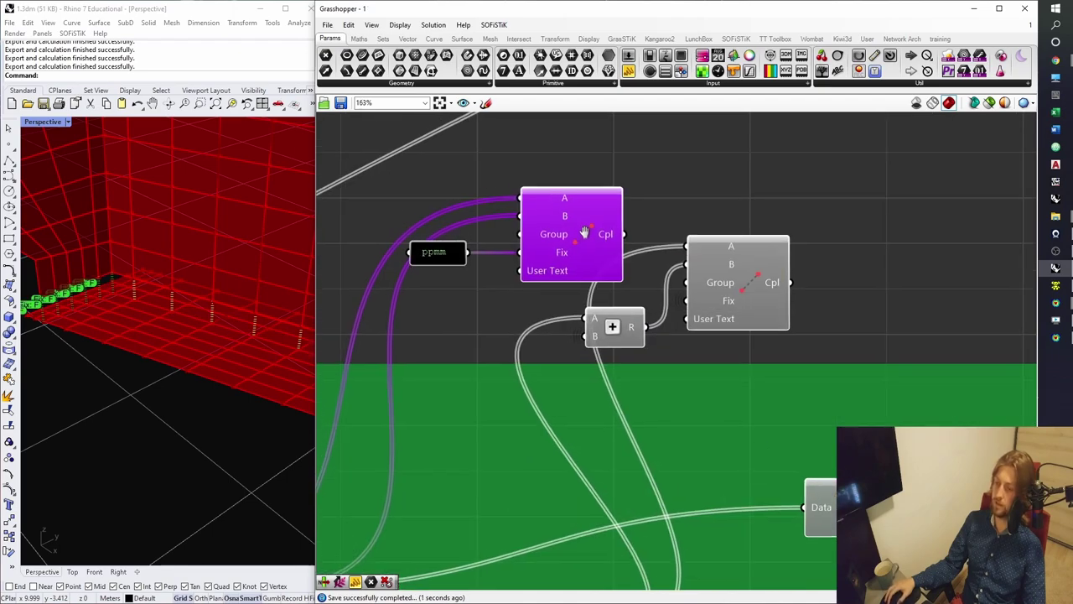
{"action": "right_click_drag", "start_coordinate": [584, 230], "coordinate": [587, 243]}
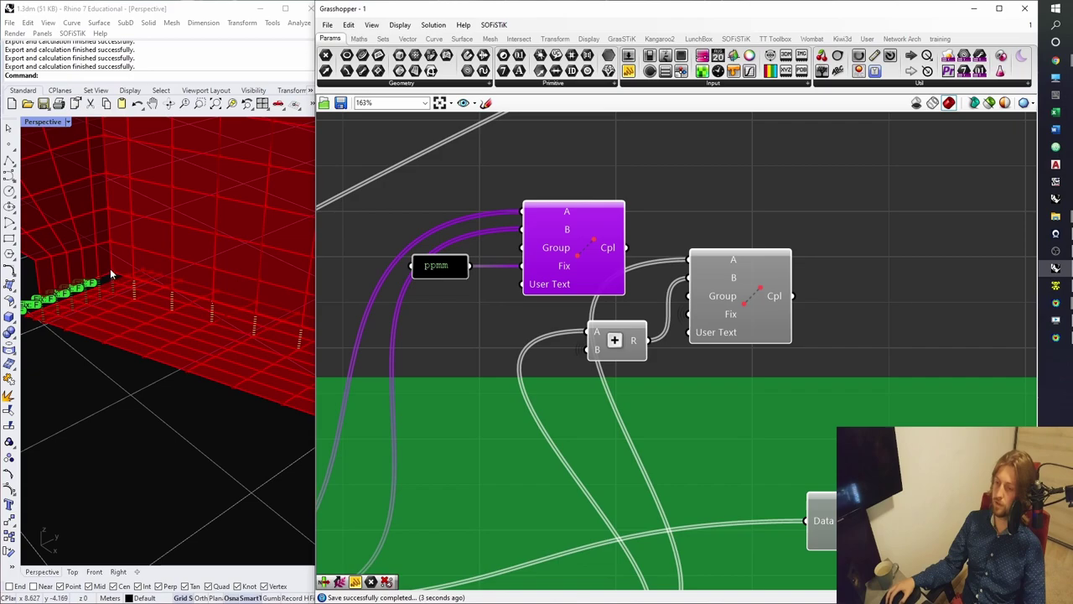
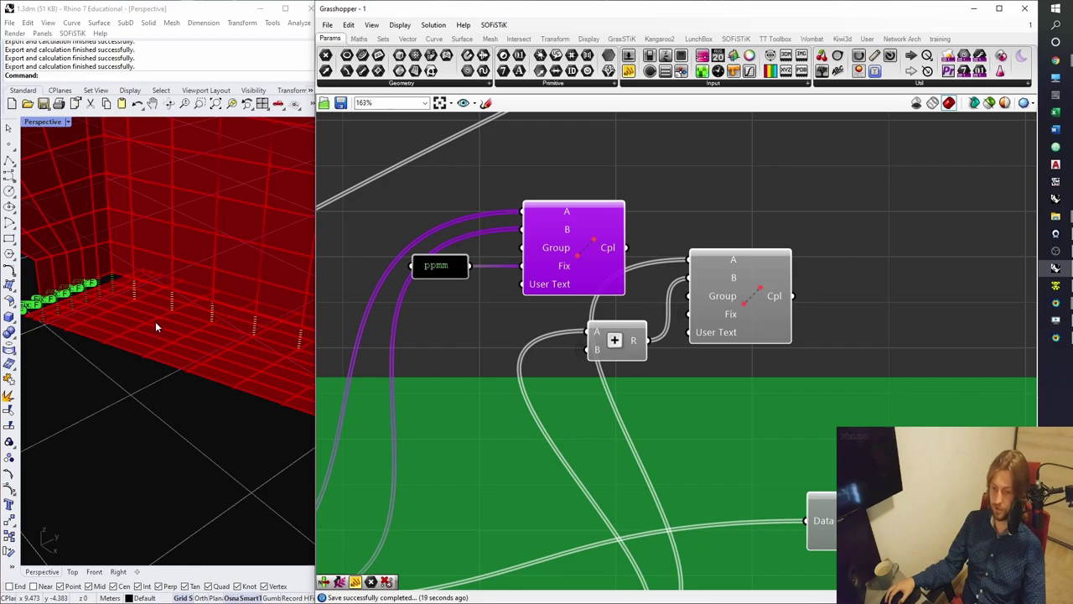
{"action": "left_click", "coordinate": [743, 319]}
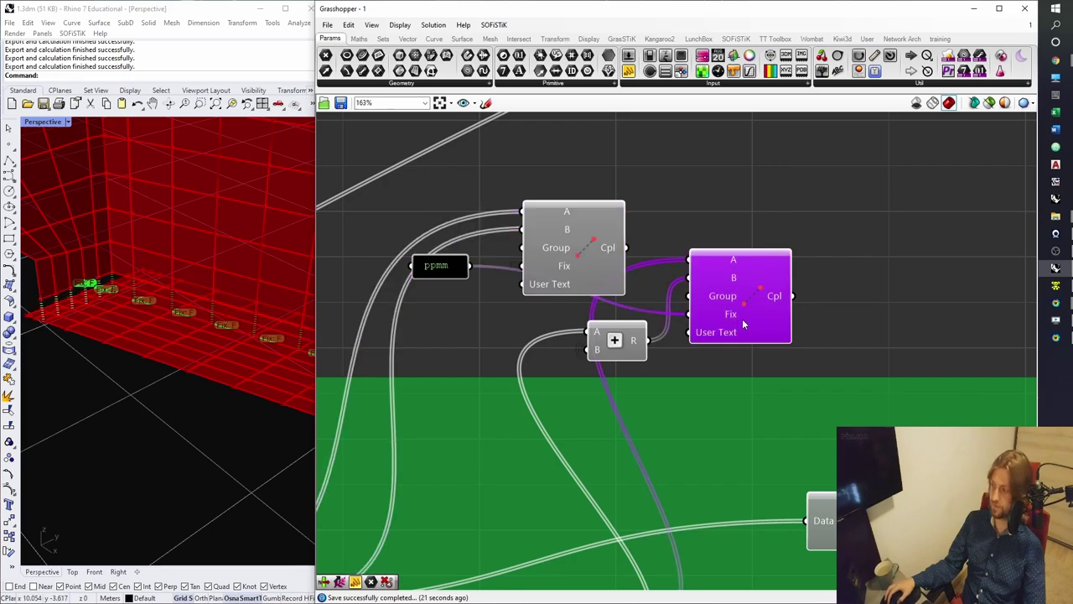
{"action": "right_click_drag", "start_coordinate": [795, 300], "coordinate": [765, 292]}
{"action": "key", "text": "ctrl+s"}
{"action": "left_click", "coordinate": [728, 354]}
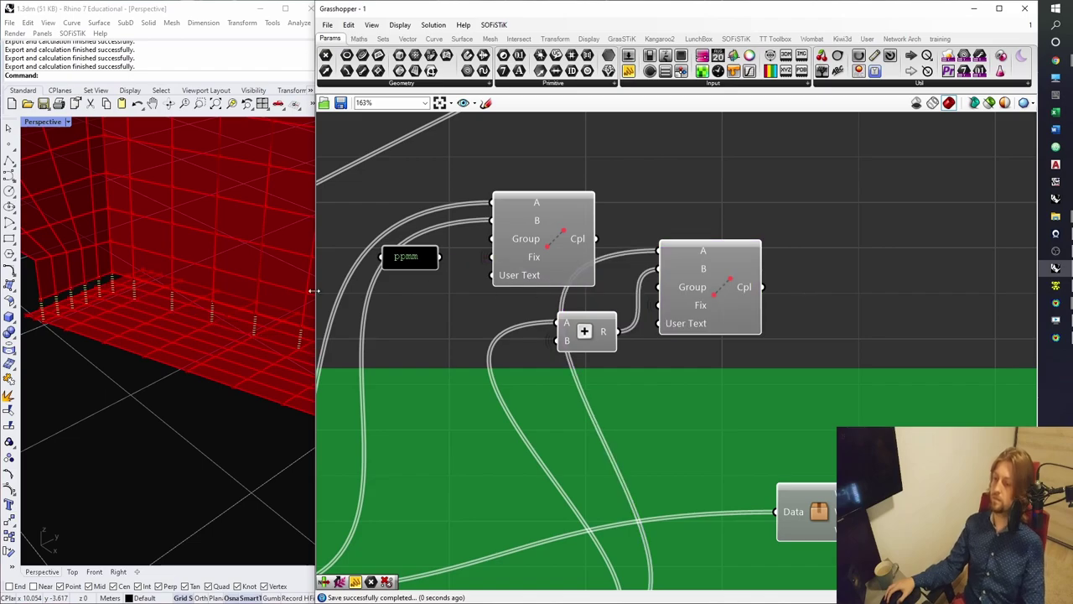
Examine the second coupling's preview at the far end of the abutment foot.
{"action": "scroll", "coordinate": [232, 290], "scroll_direction": "down", "scroll_amount": 6}
{"action": "right_click_drag", "start_coordinate": [233, 291], "coordinate": [202, 364]}
{"action": "left_click", "coordinate": [718, 313]}
{"action": "right_click_drag", "start_coordinate": [718, 313], "coordinate": [639, 293]}
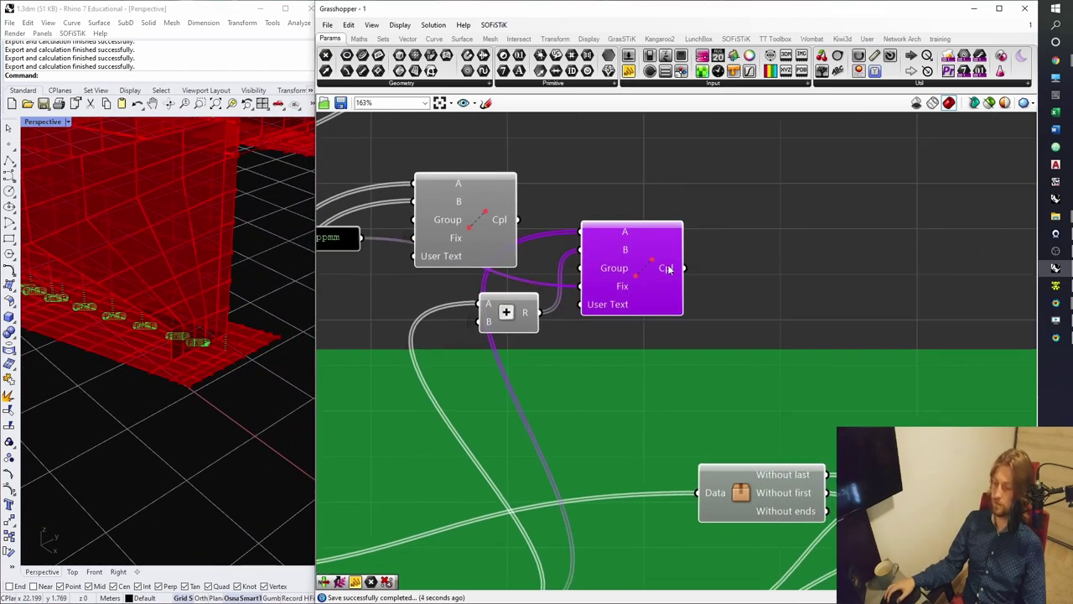
Copy the second coupling component and place the copy beside the original, above the green group.
{"action": "scroll", "coordinate": [639, 285], "scroll_direction": "down", "scroll_amount": 8}
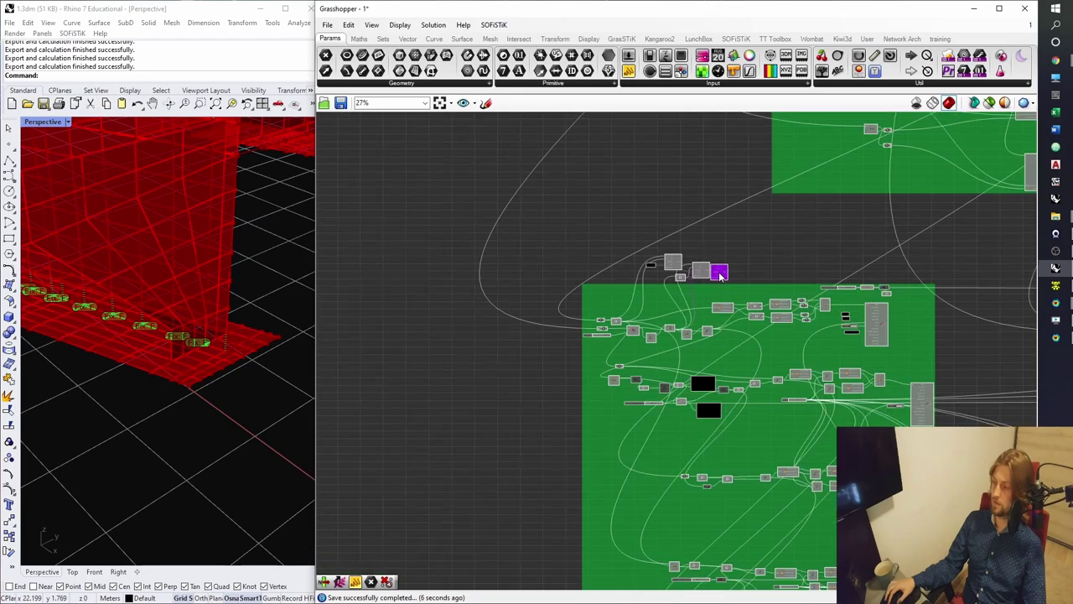
{"action": "left_click_drag", "start_coordinate": [720, 276], "coordinate": [840, 170]}
{"action": "scroll", "coordinate": [668, 334], "scroll_direction": "up", "scroll_amount": 3}
{"action": "scroll", "coordinate": [664, 244], "scroll_direction": "up", "scroll_amount": 2}
{"action": "right_click_drag", "start_coordinate": [839, 171], "coordinate": [721, 267]}
{"action": "left_click_drag", "start_coordinate": [720, 267], "coordinate": [752, 252]}
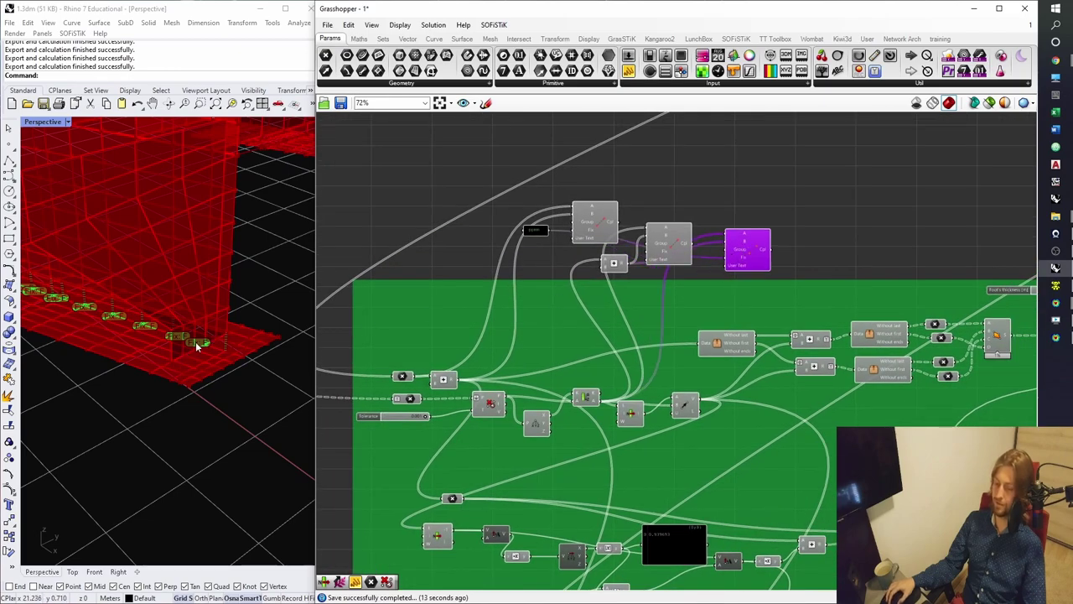
Move the copied coupling down to the lower foot's point parameter and connect those points to A and the neighbouring Addition result to B.
{"action": "scroll", "coordinate": [541, 463], "scroll_direction": "down", "scroll_amount": 5}
{"action": "right_click_drag", "start_coordinate": [541, 463], "coordinate": [541, 373]}
{"action": "scroll", "coordinate": [540, 374], "scroll_direction": "up", "scroll_amount": 5}
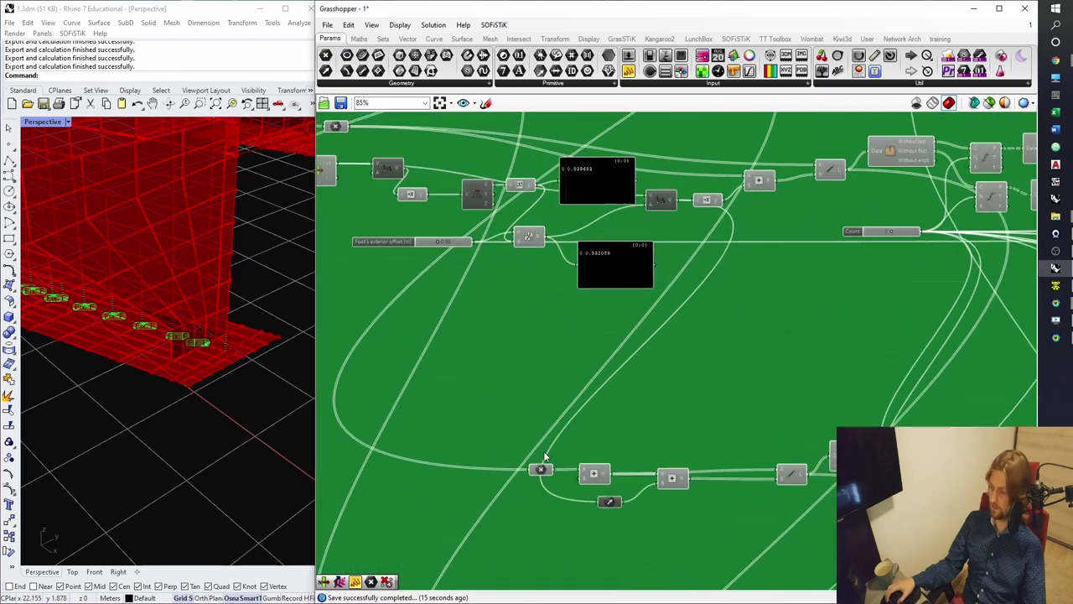
{"action": "left_click", "coordinate": [542, 471]}
{"action": "left_click", "coordinate": [597, 476]}
{"action": "right_click_drag", "start_coordinate": [597, 470], "coordinate": [536, 503]}
{"action": "scroll", "coordinate": [576, 445], "scroll_direction": "down", "scroll_amount": 4}
{"action": "left_click", "coordinate": [587, 182]}
{"action": "left_click_drag", "start_coordinate": [587, 181], "coordinate": [551, 488]}
{"action": "scroll", "coordinate": [537, 491], "scroll_direction": "up", "scroll_amount": 5}
{"action": "left_click_drag", "start_coordinate": [491, 538], "coordinate": [537, 430]}
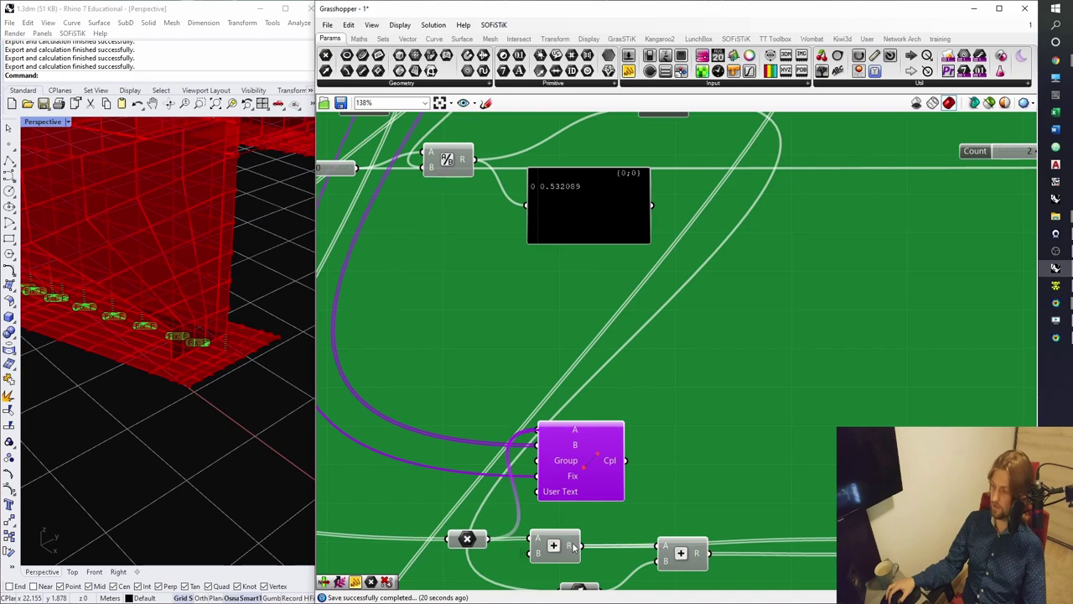
Move the third coupling component back out of the green group, beside the second coupling.
{"action": "left_click_drag", "start_coordinate": [571, 462], "coordinate": [598, 260]}
{"action": "scroll", "coordinate": [577, 427], "scroll_direction": "down", "scroll_amount": 5}
{"action": "scroll", "coordinate": [619, 185], "scroll_direction": "up", "scroll_amount": 4}
{"action": "right_click_drag", "start_coordinate": [613, 255], "coordinate": [633, 265]}
{"action": "left_click_drag", "start_coordinate": [741, 292], "coordinate": [322, 186]}
{"action": "scroll", "coordinate": [322, 186], "scroll_direction": "down", "scroll_amount": 3}
{"action": "right_click_drag", "start_coordinate": [356, 217], "coordinate": [351, 252]}
{"action": "left_click_drag", "start_coordinate": [396, 255], "coordinate": [551, 201]}
{"action": "left_click", "coordinate": [580, 179]}
{"action": "right_click_drag", "start_coordinate": [585, 184], "coordinate": [548, 216]}
Save the Grasshopper definition and check the second and third couplings' previews at the abutment foot in the Rhino view.
{"action": "key", "text": "ctrl+s"}
{"action": "right_click_drag", "start_coordinate": [199, 361], "coordinate": [131, 343]}
{"action": "left_click", "coordinate": [576, 245]}
{"action": "scroll", "coordinate": [216, 341], "scroll_direction": "up", "scroll_amount": 5}
{"action": "scroll", "coordinate": [140, 363], "scroll_direction": "down", "scroll_amount": 5}
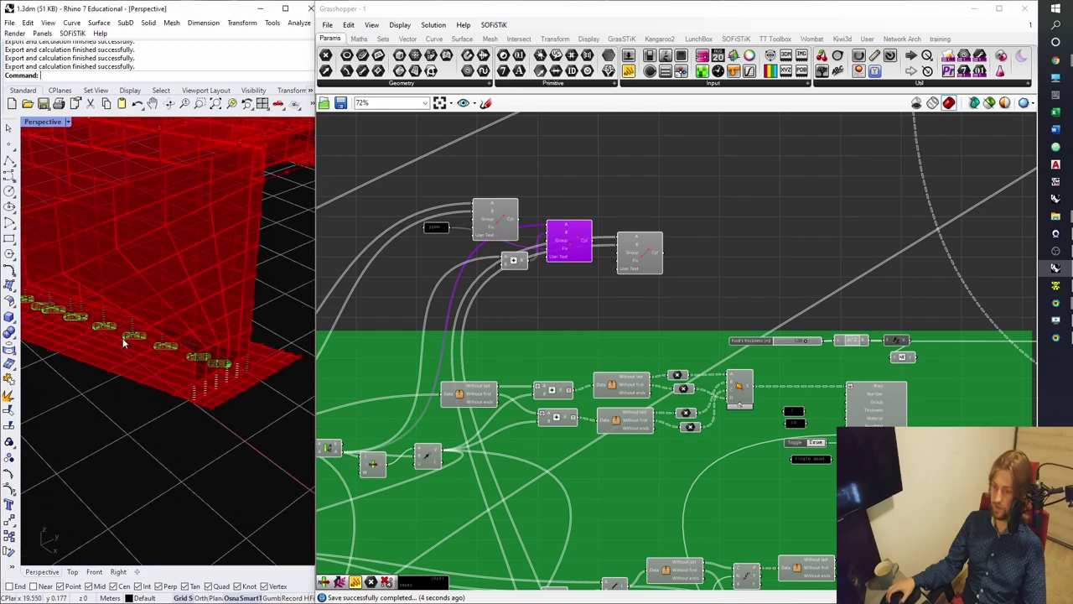
{"action": "left_click", "coordinate": [637, 262]}
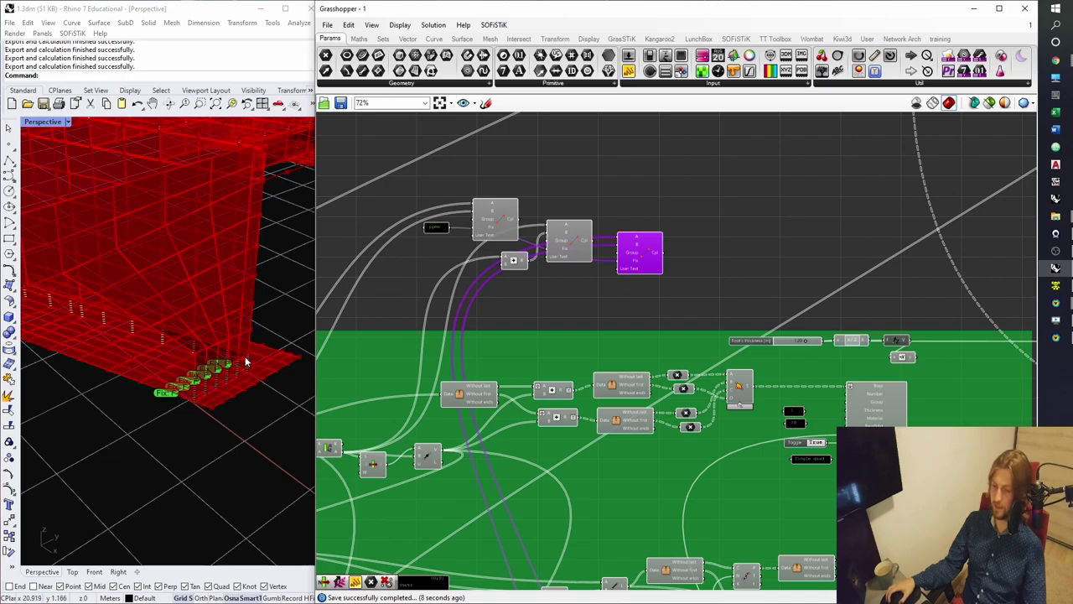
{"action": "scroll", "coordinate": [243, 367], "scroll_direction": "up", "scroll_amount": 5}
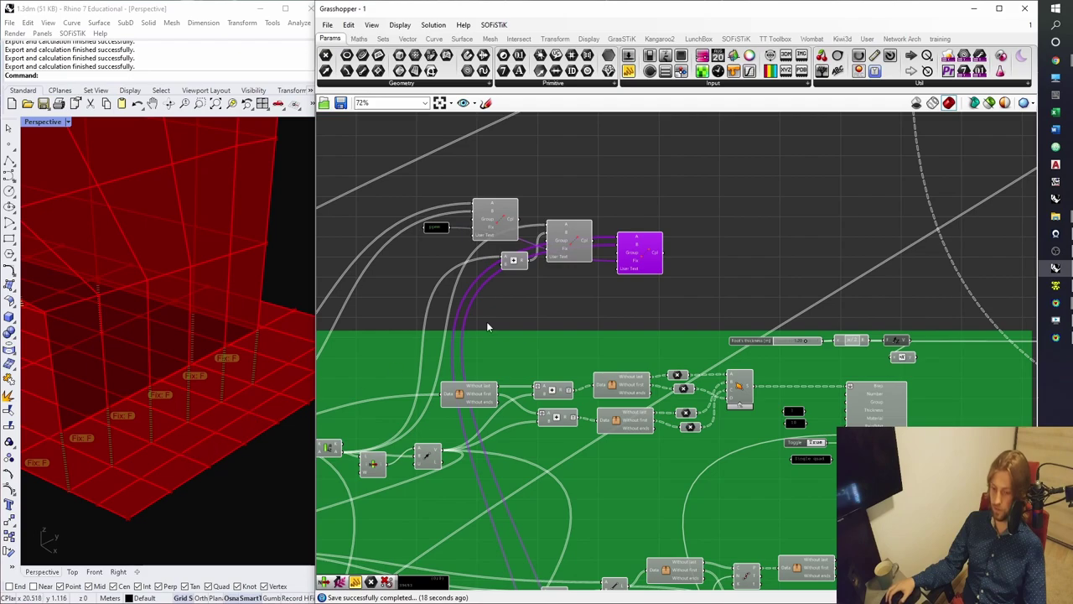
Collect the Cpl outputs of all three coupling components in one relay beside them.
{"action": "left_click", "coordinate": [584, 290]}
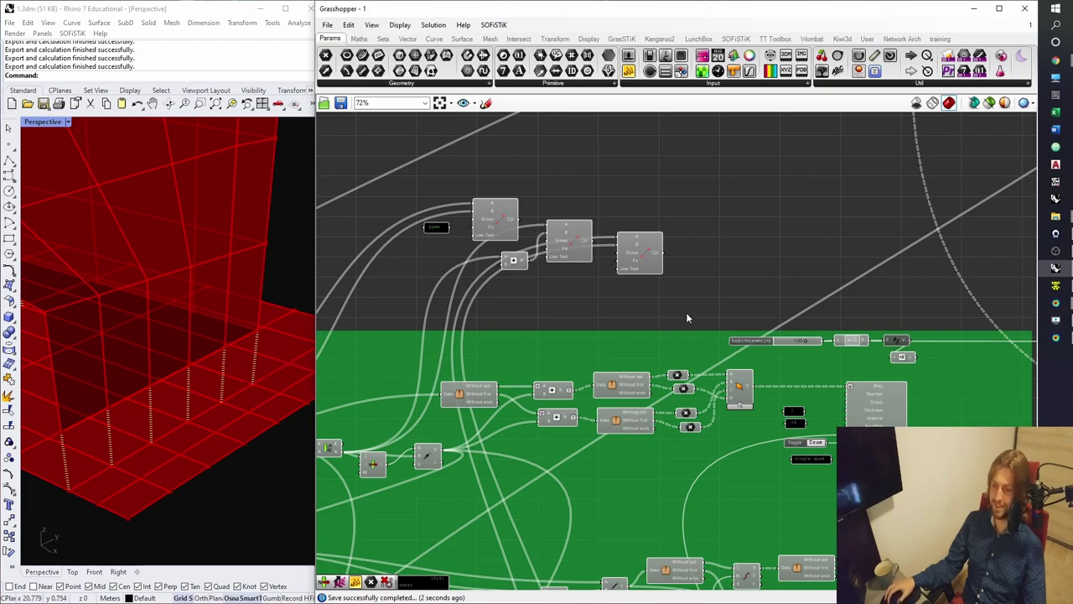
{"action": "right_click_drag", "start_coordinate": [691, 317], "coordinate": [666, 343]}
{"action": "left_click", "coordinate": [627, 291]}
{"action": "left_click", "coordinate": [531, 340]}
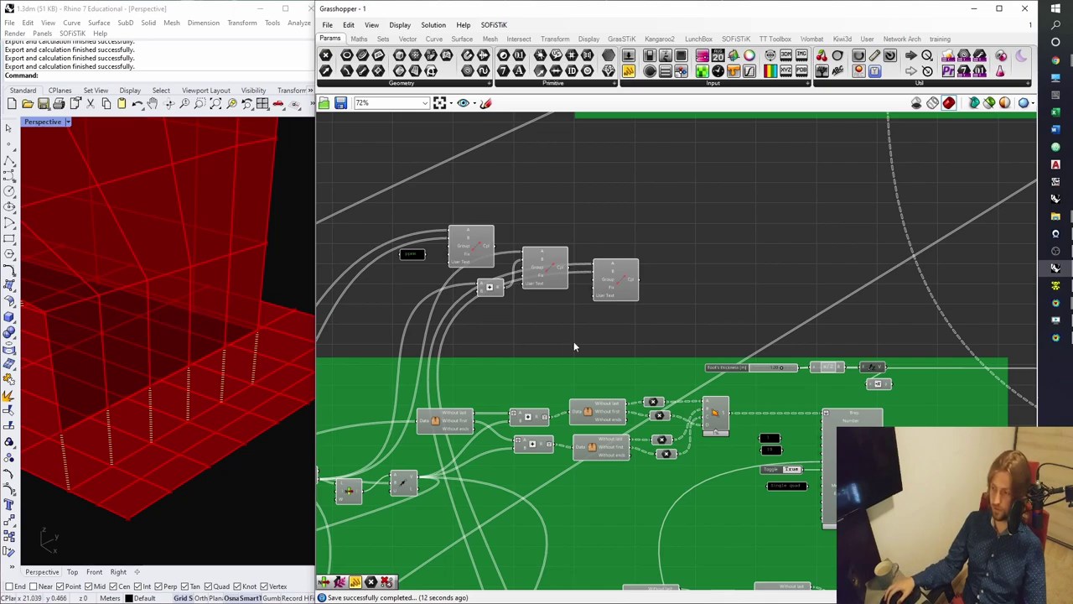
{"action": "left_click", "coordinate": [619, 294]}
{"action": "left_click_drag", "start_coordinate": [656, 344], "coordinate": [423, 248]}
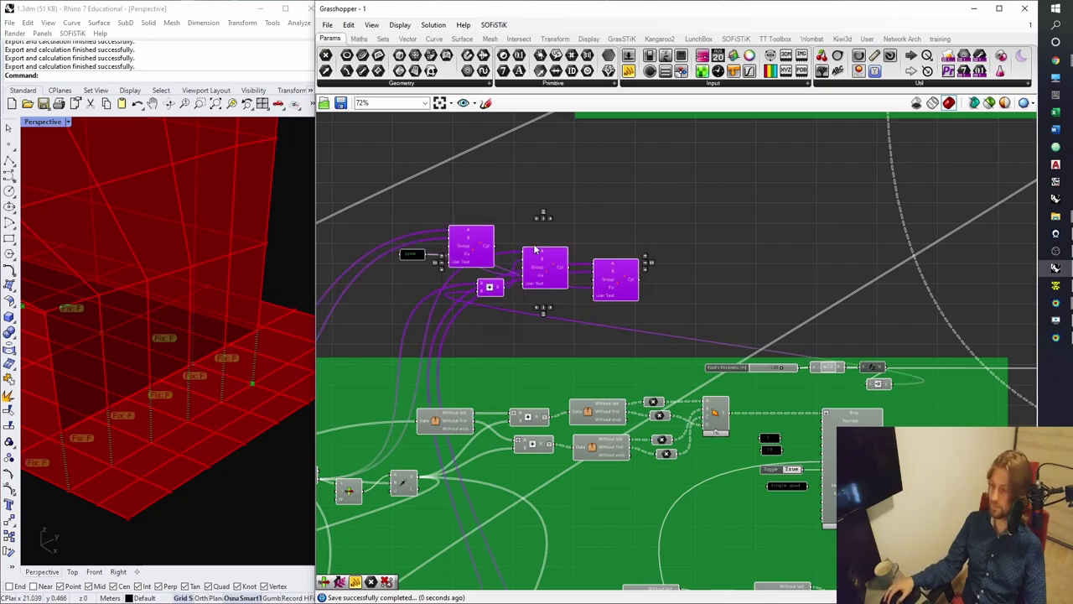
{"action": "scroll", "coordinate": [485, 240], "scroll_direction": "up", "scroll_amount": 2}
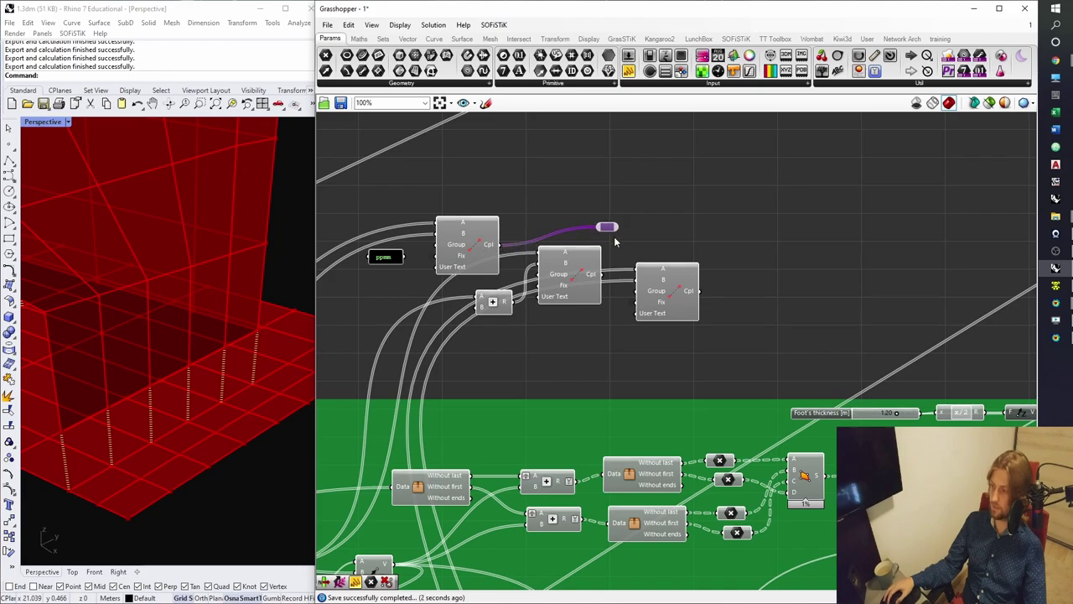
{"action": "scroll", "coordinate": [614, 240], "scroll_direction": "up", "scroll_amount": 3}
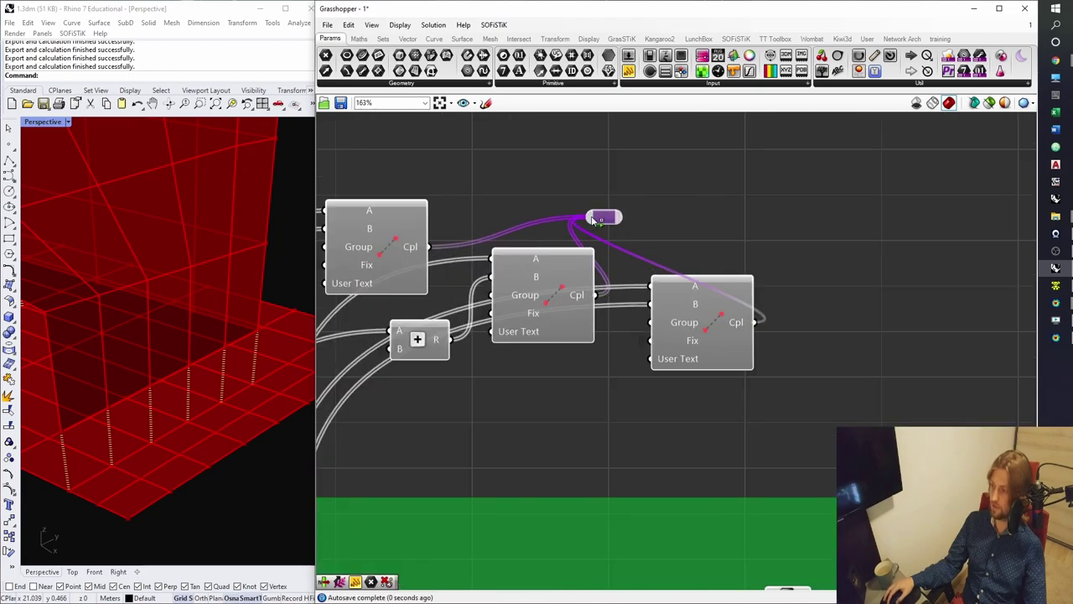
{"action": "scroll", "coordinate": [636, 268], "scroll_direction": "down", "scroll_amount": 3}
Copy the three coupling components with their relay and place the copies above the second green group.
{"action": "left_click_drag", "start_coordinate": [698, 339], "coordinate": [426, 203]}
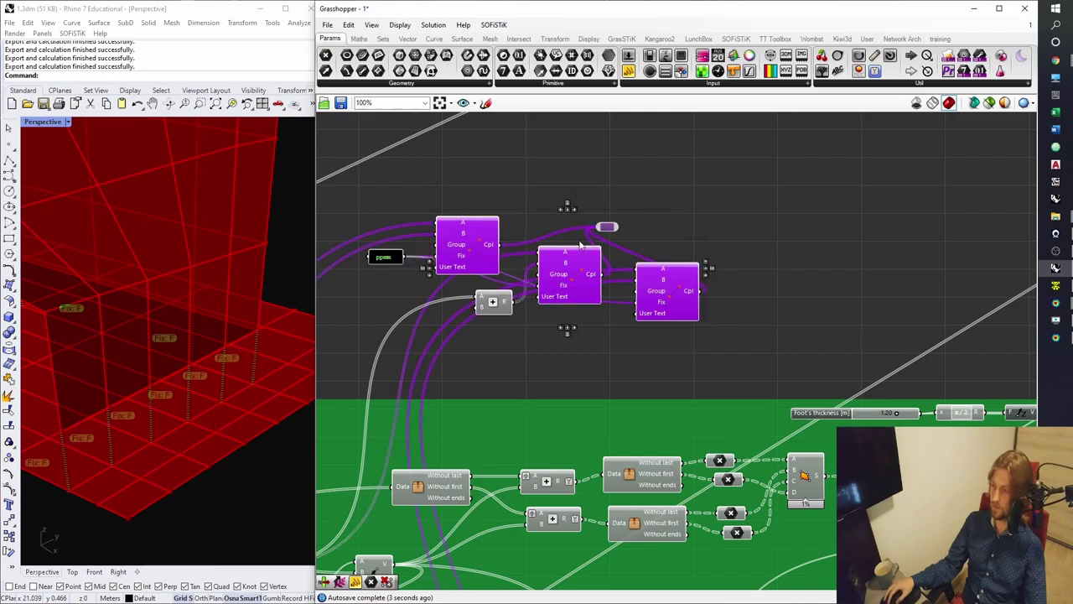
{"action": "scroll", "coordinate": [543, 263], "scroll_direction": "down", "scroll_amount": 5}
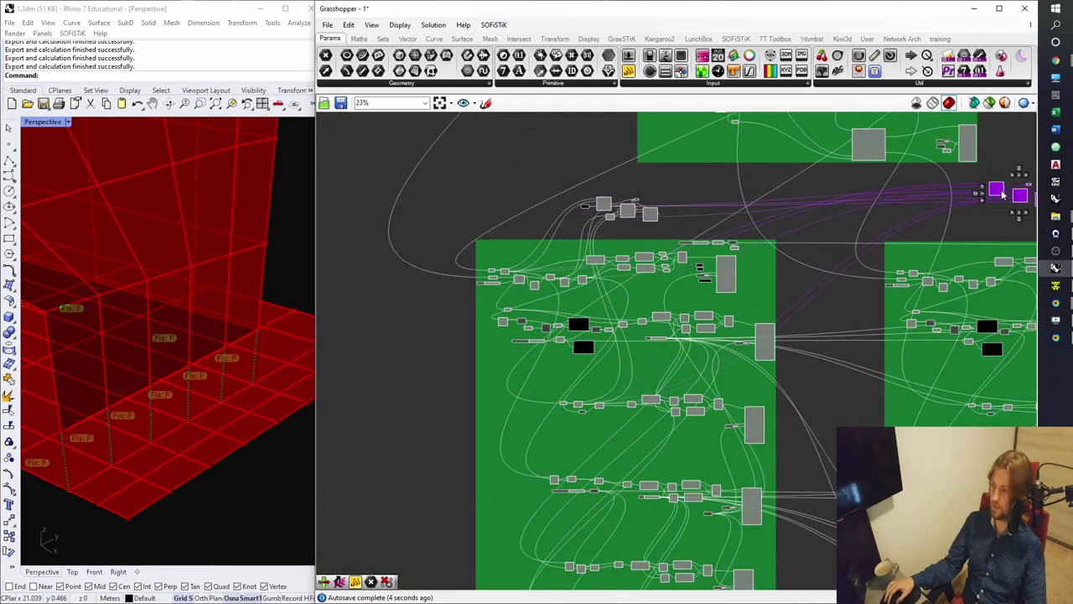
{"action": "scroll", "coordinate": [971, 212], "scroll_direction": "up", "scroll_amount": 5}
{"action": "left_click_drag", "start_coordinate": [1042, 208], "coordinate": [829, 243]}
{"action": "left_click", "coordinate": [809, 263]}
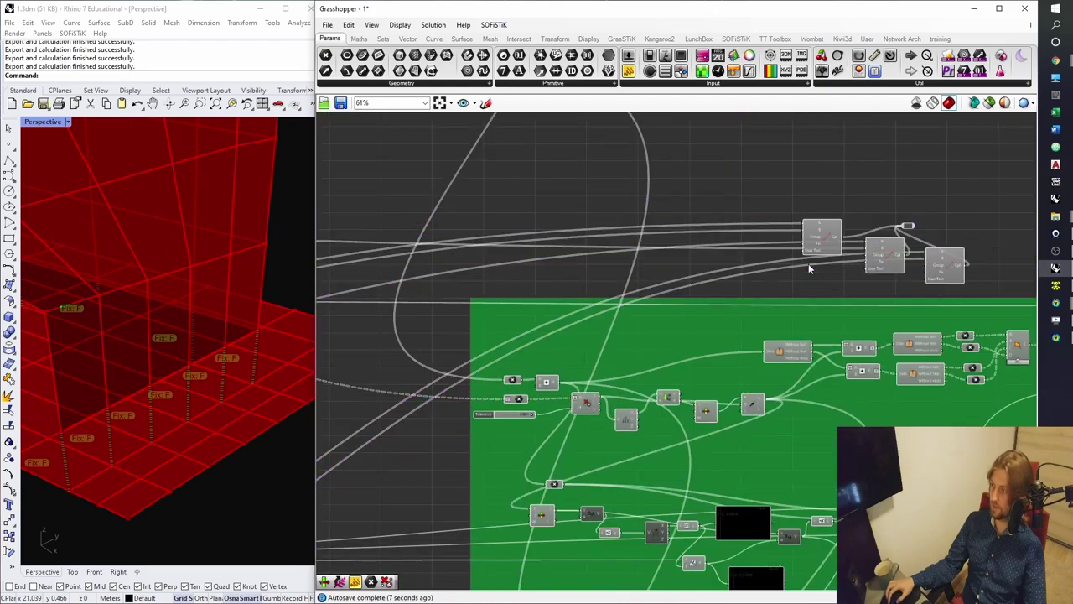
Examine the preview of the second group's first point parameter at the other abutment's wing wall.
{"action": "scroll", "coordinate": [117, 384], "scroll_direction": "down", "scroll_amount": 6}
{"action": "right_click_drag", "start_coordinate": [117, 384], "coordinate": [201, 380]}
{"action": "right_click_drag", "start_coordinate": [616, 373], "coordinate": [549, 354]}
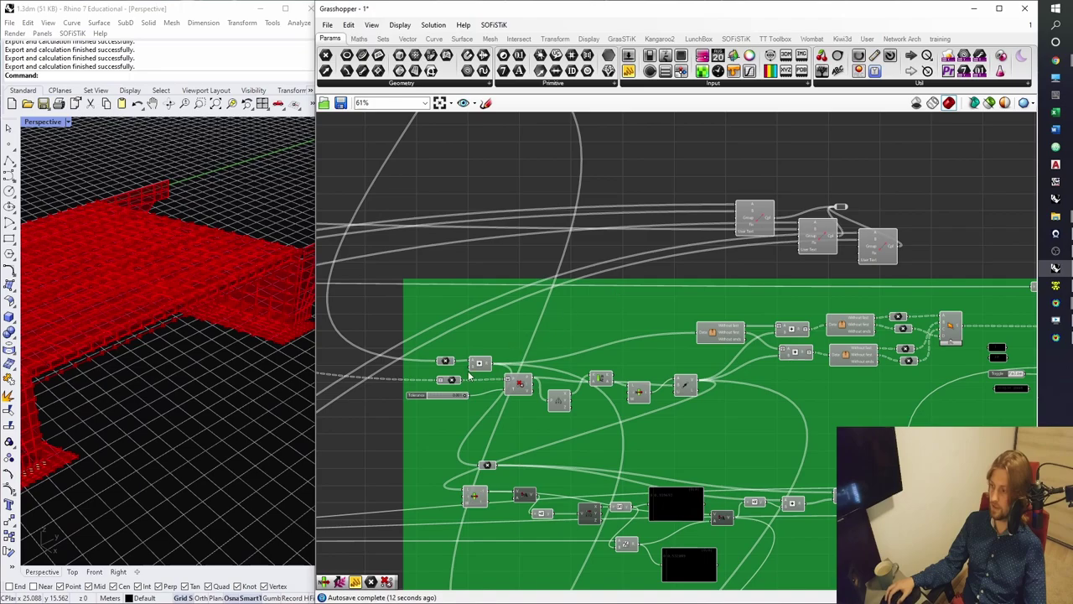
{"action": "right_click_drag", "start_coordinate": [143, 335], "coordinate": [194, 389]}
{"action": "scroll", "coordinate": [161, 395], "scroll_direction": "up", "scroll_amount": 10}
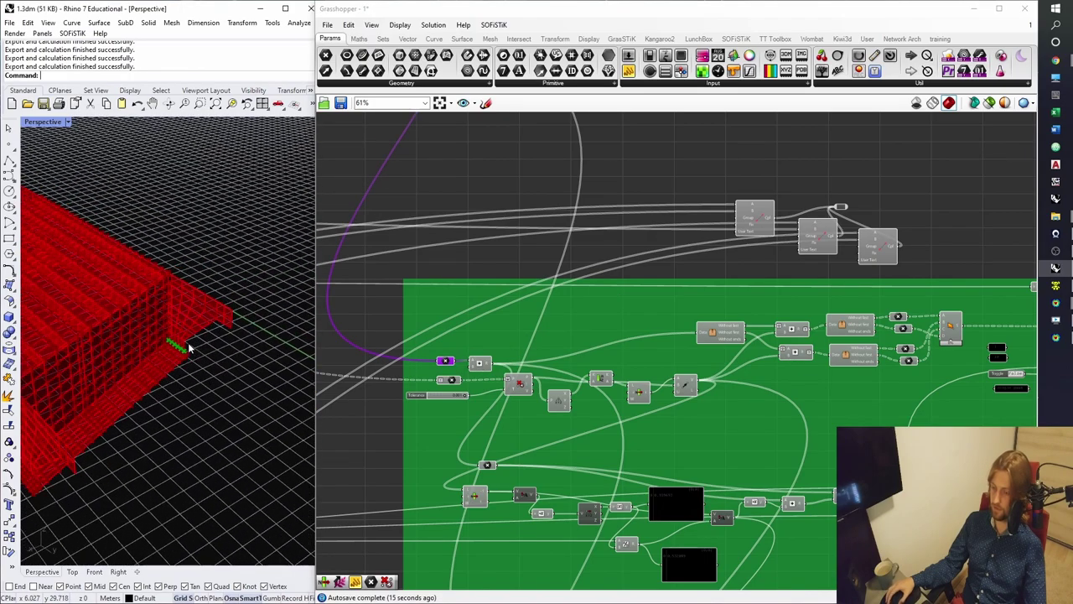
{"action": "scroll", "coordinate": [409, 355], "scroll_direction": "up", "scroll_amount": 3}
{"action": "scroll", "coordinate": [408, 356], "scroll_direction": "up", "scroll_amount": 1}
{"action": "mouse_move", "coordinate": [149, 355]}
{"action": "right_mouse_down"}
{"action": "mouse_move", "coordinate": [184, 360]}
{"action": "mouse_move", "coordinate": [131, 399]}
{"action": "mouse_move", "coordinate": [161, 347]}
{"action": "mouse_move", "coordinate": [168, 352]}
{"action": "right_mouse_up"}
Reconnect A and B of the first copied coupling to the second group's wing wall points and their offset points from the Addition.
{"action": "left_click", "coordinate": [584, 383]}
{"action": "scroll", "coordinate": [584, 383], "scroll_direction": "down", "scroll_amount": 4}
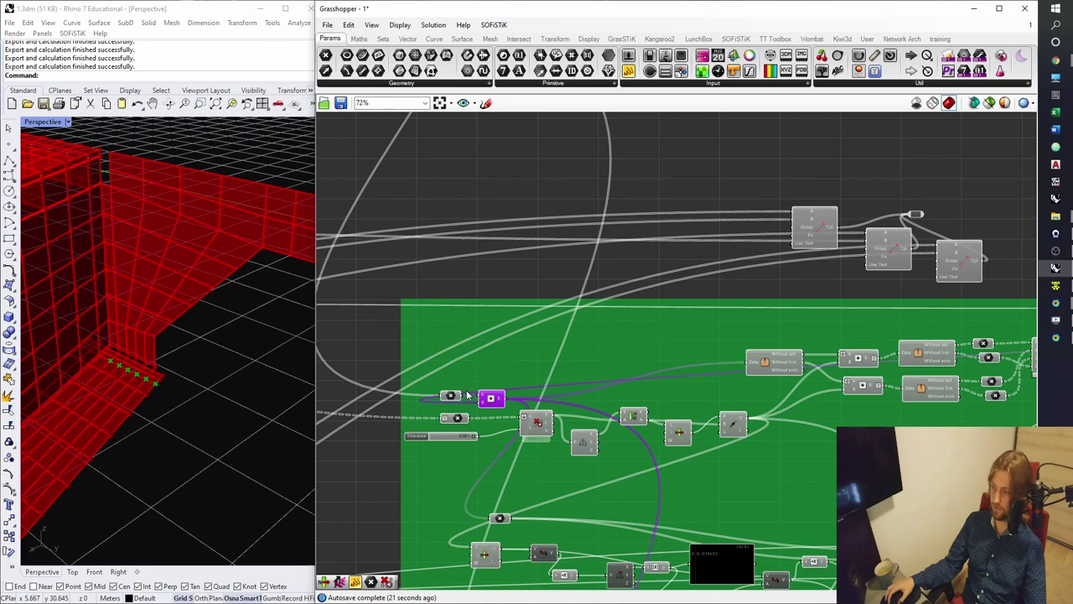
{"action": "left_click_drag", "start_coordinate": [791, 215], "coordinate": [523, 388]}
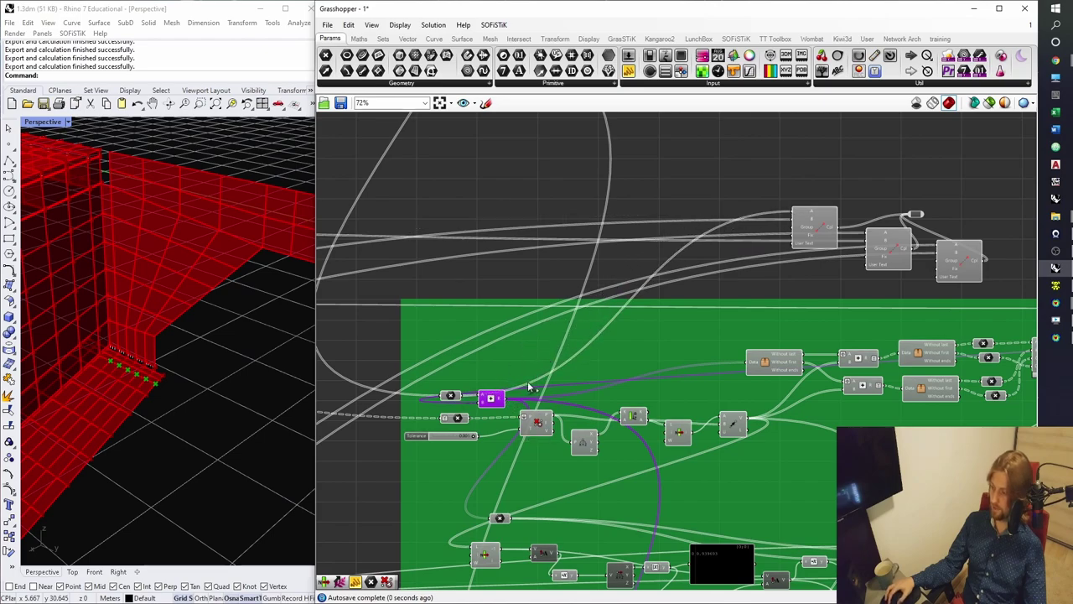
{"action": "left_click_drag", "start_coordinate": [788, 221], "coordinate": [791, 221]}
{"action": "right_click_drag", "start_coordinate": [806, 229], "coordinate": [776, 189]}
{"action": "left_click", "coordinate": [791, 237]}
{"action": "right_click_drag", "start_coordinate": [846, 238], "coordinate": [835, 201]}
Copy the coupling's Addition component into the second green group near the Sort List and connect the sorted points to its A input.
{"action": "left_click", "coordinate": [849, 182]}
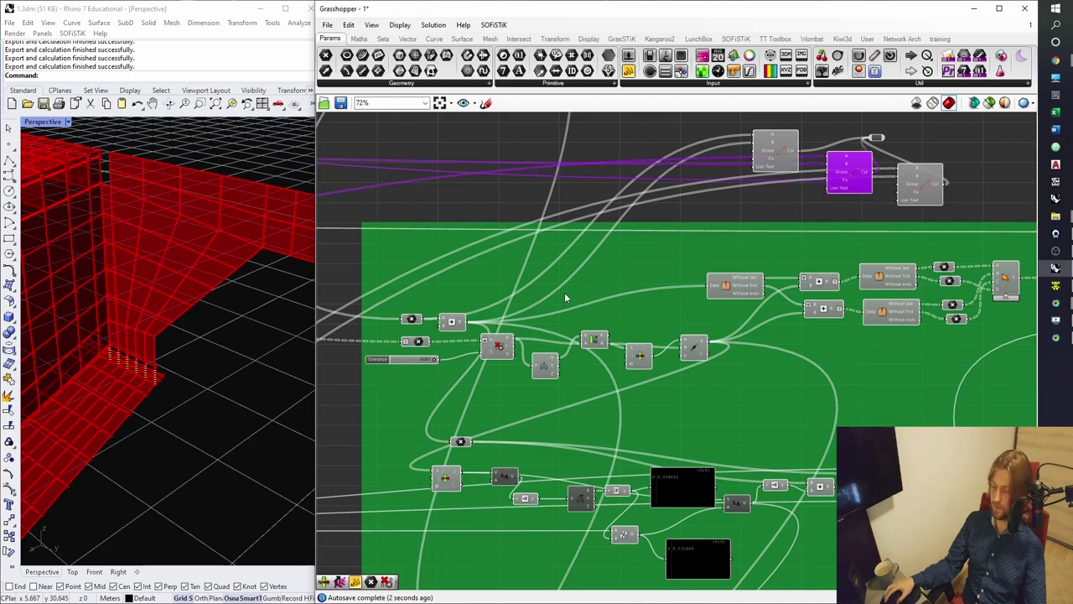
{"action": "left_click", "coordinate": [600, 329]}
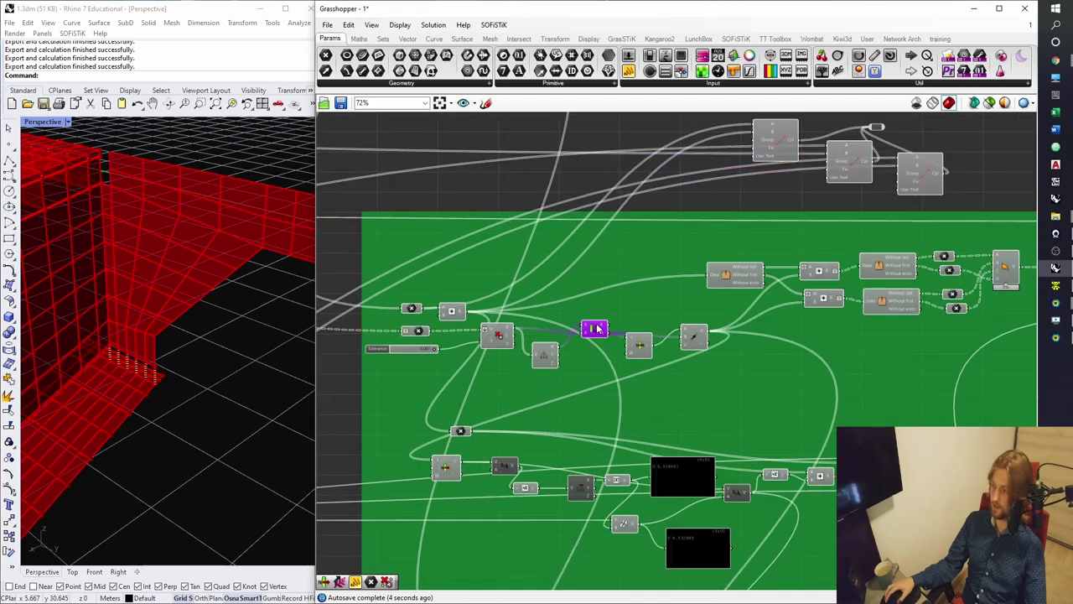
{"action": "scroll", "coordinate": [546, 317], "scroll_direction": "down", "scroll_amount": 5}
{"action": "right_click_drag", "start_coordinate": [546, 316], "coordinate": [869, 309]}
{"action": "scroll", "coordinate": [570, 281], "scroll_direction": "up", "scroll_amount": 3}
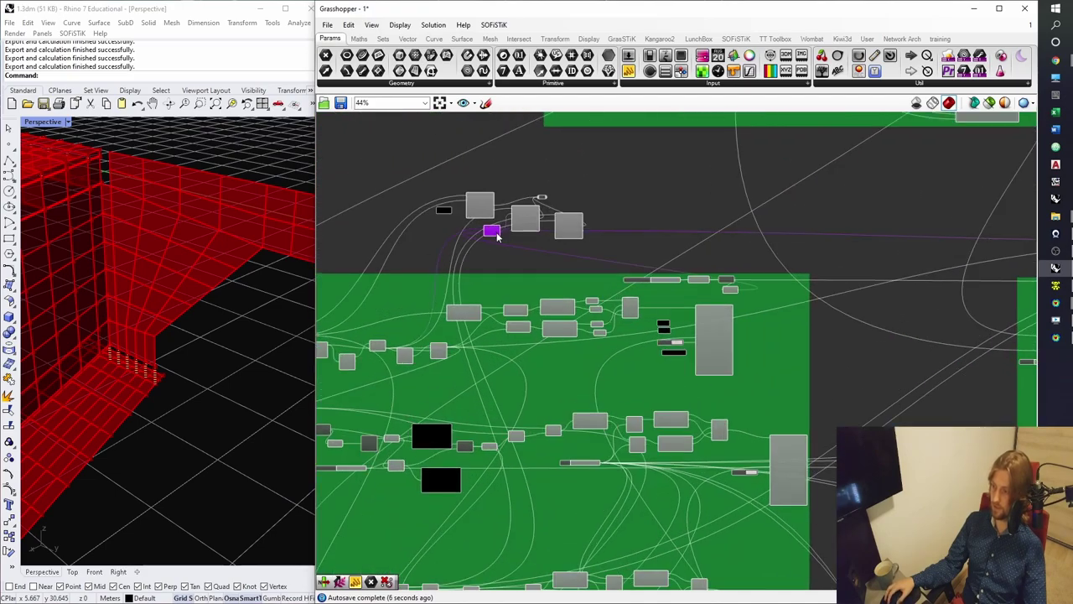
{"action": "scroll", "coordinate": [497, 236], "scroll_direction": "down", "scroll_amount": 4}
{"action": "scroll", "coordinate": [747, 285], "scroll_direction": "up", "scroll_amount": 8}
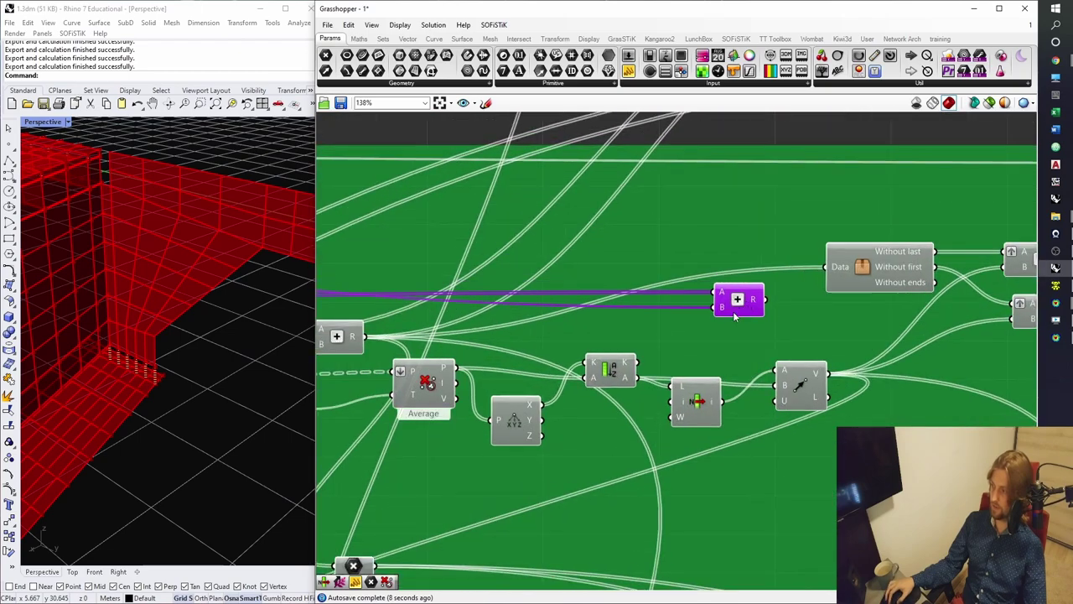
{"action": "left_click", "coordinate": [614, 375]}
{"action": "left_click_drag", "start_coordinate": [707, 296], "coordinate": [716, 316]}
Check the Sort List and Addition previews at the second abutment, and move the copied Addition below the Sort List.
{"action": "scroll", "coordinate": [192, 383], "scroll_direction": "down", "scroll_amount": 3}
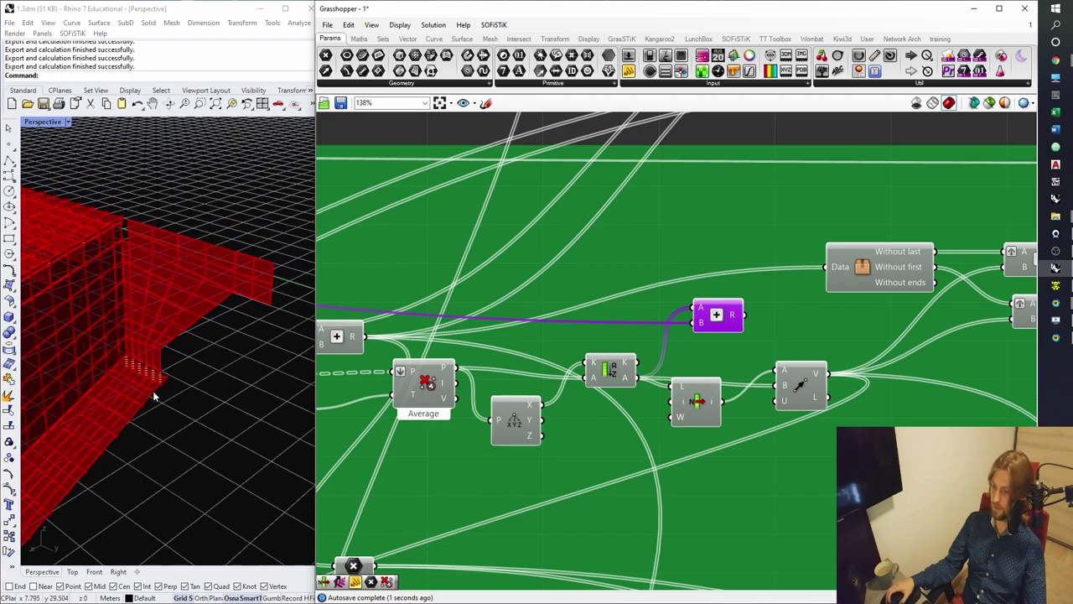
{"action": "right_click_drag", "start_coordinate": [153, 391], "coordinate": [206, 387]}
{"action": "left_click", "coordinate": [617, 367]}
{"action": "left_click", "coordinate": [711, 322]}
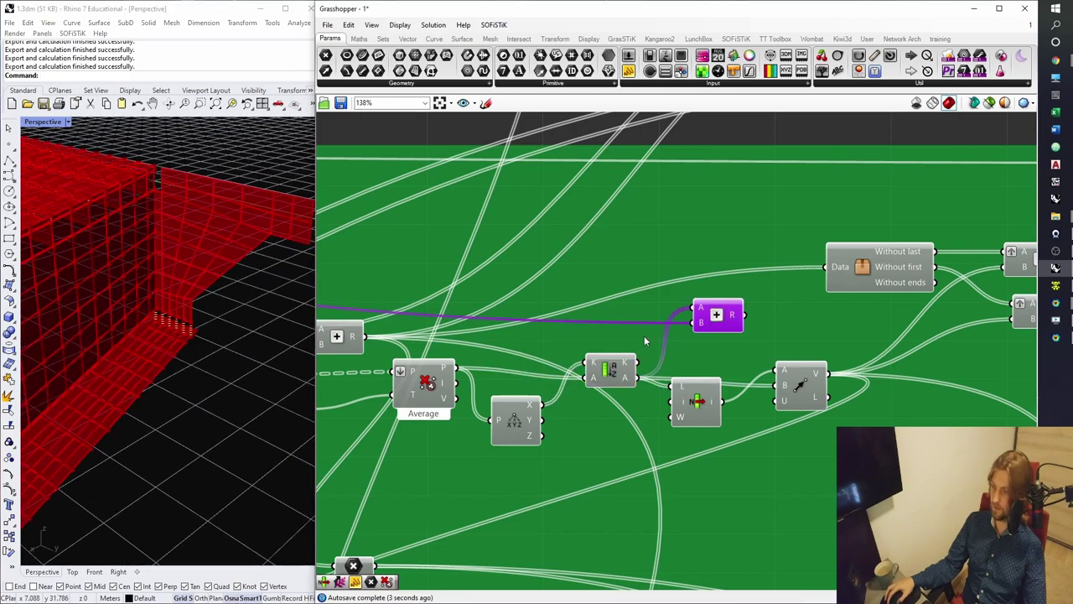
{"action": "scroll", "coordinate": [676, 337], "scroll_direction": "down", "scroll_amount": 4}
{"action": "scroll", "coordinate": [687, 343], "scroll_direction": "up", "scroll_amount": 4}
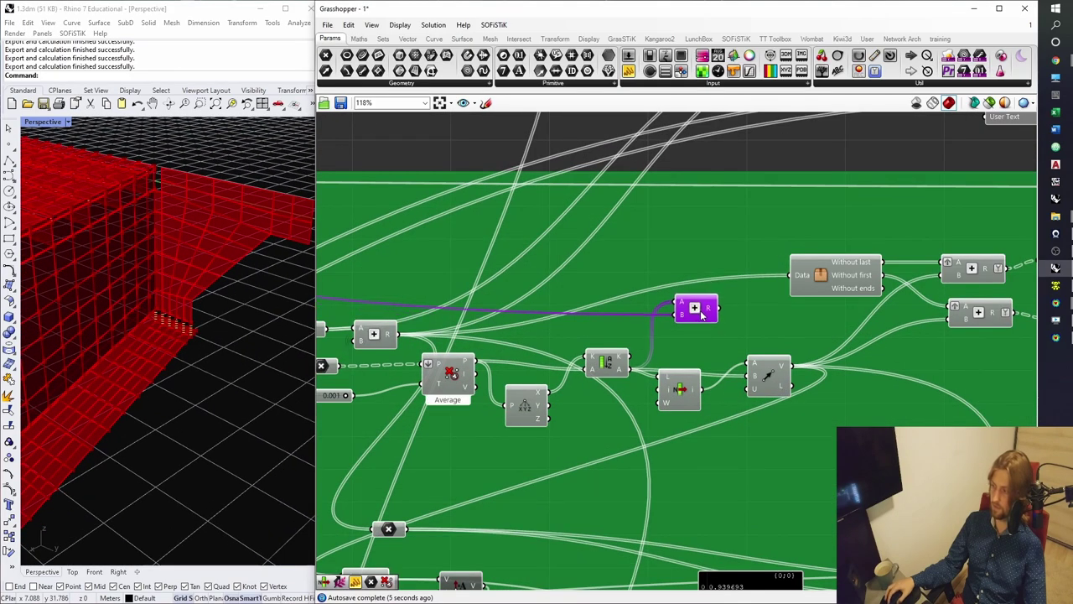
{"action": "left_click", "coordinate": [379, 334]}
{"action": "scroll", "coordinate": [621, 344], "scroll_direction": "down", "scroll_amount": 5}
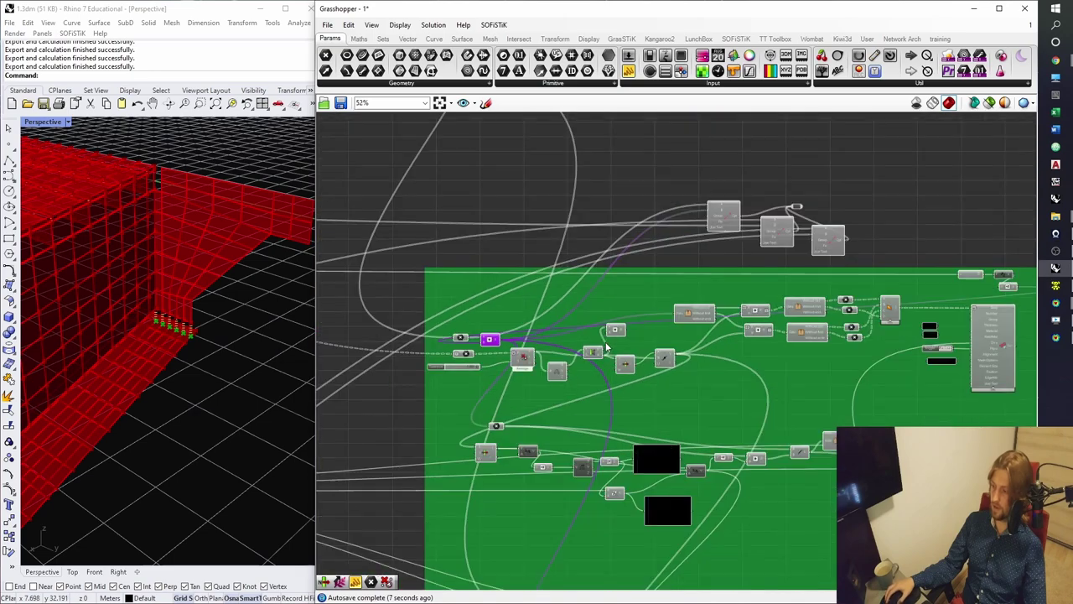
{"action": "scroll", "coordinate": [617, 389], "scroll_direction": "up", "scroll_amount": 3}
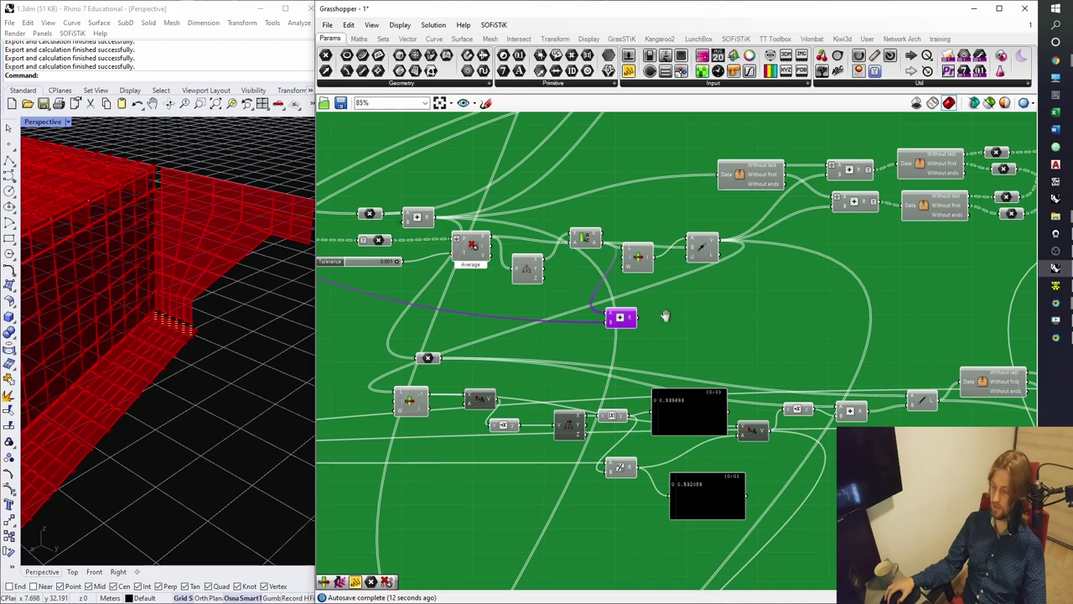
{"action": "right_click_drag", "start_coordinate": [620, 319], "coordinate": [600, 282]}
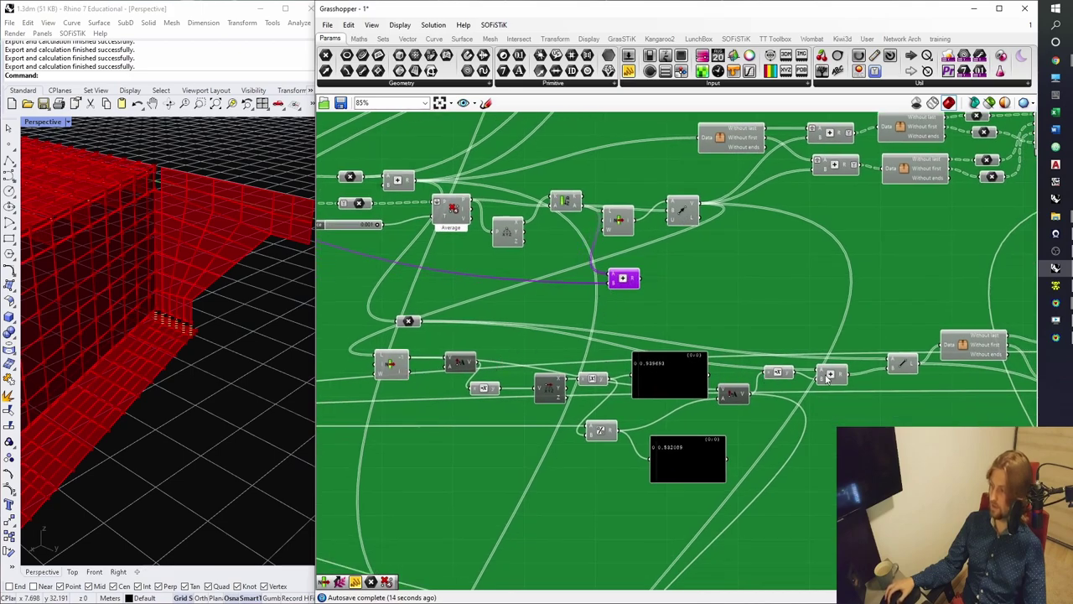
Trace how the first group's point parameter, Sort List and Vector 2Pt relate to the original coupling Addition.
{"action": "scroll", "coordinate": [811, 348], "scroll_direction": "down", "scroll_amount": 2}
{"action": "scroll", "coordinate": [665, 284], "scroll_direction": "up", "scroll_amount": 4}
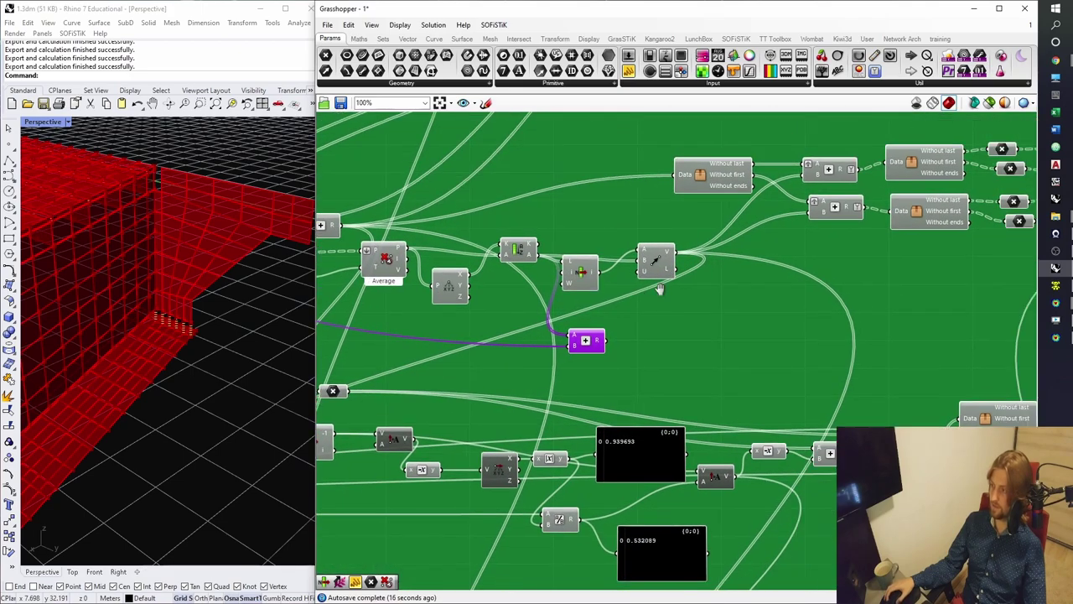
{"action": "scroll", "coordinate": [550, 269], "scroll_direction": "down", "scroll_amount": 5}
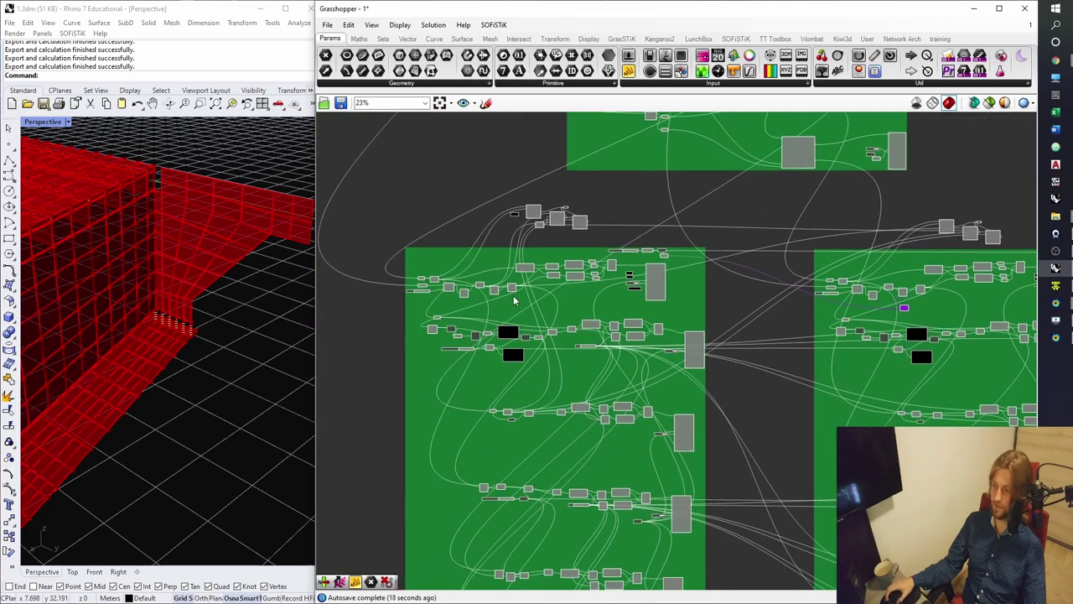
{"action": "scroll", "coordinate": [394, 288], "scroll_direction": "up", "scroll_amount": 4}
{"action": "scroll", "coordinate": [394, 268], "scroll_direction": "down", "scroll_amount": 1}
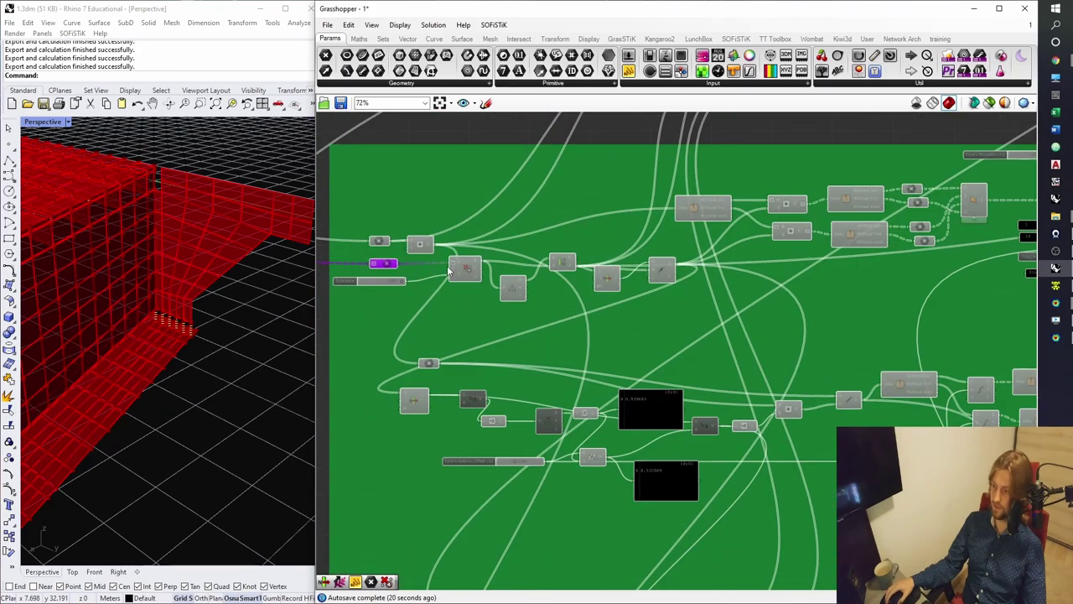
{"action": "scroll", "coordinate": [621, 277], "scroll_direction": "up", "scroll_amount": 2}
{"action": "left_click", "coordinate": [678, 269]}
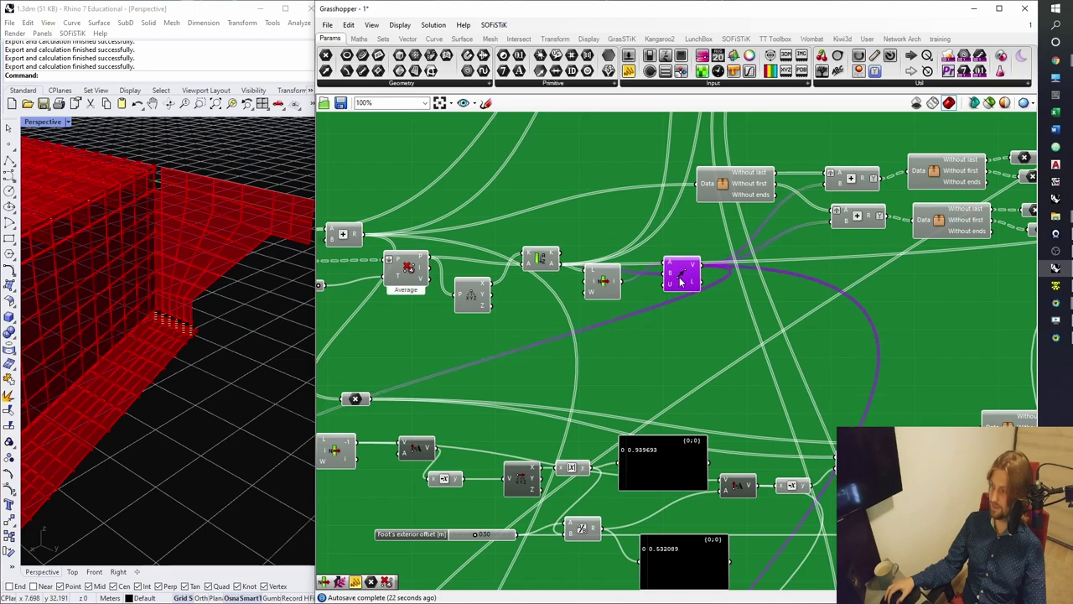
{"action": "scroll", "coordinate": [568, 319], "scroll_direction": "down", "scroll_amount": 3}
{"action": "scroll", "coordinate": [567, 319], "scroll_direction": "up", "scroll_amount": 2}
{"action": "left_click_drag", "start_coordinate": [612, 413], "coordinate": [683, 215]}
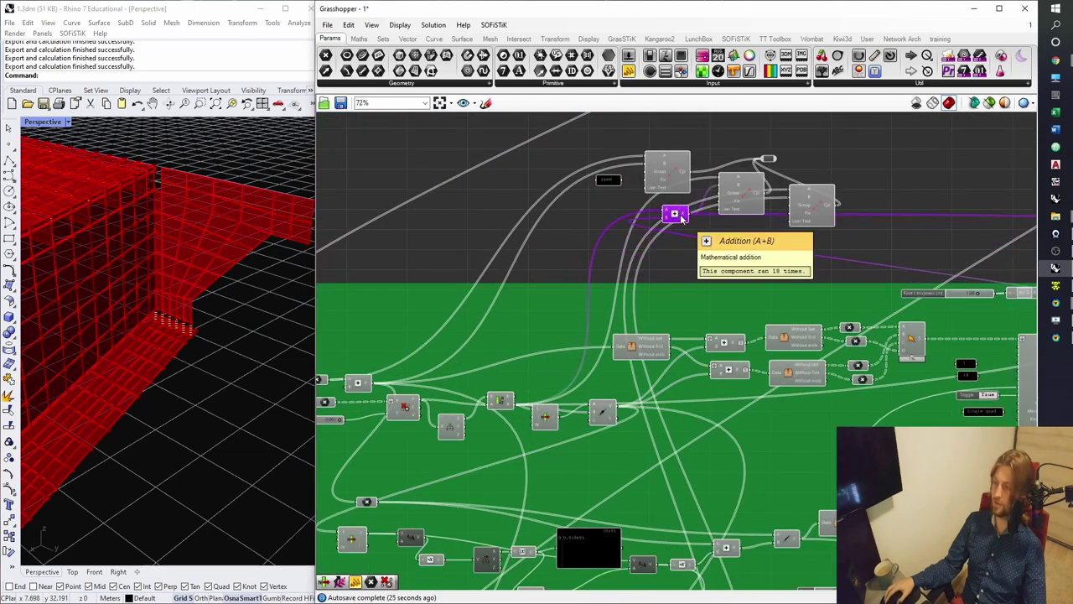
{"action": "left_click", "coordinate": [504, 403]}
Examine the preview of the second group's flattened point parameter along the abutment wall in the Rhino view.
{"action": "scroll", "coordinate": [505, 397], "scroll_direction": "down", "scroll_amount": 8}
{"action": "right_click_drag", "start_coordinate": [776, 389], "coordinate": [643, 366]}
{"action": "scroll", "coordinate": [637, 369], "scroll_direction": "up", "scroll_amount": 8}
{"action": "left_click", "coordinate": [594, 373]}
{"action": "right_click_drag", "start_coordinate": [295, 367], "coordinate": [127, 317]}
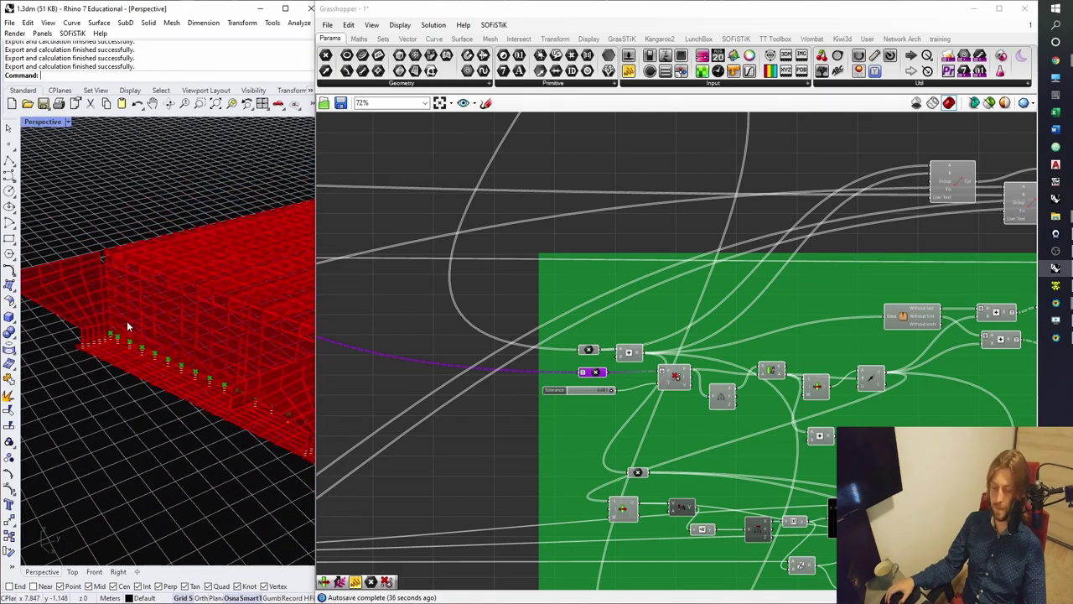
Compare the point preview along the abutment wall with the wing wall and foot points at both ends of the bridge.
{"action": "scroll", "coordinate": [237, 376], "scroll_direction": "down", "scroll_amount": 6}
{"action": "right_click_drag", "start_coordinate": [236, 376], "coordinate": [124, 390], "text": "shift"}
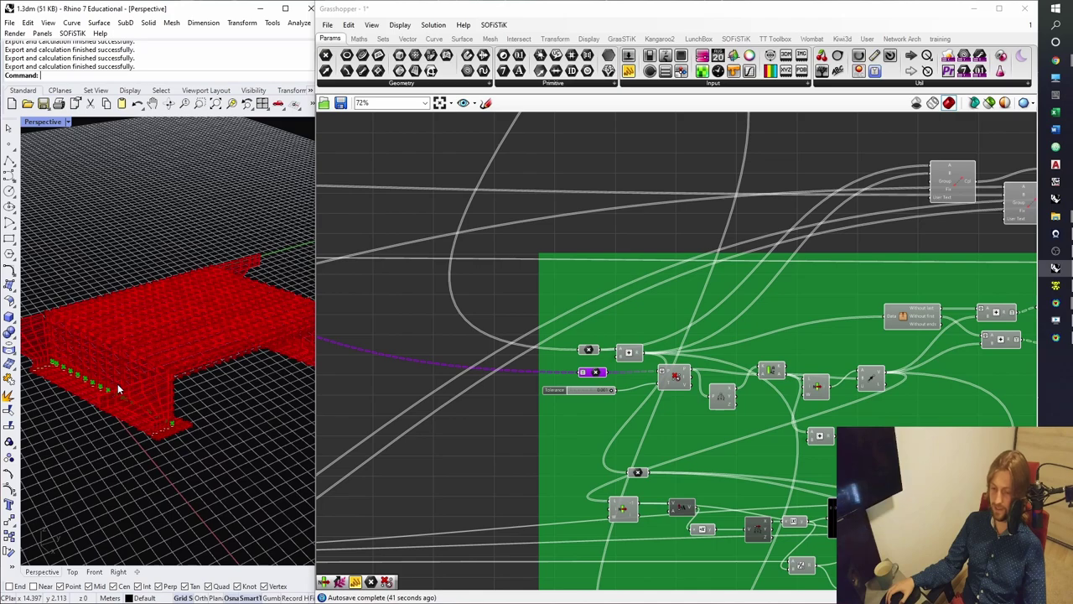
{"action": "right_click_drag", "start_coordinate": [285, 349], "coordinate": [236, 357]}
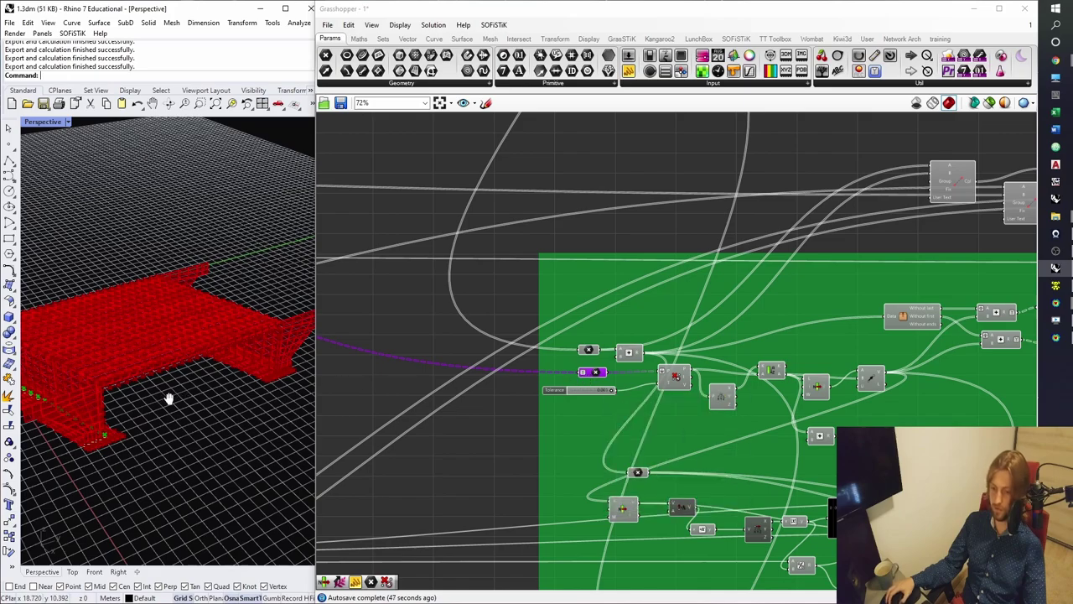
{"action": "scroll", "coordinate": [162, 397], "scroll_direction": "up", "scroll_amount": 6}
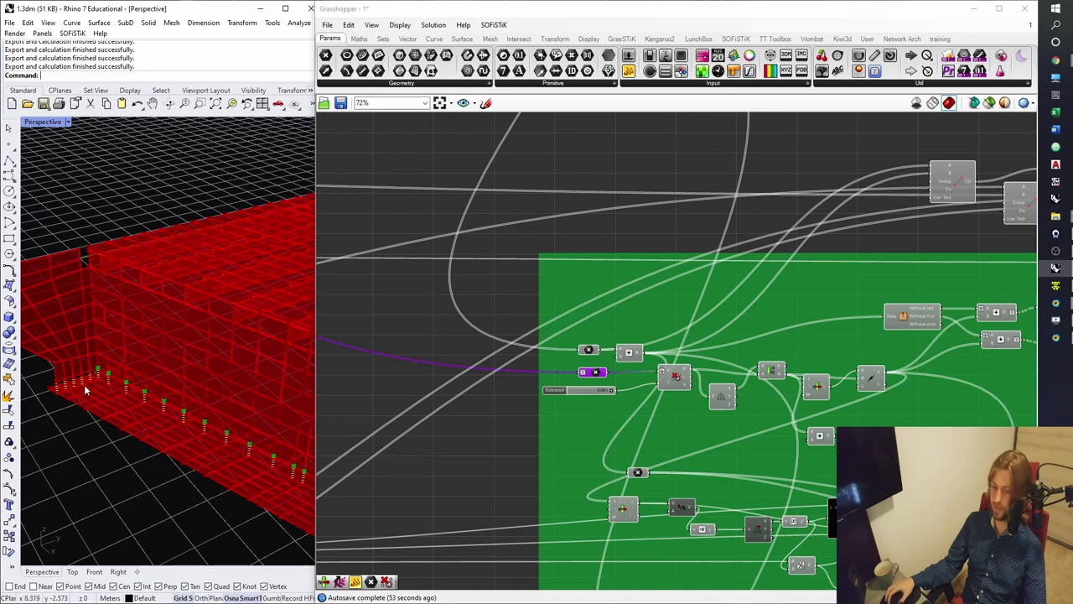
{"action": "scroll", "coordinate": [124, 382], "scroll_direction": "down", "scroll_amount": 4}
{"action": "right_click_drag", "start_coordinate": [224, 421], "coordinate": [261, 363], "text": "shift"}
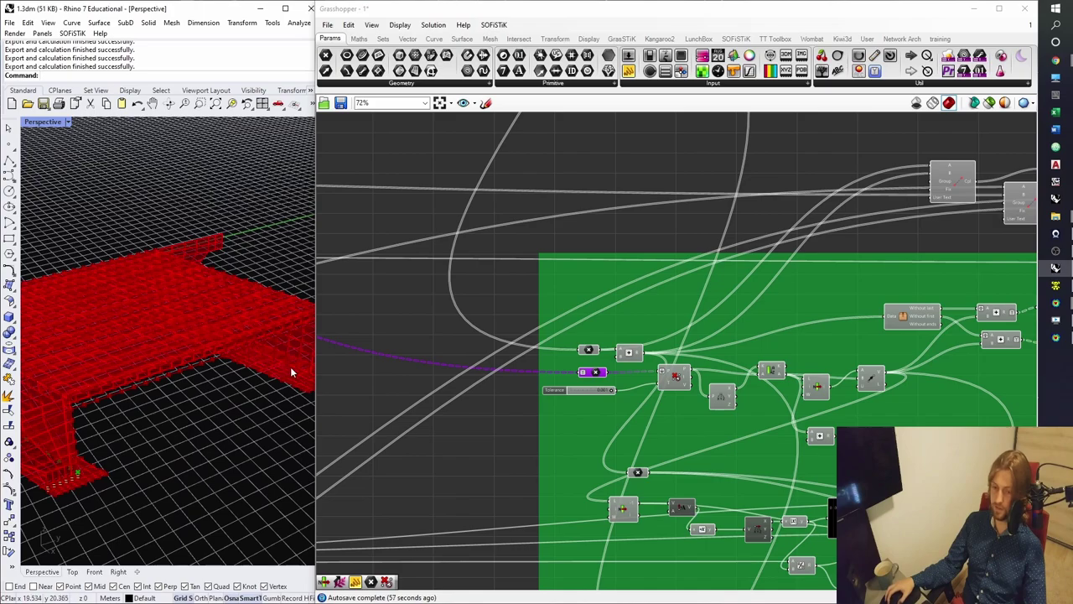
Trace the relay feeding the second group's flattened point parameter back to its source group, and check its preview and the nearby Addition's.
{"action": "scroll", "coordinate": [582, 376], "scroll_direction": "up", "scroll_amount": 3}
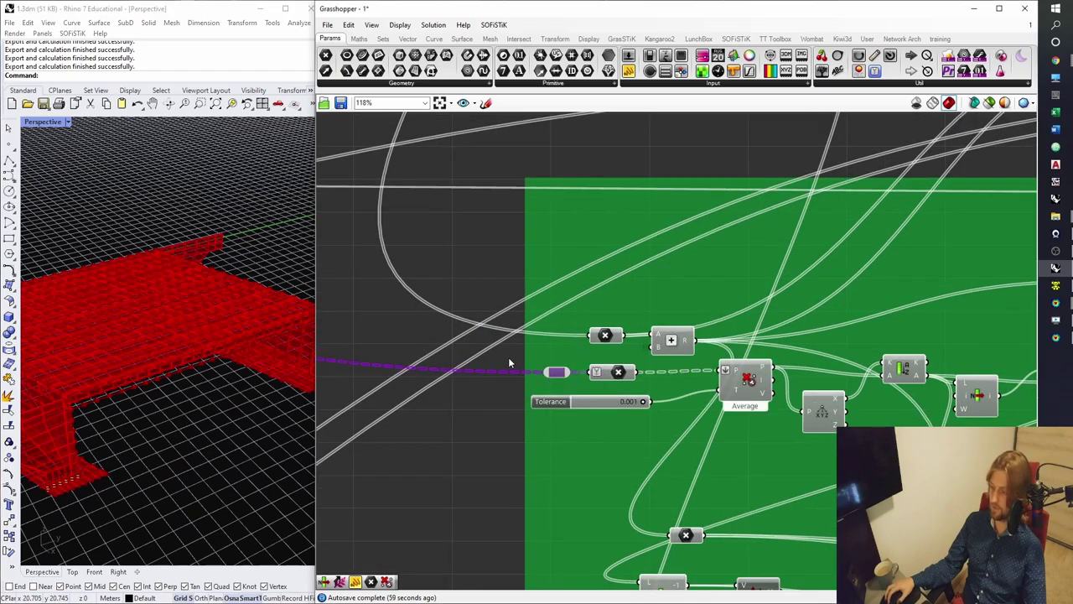
{"action": "scroll", "coordinate": [511, 363], "scroll_direction": "down", "scroll_amount": 8}
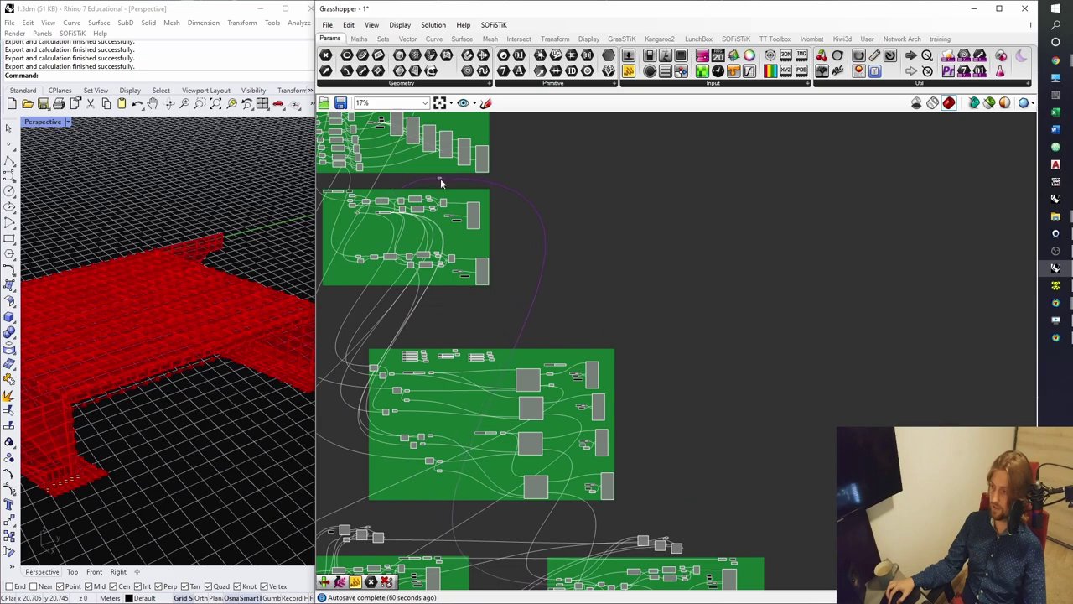
{"action": "scroll", "coordinate": [441, 182], "scroll_direction": "up", "scroll_amount": 8}
{"action": "right_click_drag", "start_coordinate": [430, 337], "coordinate": [426, 403]}
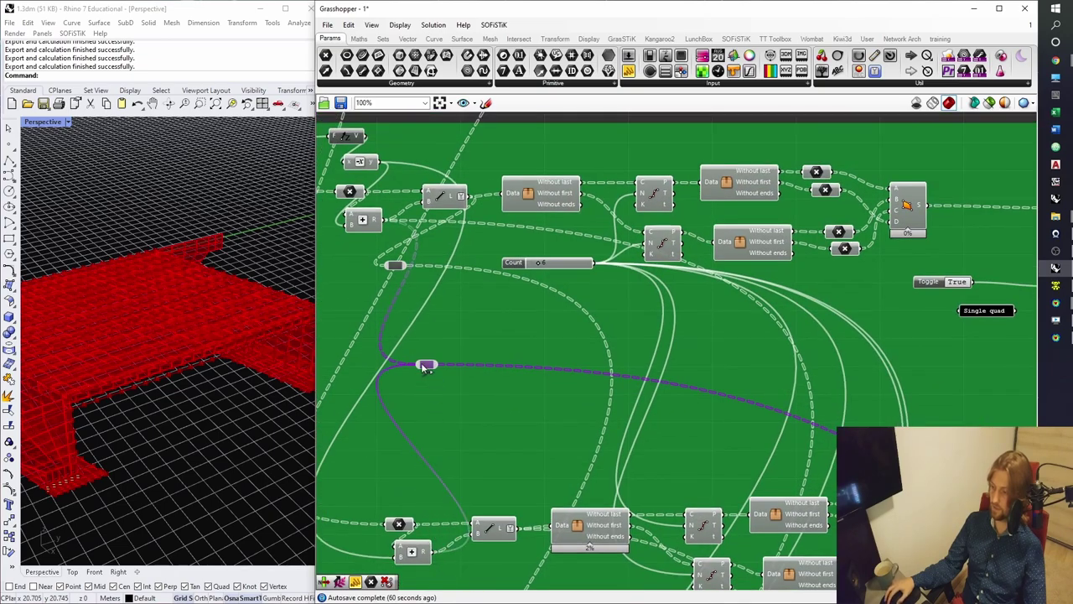
{"action": "left_click_drag", "start_coordinate": [424, 364], "coordinate": [424, 364]}
{"action": "left_click", "coordinate": [411, 551]}
{"action": "right_click_drag", "start_coordinate": [183, 472], "coordinate": [123, 476], "text": "shift"}
{"action": "left_click", "coordinate": [430, 367]}
{"action": "scroll", "coordinate": [473, 386], "scroll_direction": "down", "scroll_amount": 8}
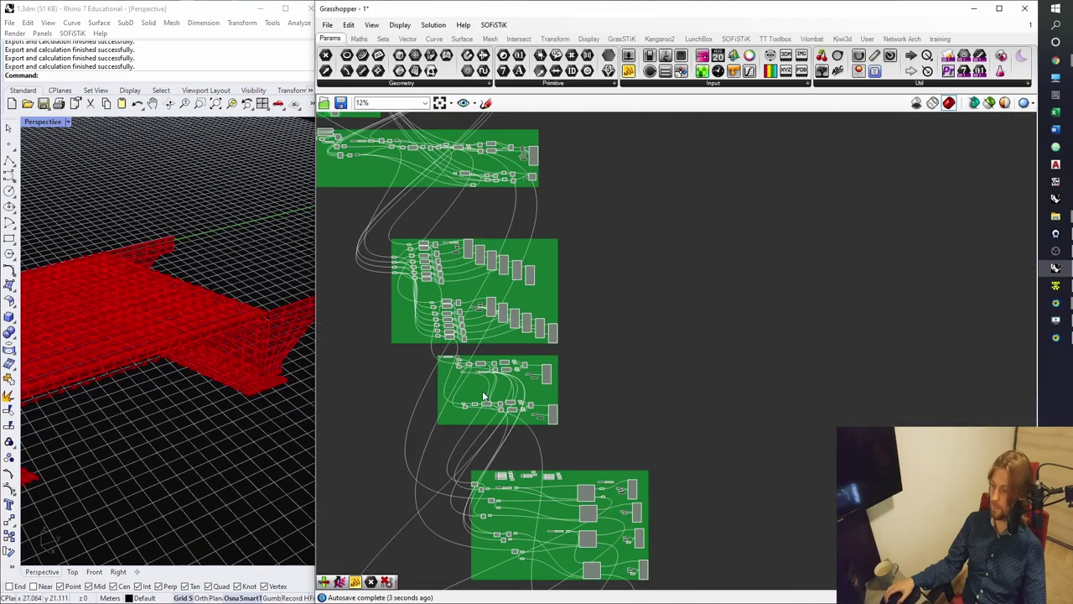
Connect the second group's sorted points and the copied Addition's result to the A and B inputs of the second coupling component.
{"action": "right_click_drag", "start_coordinate": [525, 560], "coordinate": [447, 444]}
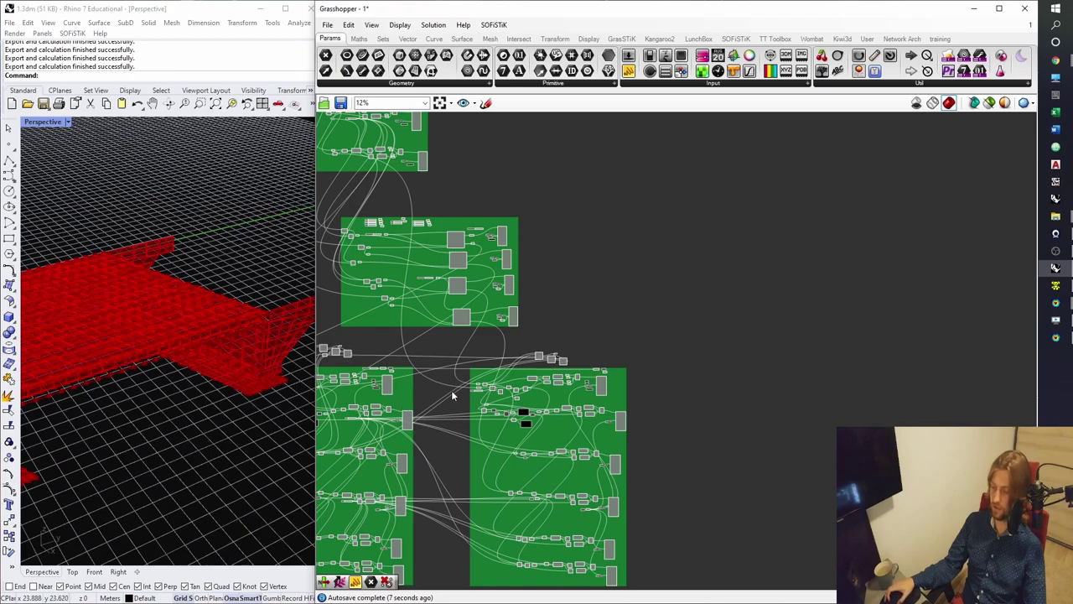
{"action": "scroll", "coordinate": [435, 403], "scroll_direction": "up", "scroll_amount": 8}
{"action": "left_click", "coordinate": [556, 398]}
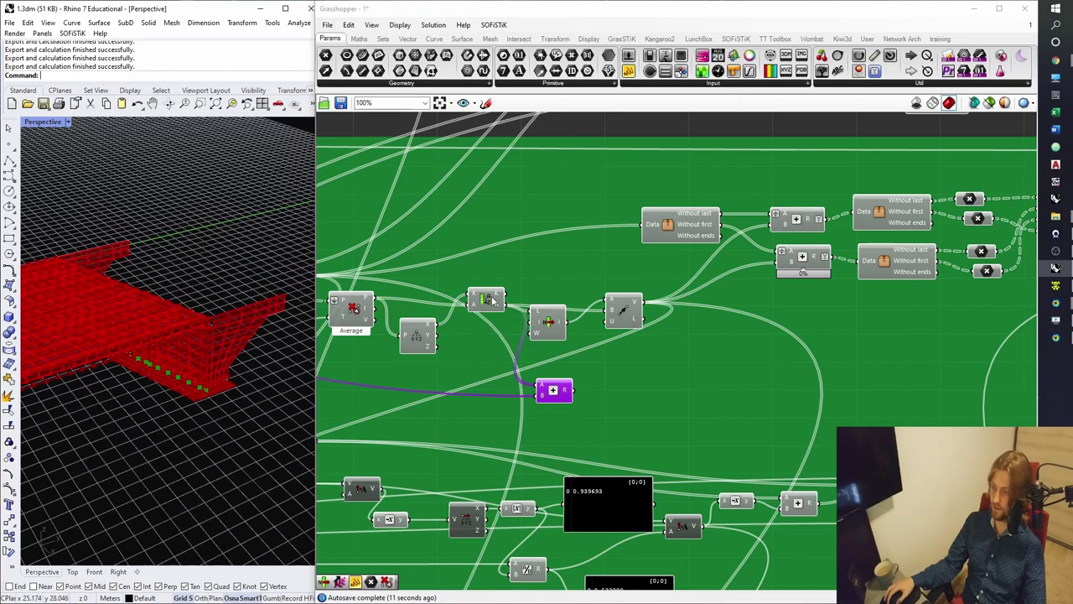
{"action": "right_click_drag", "start_coordinate": [223, 412], "coordinate": [151, 369]}
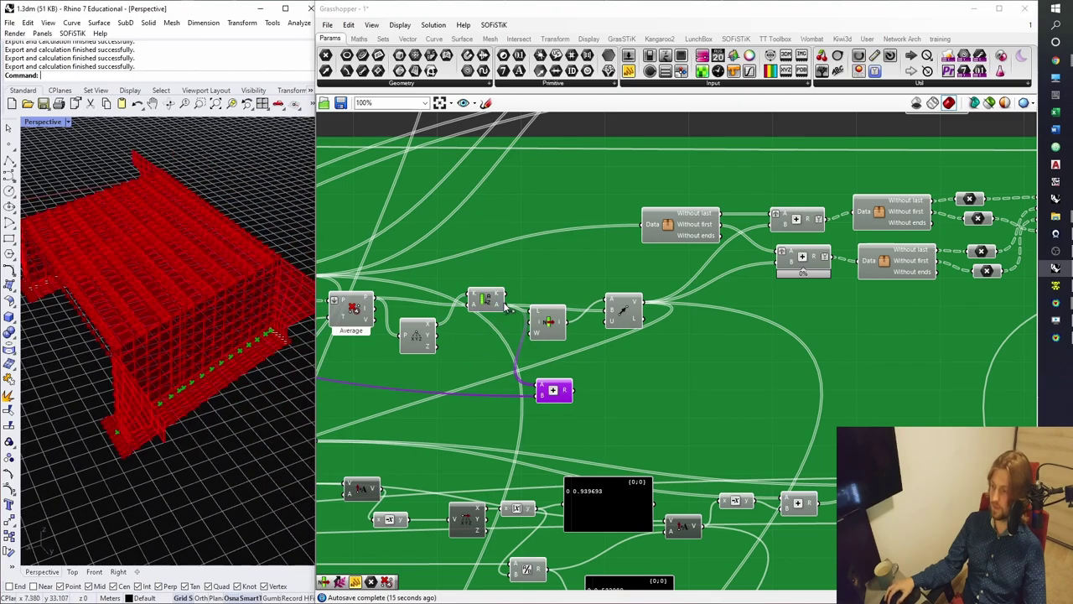
{"action": "scroll", "coordinate": [509, 308], "scroll_direction": "down", "scroll_amount": 5}
{"action": "scroll", "coordinate": [617, 214], "scroll_direction": "up", "scroll_amount": 3}
{"action": "left_click_drag", "start_coordinate": [629, 211], "coordinate": [630, 212]}
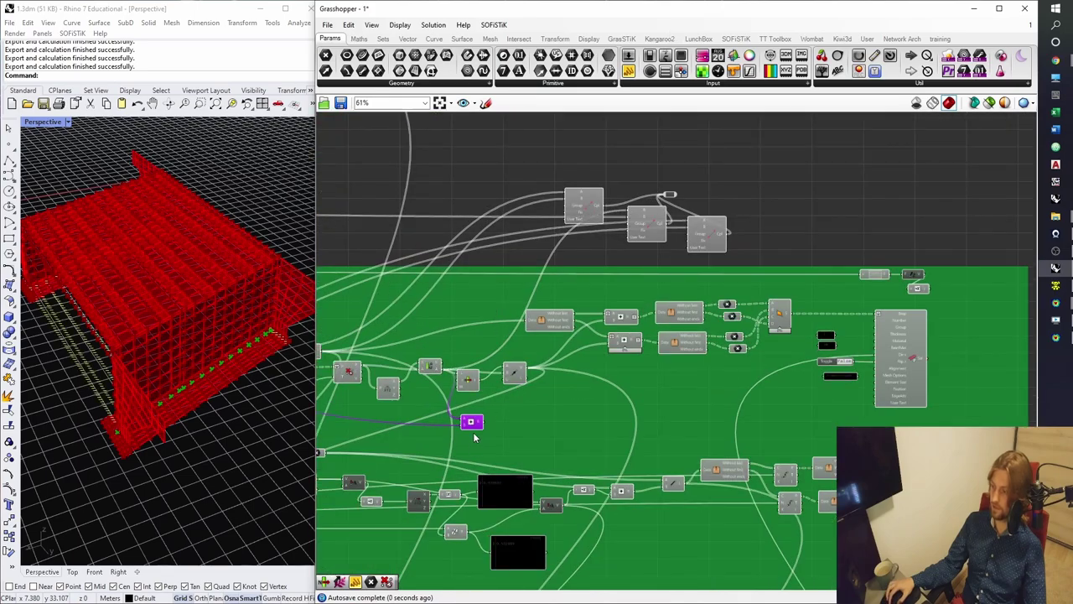
{"action": "left_click", "coordinate": [643, 224]}
{"action": "right_click_drag", "start_coordinate": [170, 430], "coordinate": [186, 385]}
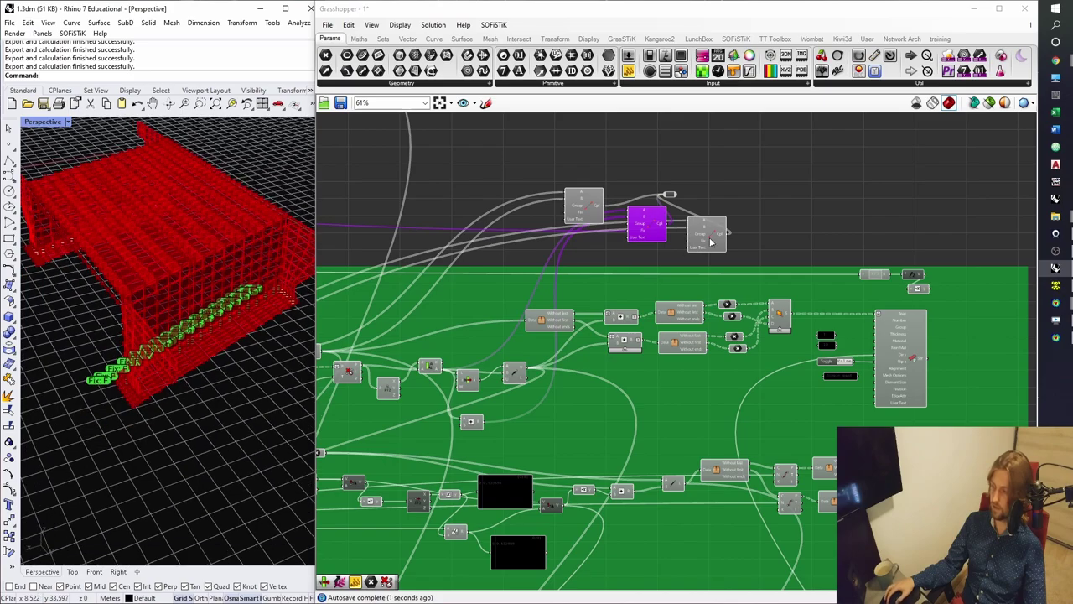
Check the wing wall's base point parameter and its Addition in the second group, and connect the points to the third coupling's A input.
{"action": "scroll", "coordinate": [680, 328], "scroll_direction": "down", "scroll_amount": 2}
{"action": "scroll", "coordinate": [518, 417], "scroll_direction": "up", "scroll_amount": 5}
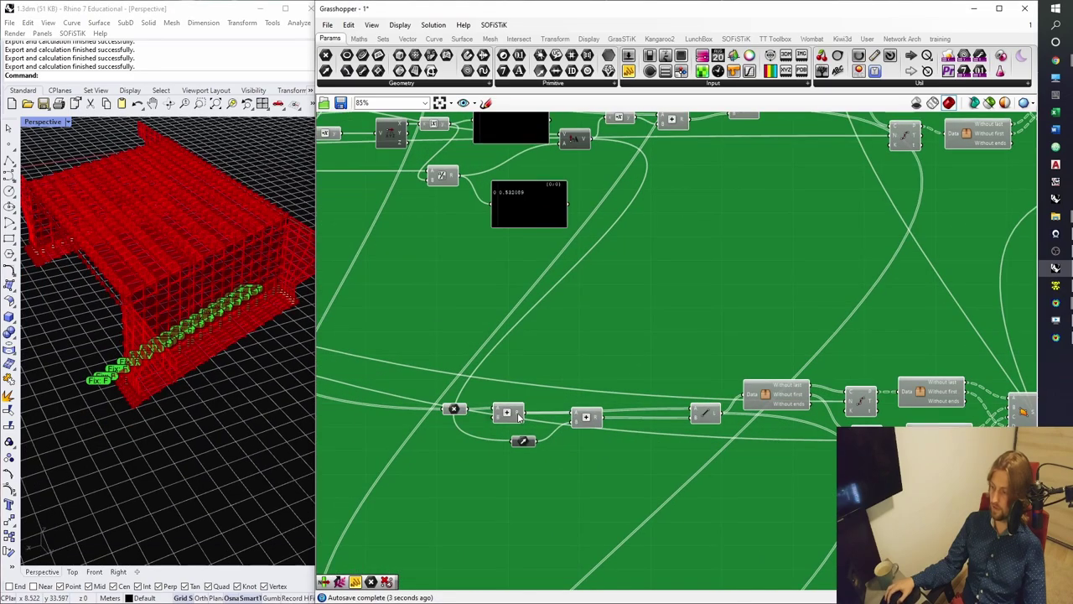
{"action": "left_click", "coordinate": [515, 414]}
{"action": "scroll", "coordinate": [609, 182], "scroll_direction": "down", "scroll_amount": 3}
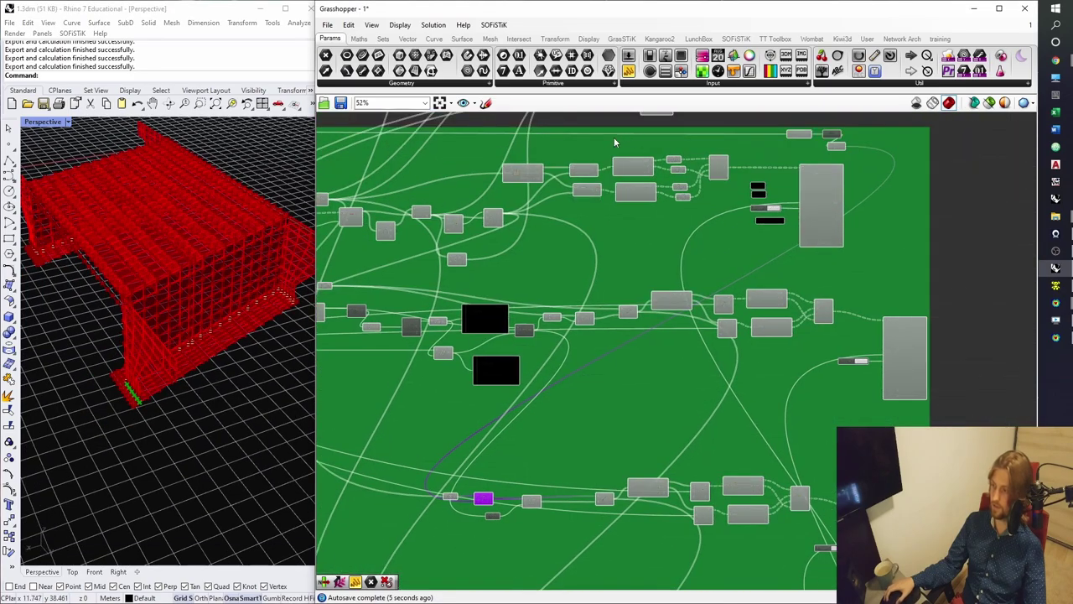
{"action": "left_click", "coordinate": [452, 497]}
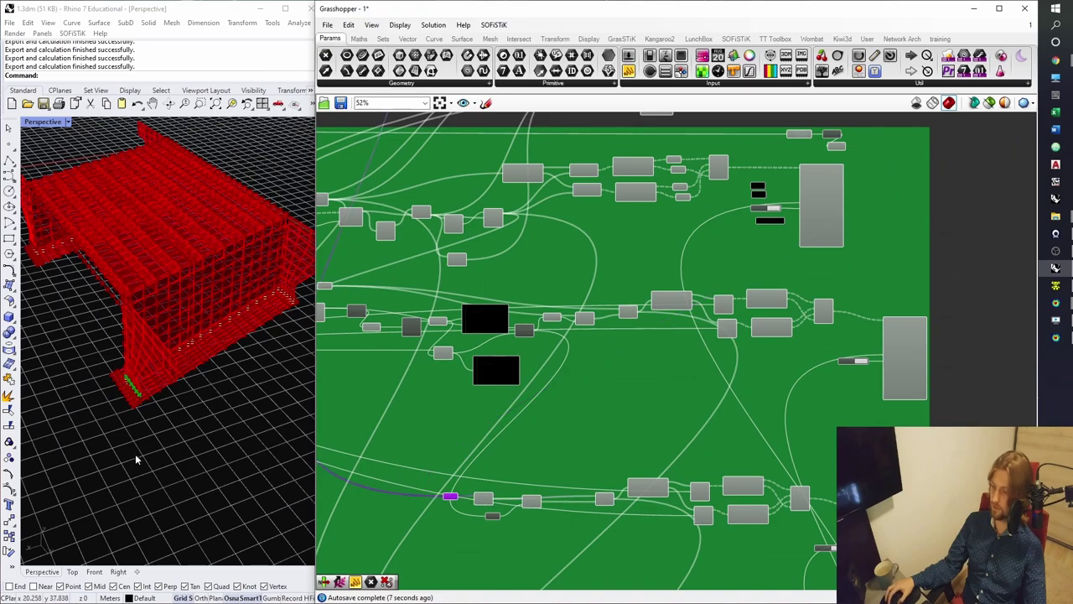
{"action": "scroll", "coordinate": [175, 408], "scroll_direction": "up", "scroll_amount": 5}
{"action": "left_click", "coordinate": [483, 502]}
{"action": "scroll", "coordinate": [498, 410], "scroll_direction": "down", "scroll_amount": 3}
{"action": "left_click_drag", "start_coordinate": [458, 495], "coordinate": [593, 217]}
Connect the result of the wing wall's Addition to the B input of the second group's third coupling component.
{"action": "scroll", "coordinate": [572, 205], "scroll_direction": "up", "scroll_amount": 3}
{"action": "right_click_drag", "start_coordinate": [586, 394], "coordinate": [555, 222]}
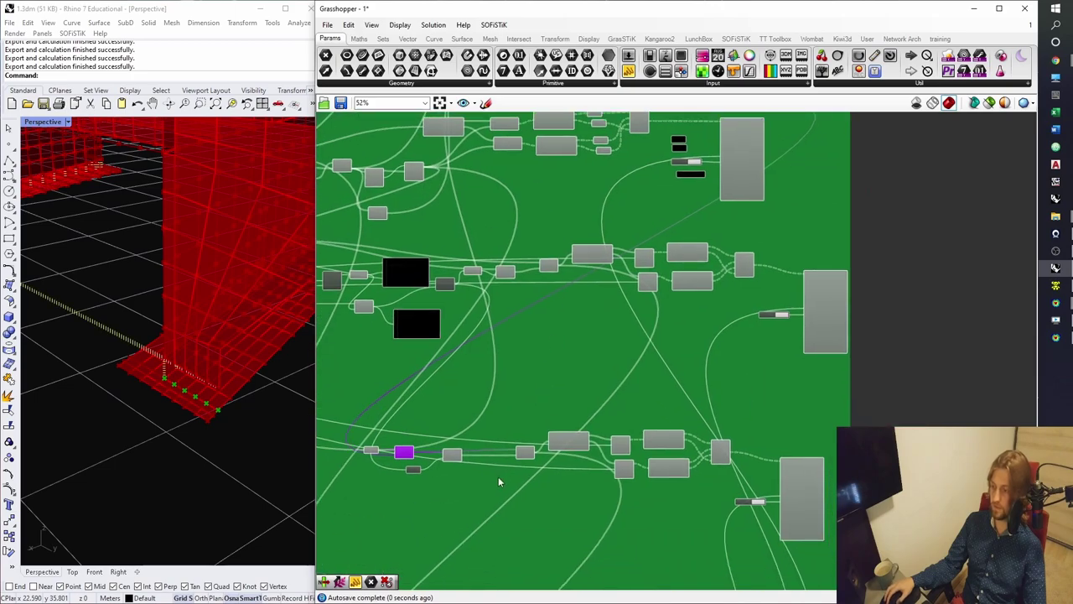
{"action": "right_click_drag", "start_coordinate": [405, 453], "coordinate": [424, 475]}
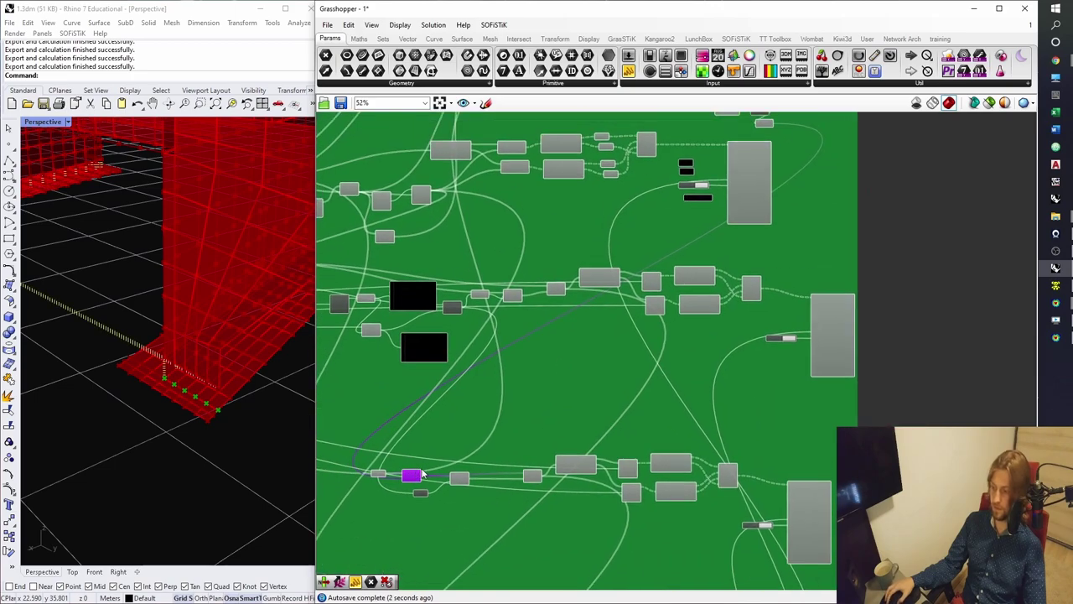
{"action": "scroll", "coordinate": [424, 478], "scroll_direction": "down", "scroll_amount": 3}
{"action": "scroll", "coordinate": [533, 254], "scroll_direction": "up", "scroll_amount": 3}
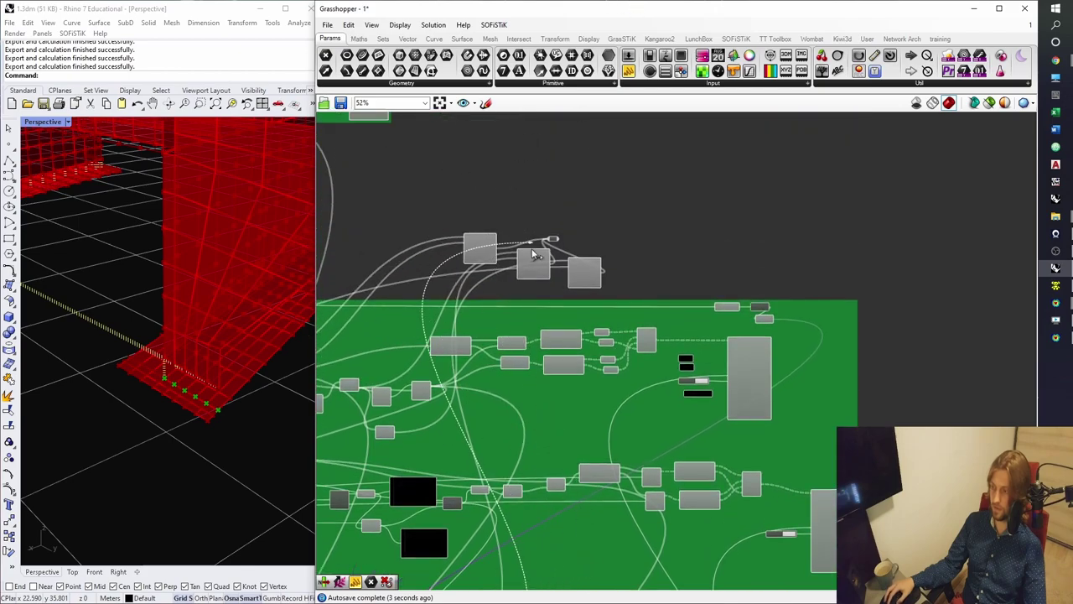
{"action": "left_click_drag", "start_coordinate": [566, 268], "coordinate": [567, 268]}
{"action": "left_click", "coordinate": [585, 273]}
{"action": "left_click", "coordinate": [611, 255]}
Move the relay collecting the first group's couplings over beside the second group's coupling relay.
{"action": "right_click_drag", "start_coordinate": [612, 256], "coordinate": [965, 348]}
{"action": "scroll", "coordinate": [535, 286], "scroll_direction": "up", "scroll_amount": 4}
{"action": "scroll", "coordinate": [528, 305], "scroll_direction": "down", "scroll_amount": 4}
{"action": "right_click_drag", "start_coordinate": [578, 314], "coordinate": [885, 298]}
{"action": "scroll", "coordinate": [578, 315], "scroll_direction": "down", "scroll_amount": 4}
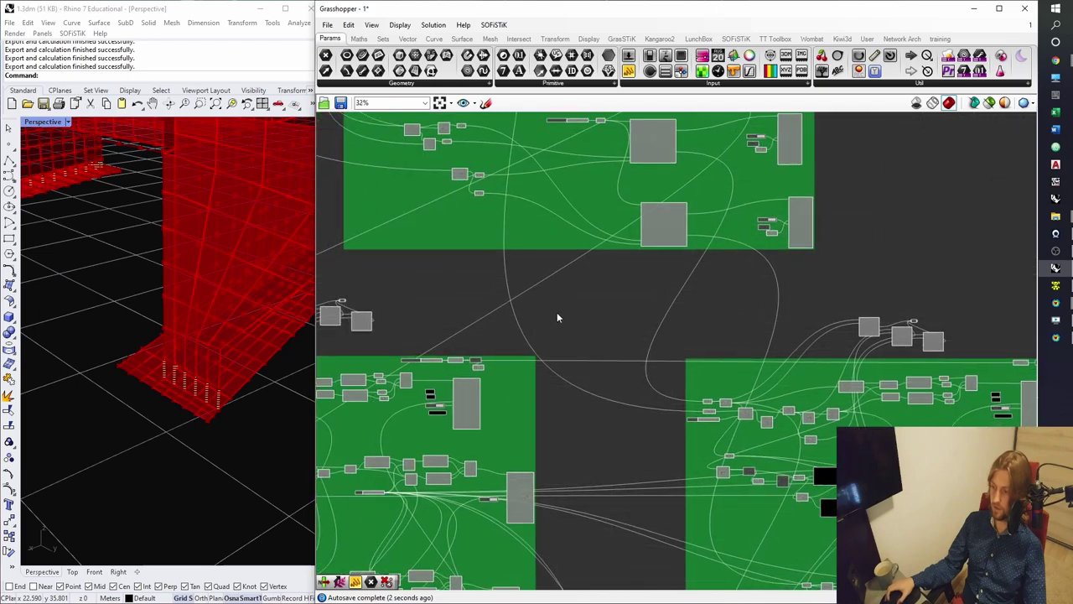
{"action": "scroll", "coordinate": [507, 323], "scroll_direction": "up", "scroll_amount": 4}
{"action": "right_click_drag", "start_coordinate": [507, 323], "coordinate": [617, 307]}
{"action": "scroll", "coordinate": [505, 270], "scroll_direction": "up", "scroll_amount": 3}
{"action": "left_click_drag", "start_coordinate": [556, 267], "coordinate": [465, 232]}
{"action": "scroll", "coordinate": [664, 230], "scroll_direction": "down", "scroll_amount": 4}
{"action": "left_click_drag", "start_coordinate": [524, 252], "coordinate": [1036, 223]}
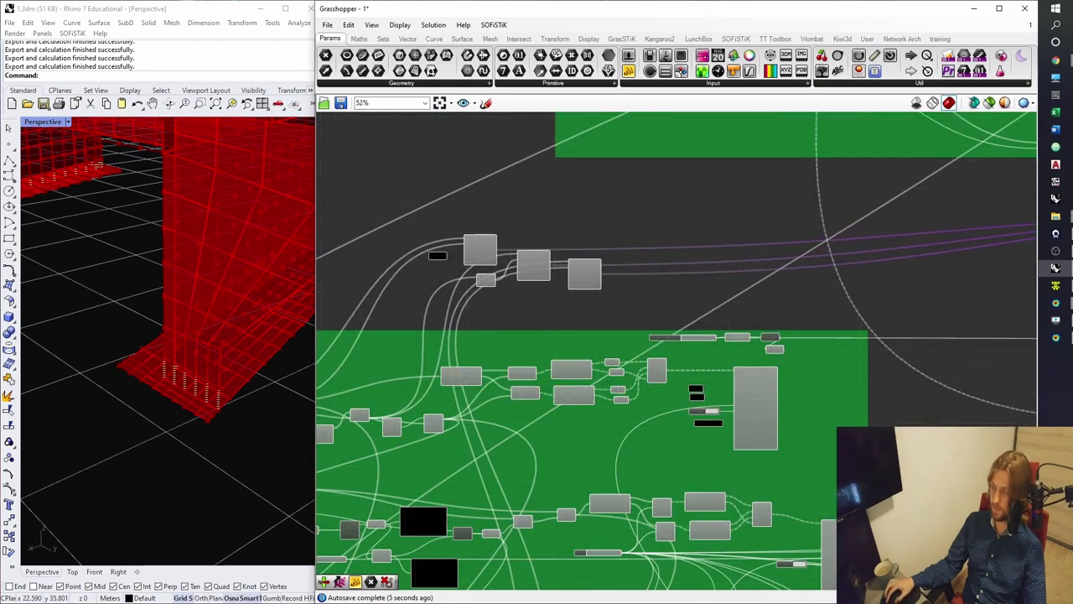
{"action": "scroll", "coordinate": [495, 294], "scroll_direction": "up", "scroll_amount": 8}
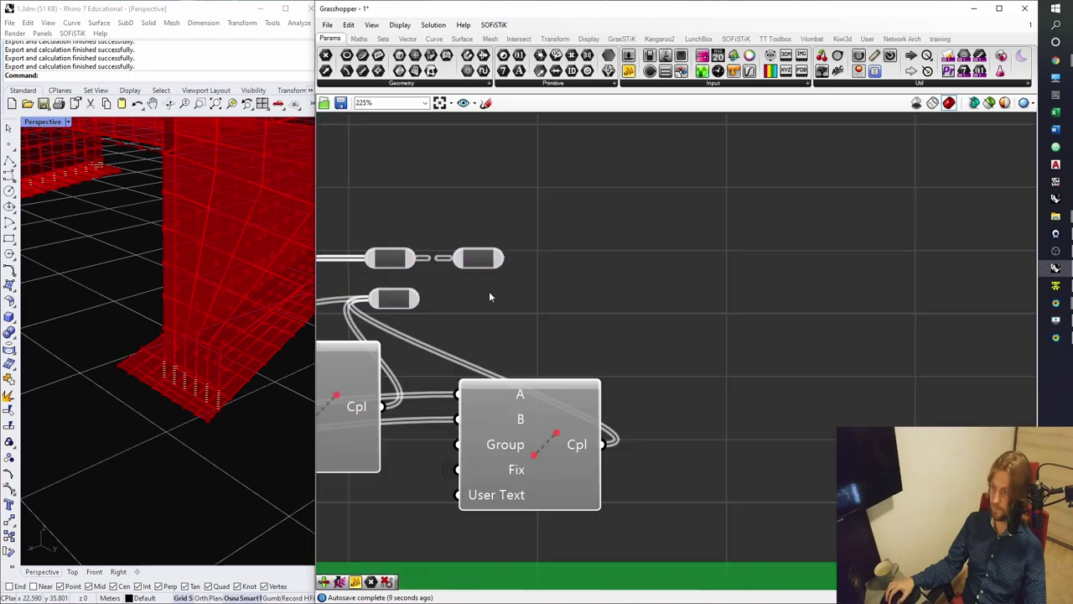
Try to route the collected coupling relay to the relay at the structural area's Sar output, and undo the attempt.
{"action": "scroll", "coordinate": [474, 218], "scroll_direction": "down", "scroll_amount": 8}
{"action": "left_click_drag", "start_coordinate": [471, 264], "coordinate": [631, 265]}
{"action": "scroll", "coordinate": [630, 264], "scroll_direction": "up", "scroll_amount": 4}
{"action": "scroll", "coordinate": [631, 265], "scroll_direction": "up", "scroll_amount": 4}
{"action": "left_click", "coordinate": [584, 235]}
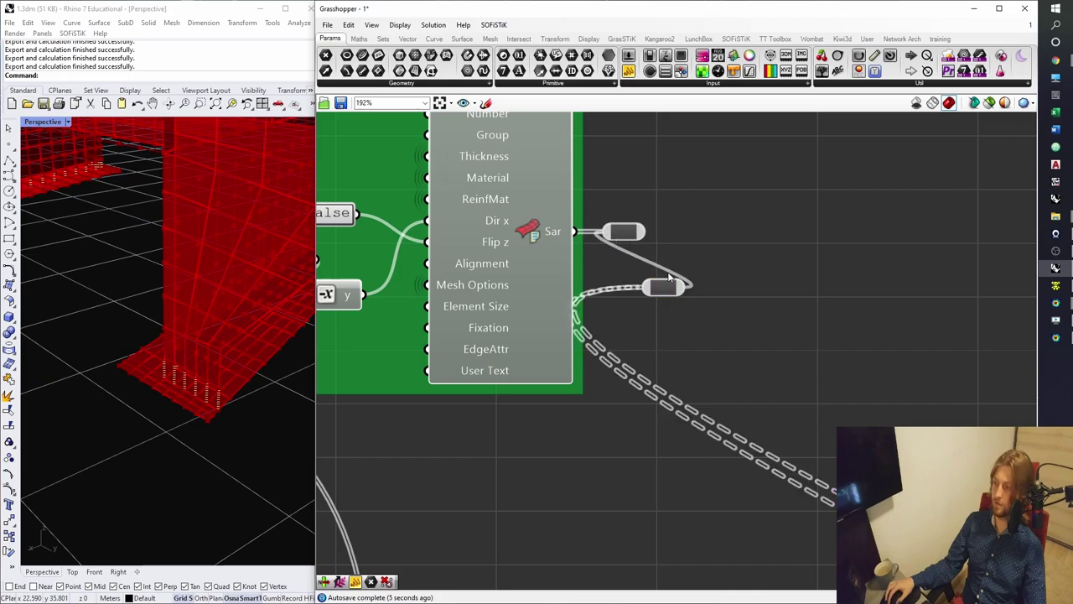
{"action": "key", "text": "ctrl+z"}
{"action": "key", "text": "ctrl+z"}
{"action": "key", "text": "ctrl+z"}
Delete the two relays collecting the coupling outputs above the second green group.
{"action": "scroll", "coordinate": [665, 293], "scroll_direction": "down", "scroll_amount": 4}
{"action": "right_click_drag", "start_coordinate": [694, 313], "coordinate": [509, 156]}
{"action": "scroll", "coordinate": [695, 370], "scroll_direction": "up", "scroll_amount": 4}
{"action": "left_click", "coordinate": [724, 340]}
{"action": "key", "text": "Delete"}
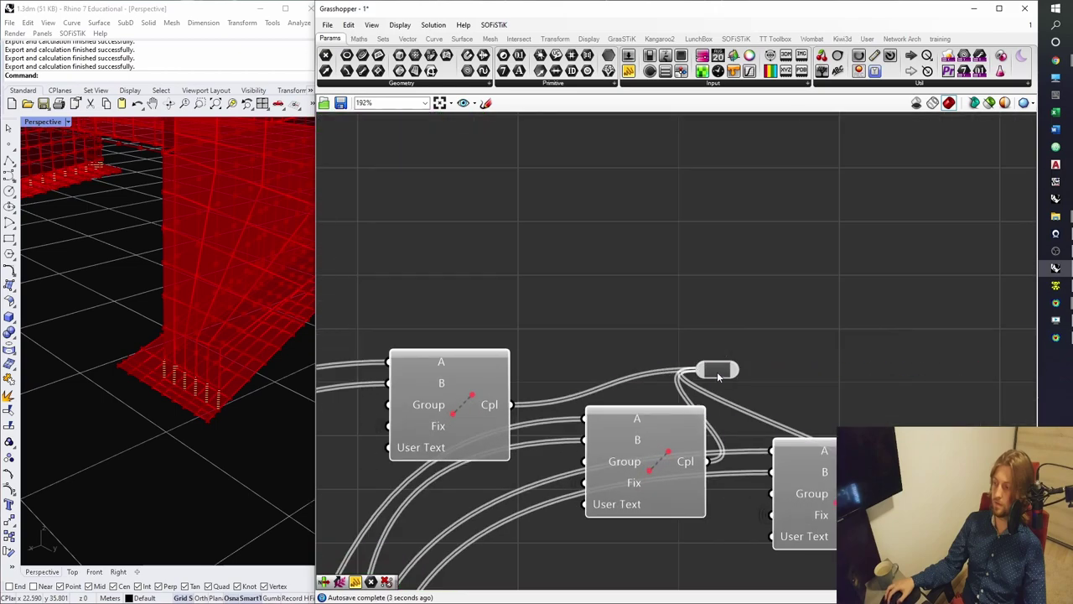
{"action": "left_click", "coordinate": [717, 373]}
{"action": "key", "text": "Delete"}
Move the first abutment's three couplings with their panel and Addition into the gap between the two green groups.
{"action": "scroll", "coordinate": [717, 372], "scroll_direction": "down", "scroll_amount": 8}
{"action": "right_click_drag", "start_coordinate": [688, 363], "coordinate": [777, 351]}
{"action": "scroll", "coordinate": [776, 350], "scroll_direction": "down", "scroll_amount": 8}
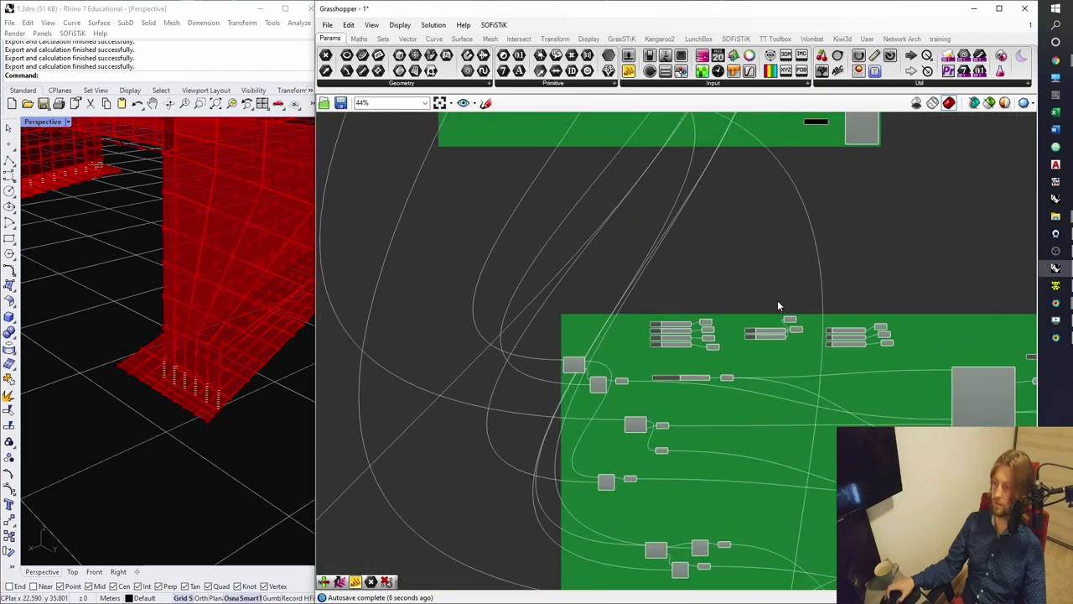
{"action": "scroll", "coordinate": [722, 346], "scroll_direction": "up", "scroll_amount": 8}
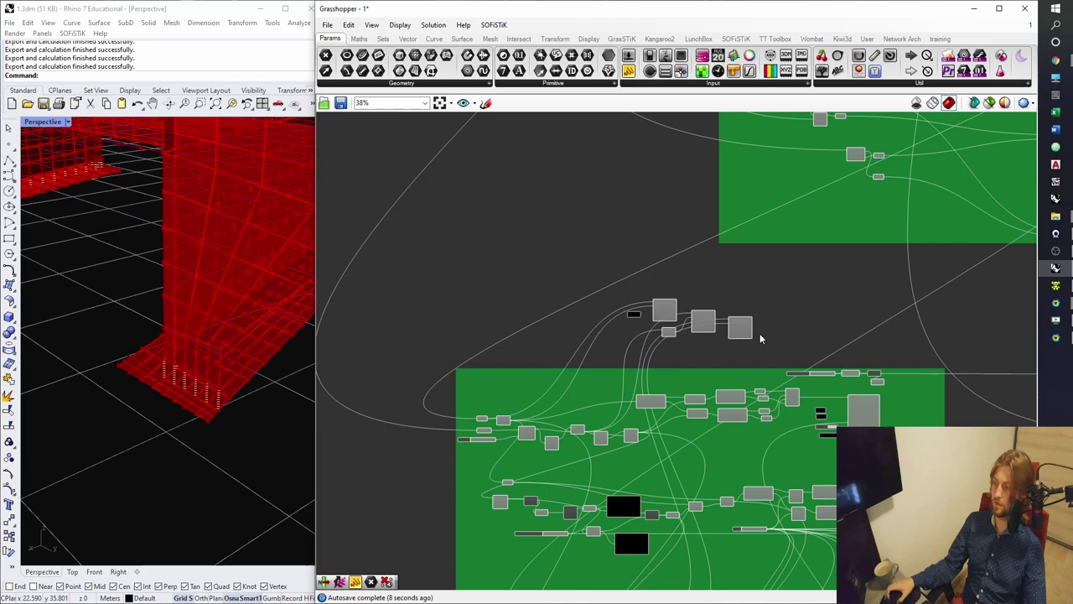
{"action": "scroll", "coordinate": [754, 343], "scroll_direction": "down", "scroll_amount": 3}
{"action": "scroll", "coordinate": [768, 340], "scroll_direction": "up", "scroll_amount": 3}
{"action": "right_click_drag", "start_coordinate": [701, 304], "coordinate": [846, 254]}
{"action": "left_click_drag", "start_coordinate": [619, 287], "coordinate": [400, 222]}
{"action": "left_click_drag", "start_coordinate": [468, 244], "coordinate": [788, 372]}
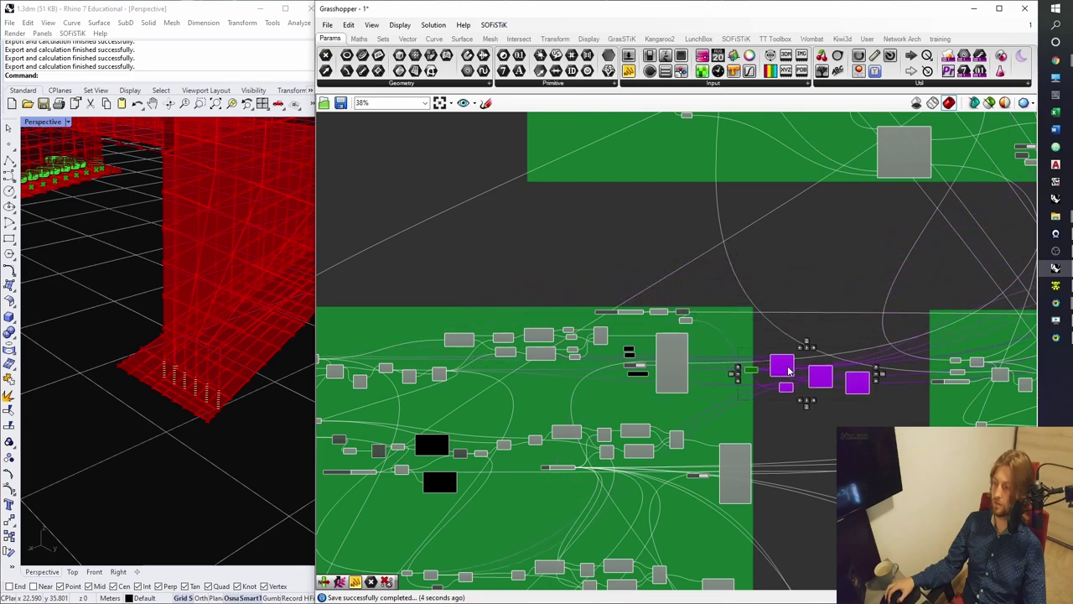
Add the moved coupling components to the first abutment's green group.
{"action": "scroll", "coordinate": [788, 371], "scroll_direction": "up", "scroll_amount": 1}
{"action": "right_click", "coordinate": [712, 312]}
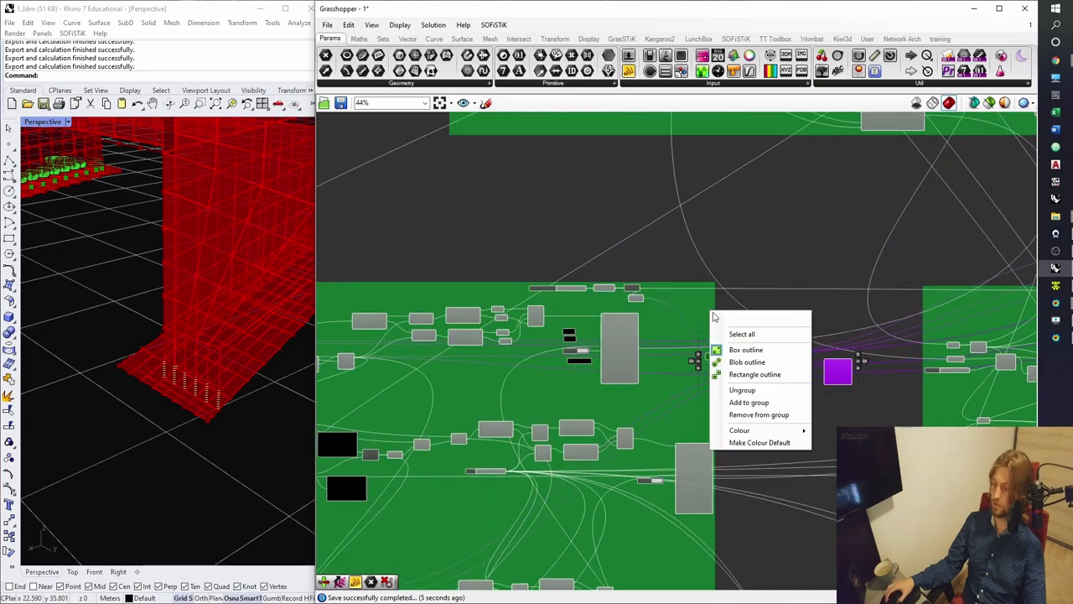
{"action": "left_click", "coordinate": [748, 402]}
{"action": "scroll", "coordinate": [759, 402], "scroll_direction": "down", "scroll_amount": 5}
{"action": "left_click_drag", "start_coordinate": [789, 446], "coordinate": [565, 211]}
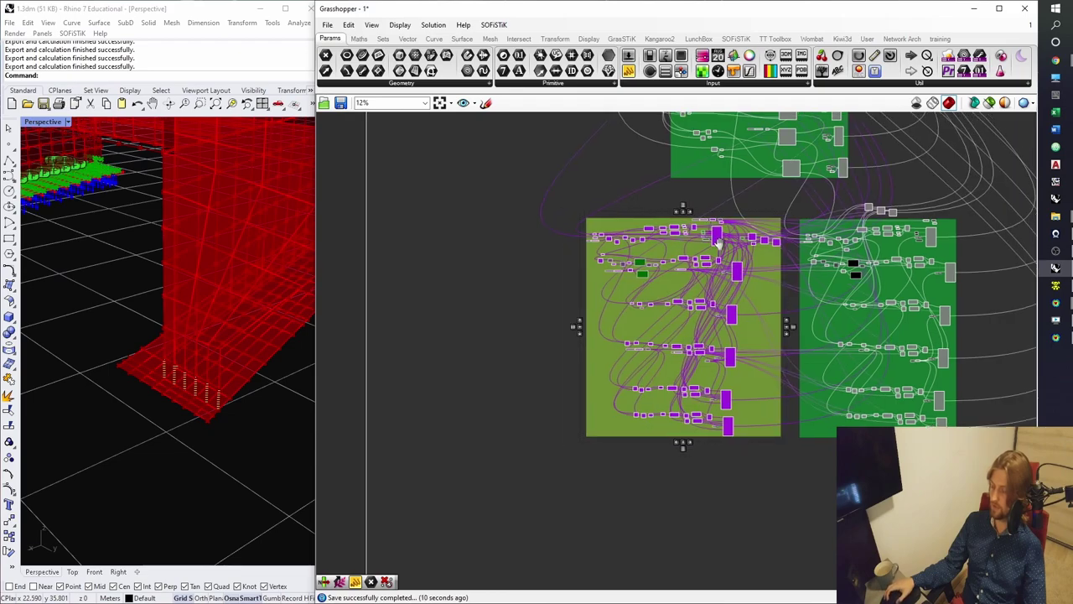
{"action": "right_click_drag", "start_coordinate": [722, 242], "coordinate": [690, 256]}
{"action": "scroll", "coordinate": [690, 256], "scroll_direction": "up", "scroll_amount": 2}
{"action": "right_click", "coordinate": [647, 269]}
{"action": "left_click", "coordinate": [692, 359]}
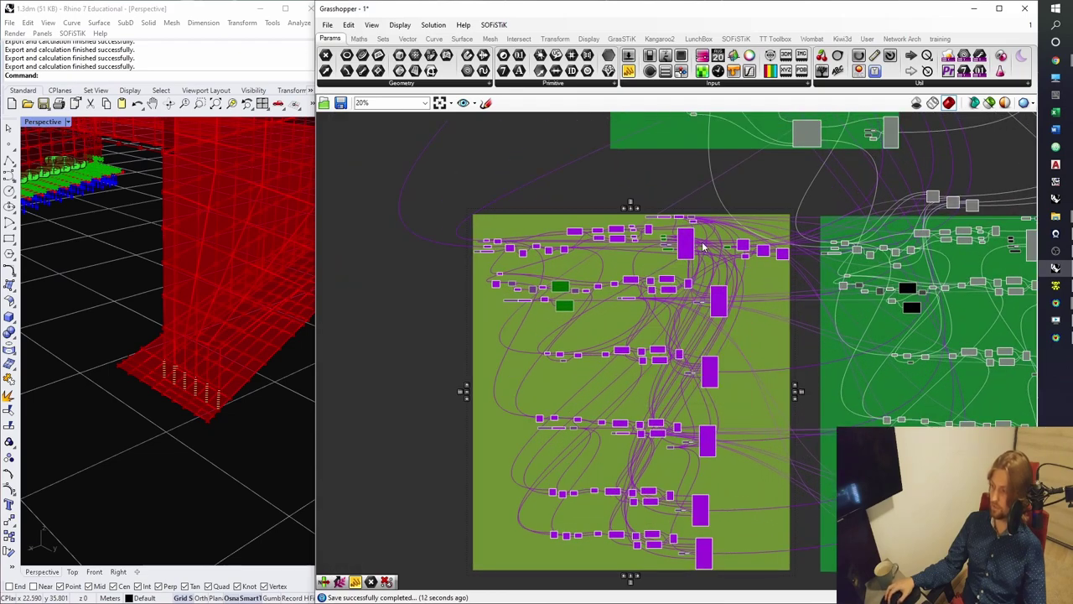
{"action": "left_click", "coordinate": [671, 201]}
Move the second abutment's three coupling components down beside the far edge of the second green group.
{"action": "scroll", "coordinate": [565, 252], "scroll_direction": "up", "scroll_amount": 5}
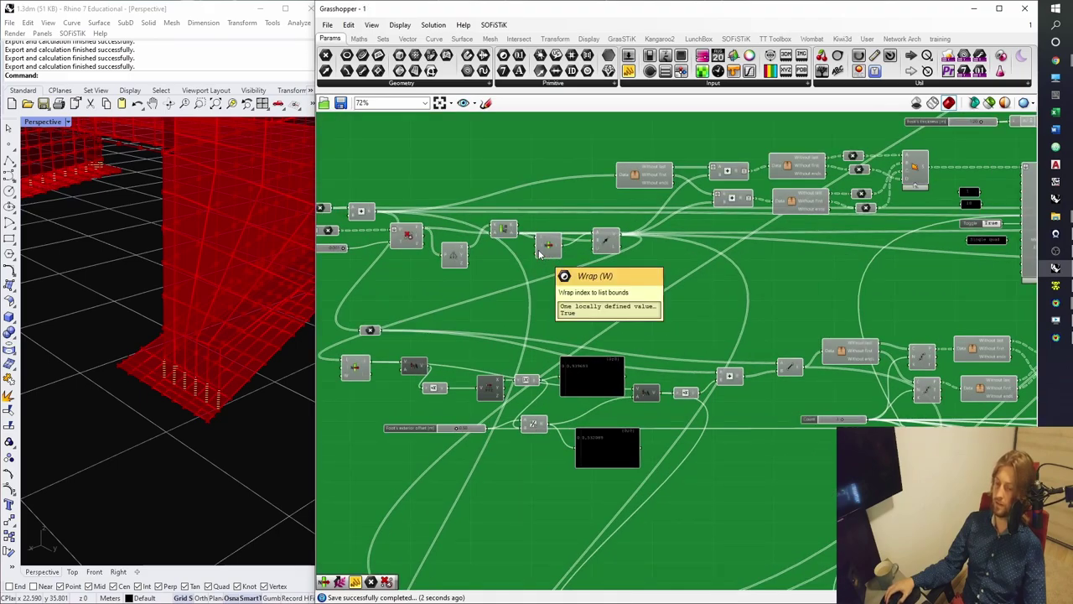
{"action": "scroll", "coordinate": [577, 273], "scroll_direction": "down", "scroll_amount": 5}
{"action": "scroll", "coordinate": [621, 261], "scroll_direction": "up", "scroll_amount": 4}
{"action": "left_click_drag", "start_coordinate": [759, 216], "coordinate": [607, 161]}
{"action": "left_click_drag", "start_coordinate": [645, 198], "coordinate": [913, 303]}
Add the second abutment's moved couplings to the second green group.
{"action": "scroll", "coordinate": [872, 297], "scroll_direction": "down", "scroll_amount": 4}
{"action": "left_click_drag", "start_coordinate": [898, 507], "coordinate": [567, 162]}
{"action": "right_click", "coordinate": [711, 269]}
{"action": "left_click", "coordinate": [748, 359]}
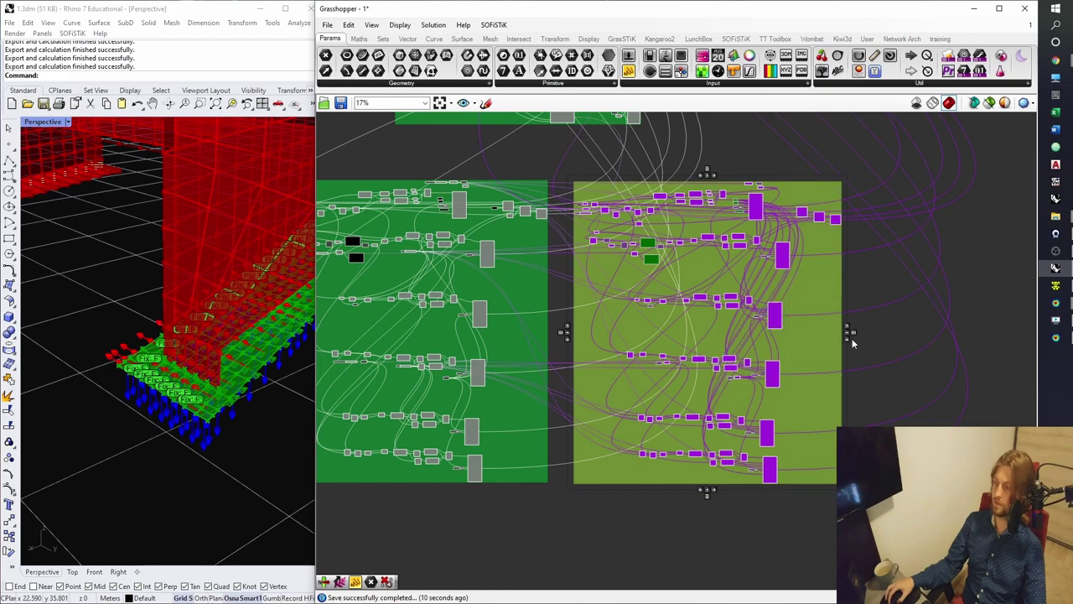
{"action": "left_click", "coordinate": [881, 306]}
Switch to the SOFiSTiK Text Editor, calculate 1.dat and open the interactive system visualization.
{"action": "left_click", "coordinate": [1049, 277]}
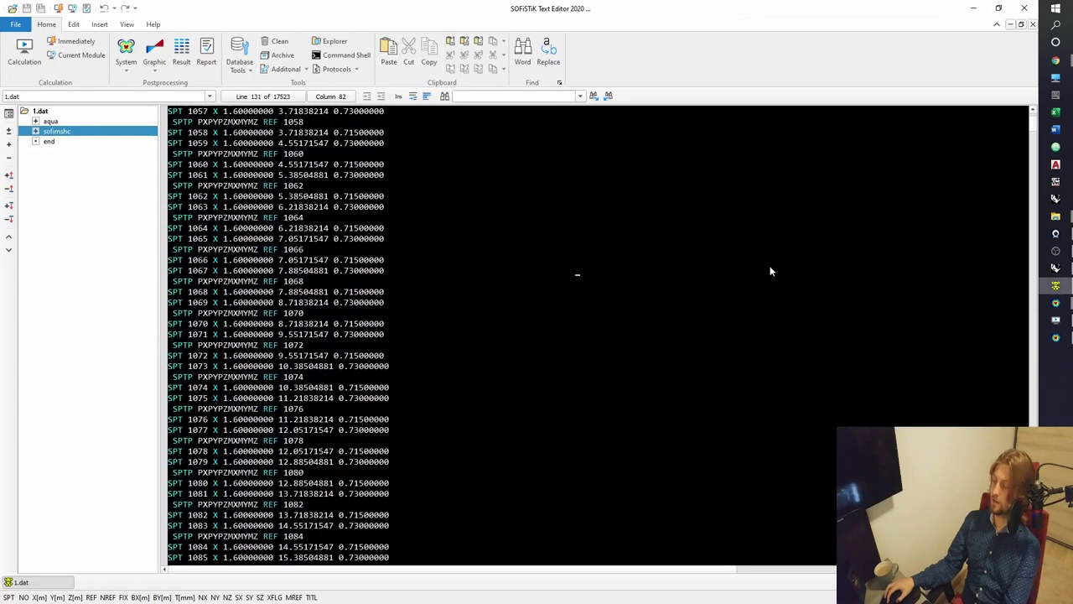
{"action": "left_click", "coordinate": [587, 326]}
{"action": "key", "text": "ctrl+t"}
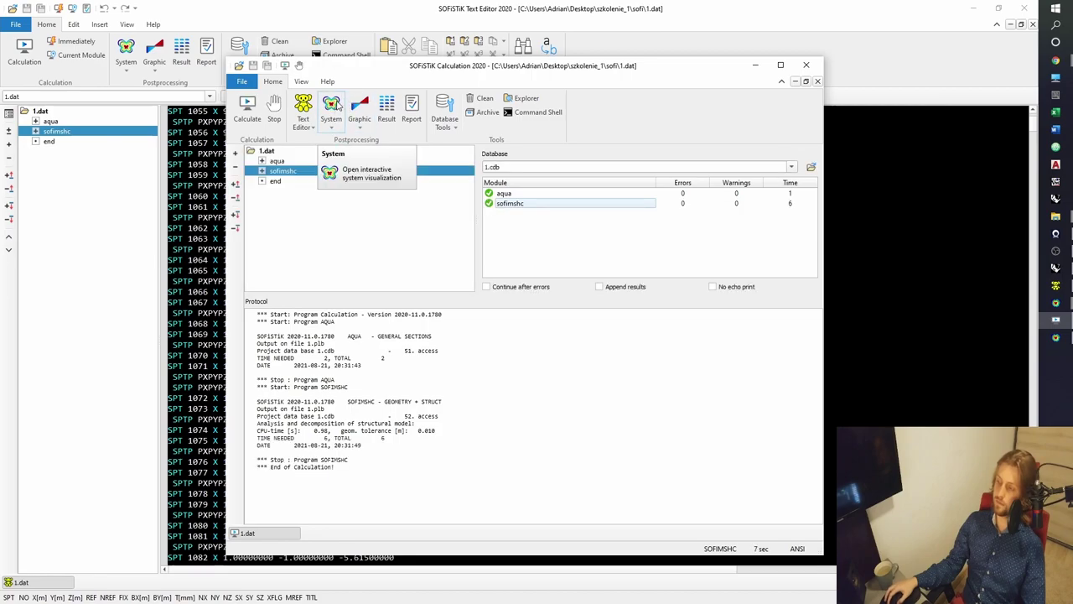
{"action": "left_click", "coordinate": [335, 107]}
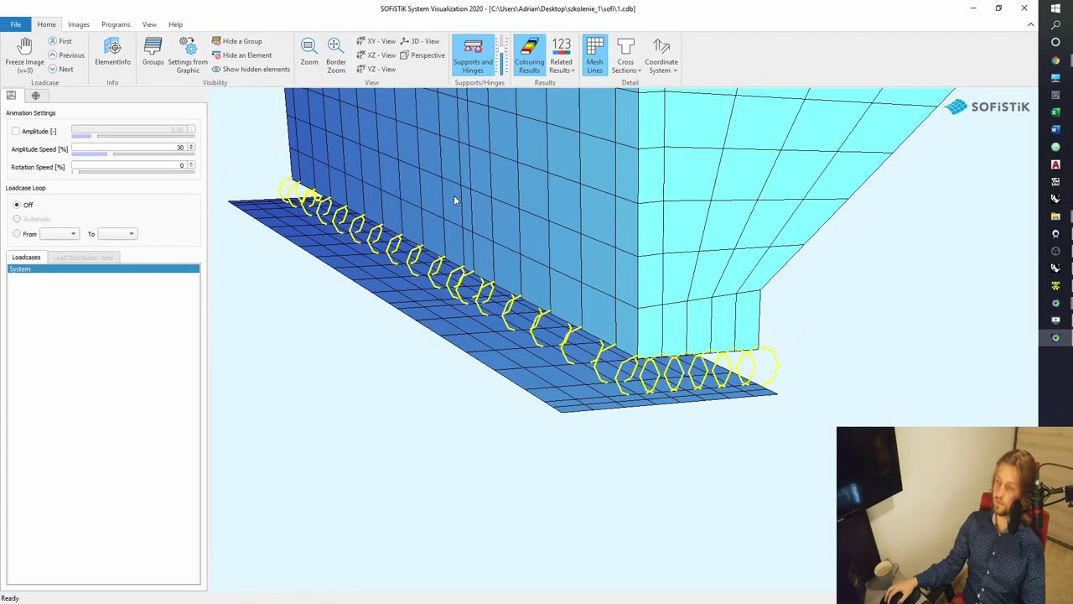
Reduce the supports and hinges symbol size and examine the couplings between the wing walls and the foot up close.
{"action": "scroll", "coordinate": [450, 204], "scroll_direction": "down", "scroll_amount": 6}
{"action": "middle_click_drag", "start_coordinate": [449, 207], "coordinate": [701, 244]}
{"action": "middle_click_drag", "start_coordinate": [488, 261], "coordinate": [707, 273]}
{"action": "scroll", "coordinate": [428, 254], "scroll_direction": "up", "scroll_amount": 5}
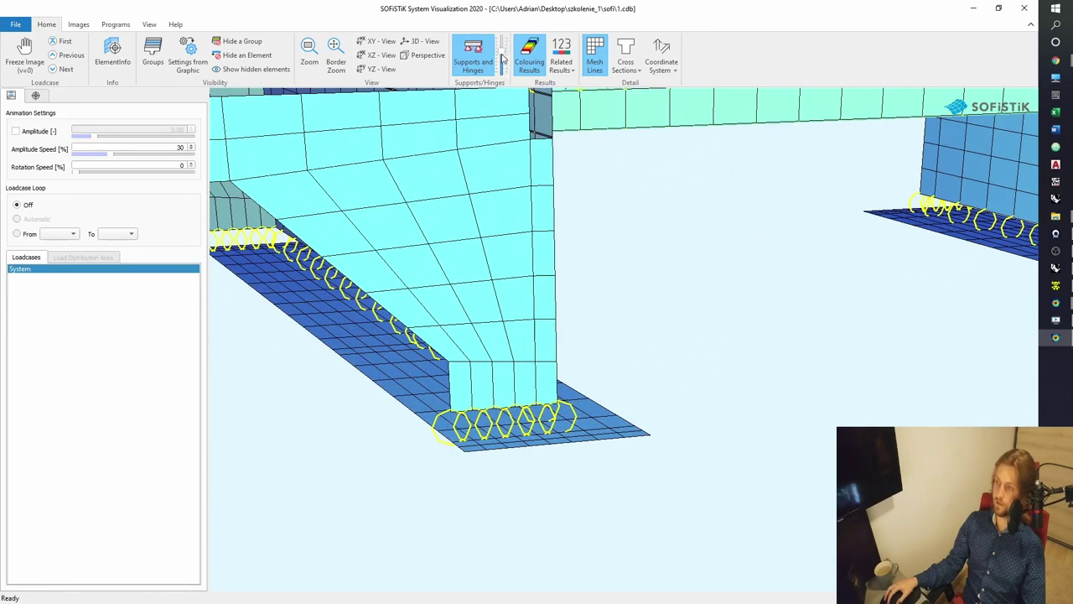
{"action": "left_click_drag", "start_coordinate": [453, 229], "coordinate": [375, 256]}
{"action": "scroll", "coordinate": [374, 253], "scroll_direction": "up", "scroll_amount": 5}
{"action": "middle_click_drag", "start_coordinate": [374, 252], "coordinate": [484, 266]}
{"action": "scroll", "coordinate": [485, 266], "scroll_direction": "down", "scroll_amount": 4}
{"action": "middle_click_drag", "start_coordinate": [580, 263], "coordinate": [541, 269]}
{"action": "scroll", "coordinate": [557, 274], "scroll_direction": "up", "scroll_amount": 2}
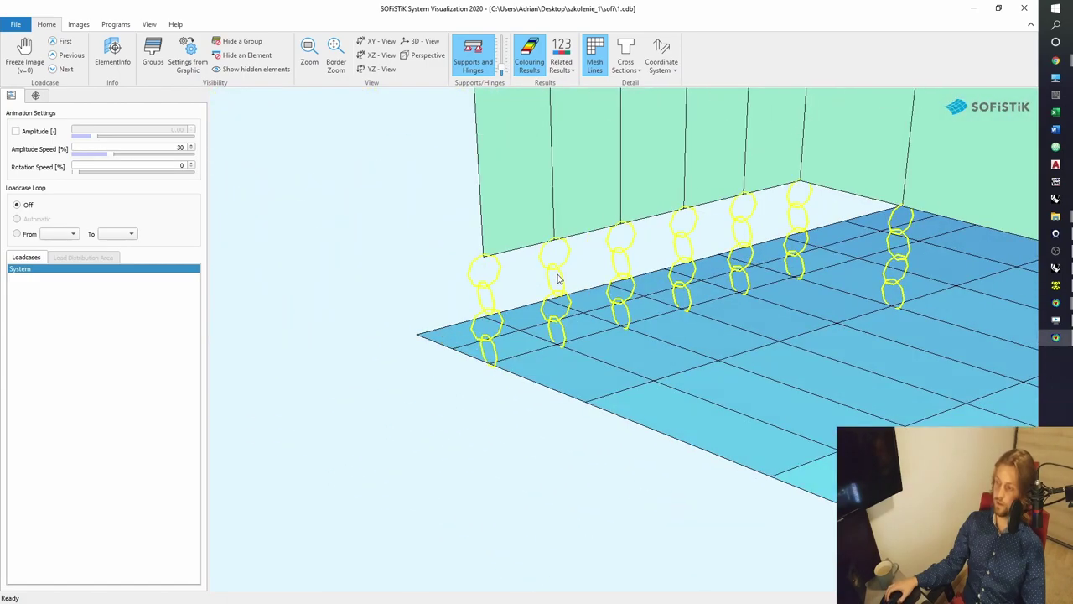
Query the wing wall quad, the coupling beneath it and the adjoining foot quad to check their node numbers.
{"action": "left_click", "coordinate": [574, 235]}
{"action": "scroll", "coordinate": [573, 248], "scroll_direction": "up", "scroll_amount": 2}
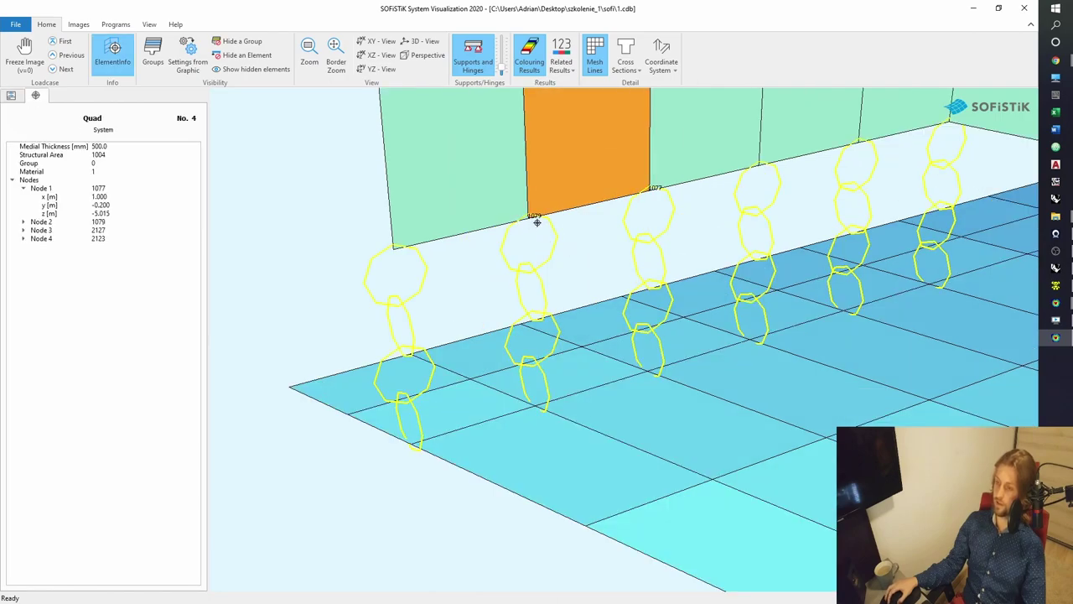
{"action": "left_click", "coordinate": [551, 233]}
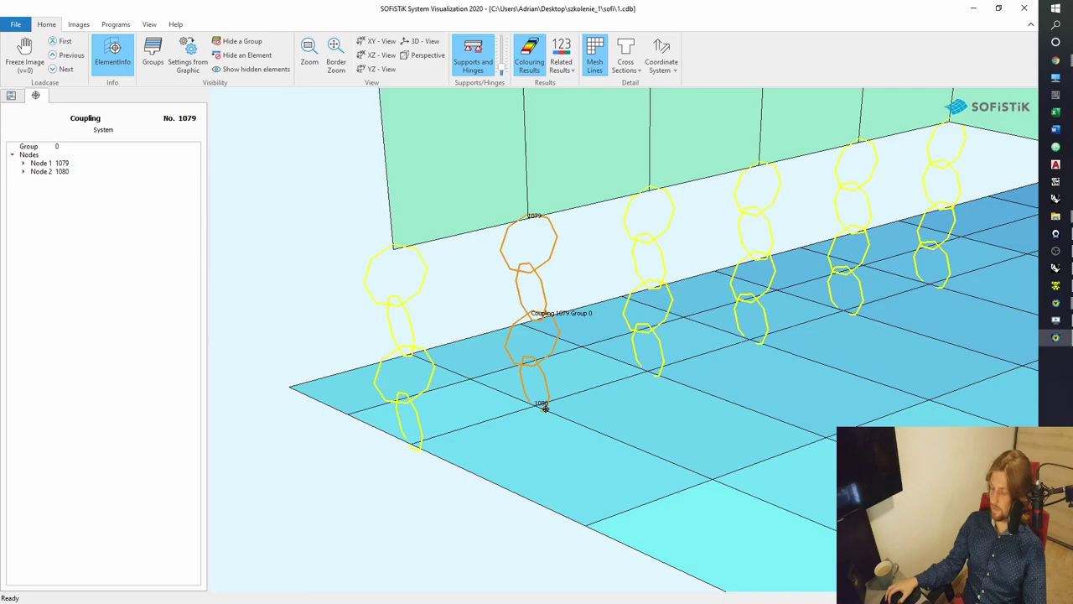
{"action": "left_click", "coordinate": [569, 409]}
{"action": "left_click", "coordinate": [540, 414]}
{"action": "left_click", "coordinate": [513, 406]}
{"action": "left_click", "coordinate": [566, 381]}
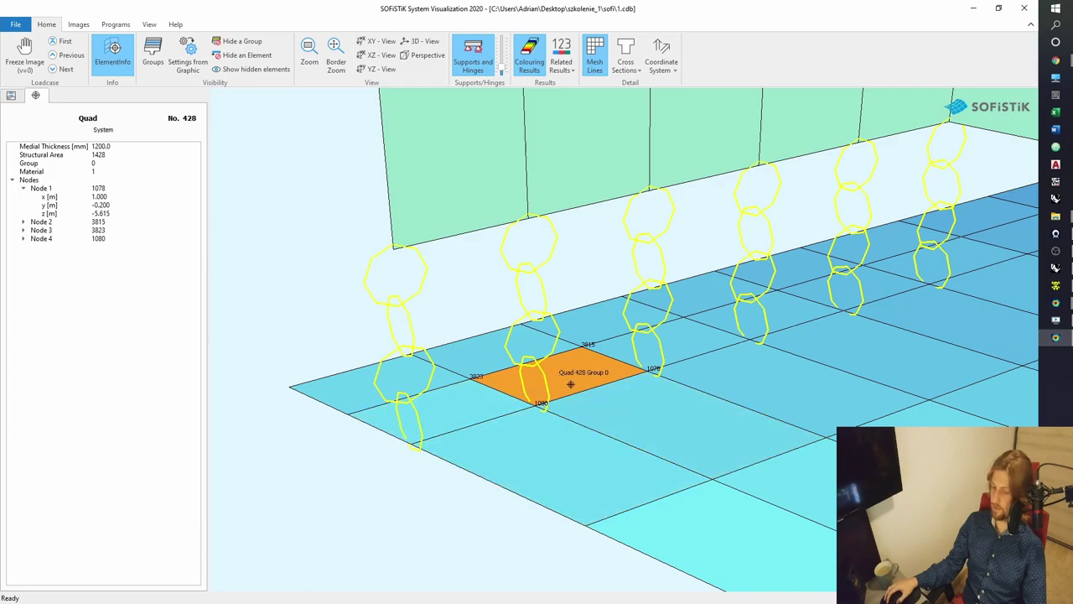
Leave the element information and review the whole bridge model with the wall and wing wall couplings at both abutments.
{"action": "scroll", "coordinate": [591, 378], "scroll_direction": "down", "scroll_amount": 6}
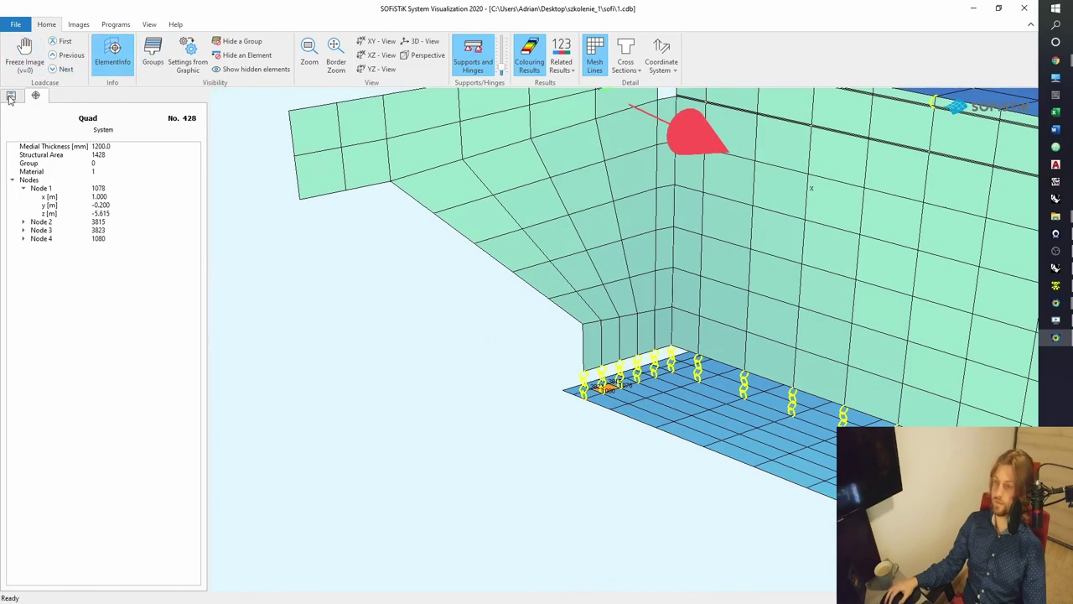
{"action": "left_click", "coordinate": [11, 96]}
{"action": "scroll", "coordinate": [845, 356], "scroll_direction": "down", "scroll_amount": 2}
{"action": "scroll", "coordinate": [845, 356], "scroll_direction": "down", "scroll_amount": 1}
{"action": "middle_click_drag", "start_coordinate": [839, 355], "coordinate": [530, 339]}
{"action": "scroll", "coordinate": [644, 335], "scroll_direction": "down", "scroll_amount": 1}
{"action": "scroll", "coordinate": [536, 327], "scroll_direction": "down", "scroll_amount": 1}
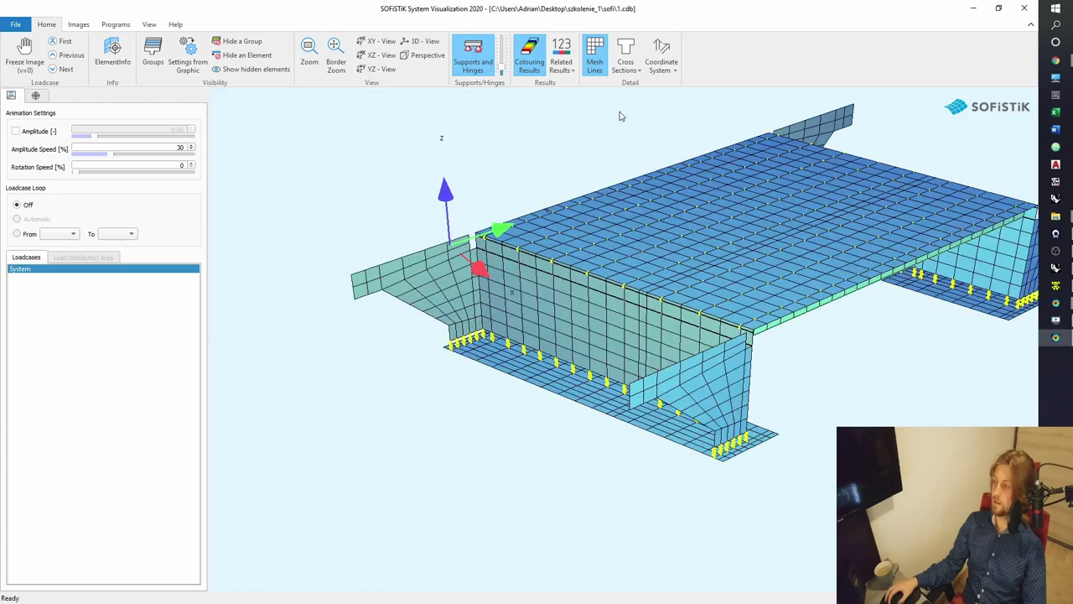
{"action": "left_click", "coordinate": [625, 50]}
{"action": "left_click_drag", "start_coordinate": [662, 387], "coordinate": [620, 251]}
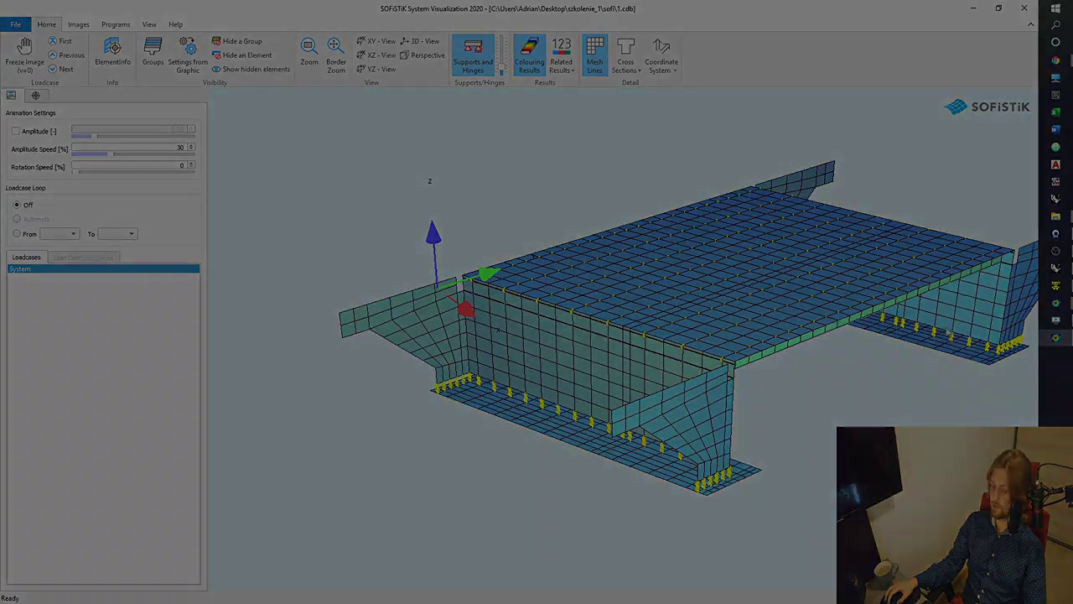